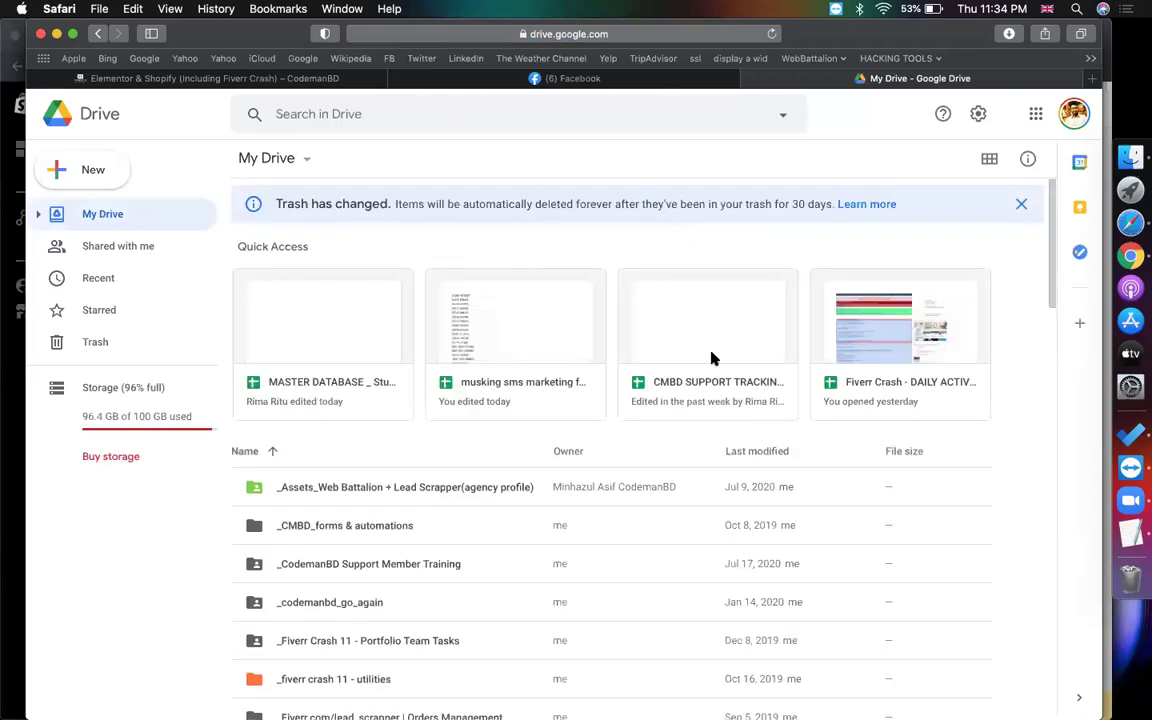
Search Drive for 'sho' and open the shopify_all spreadsheet in a new tab
click(392, 122)
text(sho)
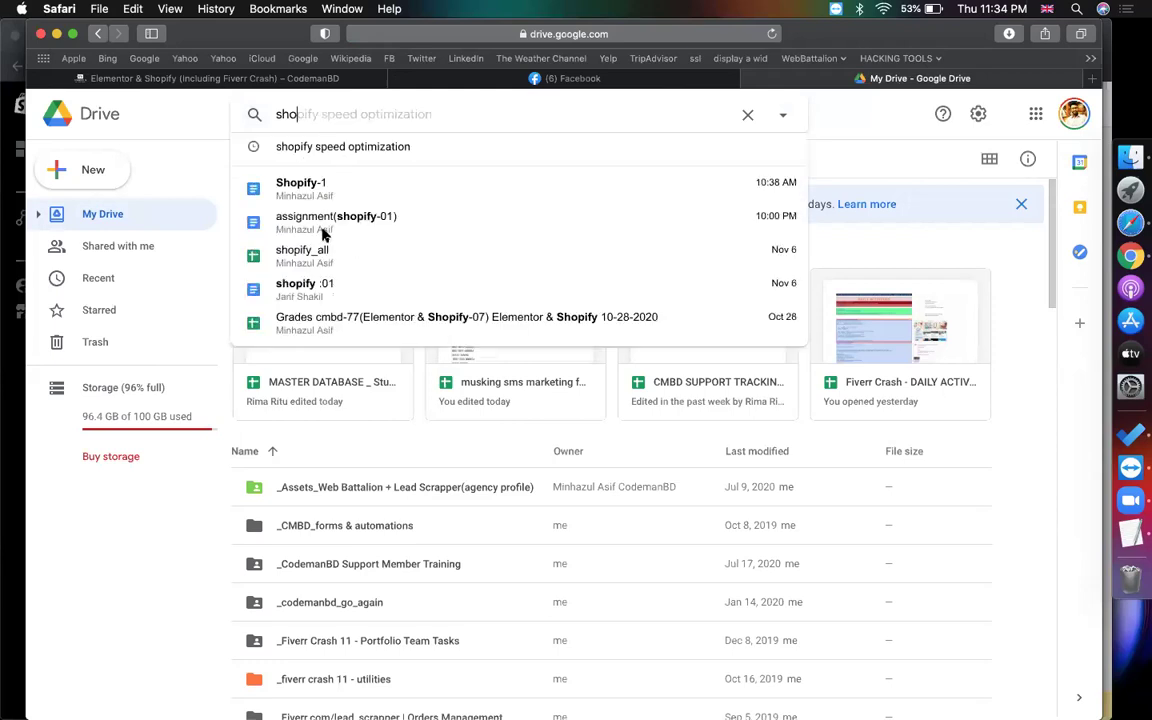
click(324, 249)
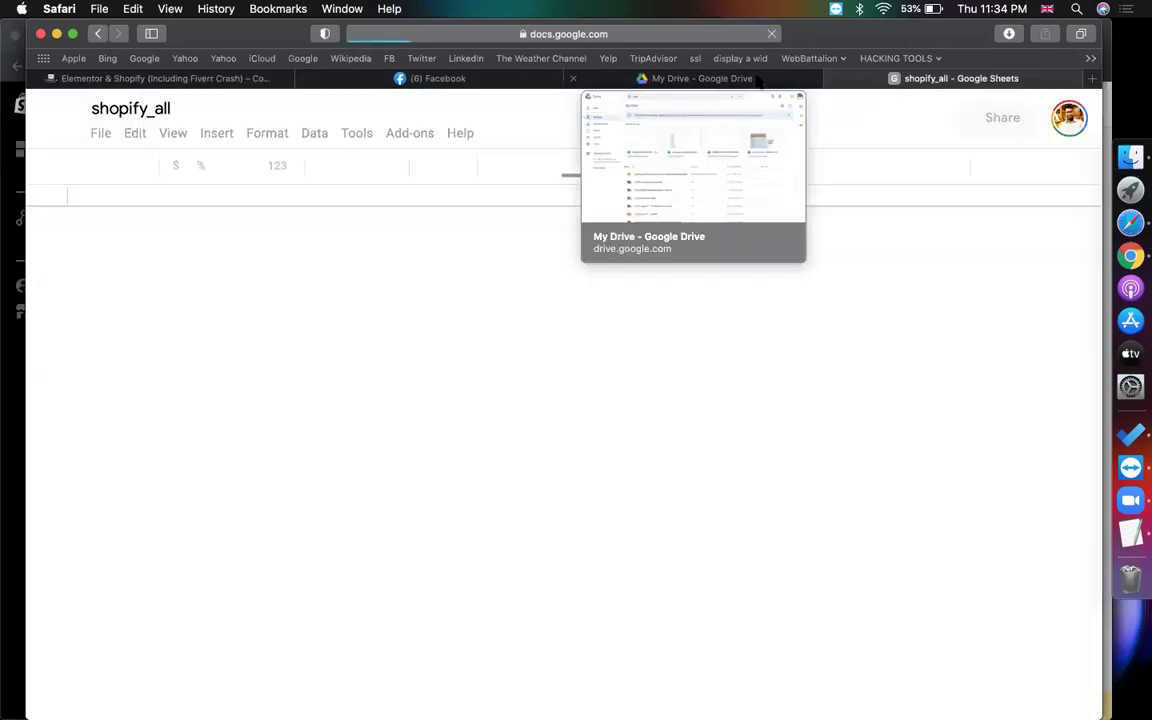
click(700, 78)
Look over the shopify_all spreadsheet's Shopify partner-account sheet
click(903, 84)
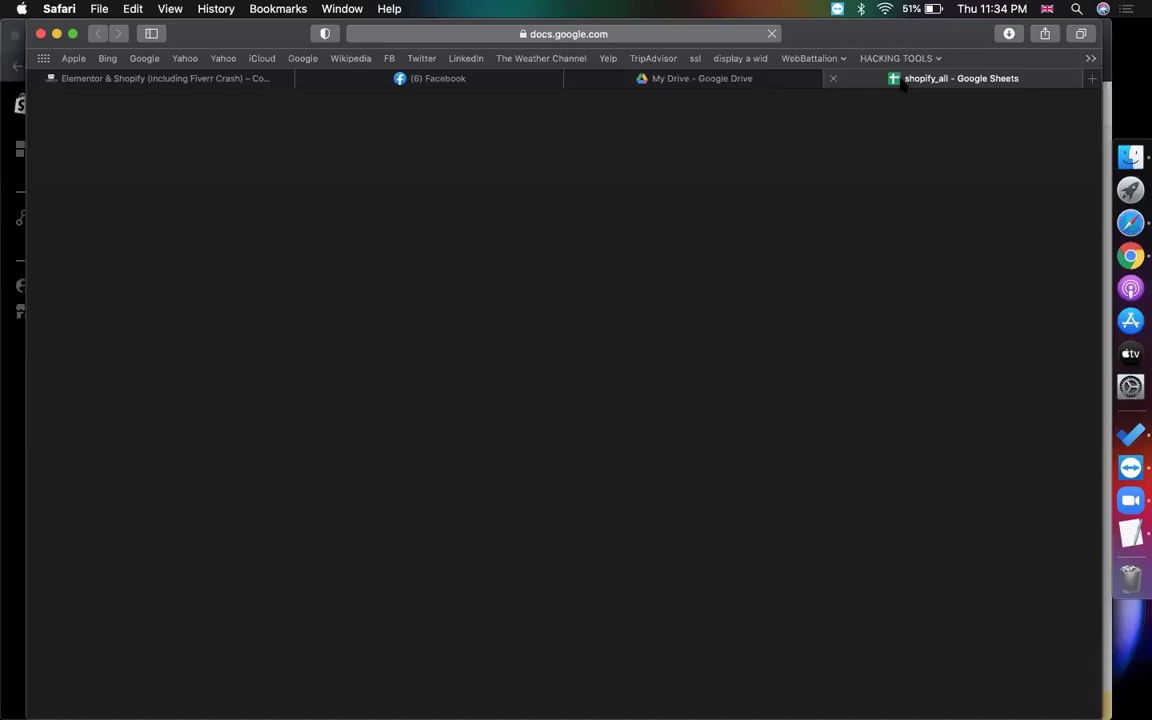
click(665, 33)
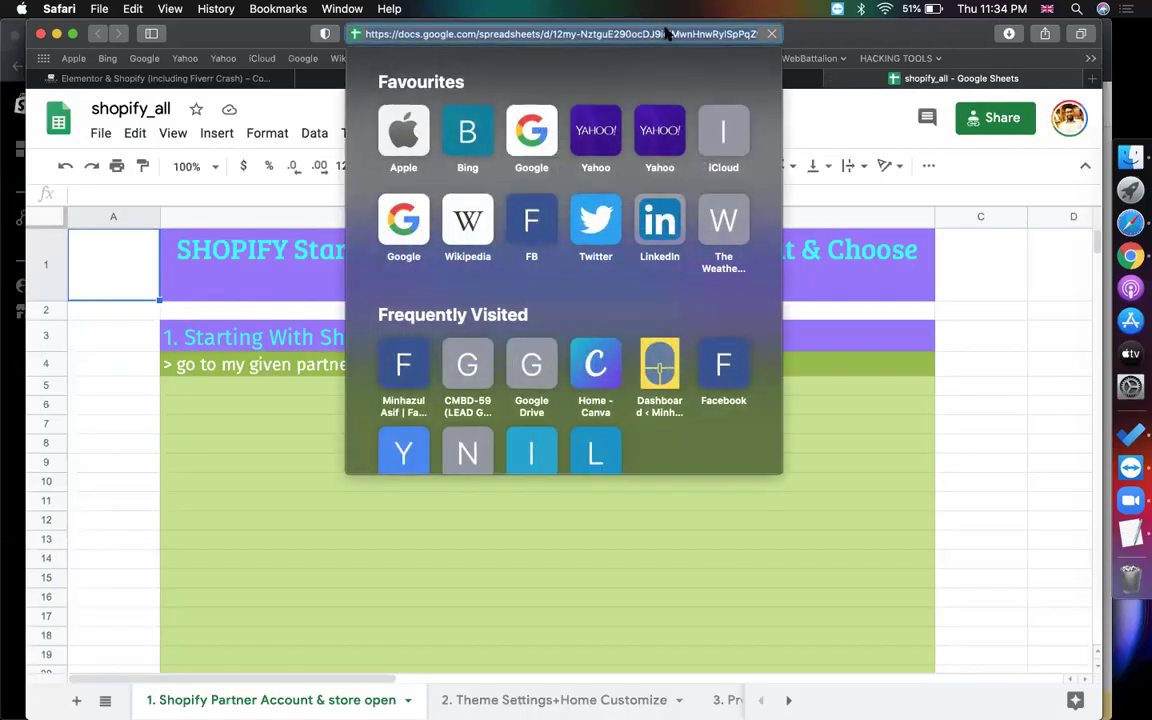
click(967, 323)
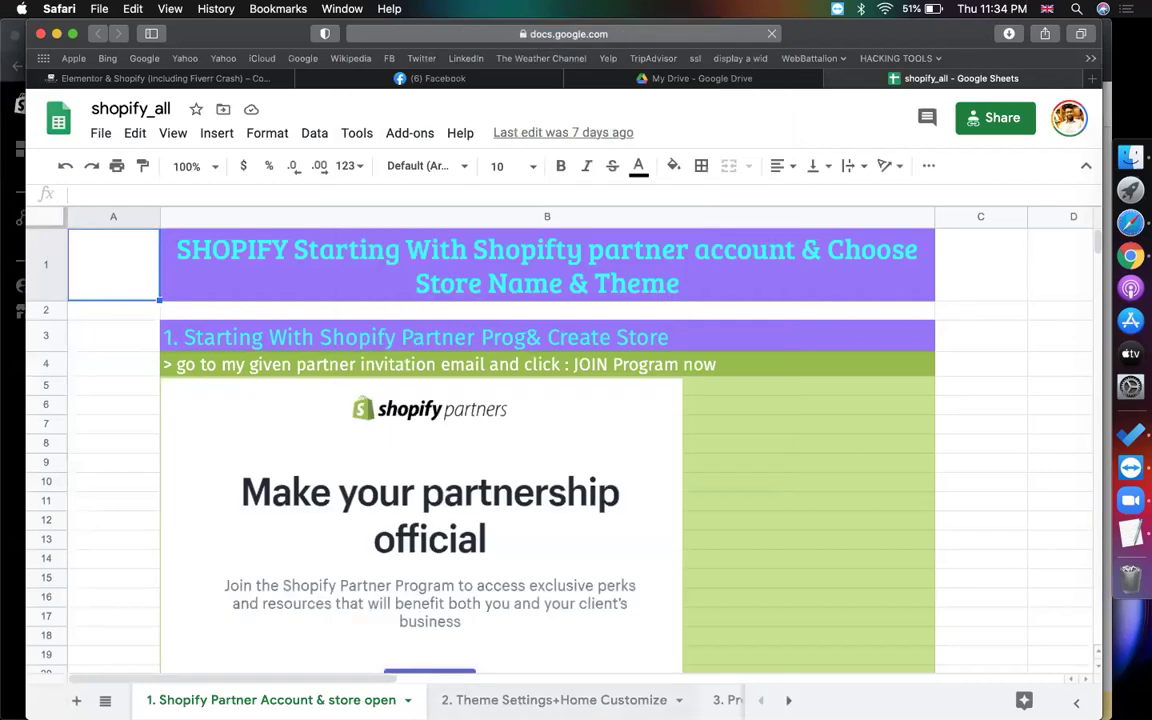
click(1005, 340)
Load classroom.google.com in the Drive tab
click(702, 78)
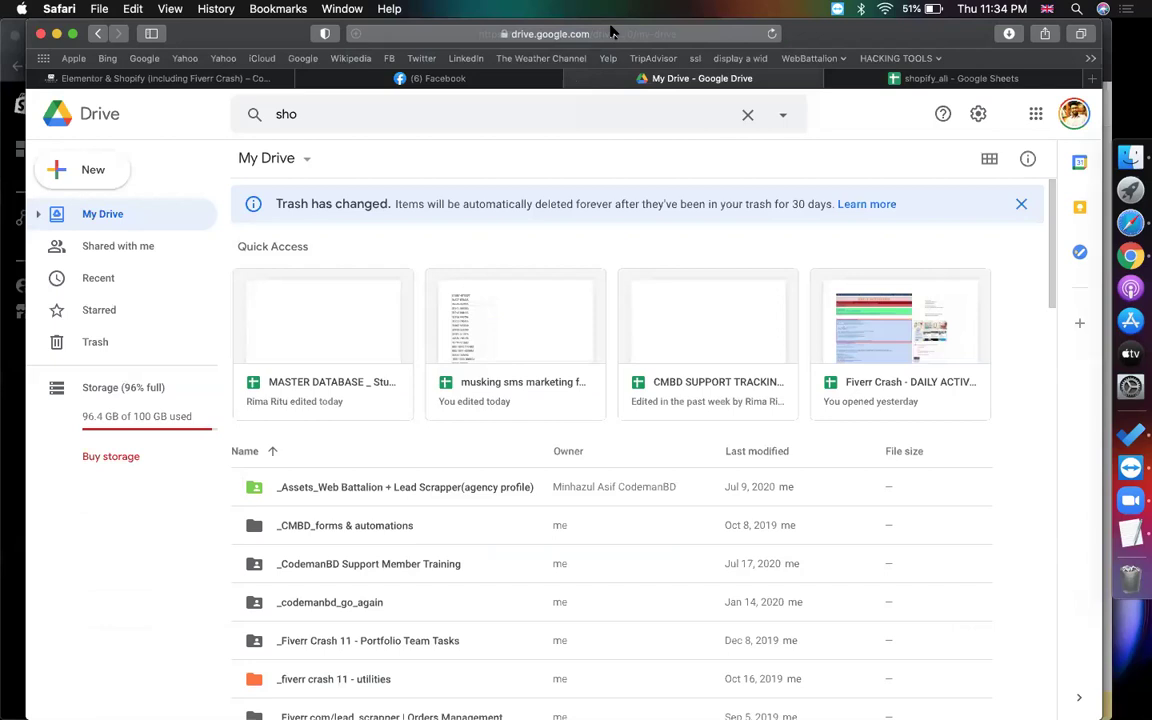
click(612, 33)
text(c)
key(Return)
click(866, 86)
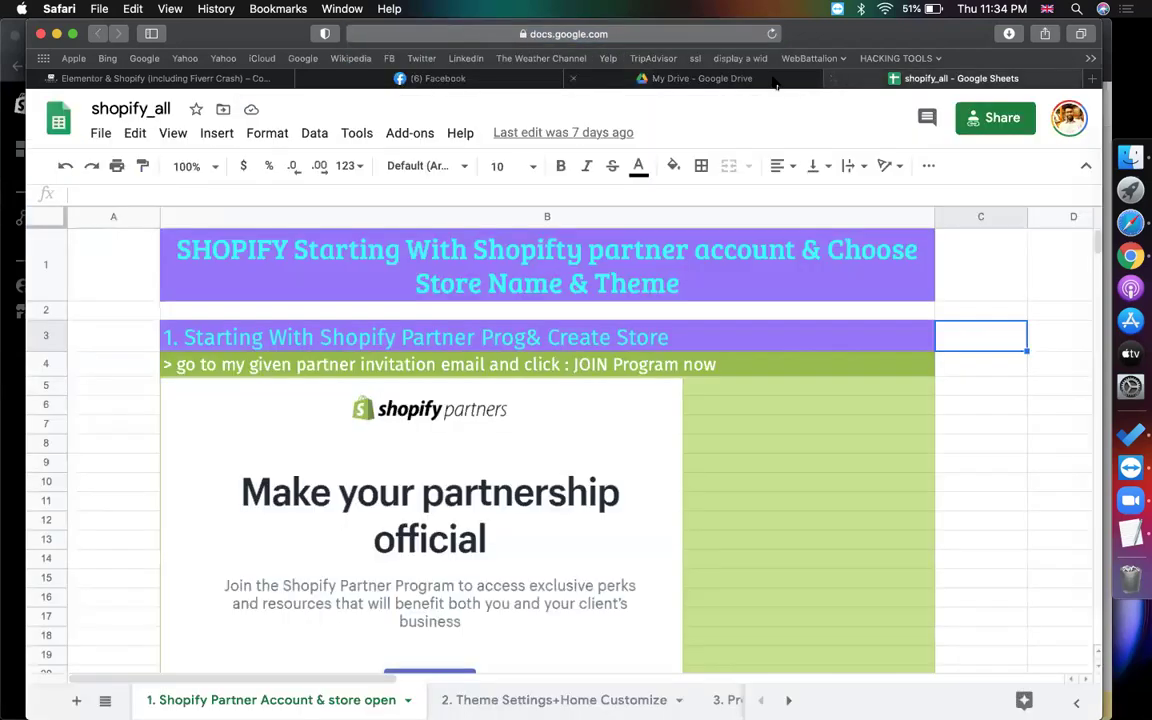
click(768, 80)
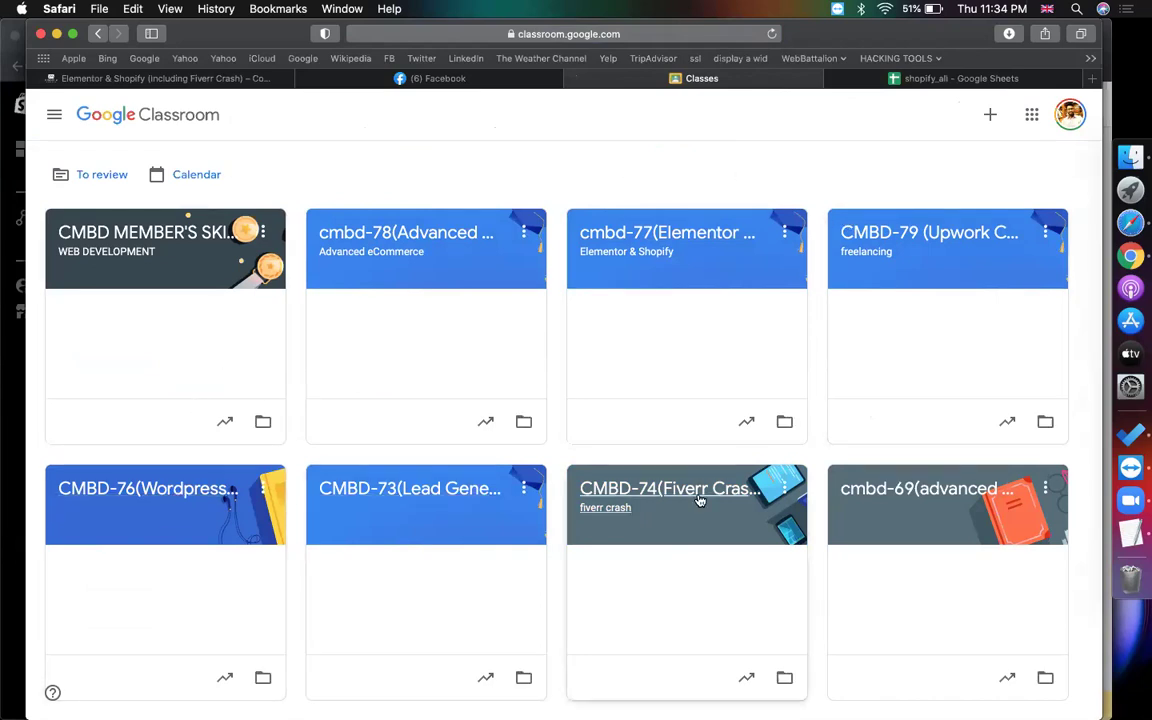
Open the cmbd-69(advanced ecommerce) class and browse its Classwork topics down to epi-18
scroll(760, 470, down, 3)
click(840, 360)
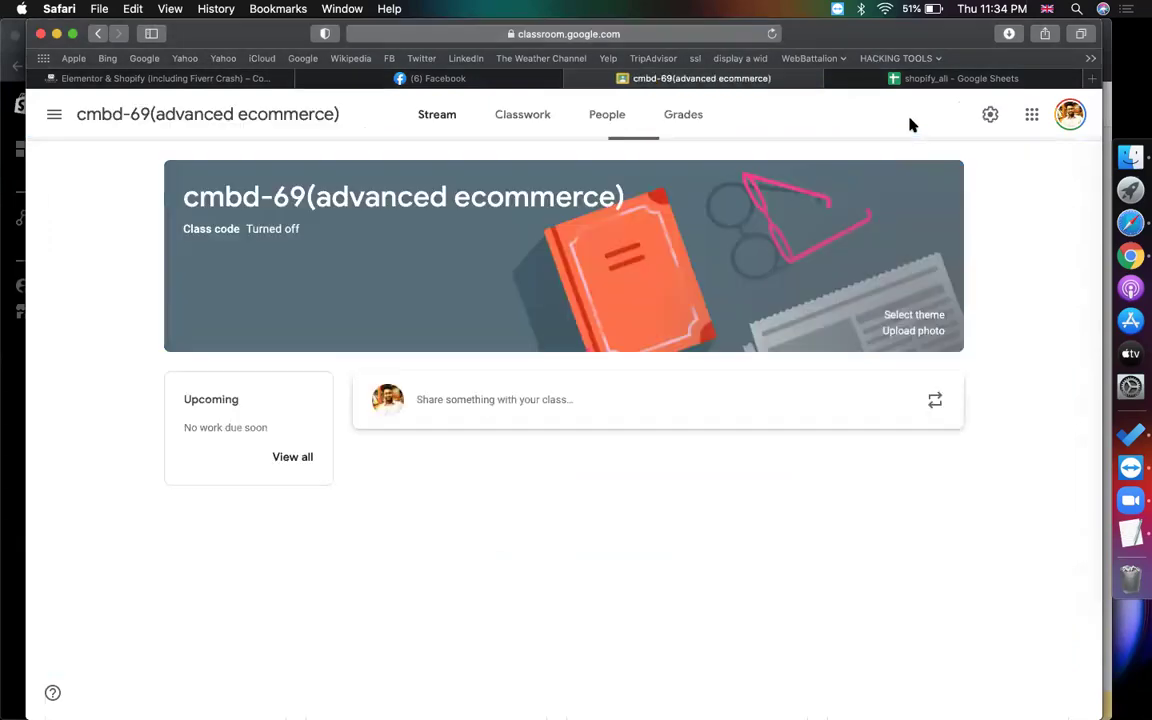
click(950, 80)
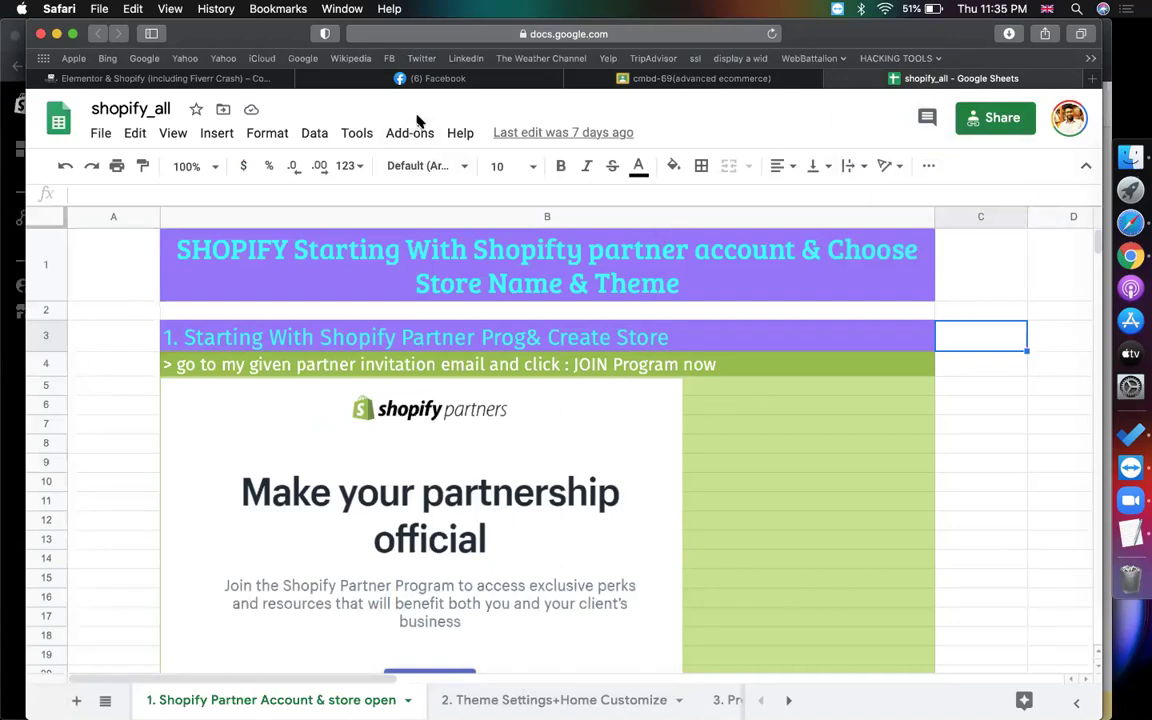
click(712, 79)
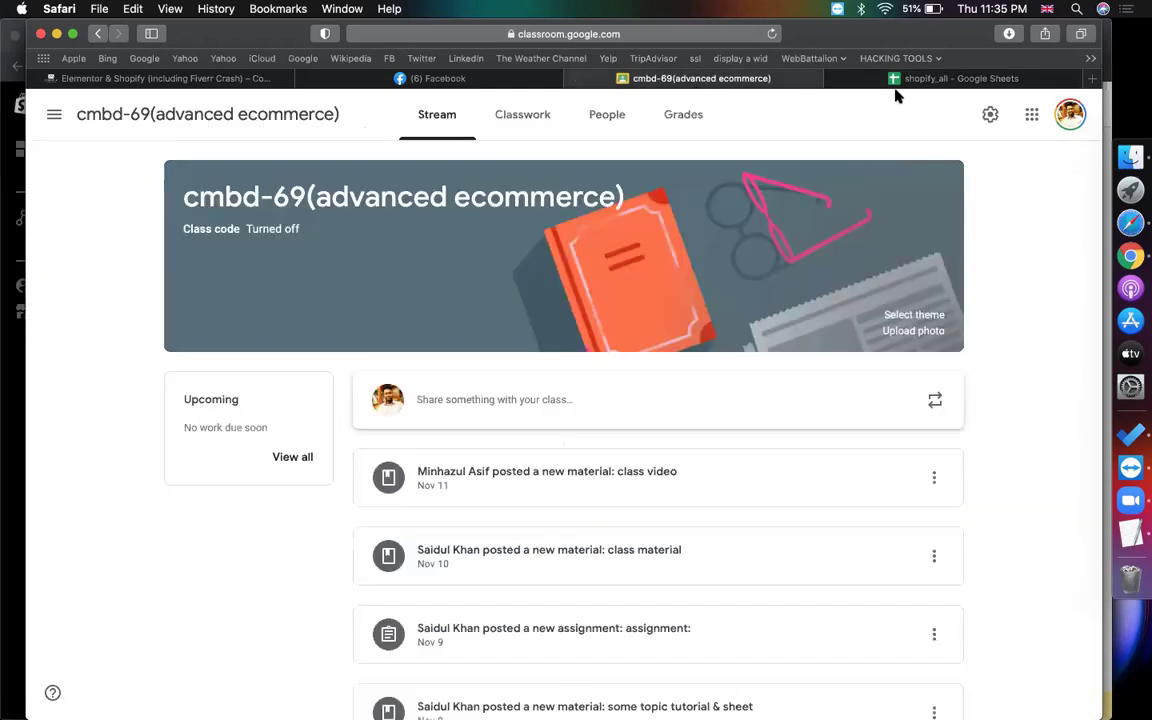
click(910, 80)
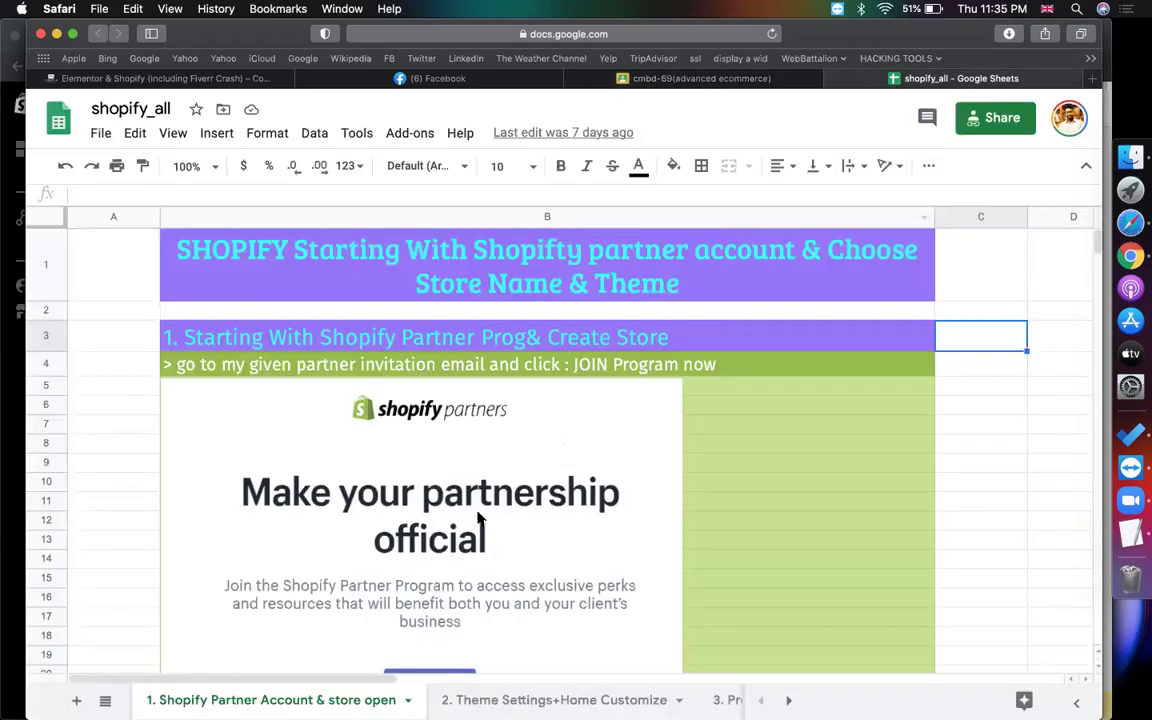
click(690, 80)
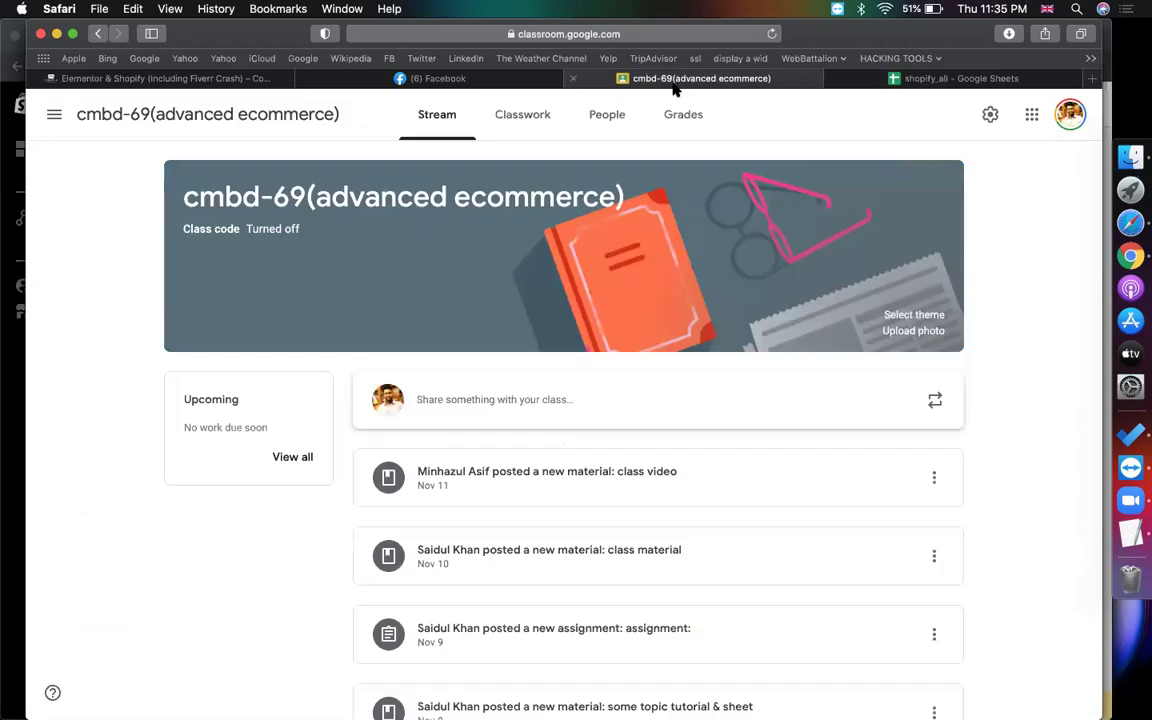
click(533, 122)
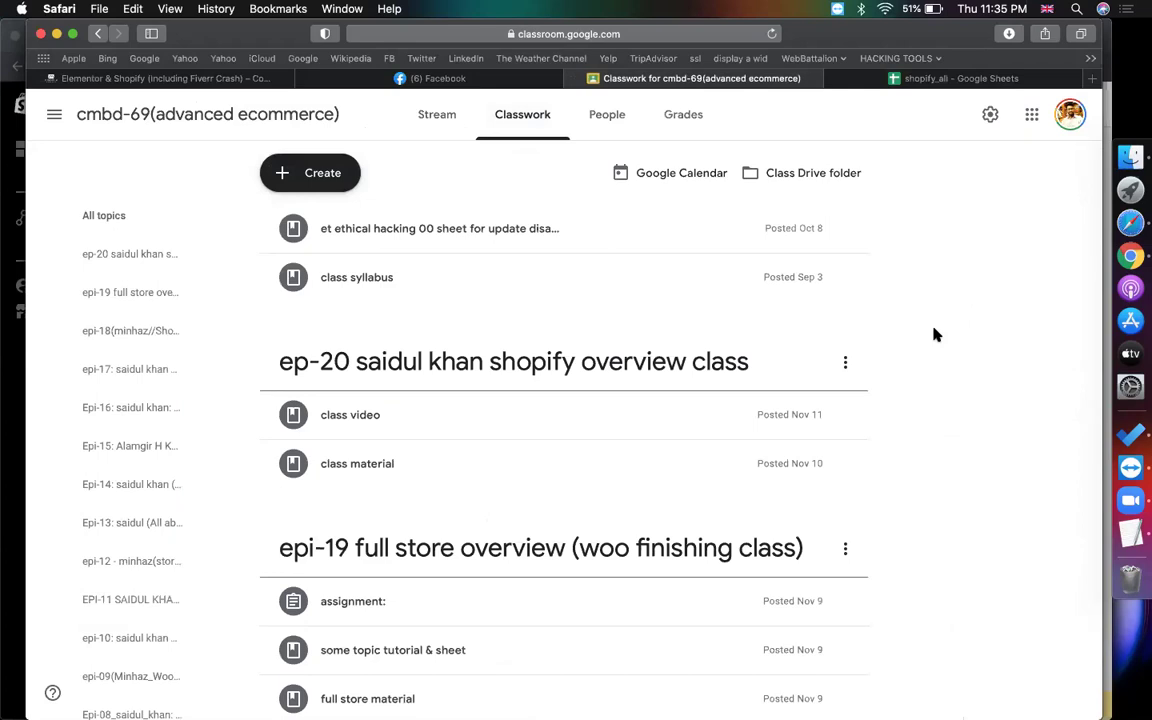
scroll(935, 335, down, 5)
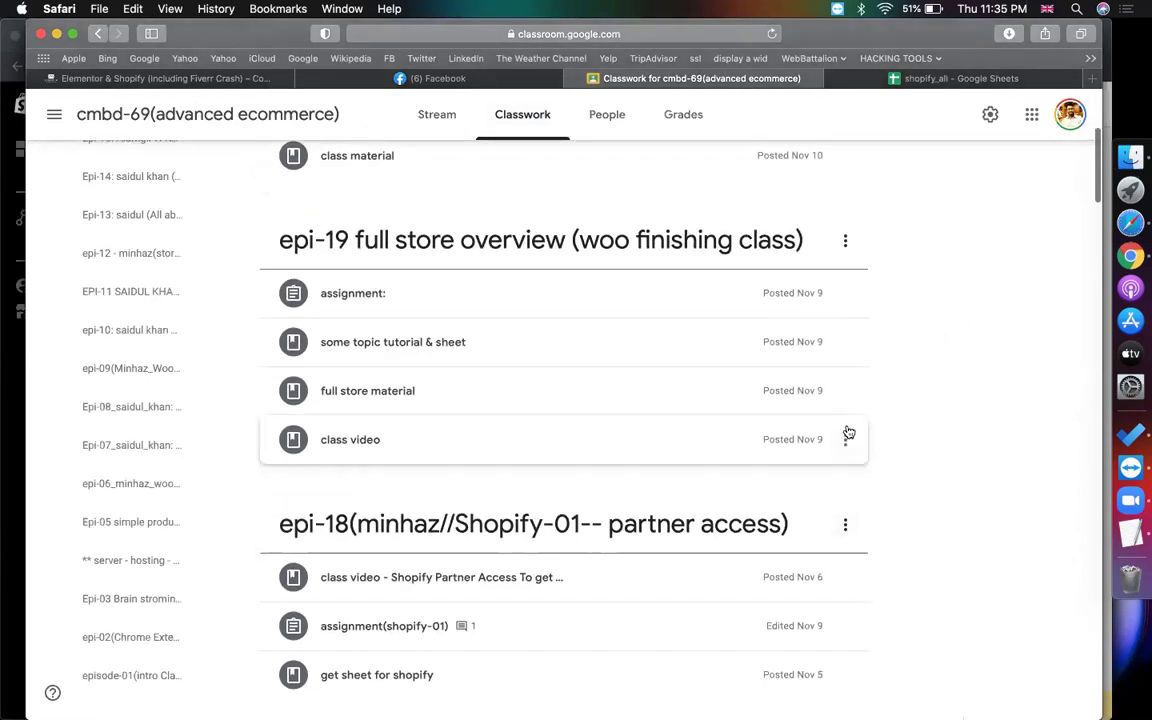
scroll(846, 437, up, 5)
Create a Classwork topic named 'epi-21(shopify - theme customise)'
click(325, 172)
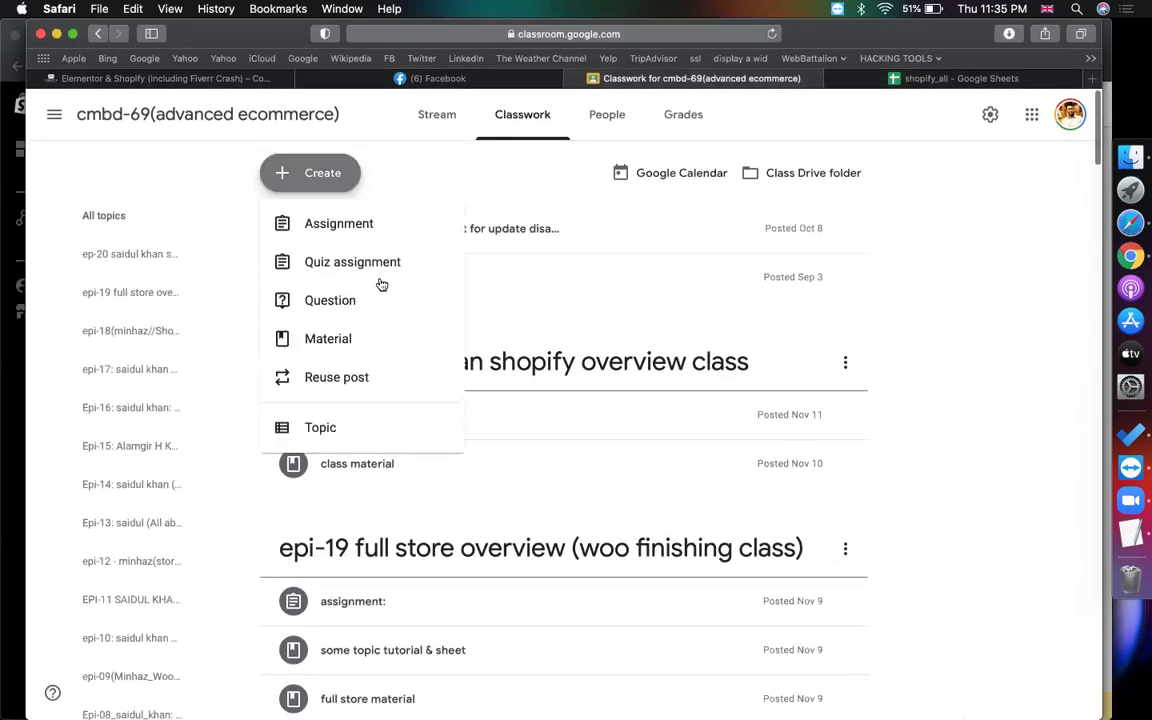
click(324, 444)
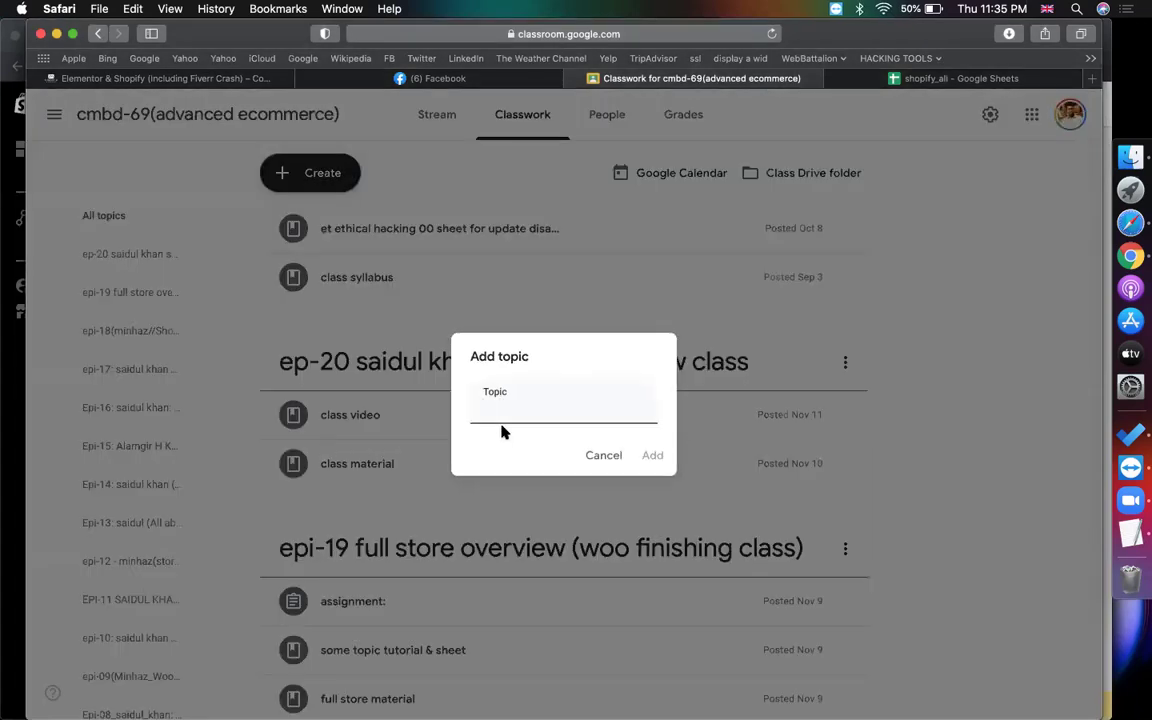
text(epi-21(shopi)
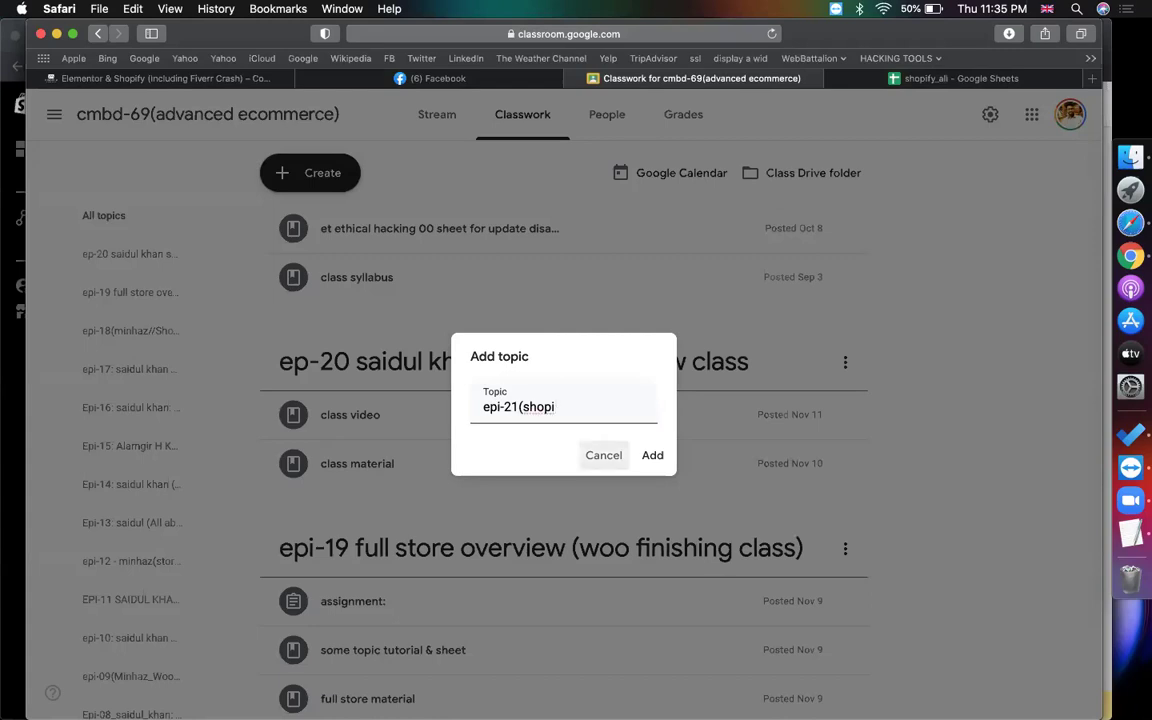
click(584, 406)
text(fy)
key(Escape)
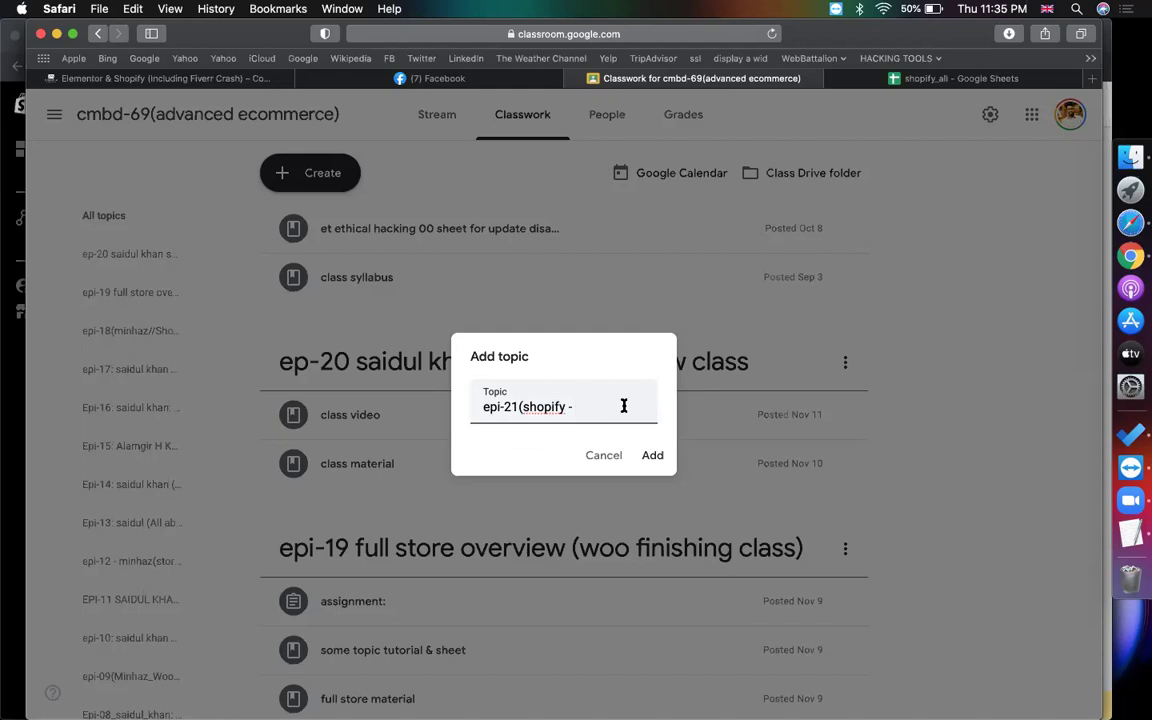
text(theme)
text(customise))
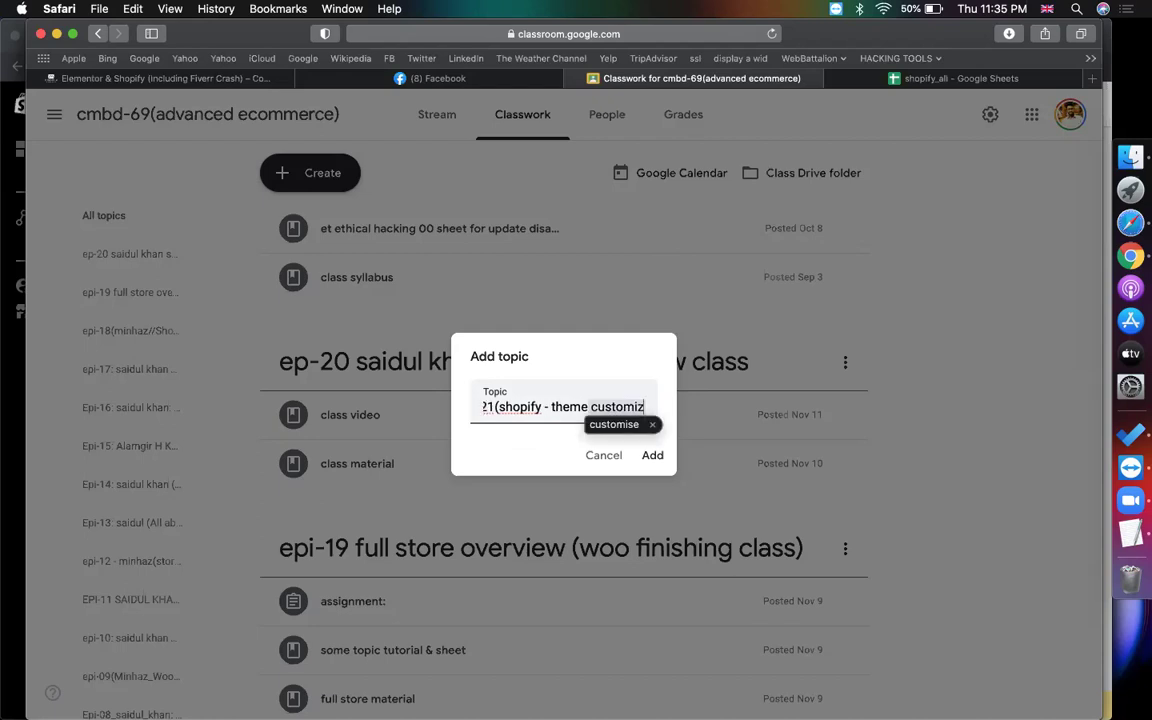
key(Return)
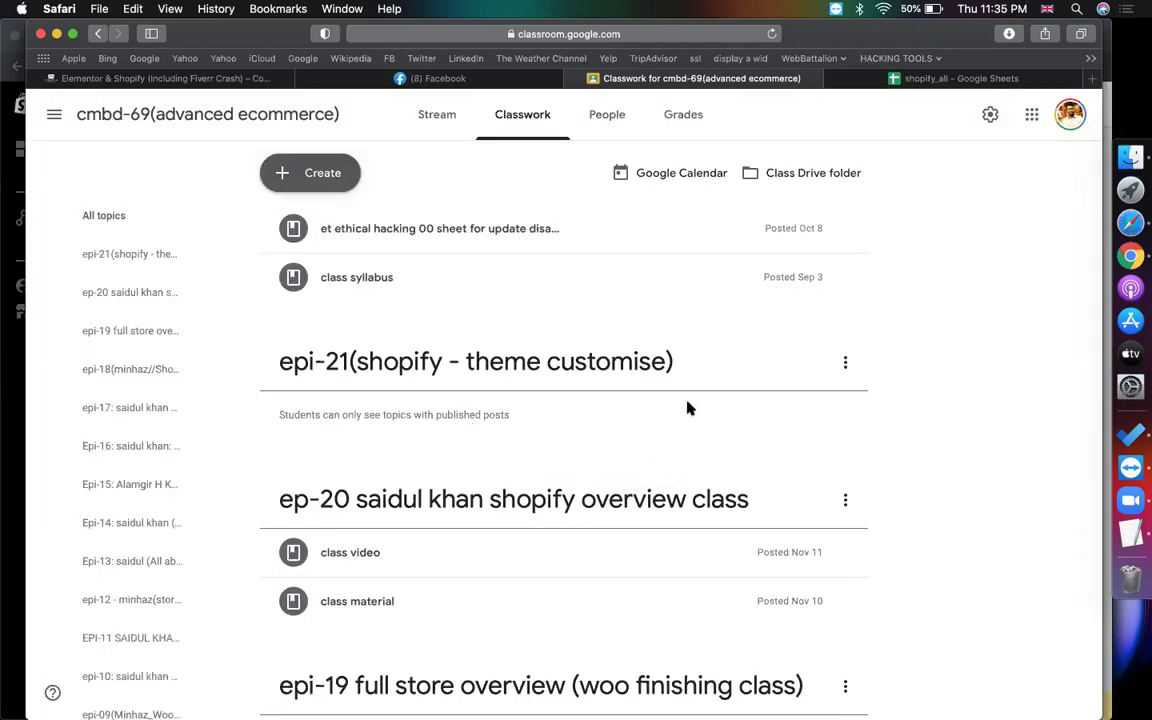
Open the '2. Theme Settings+Home Customize' sheet and select the admin link in B2
click(902, 82)
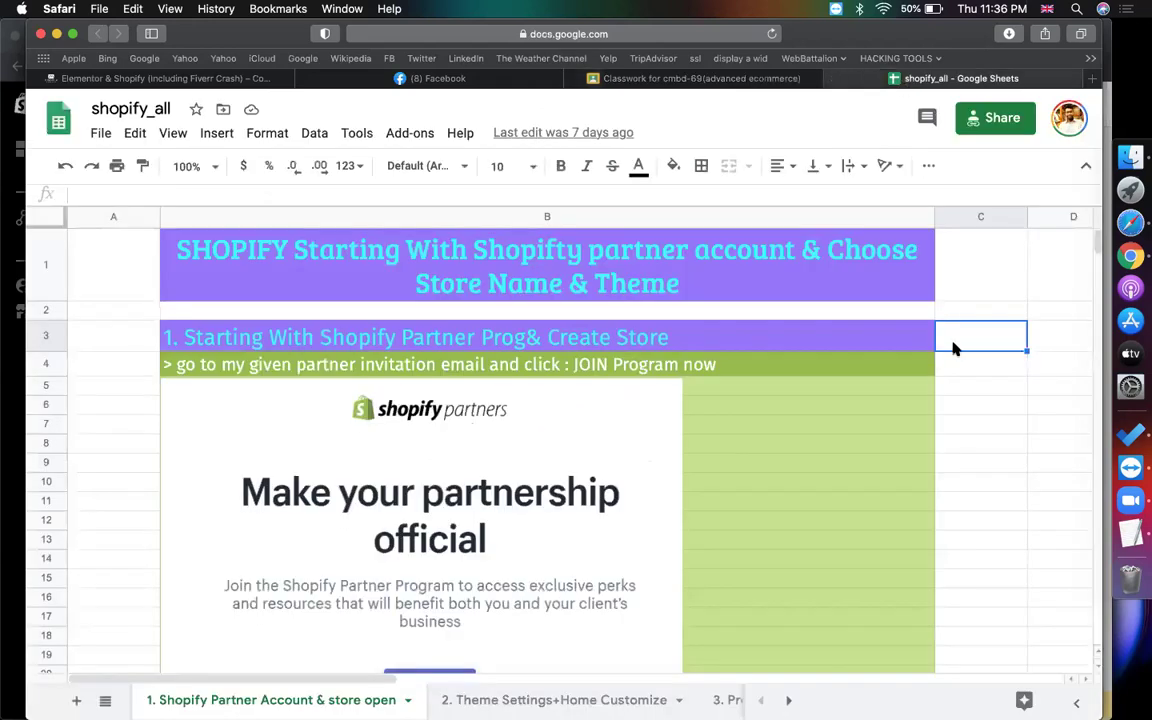
click(560, 699)
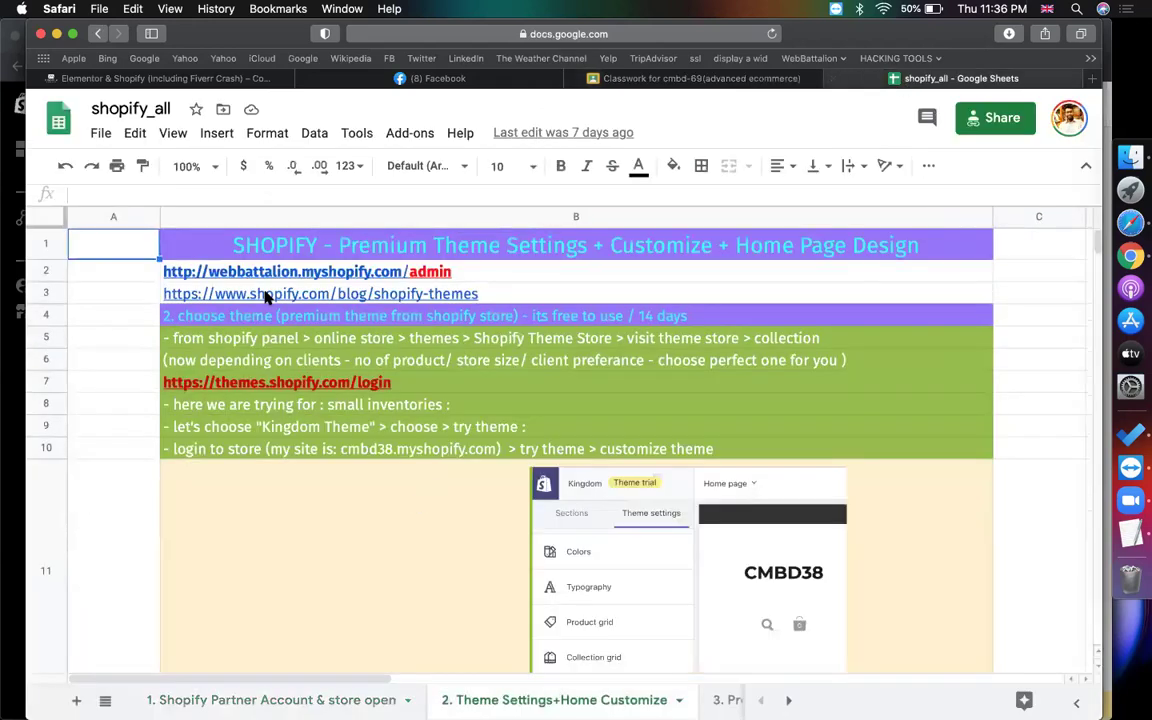
click(478, 273)
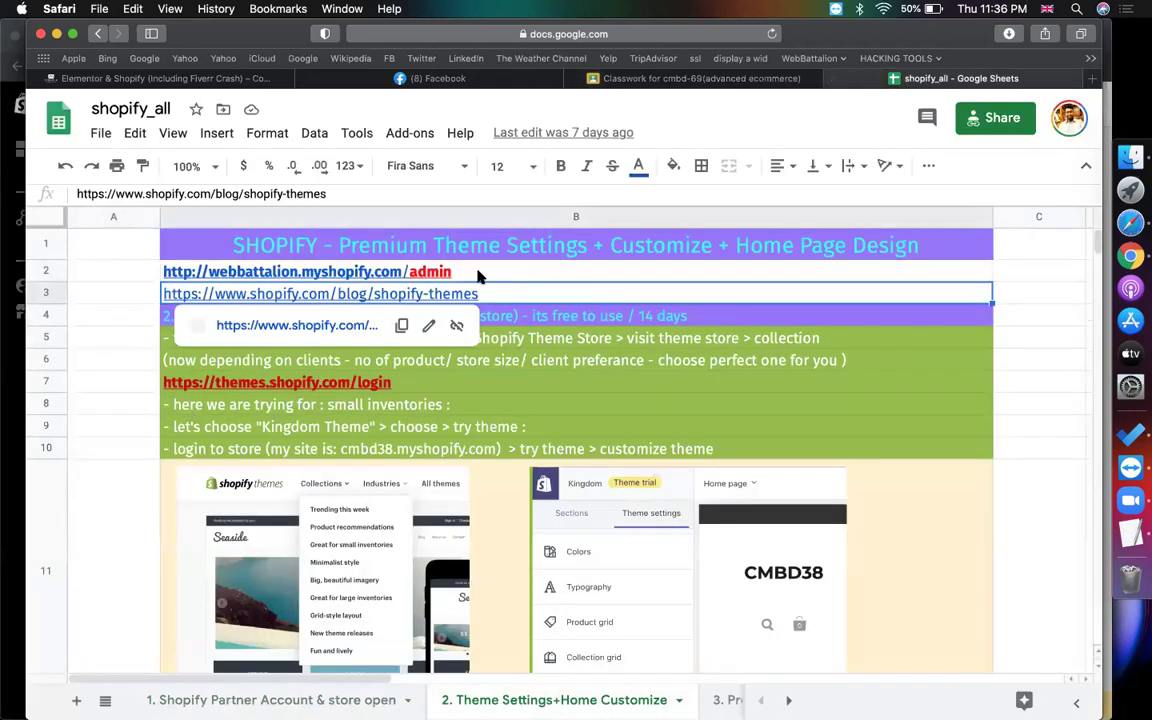
Check the shopify.com blog link in B3 and the themes.shopify.com login link in B7
click(110, 292)
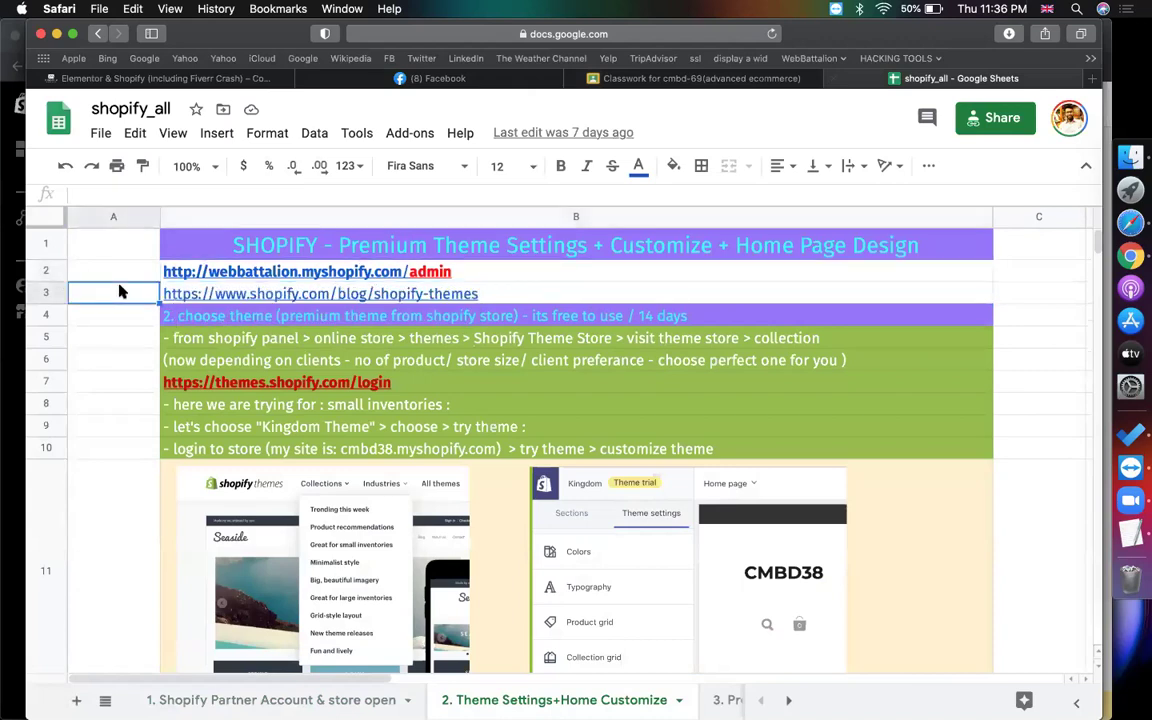
click(311, 296)
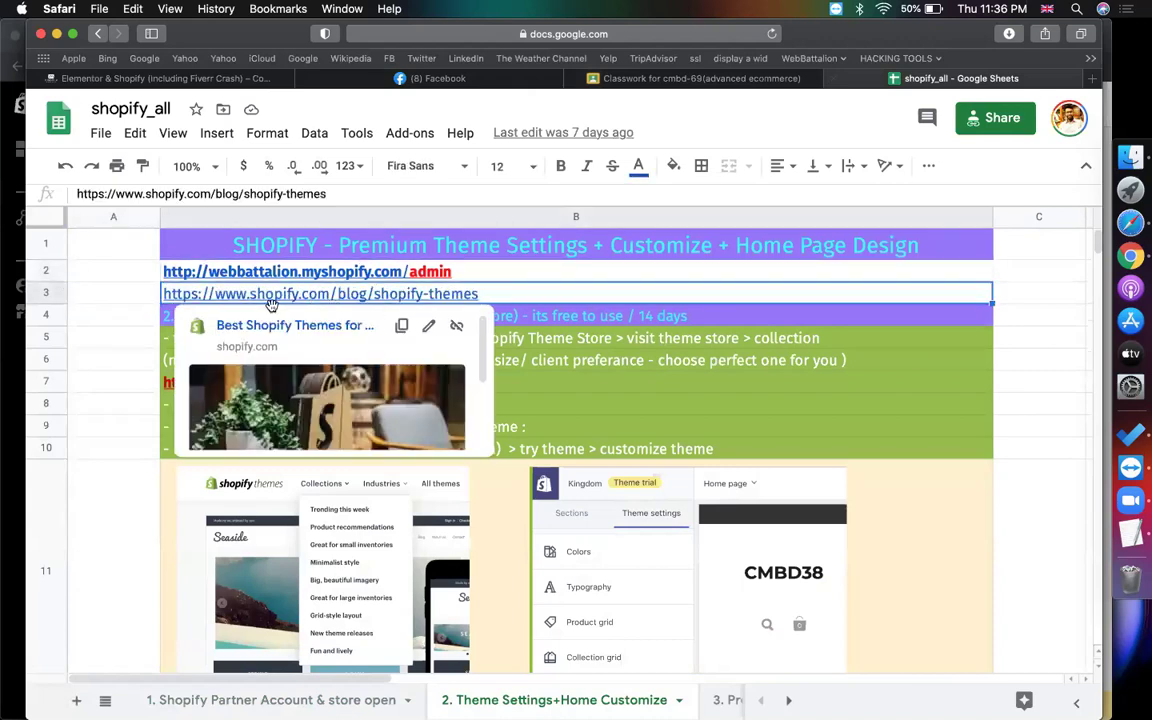
click(115, 270)
click(733, 300)
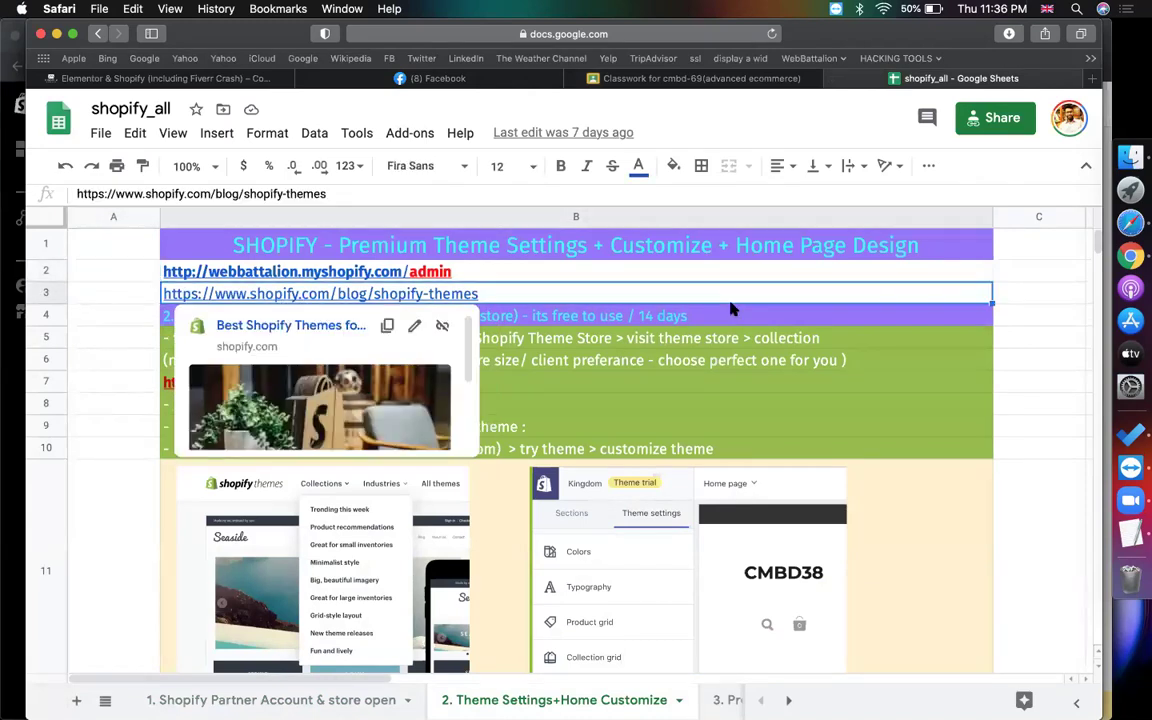
click(748, 390)
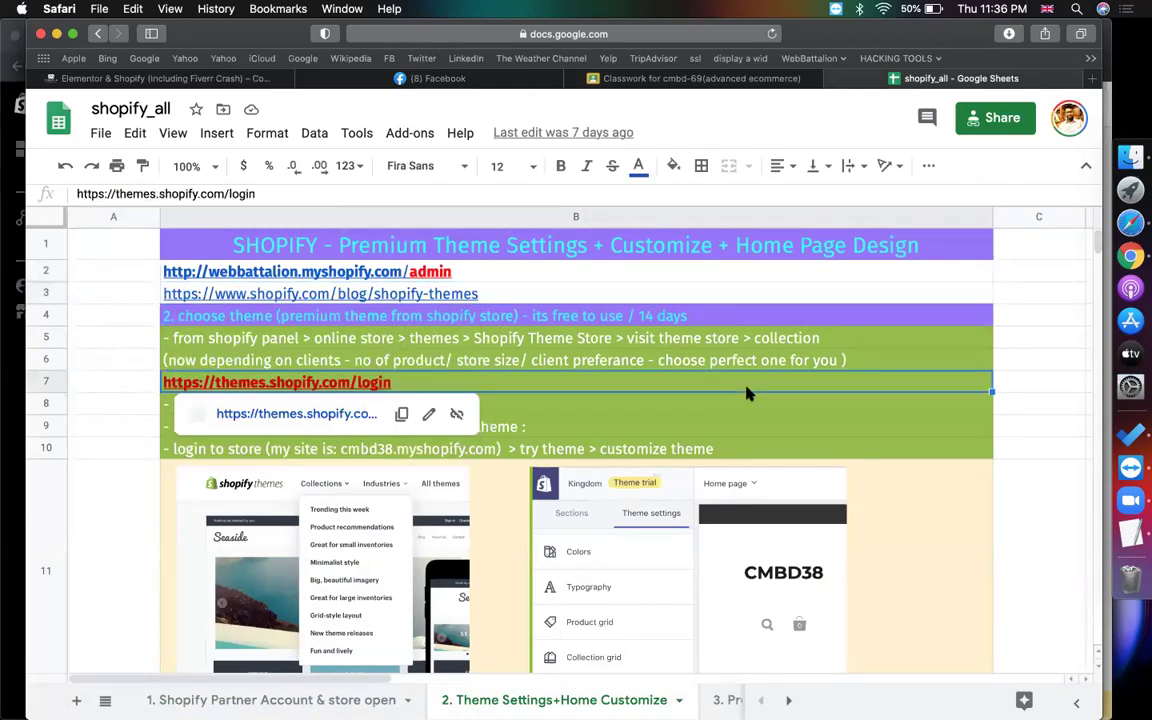
click(108, 386)
click(481, 390)
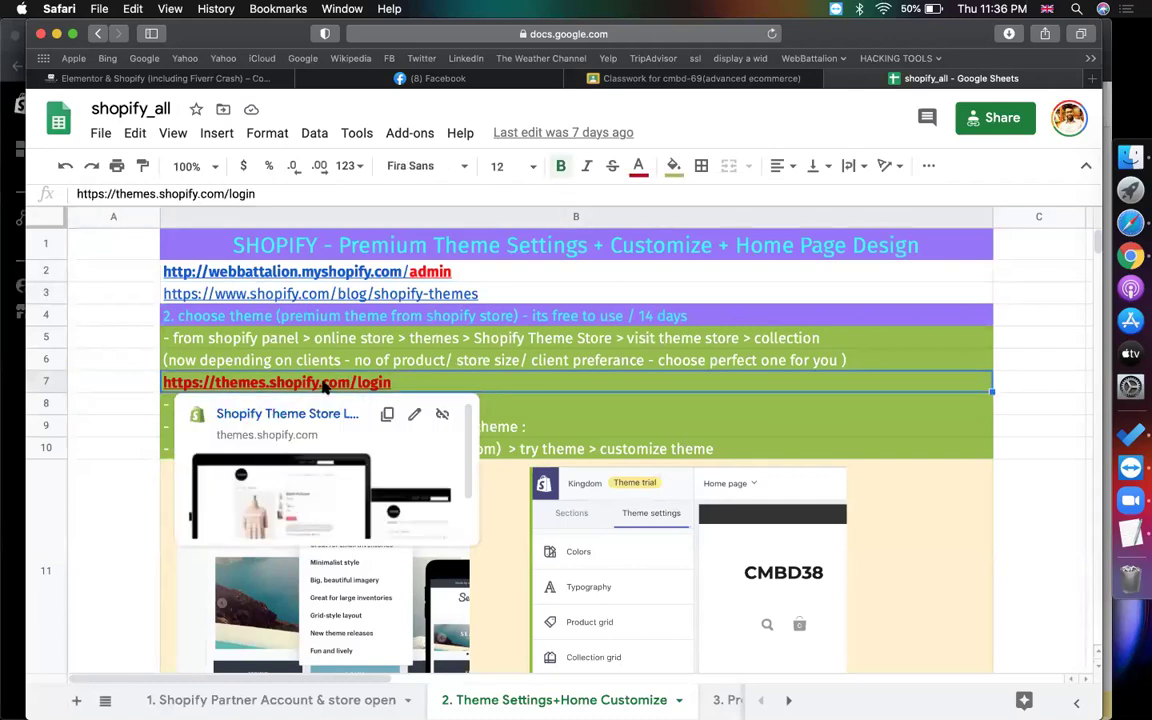
key(super+Tab)
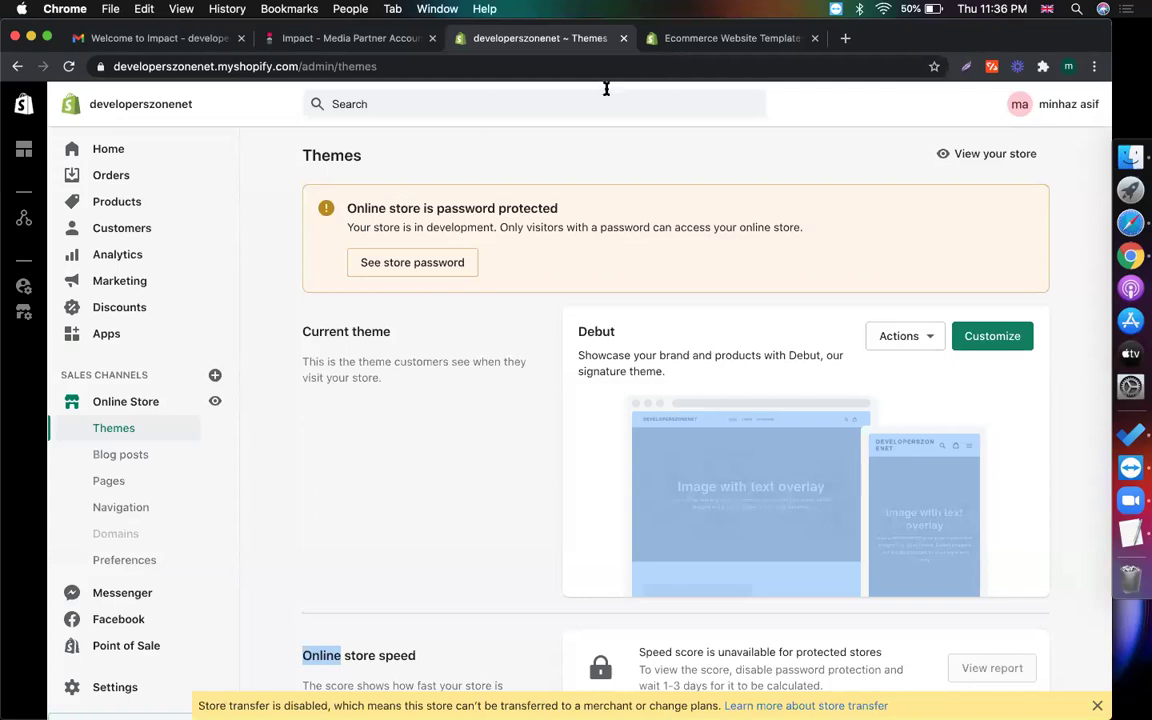
Return to the theme store and browse its featured themes
click(733, 40)
click(325, 66)
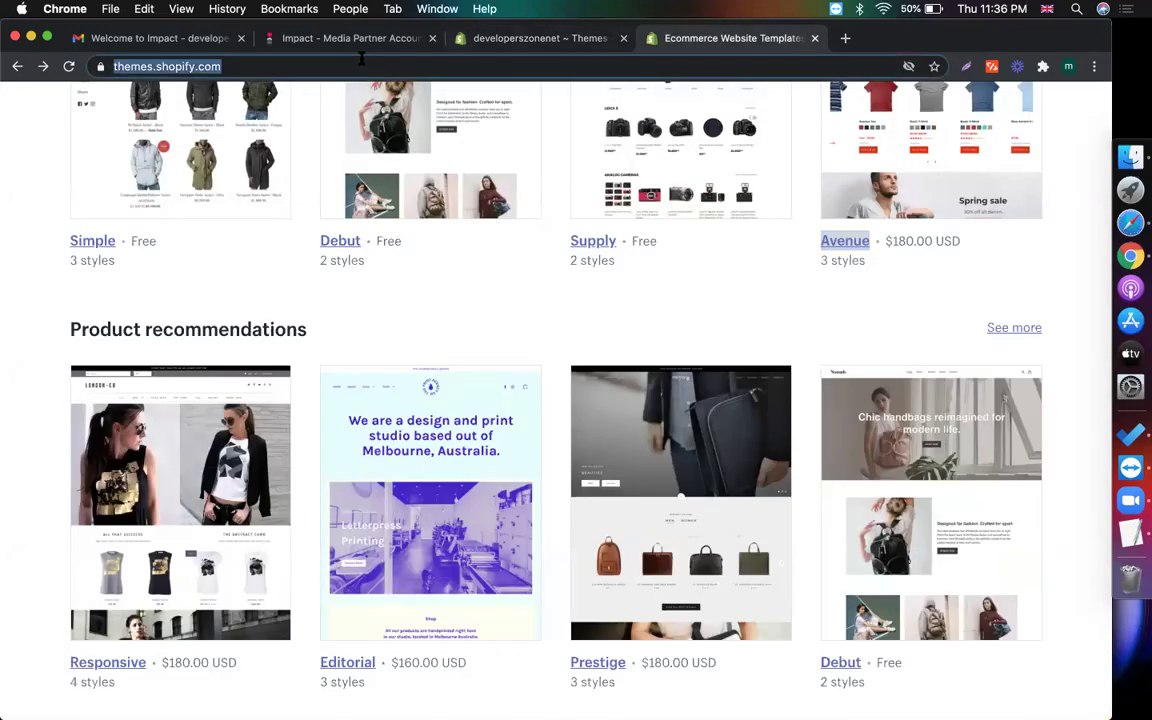
scroll(327, 255, up, 15)
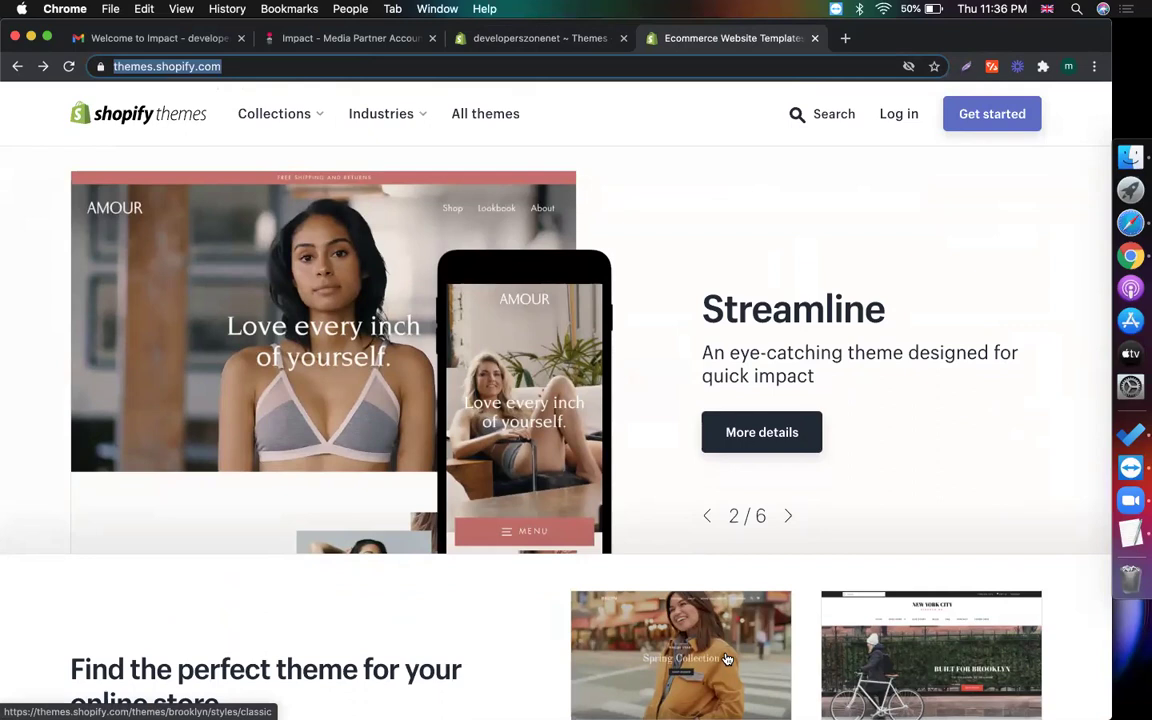
click(707, 515)
scroll(713, 460, down, 1)
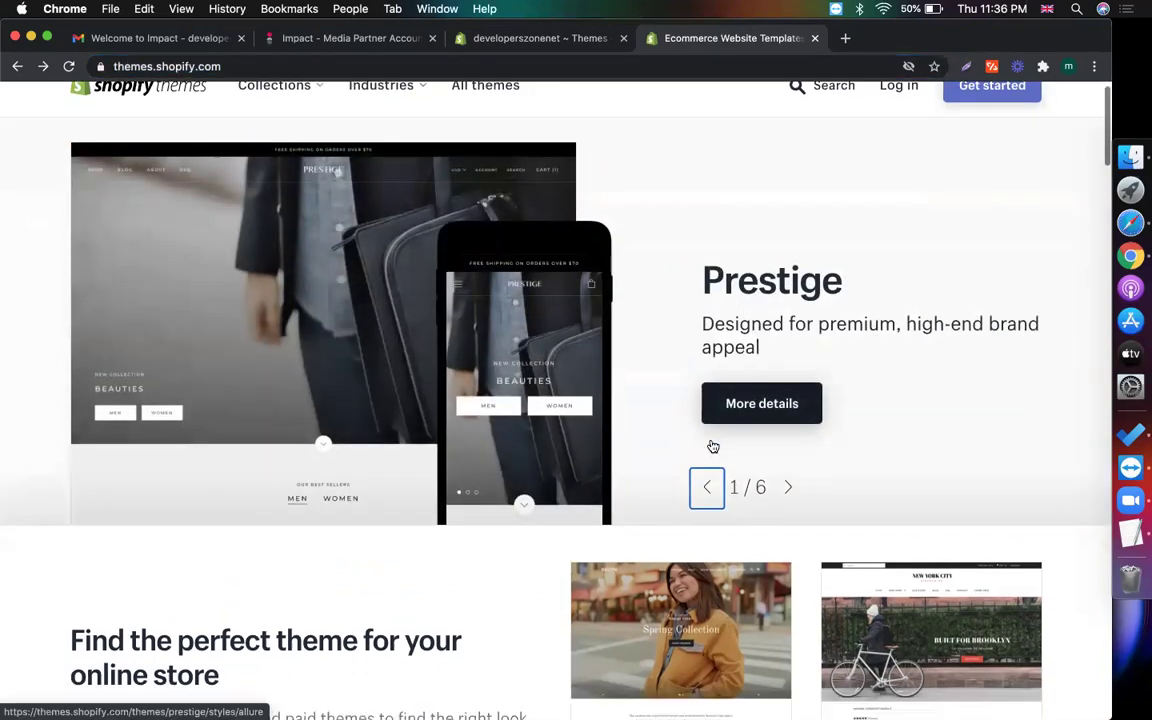
scroll(713, 446, down, 5)
scroll(713, 446, up, 6)
scroll(713, 446, down, 10)
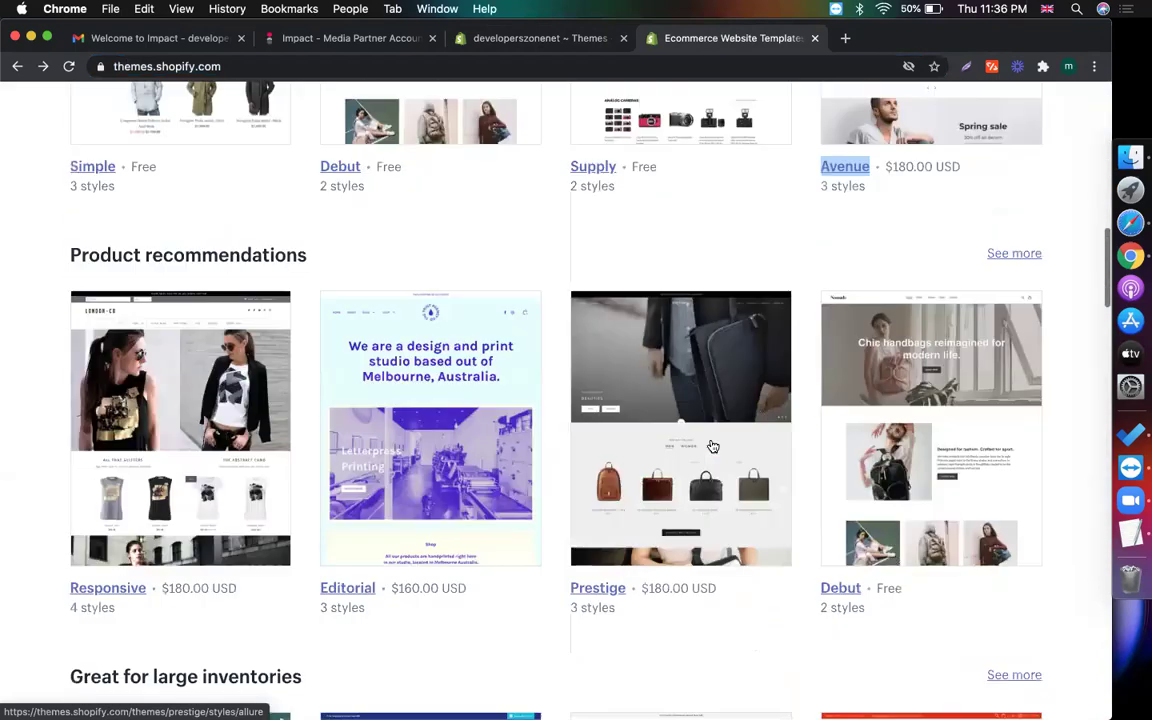
scroll(532, 329, up, 10)
scroll(533, 328, down, 13)
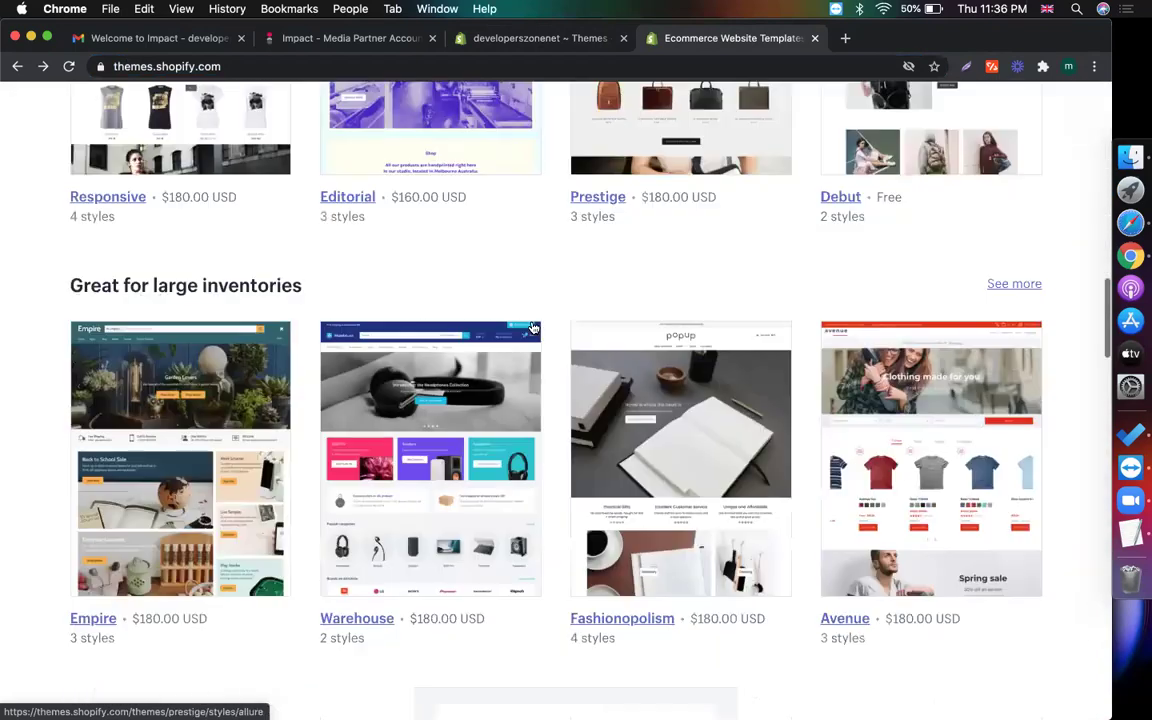
scroll(533, 328, down, 3)
key(super+l)
scroll(430, 373, up, 11)
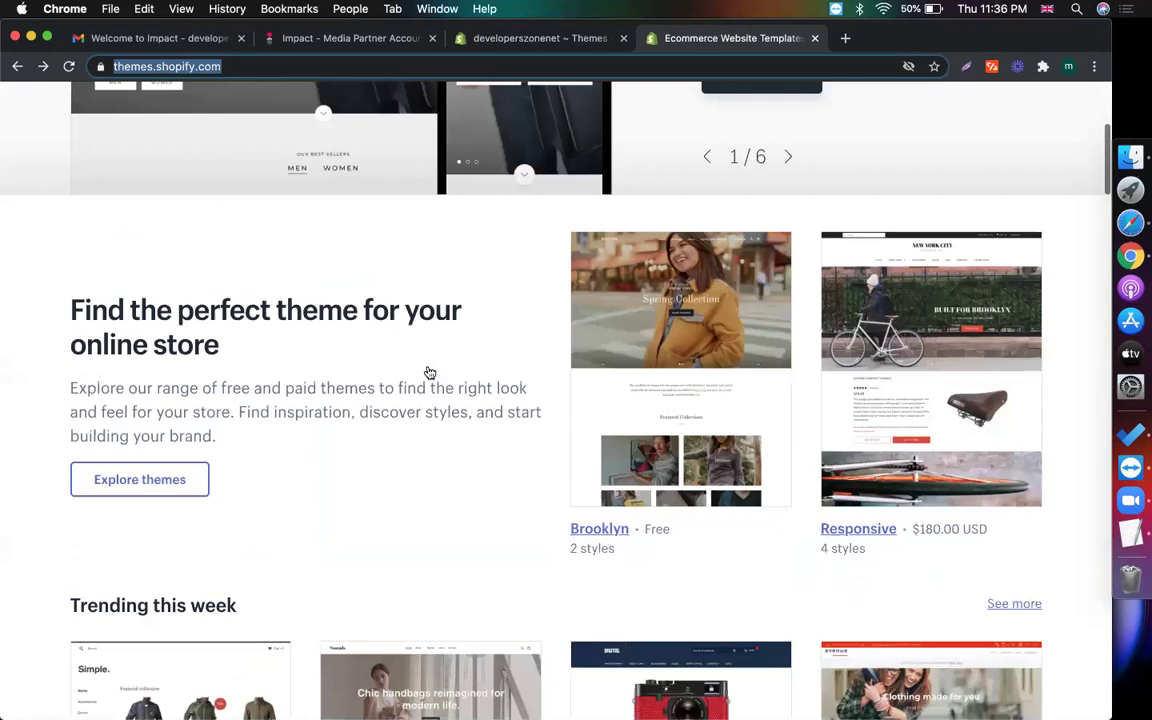
scroll(430, 373, up, 4)
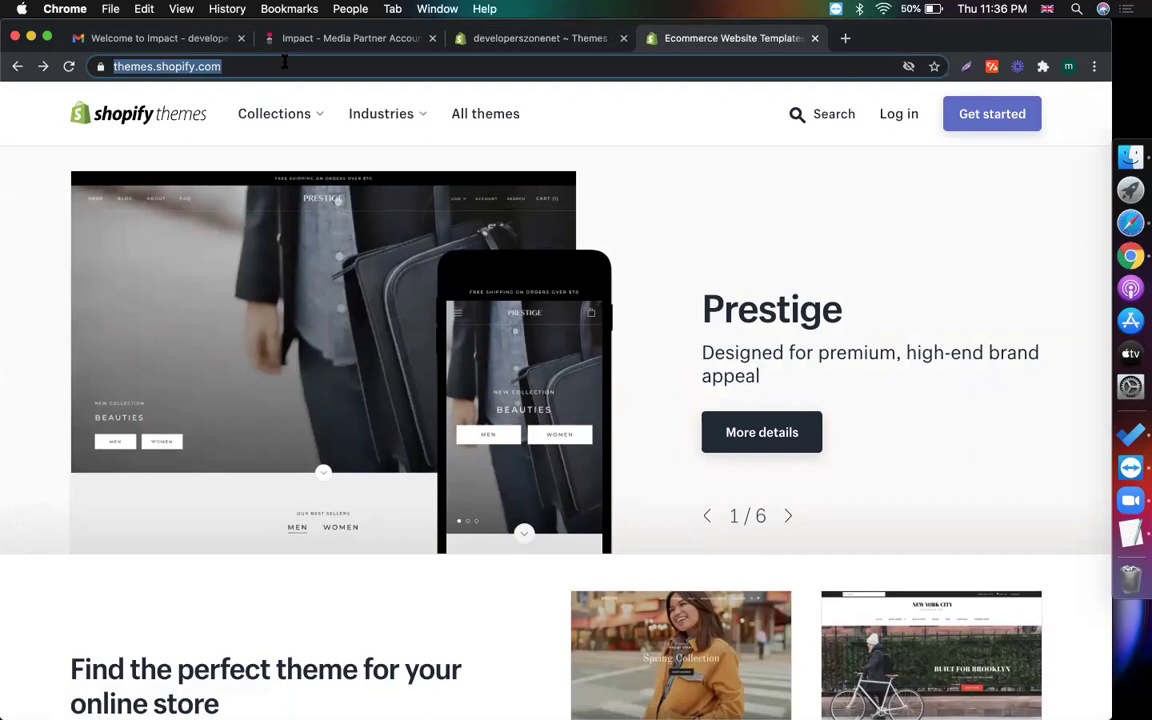
Log in to the theme store using the development store's address
click(898, 117)
click(521, 44)
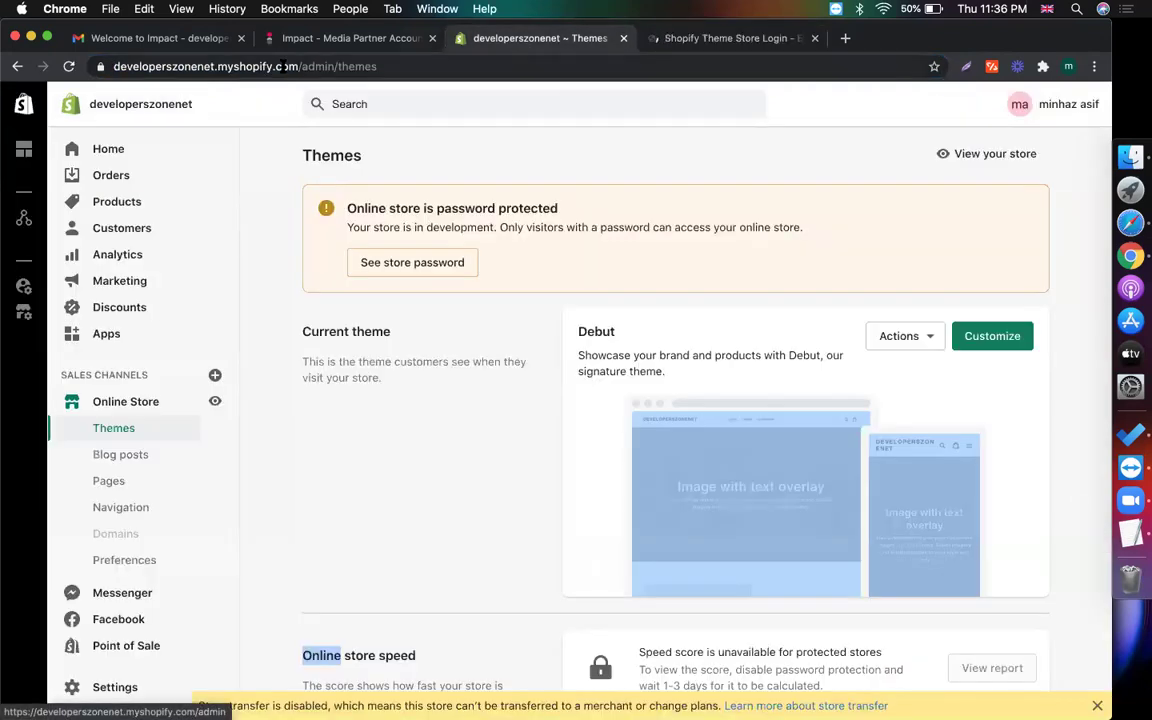
click(700, 38)
click(543, 268)
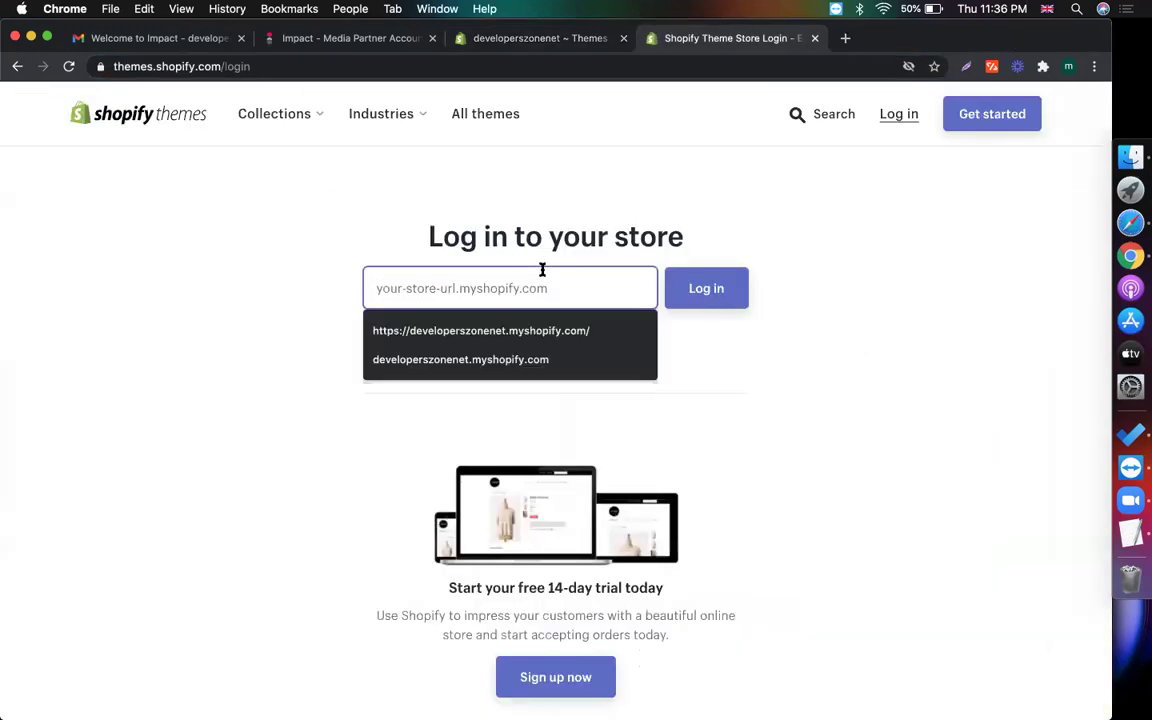
click(470, 329)
click(706, 288)
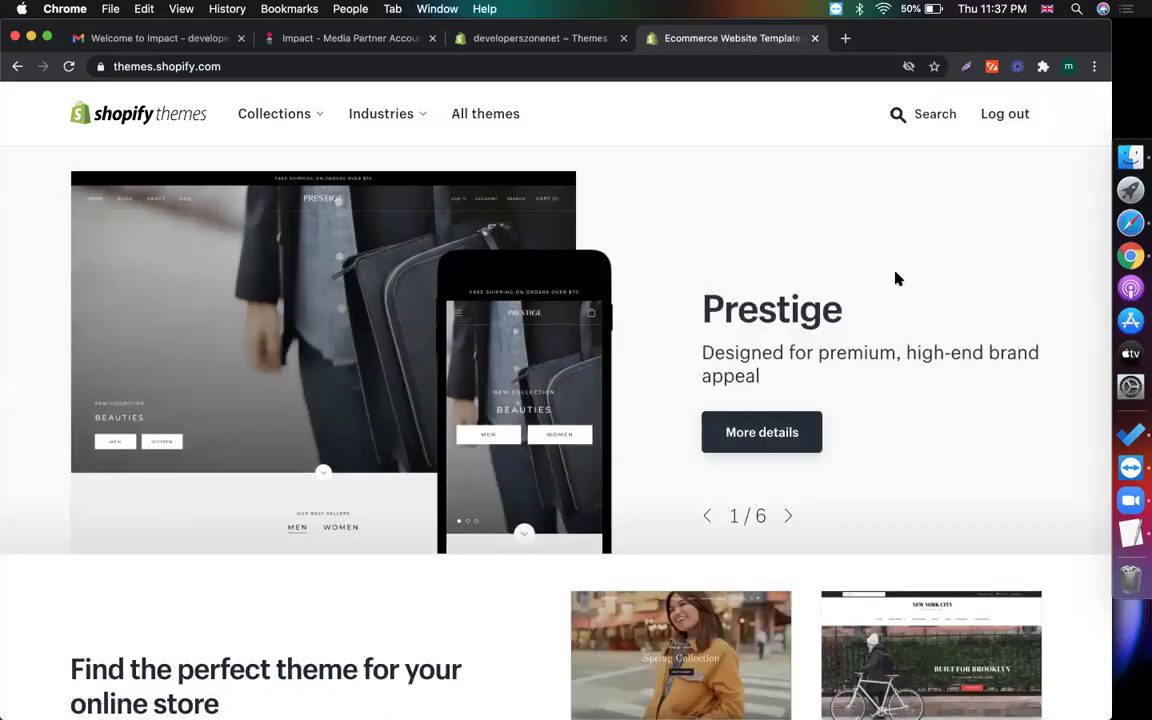
Scroll to the Trending this week and Great for large inventories theme lists
scroll(832, 342, down, 5)
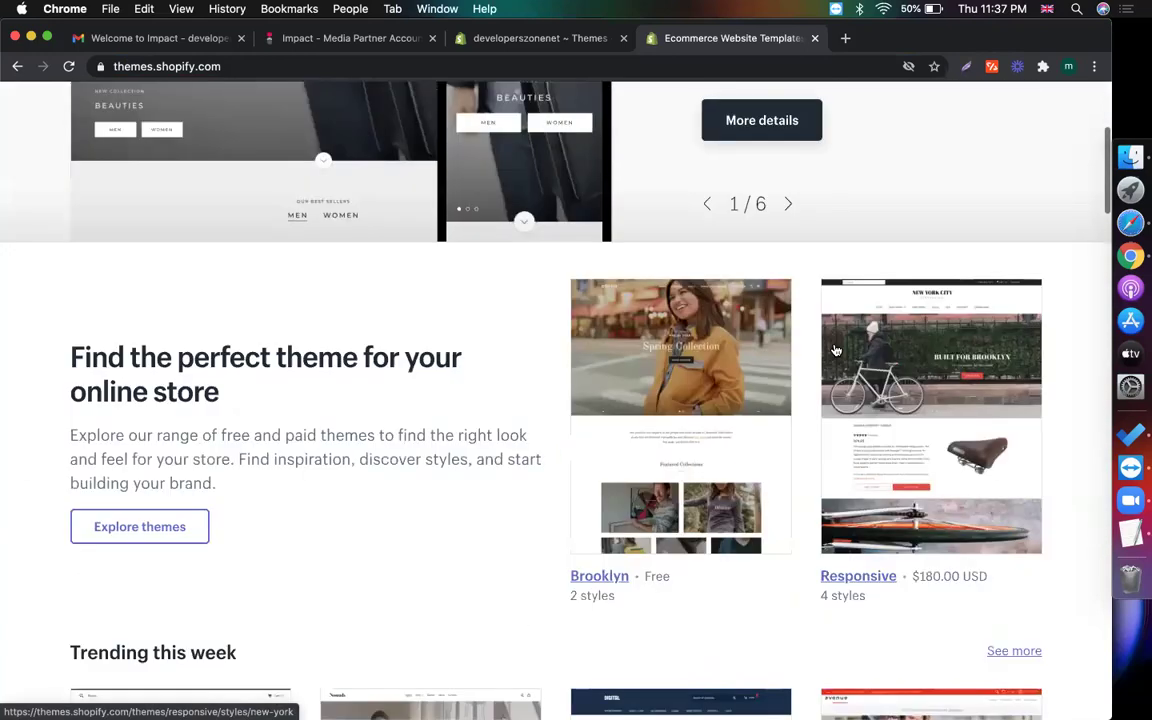
scroll(836, 350, down, 10)
scroll(900, 280, up, 1)
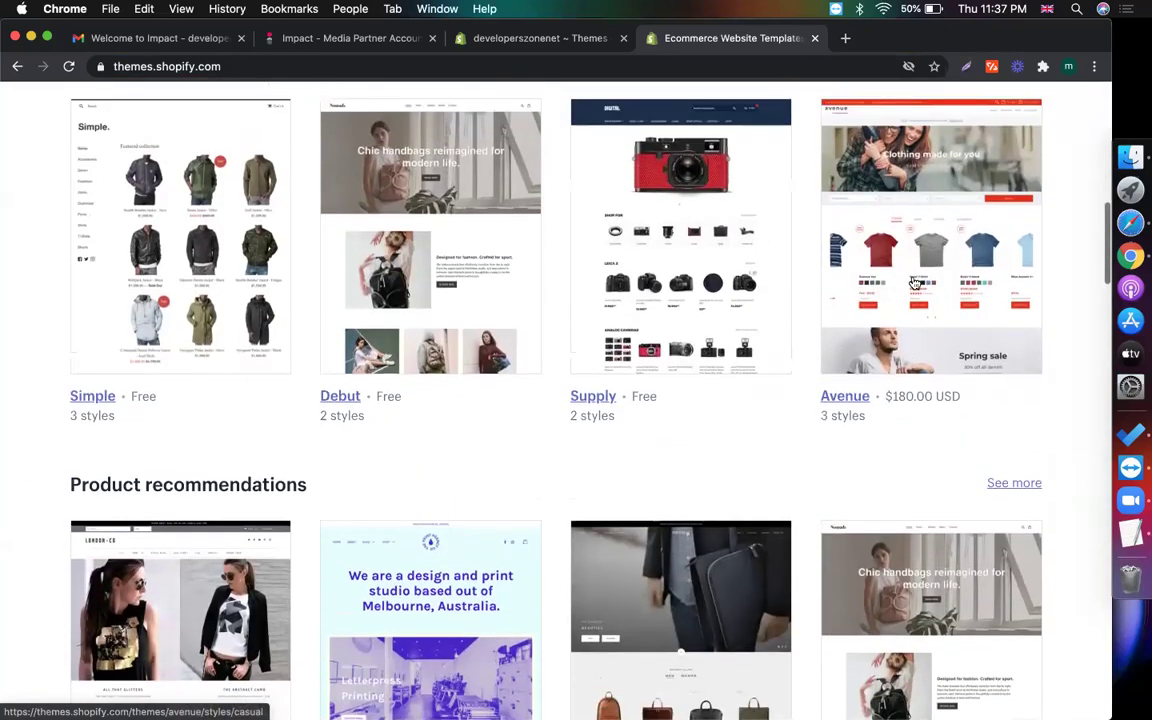
scroll(283, 195, up, 3)
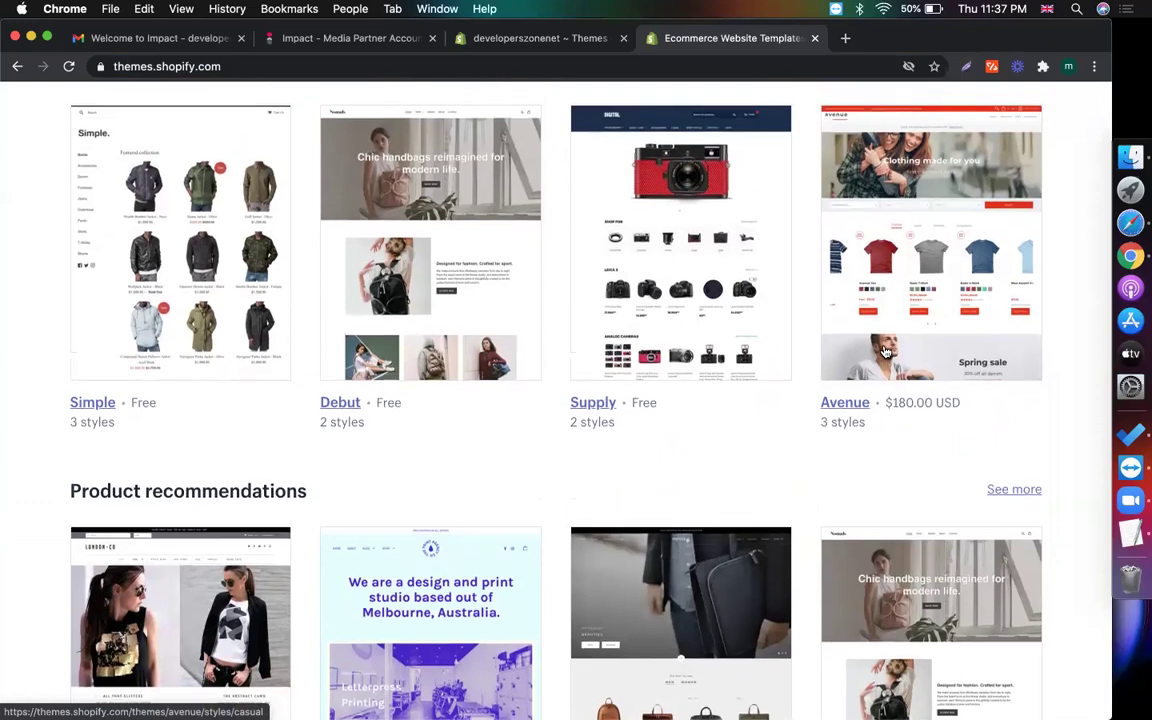
triple_click(195, 193)
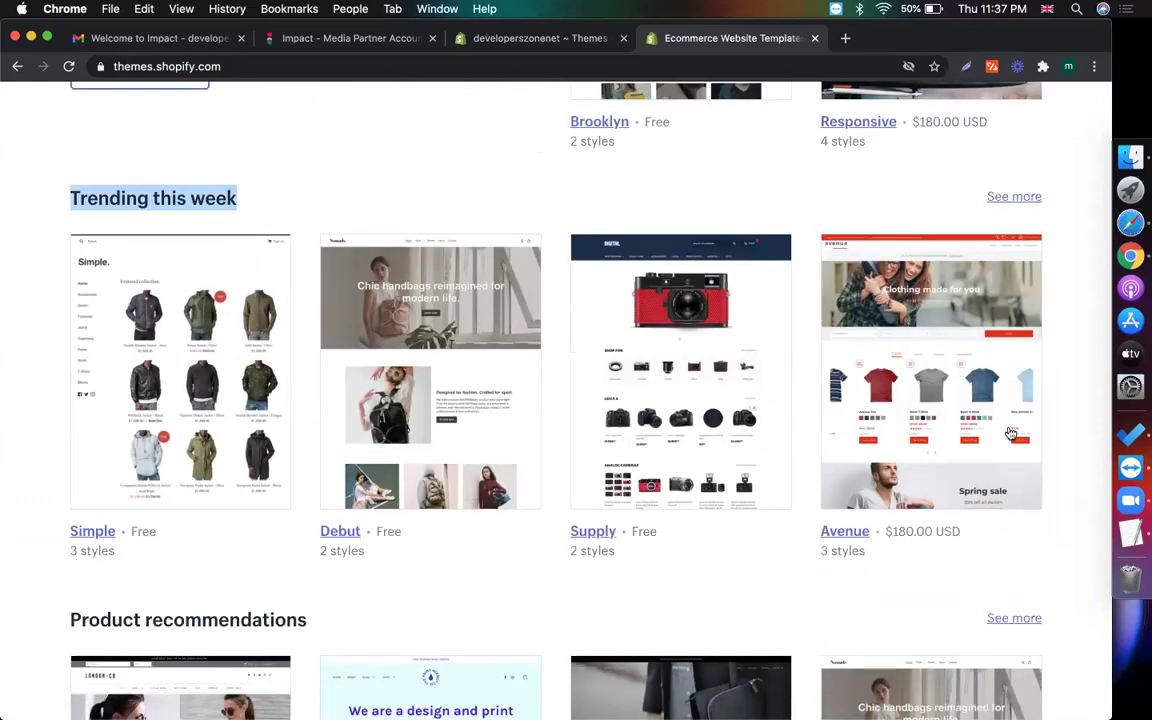
scroll(983, 435, down, 12)
scroll(548, 309, up, 8)
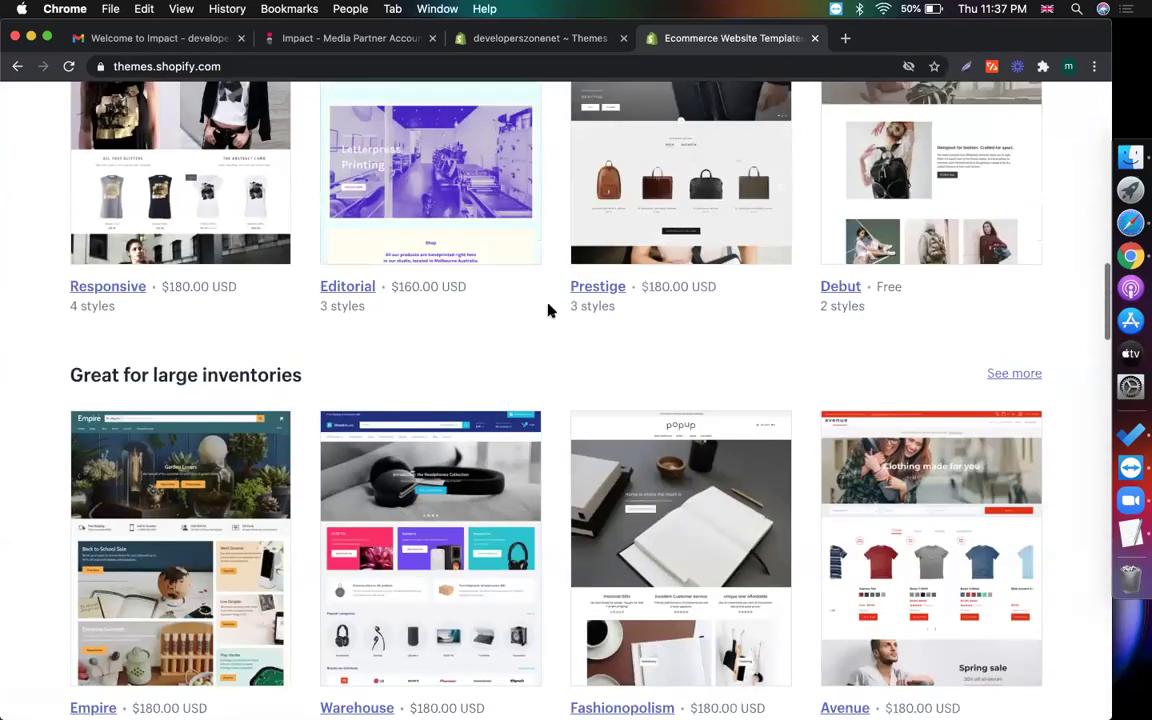
triple_click(217, 372)
scroll(327, 386, down, 5)
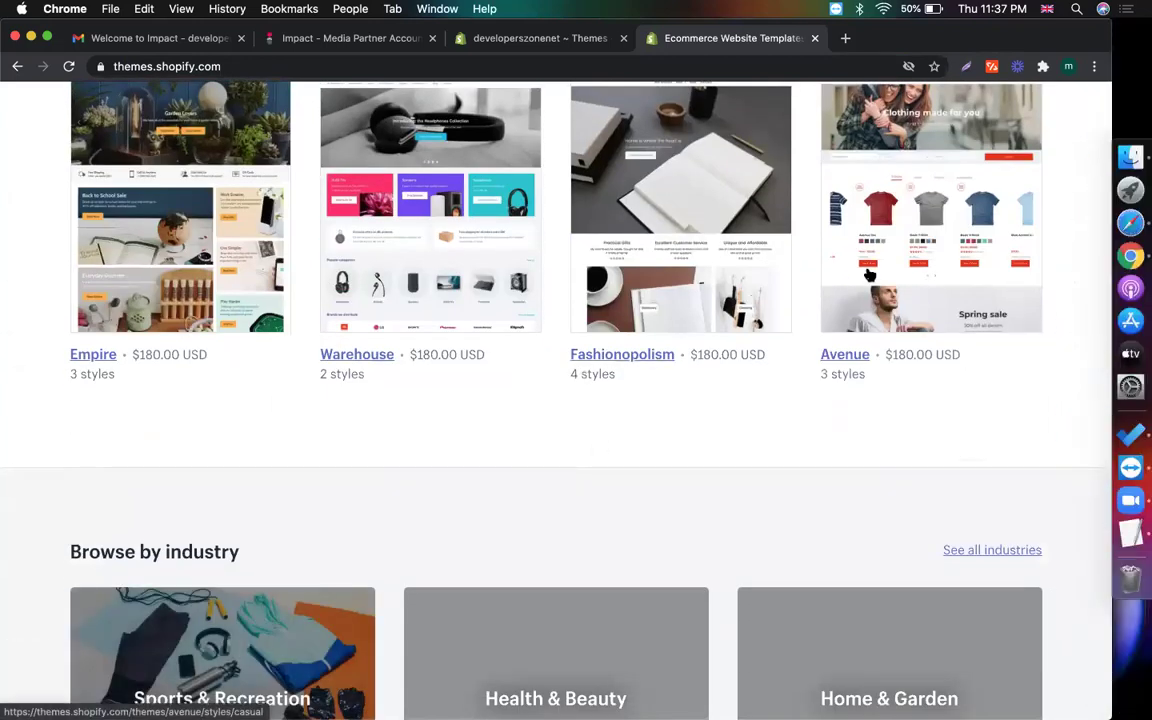
scroll(869, 275, up, 16)
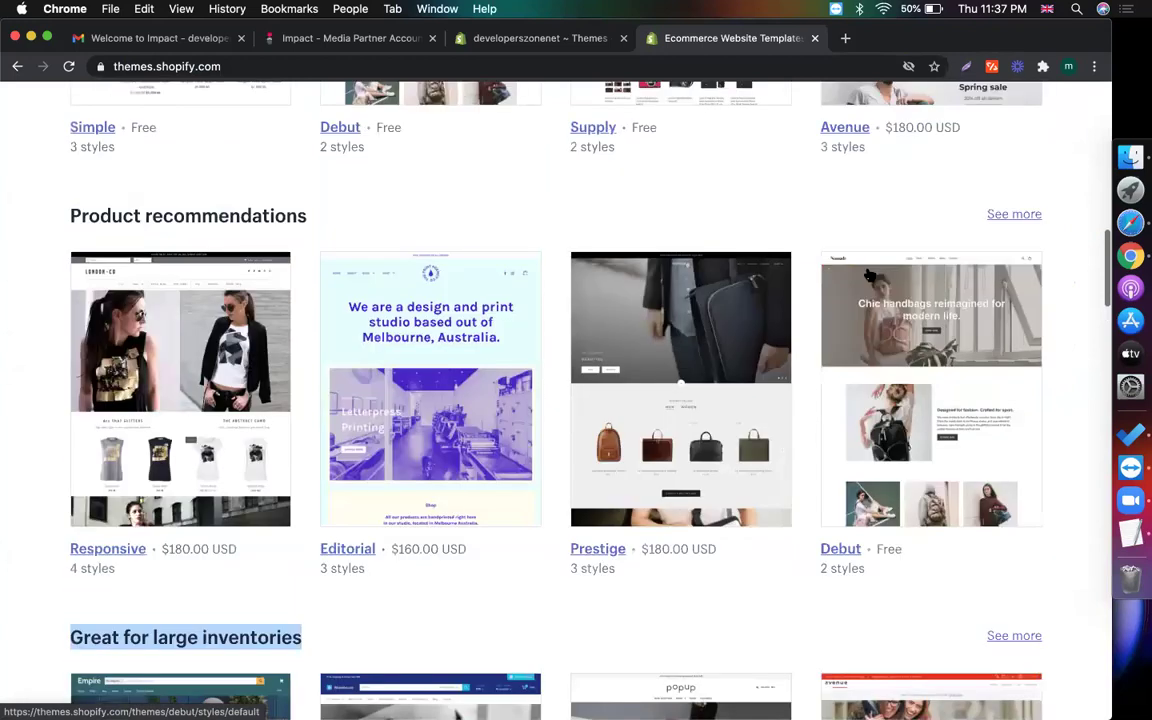
scroll(866, 278, down, 2)
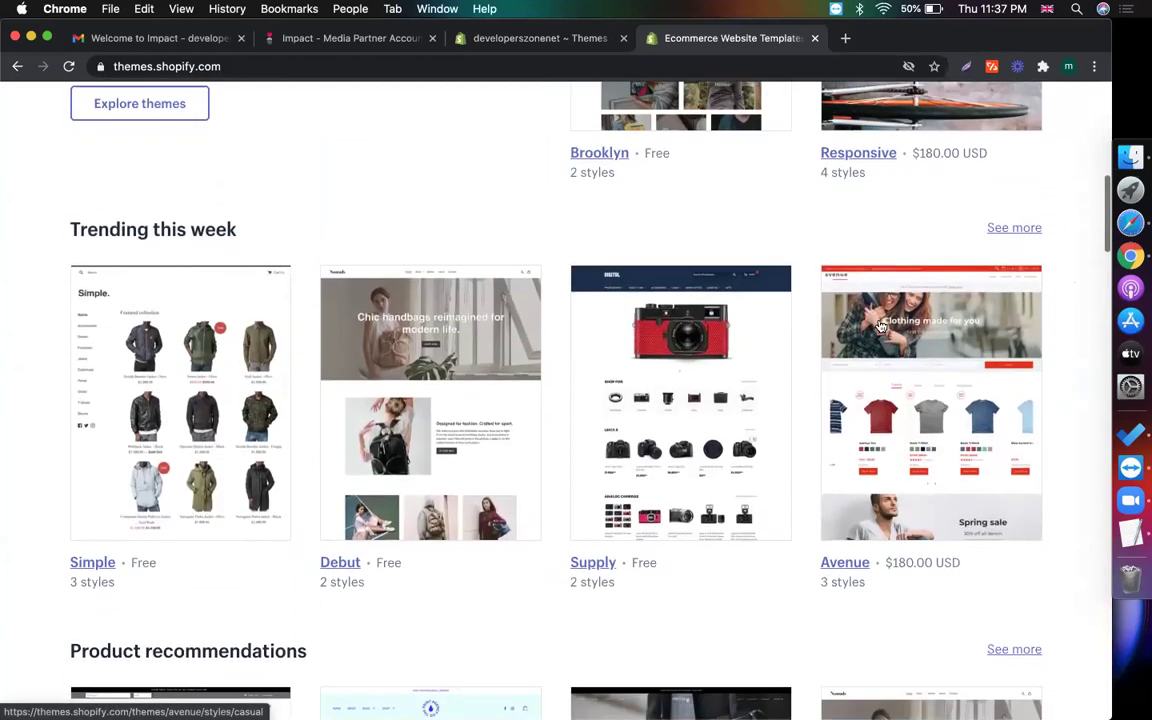
Open the Avenue theme's details page ($180.00 USD) and scroll through it
click(888, 368)
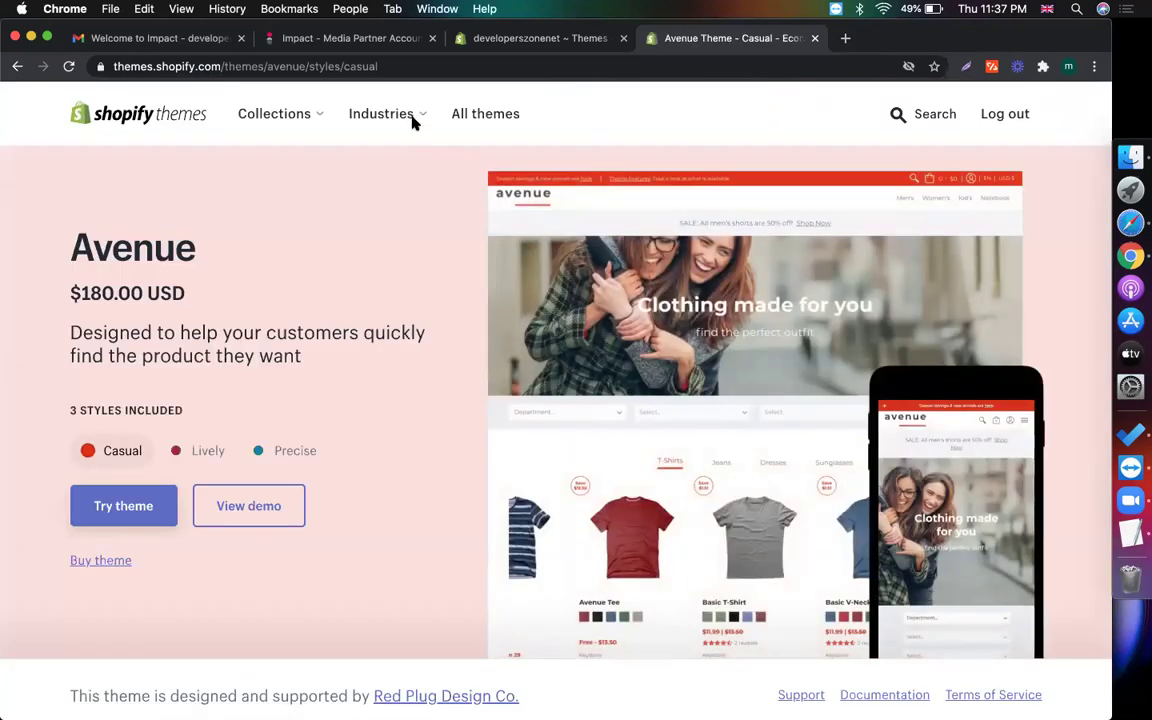
scroll(333, 568, down, 1)
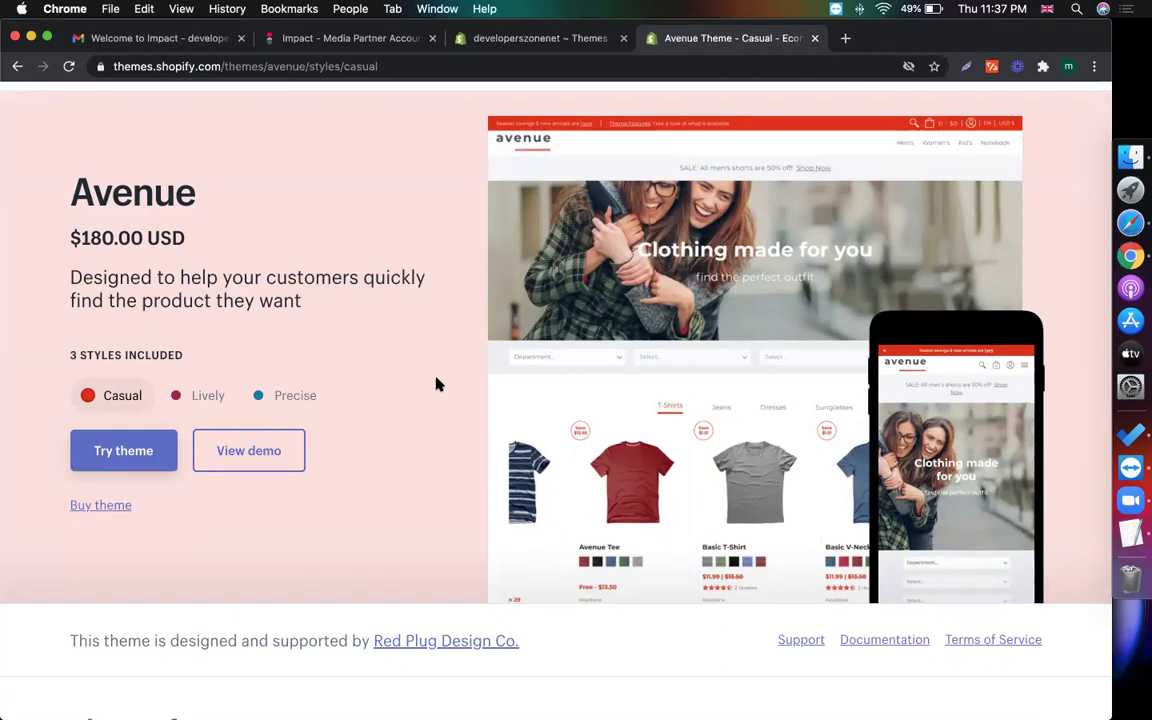
scroll(440, 200, up, 1)
scroll(440, 200, down, 6)
scroll(440, 203, up, 6)
scroll(440, 203, down, 1)
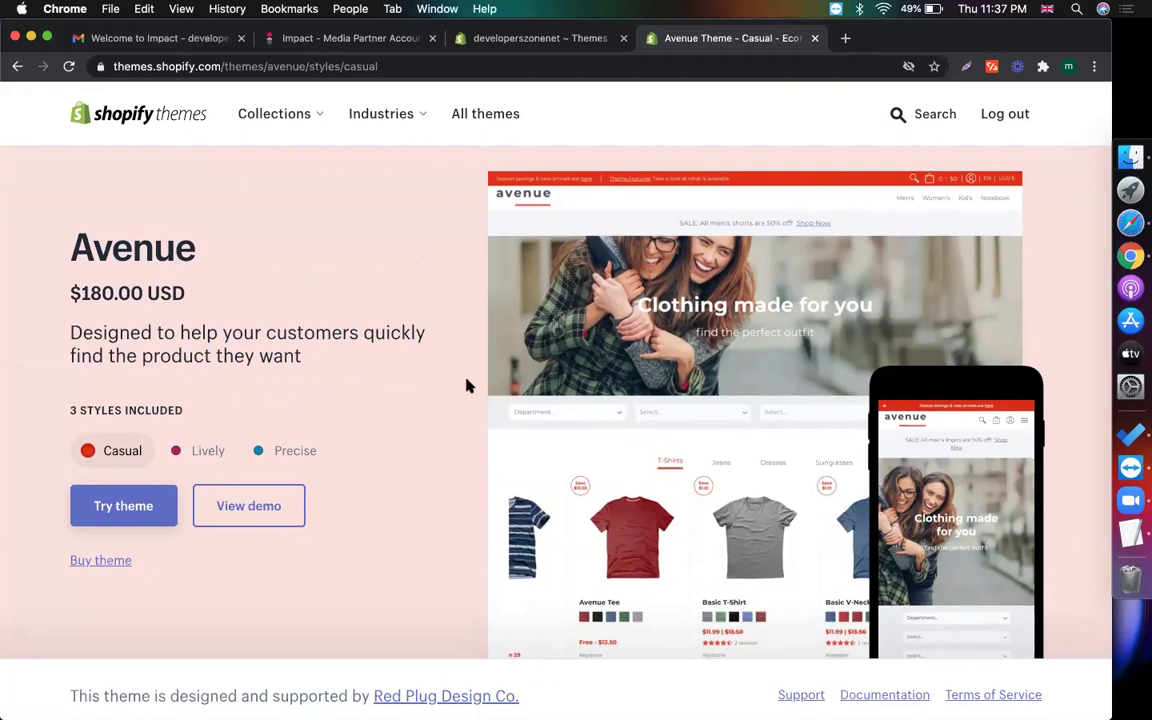
Compare Avenue's Lively, Precise and Casual styles, settle on Lively and start a trial
click(203, 447)
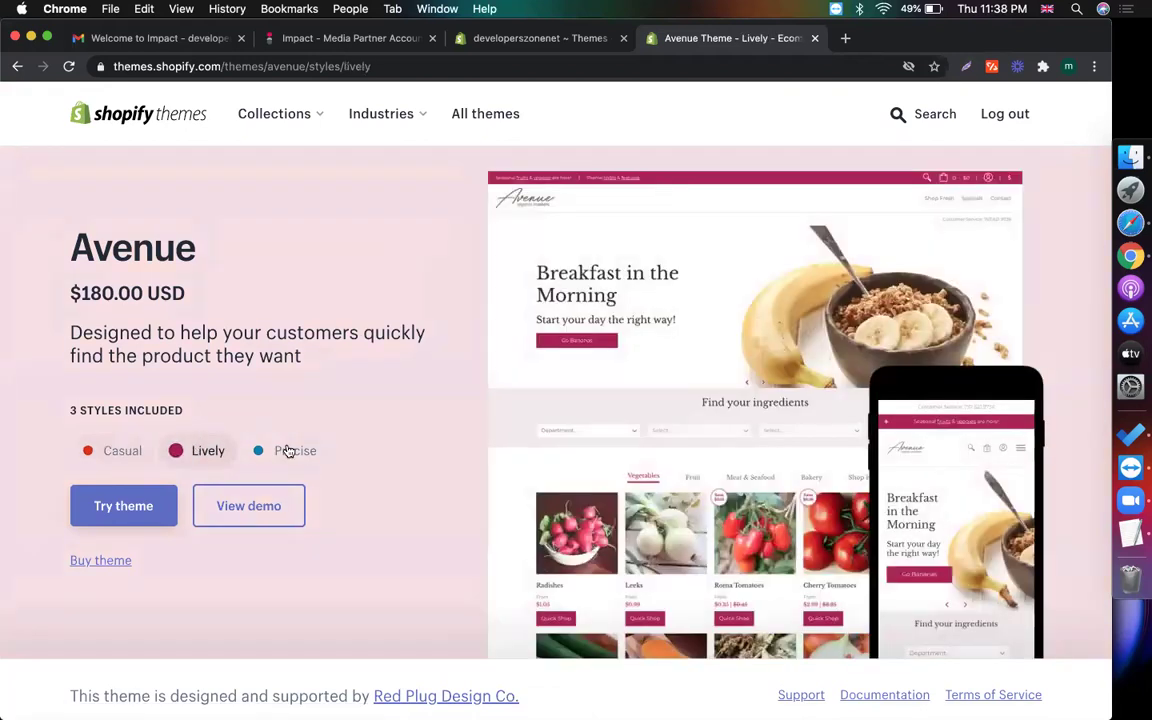
click(288, 448)
click(208, 452)
click(124, 452)
click(182, 453)
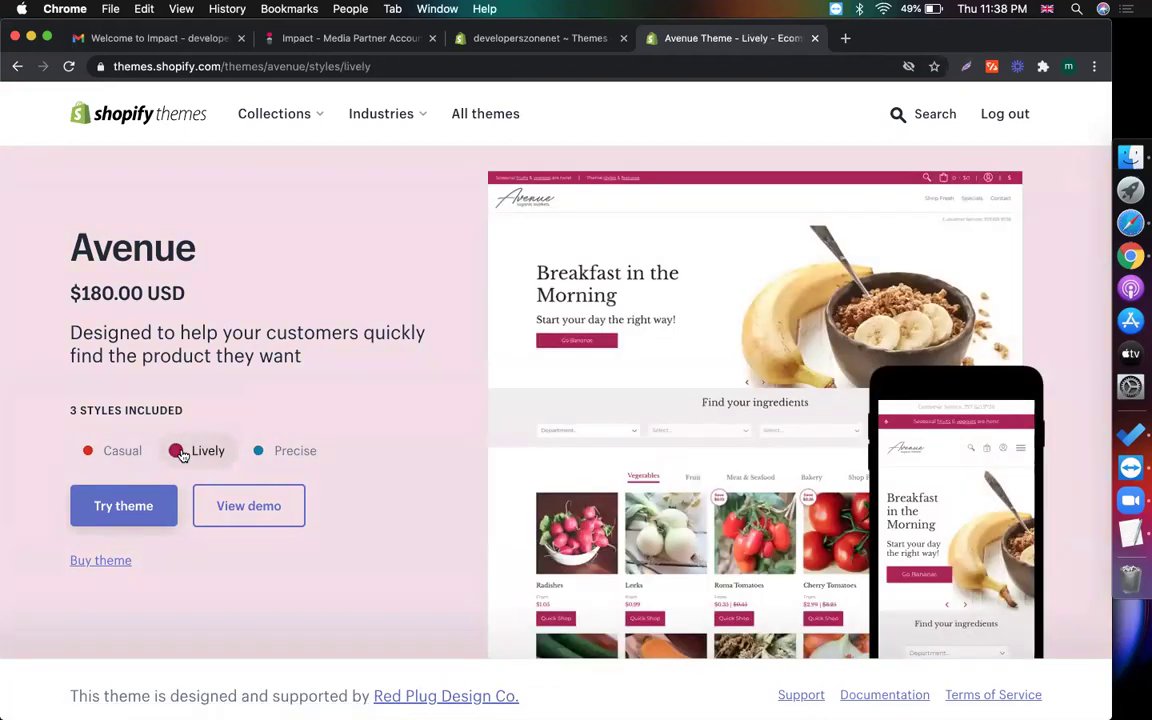
click(150, 502)
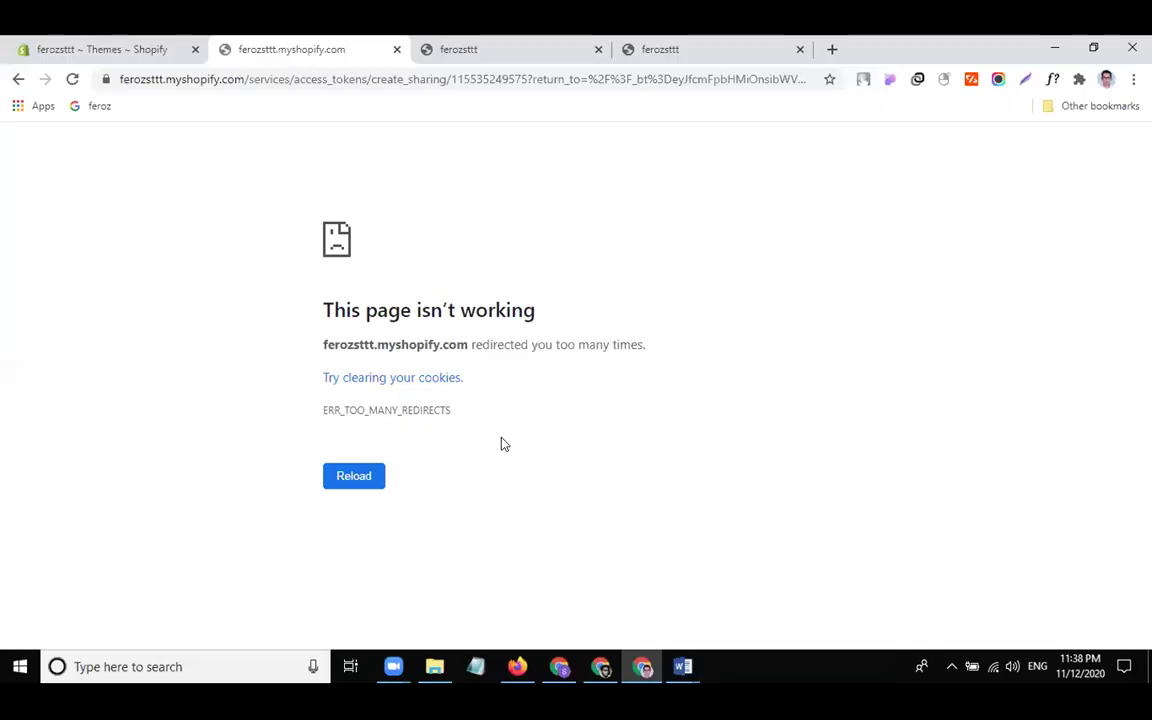
Reload the store page failing with ERR_TOO_MANY_REDIRECTS after checking the Themes tab
click(120, 49)
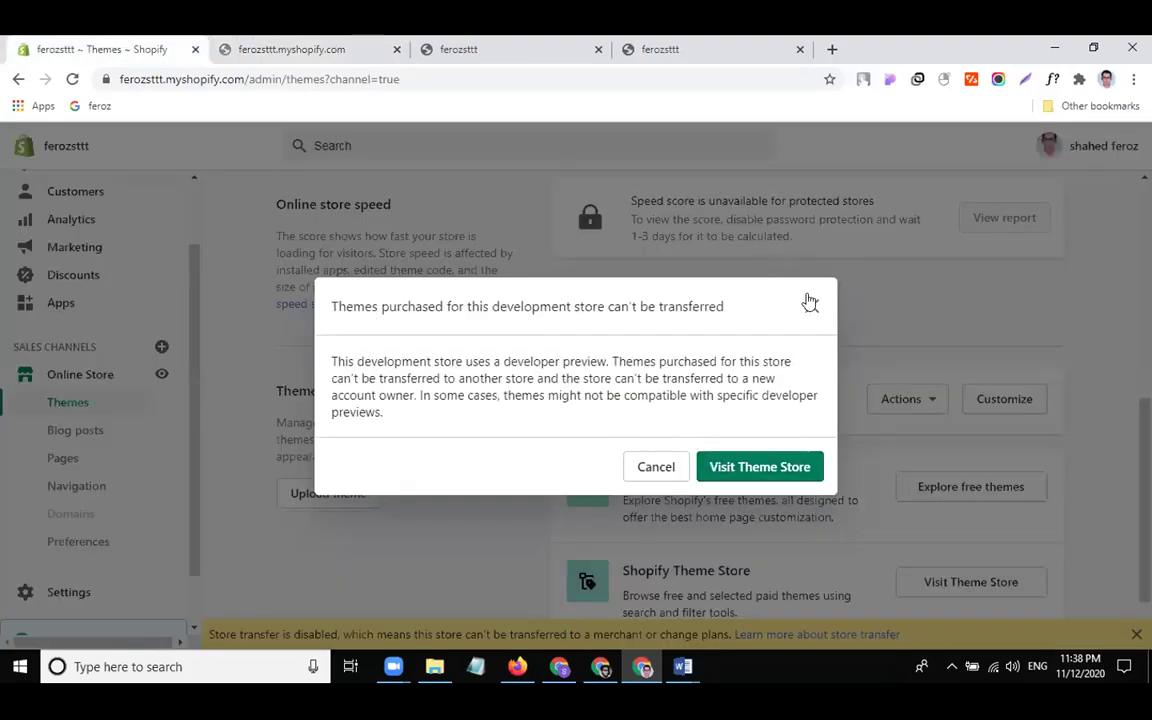
click(240, 44)
click(360, 478)
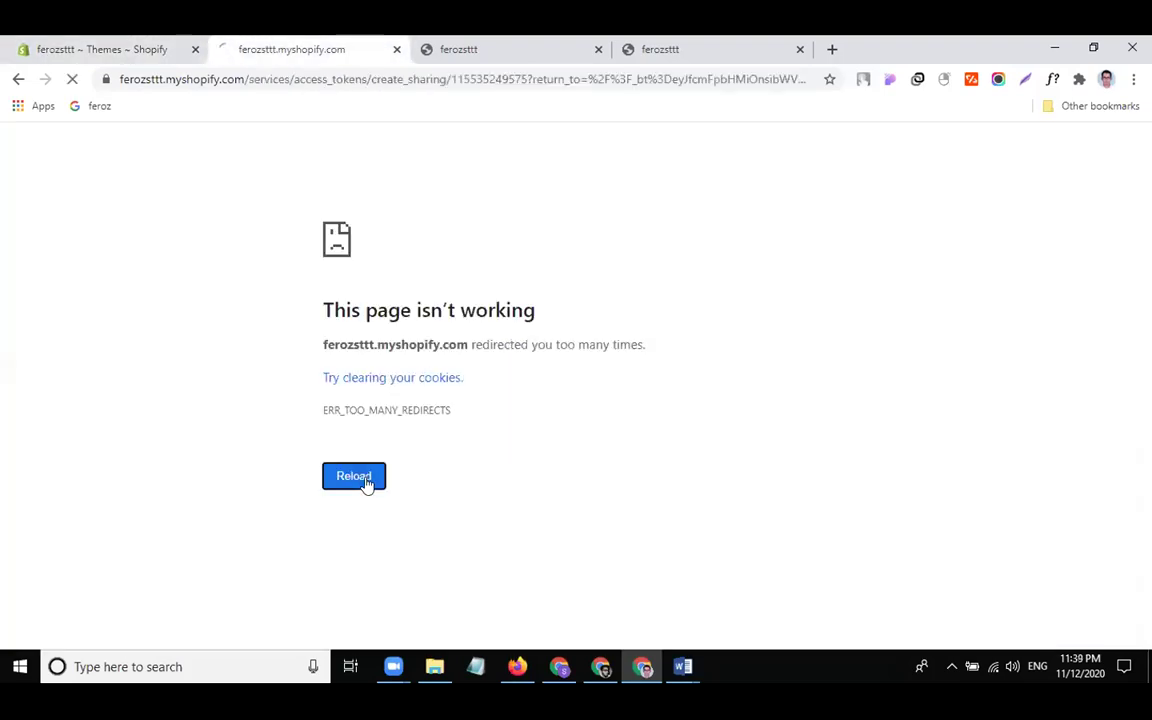
Close the failing tab and open the Shopify theme store in a new tab
click(398, 50)
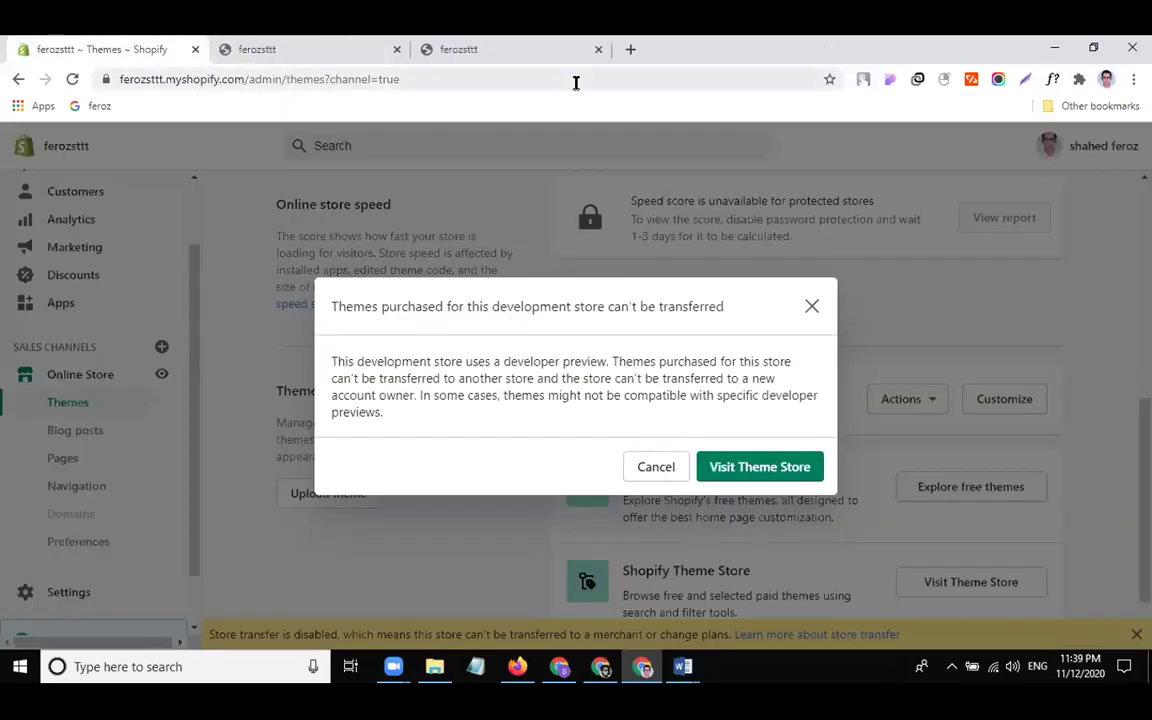
key(ctrl+t)
click(229, 80)
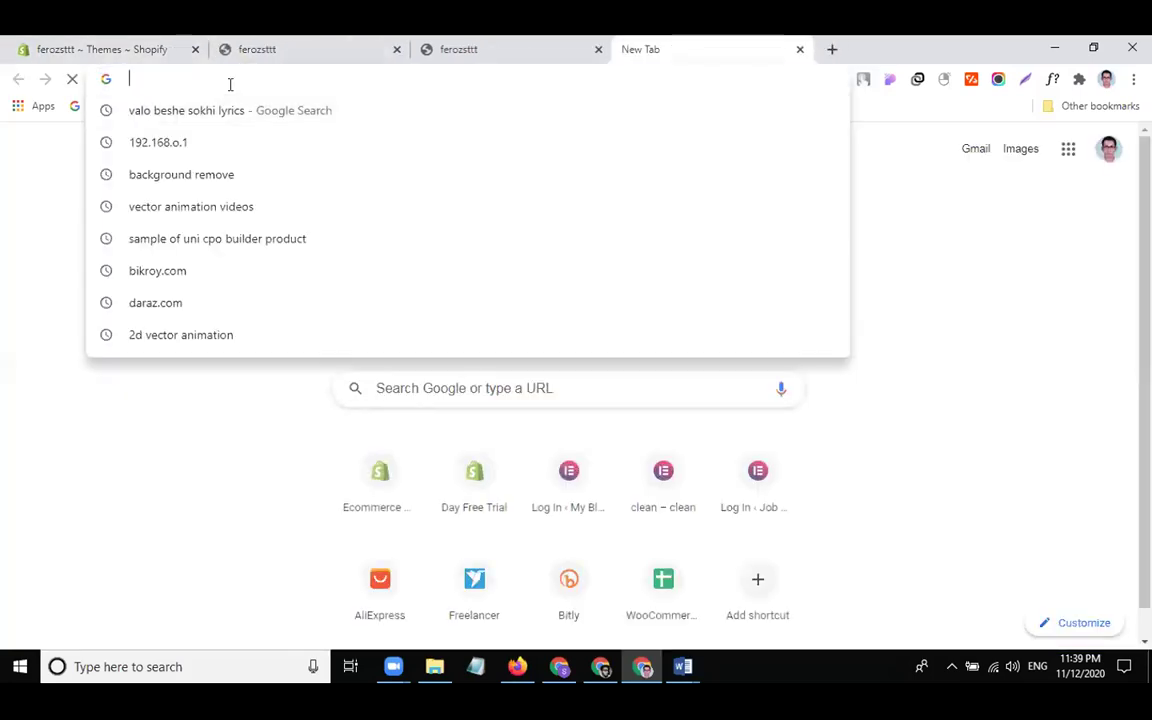
text(the.me)
key(BackSpace)
key(BackSpace)
key(BackSpace)
text(mes.shopify.com)
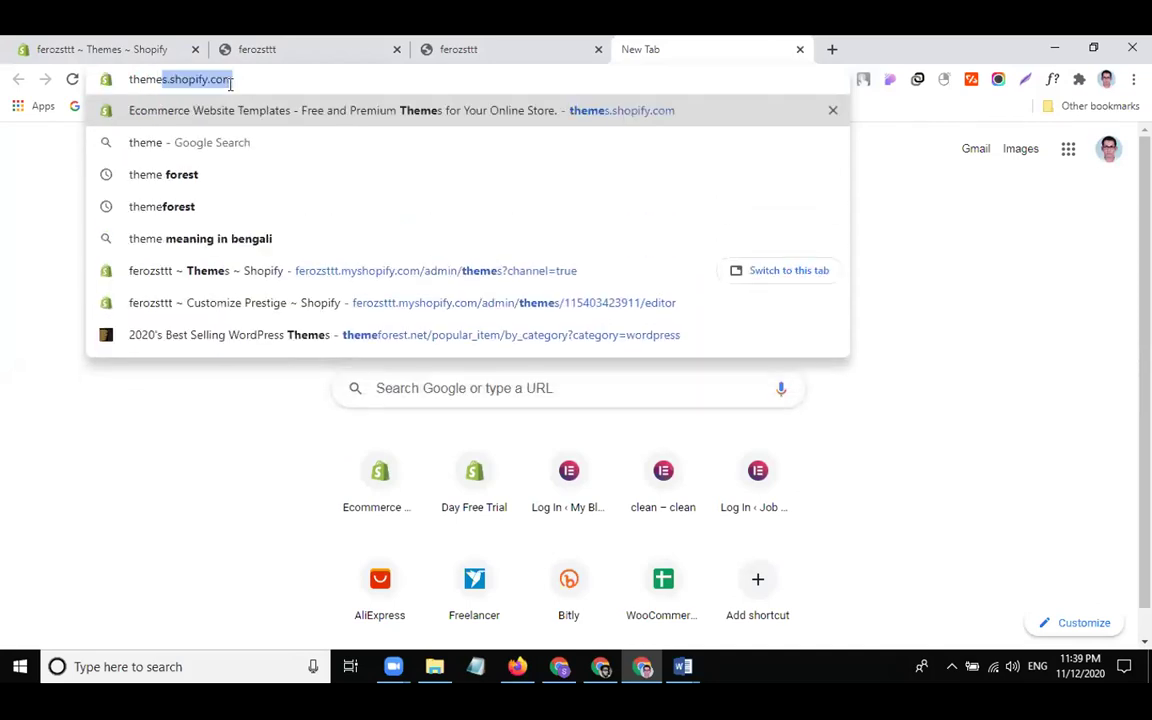
key(Return)
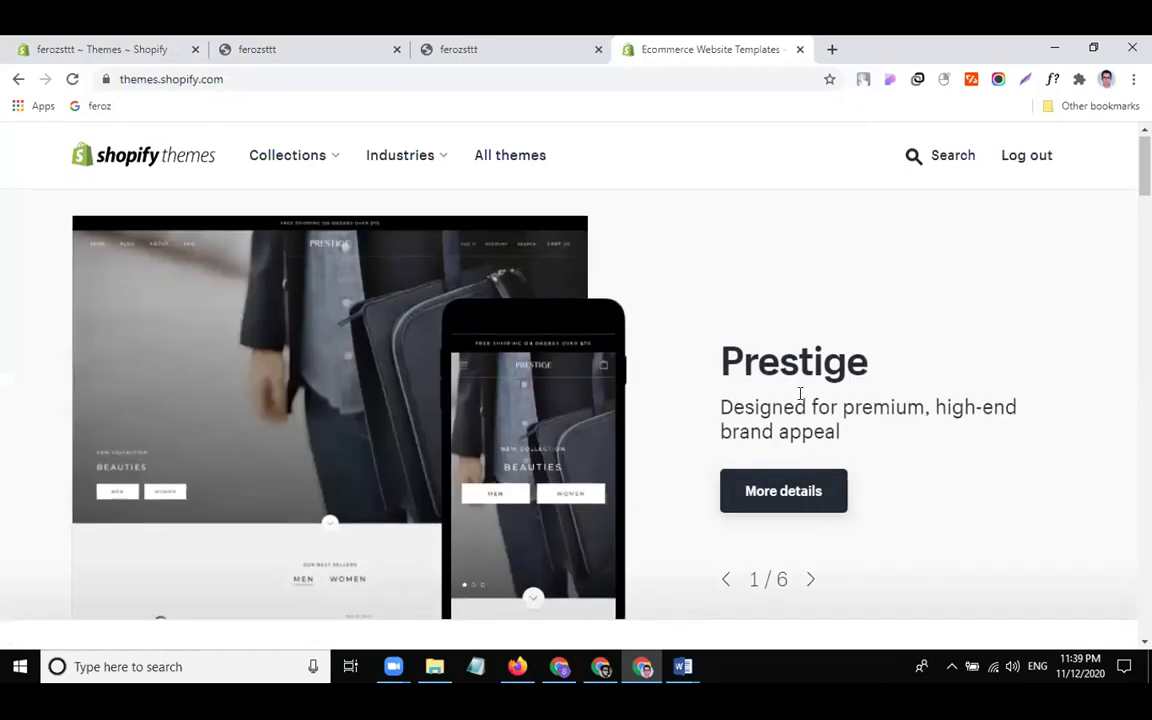
Find Avenue under Trending this week, choose its Lively style and try the theme
scroll(824, 416, down, 2)
scroll(826, 418, down, 5)
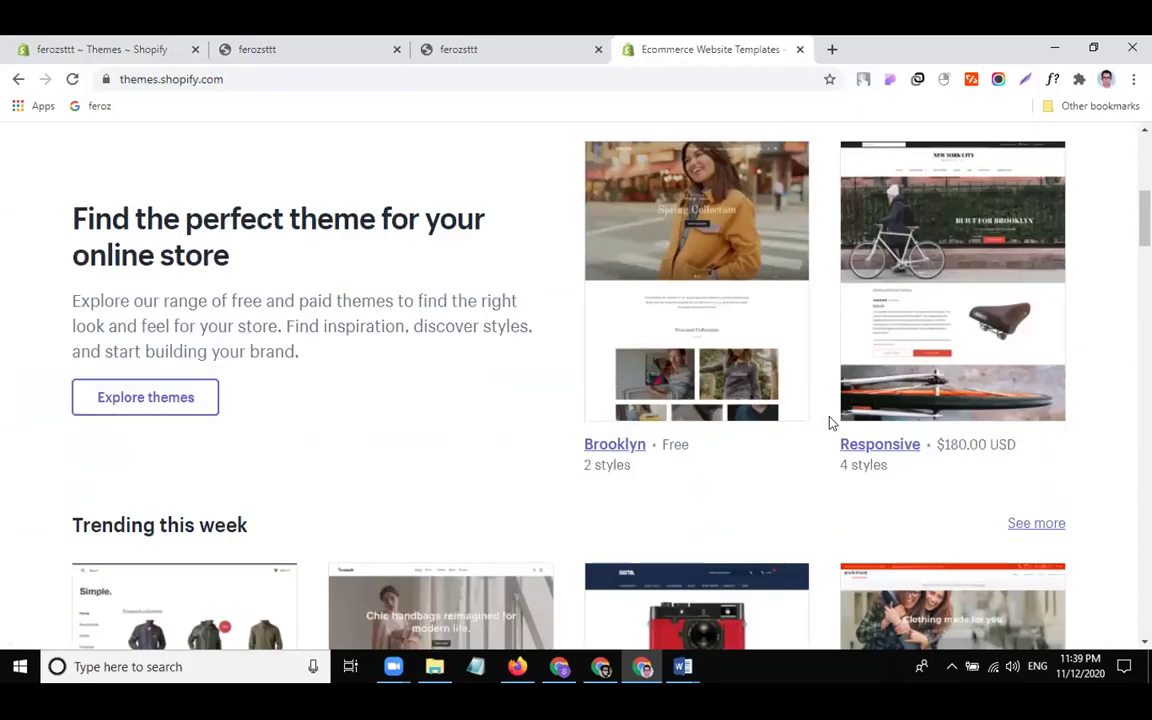
scroll(955, 452, down, 1)
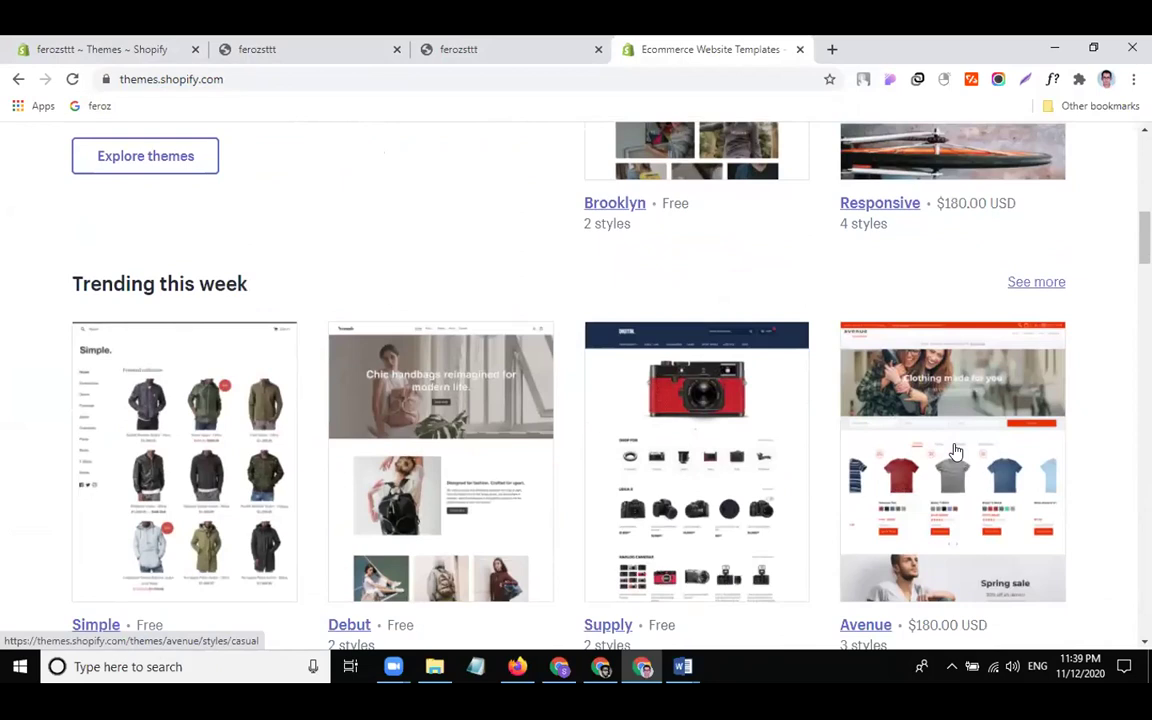
scroll(955, 450, down, 2)
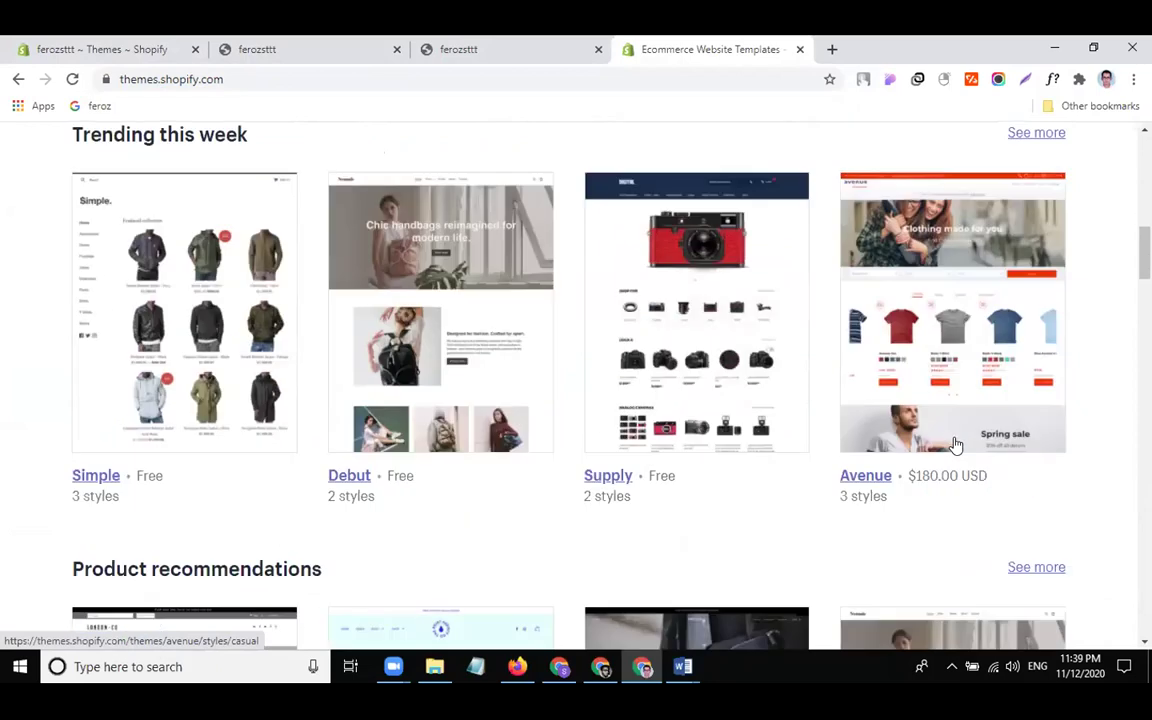
scroll(955, 445, down, 4)
scroll(955, 445, up, 3)
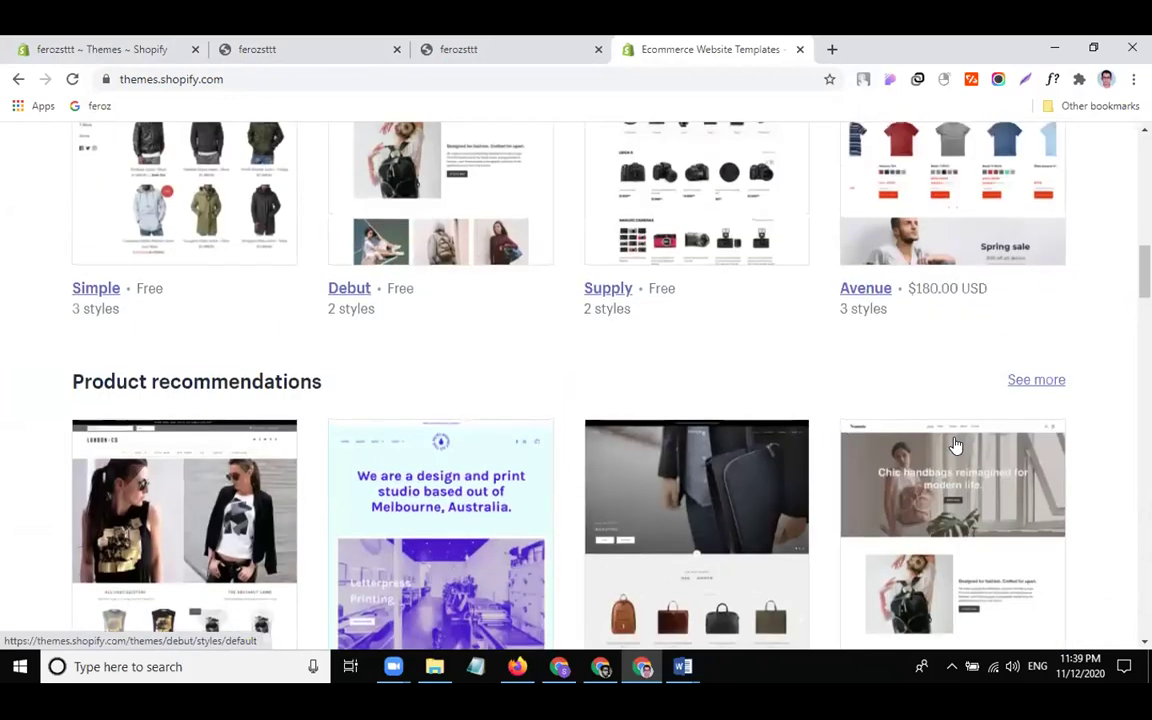
scroll(955, 445, up, 1)
scroll(955, 443, up, 2)
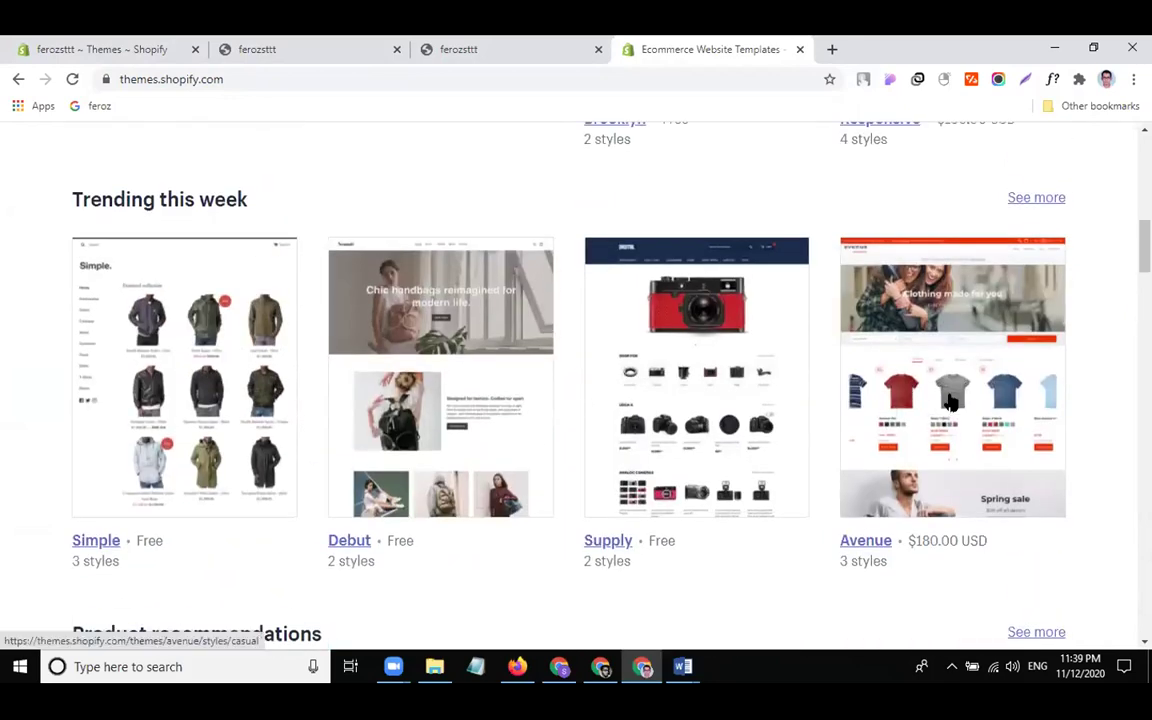
click(951, 400)
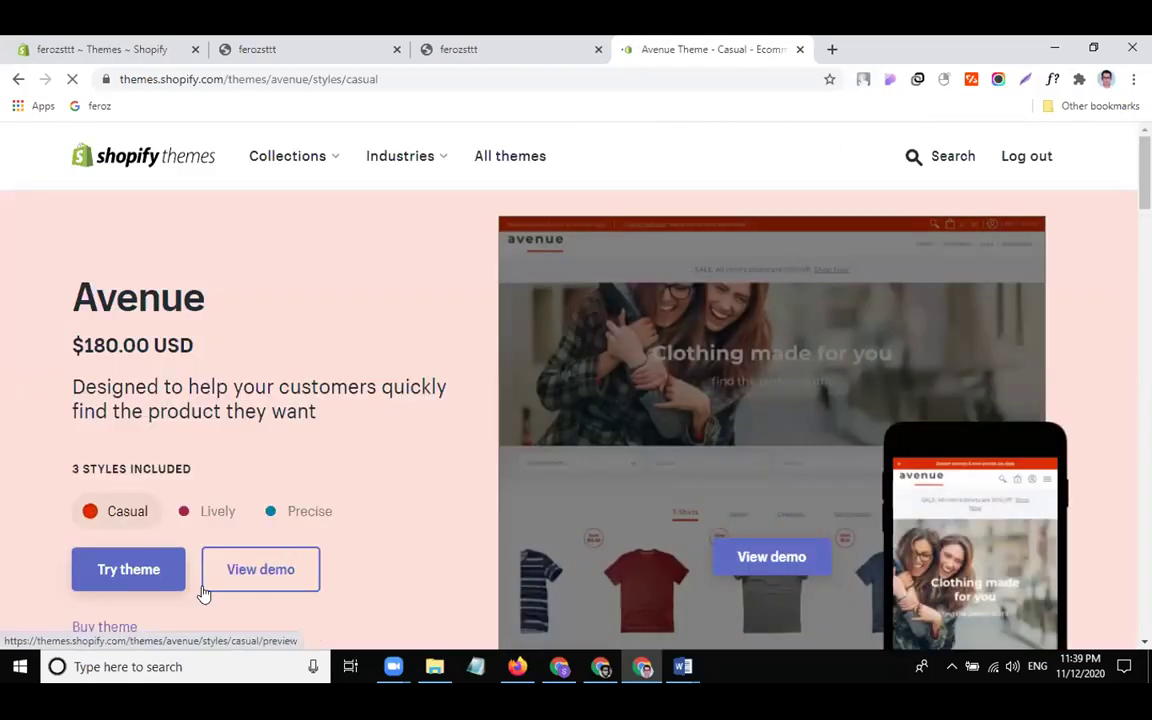
click(195, 510)
click(128, 578)
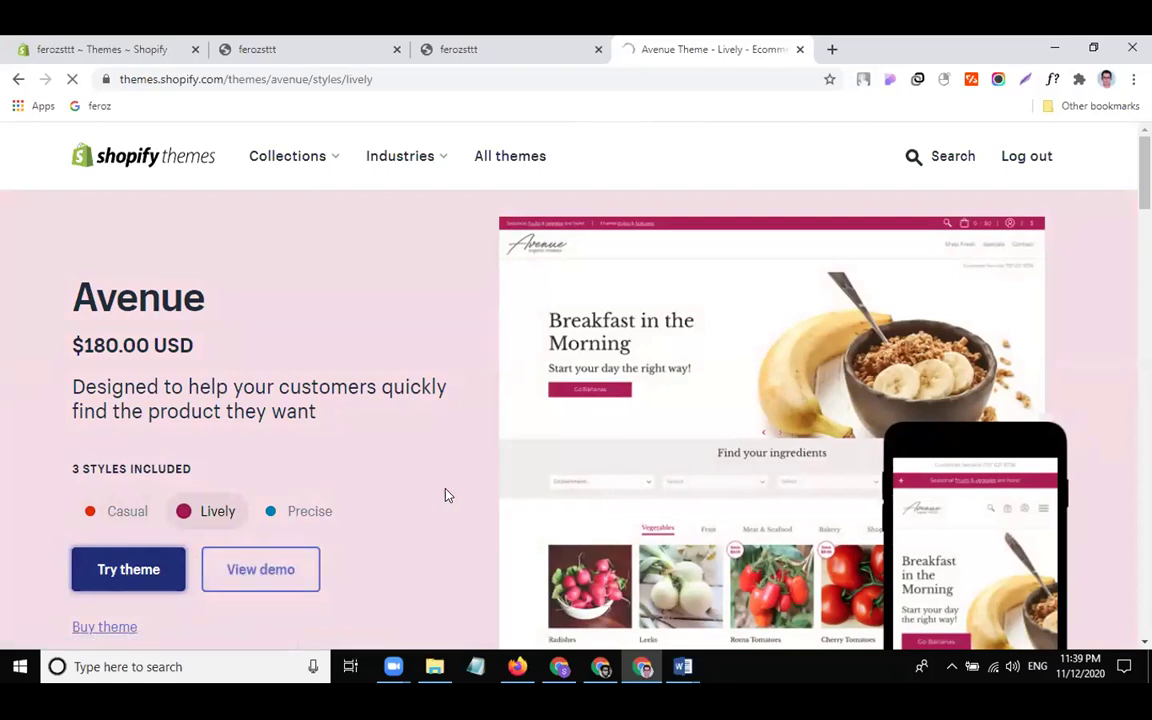
Load Avenue into the theme editor and scroll through the Home page's slideshow, filter and product sections
click(107, 573)
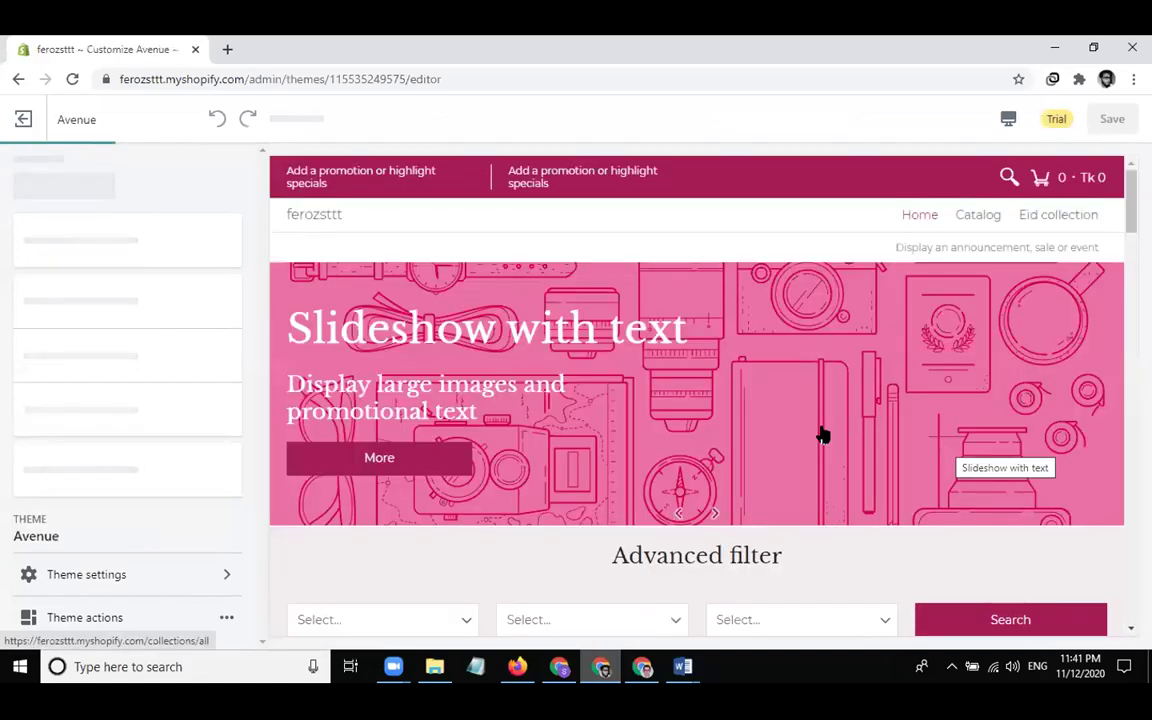
scroll(795, 430, down, 3)
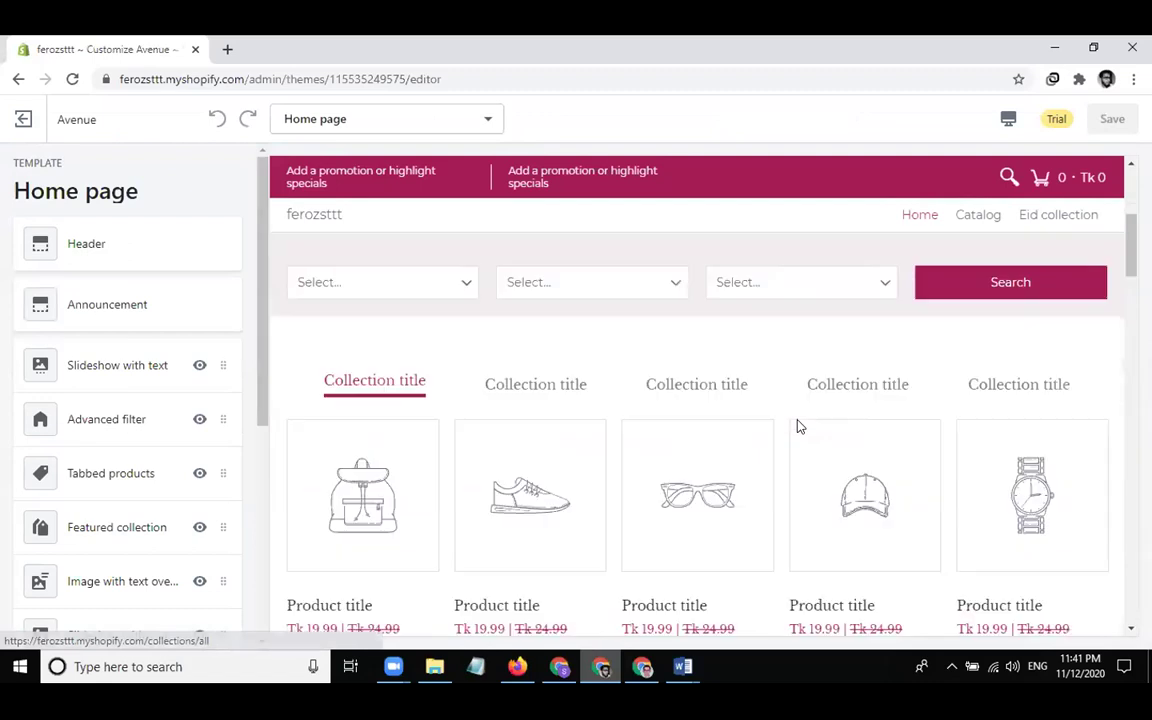
scroll(797, 427, down, 6)
scroll(797, 427, up, 4)
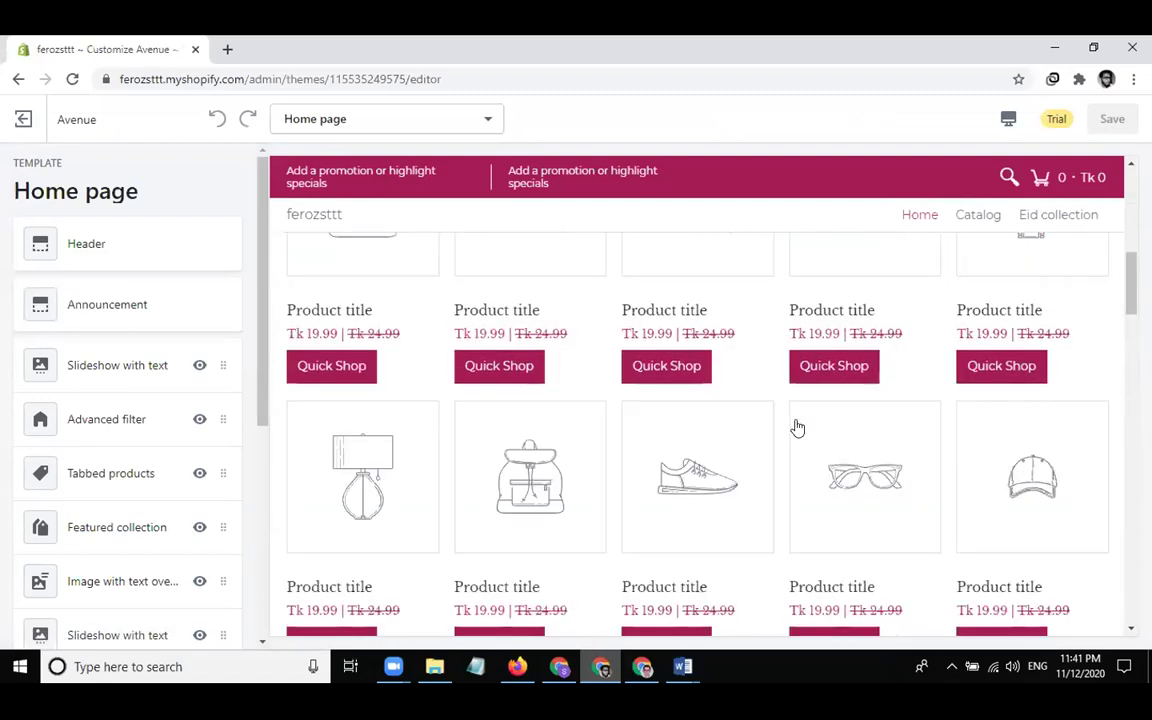
scroll(797, 427, up, 5)
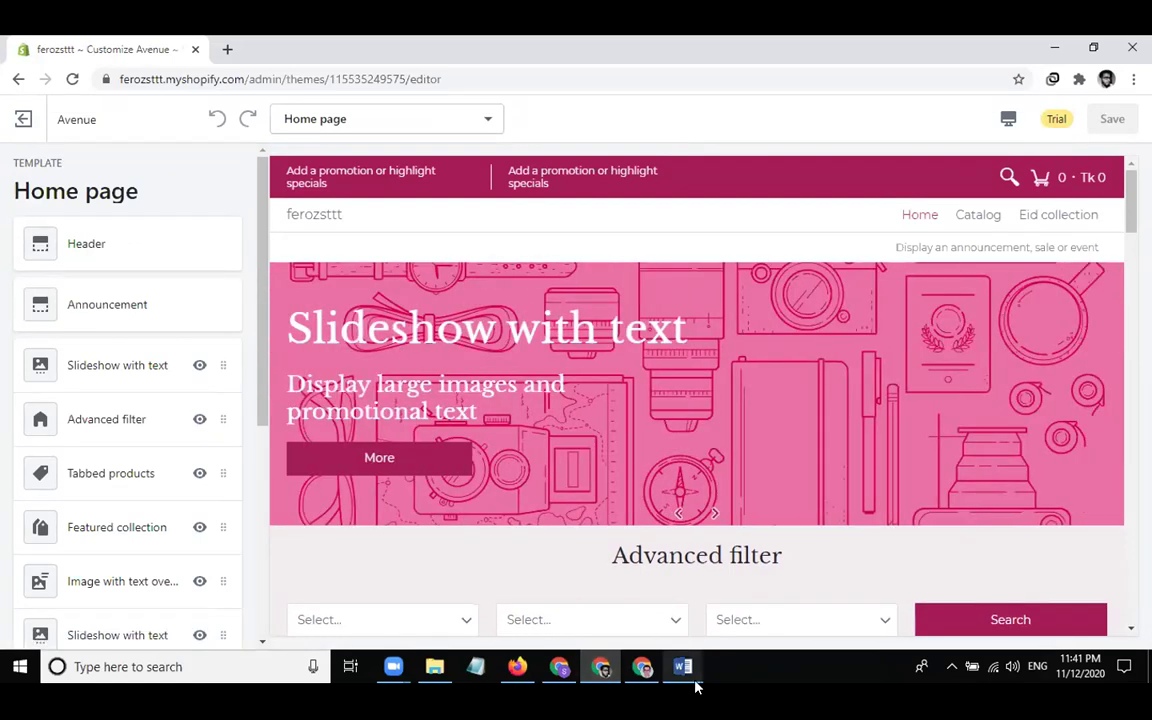
click(434, 665)
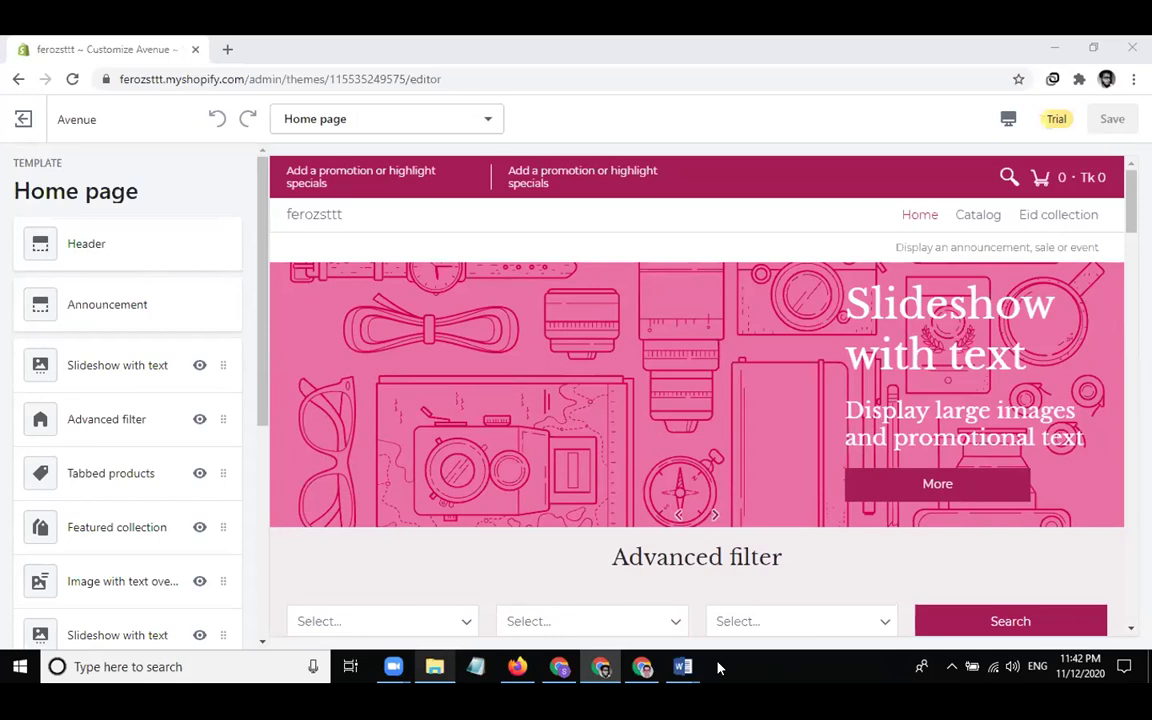
Open the first slideshow slide and change its heading to 'Firoz Store'
click(166, 368)
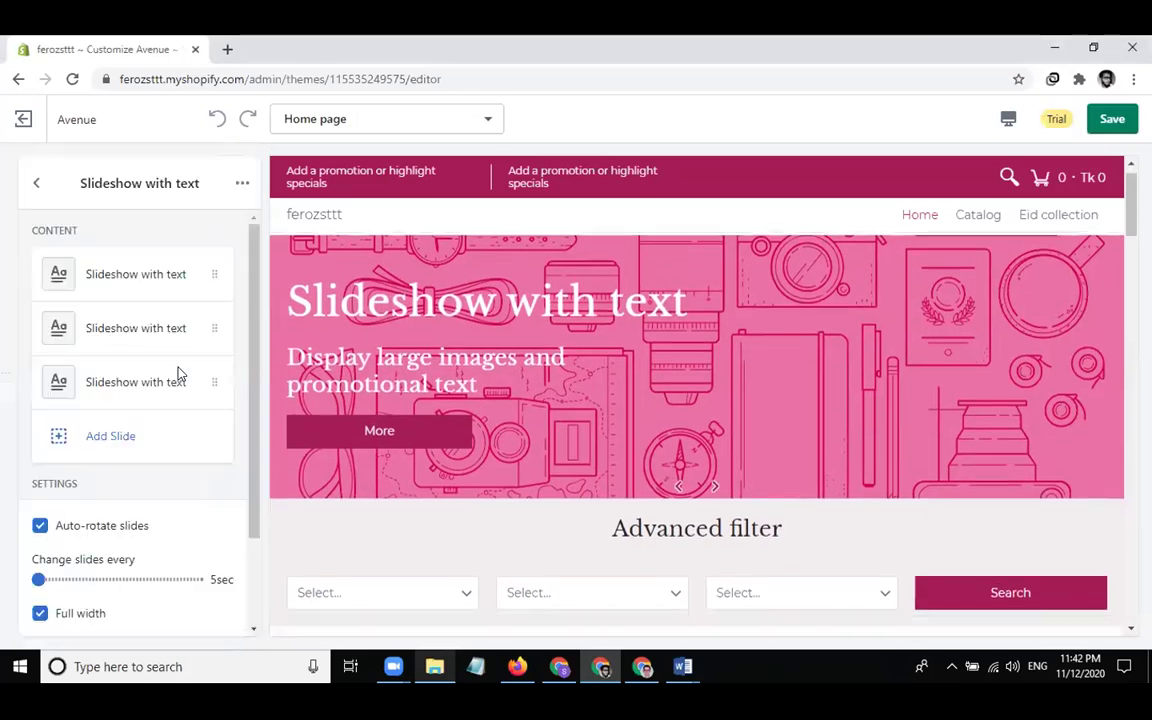
click(176, 378)
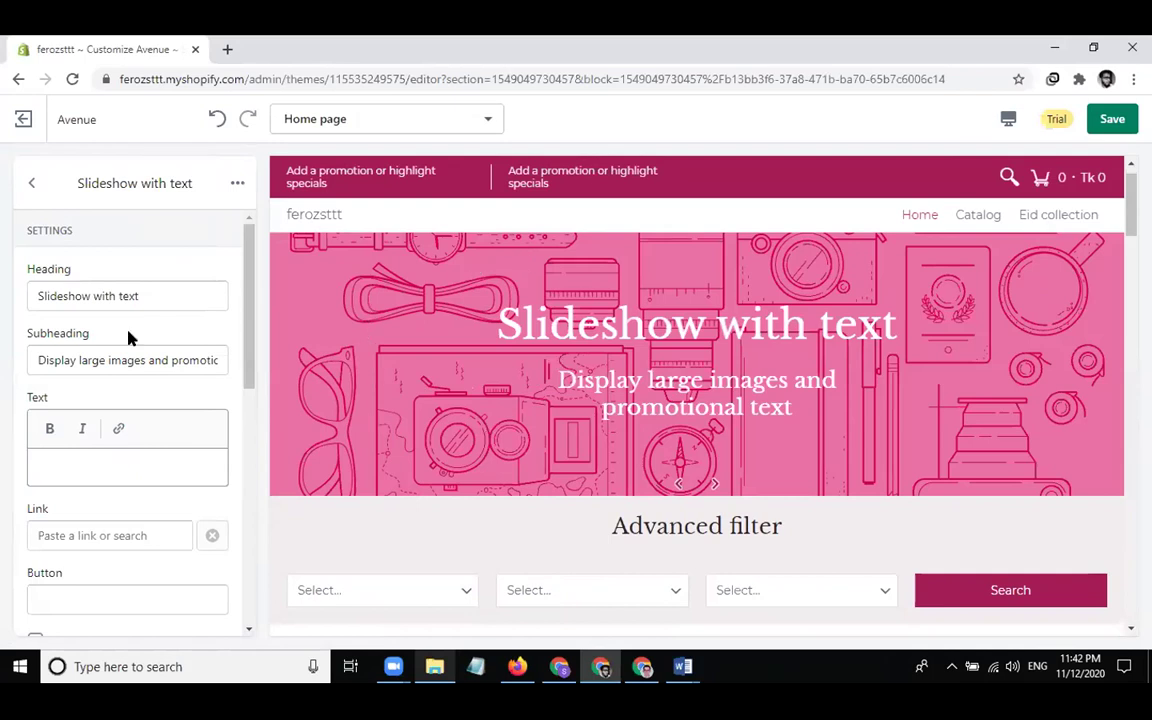
click(183, 290)
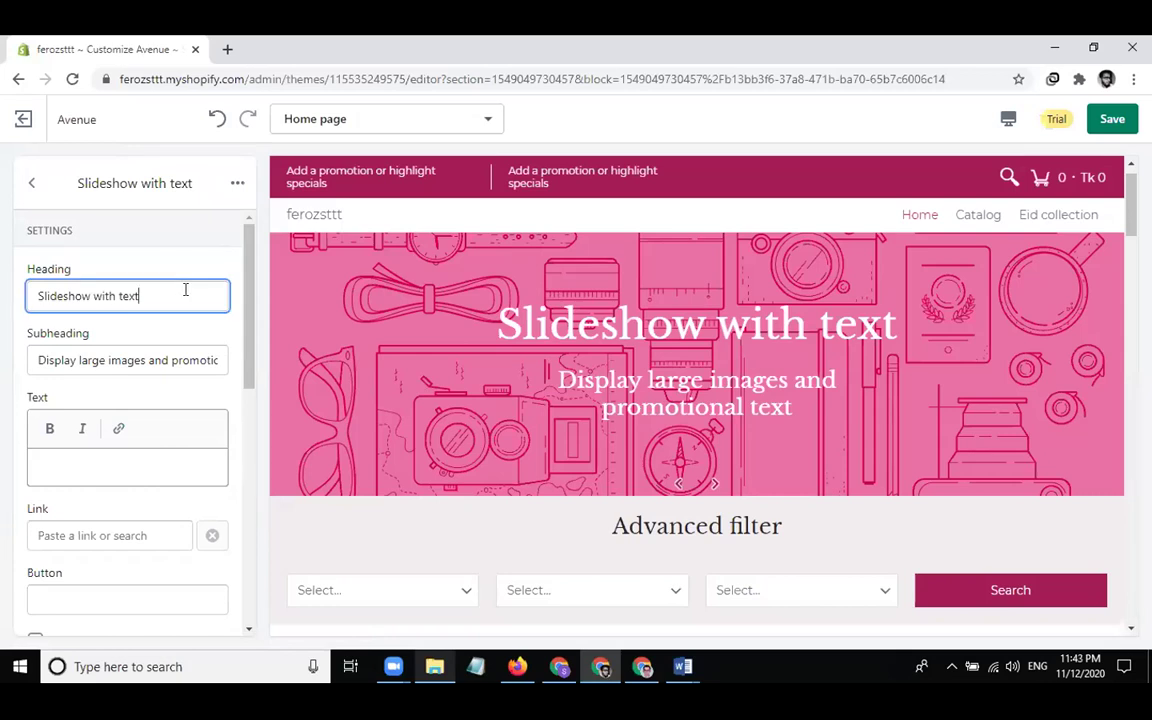
triple_click(185, 290)
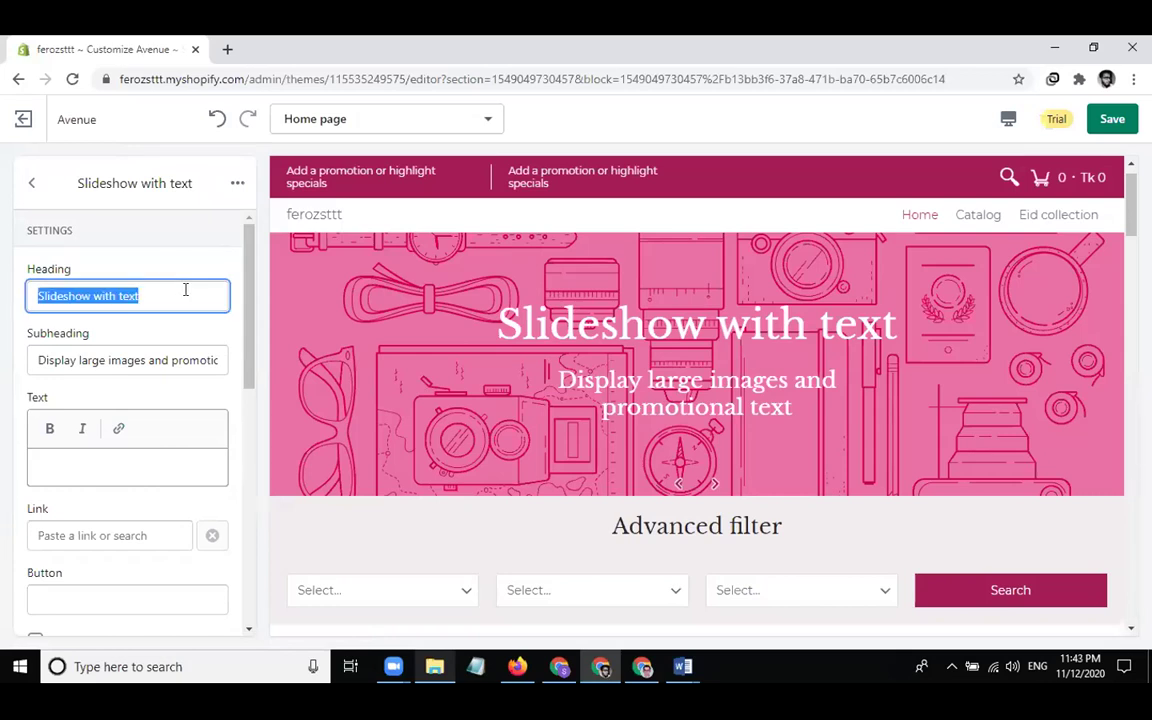
text(Firoz)
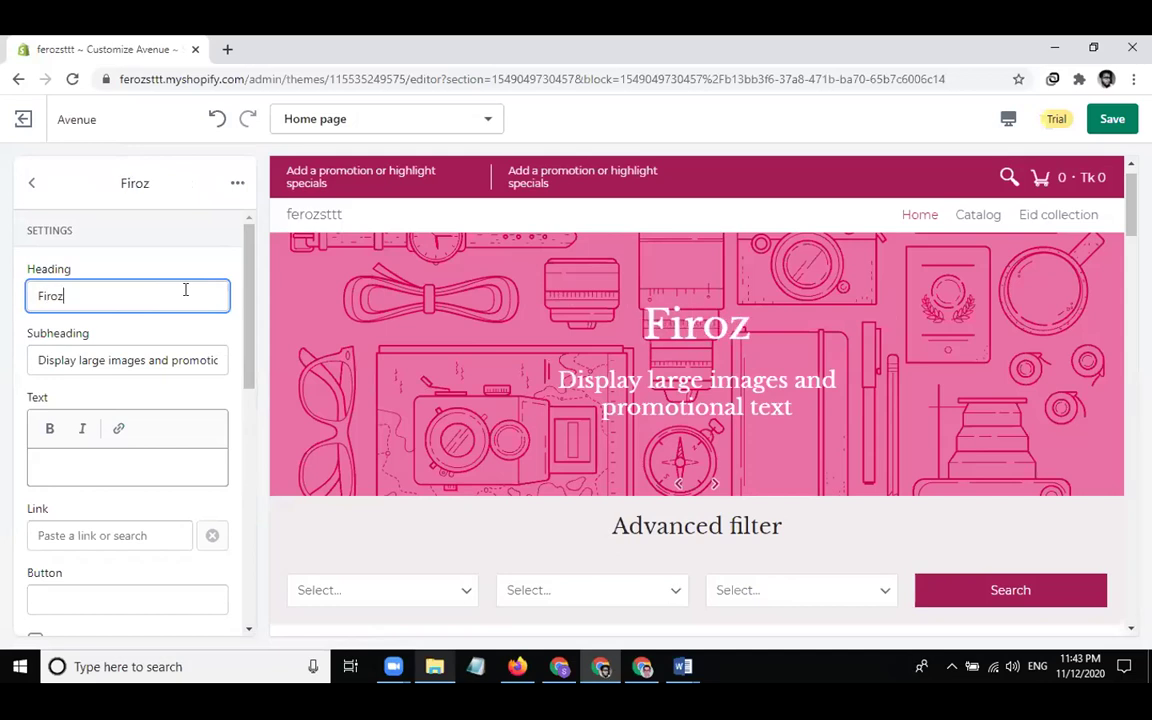
text( Store)
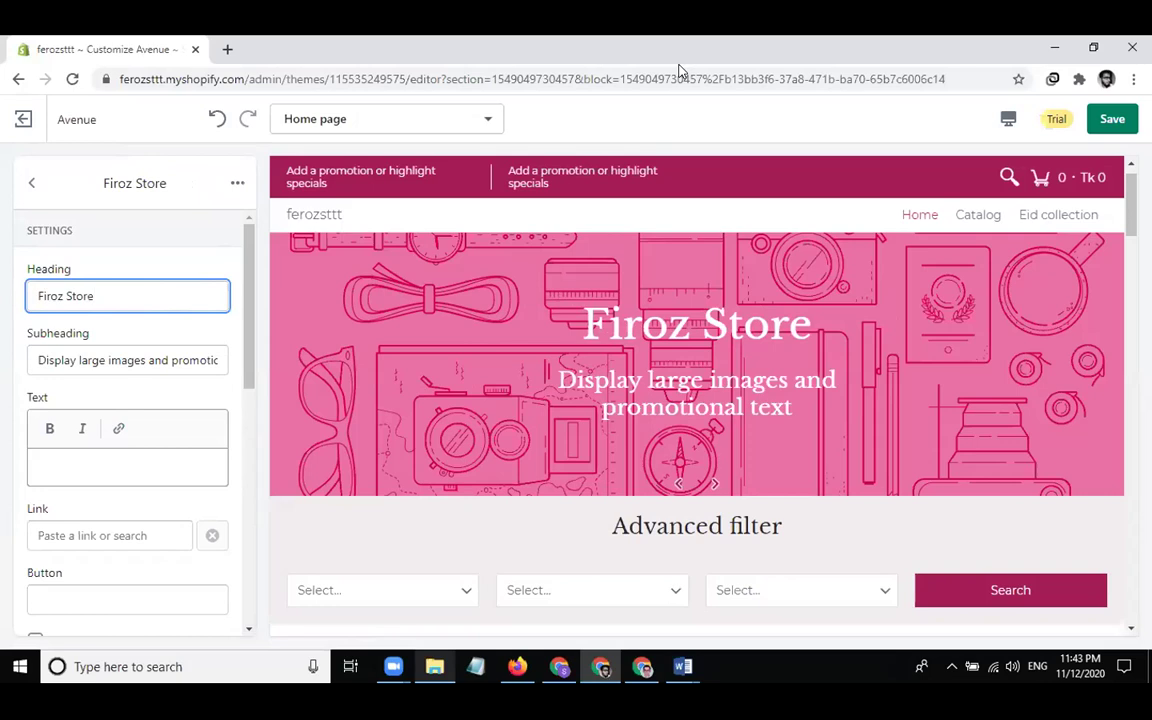
Set the slide subheading to 'best online cosmetics' and the button label to 'View Shop'
click(144, 360)
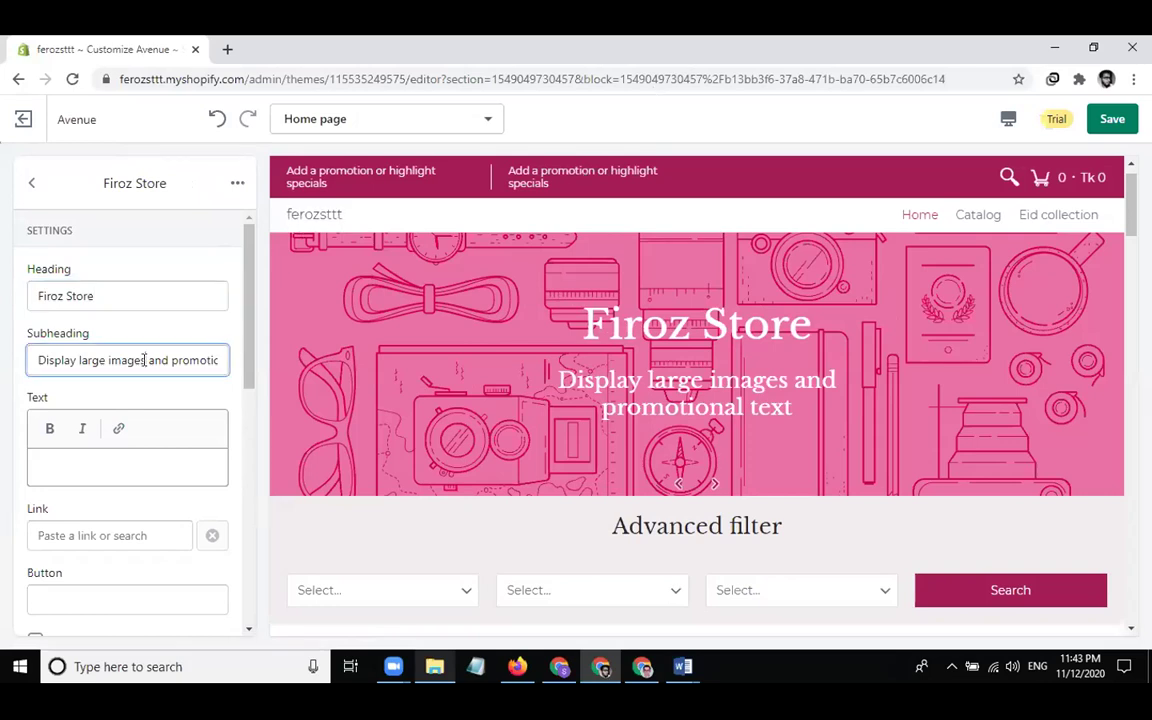
key(ctrl+a)
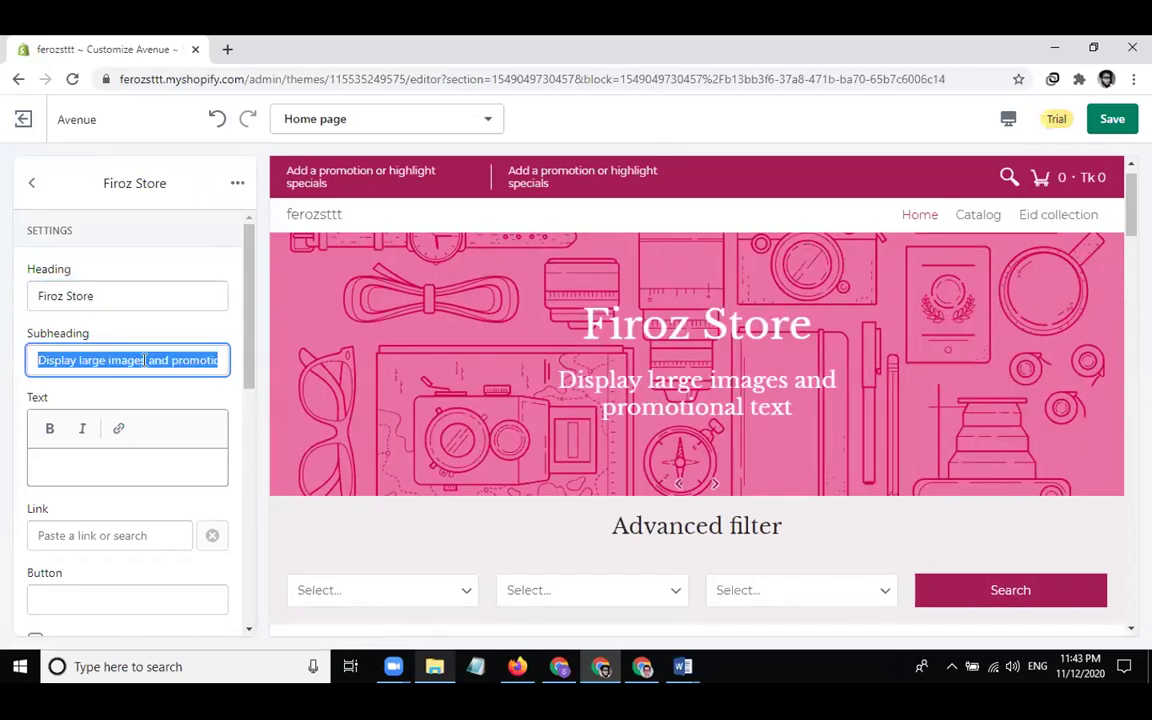
text(best online cosmetics)
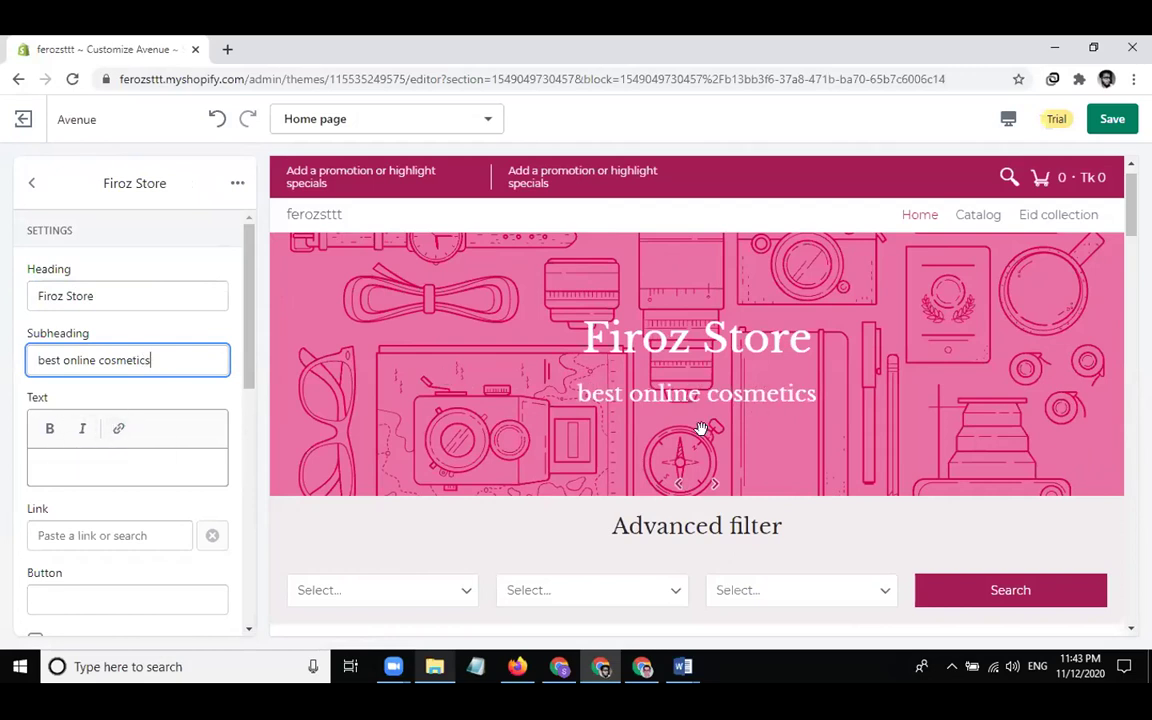
scroll(198, 480, down, 2)
click(169, 481)
text(Vi)
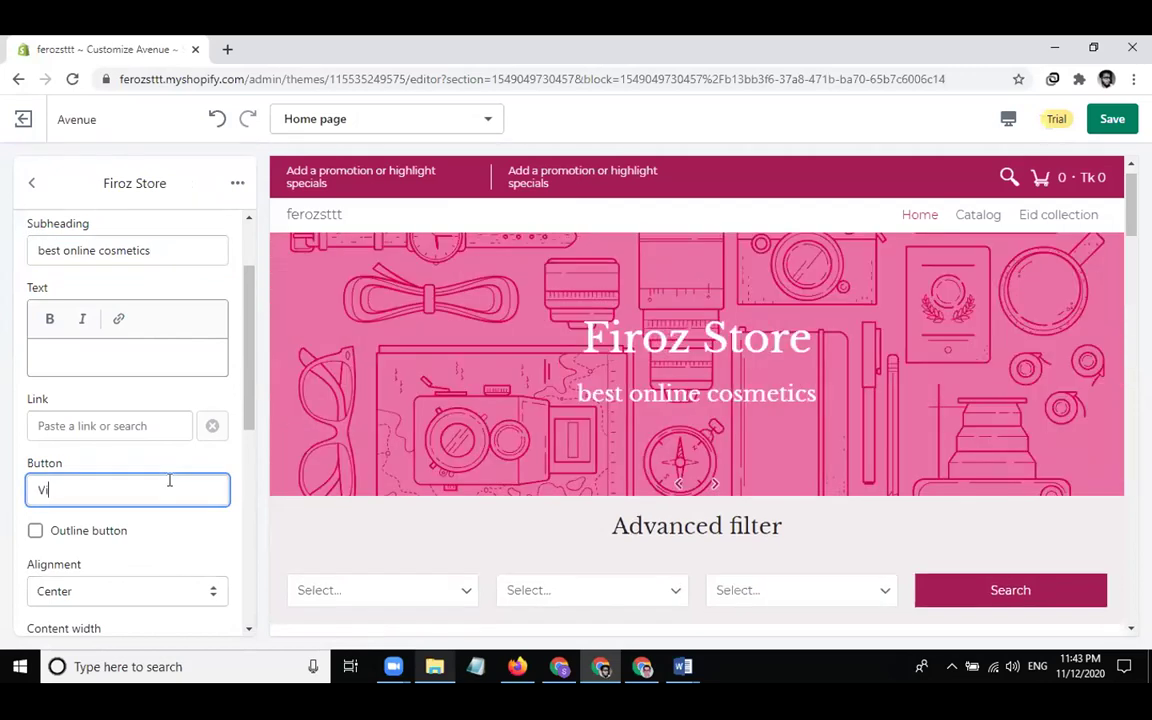
text(ew Shop)
drag(242, 73, 121, 67)
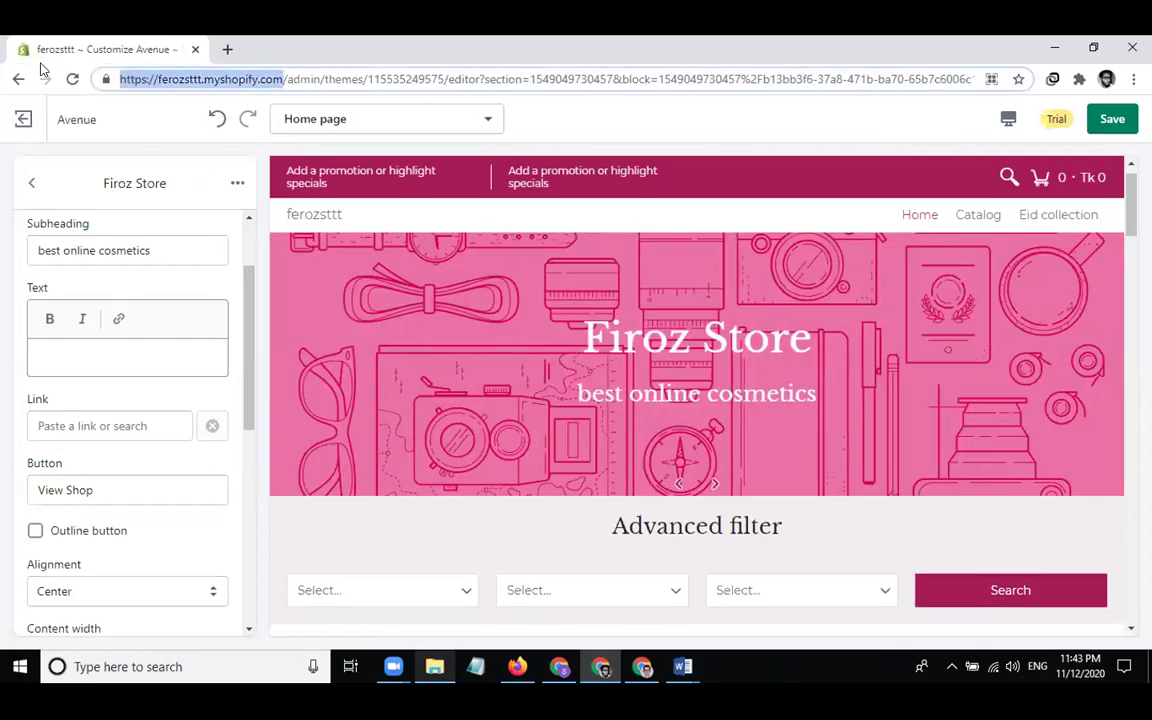
Load the live store's web address in a new browser tab
key(ctrl+c)
key(ctrl+t)
key(ctrl+v)
key(Return)
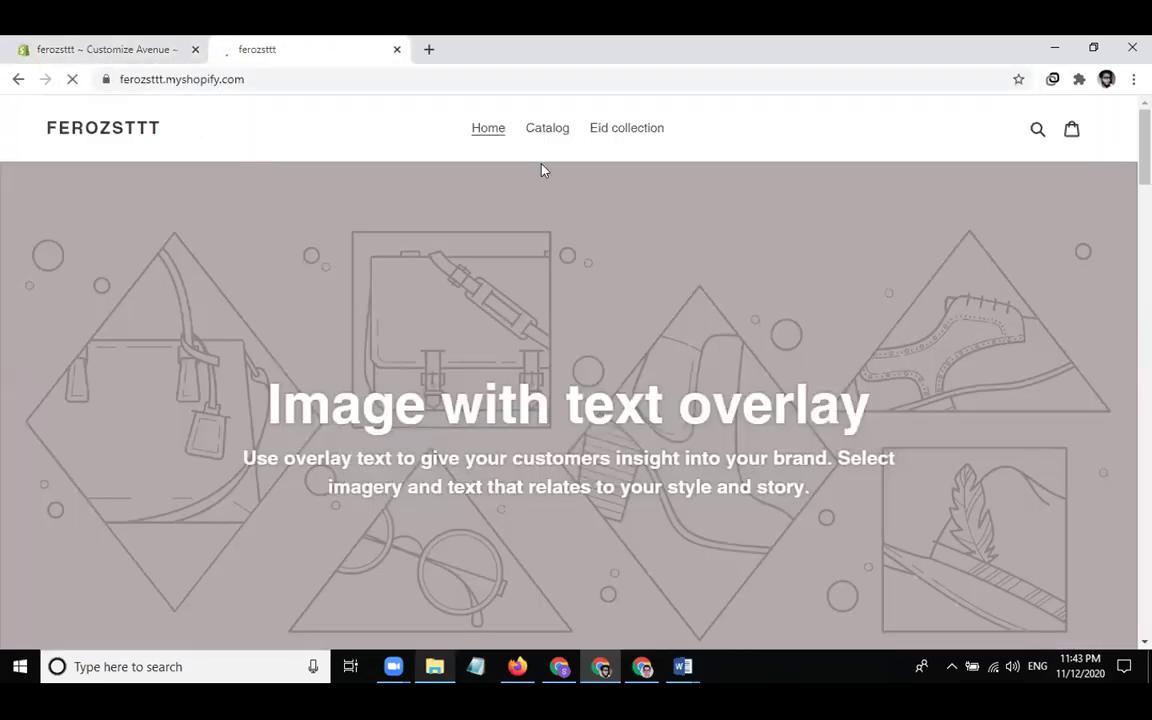
Open the store's Catalog page, copy its collections/all address and return to the theme editor
click(537, 133)
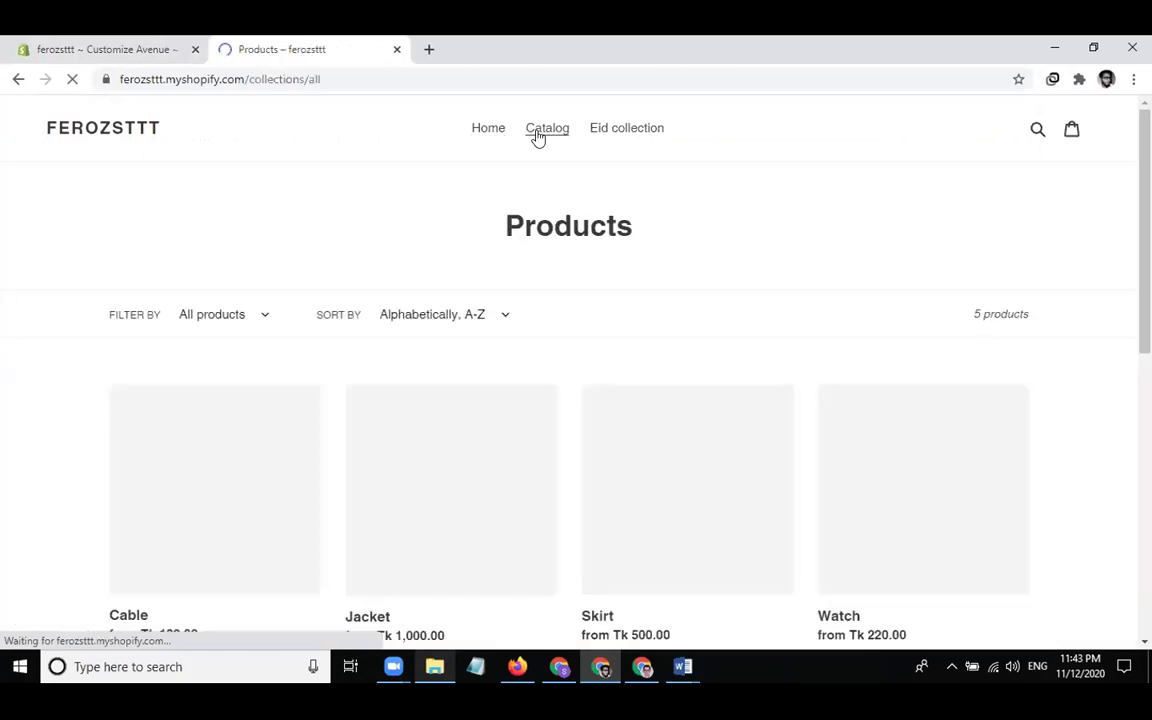
click(306, 84)
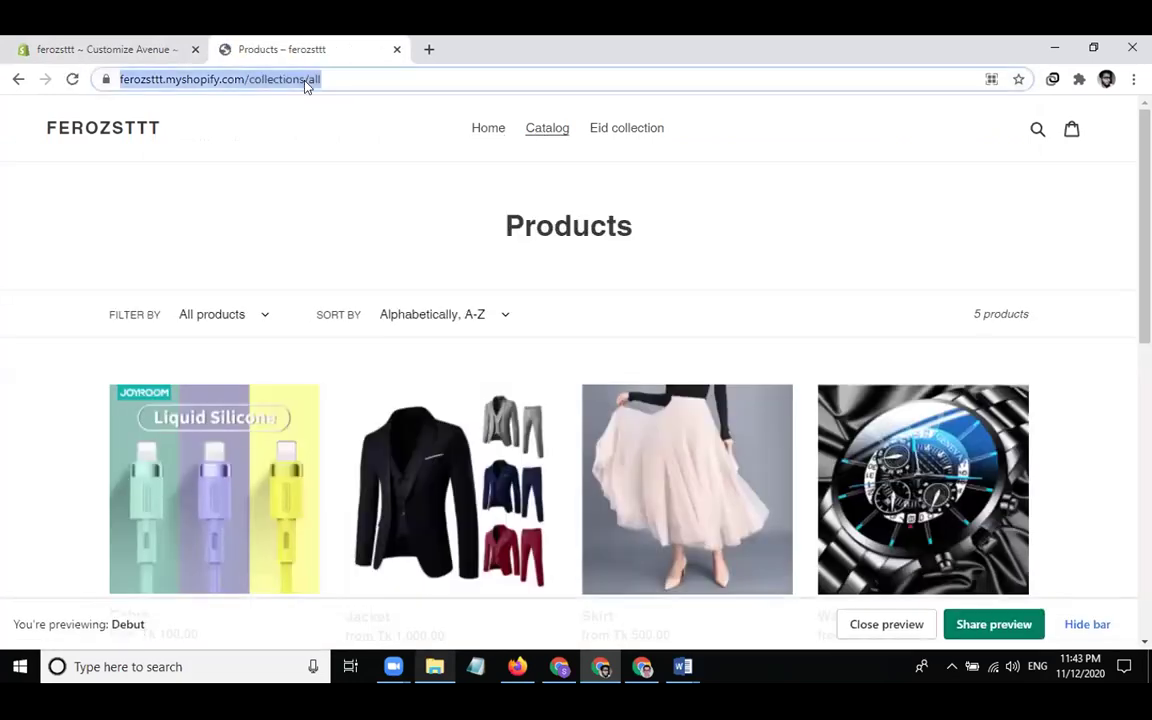
key(ctrl+v)
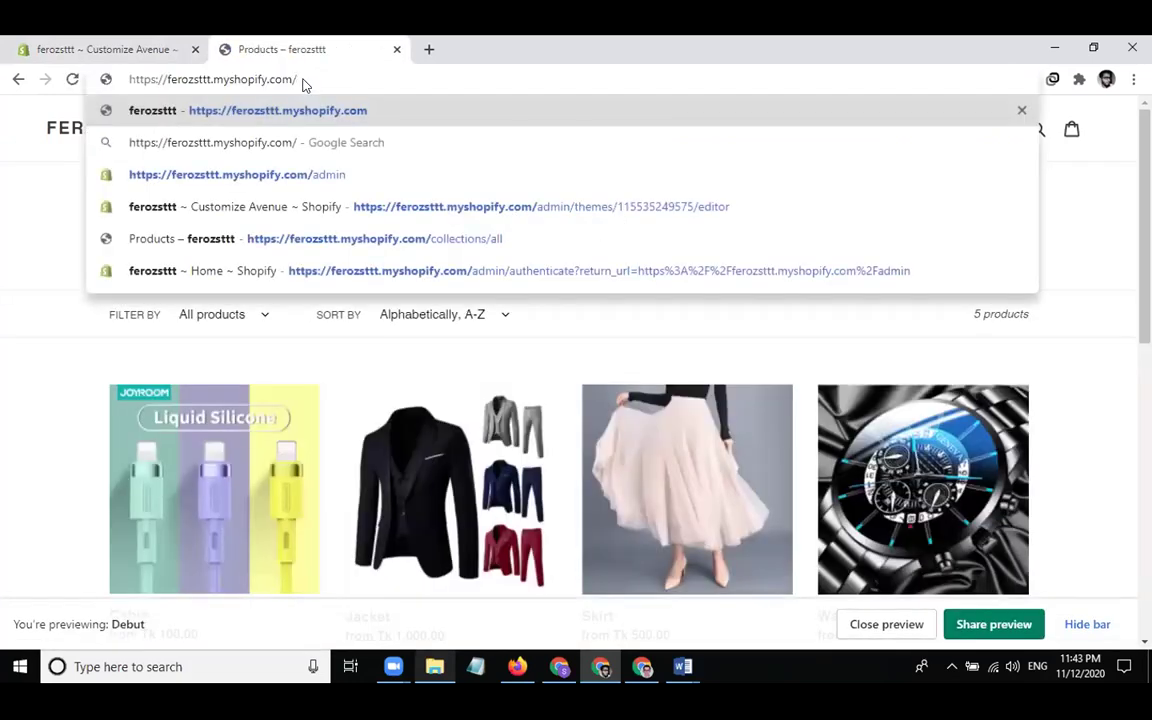
key(ctrl+z)
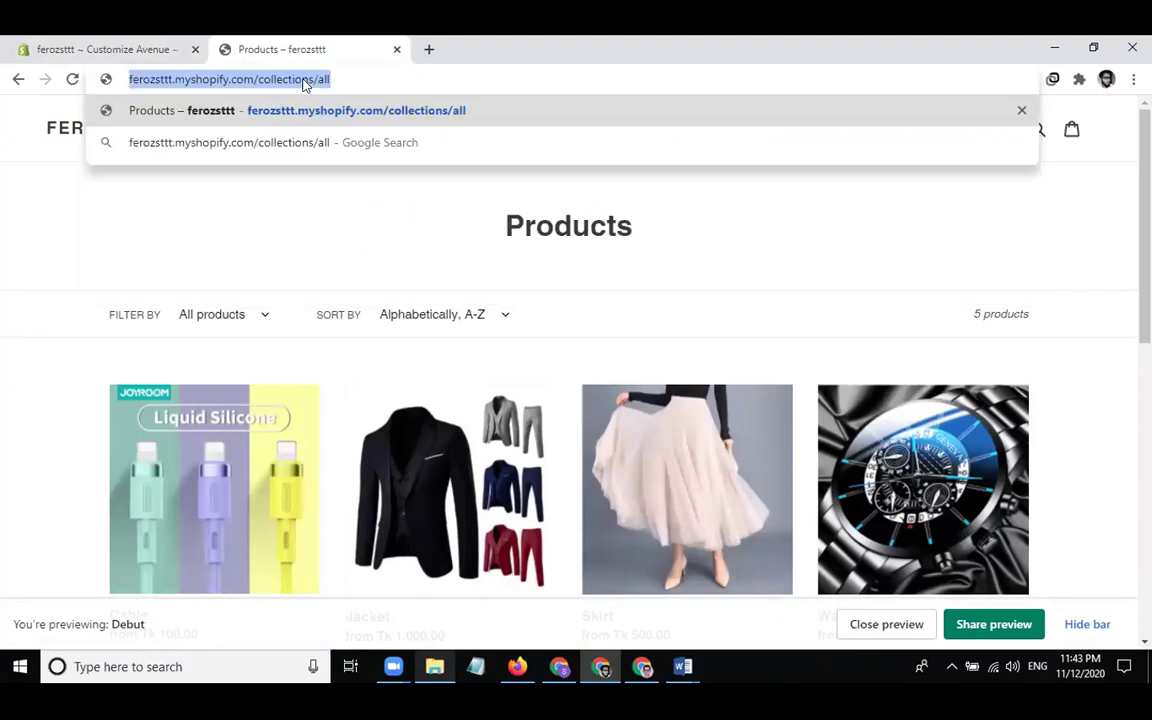
click(175, 55)
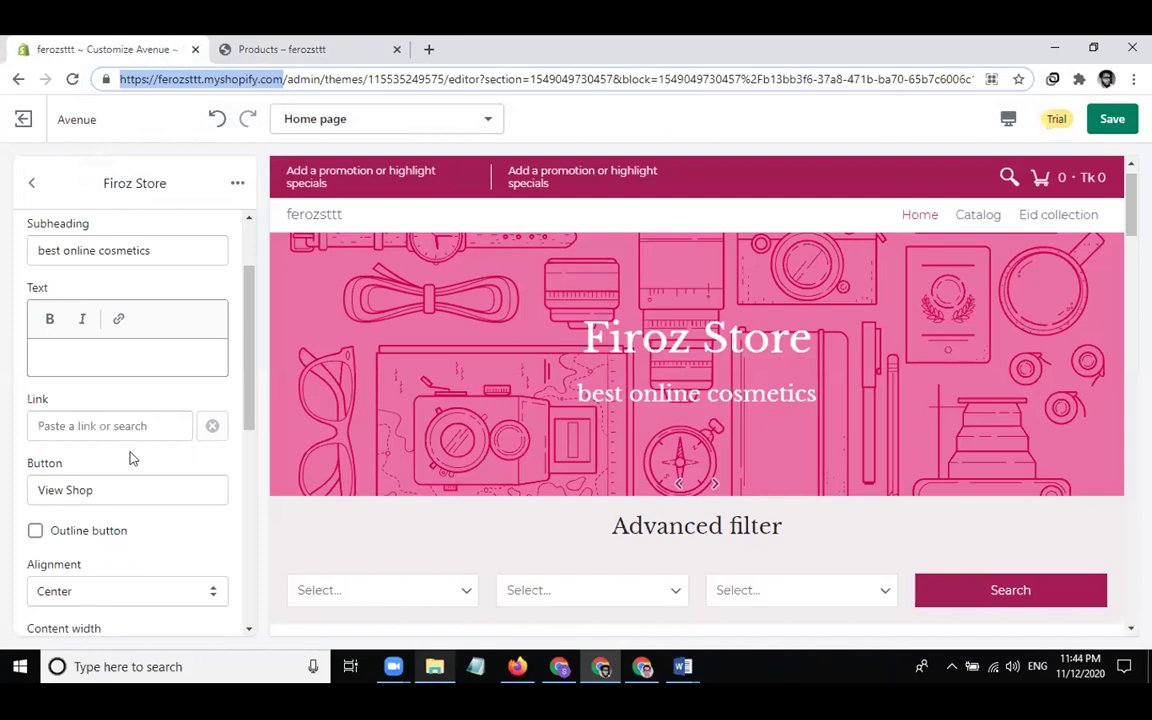
Link the Firoz Store slide button to the store's /collections/all catalog page
click(77, 428)
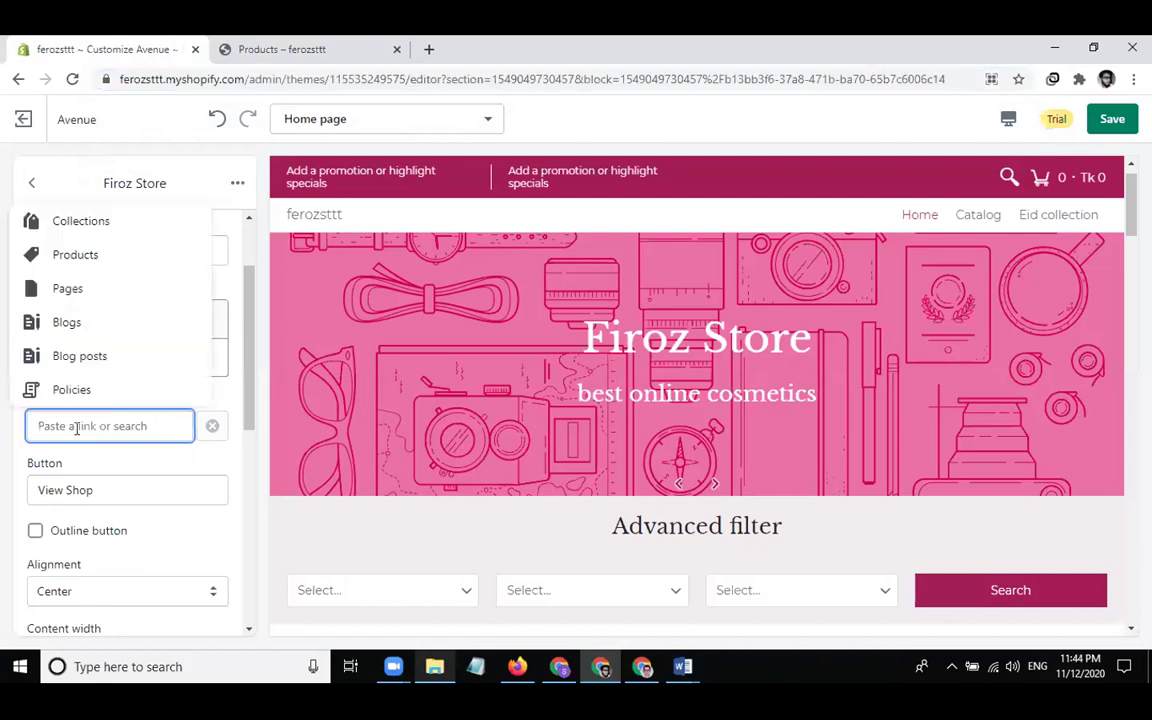
key(ctrl+v)
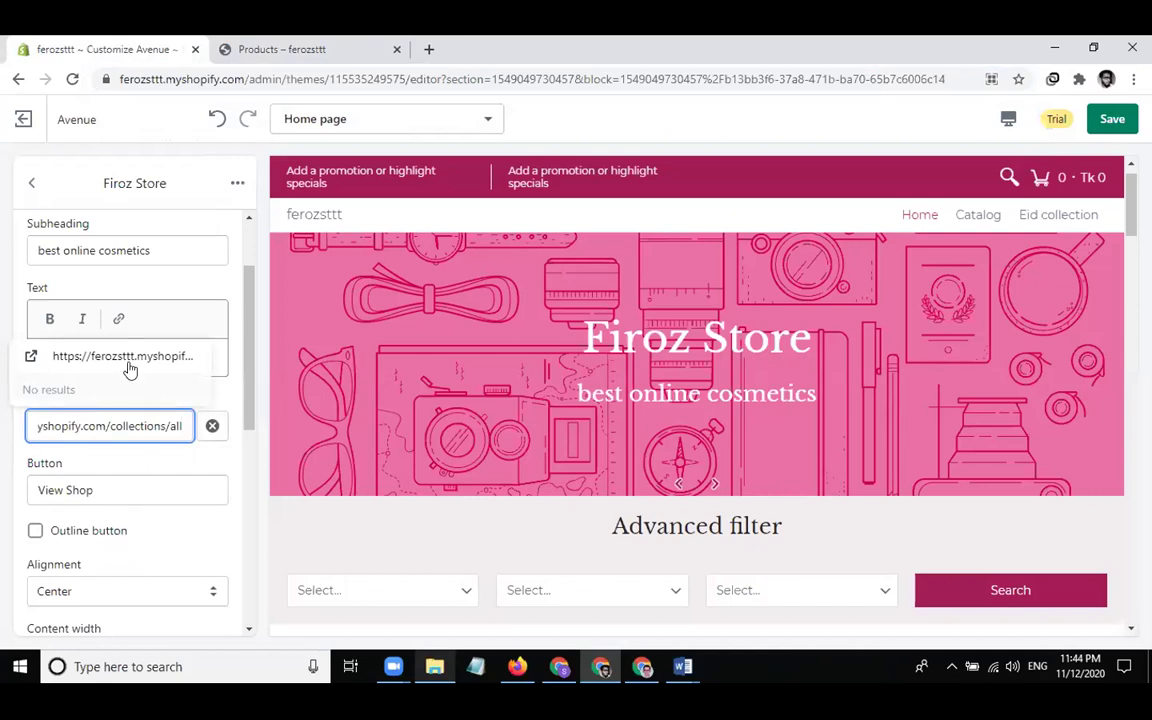
click(127, 362)
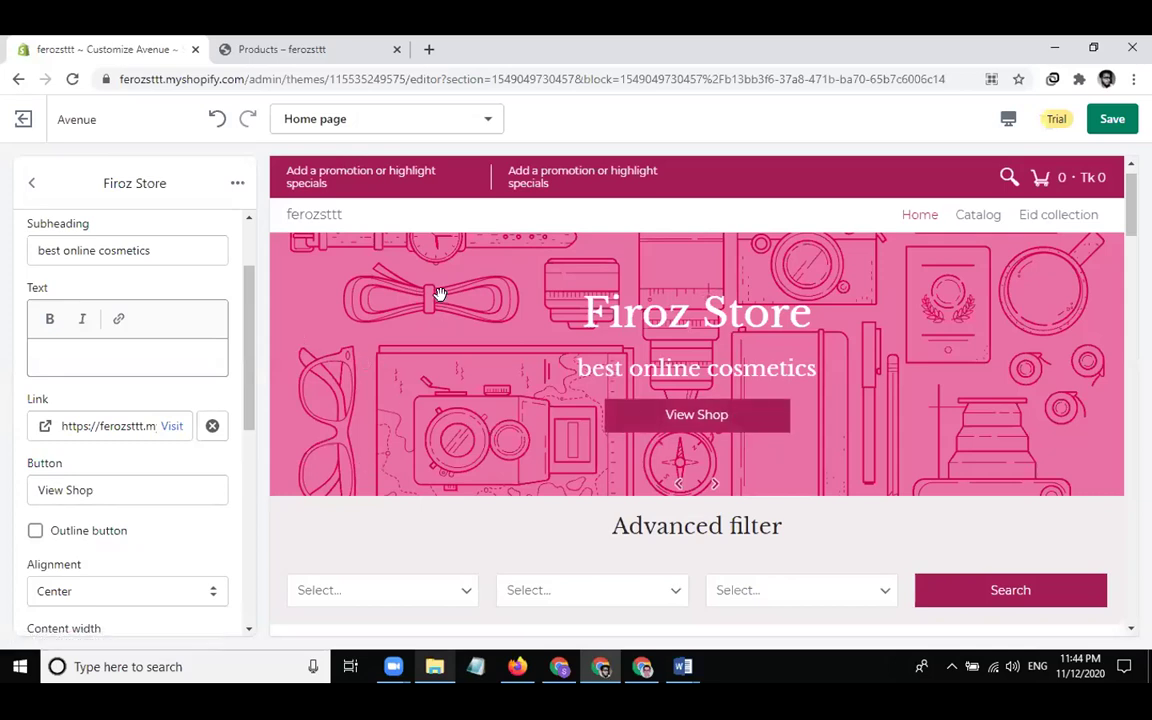
scroll(193, 432, down, 4)
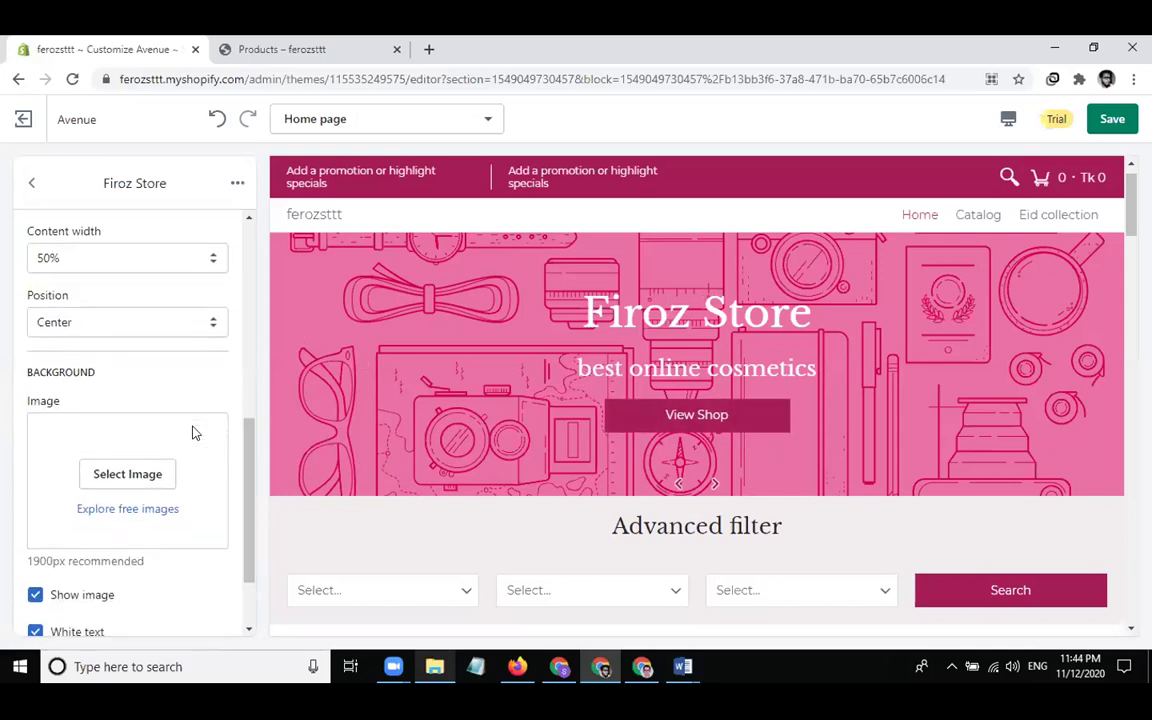
Set the slide background to the Library photo of the man in a hat on a stone wall
click(134, 476)
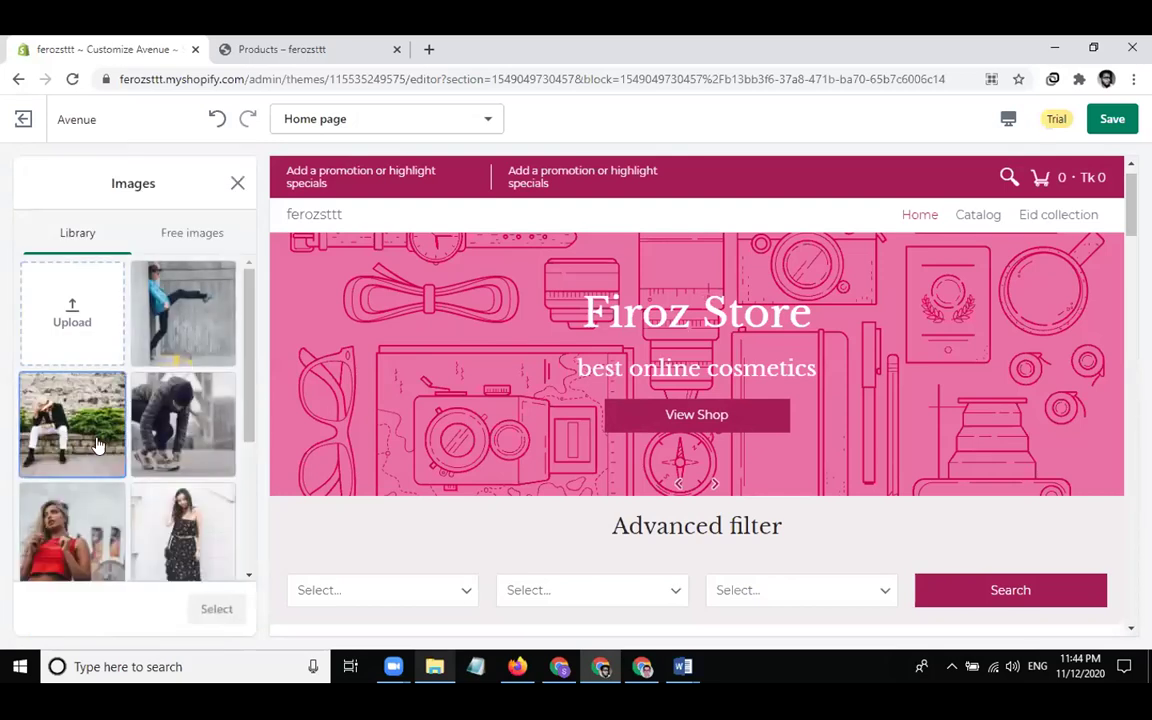
click(97, 444)
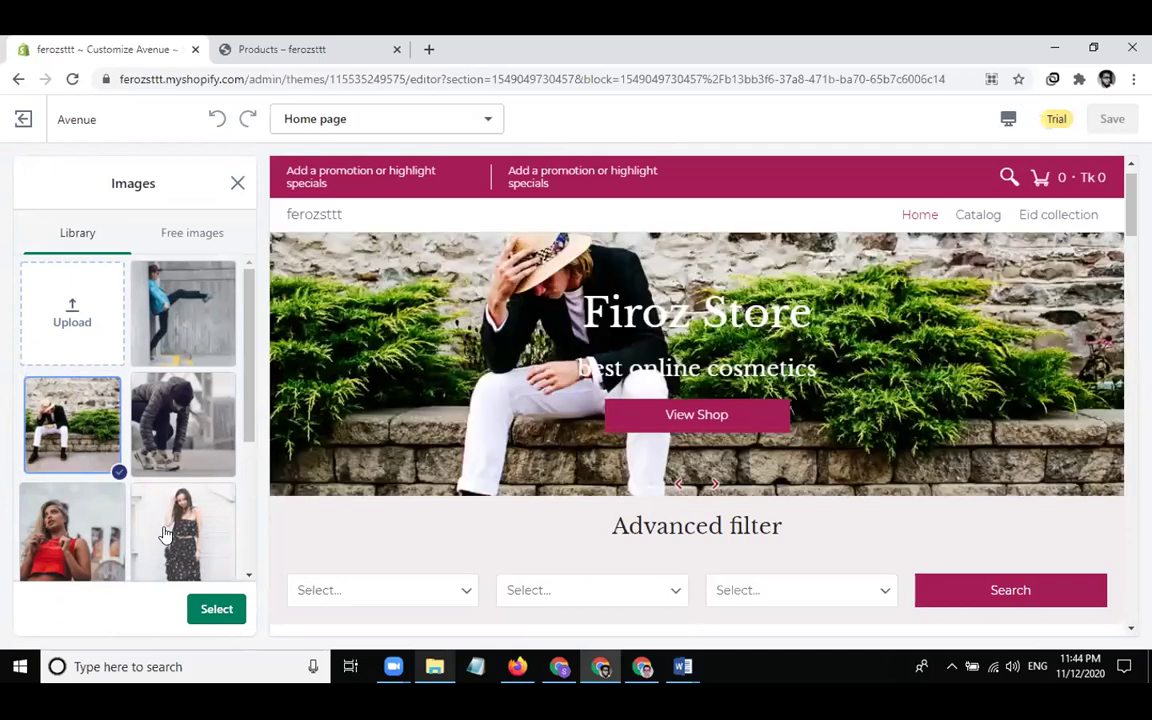
click(208, 609)
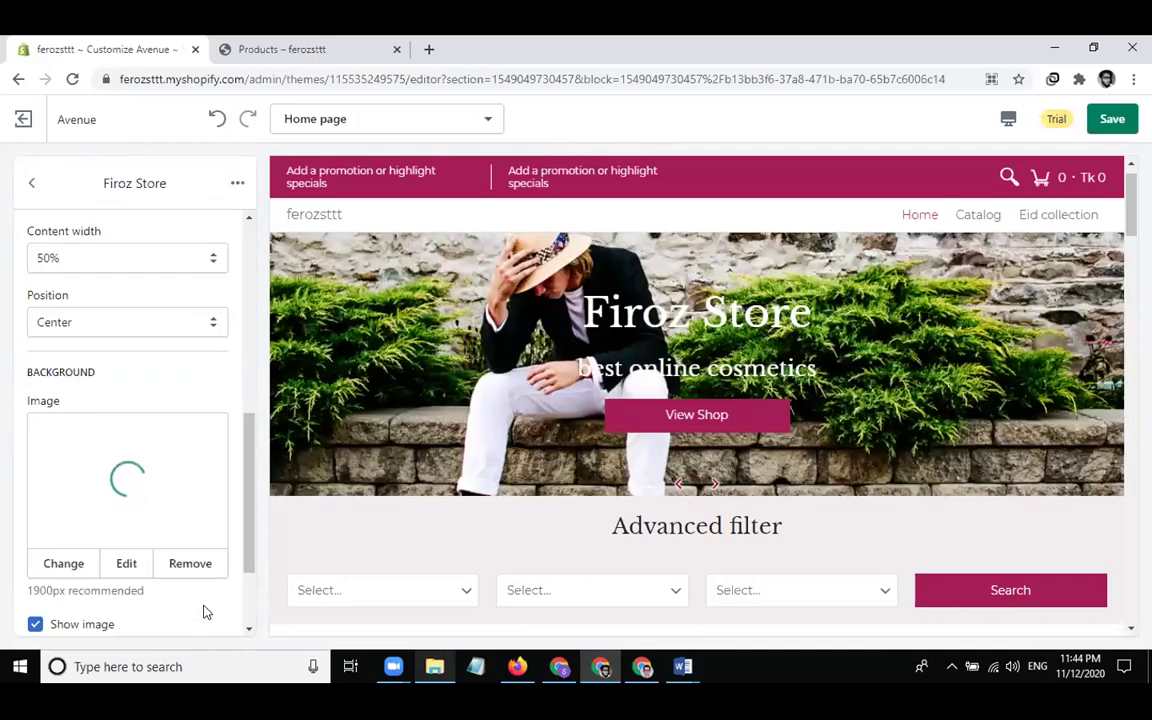
scroll(147, 368, up, 1)
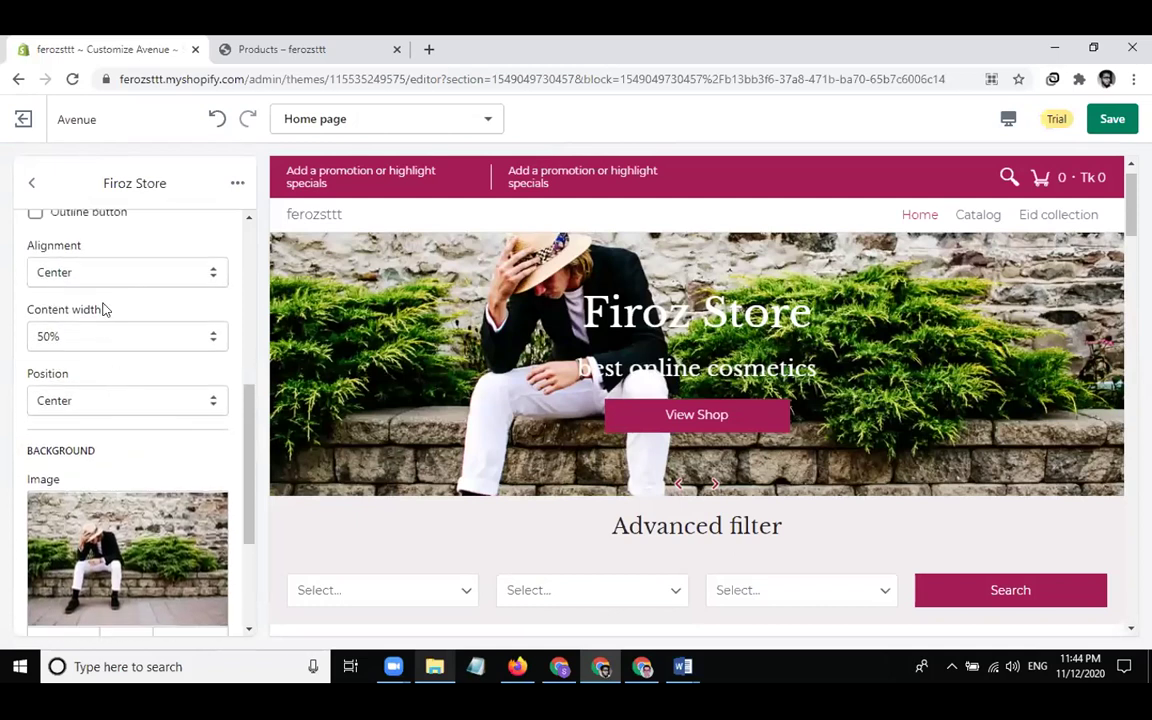
Keep content width at 50% and add a dark grey #292929 overlay at 75 opacity
click(103, 338)
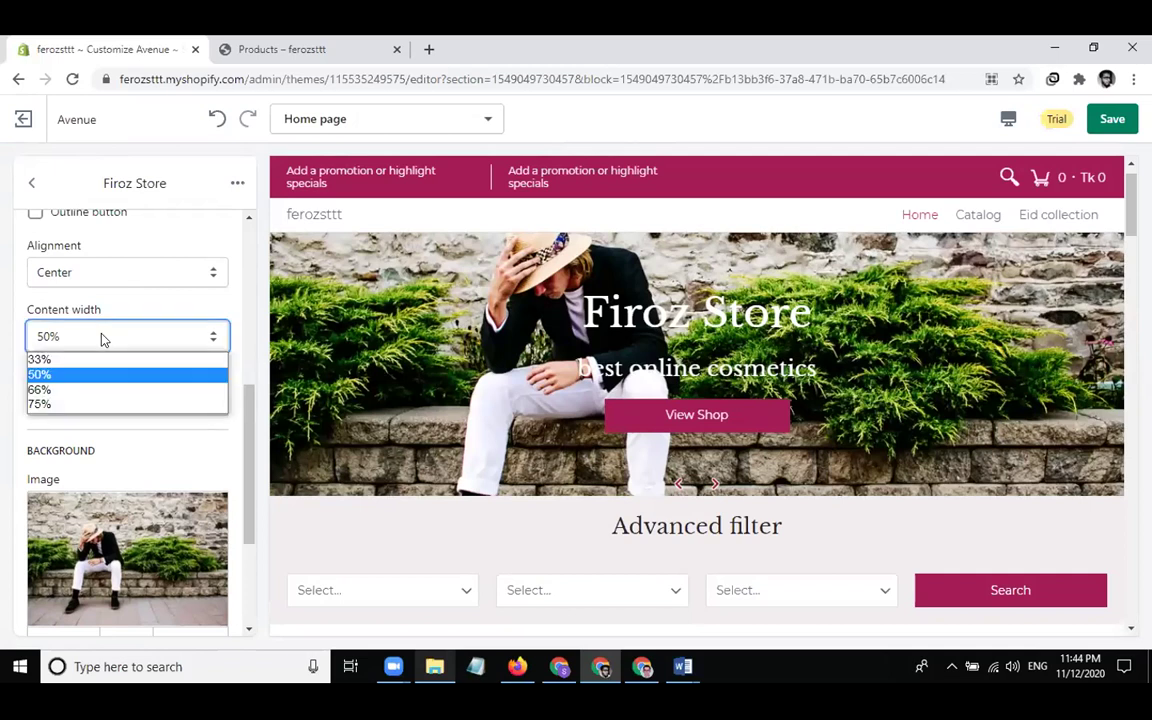
click(103, 338)
scroll(155, 325, up, 1)
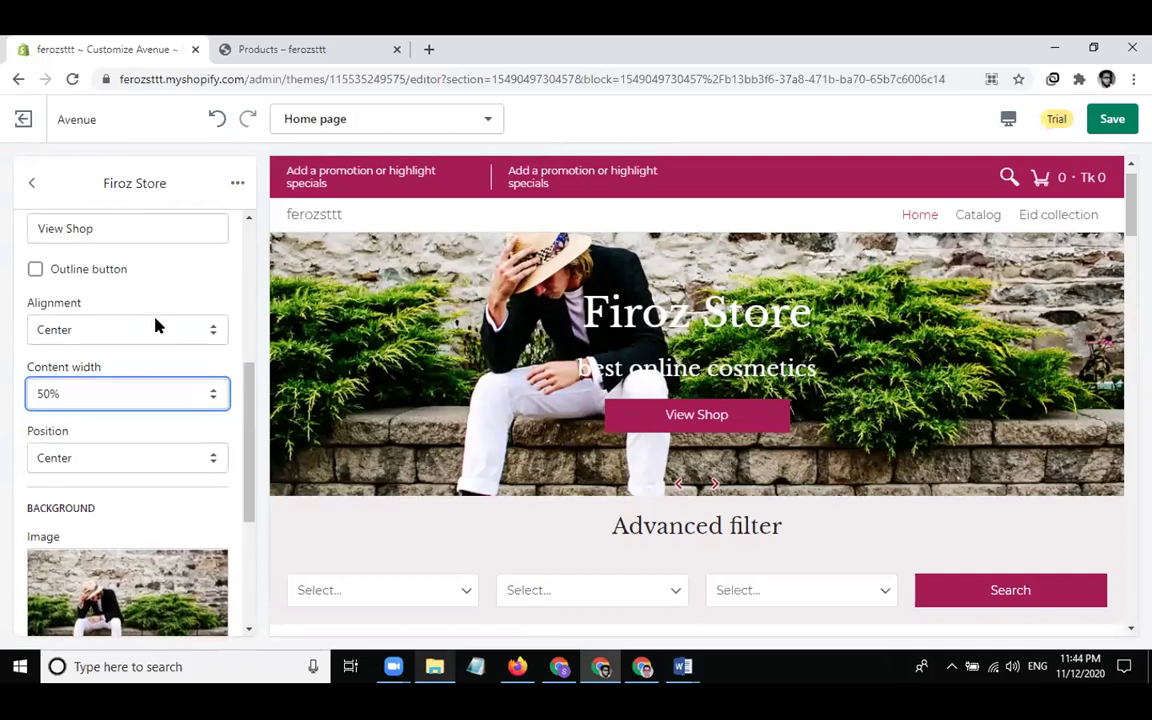
scroll(155, 325, down, 3)
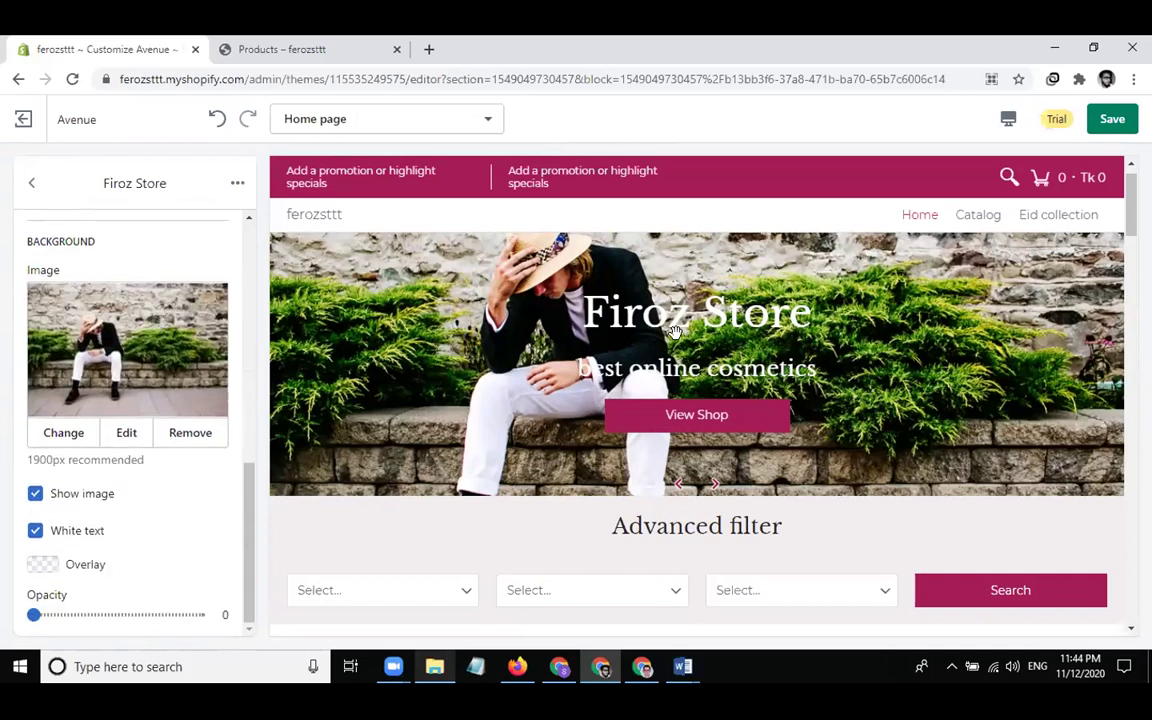
click(41, 566)
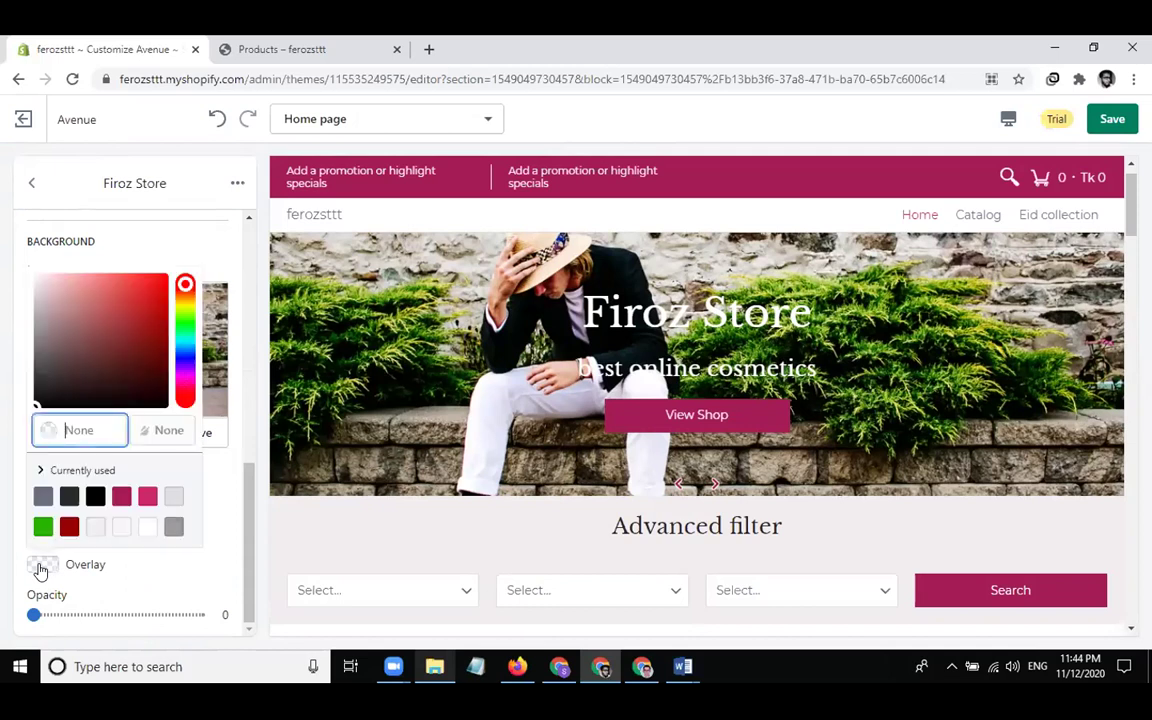
click(68, 497)
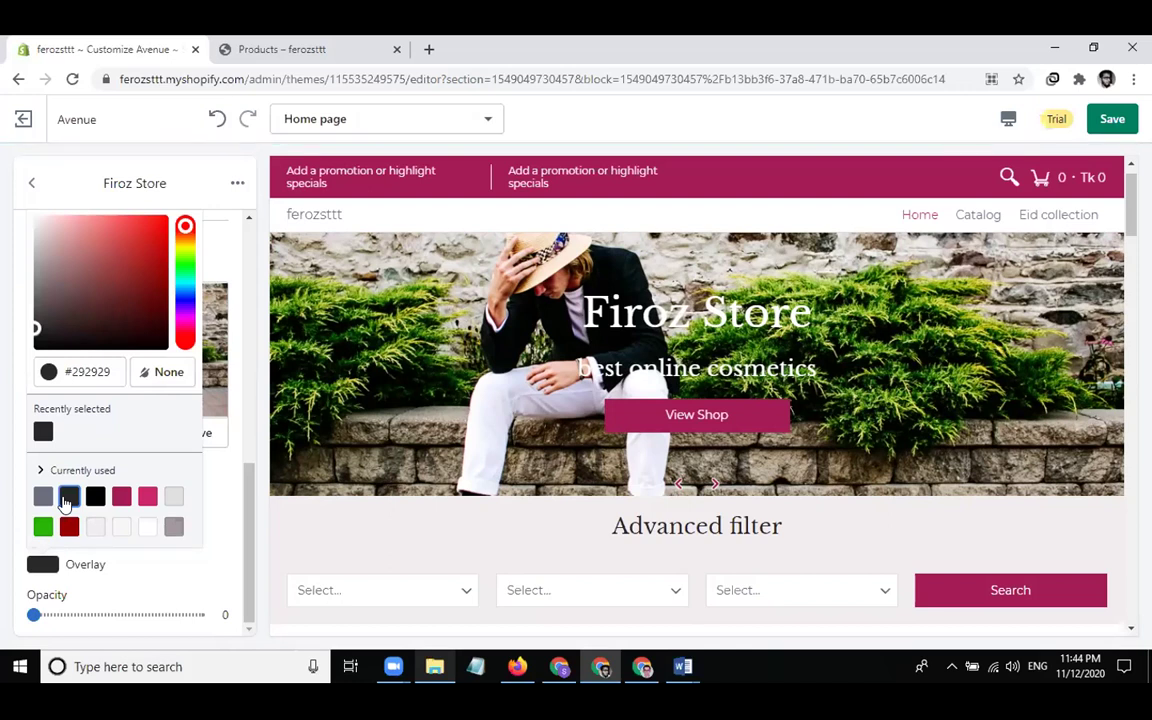
click(145, 578)
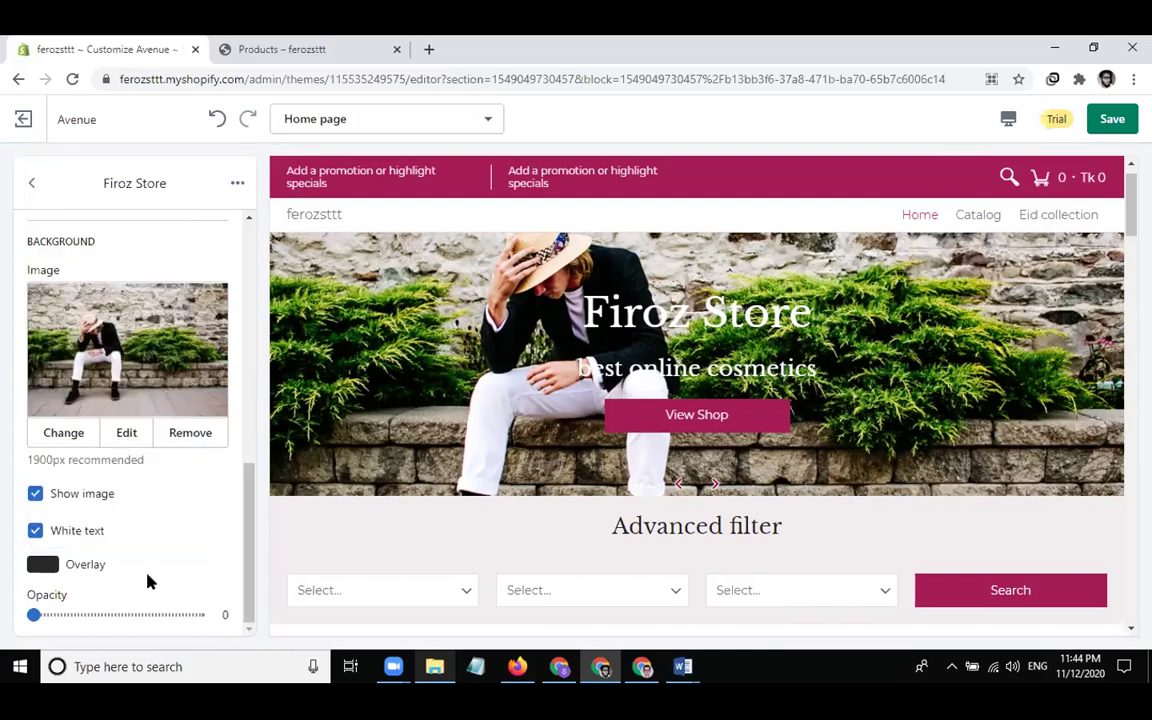
drag(34, 614, 66, 614)
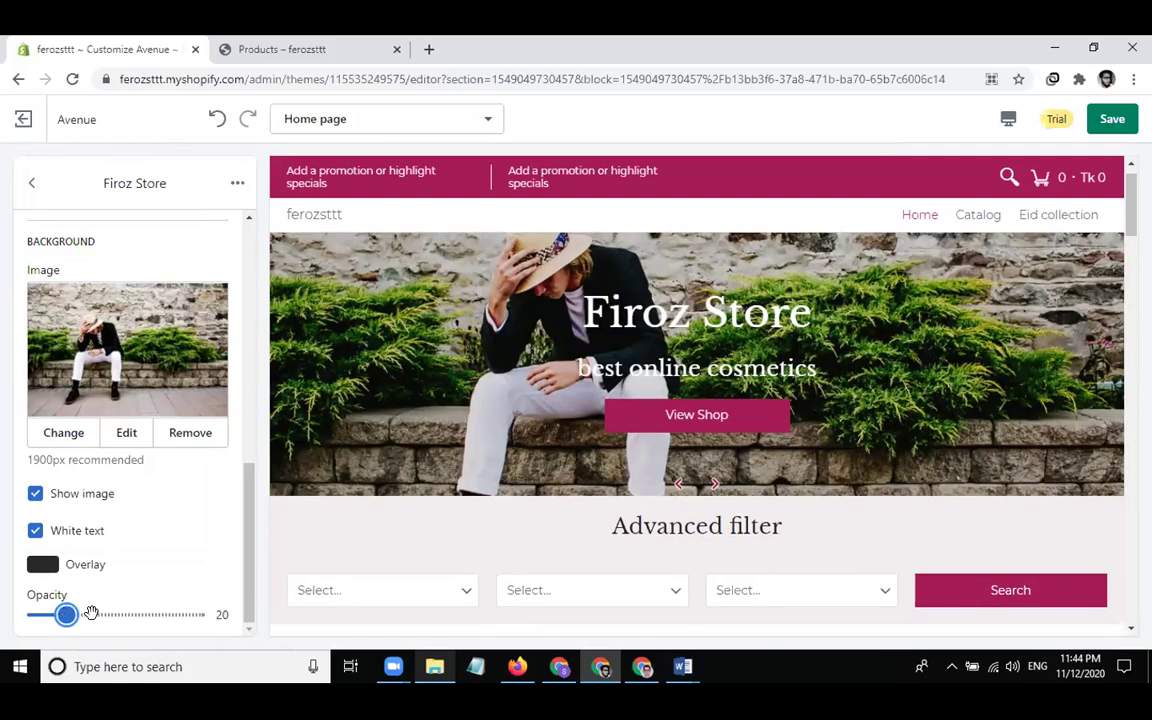
drag(66, 614, 123, 614)
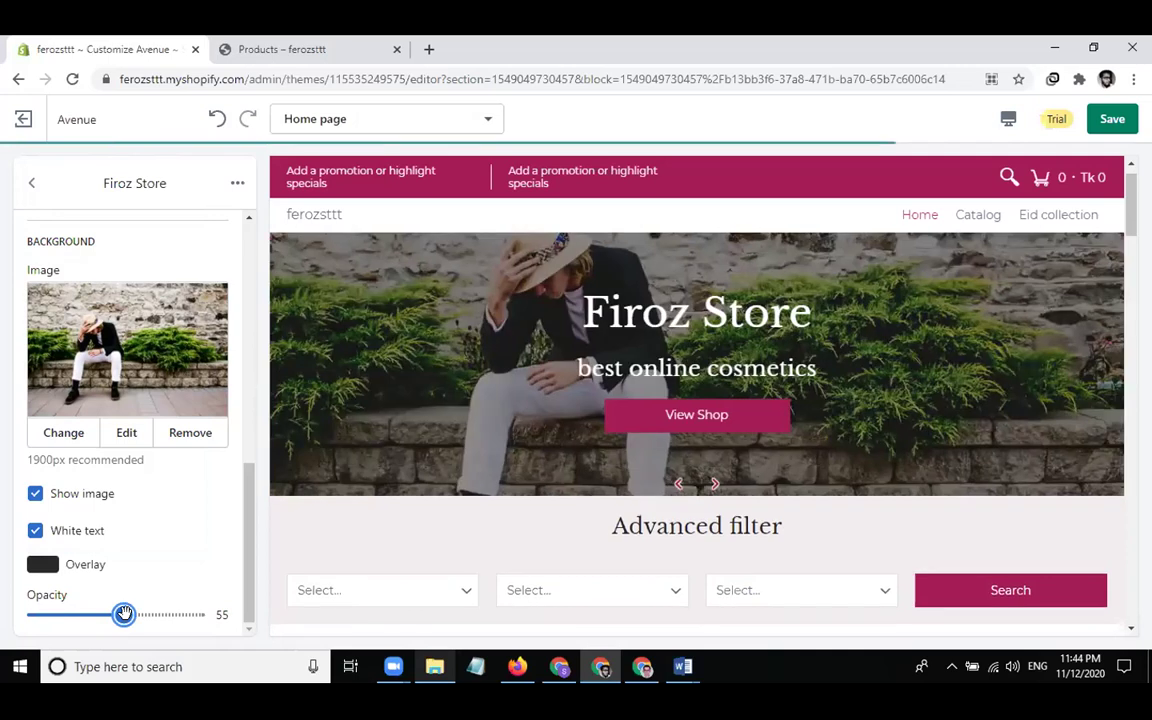
drag(123, 614, 155, 614)
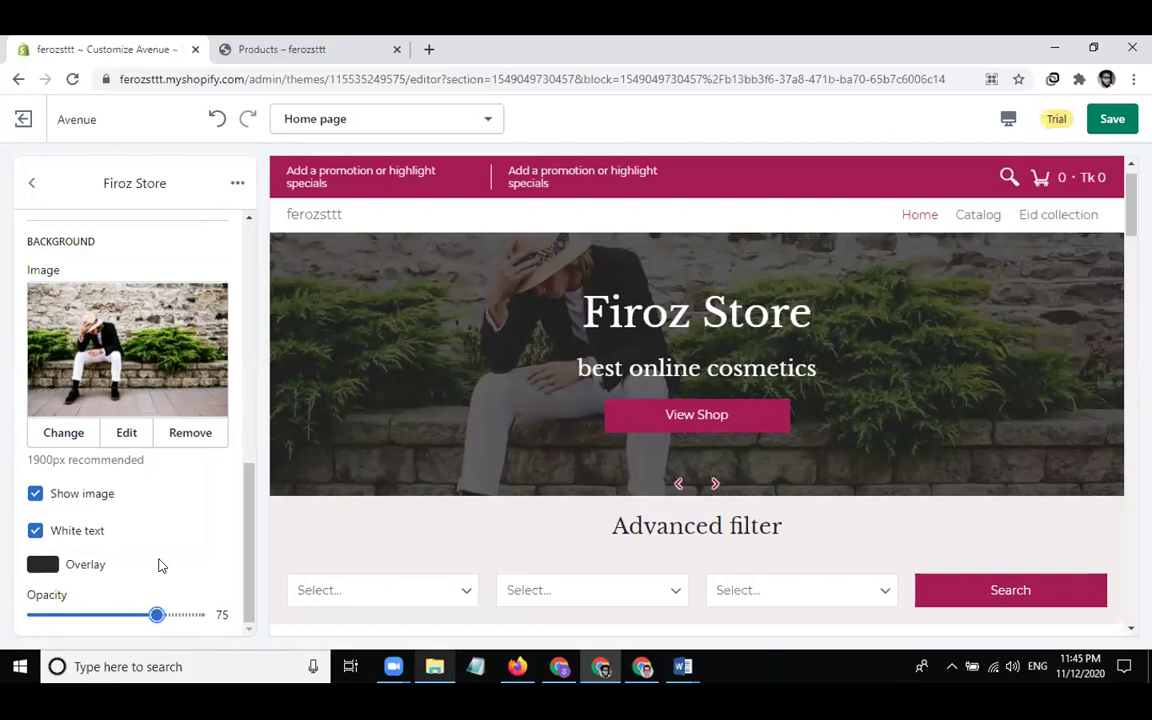
scroll(166, 540, up, 10)
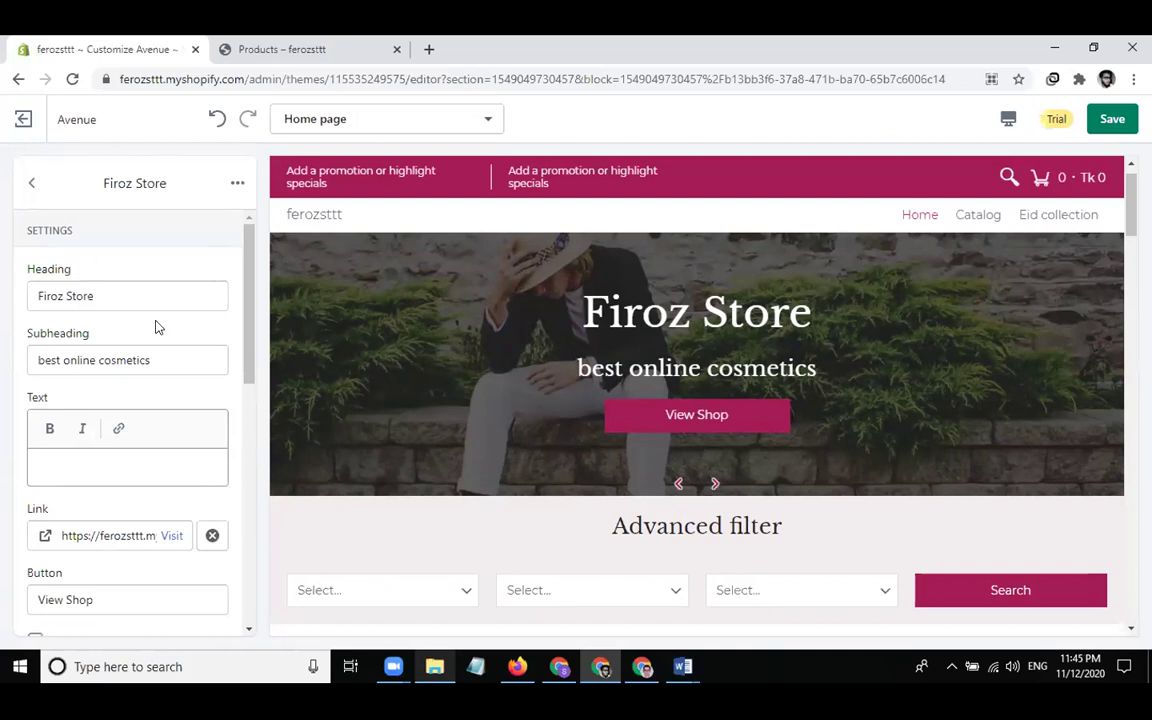
Open the second slide and change its heading to 'Discount 50%'
click(32, 186)
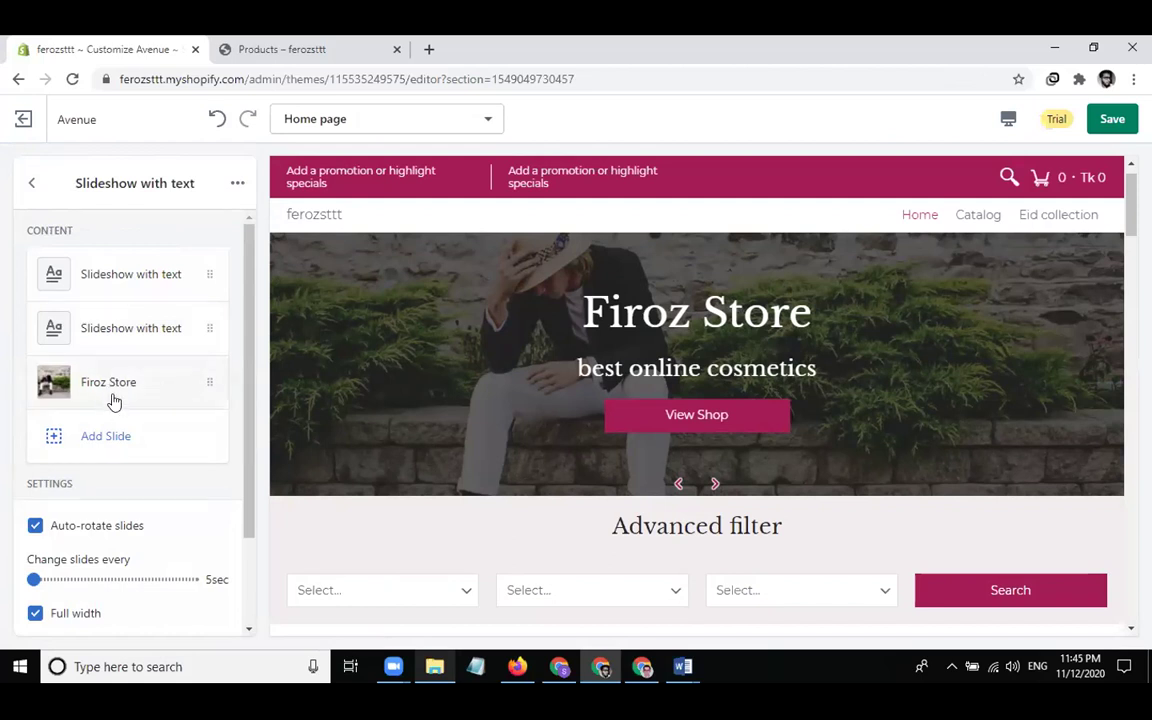
click(138, 330)
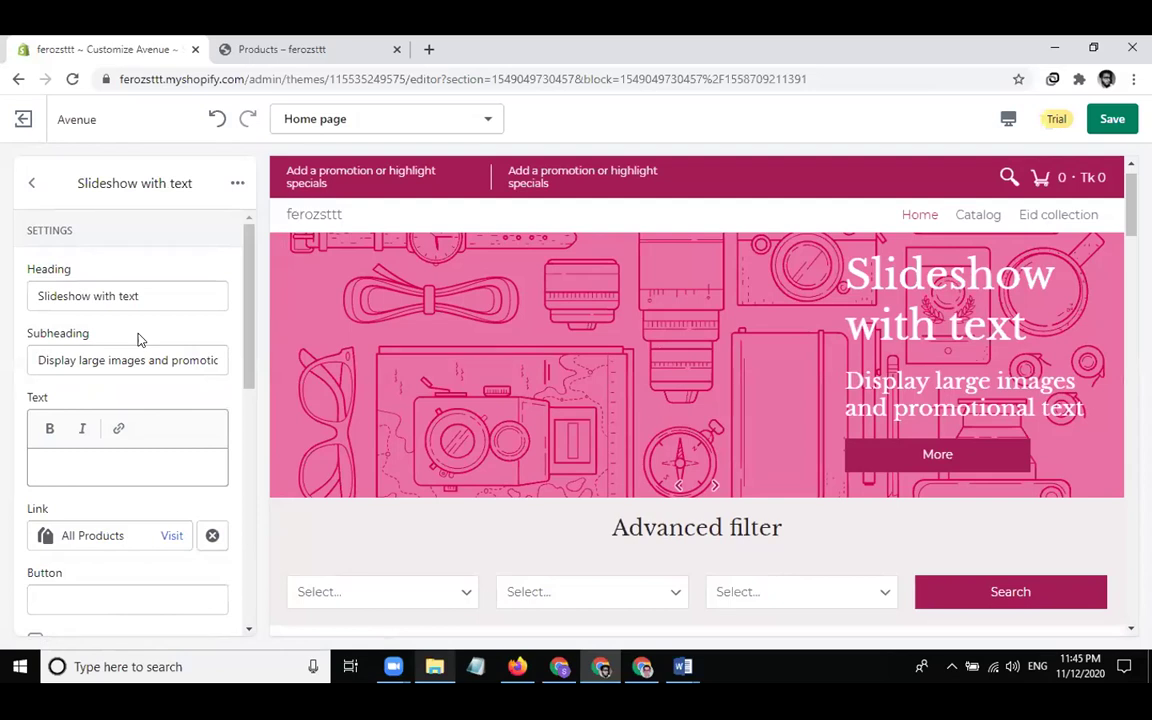
click(185, 290)
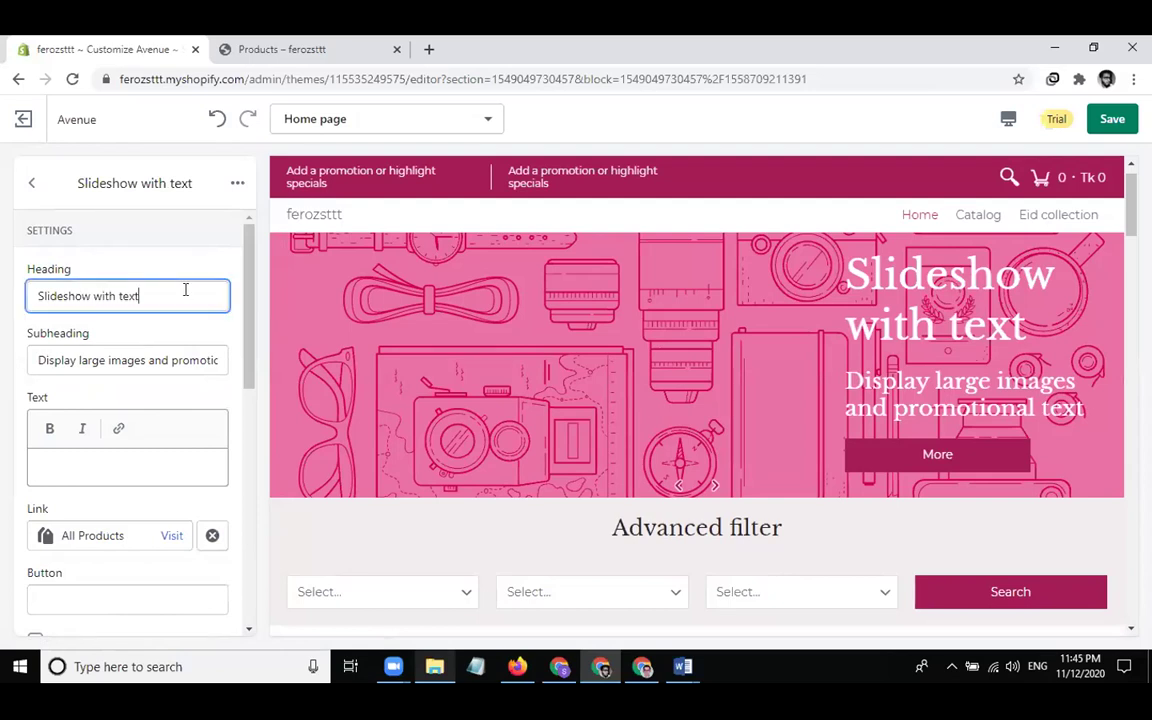
triple_click(185, 290)
text(Discou)
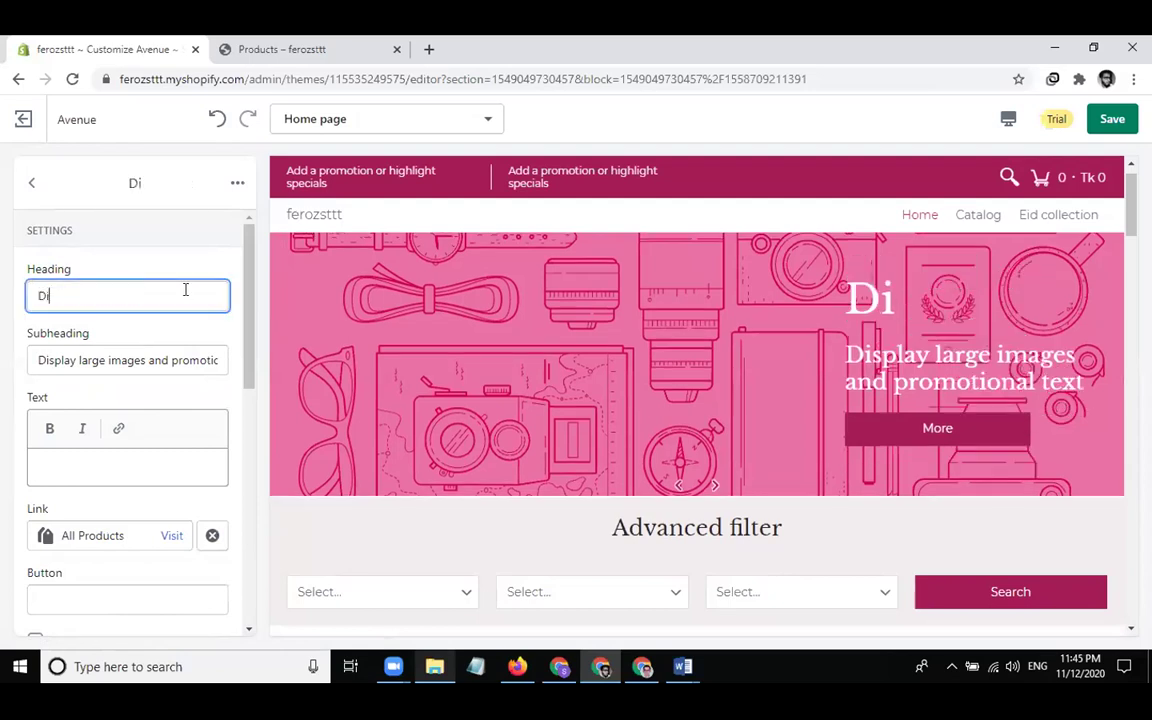
text(50%)
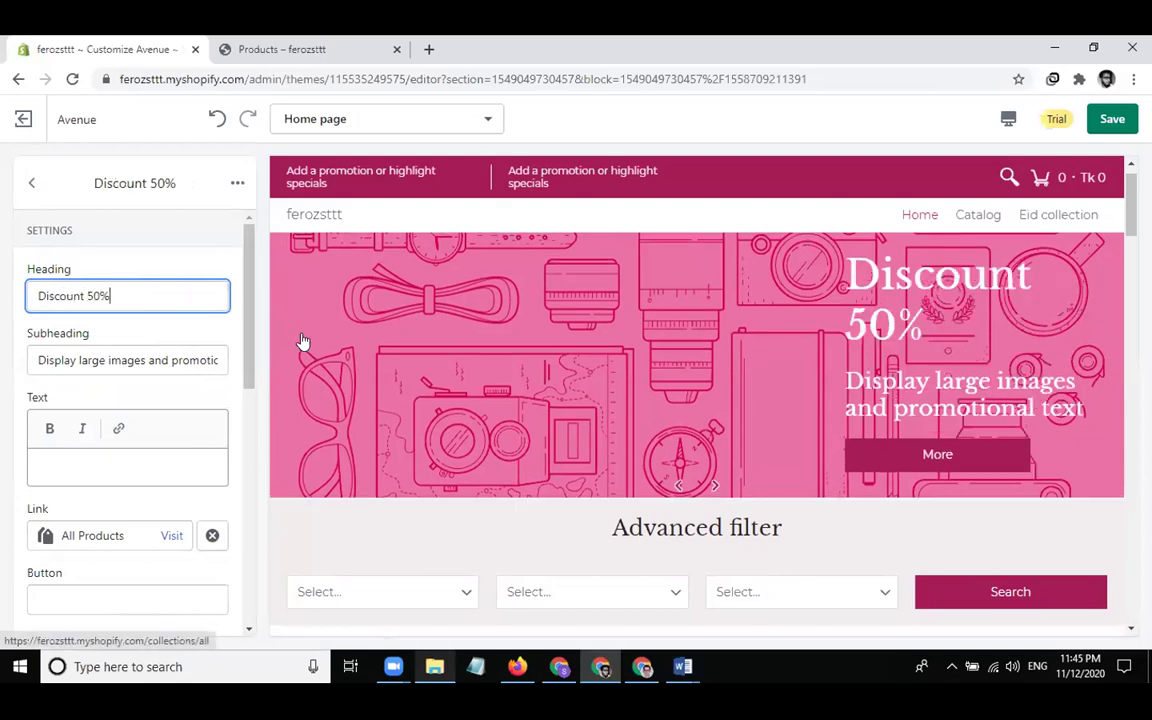
Set the subheading to 'for all products', the button label to 'Buy Now', and clear the link
click(146, 365)
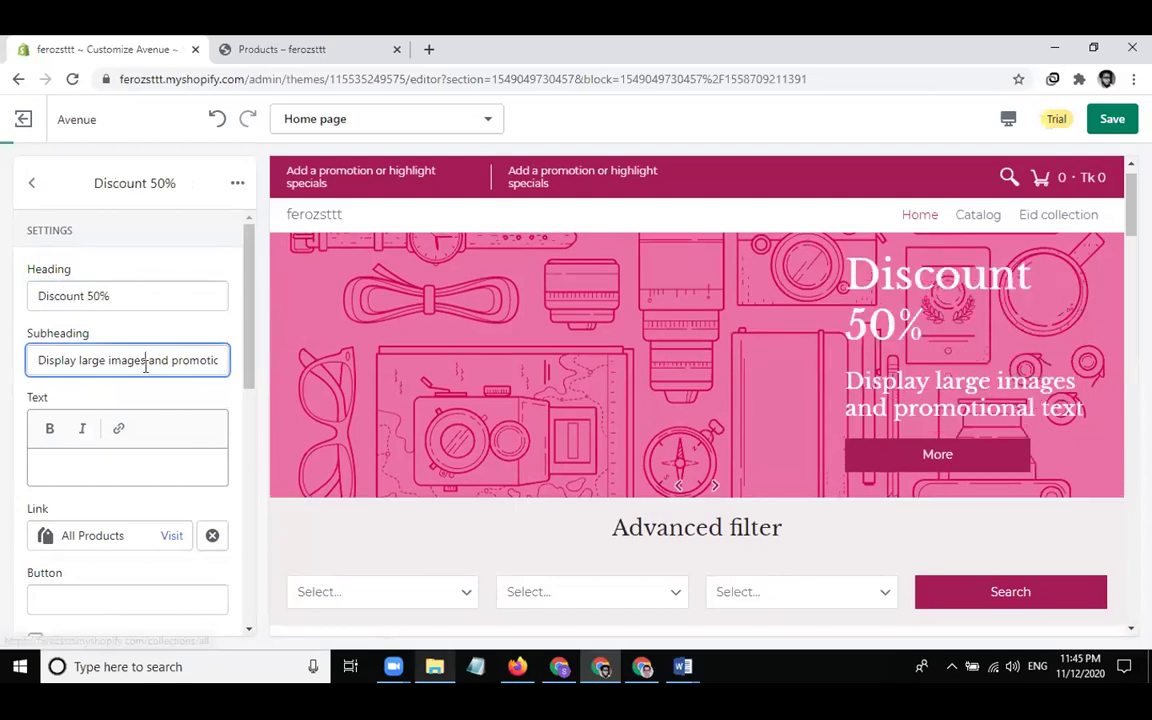
key(ctrl+a)
text(fo)
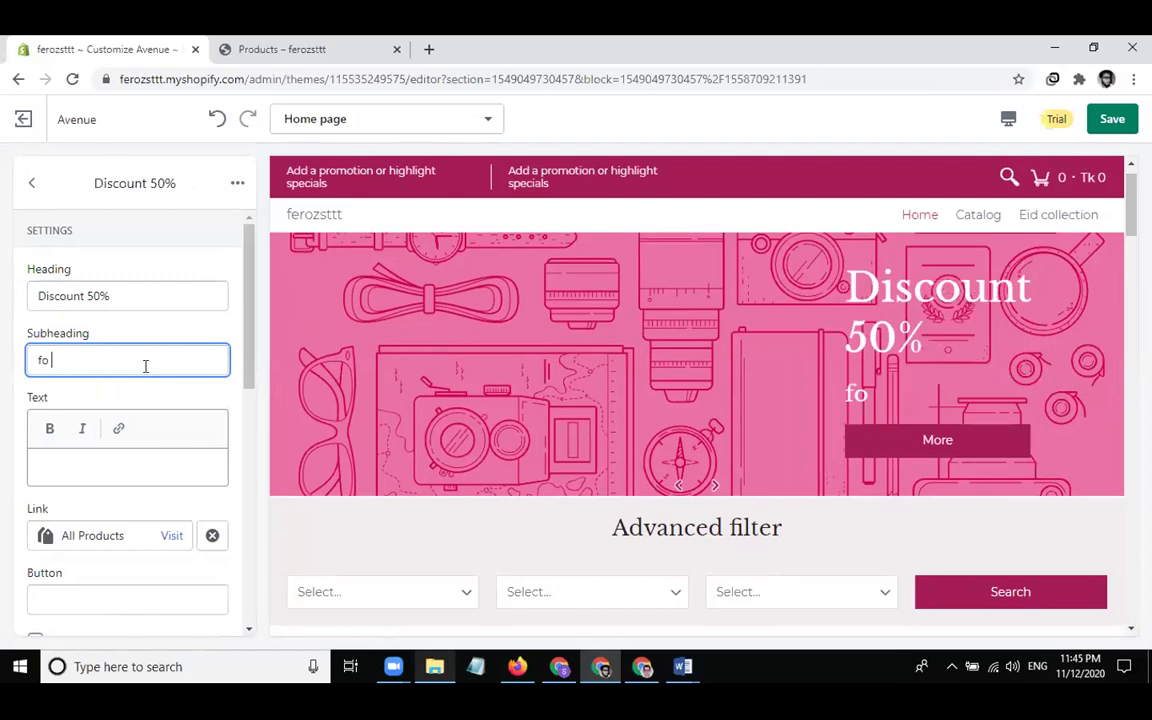
text(r all products)
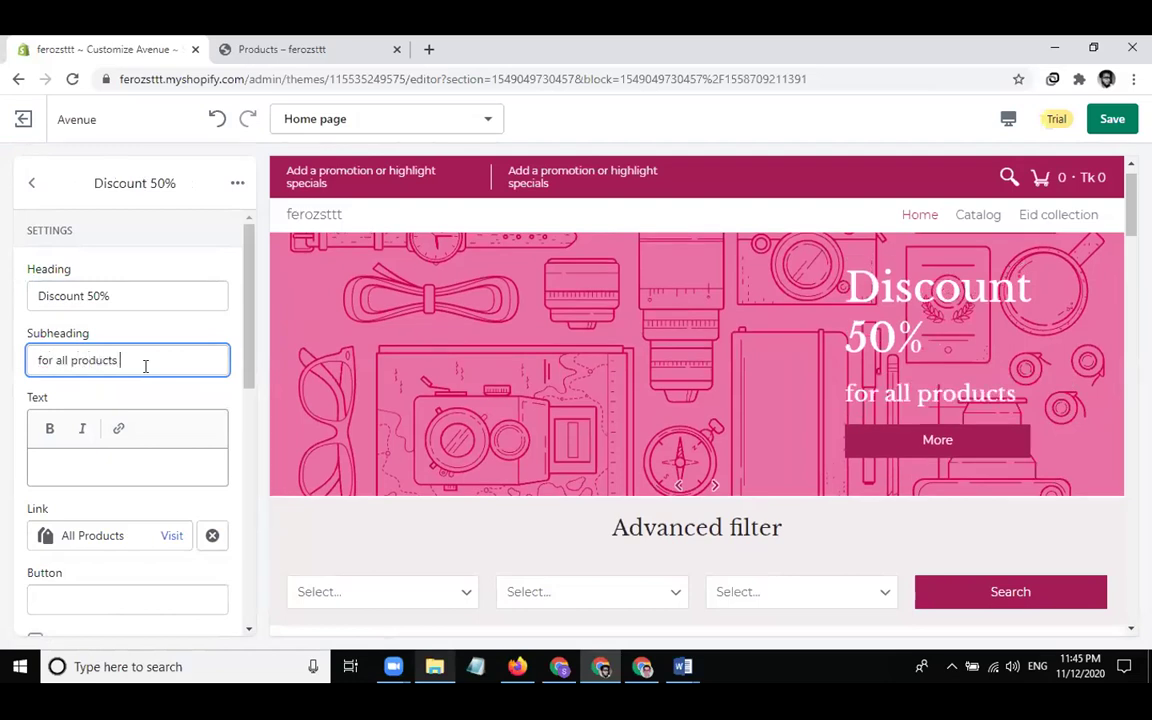
scroll(113, 455, down, 1)
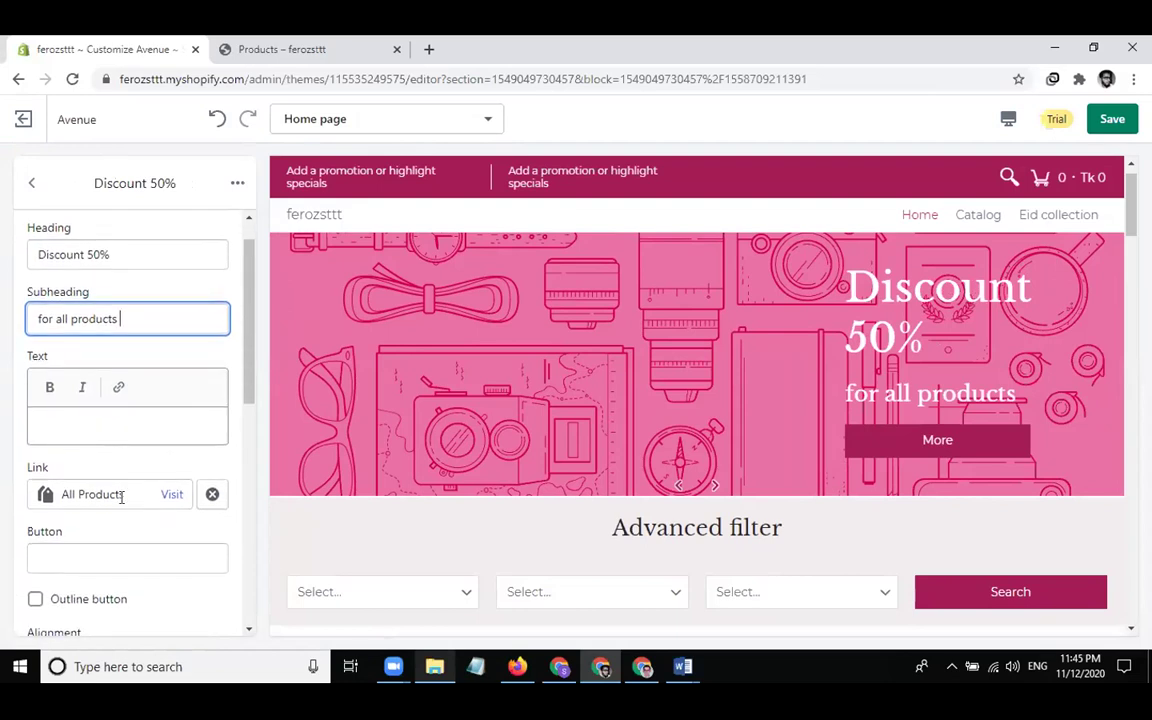
scroll(121, 503, down, 2)
click(91, 357)
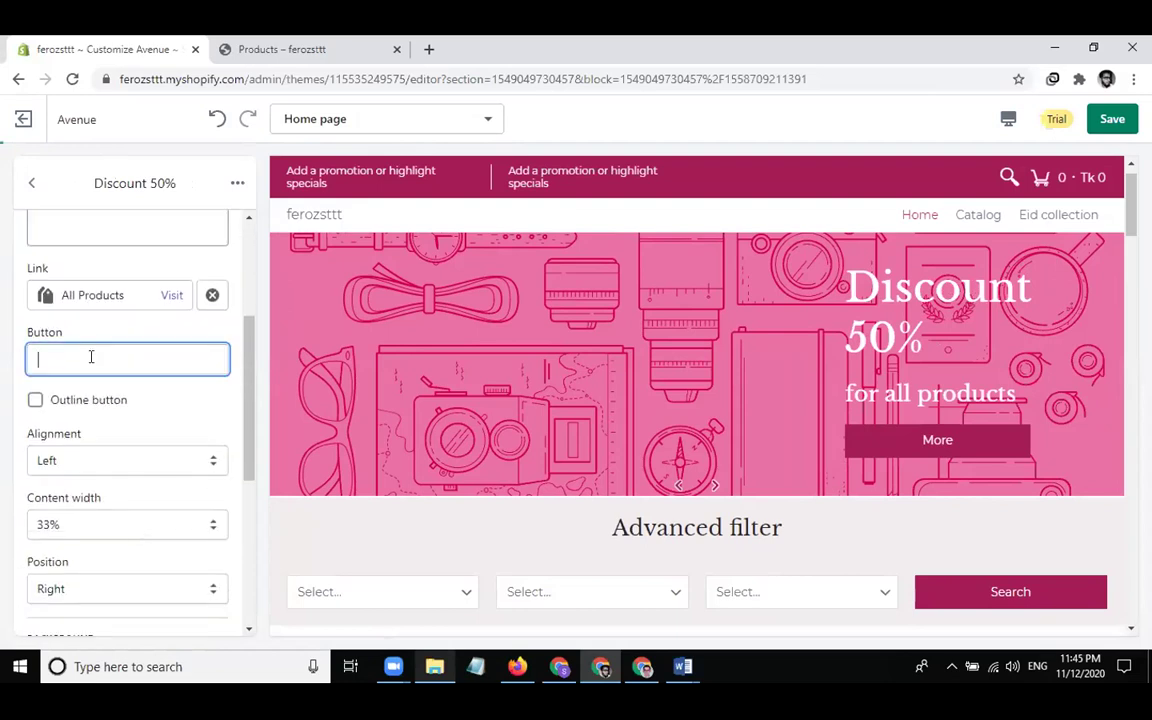
text(Buy Now)
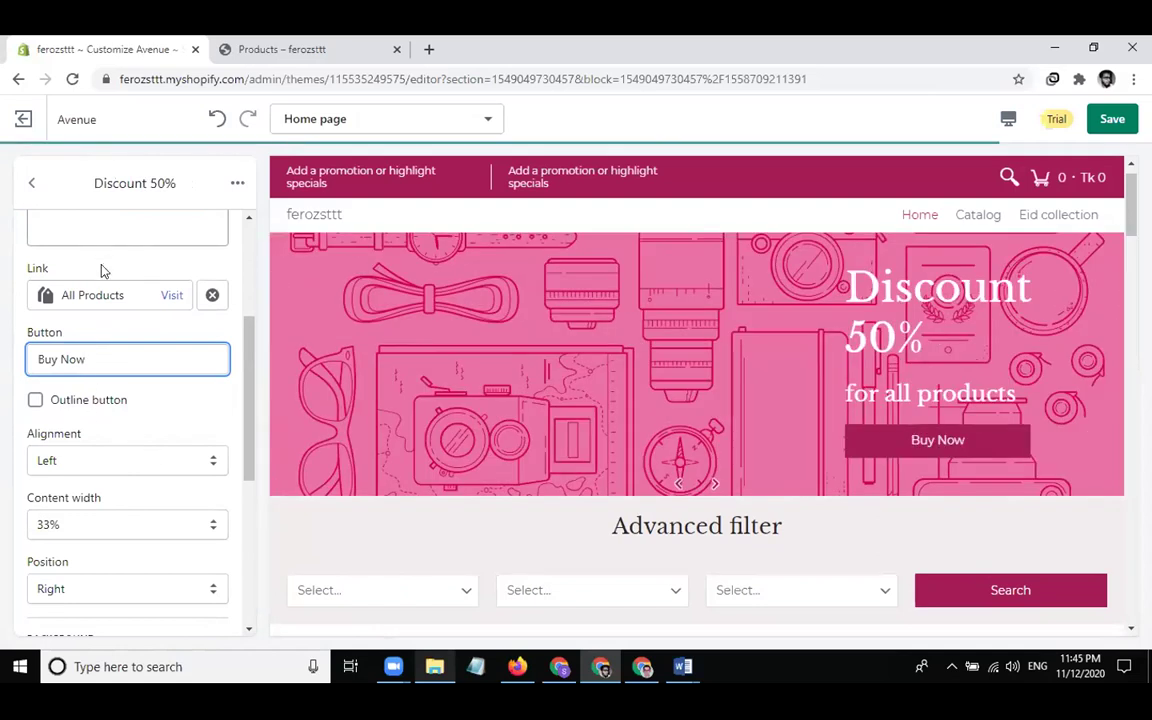
click(212, 295)
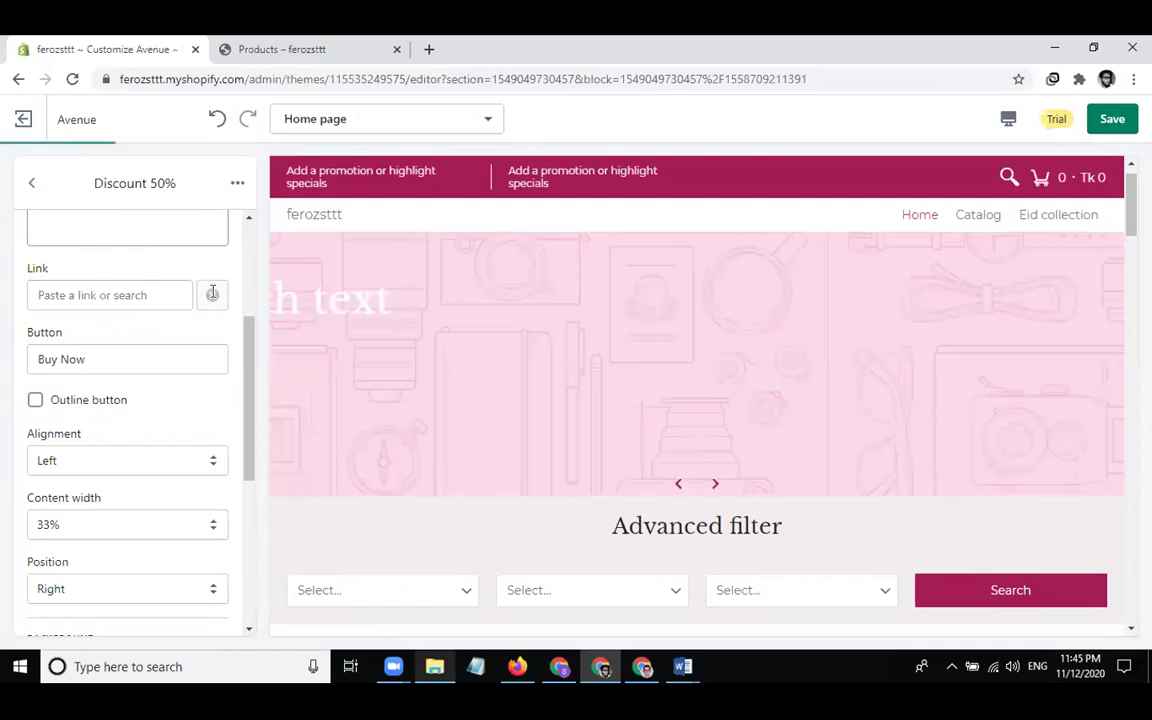
Link the Discount 50% slide to All collections
click(128, 294)
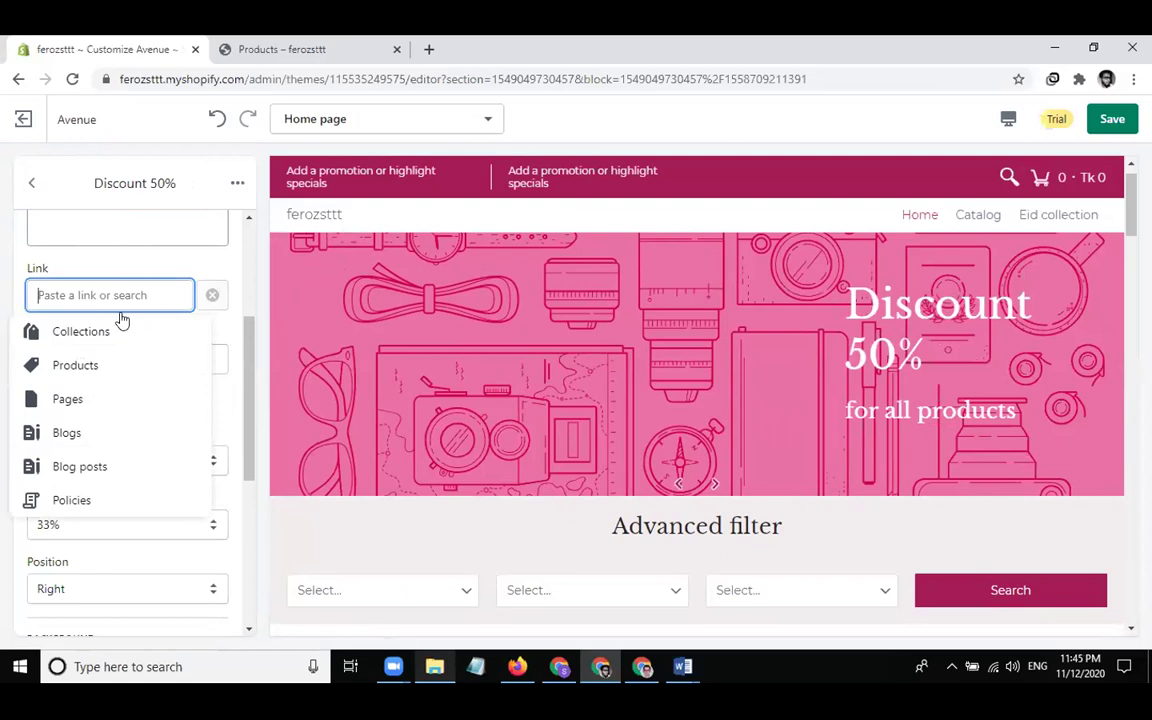
click(119, 336)
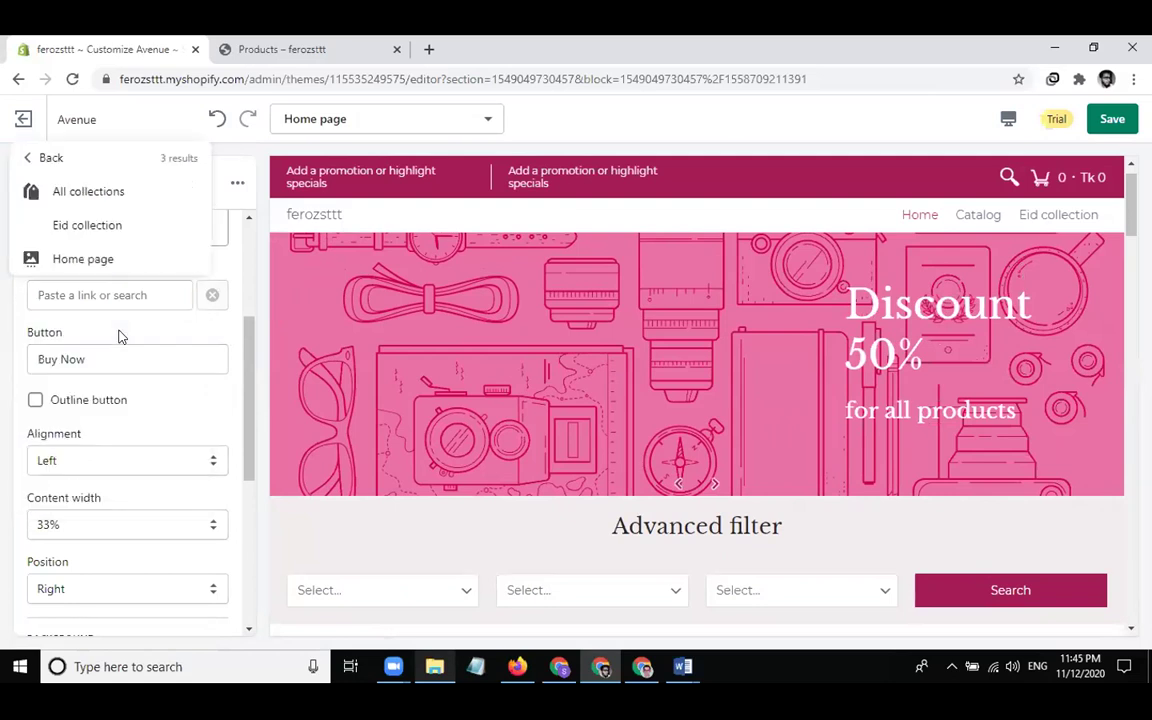
click(92, 193)
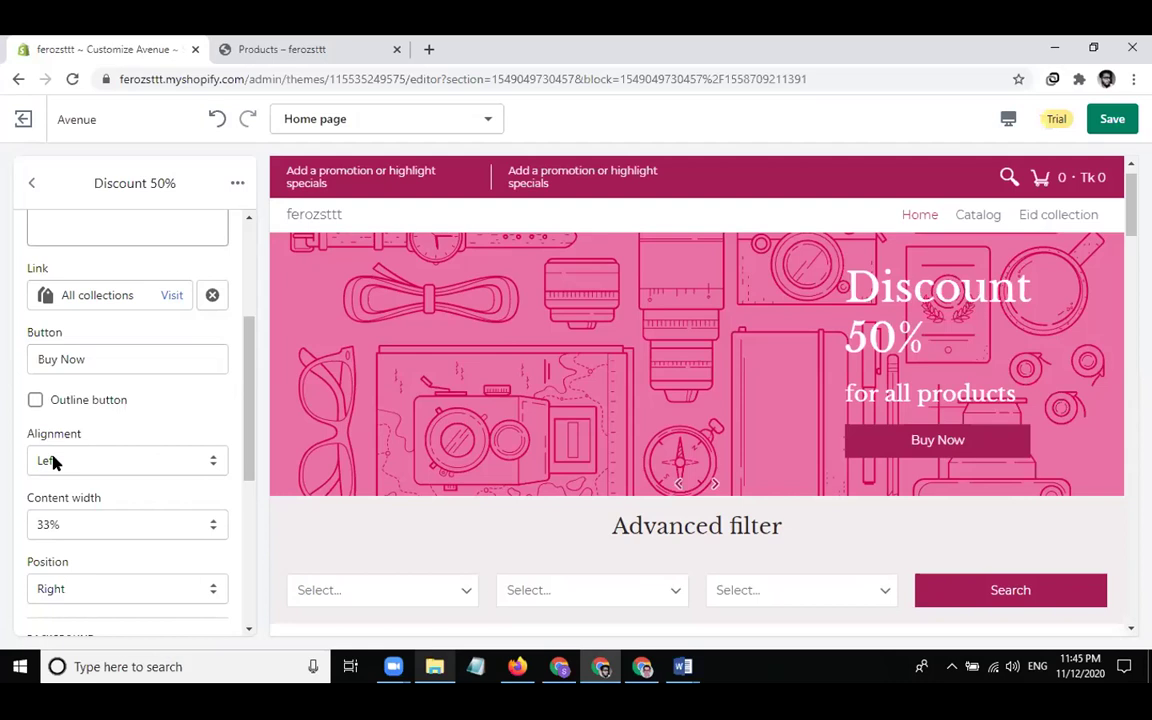
Set content width to 50%, text alignment to Center and content position to Center
scroll(69, 531, down, 1)
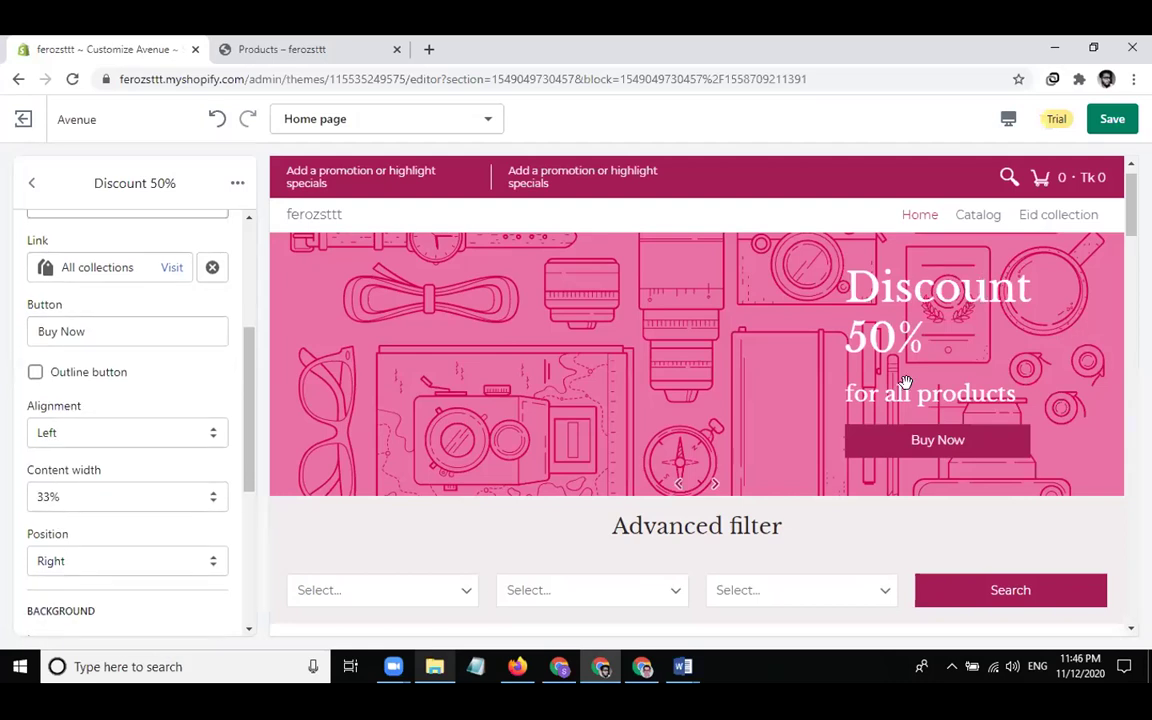
click(86, 505)
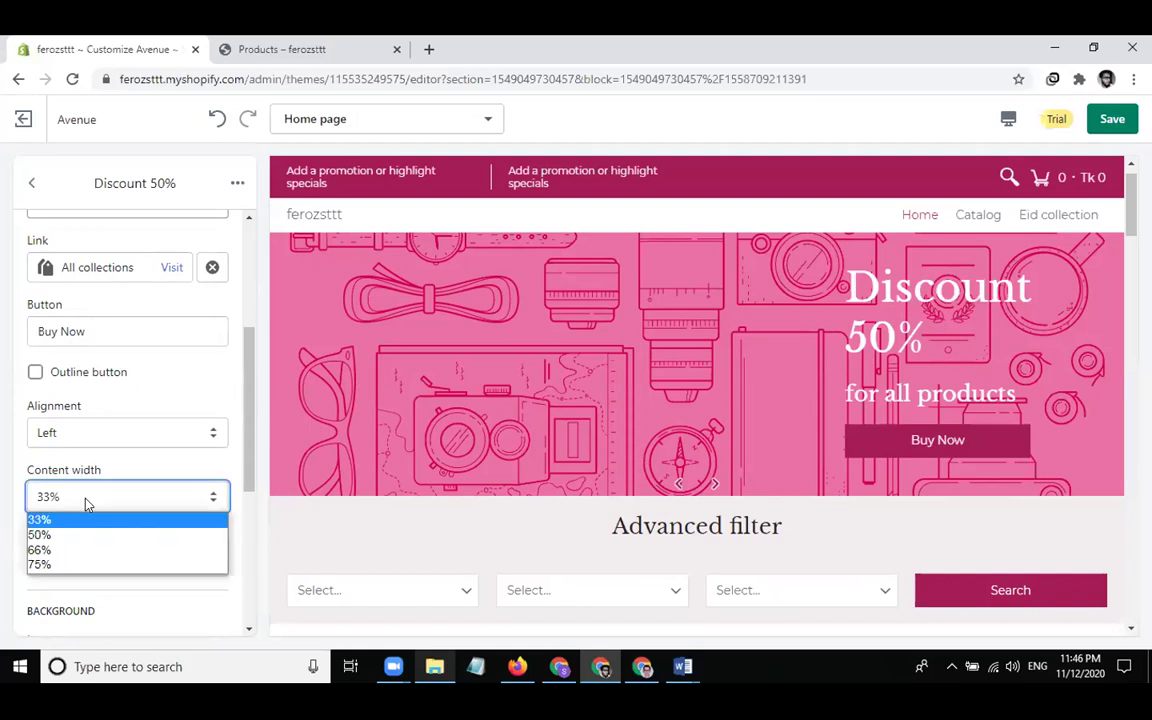
click(71, 535)
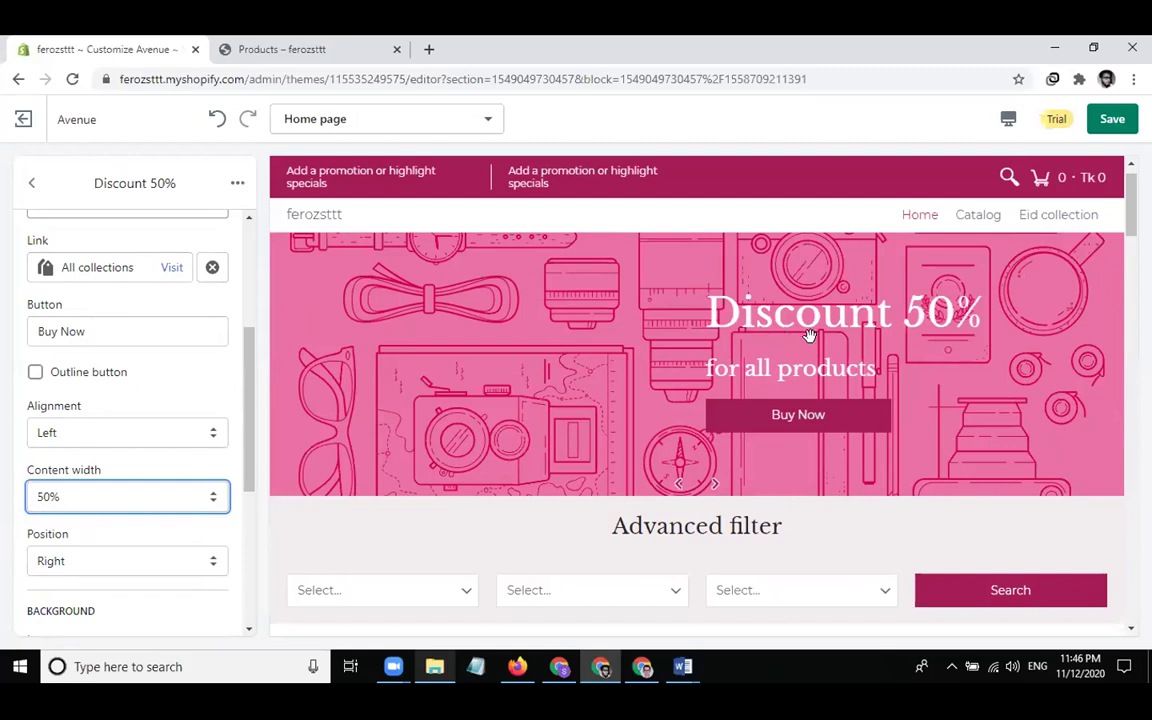
click(105, 432)
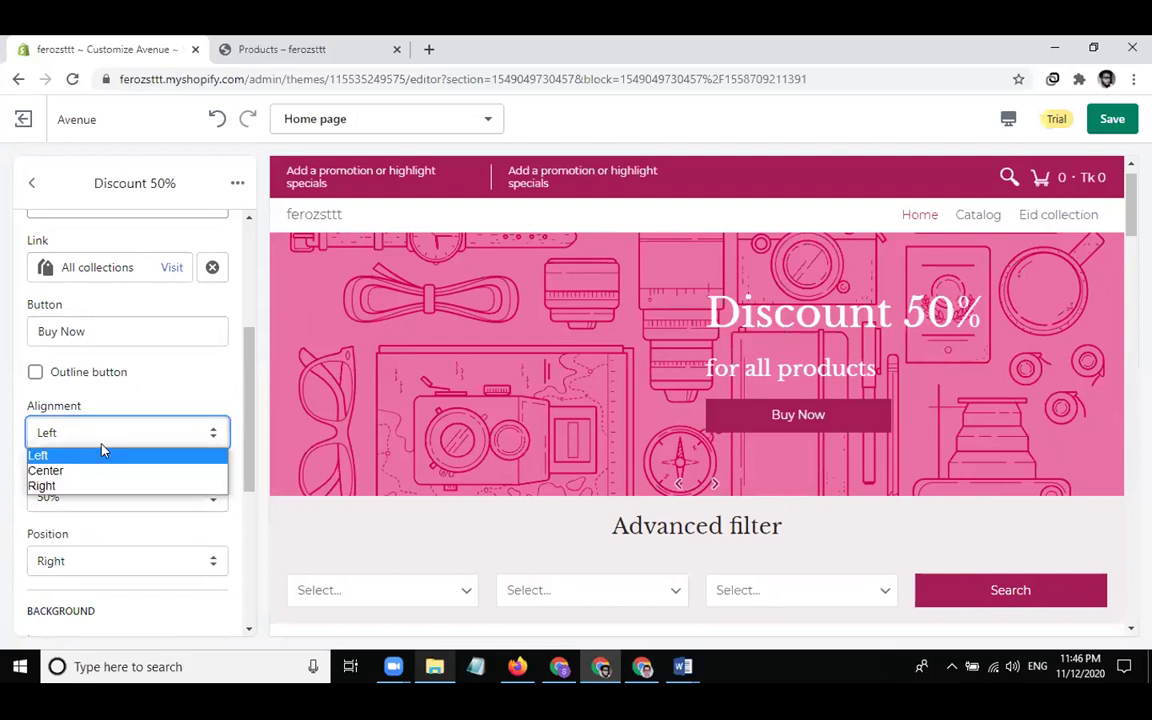
click(78, 468)
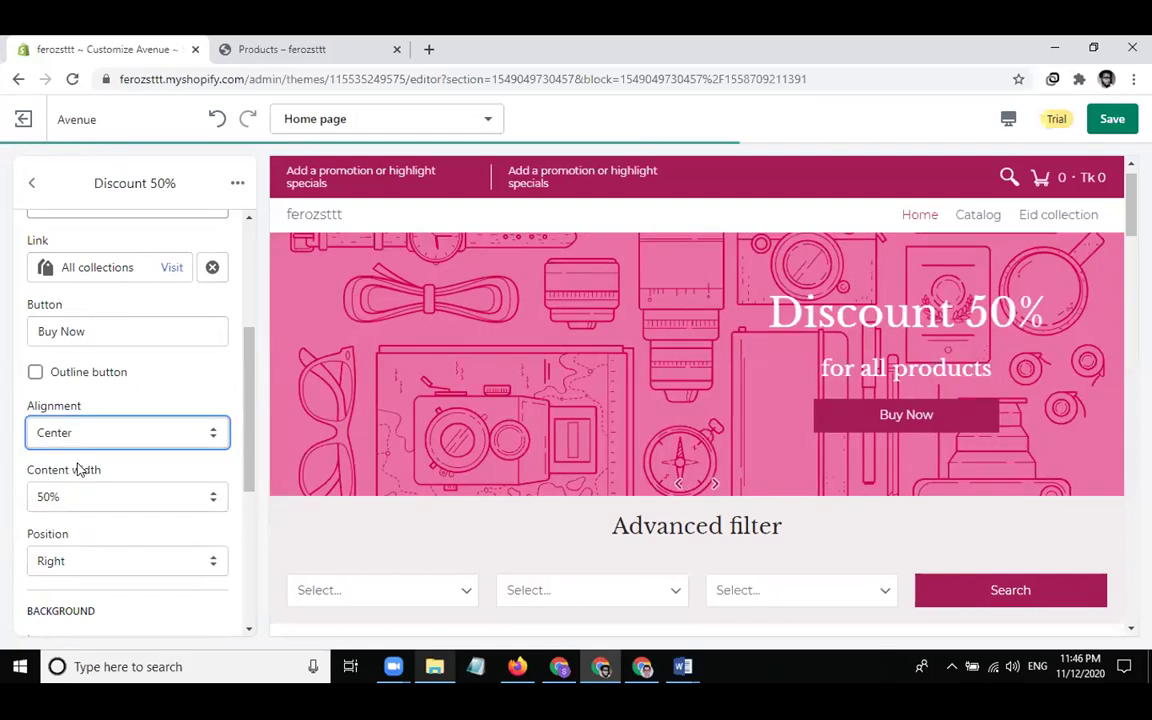
click(80, 568)
click(60, 598)
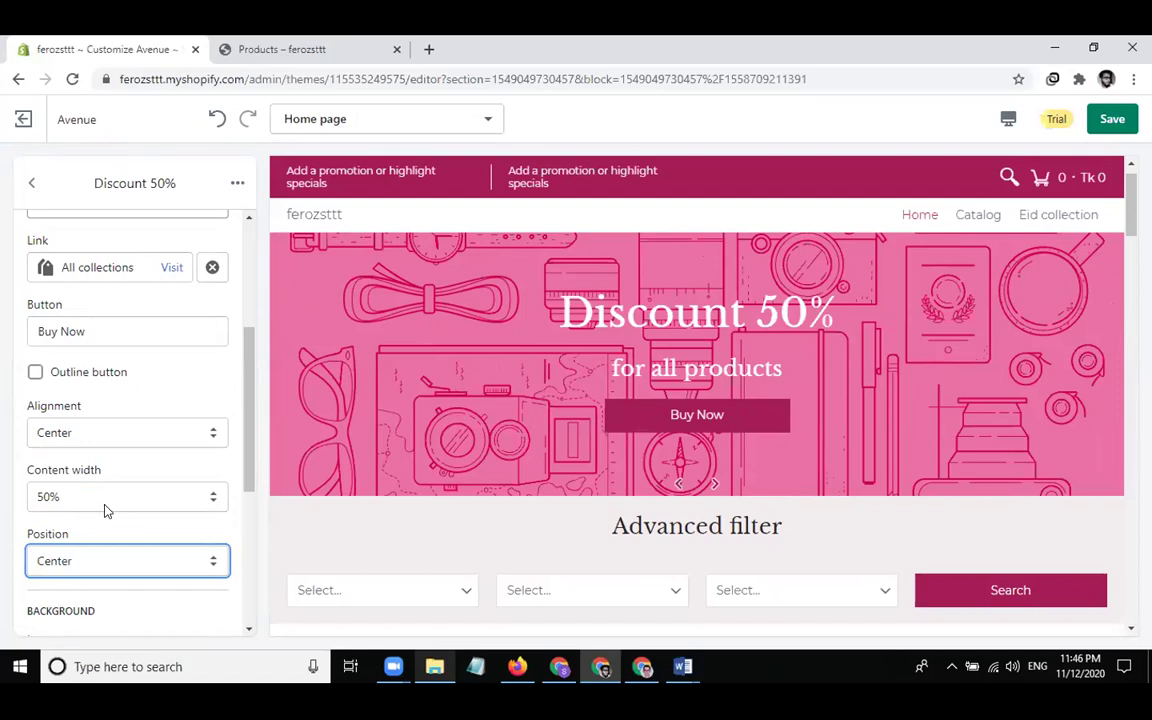
scroll(103, 509, down, 2)
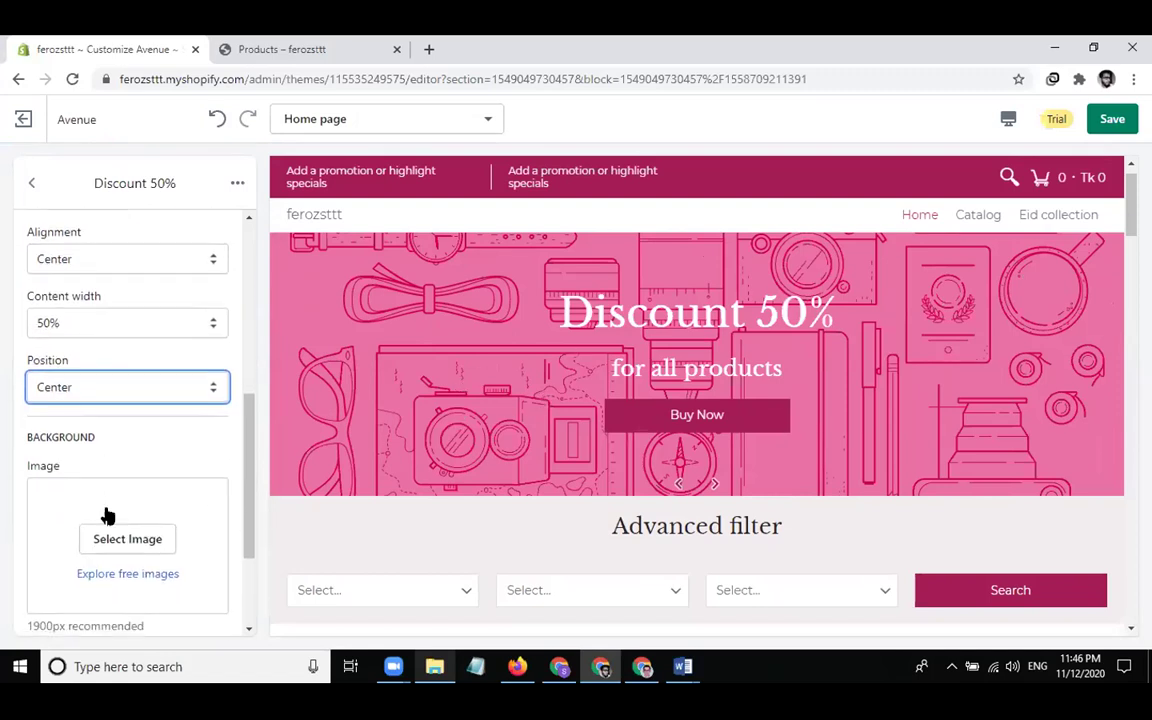
Set the Discount 50% slide background to the crouching-person photo
click(138, 538)
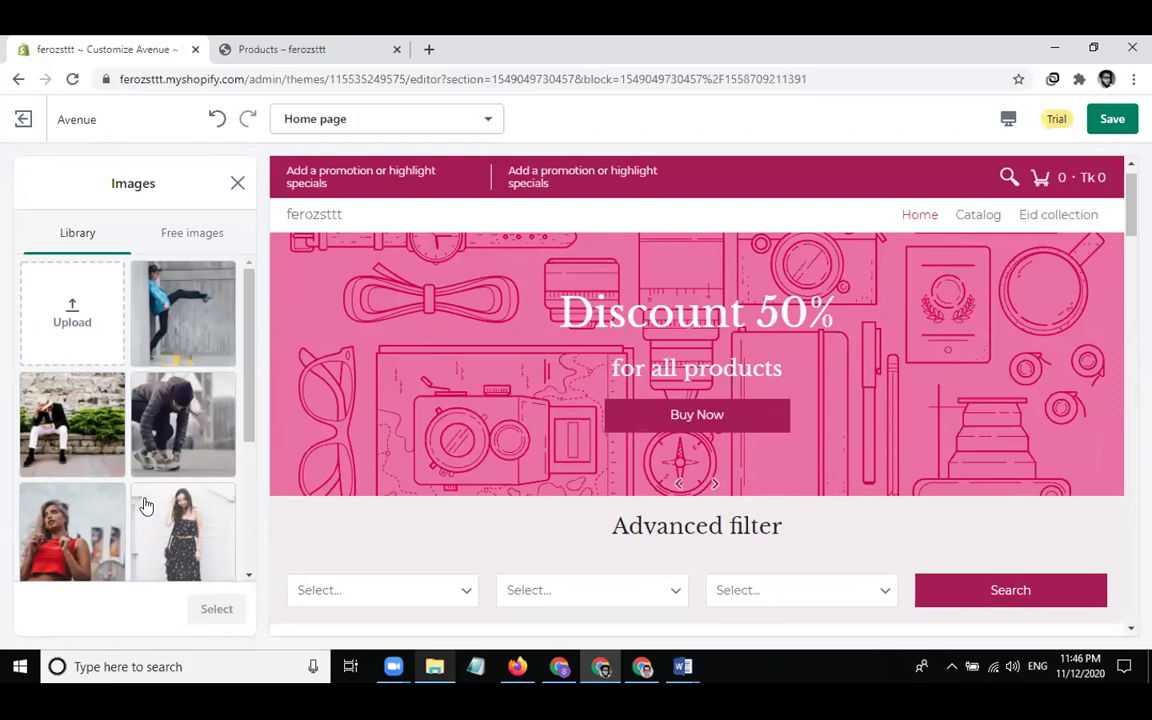
click(161, 463)
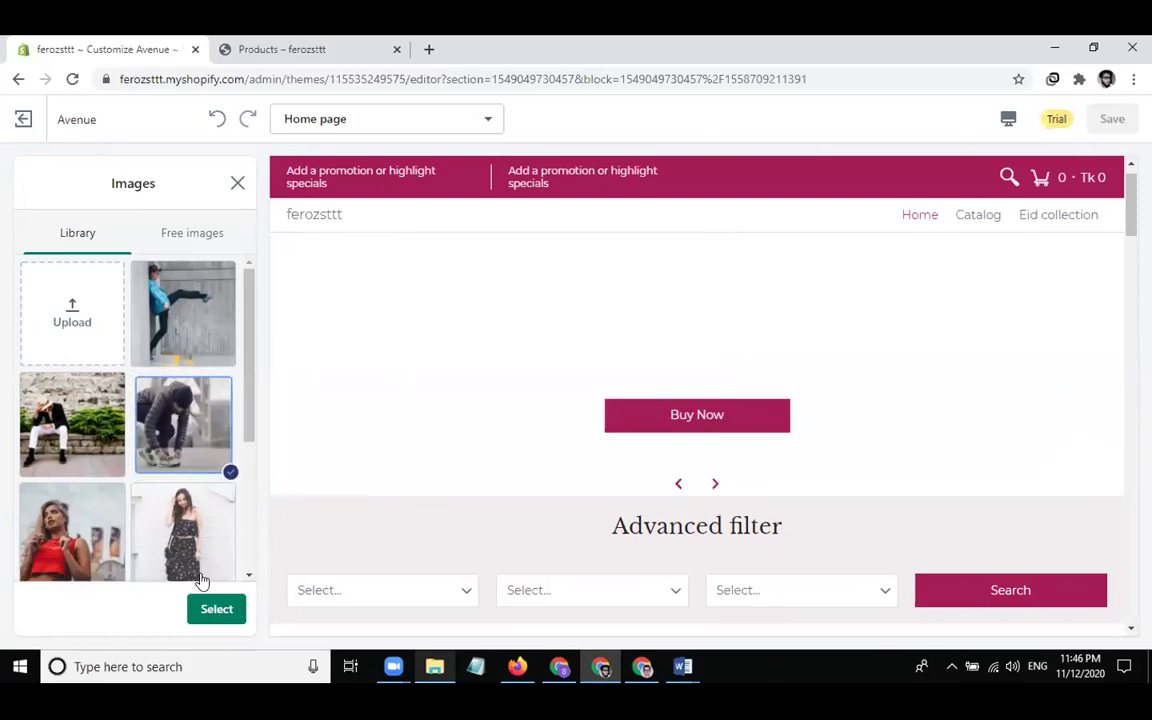
click(214, 609)
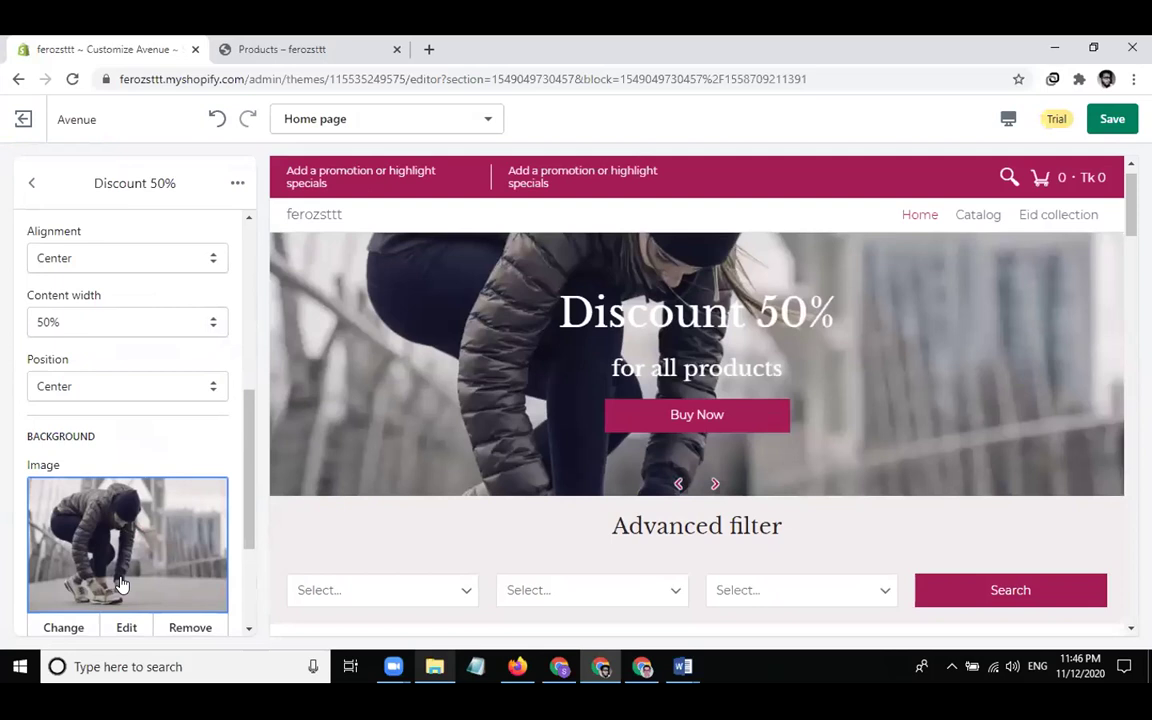
scroll(121, 585, down, 2)
Give the background a pink #C8286D overlay at 55% opacity and return to the slide list
drag(34, 614, 95, 613)
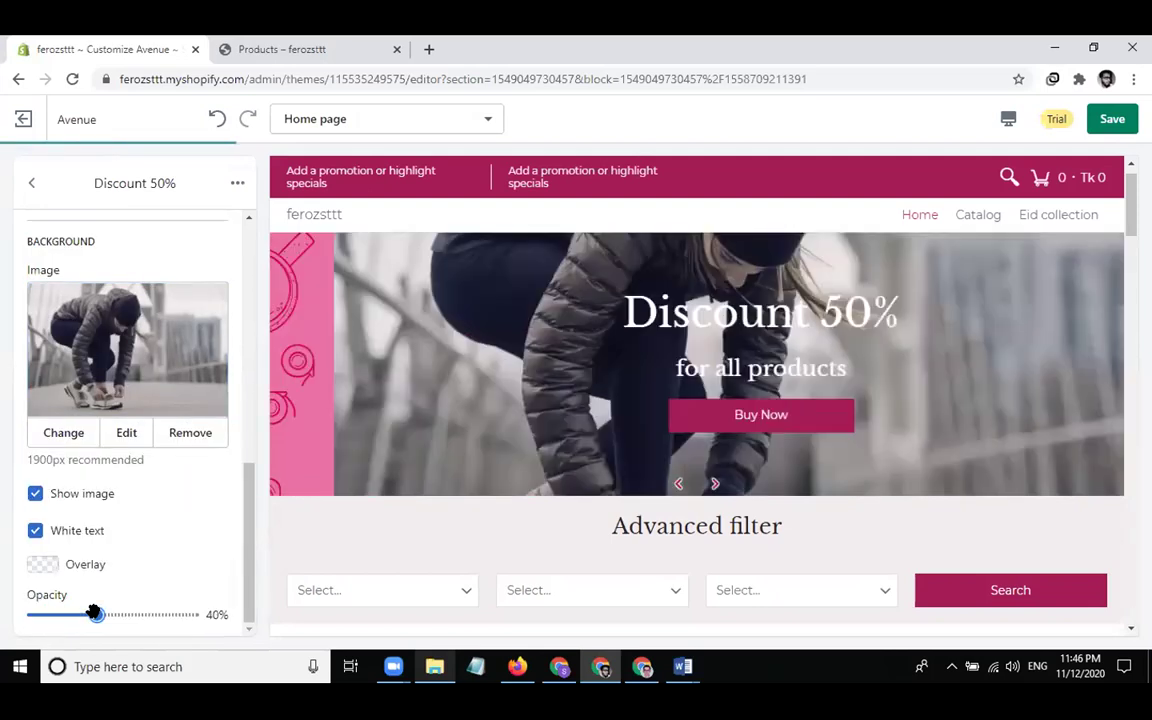
drag(93, 612, 119, 612)
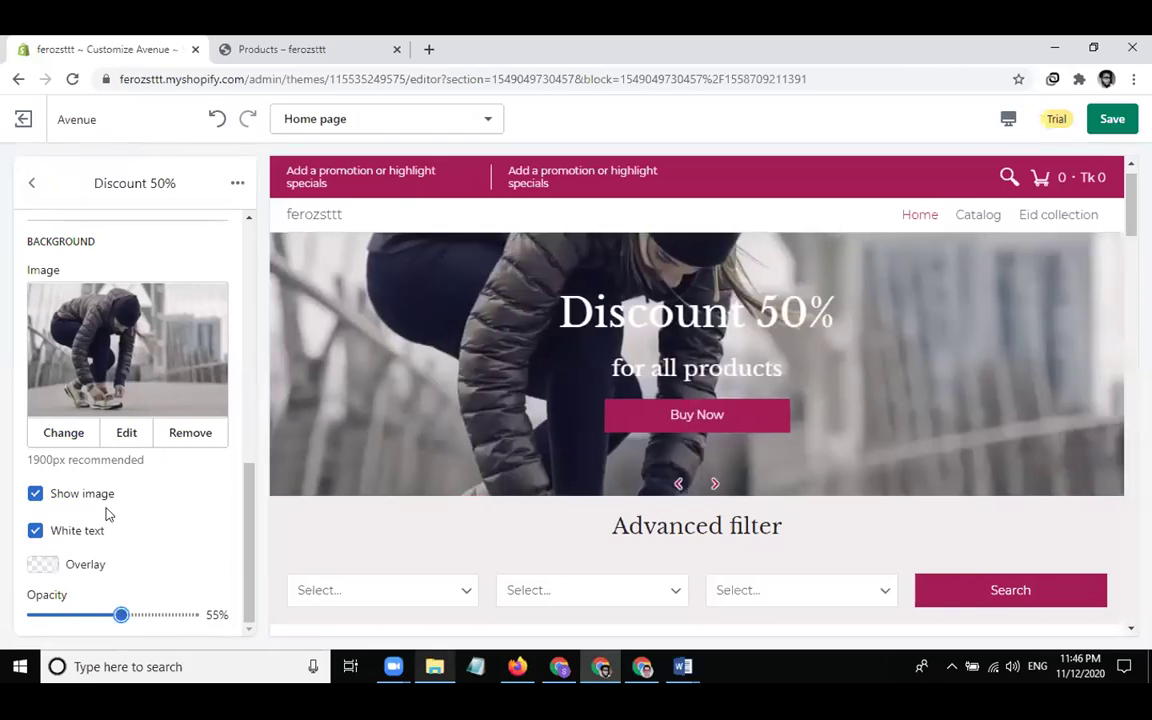
click(48, 562)
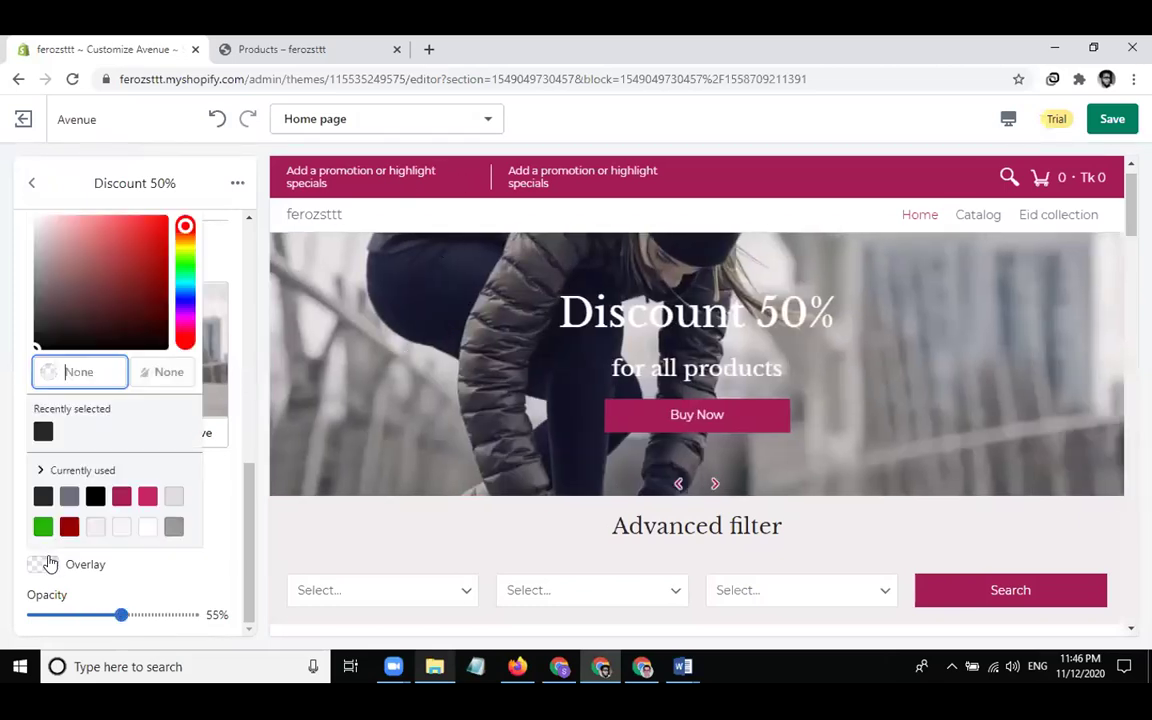
click(147, 497)
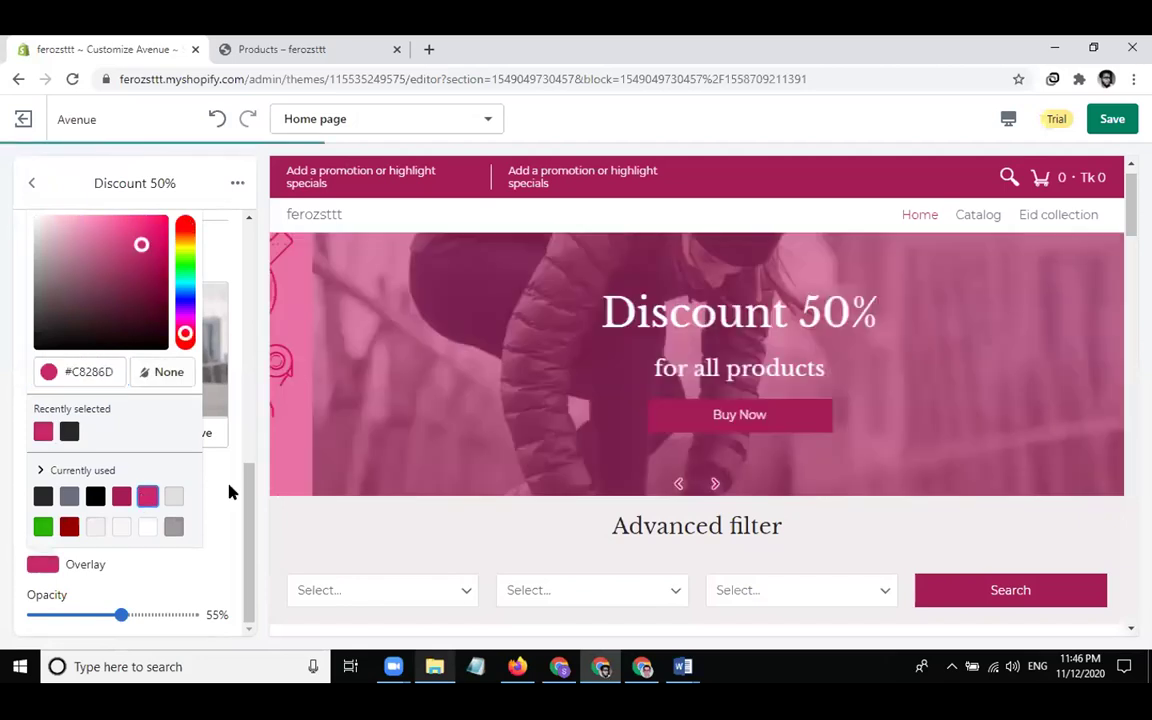
click(230, 491)
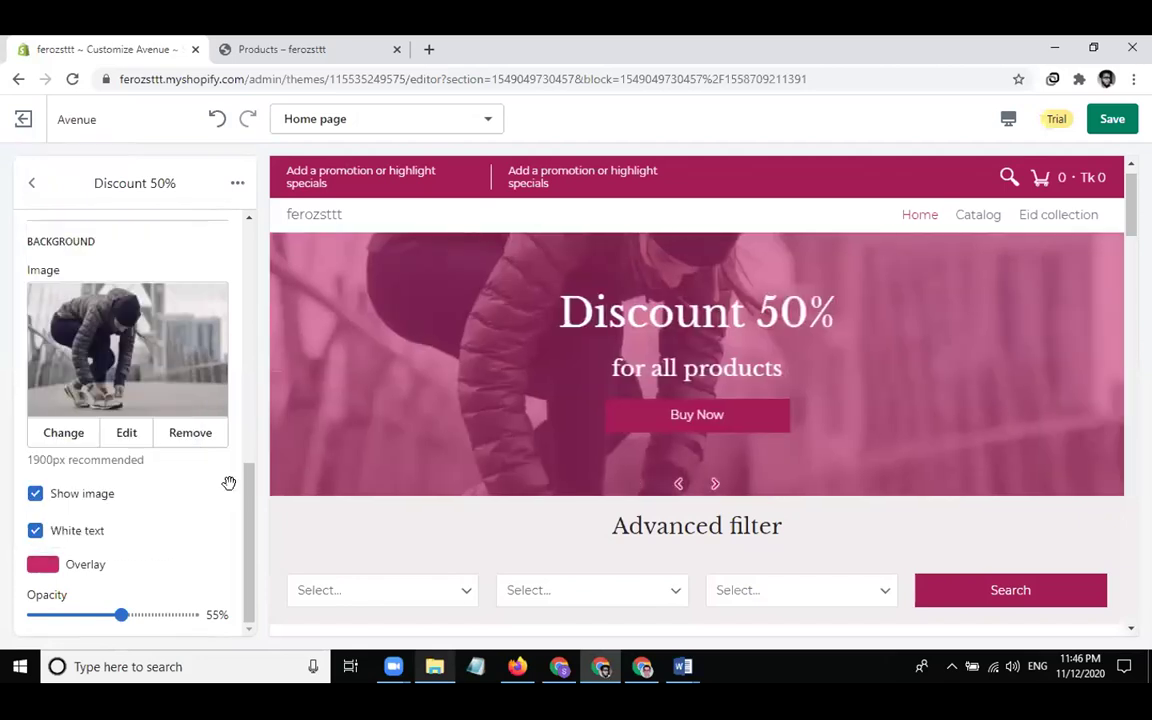
click(32, 183)
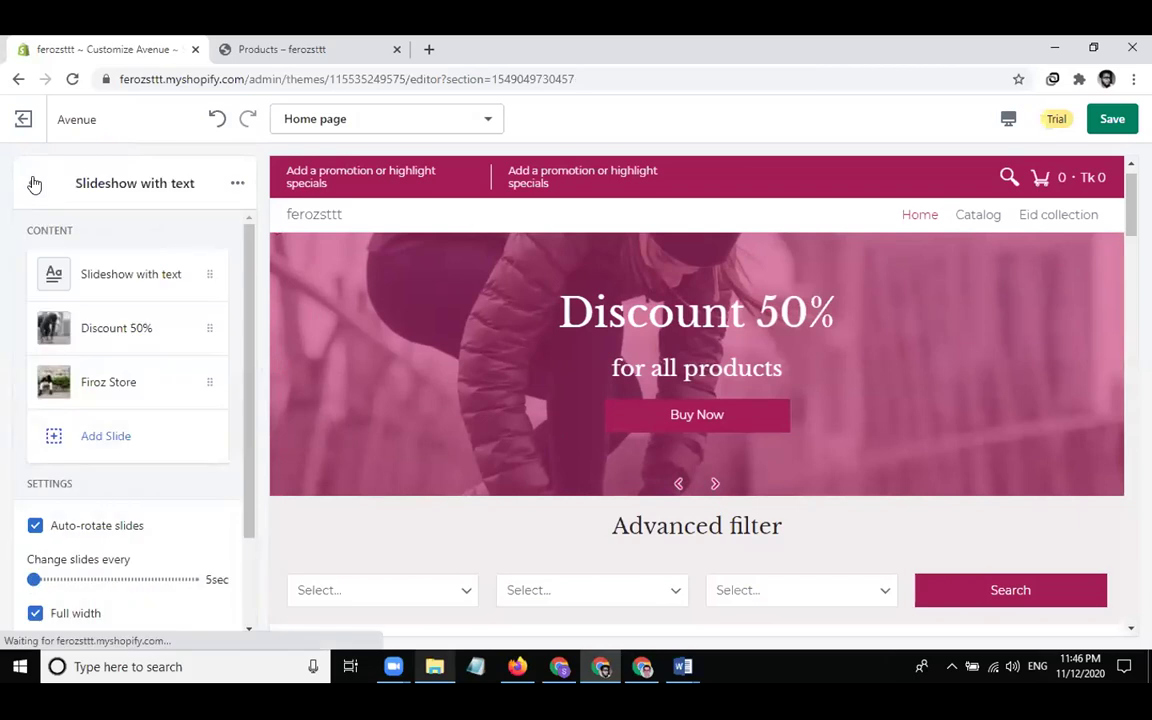
Review the Slideshow with text slide's settings and move it below Firoz Store
click(85, 277)
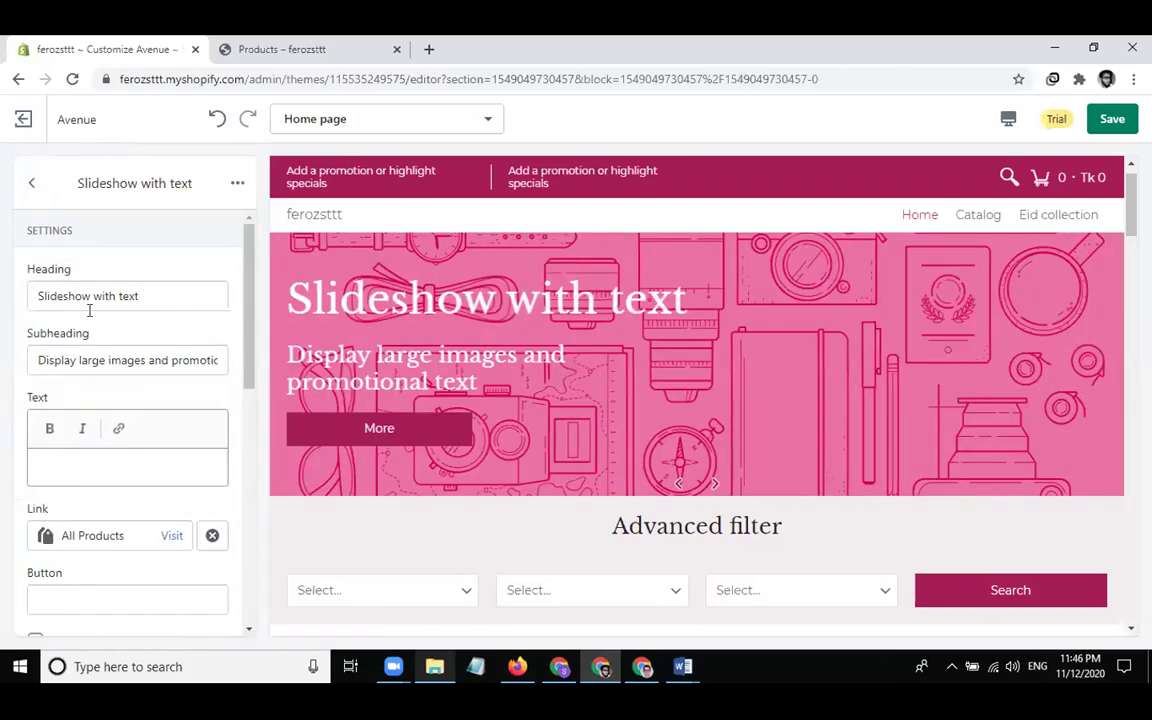
scroll(89, 310, down, 10)
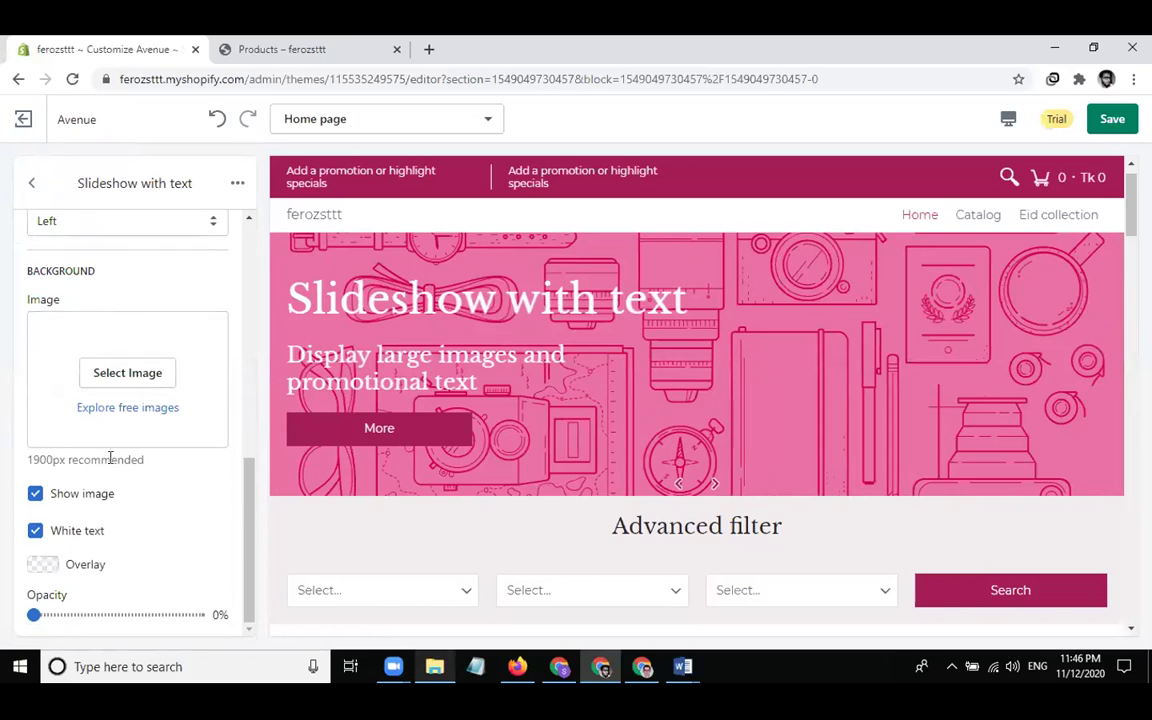
scroll(118, 540, up, 10)
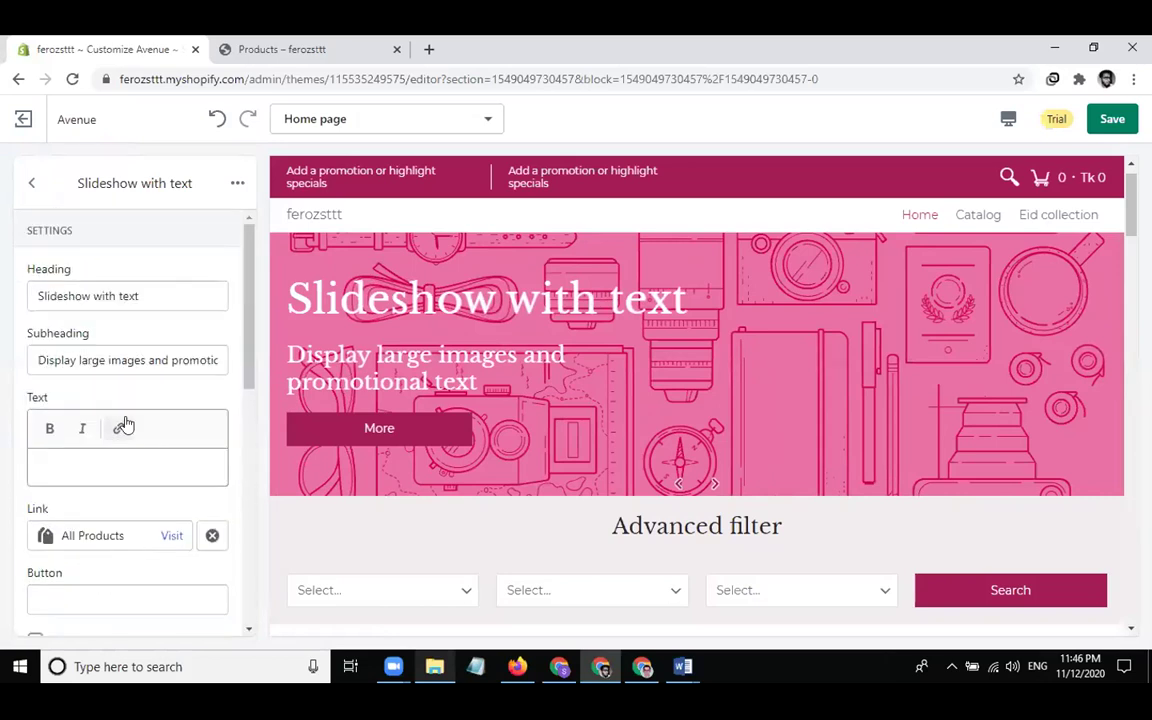
scroll(110, 380, down, 10)
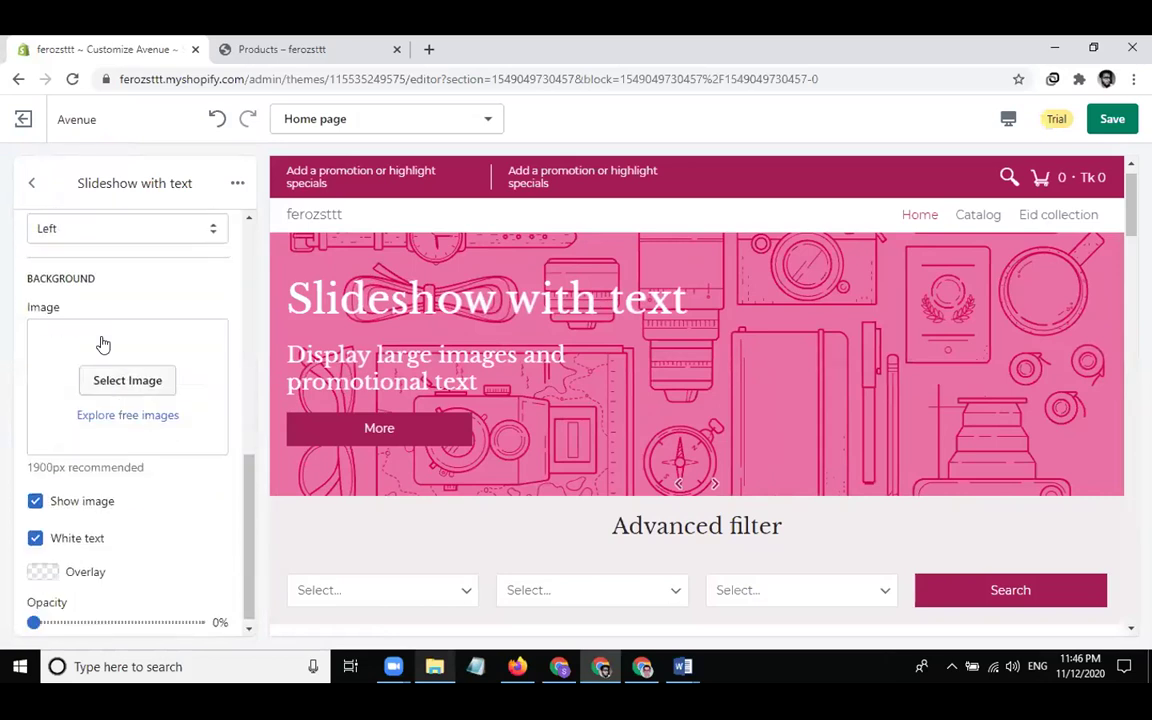
click(33, 183)
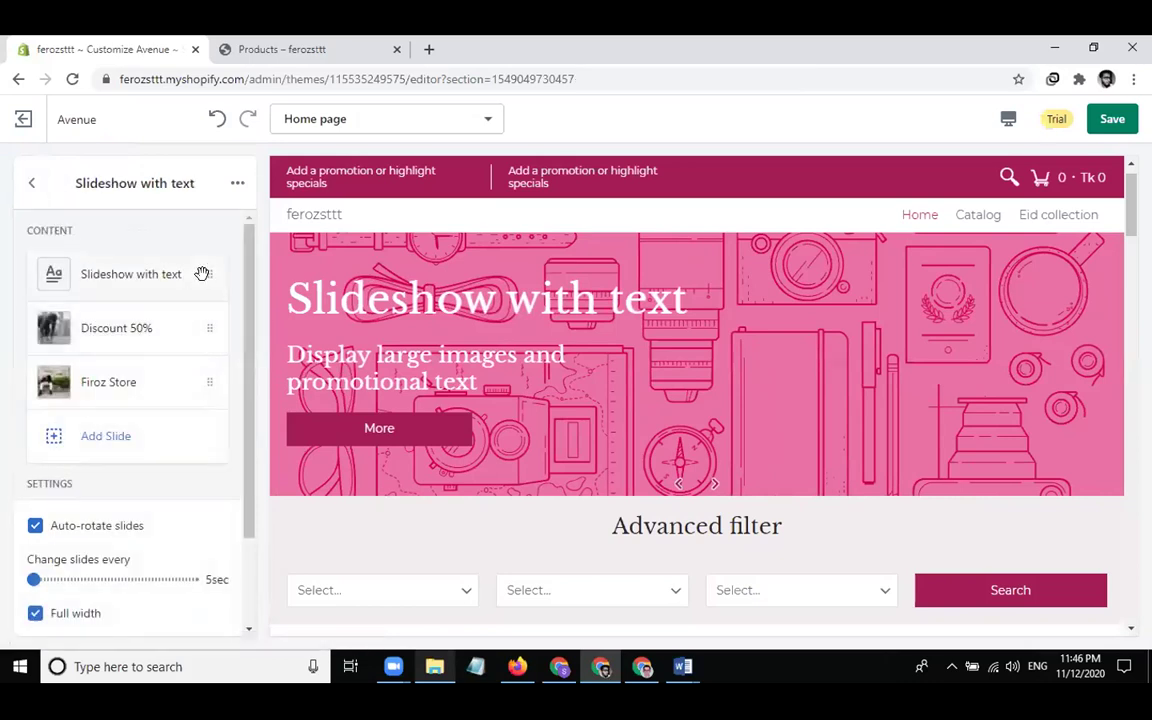
drag(156, 254, 159, 388)
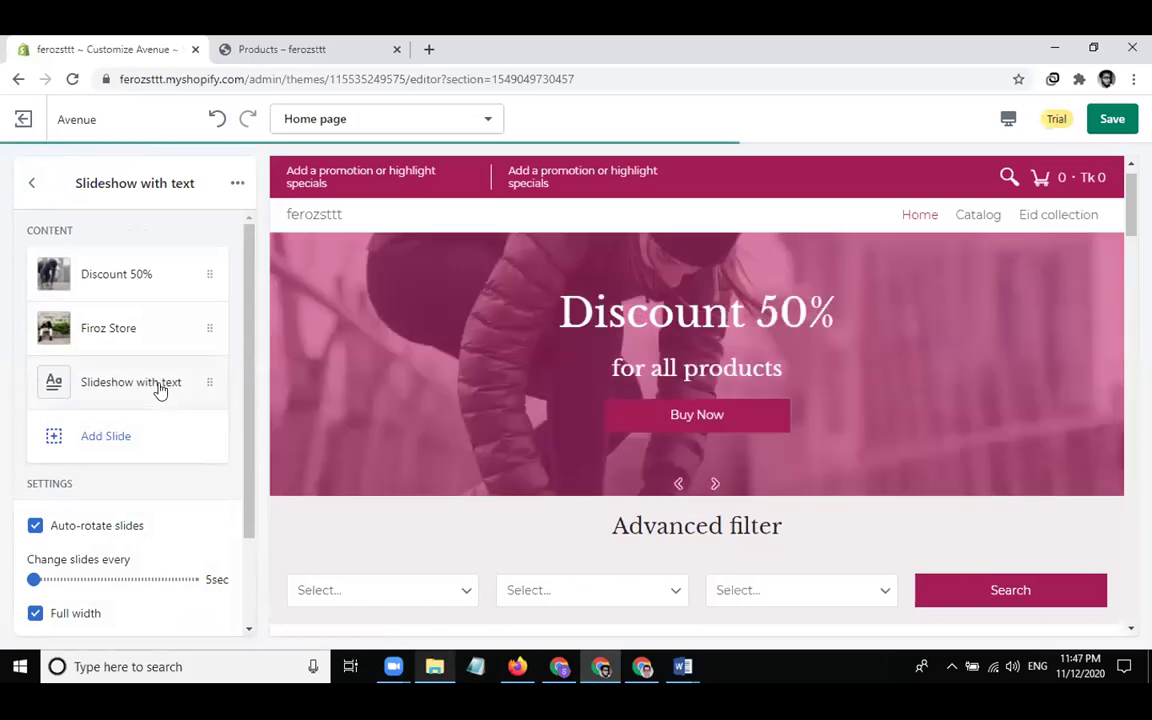
Change that slide's heading to 'black friday offer' and return to the slide list
click(159, 386)
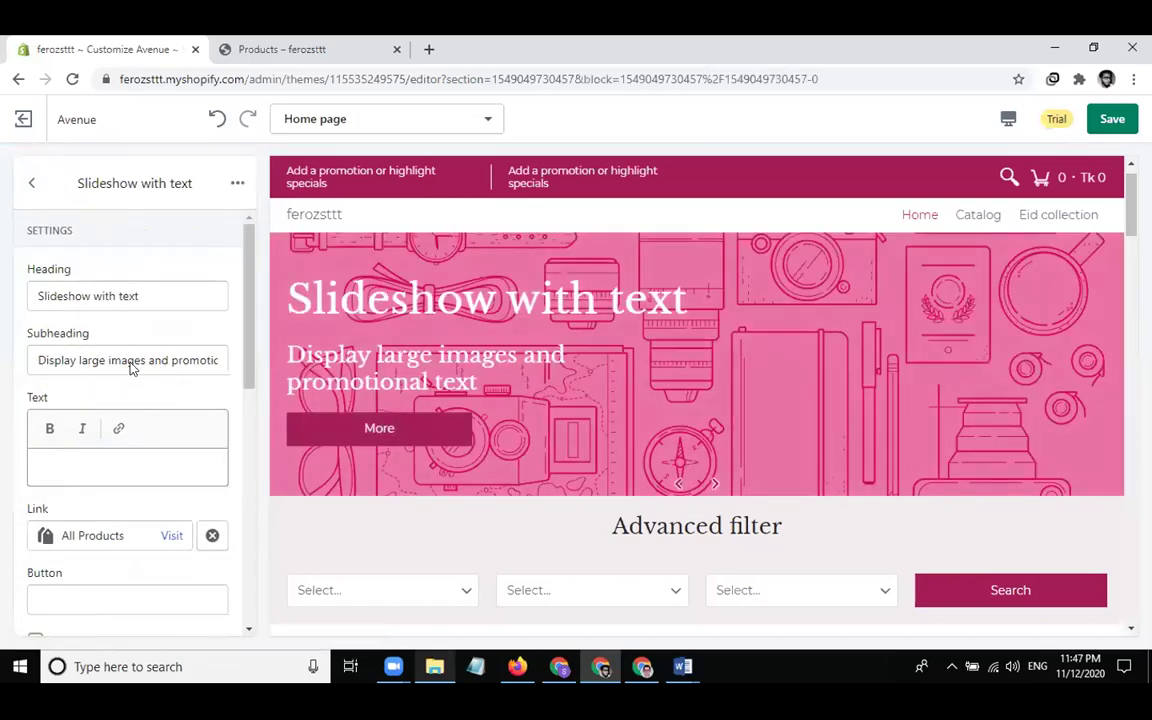
scroll(147, 360, down, 6)
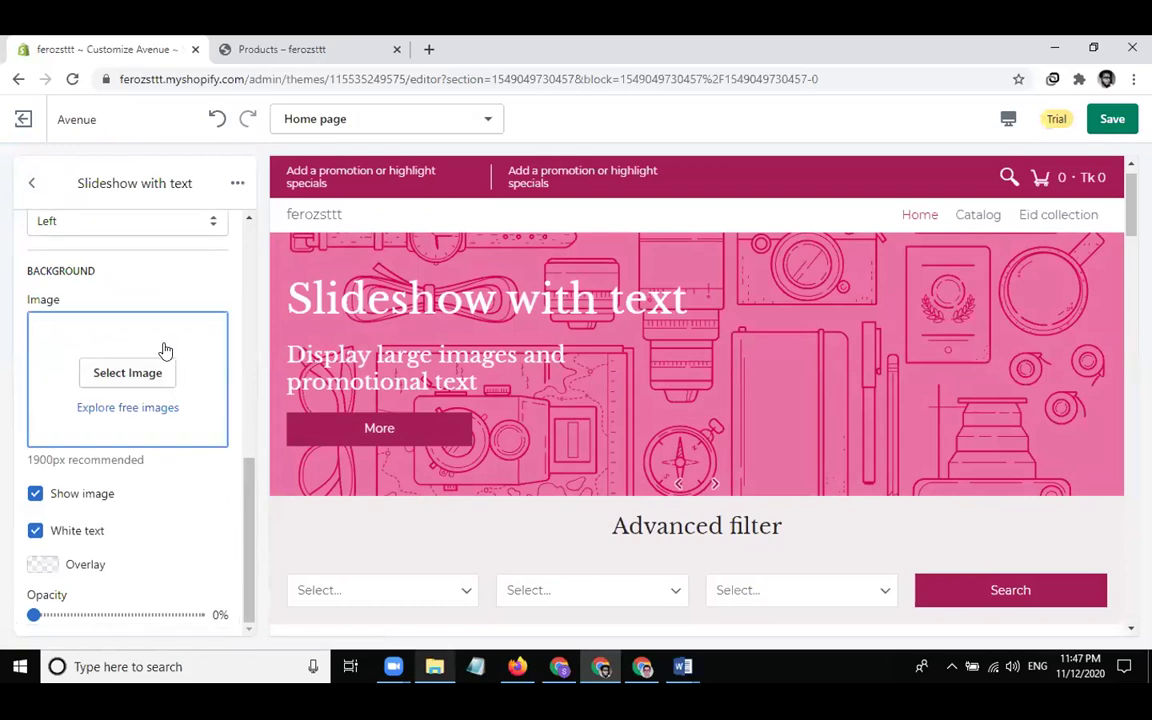
scroll(166, 350, up, 6)
click(185, 302)
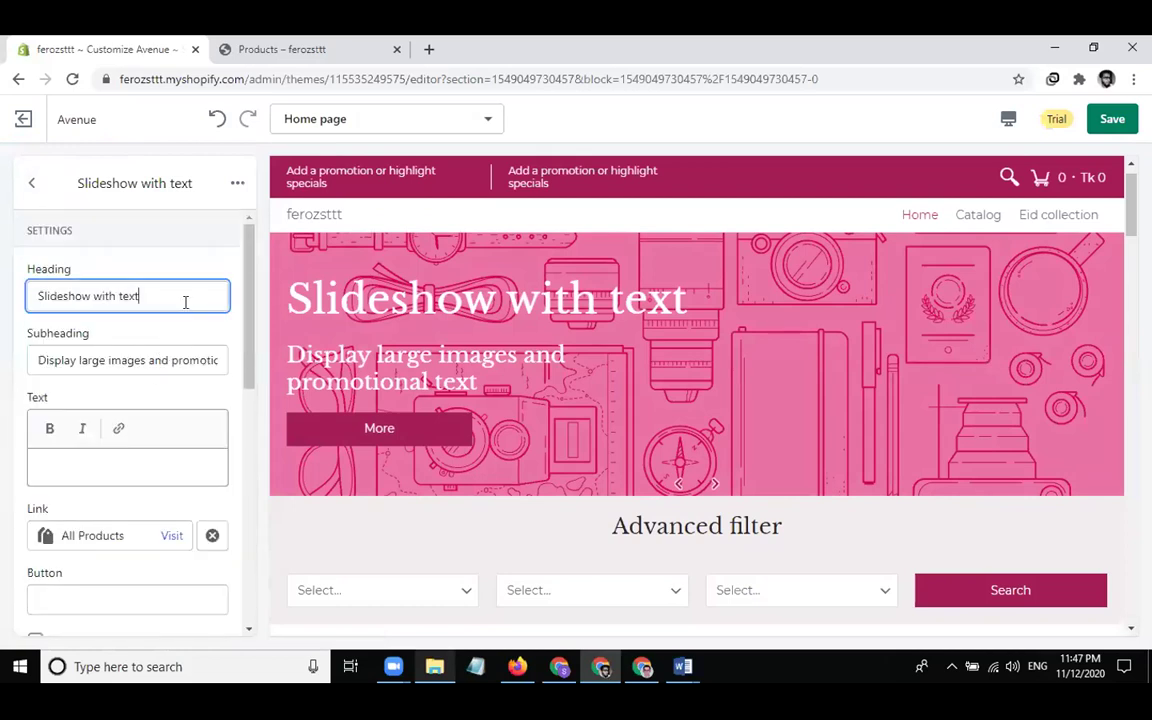
key(ctrl+a)
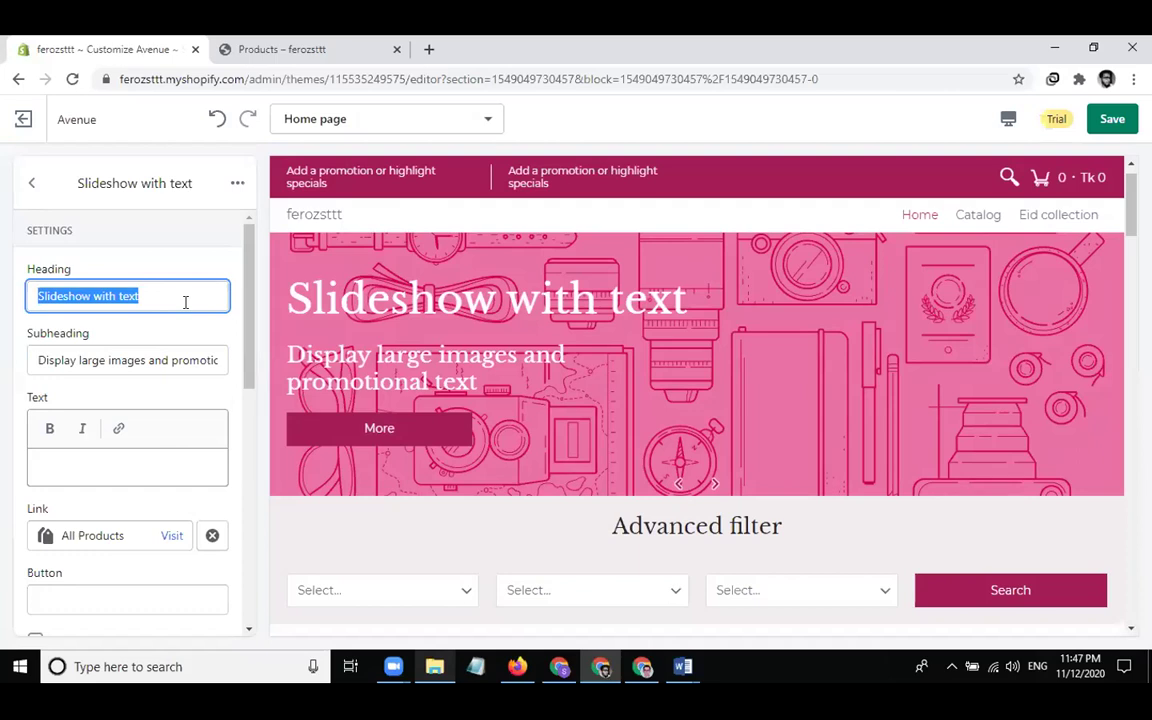
text(black frid)
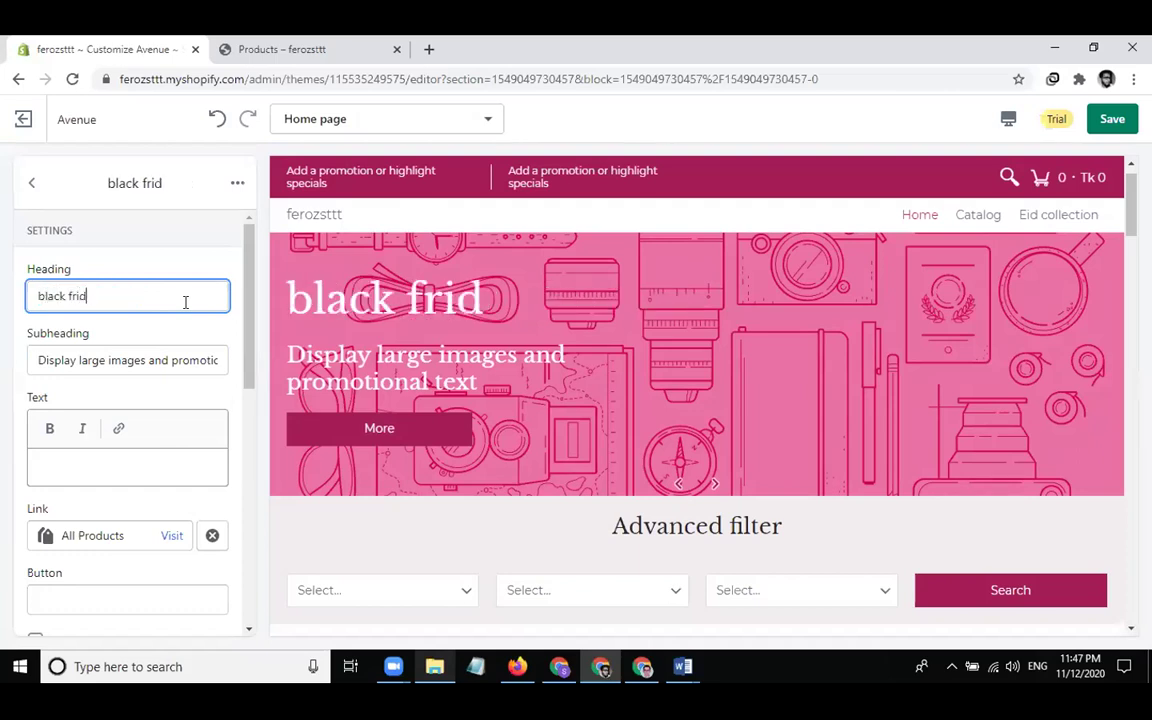
text(ay offer)
click(222, 346)
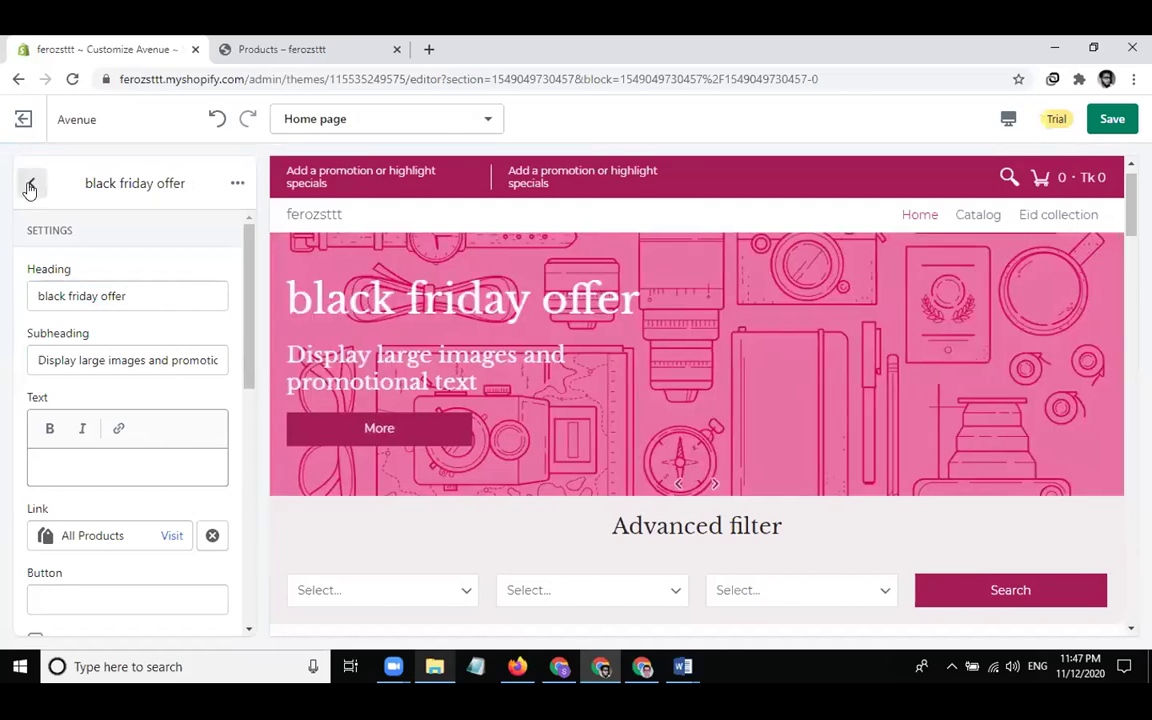
click(30, 184)
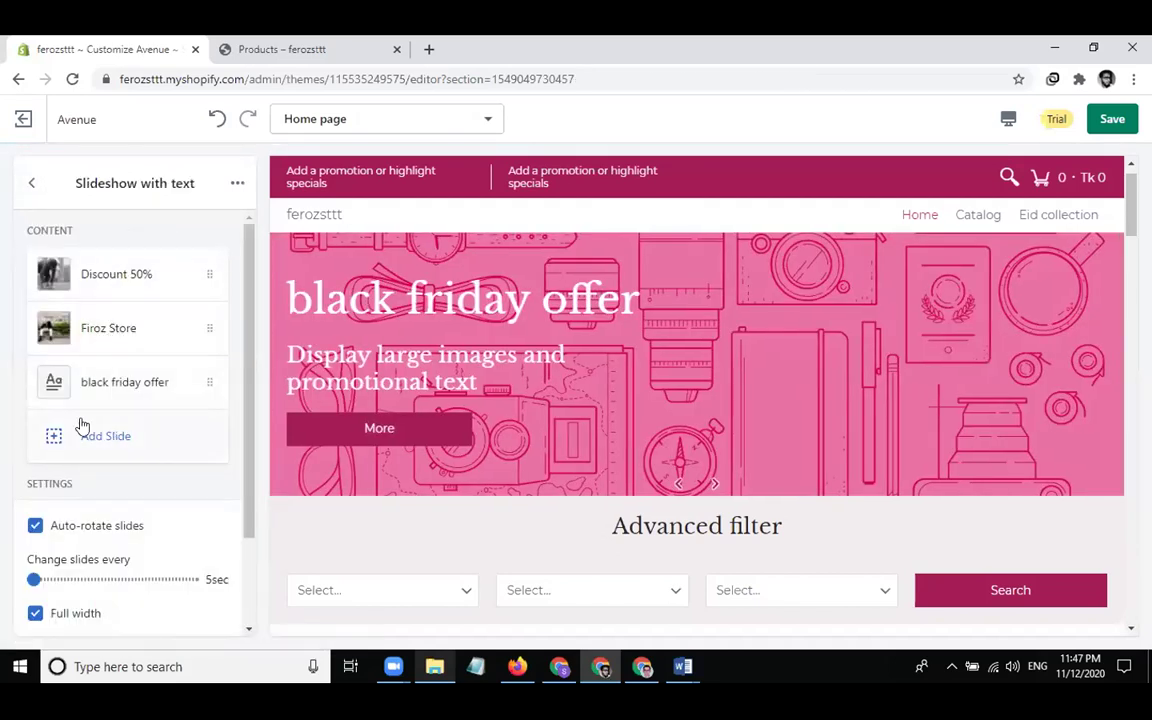
Step the slideshow preview back to the Discount 50% slide
click(31, 182)
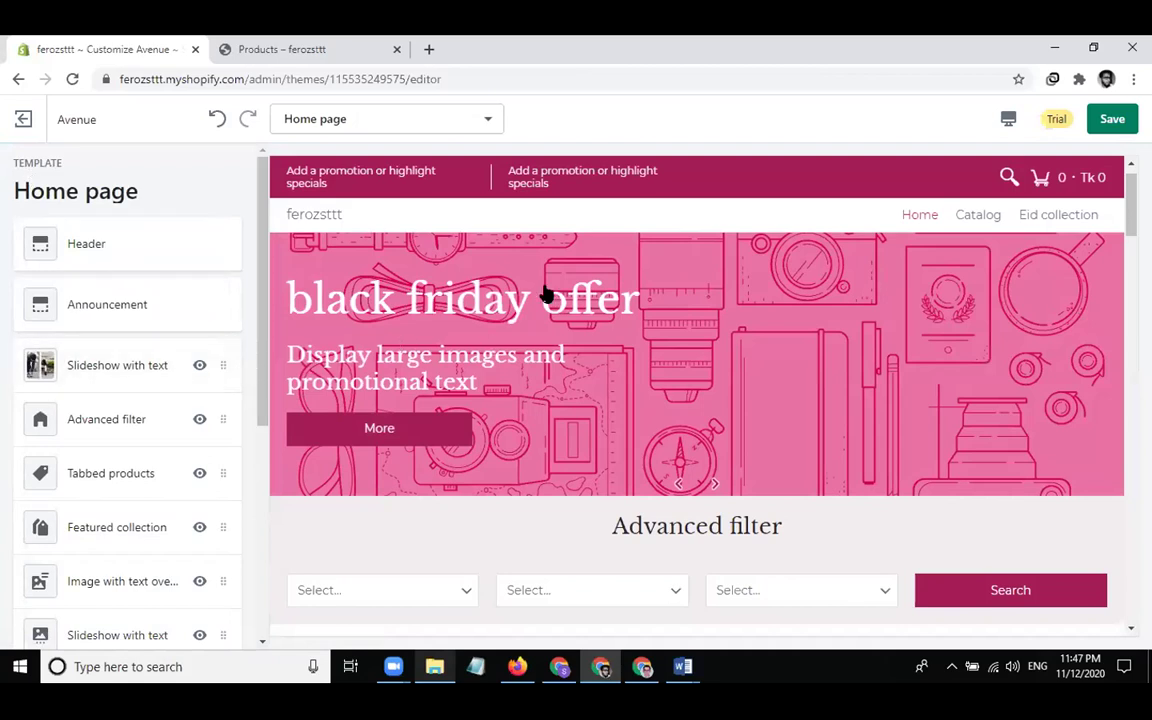
click(678, 485)
click(678, 485)
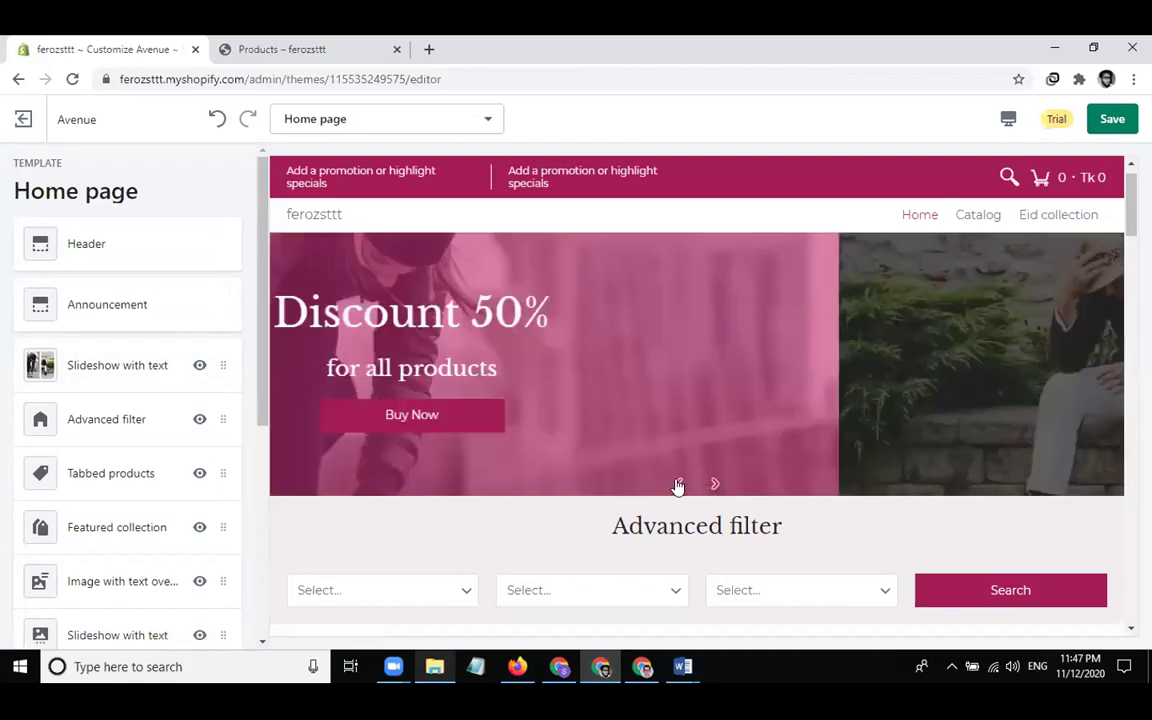
Try the Advanced filter's three preview dropdowns, choosing Option 1 in the second one
click(120, 421)
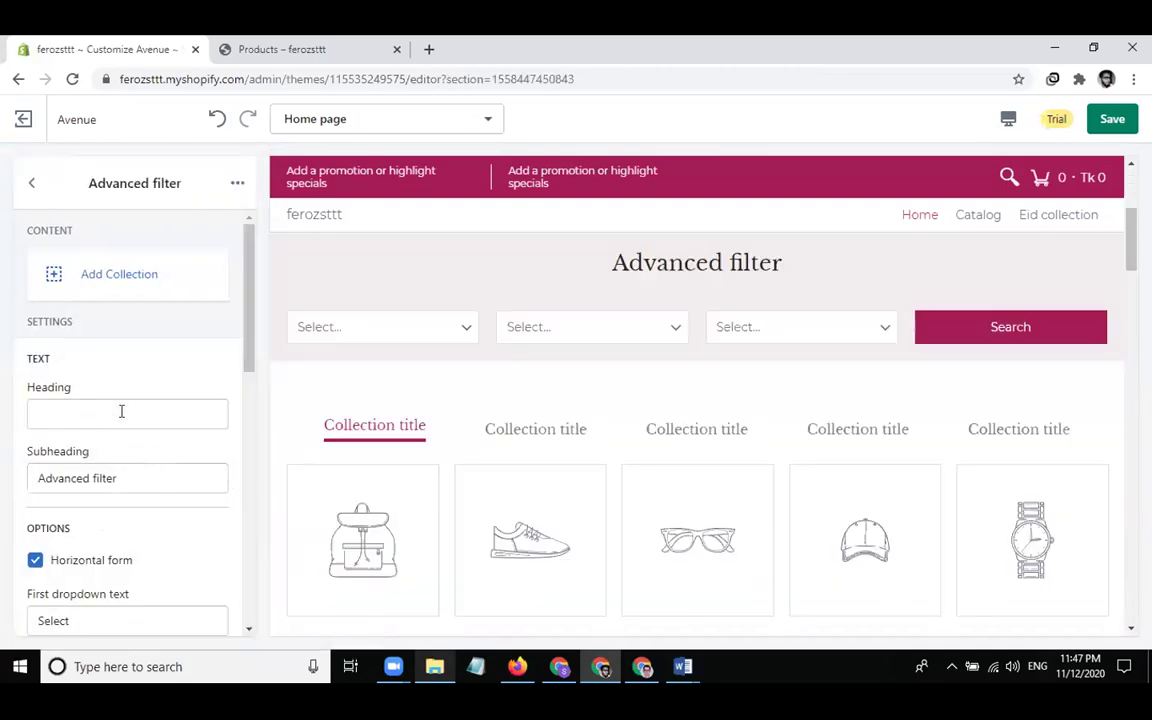
click(403, 331)
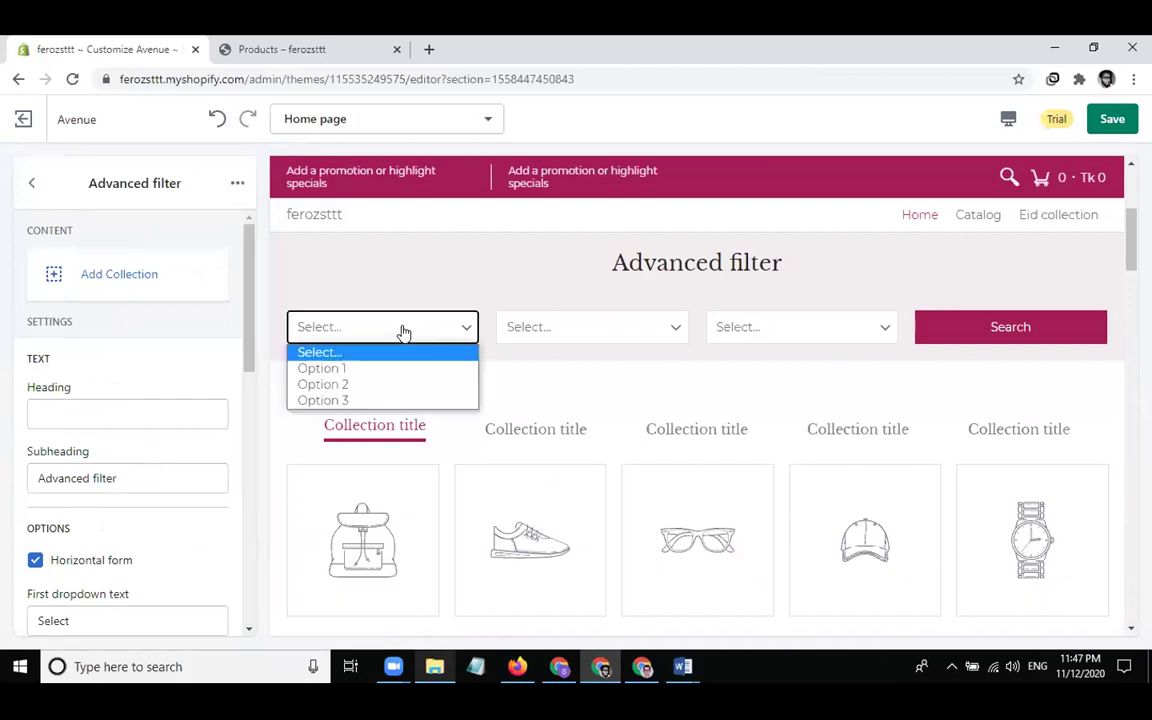
click(586, 329)
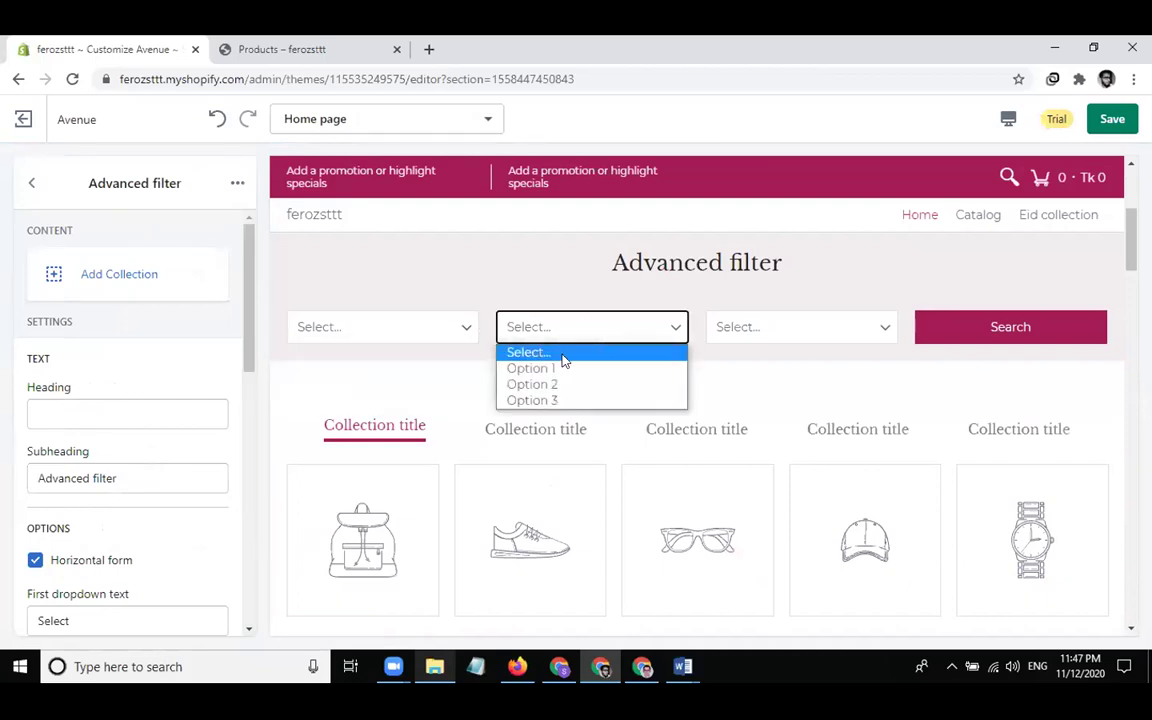
click(561, 368)
click(740, 328)
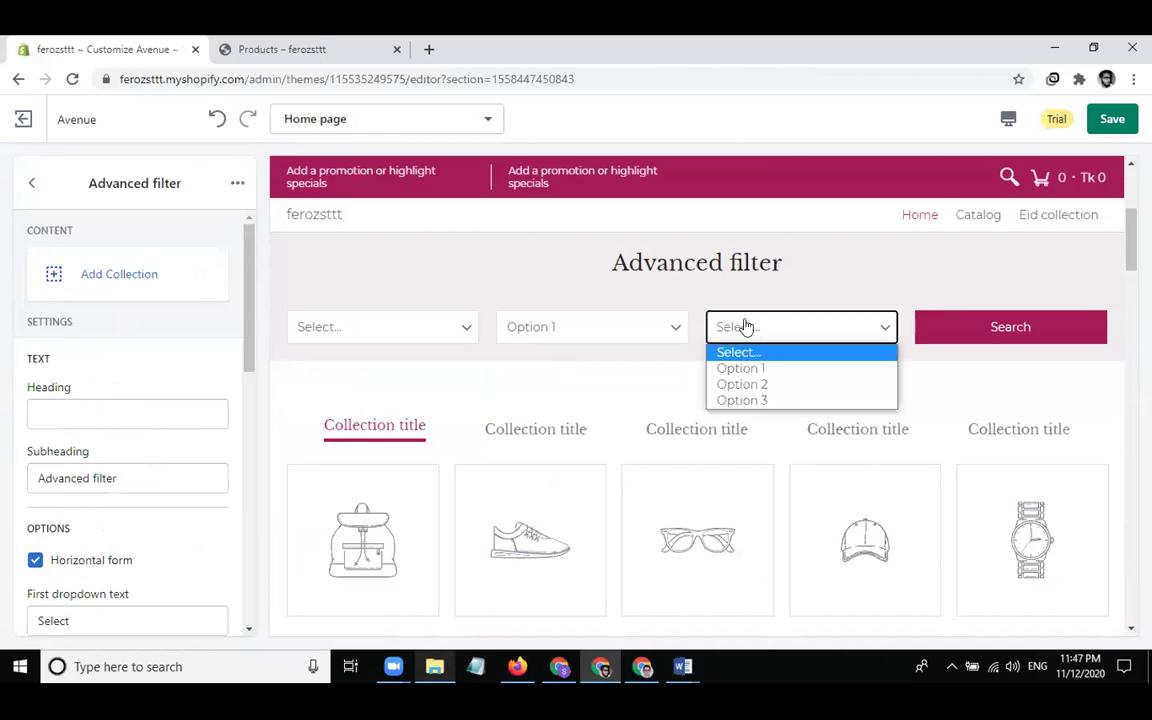
click(149, 386)
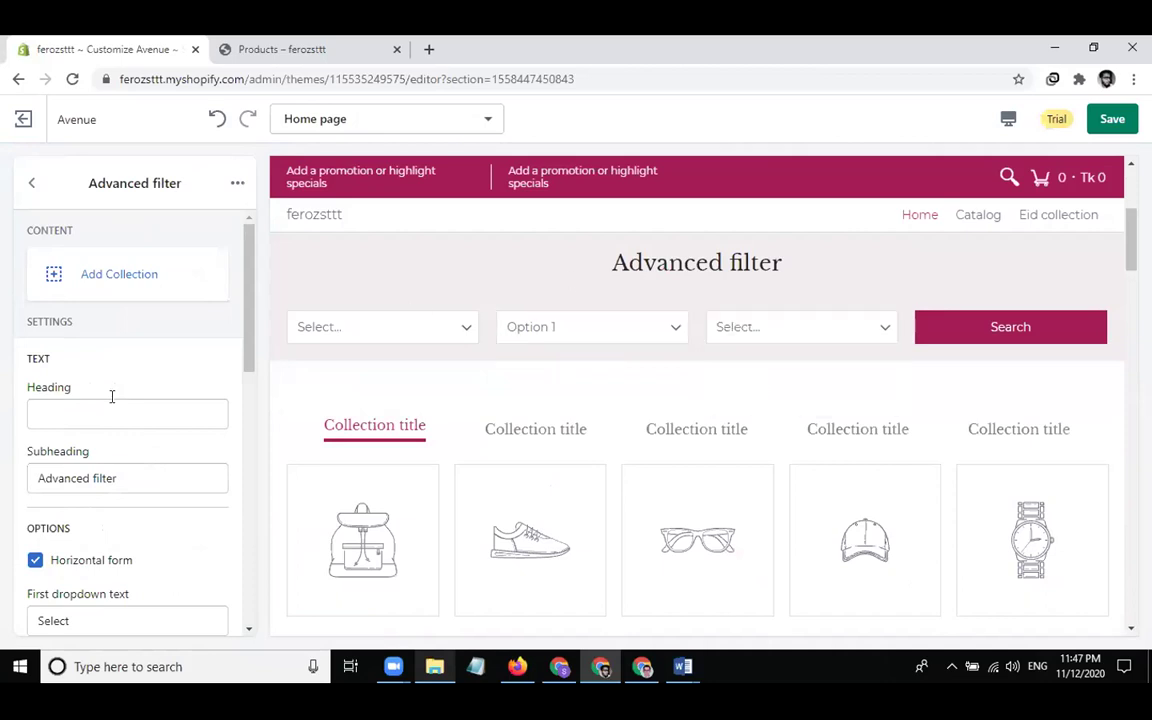
scroll(112, 397, down, 2)
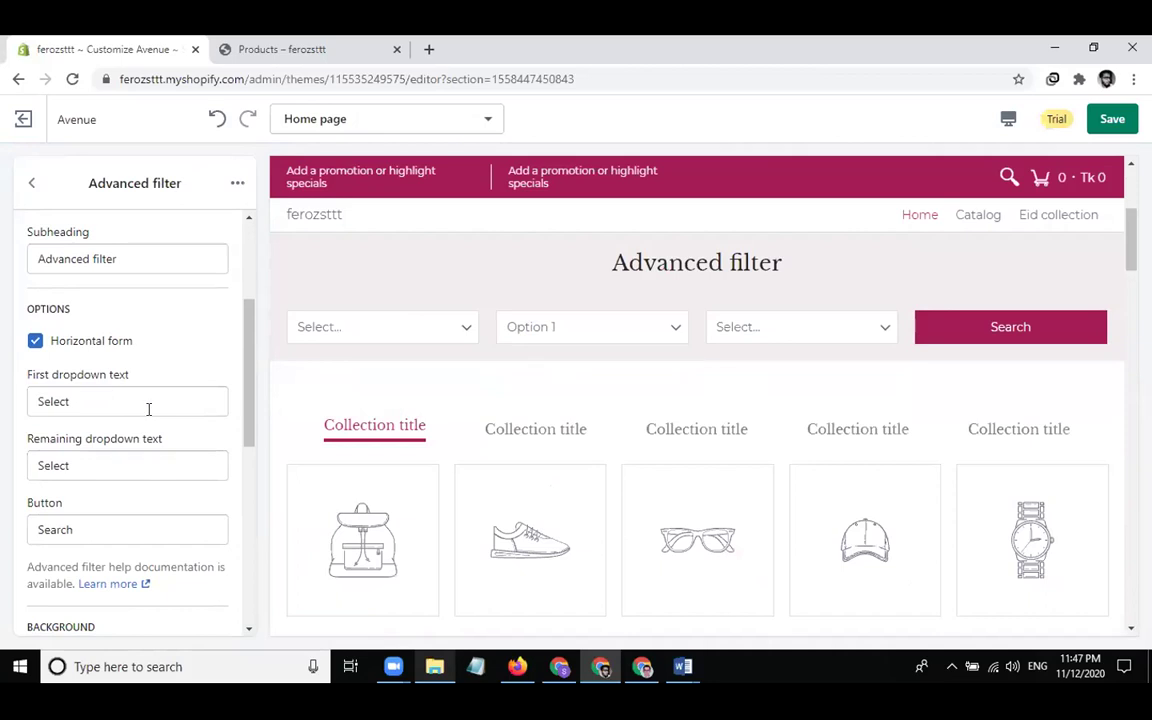
scroll(148, 409, down, 2)
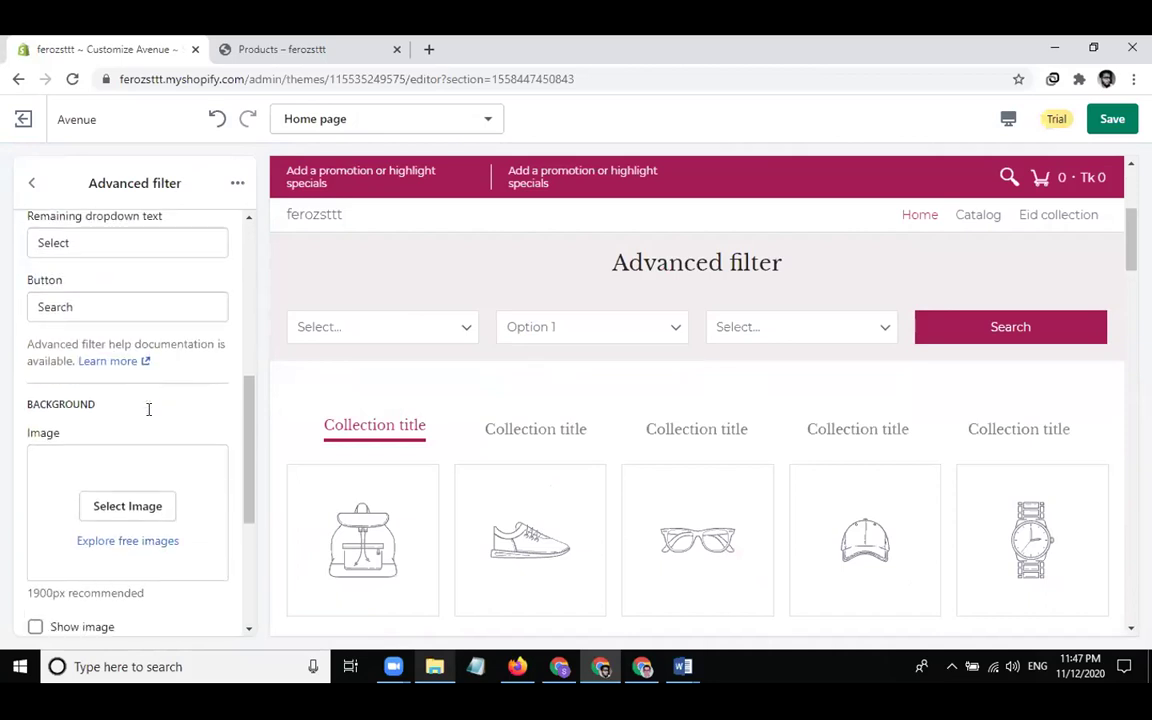
scroll(148, 405, up, 4)
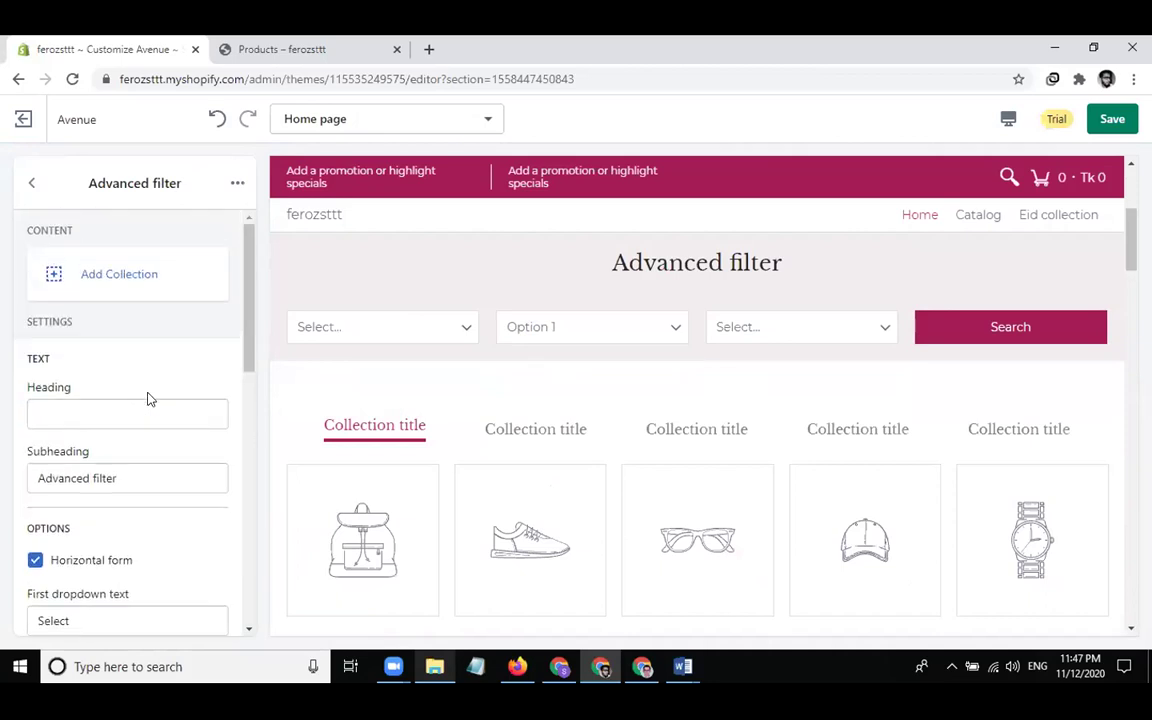
click(31, 183)
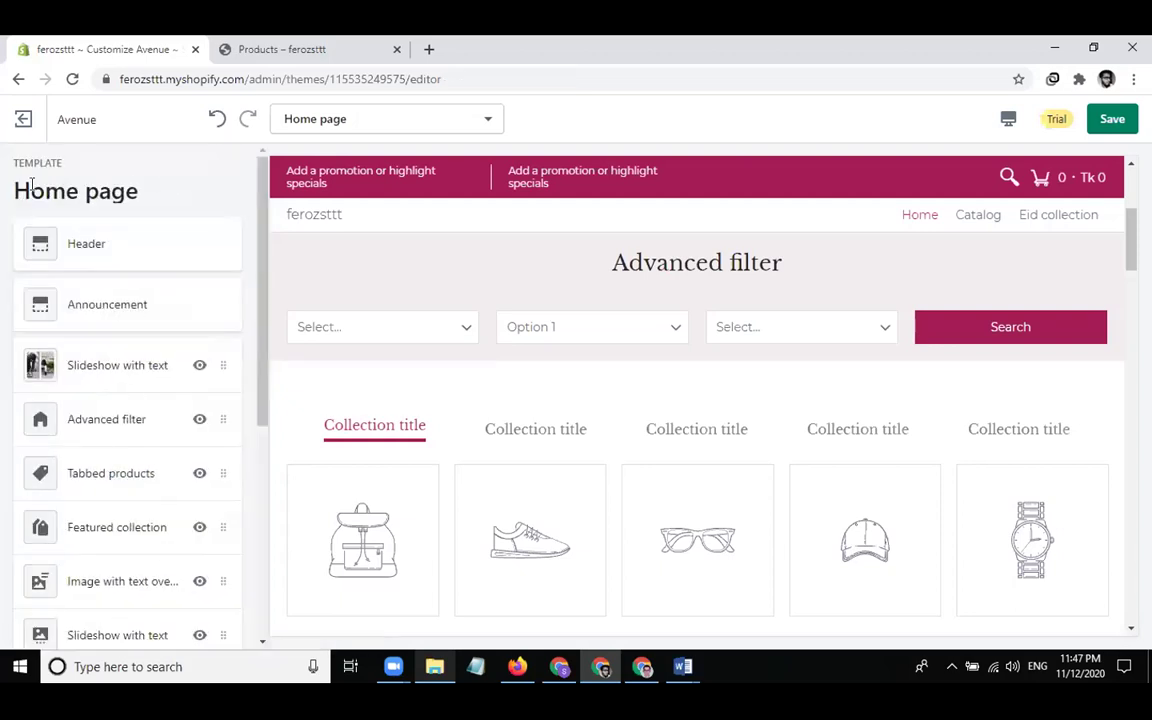
click(150, 416)
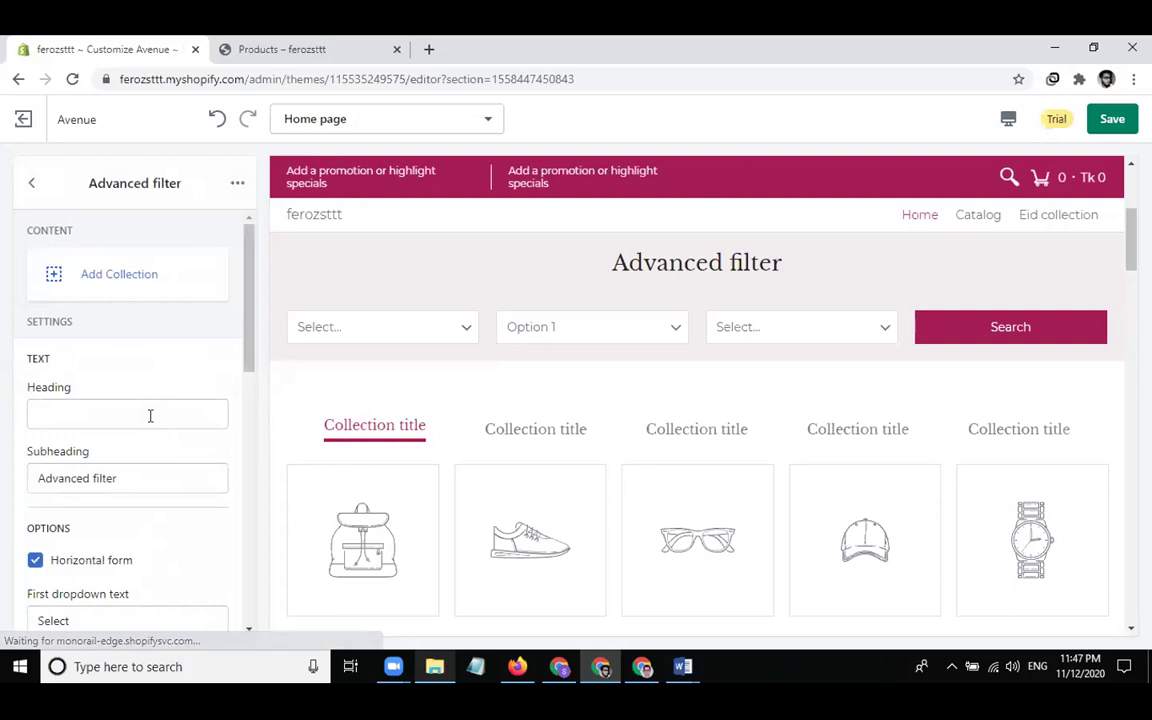
click(31, 183)
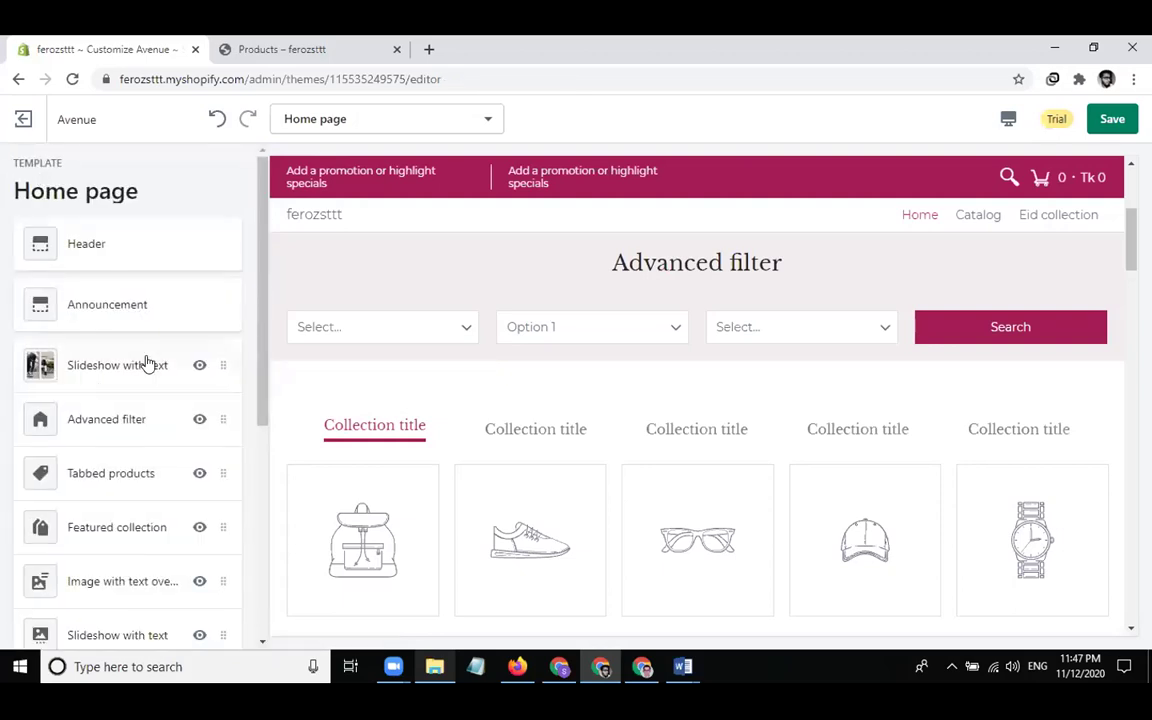
Hide the Advanced filter section and set the first Tabbed products tab to Eid collection
click(199, 421)
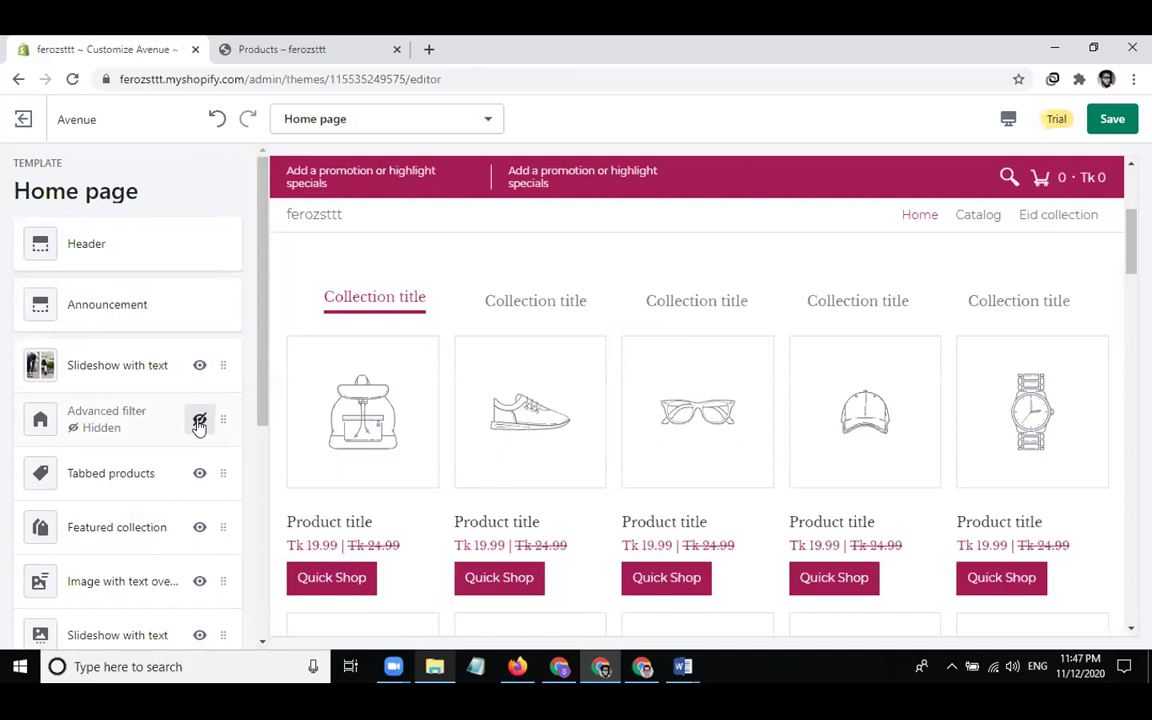
click(110, 473)
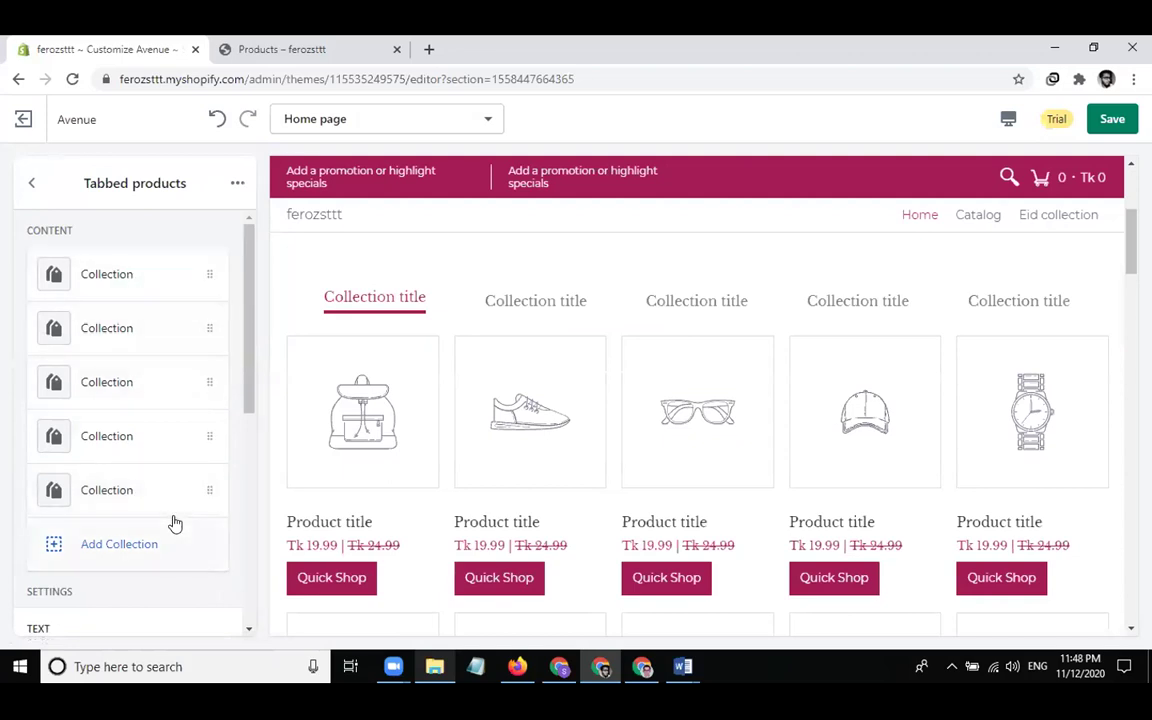
click(158, 279)
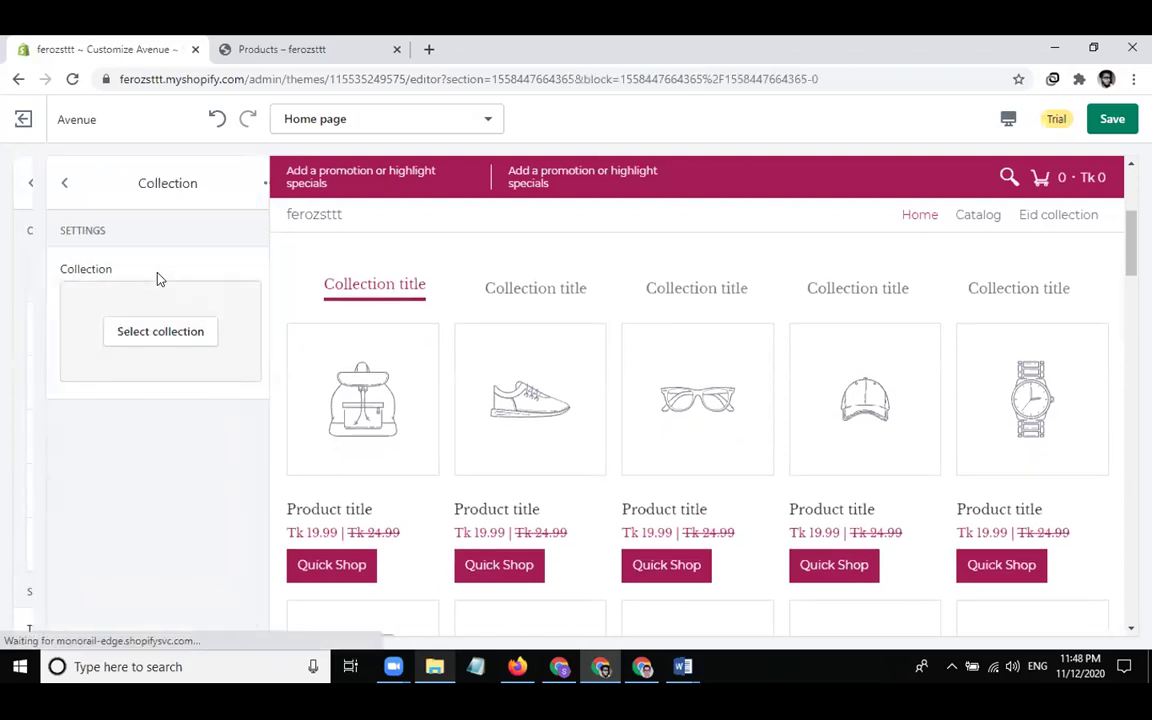
click(133, 328)
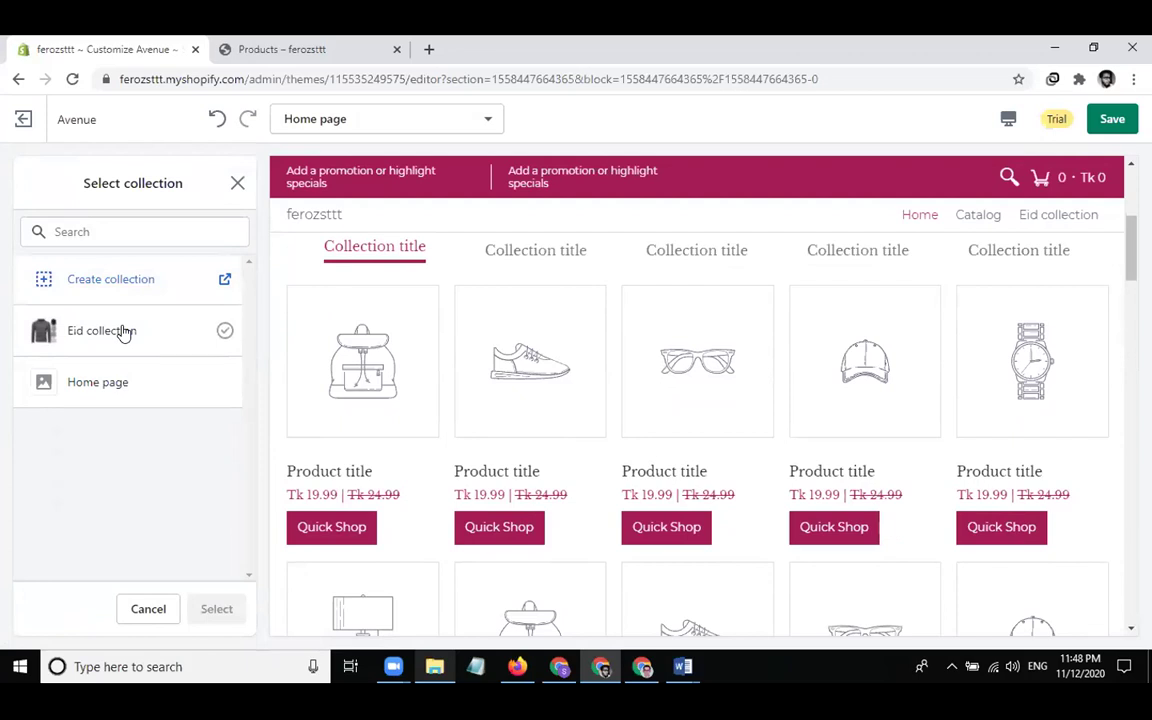
click(123, 334)
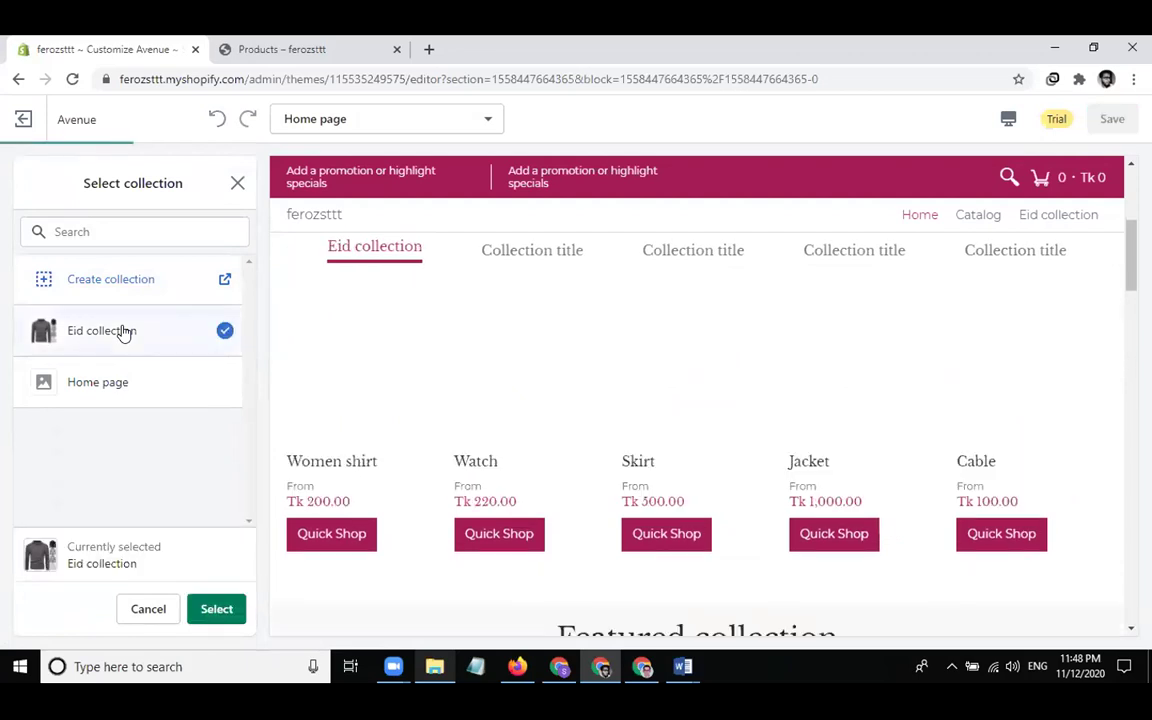
click(217, 607)
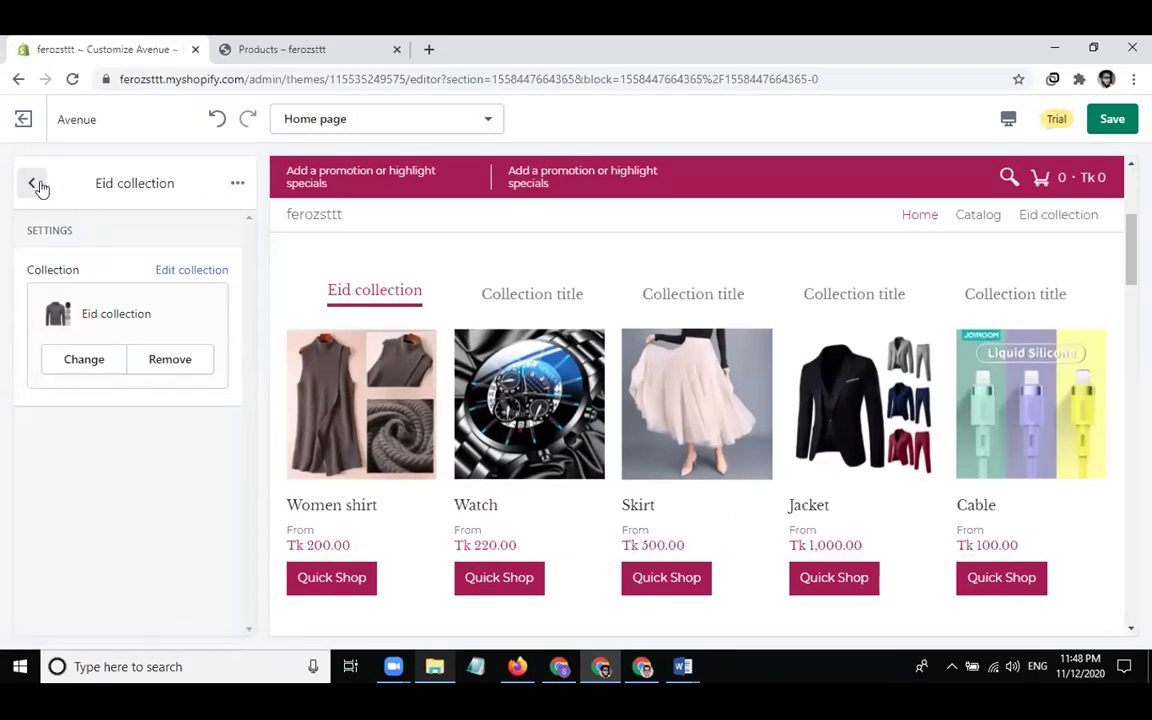
click(35, 185)
Remove the four empty collection tabs so only the Eid collection tab remains
click(112, 329)
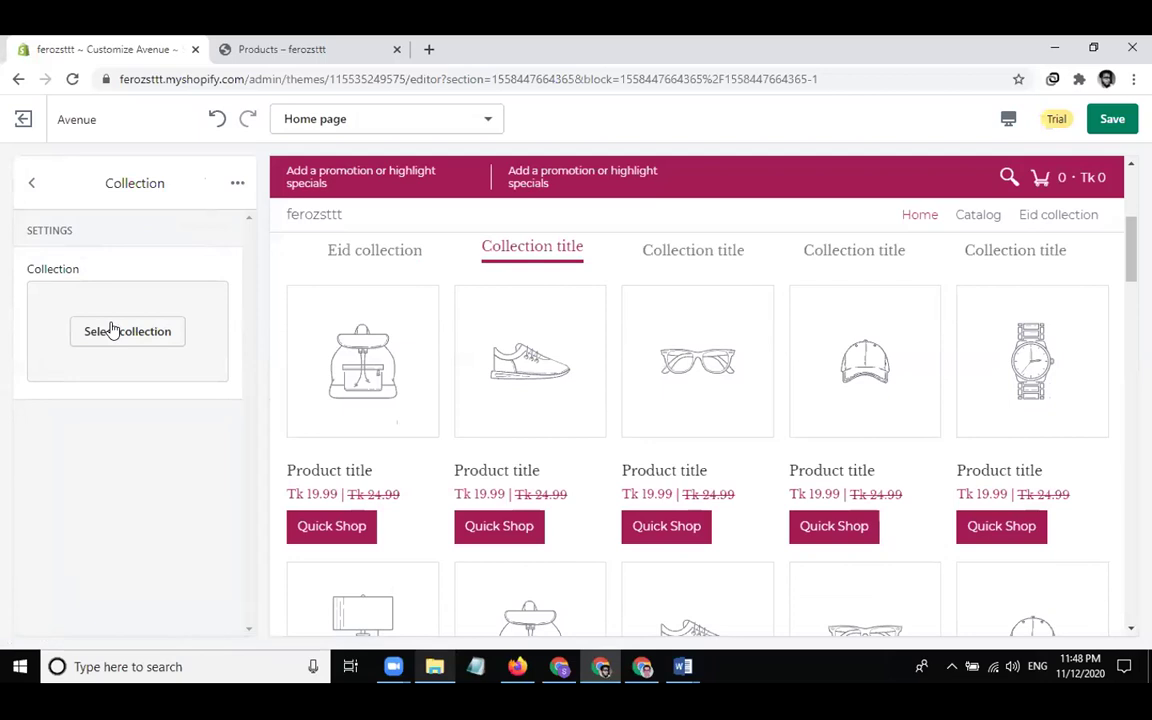
click(237, 183)
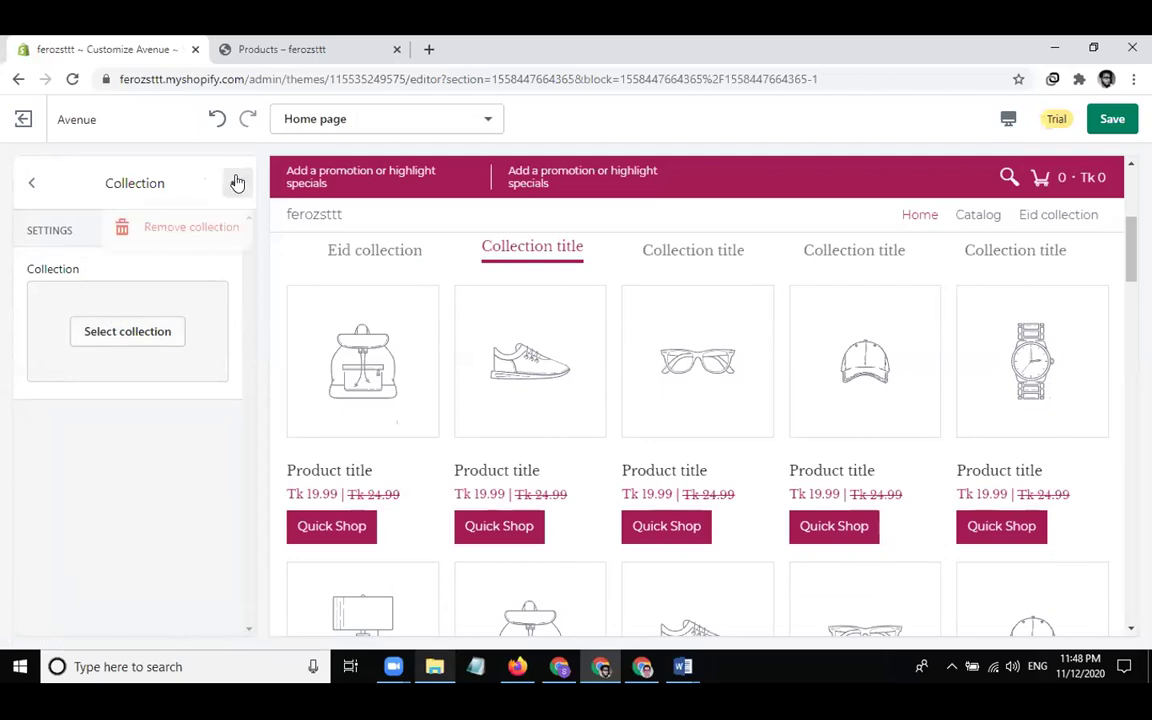
click(189, 230)
click(165, 327)
click(237, 182)
click(204, 226)
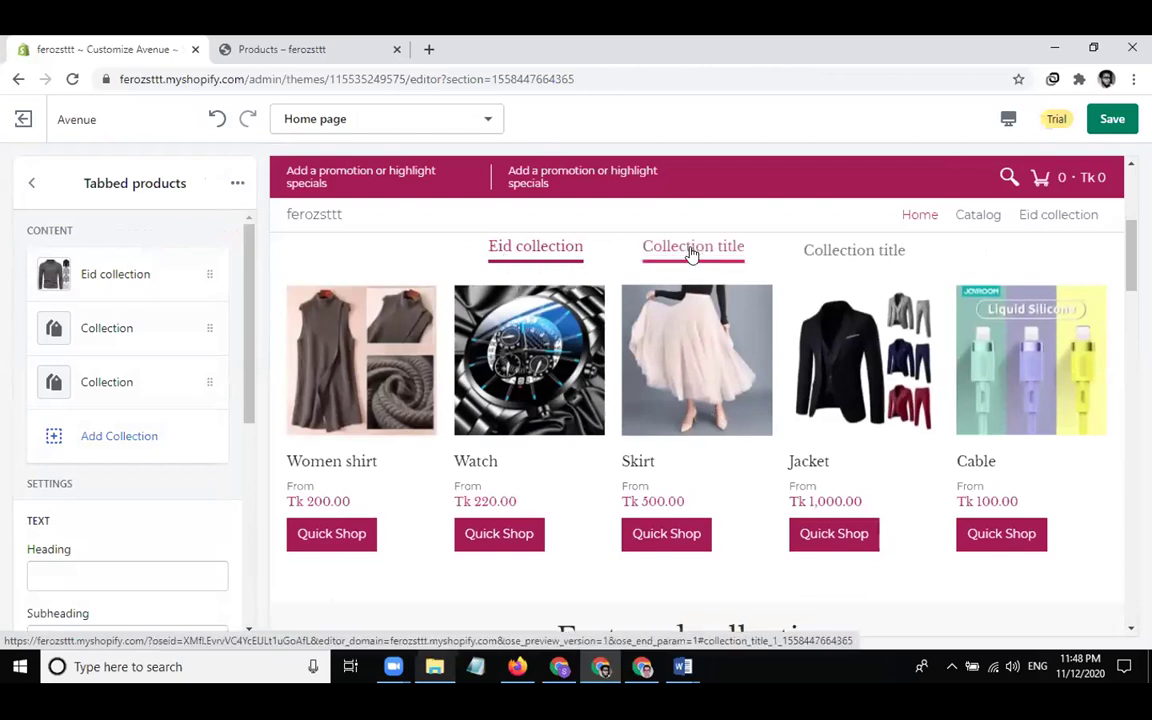
click(107, 329)
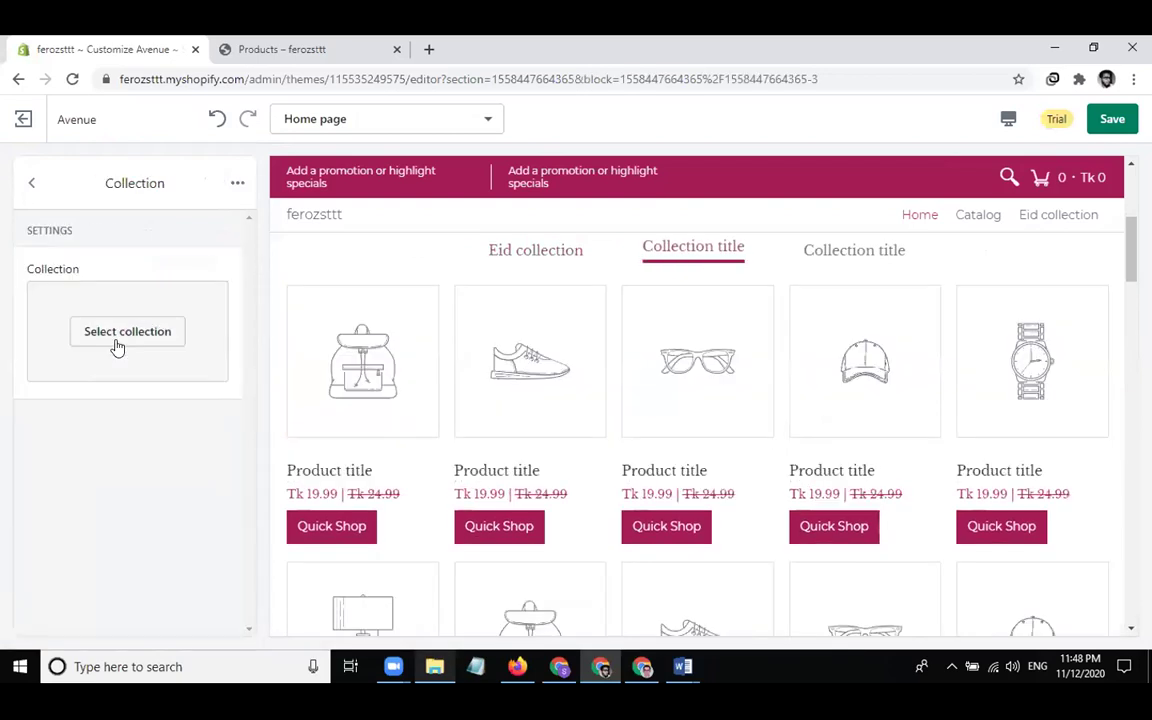
click(153, 331)
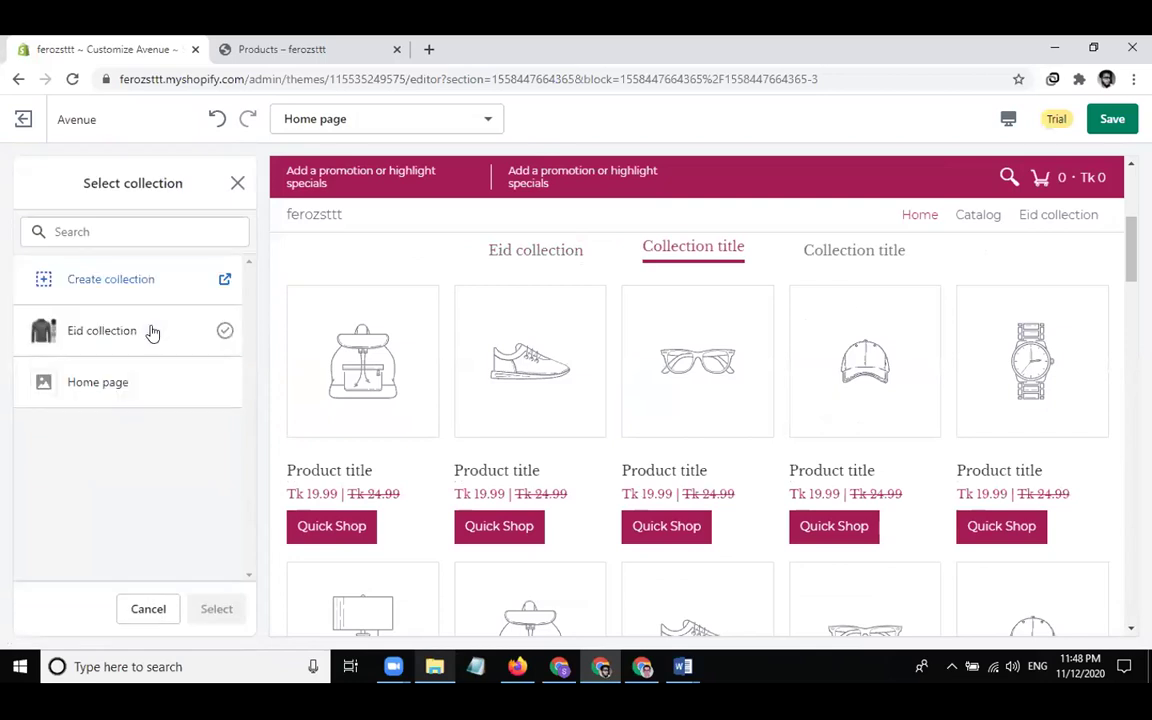
click(109, 385)
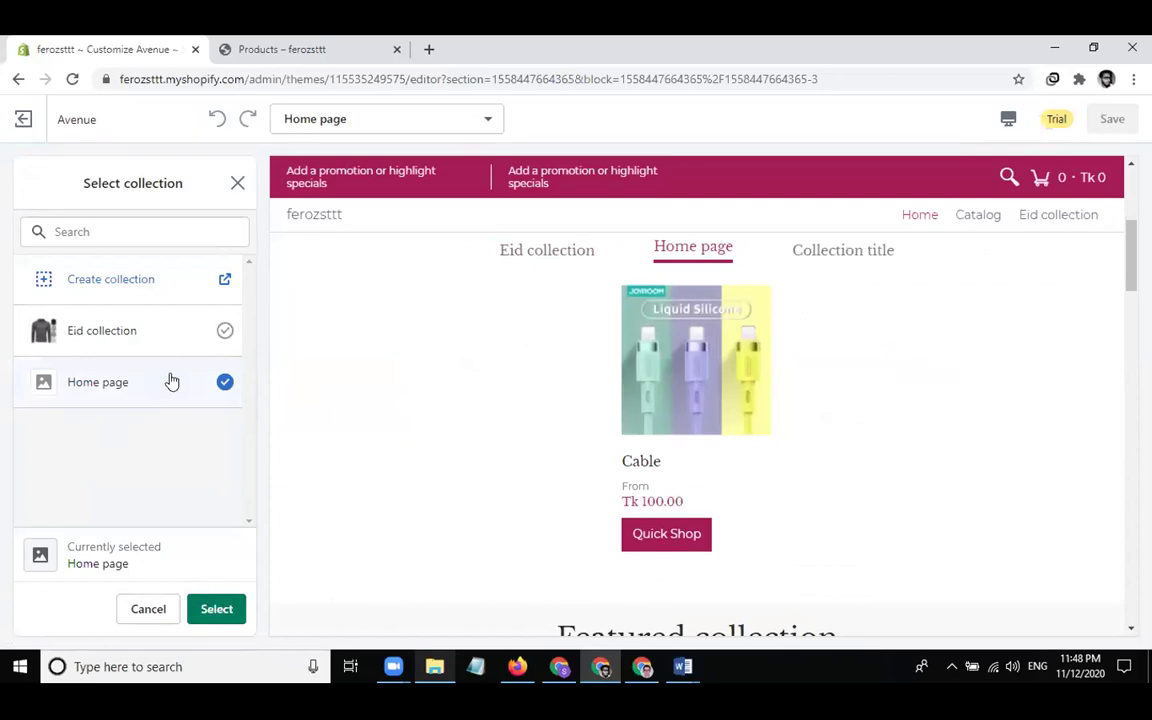
click(237, 183)
click(237, 183)
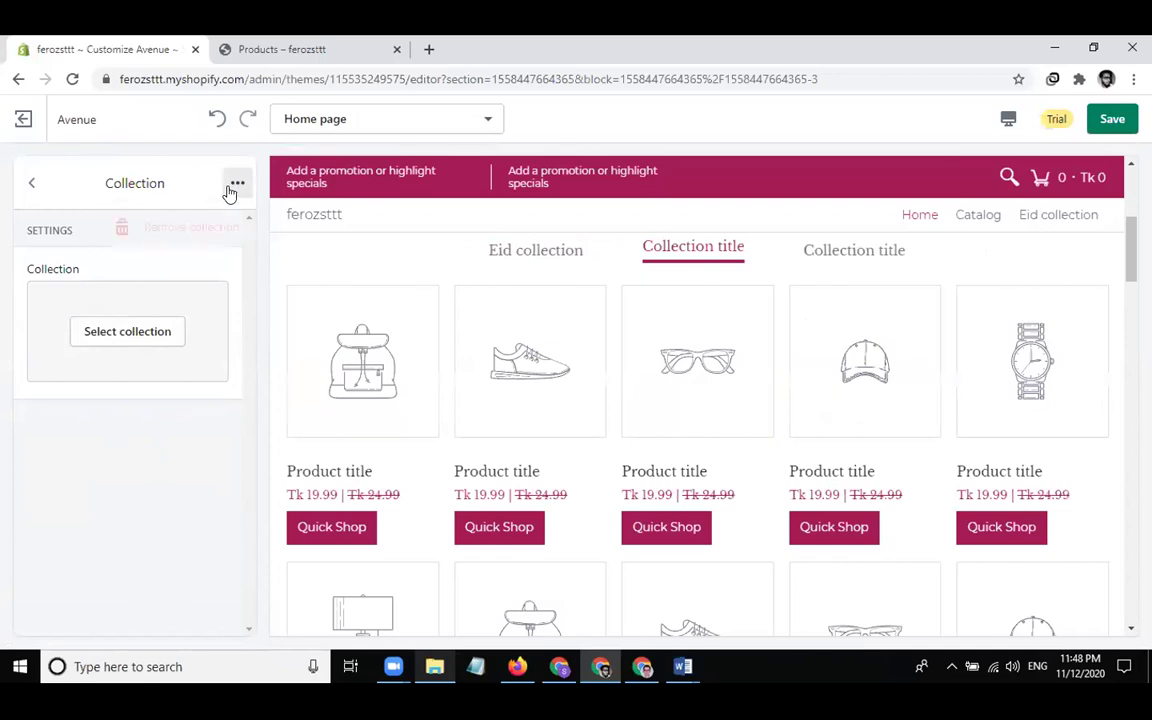
click(184, 222)
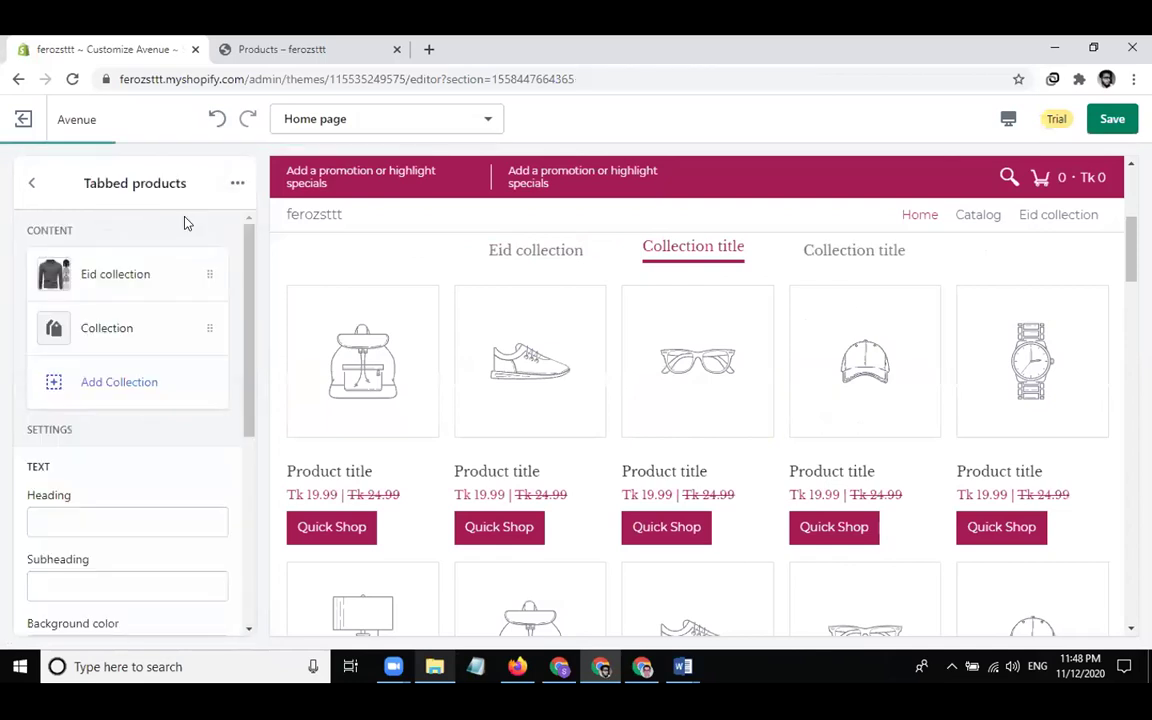
click(186, 329)
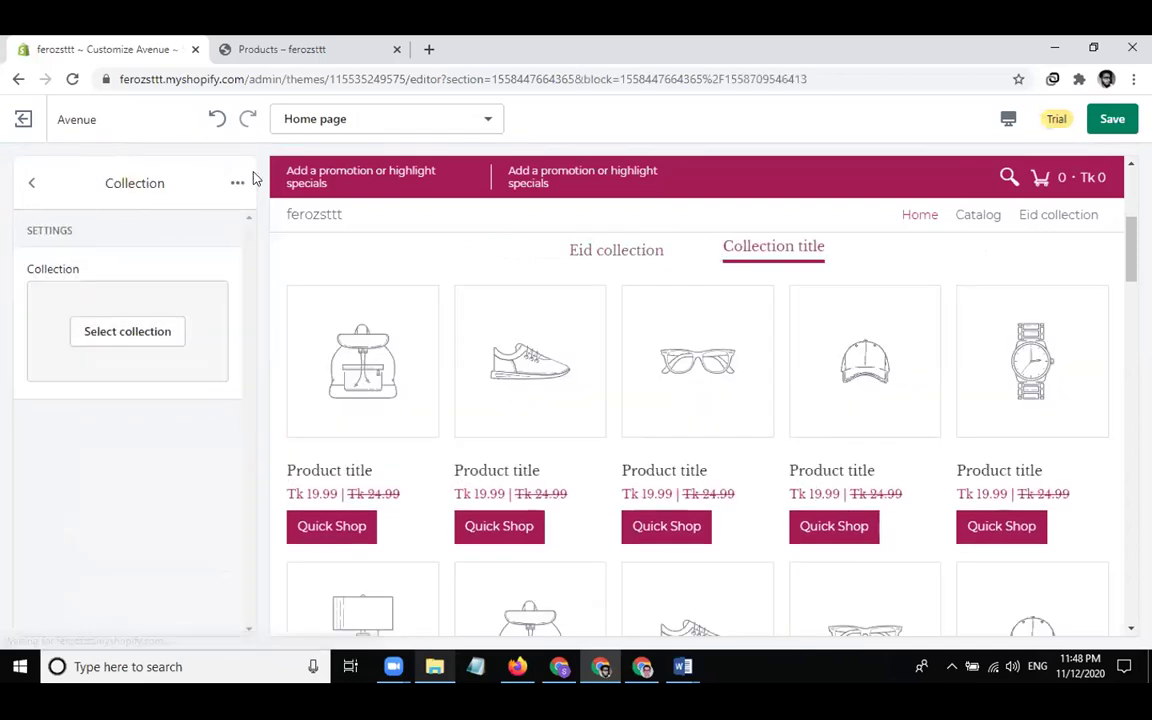
click(237, 183)
click(190, 227)
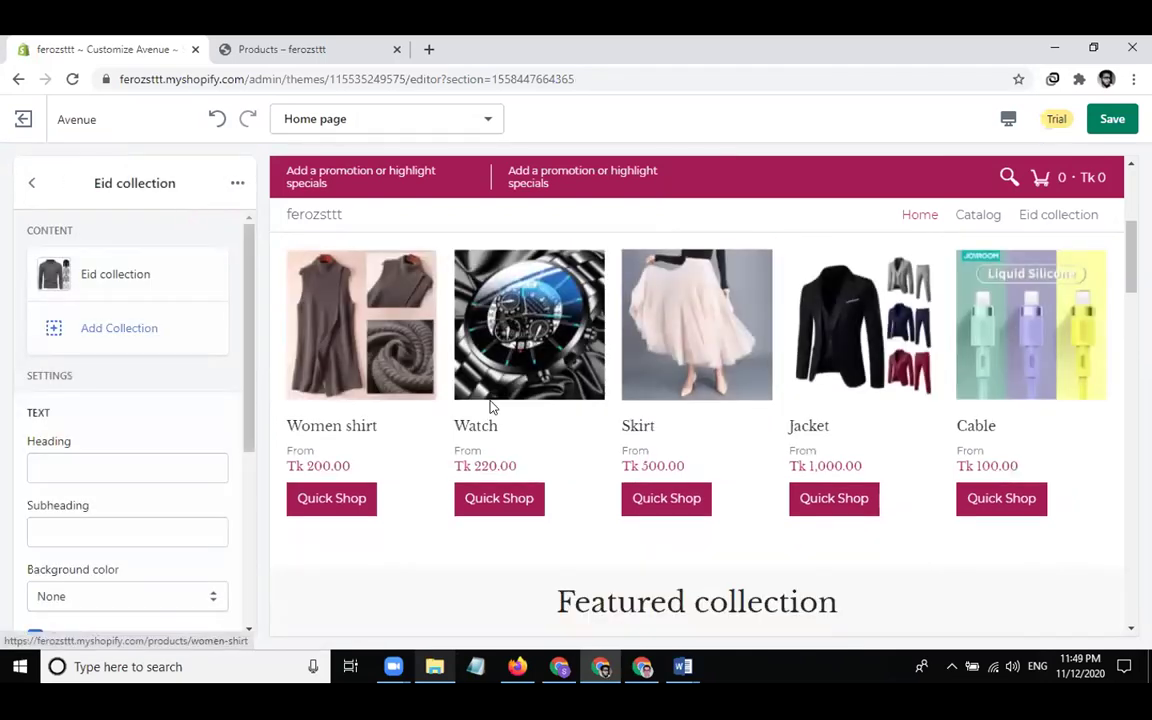
Head the section 'EID Collecions', subheading 'best products for eid', with a Primary background
scroll(490, 407, up, 2)
scroll(490, 407, down, 1)
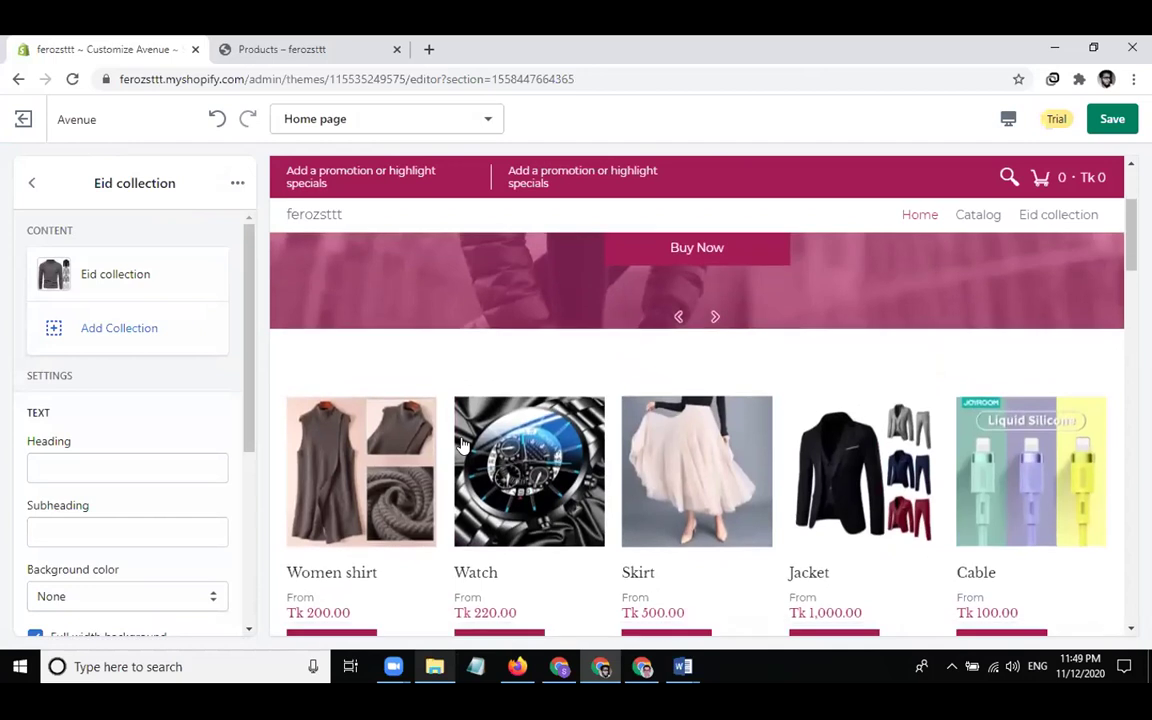
click(114, 458)
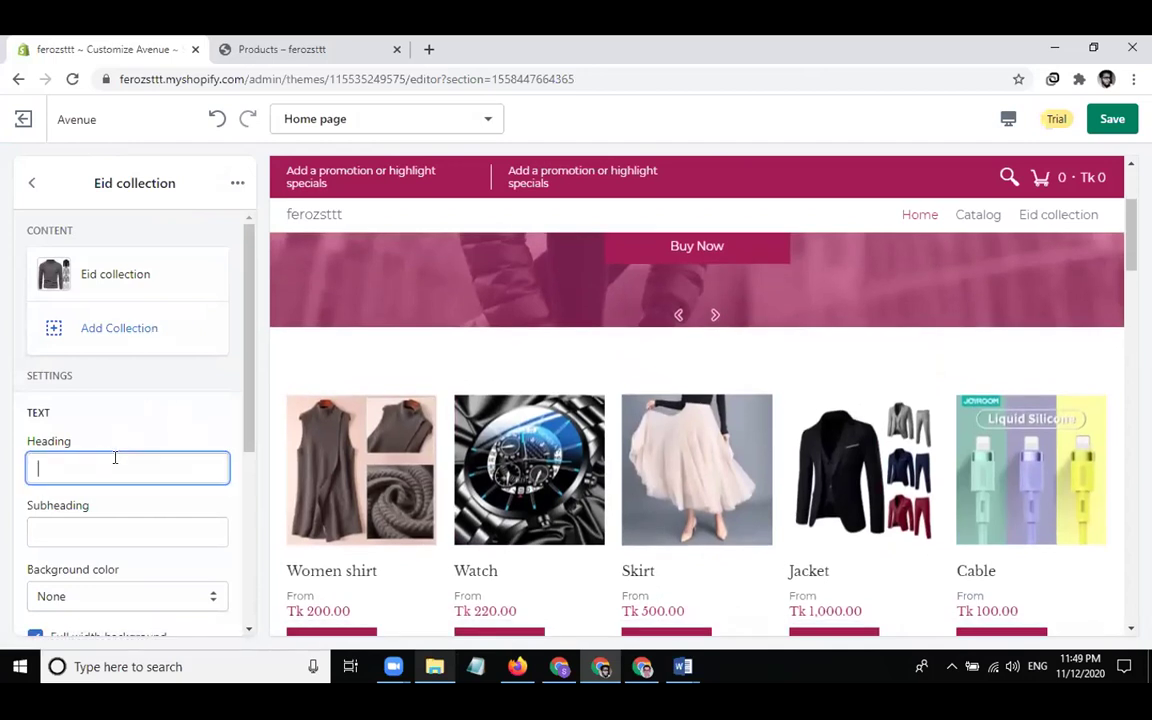
text(EID )
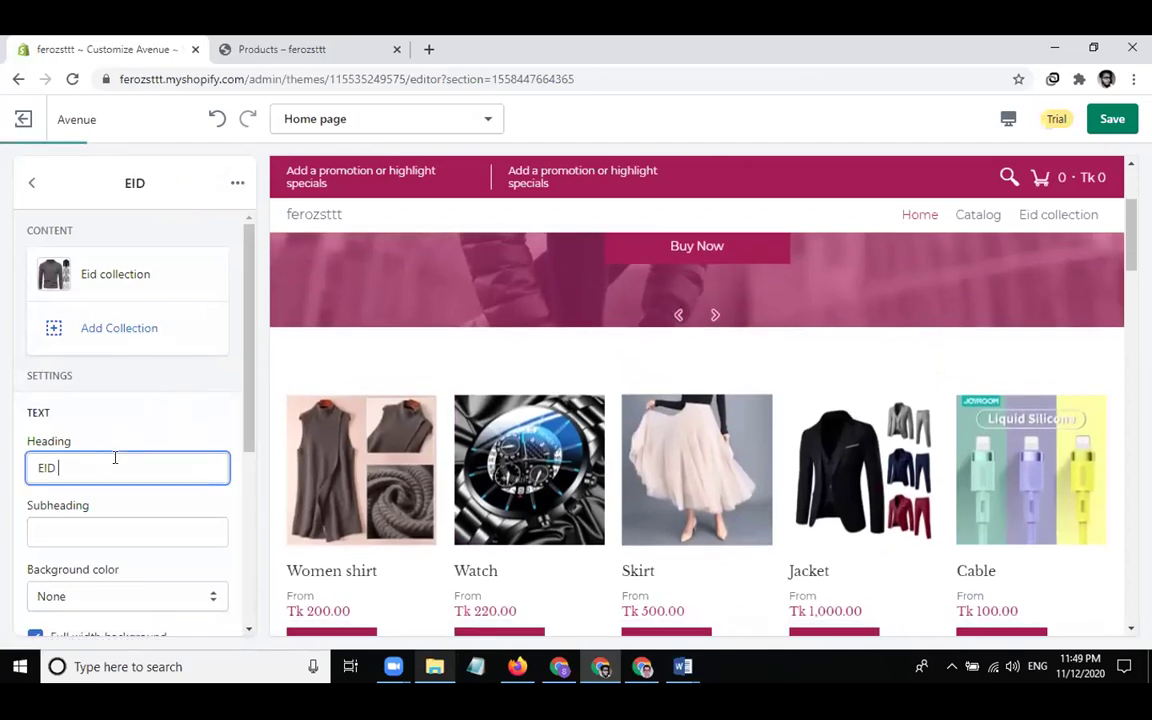
text(Collecions)
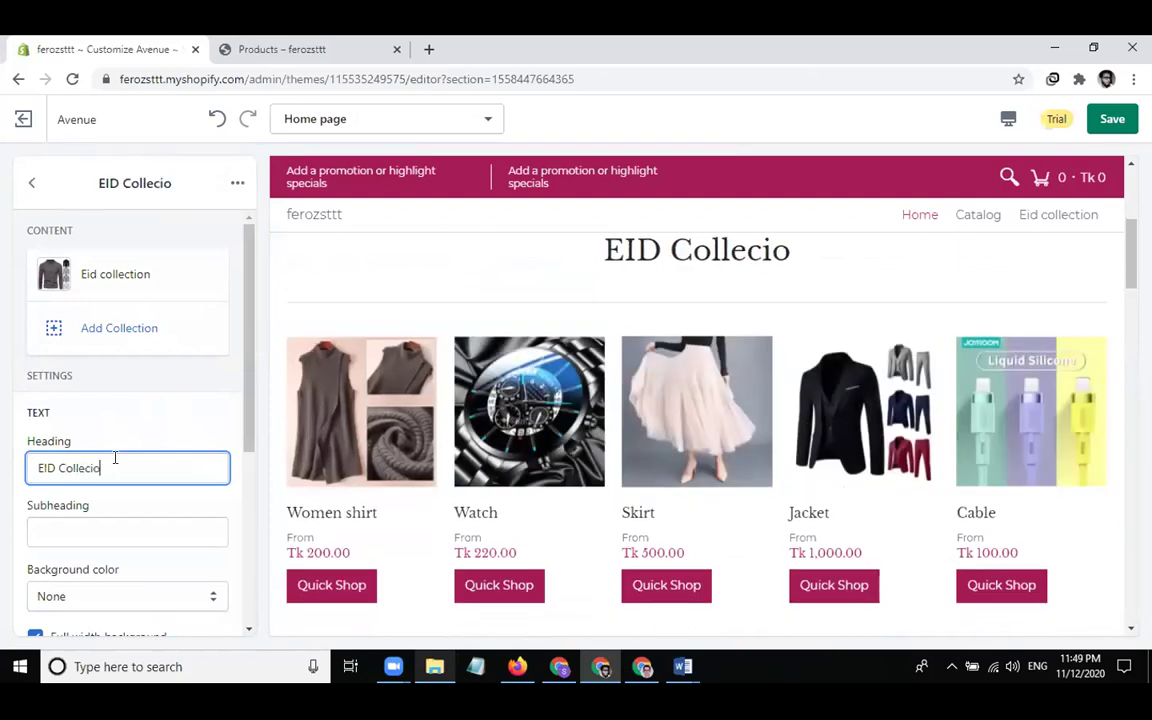
click(137, 527)
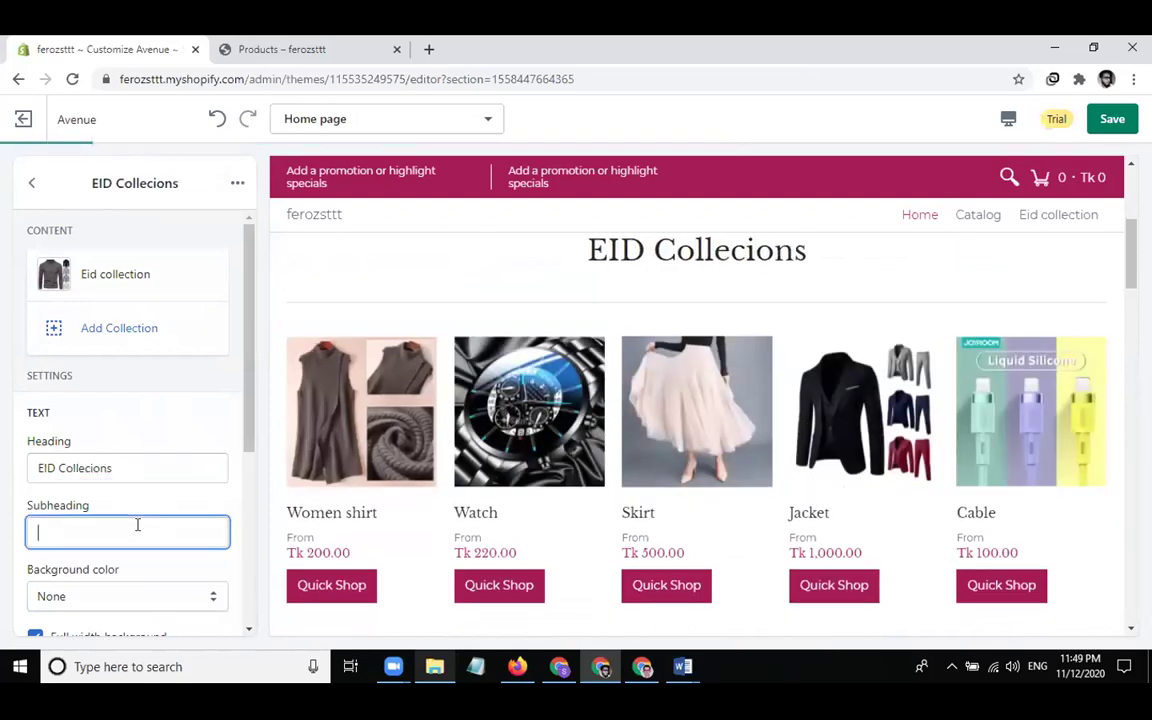
text(best pro)
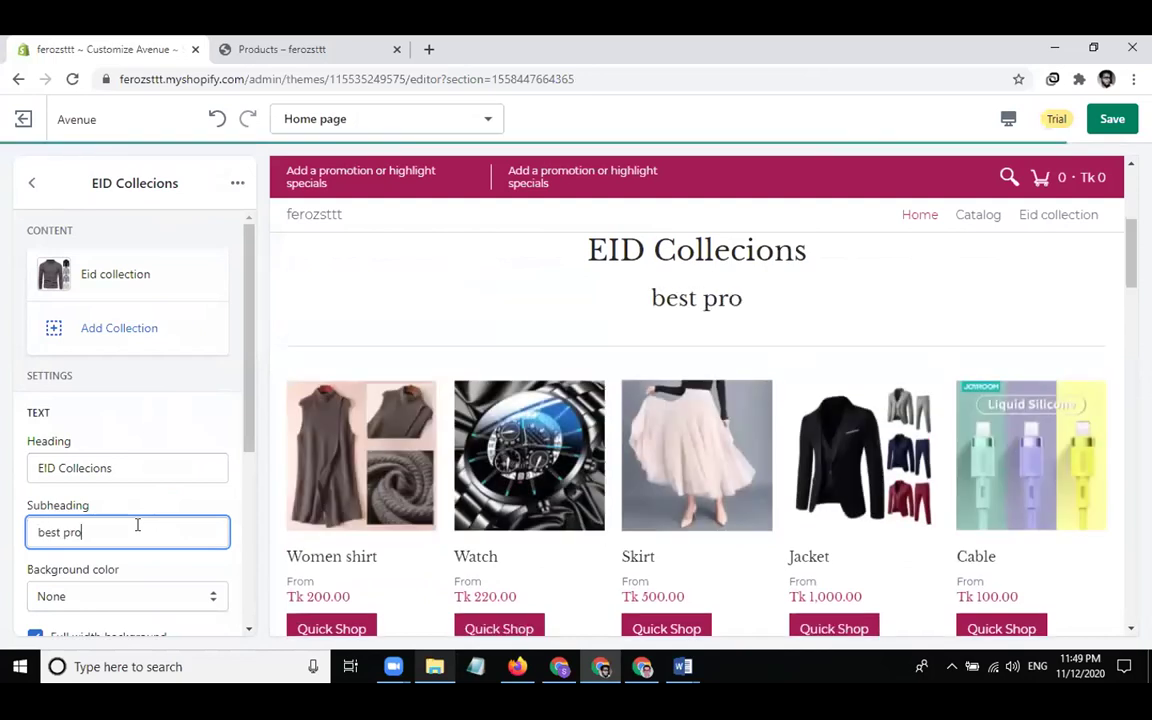
text(ducts for eid)
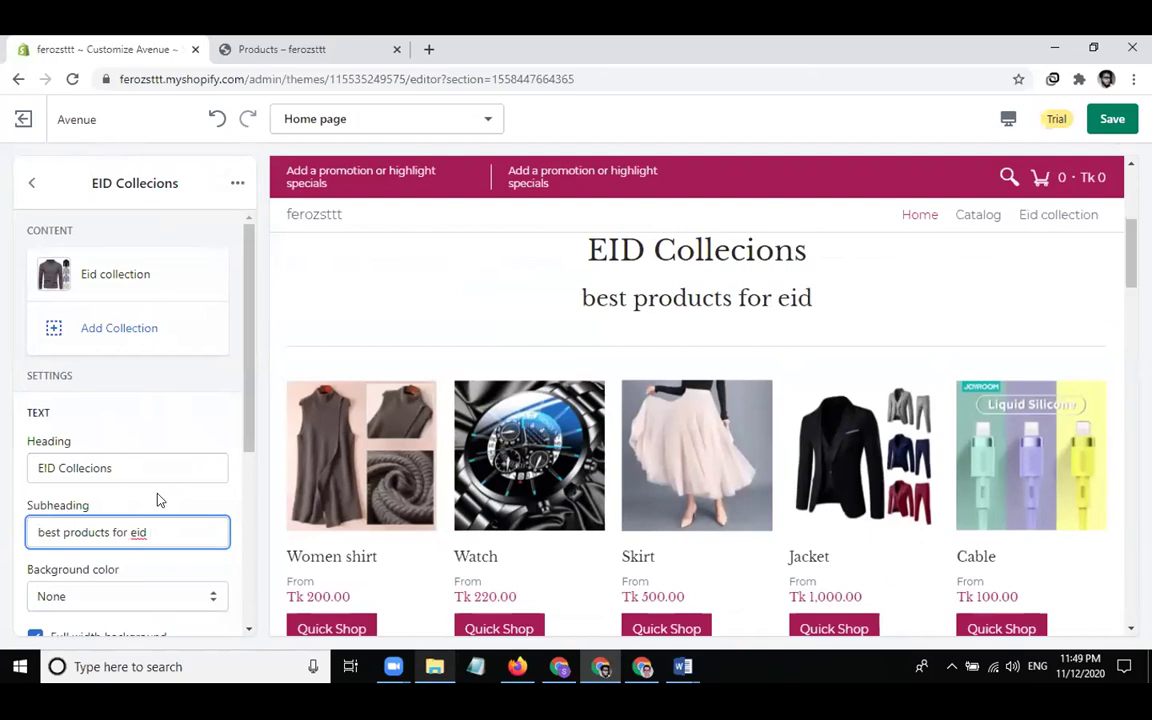
click(157, 592)
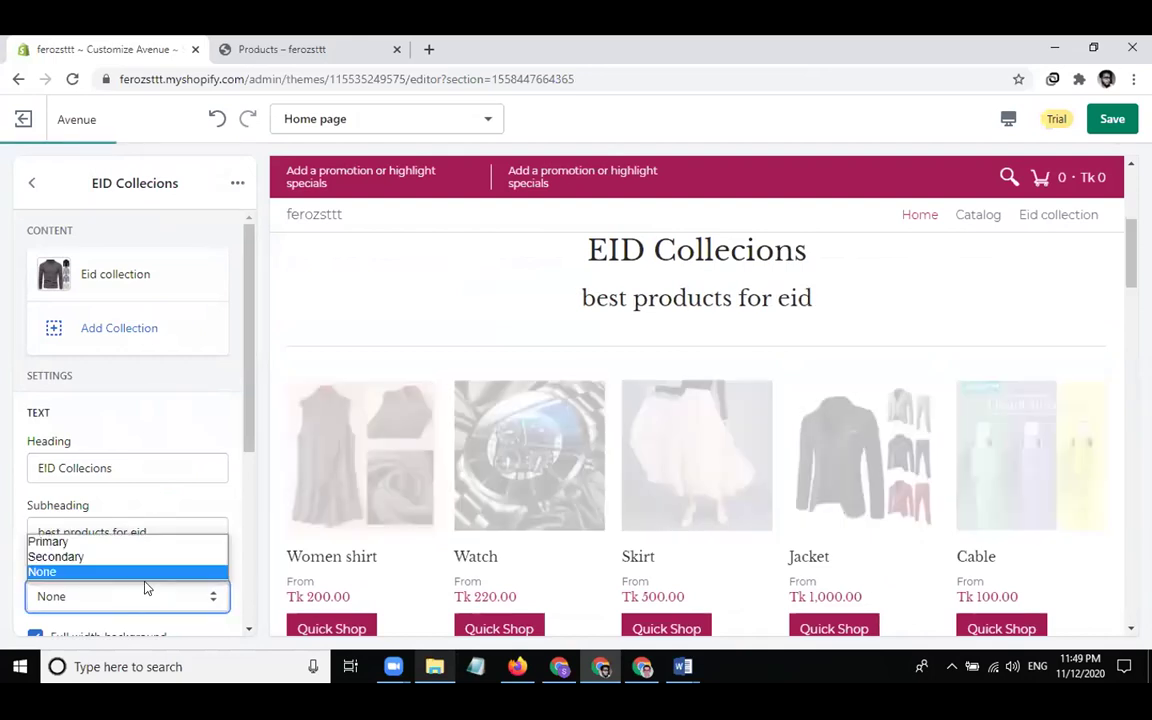
click(102, 541)
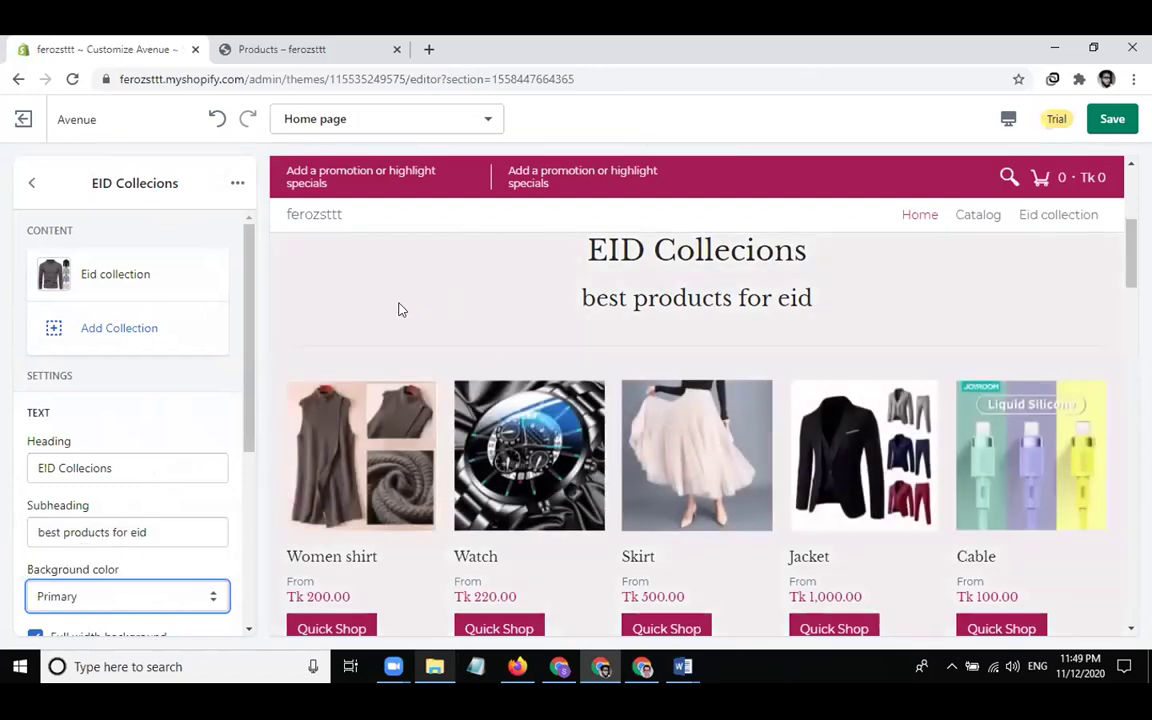
scroll(421, 322, down, 1)
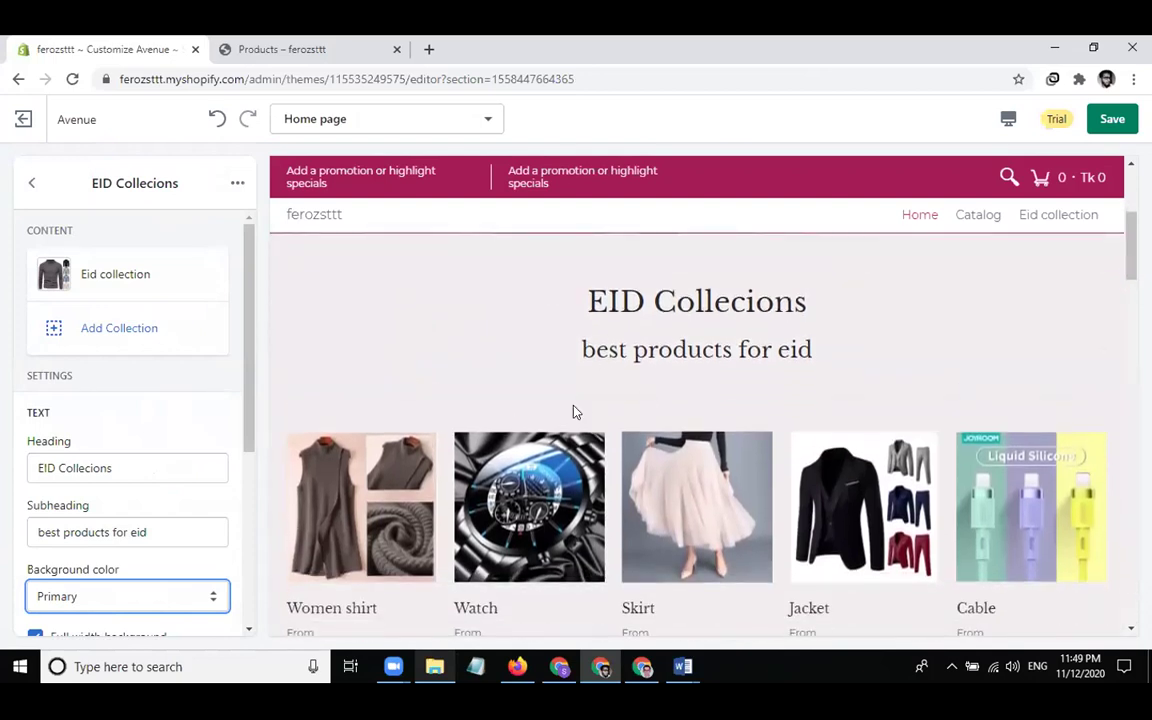
scroll(575, 411, down, 3)
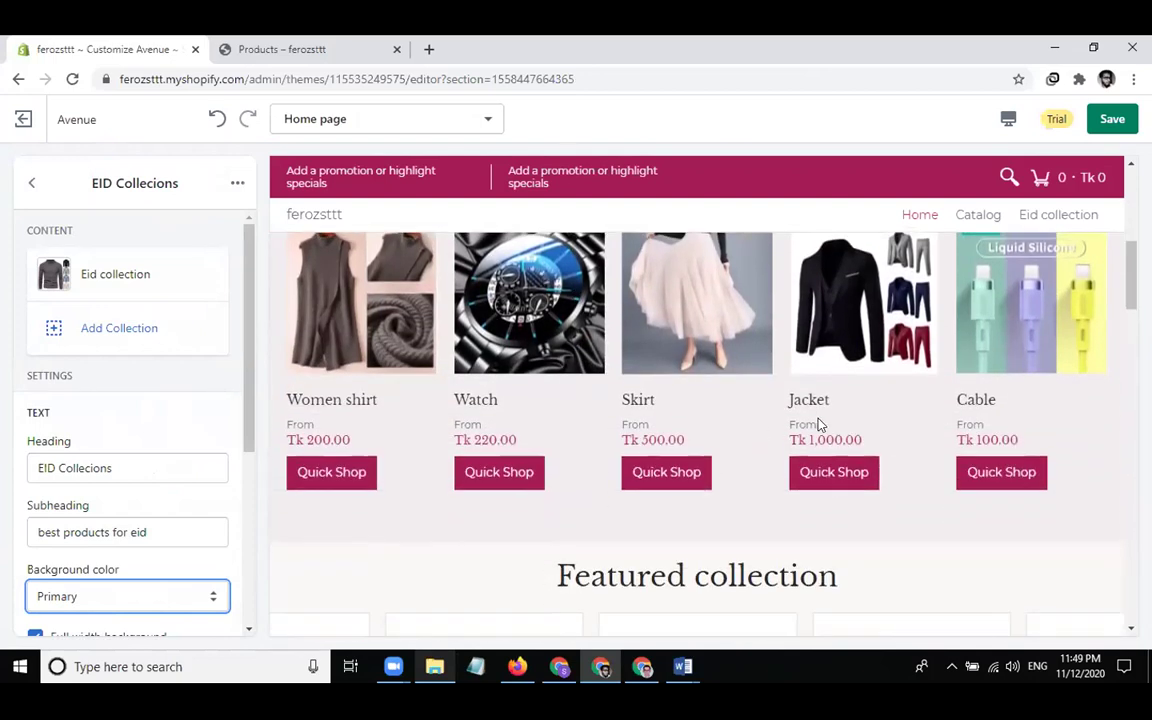
click(31, 183)
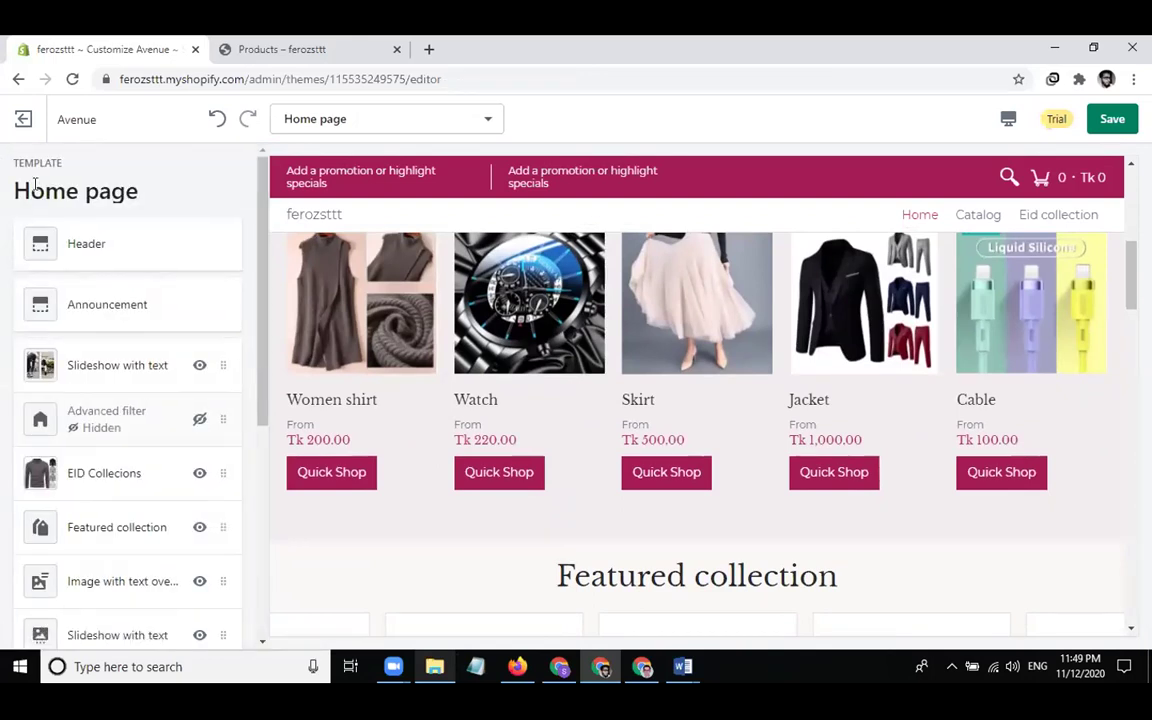
Change the Featured collection heading to 'Best collection'
click(106, 519)
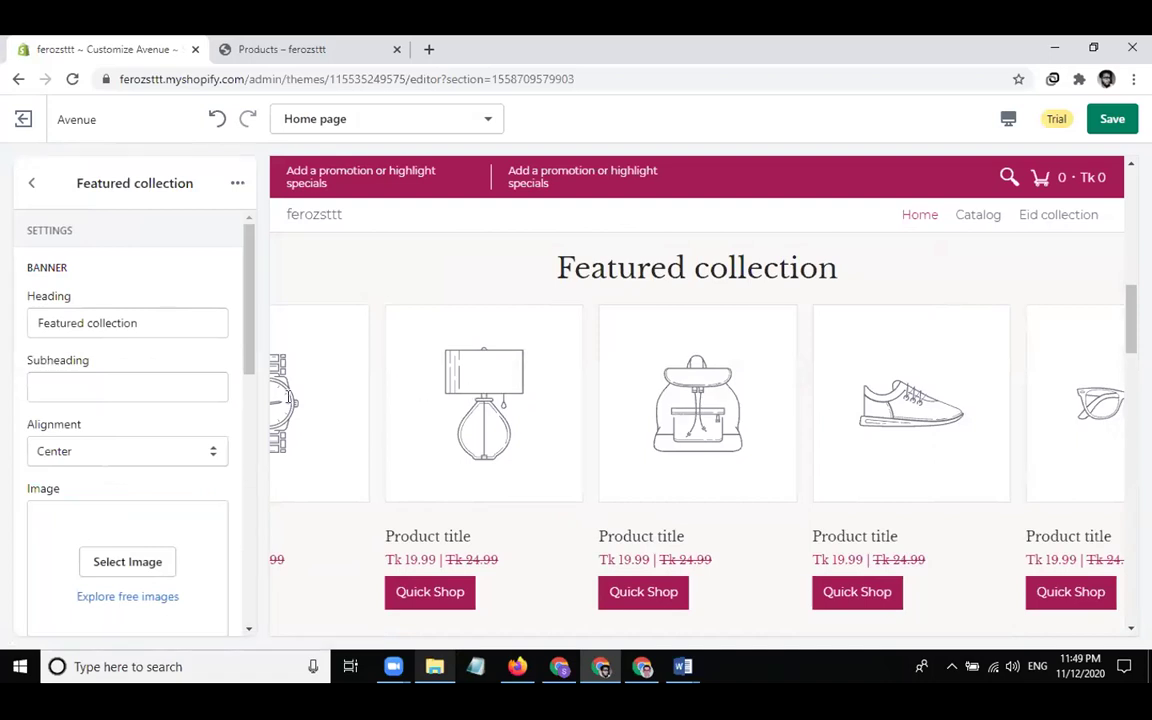
click(156, 321)
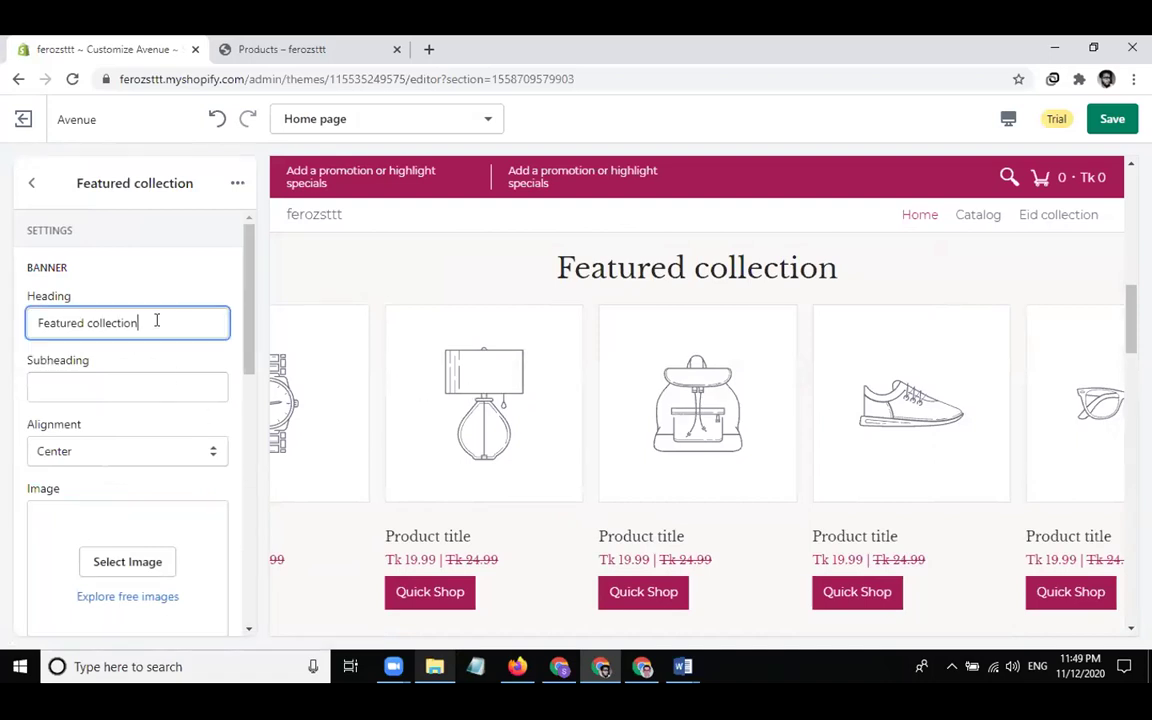
double_click(56, 321)
text(Best)
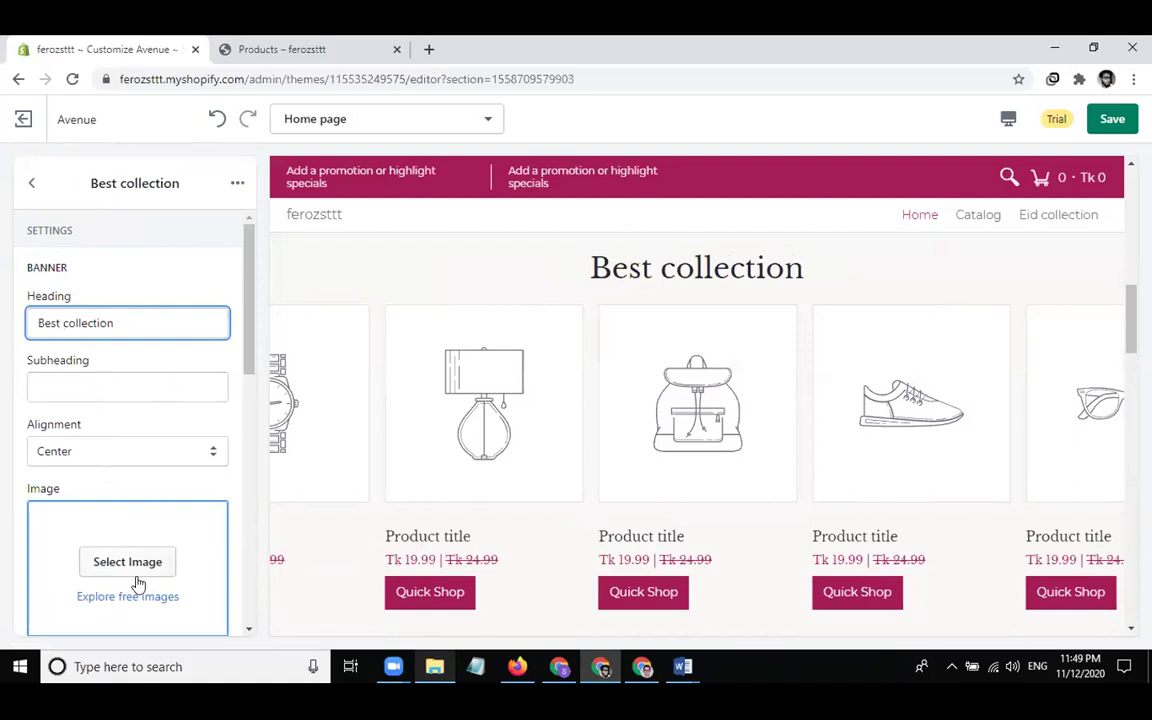
scroll(144, 486, down, 1)
scroll(144, 486, down, 3)
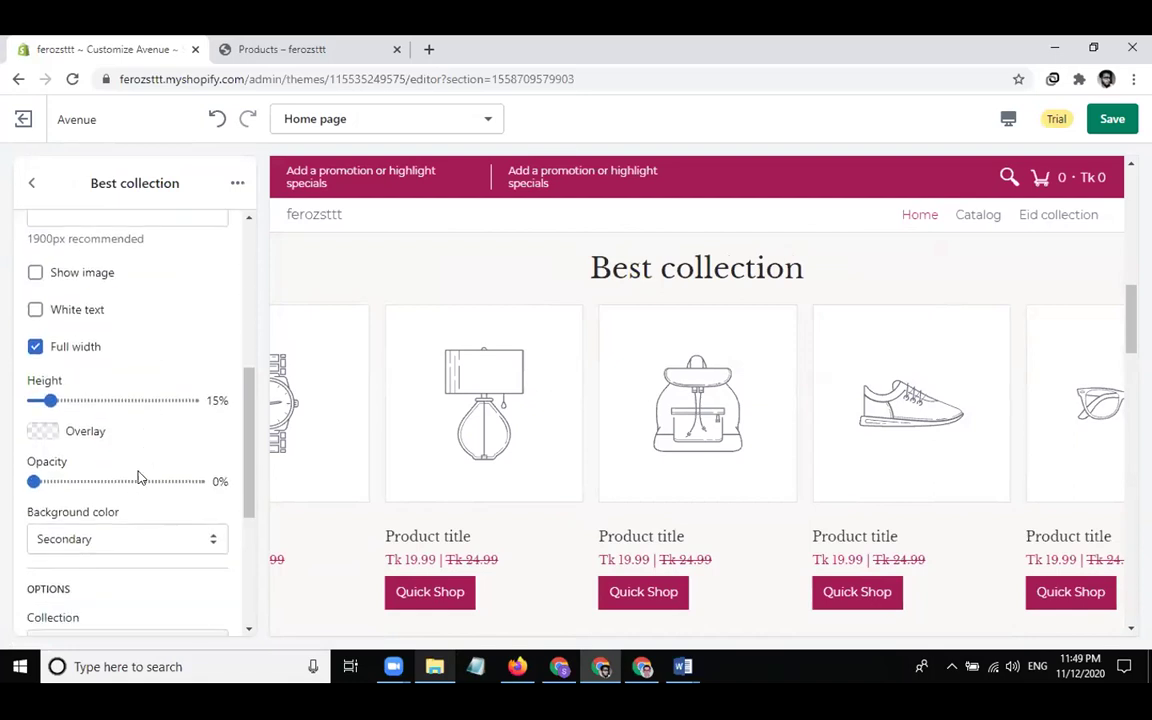
scroll(139, 478, up, 2)
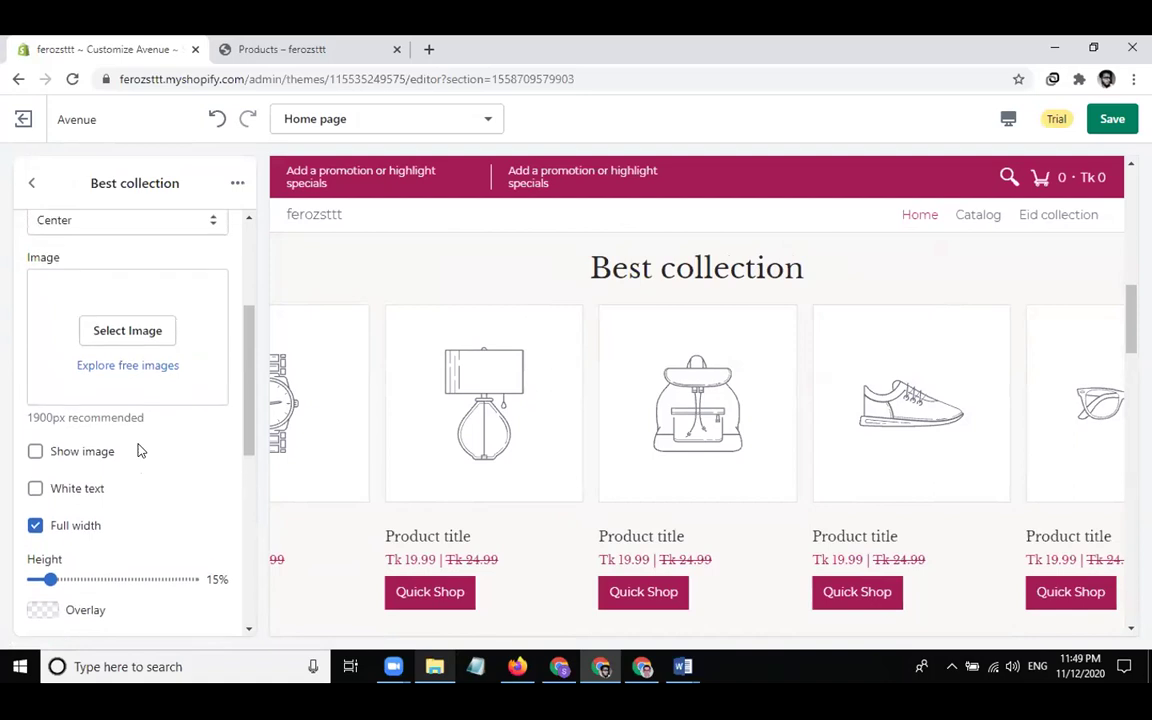
Set the banner image to the library photo of a person kicking a leg up
click(127, 332)
click(183, 333)
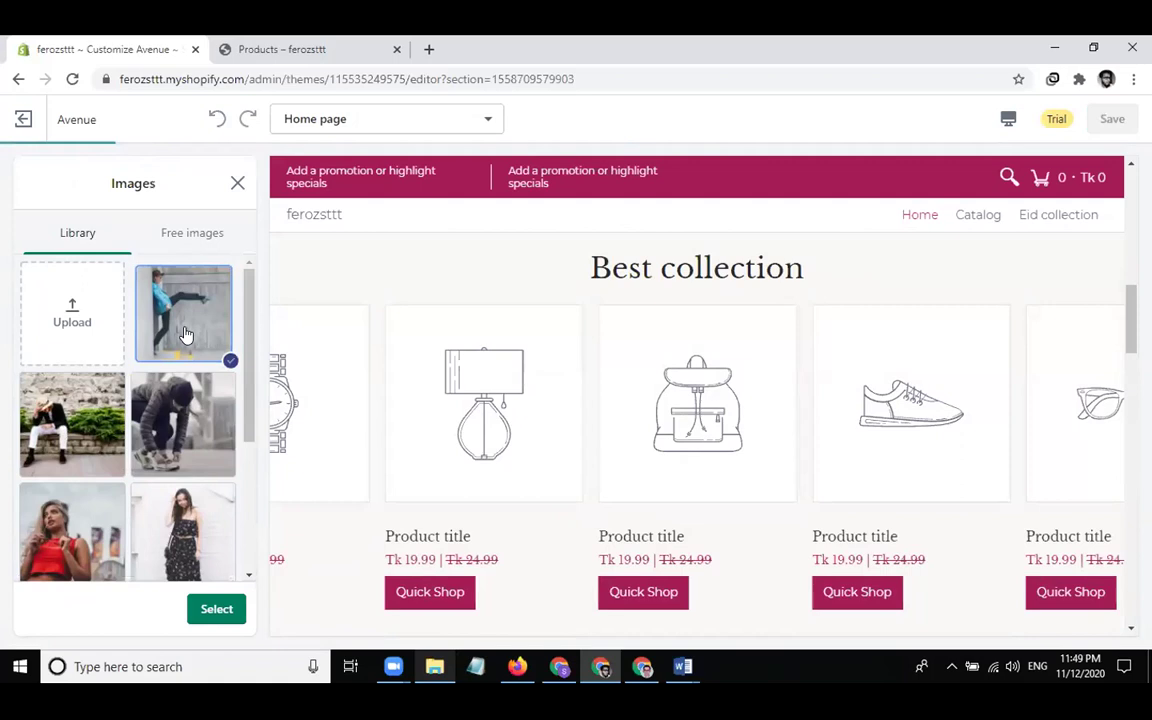
click(214, 606)
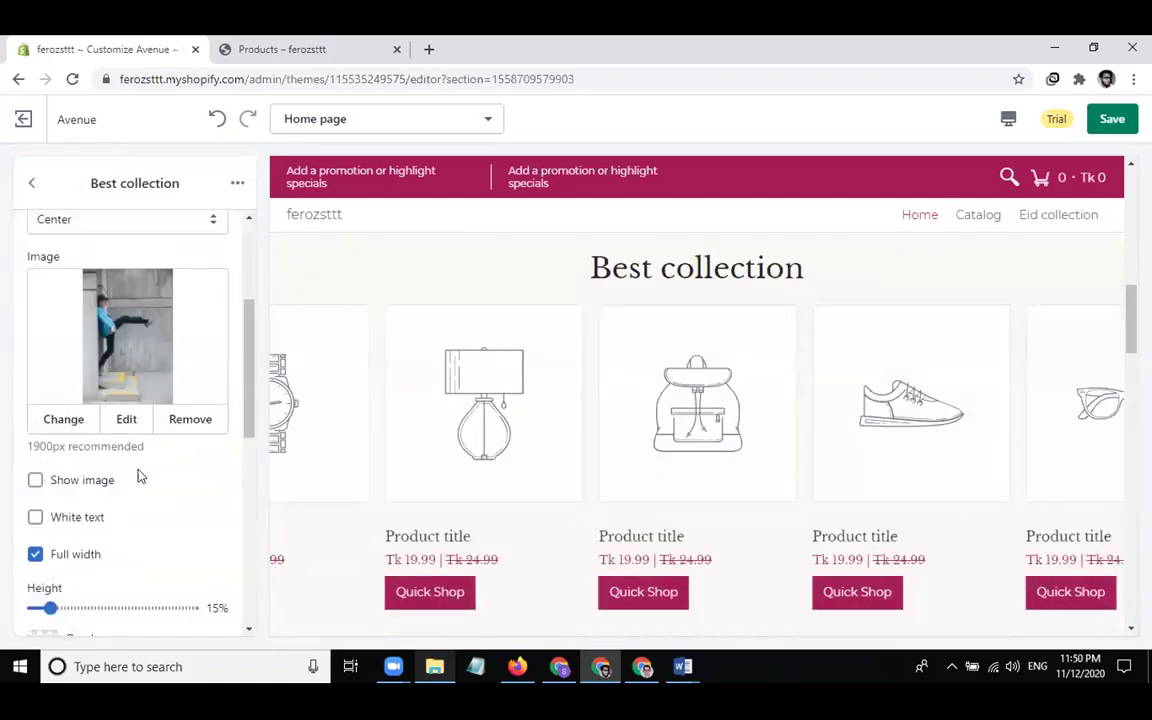
scroll(140, 477, up, 2)
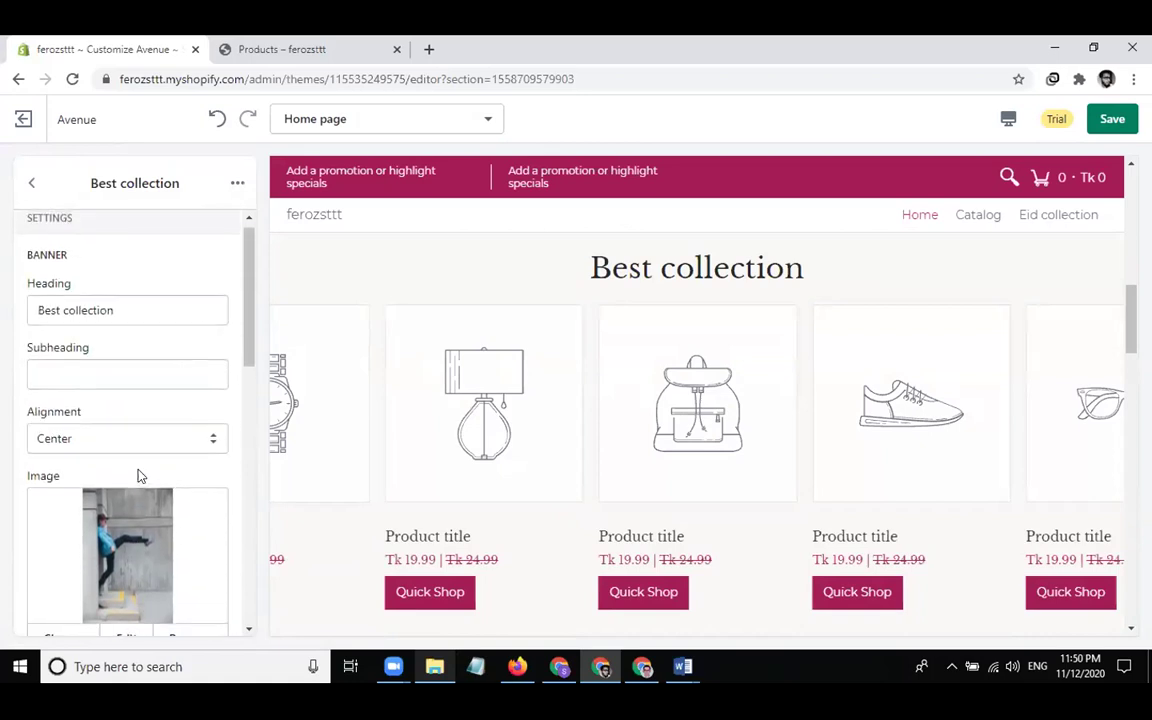
scroll(137, 428, up, 1)
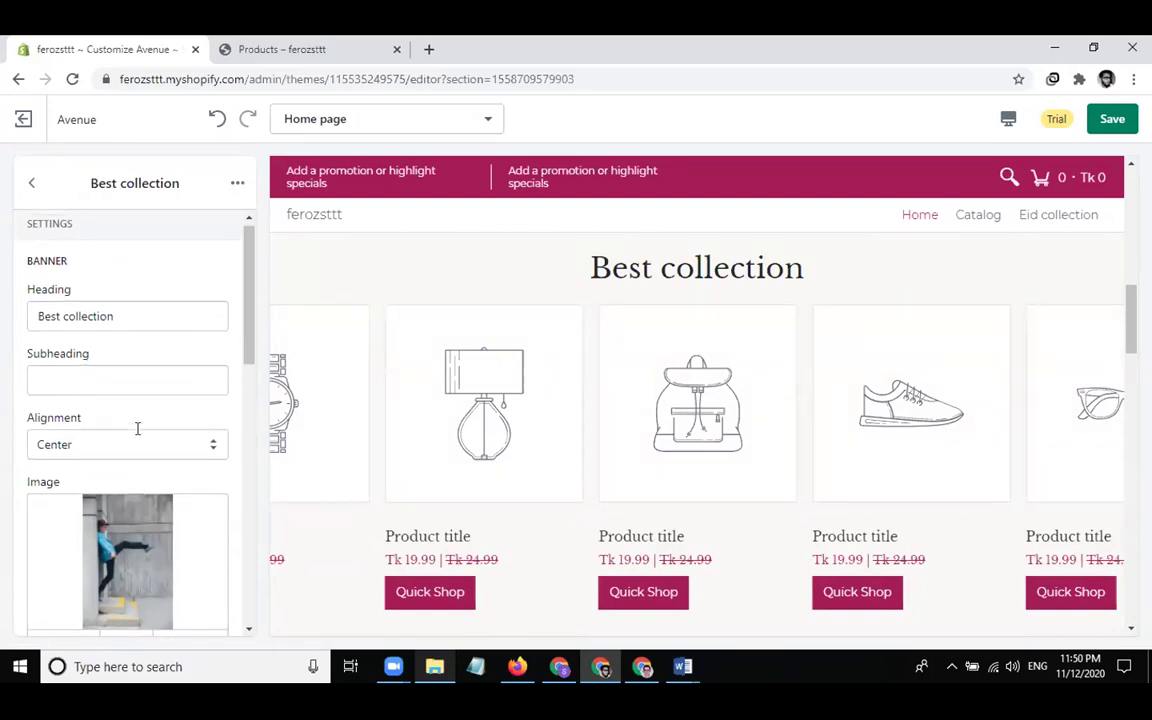
scroll(137, 369, down, 4)
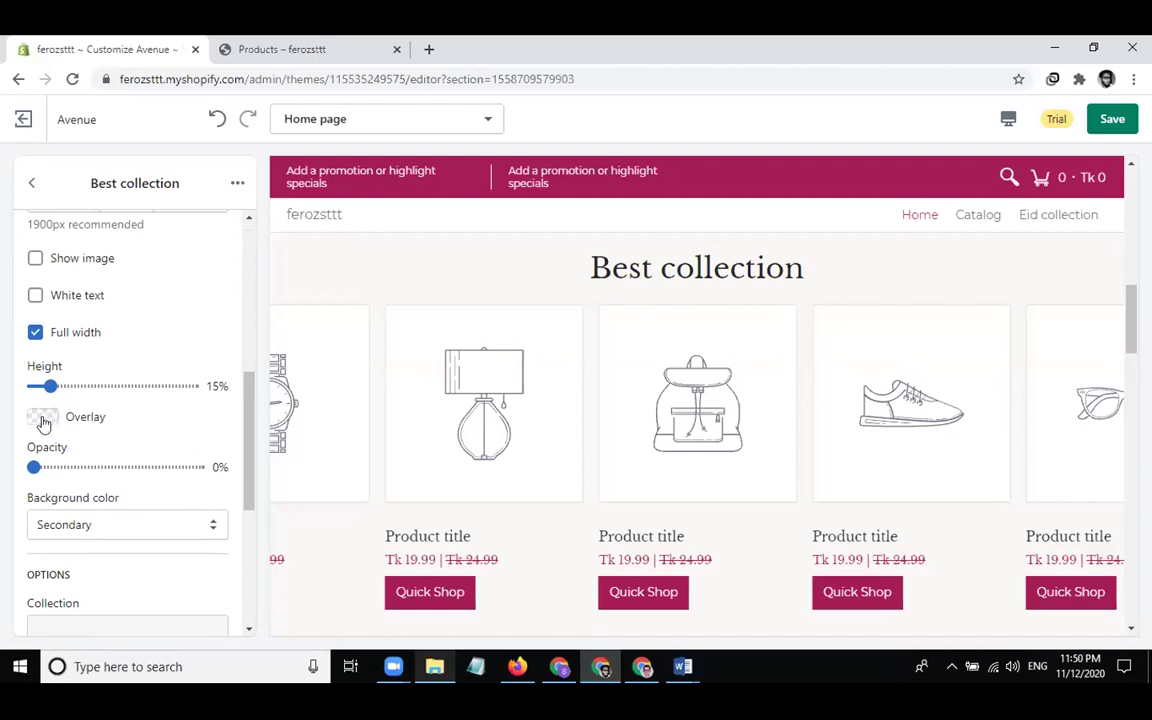
scroll(170, 490, down, 1)
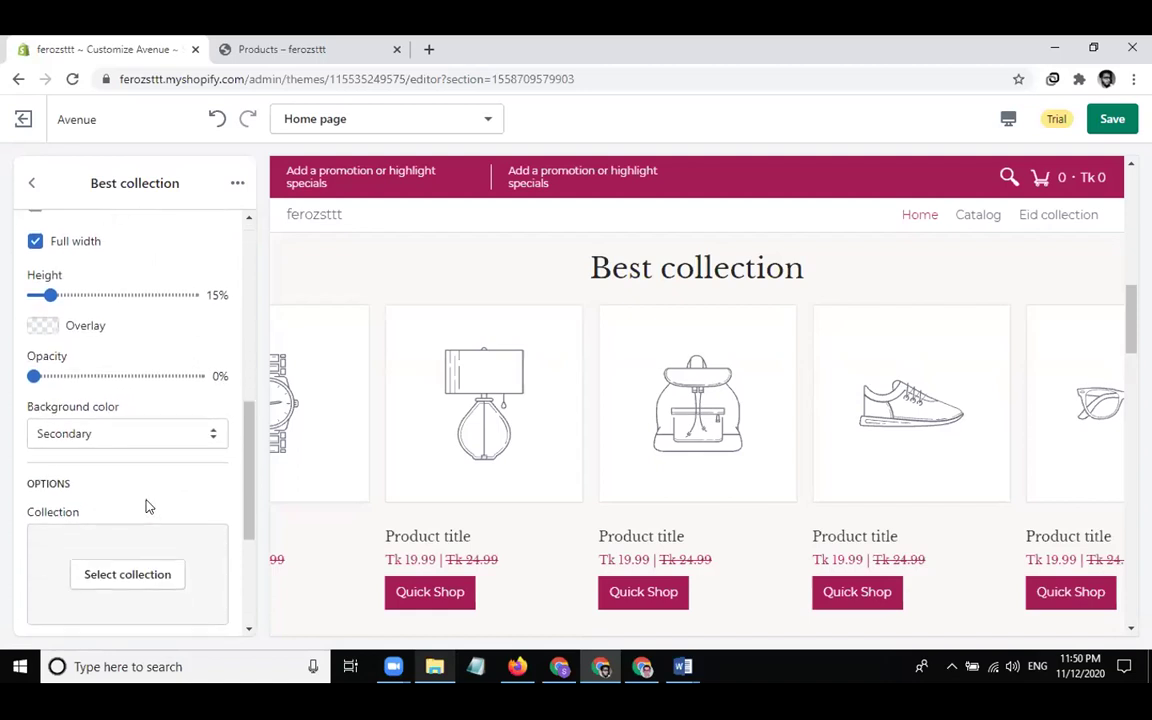
scroll(145, 505, down, 1)
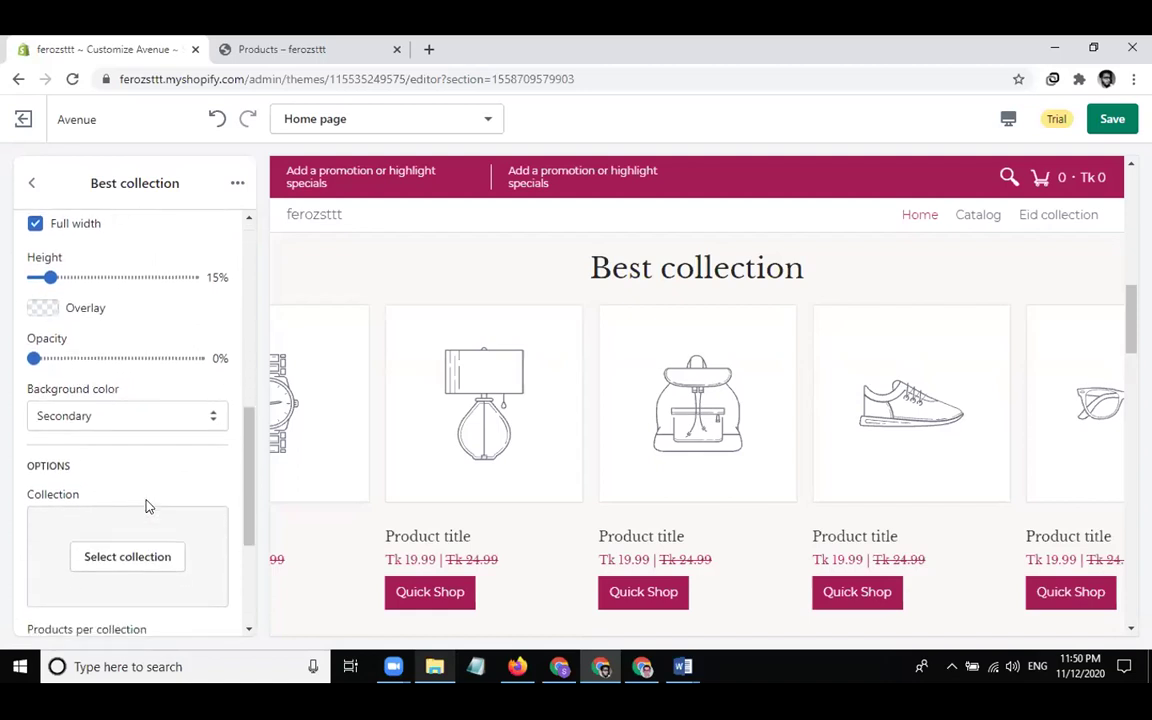
Make the Best collection section display the Eid collection
click(130, 555)
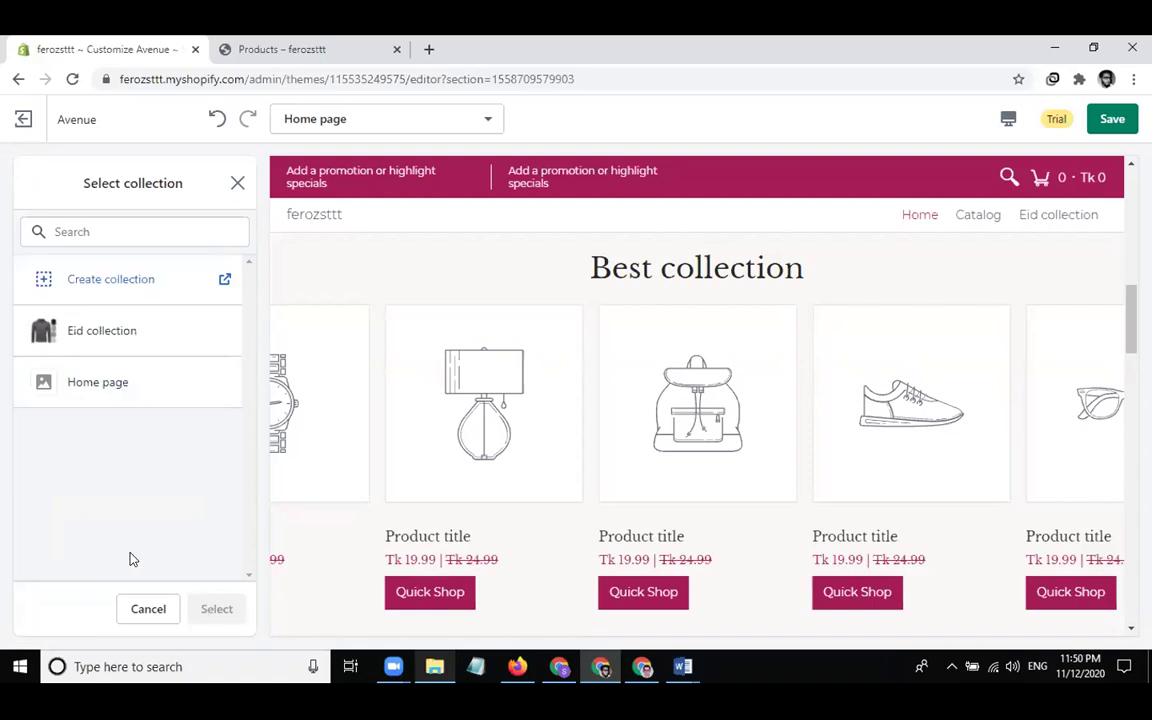
click(143, 352)
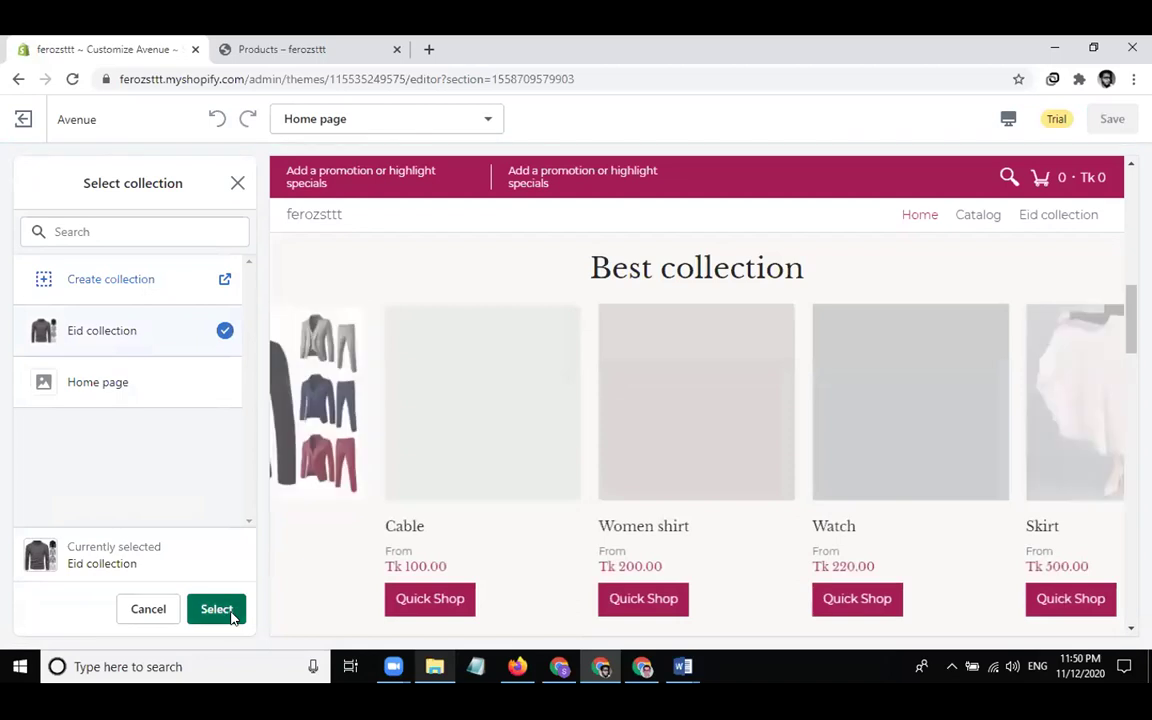
click(222, 610)
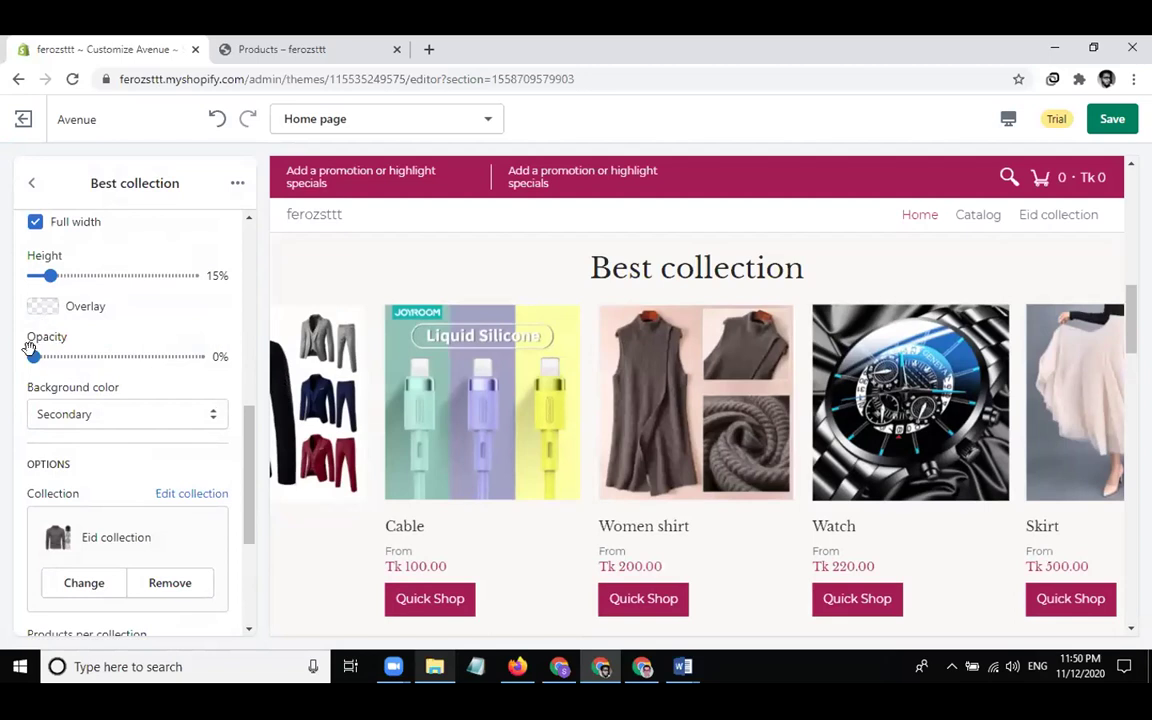
Raise the section height from 15% to 20%
drag(49, 268, 58, 270)
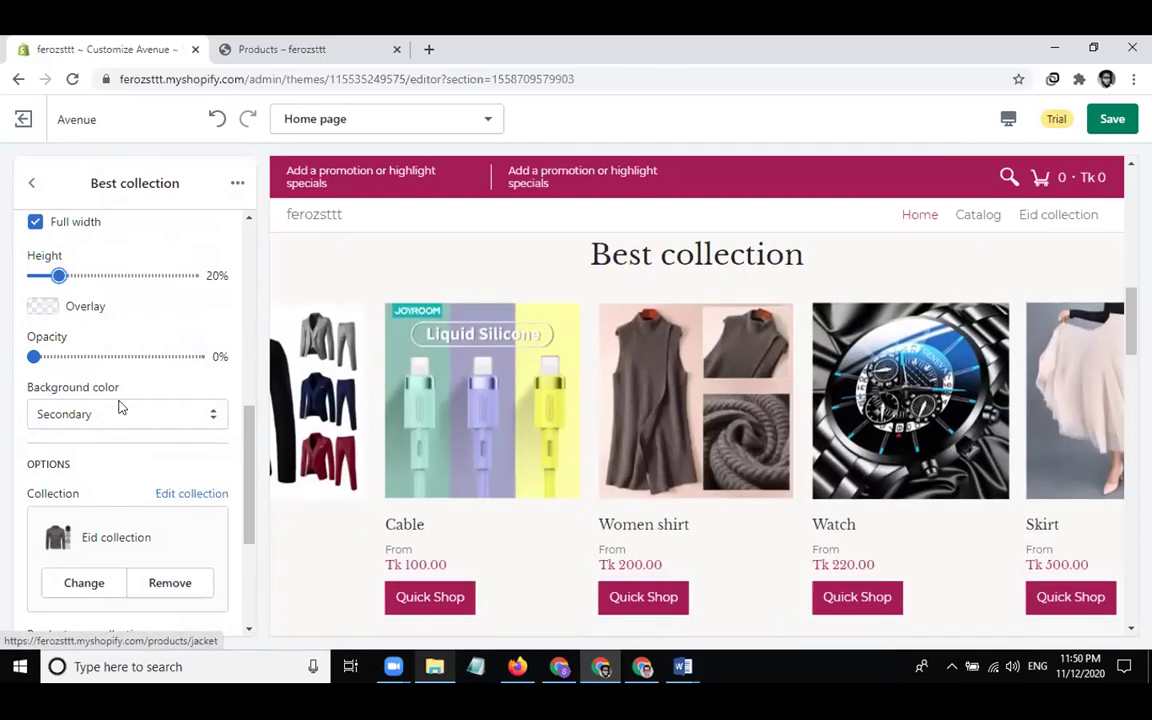
scroll(118, 406, up, 6)
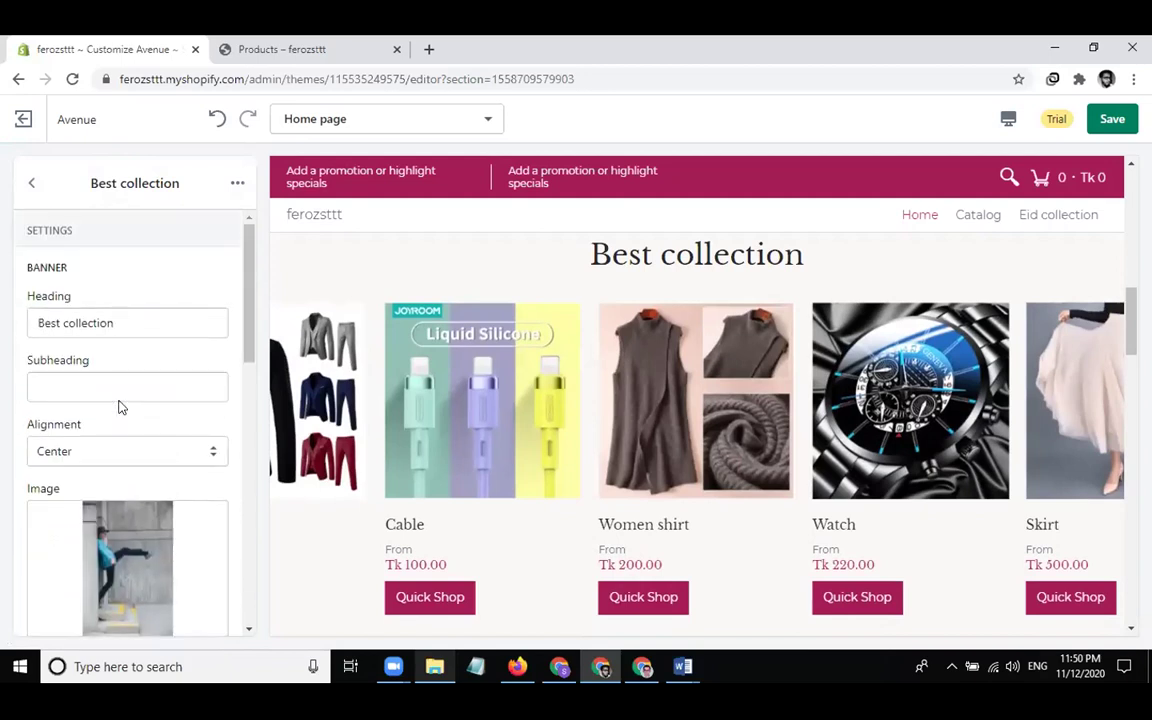
click(110, 322)
scroll(80, 440, down, 5)
scroll(73, 449, down, 1)
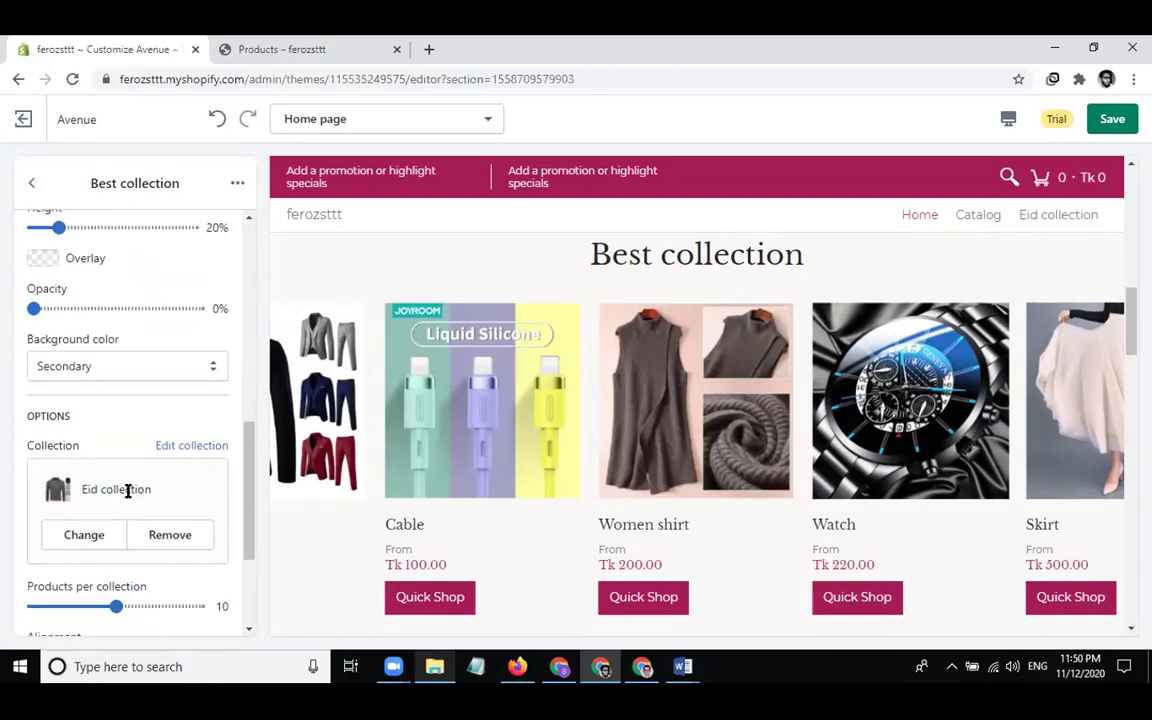
click(31, 183)
scroll(77, 279, down, 1)
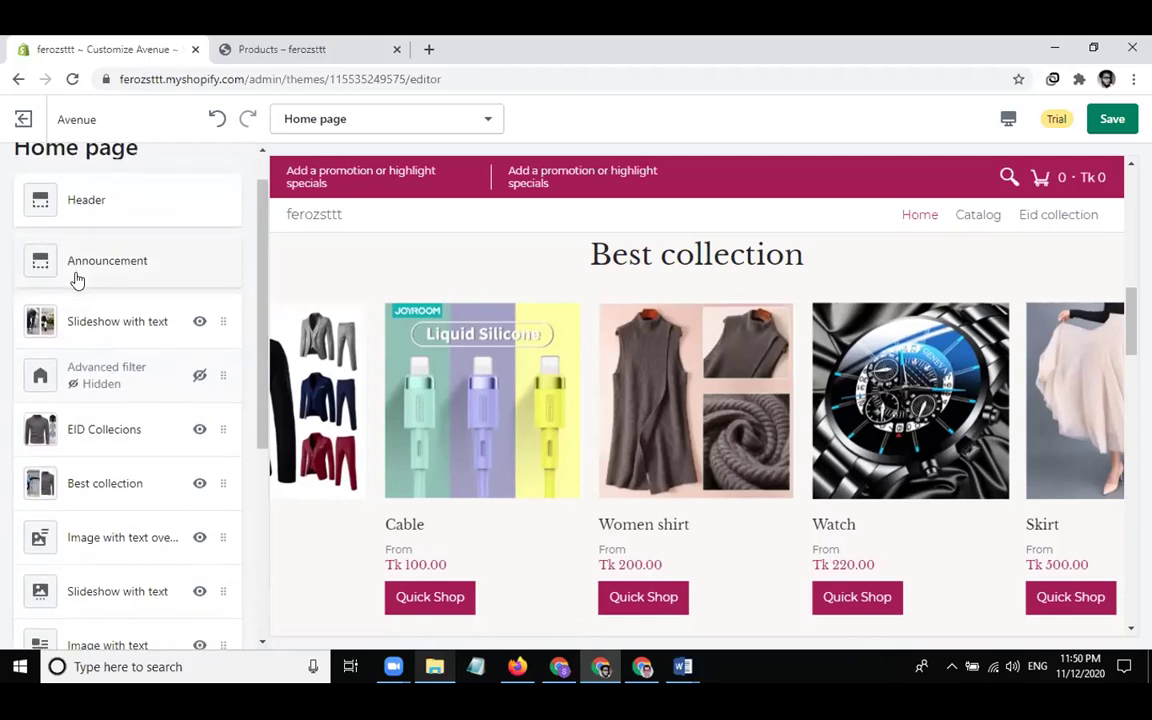
Delete the Image with text overlay section showing the pink camera grid
scroll(77, 279, down, 1)
scroll(77, 279, down, 1)
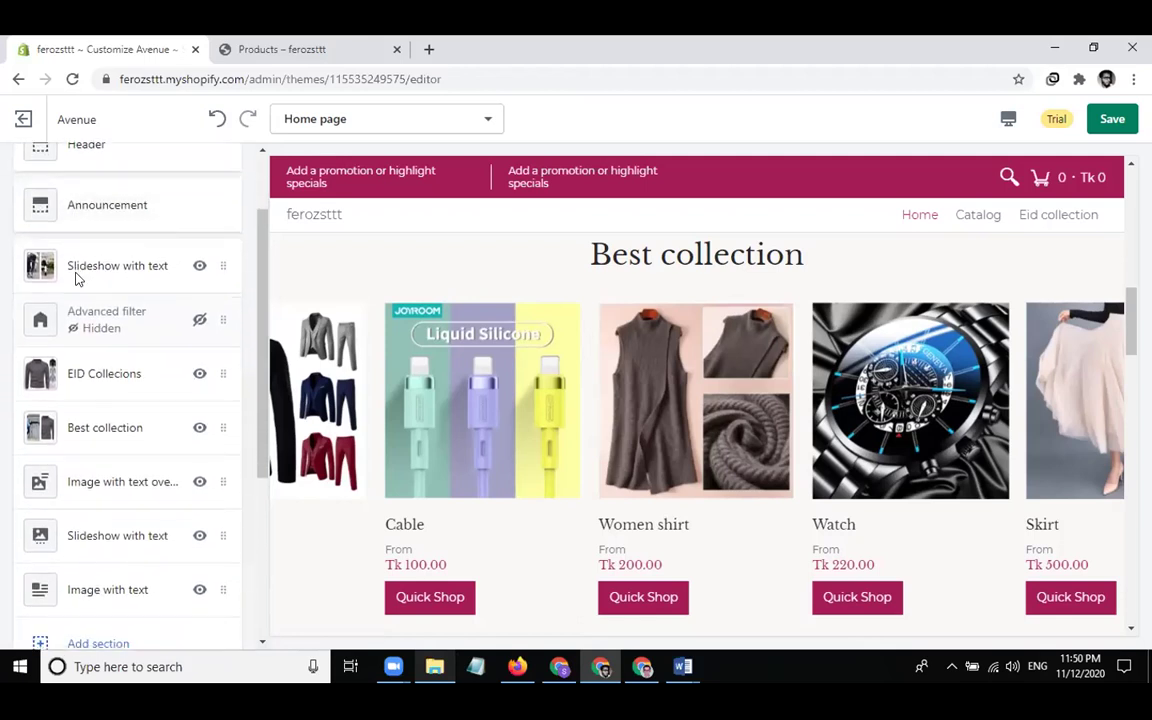
scroll(515, 397, down, 1)
scroll(515, 397, down, 5)
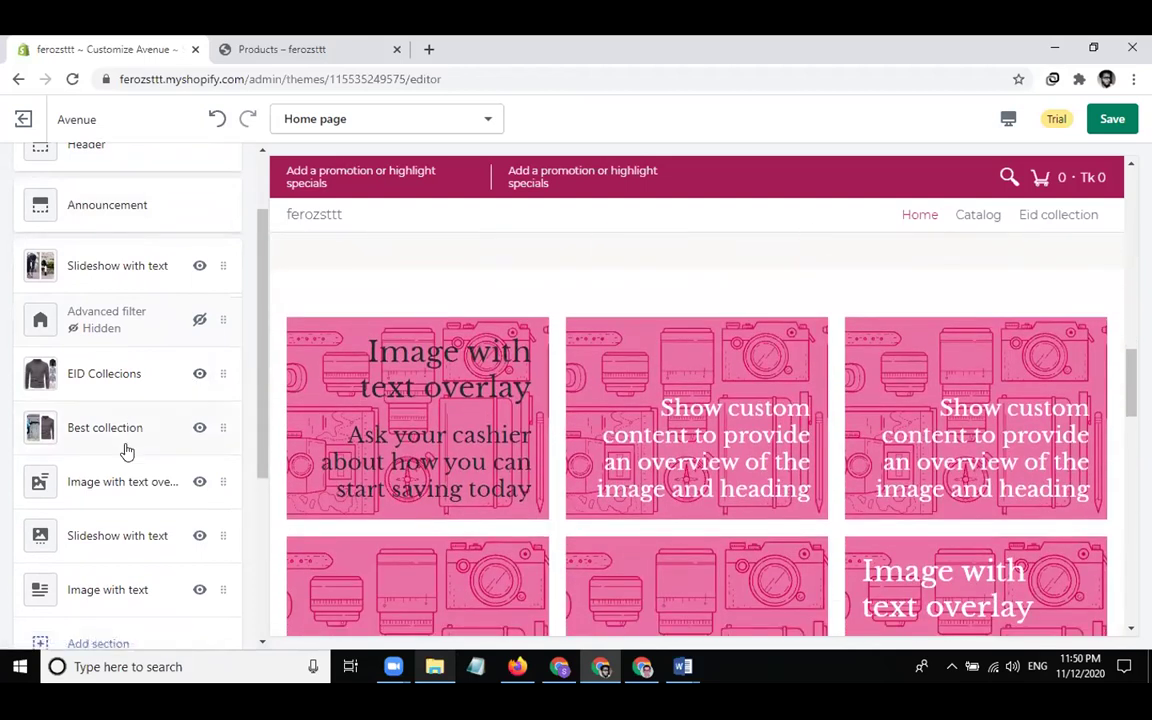
click(136, 488)
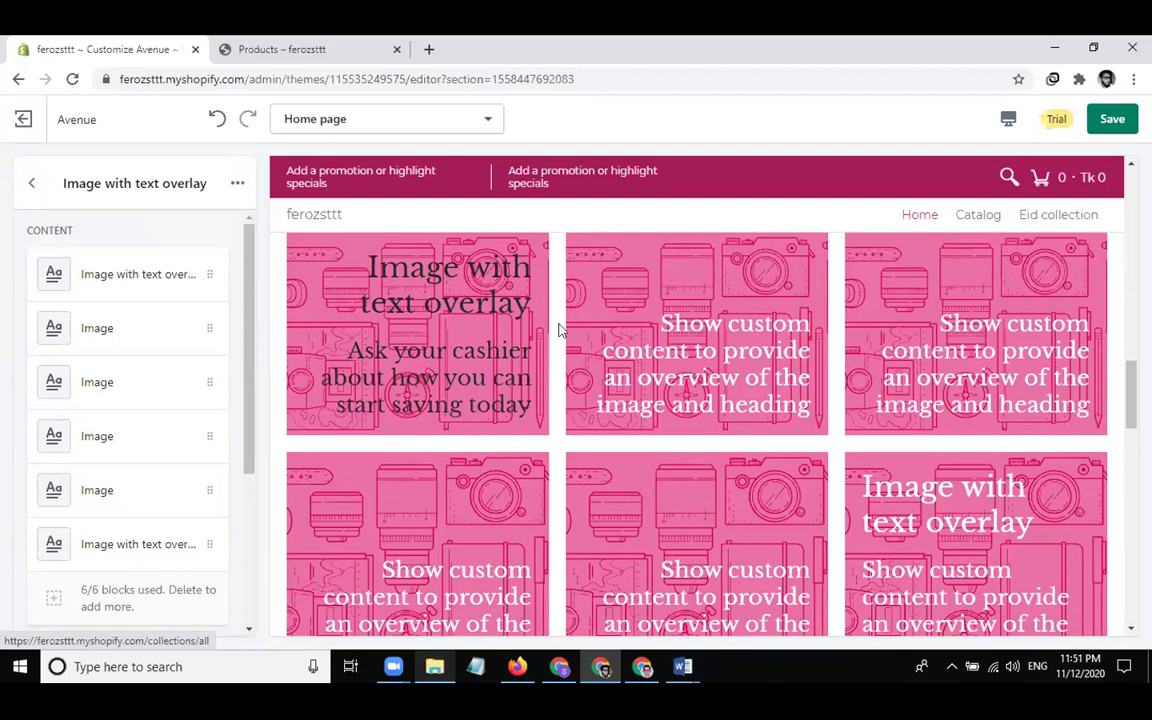
scroll(540, 345, up, 2)
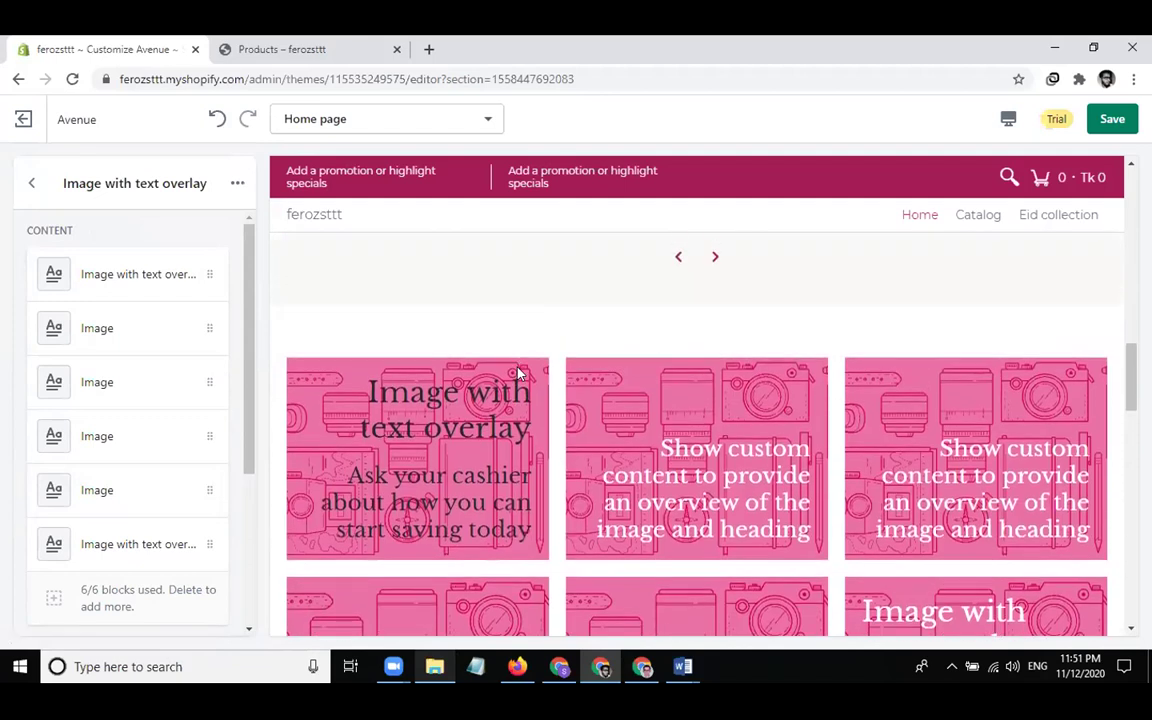
scroll(518, 372, down, 1)
click(236, 183)
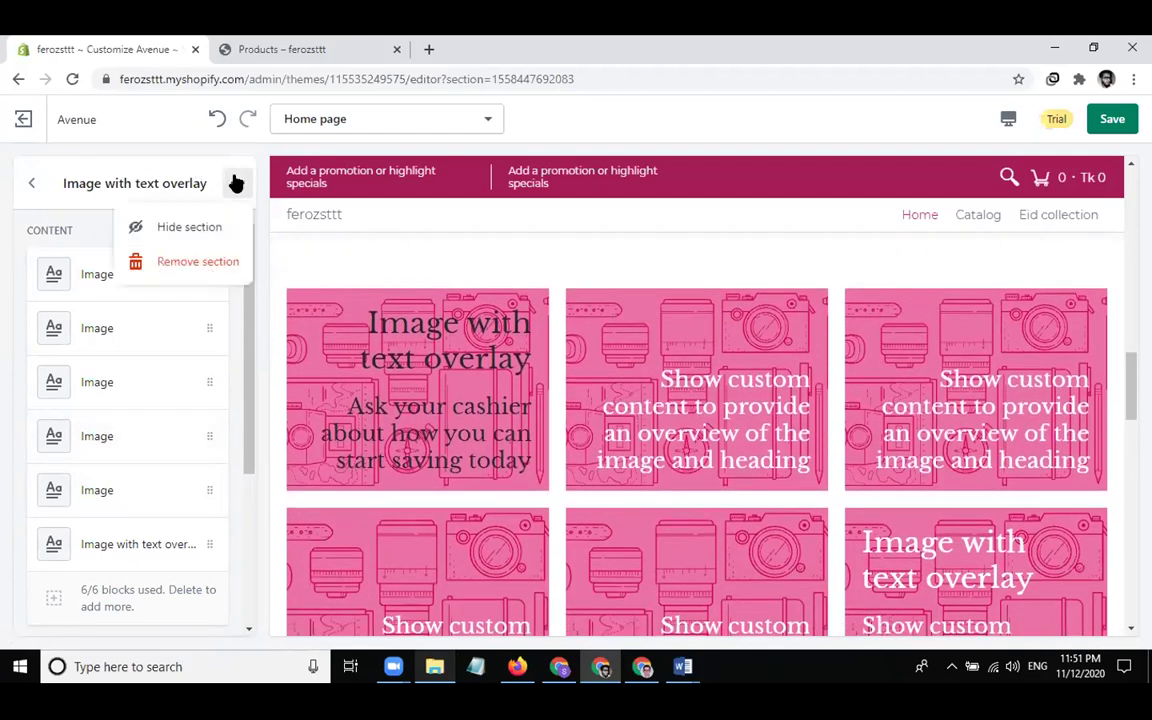
click(192, 262)
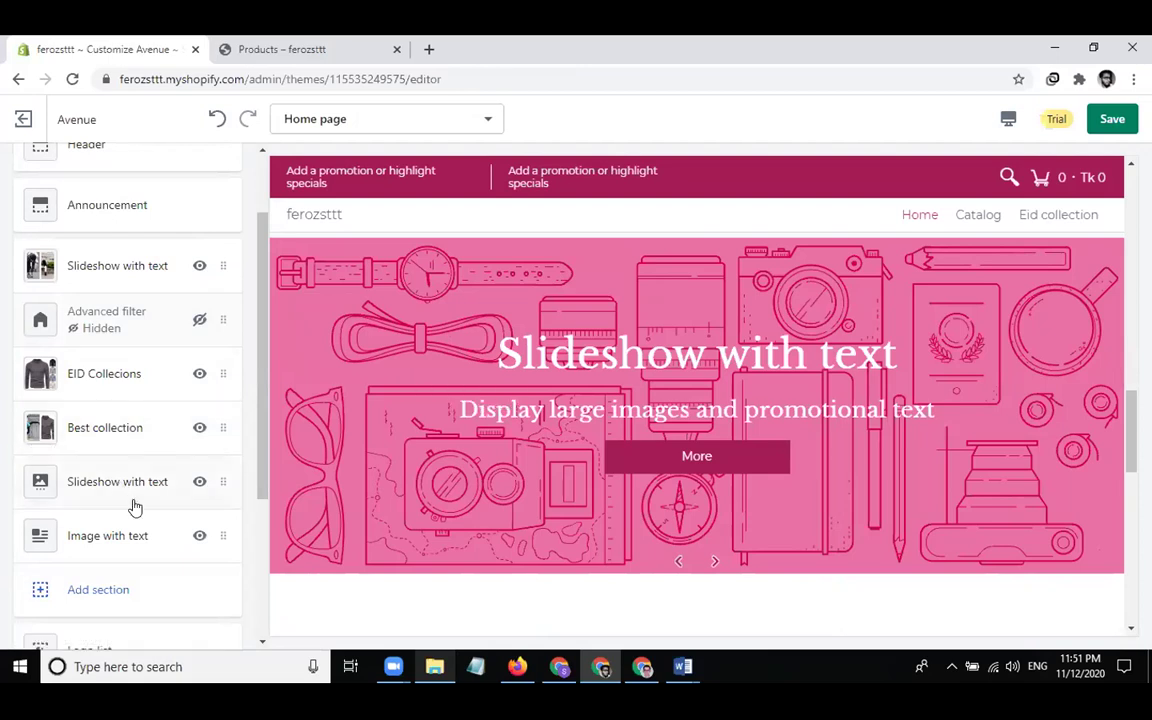
Delete the lower Slideshow with text section, then bring up the Image with text settings
click(108, 481)
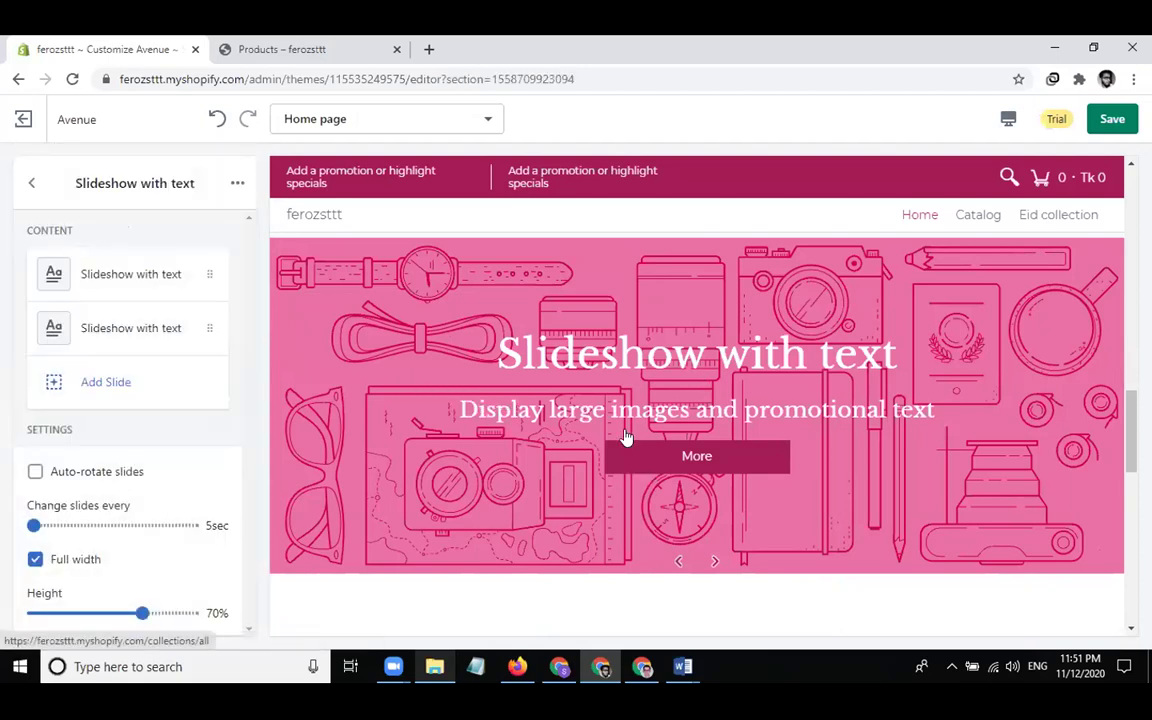
scroll(625, 437, up, 1)
scroll(625, 437, up, 1)
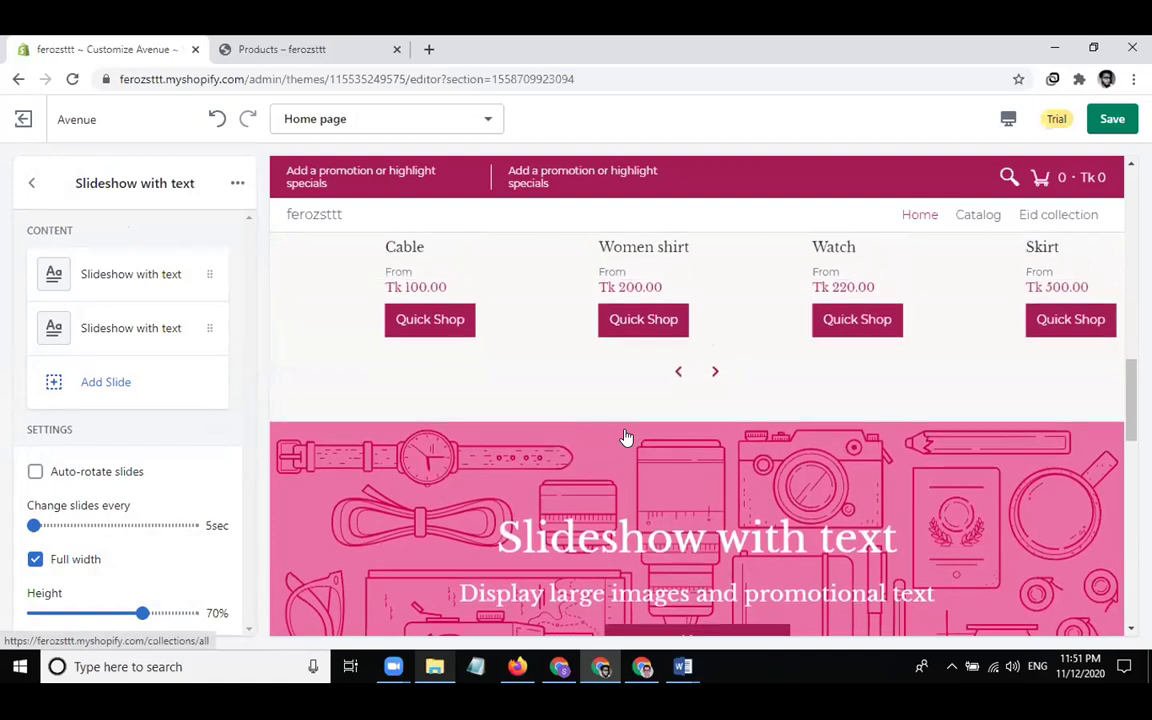
scroll(625, 437, down, 2)
click(237, 184)
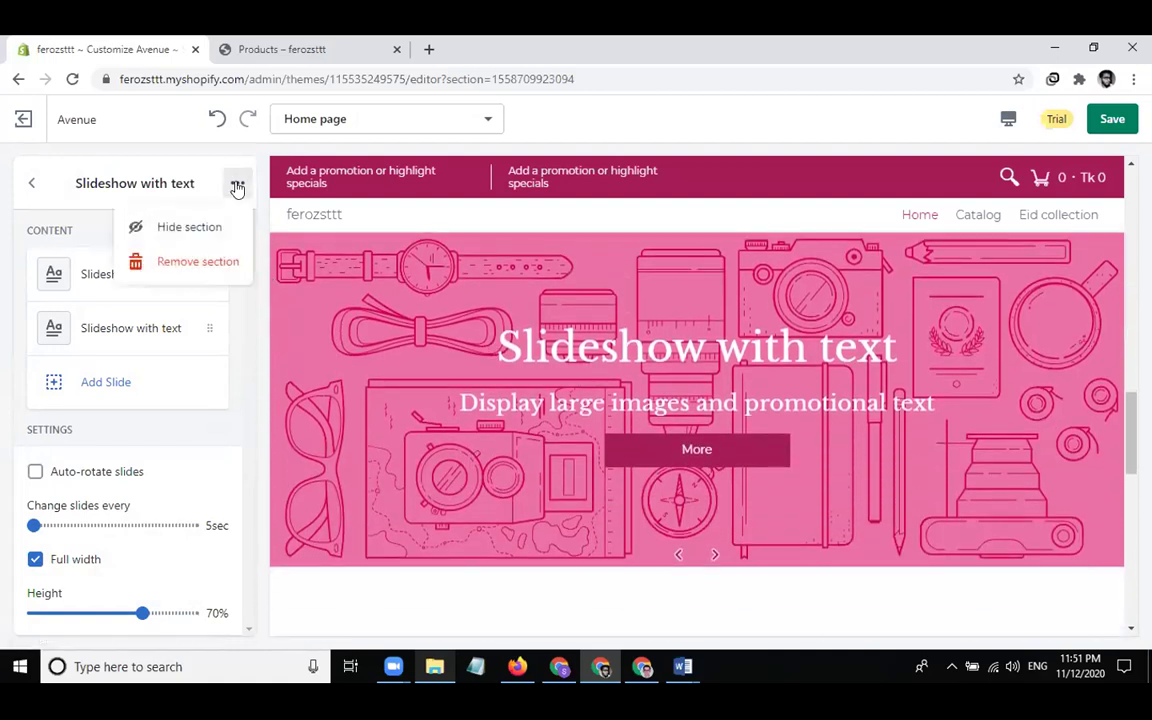
click(185, 263)
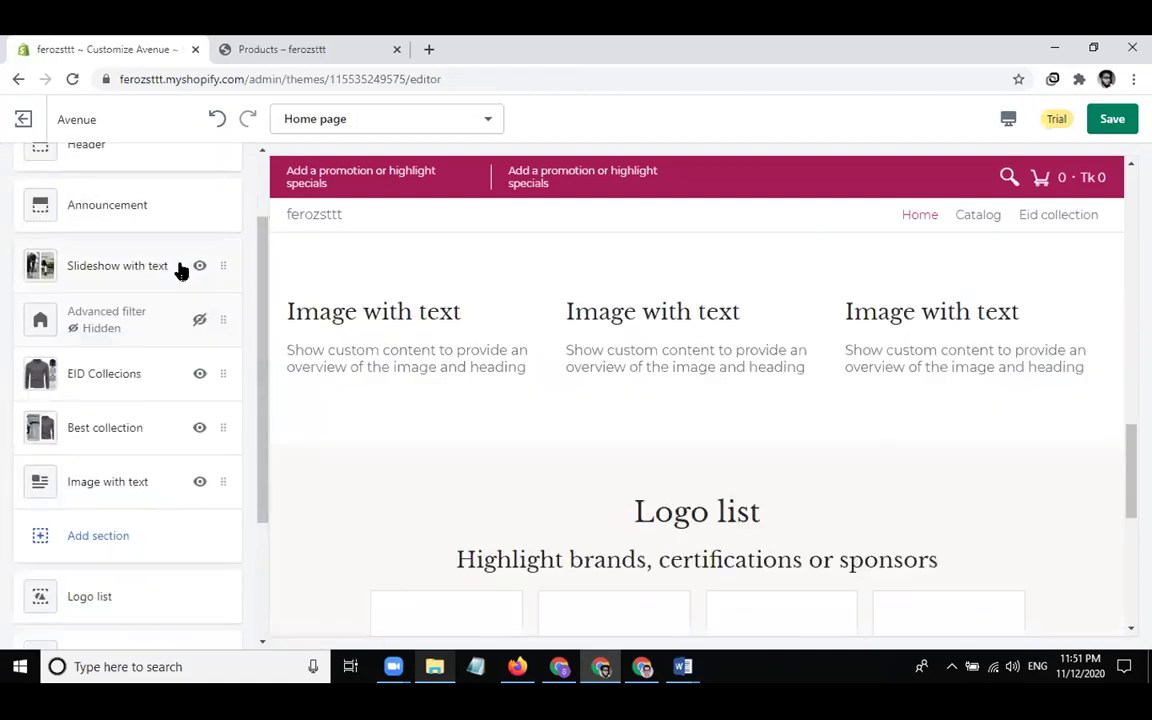
click(141, 483)
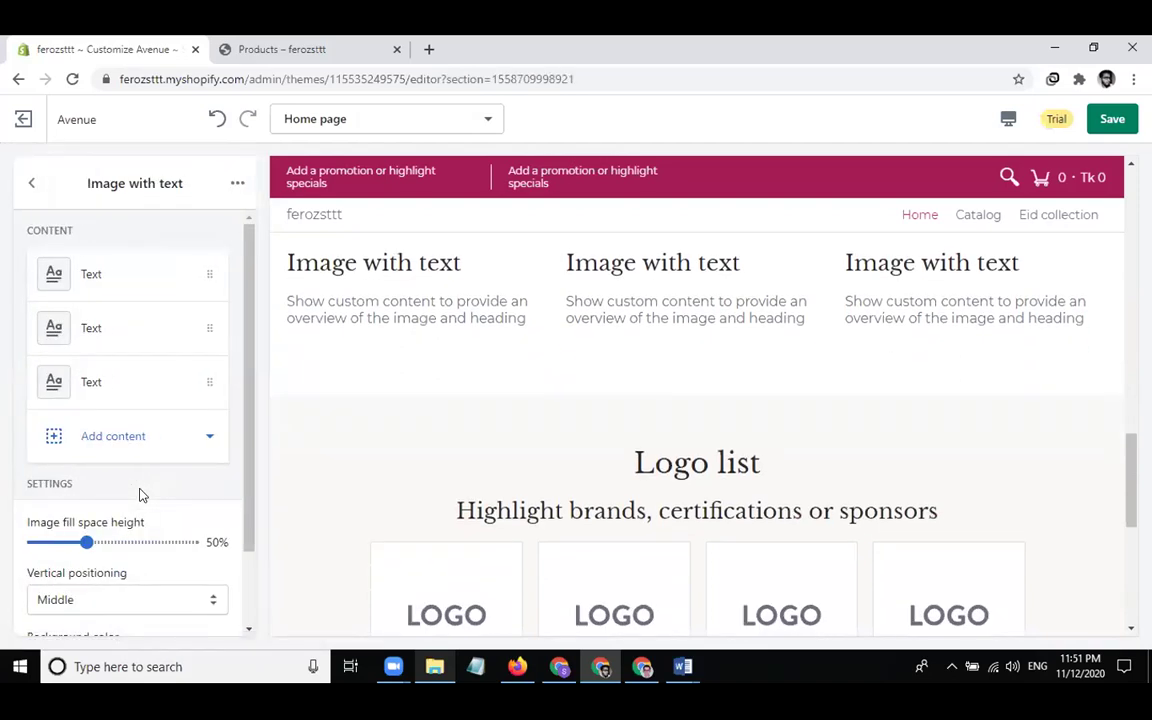
Give the first column the heading '24/7 Support'
scroll(430, 427, up, 2)
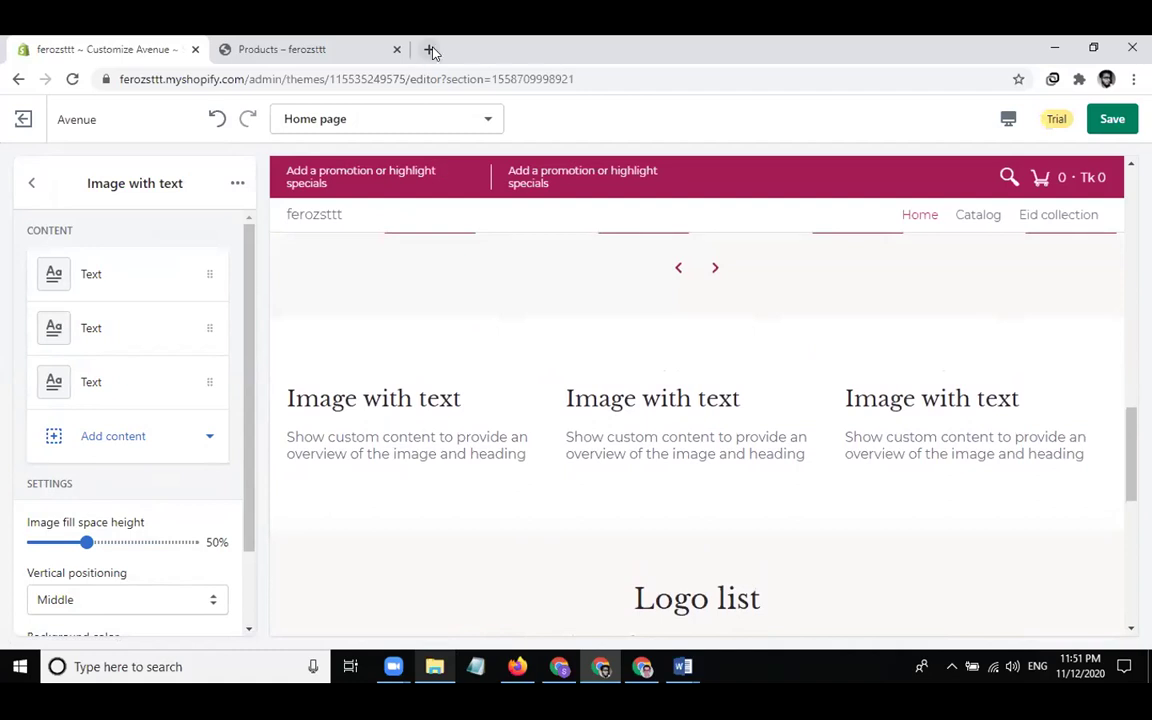
click(113, 283)
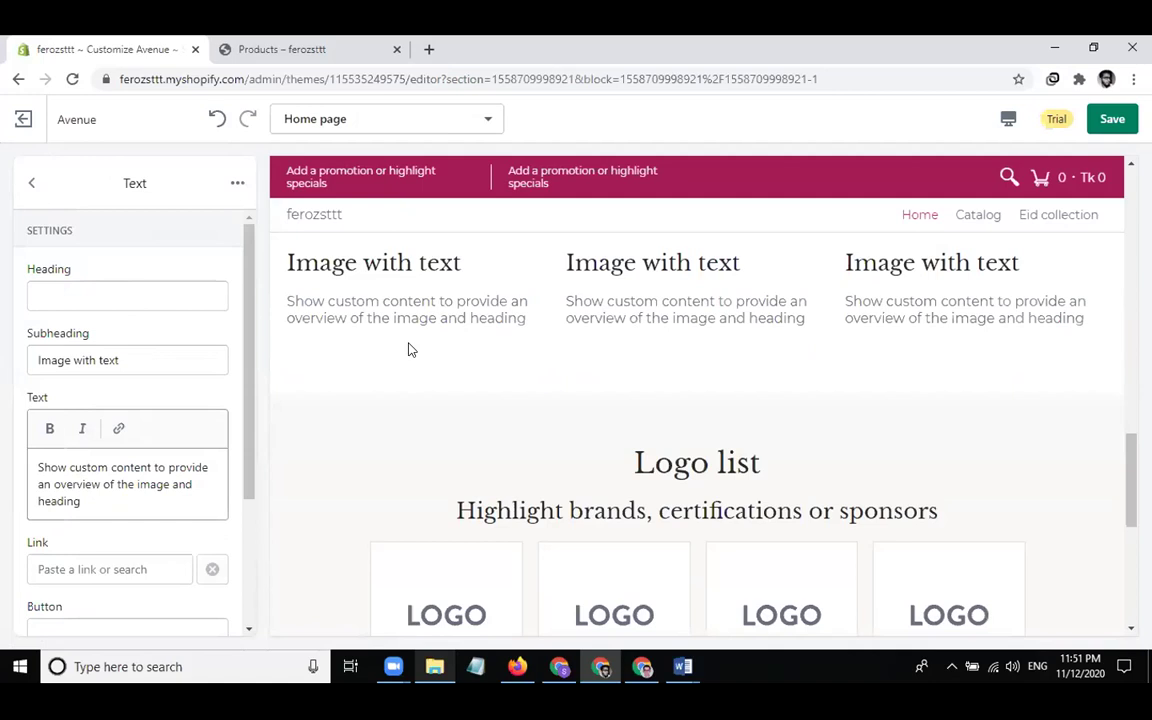
click(150, 294)
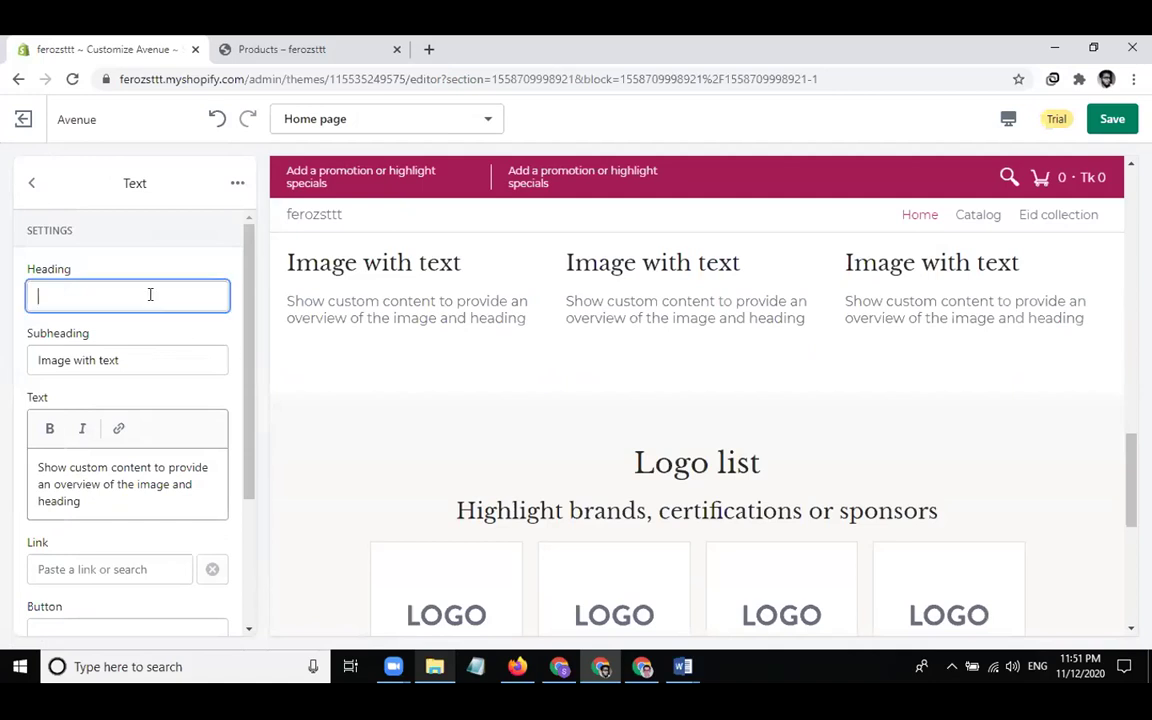
text(24/7)
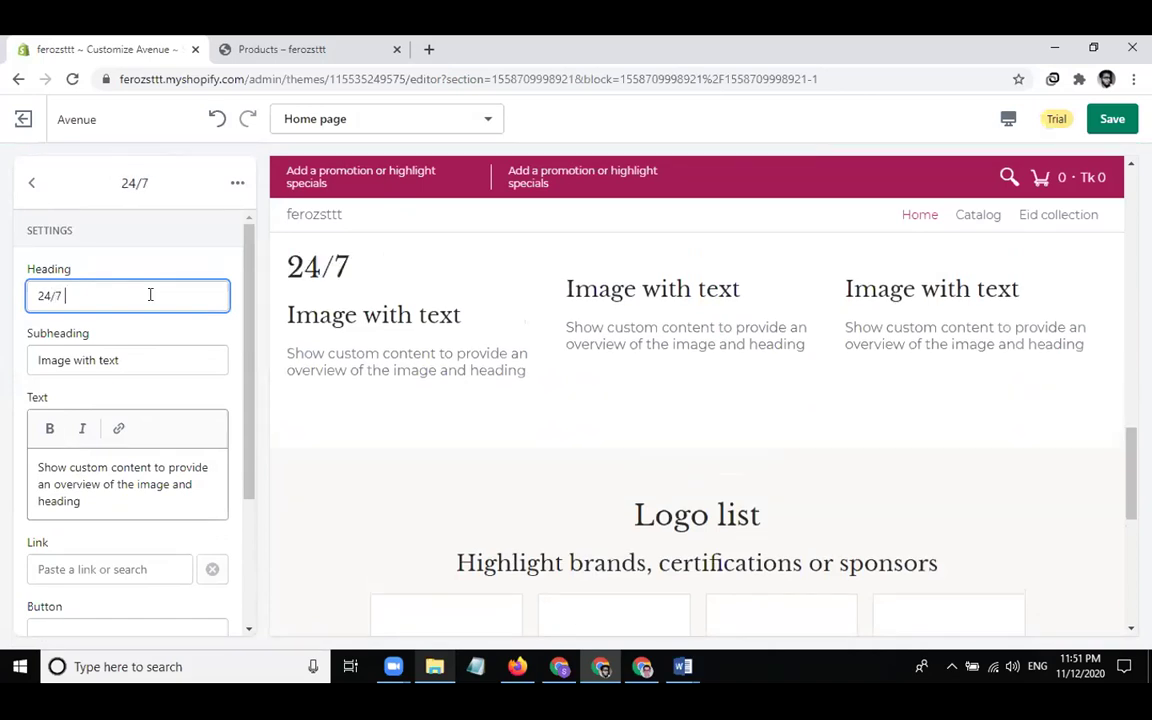
text( Support)
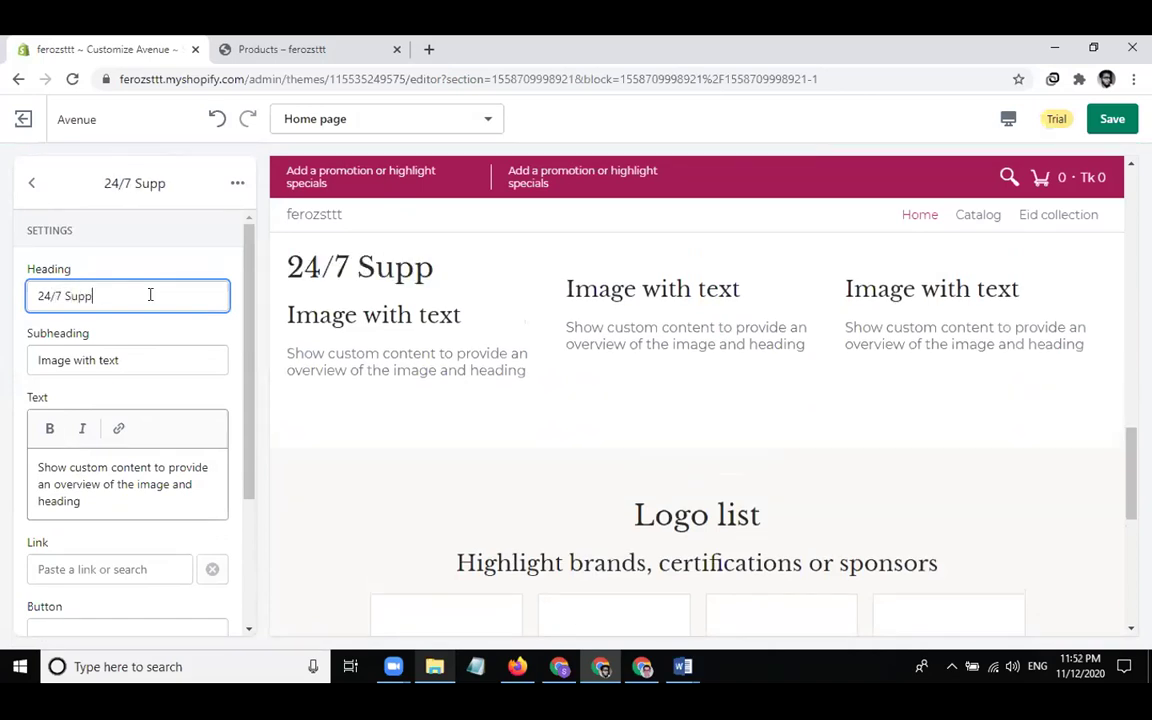
Replace the first column's subheading with 'contact us to know about products'
click(155, 363)
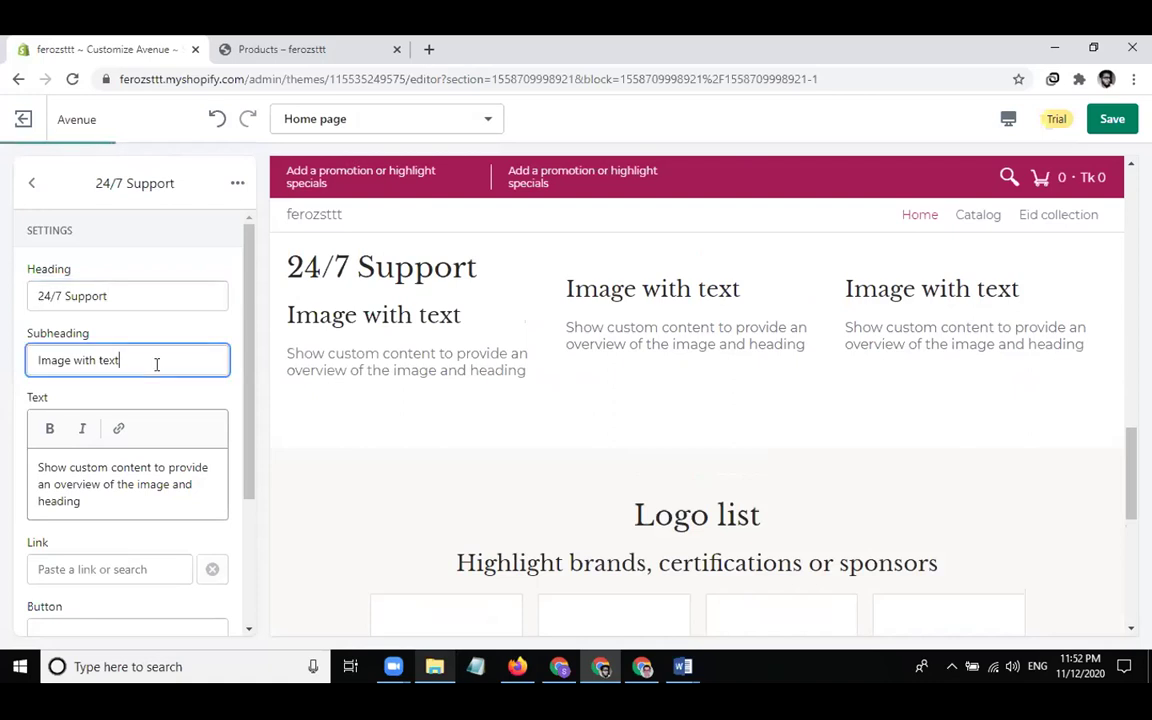
triple_click(156, 364)
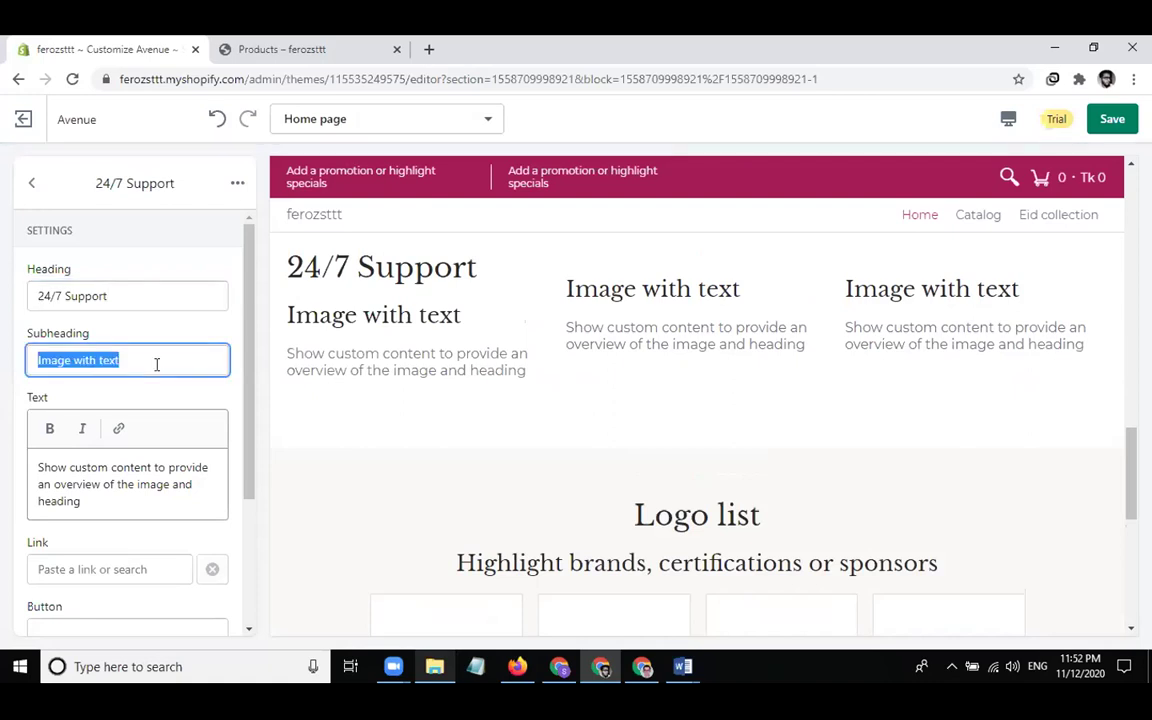
text(ge)
key(BackSpace)
key(BackSpace)
key(BackSpace)
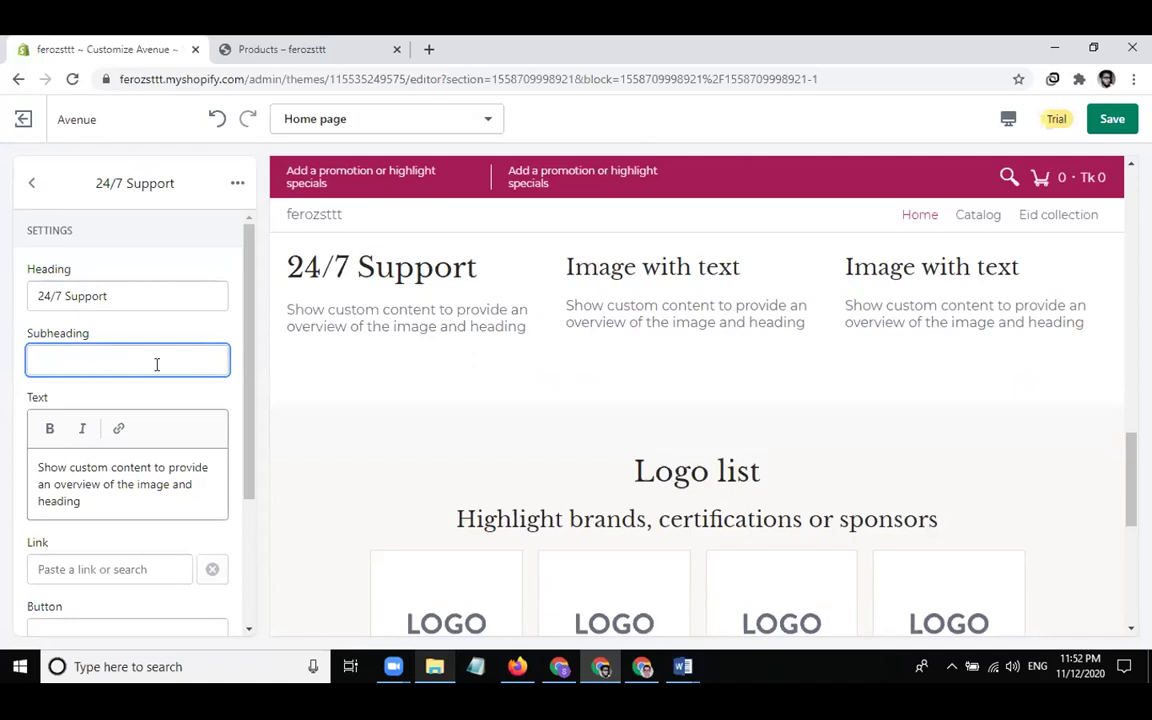
text(co)
text(u)
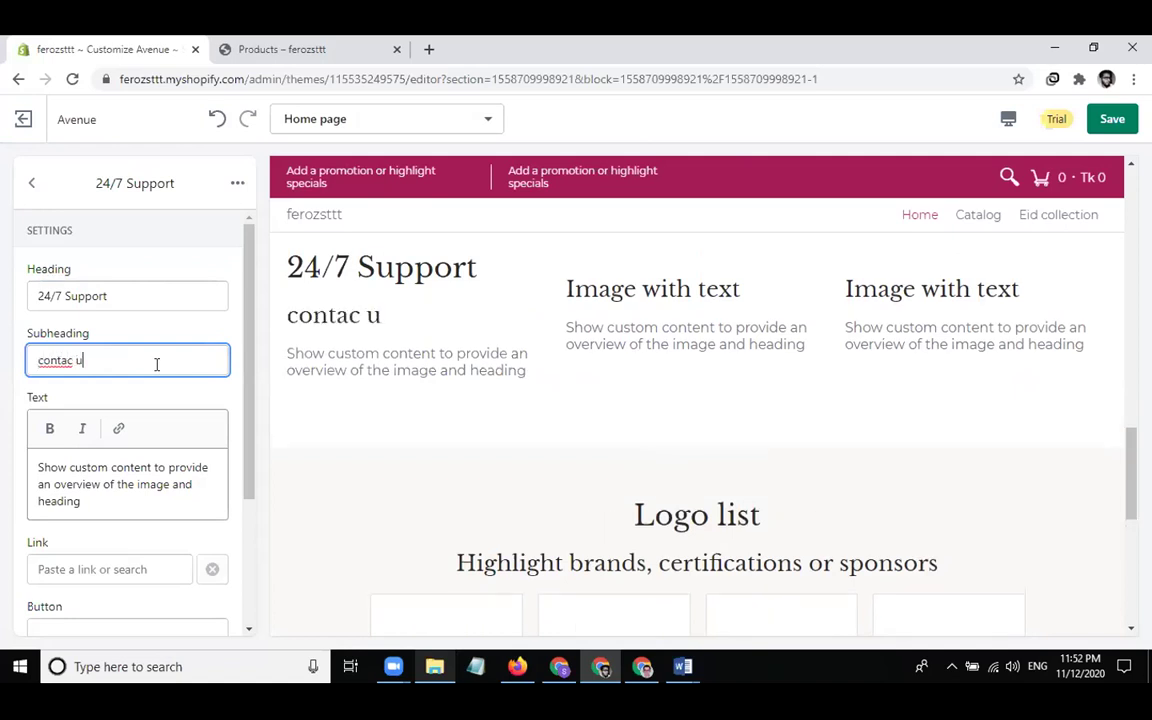
key(BackSpace)
key(BackSpace)
text(t is)
key(BackSpace)
key(BackSpace)
key(BackSpace)
text(us to know about products)
Clear the first column's placeholder body text
click(129, 489)
key(ctrl+a)
key(BackSpace)
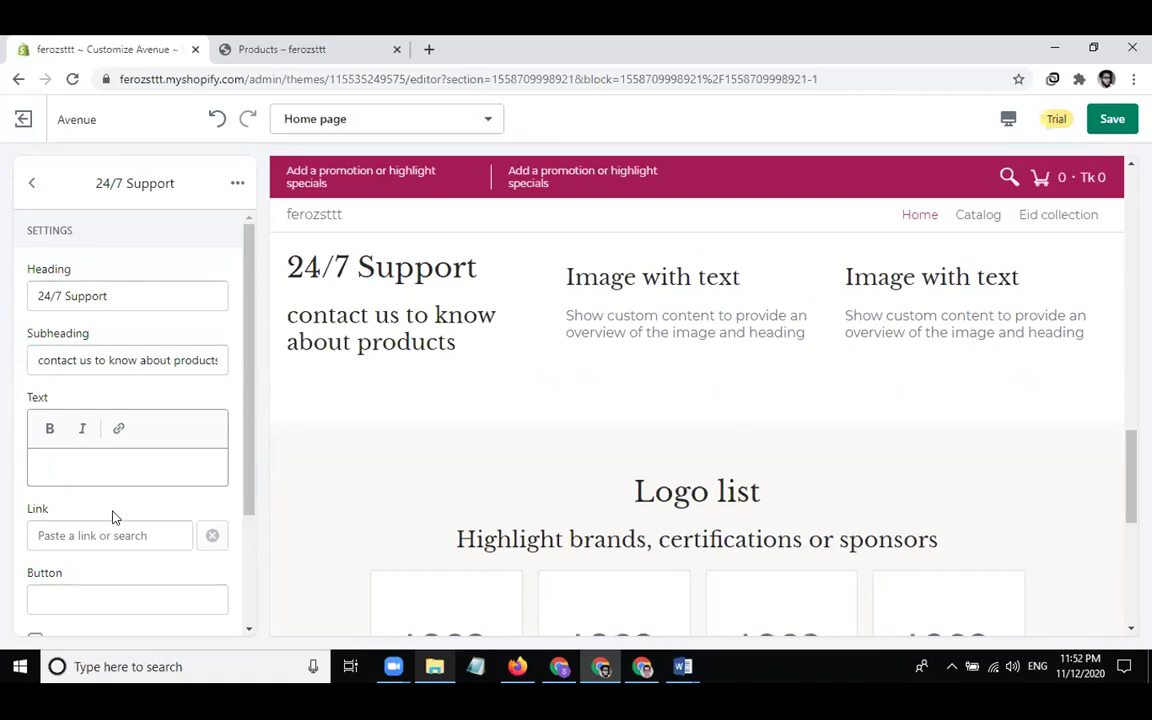
scroll(112, 516, down, 1)
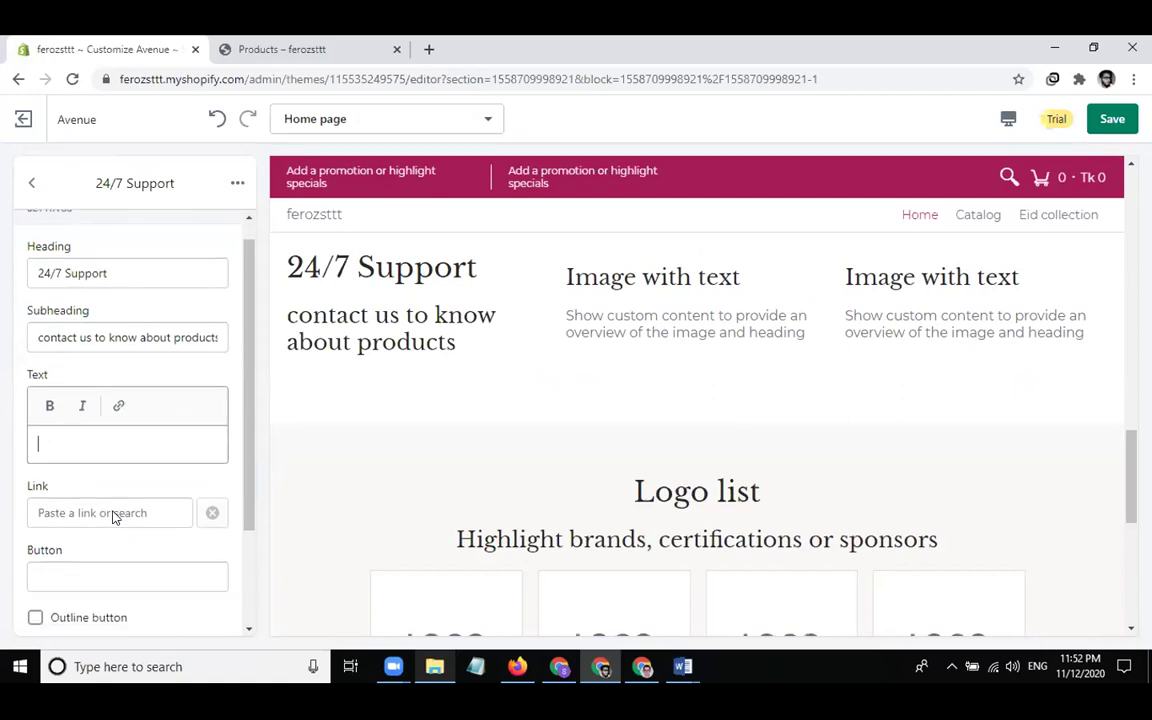
scroll(124, 545, down, 2)
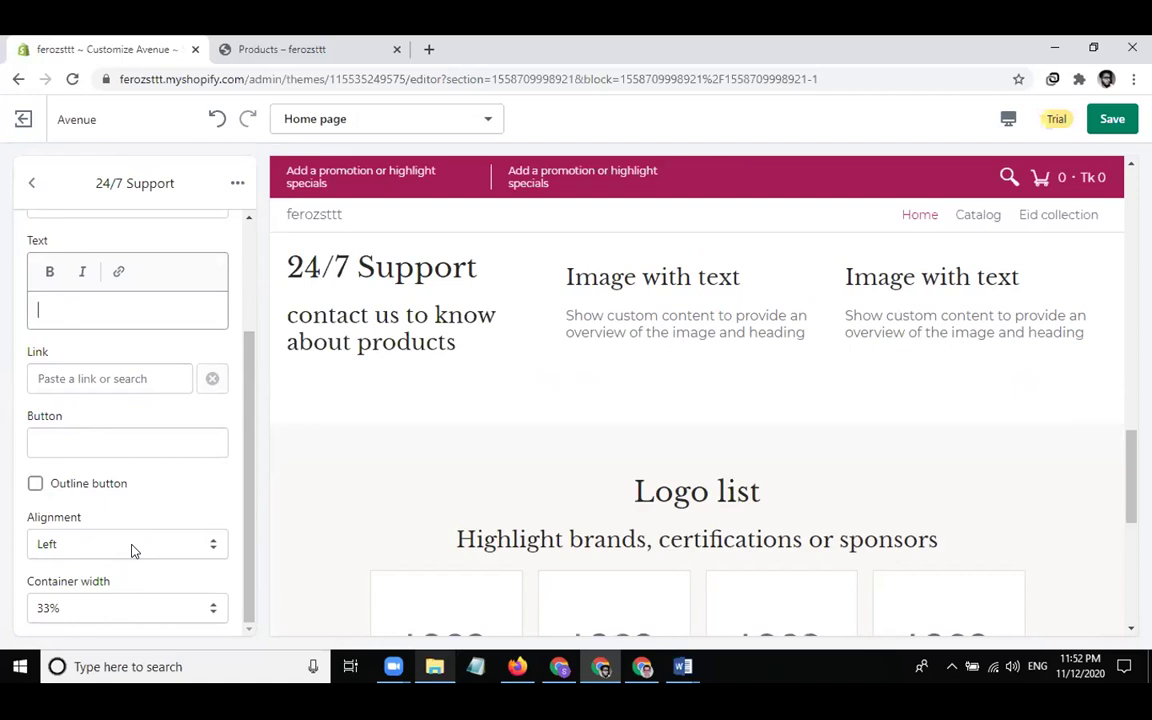
scroll(133, 544, up, 3)
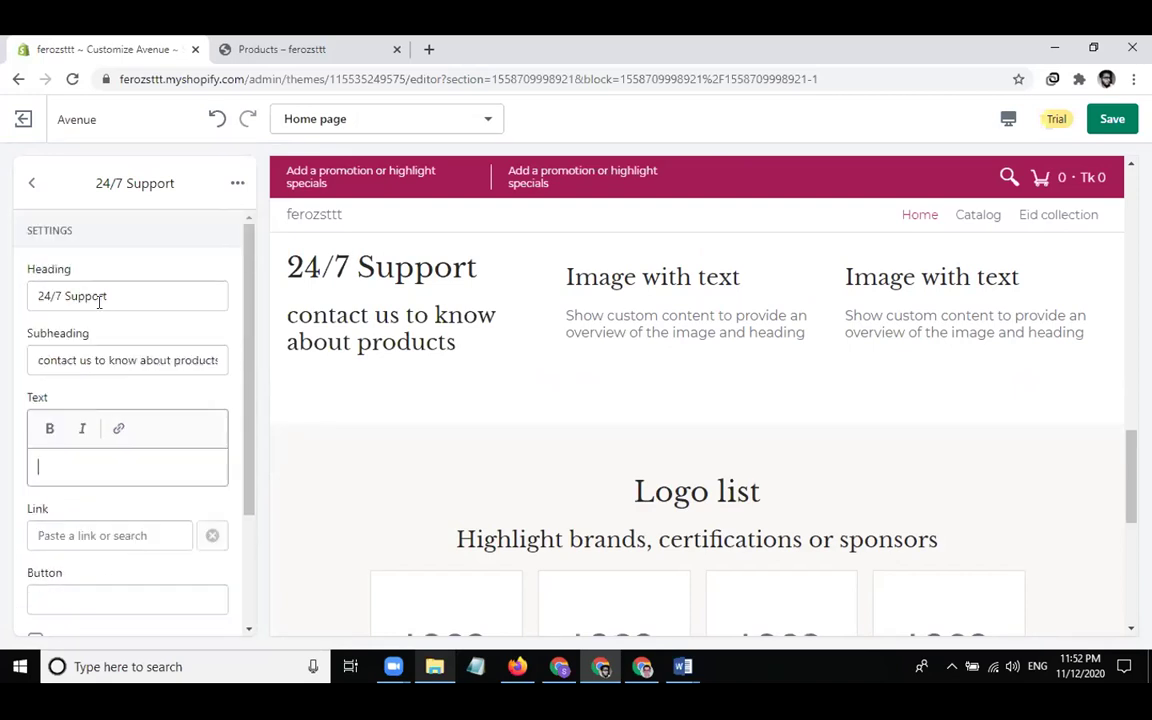
click(31, 185)
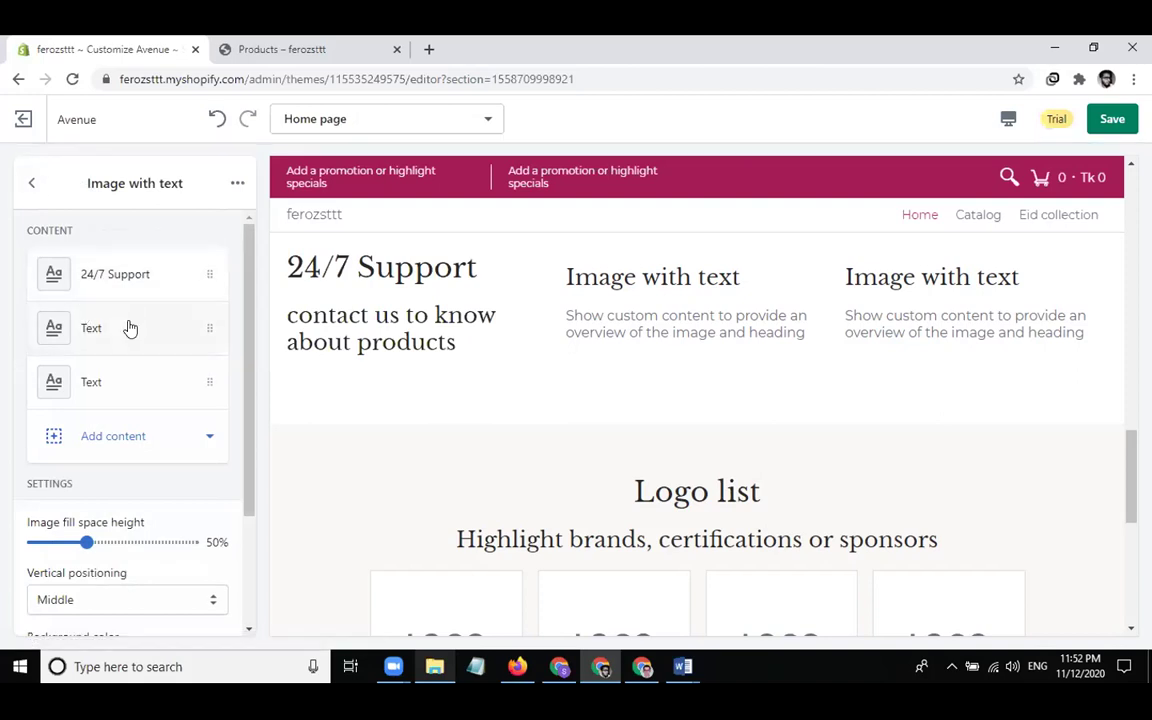
Give the second column the heading 'Secure payment'
click(129, 327)
click(158, 357)
click(158, 301)
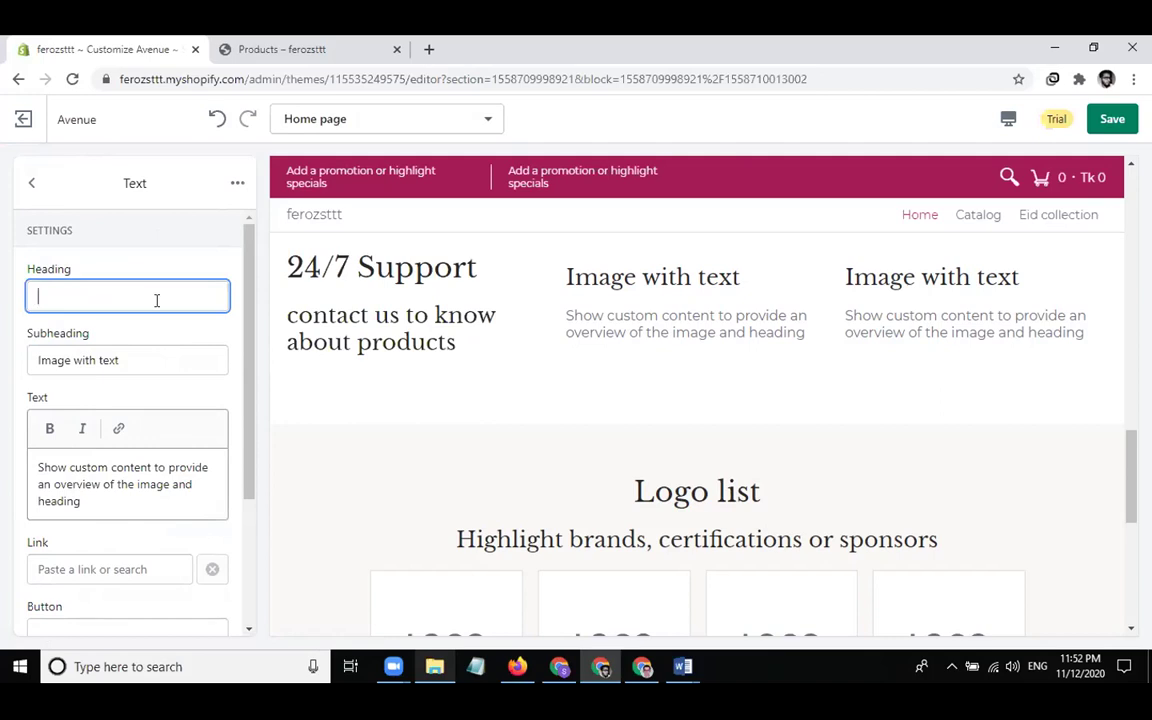
text(payment)
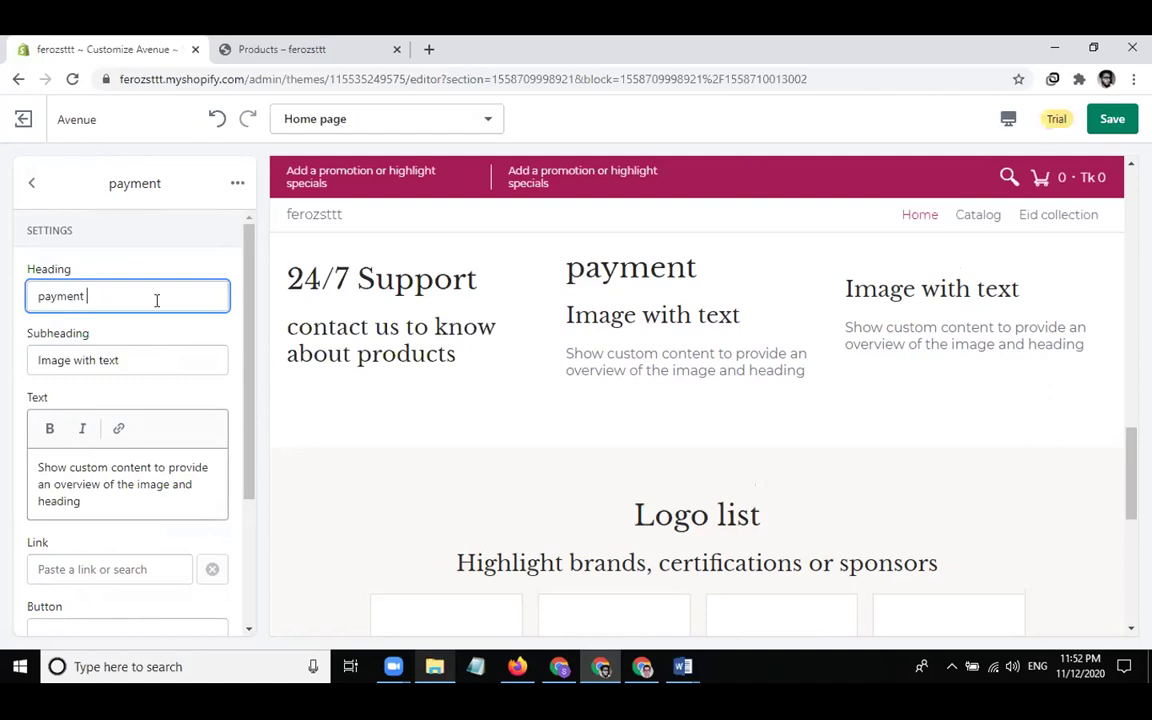
key(Home)
text(Secure)
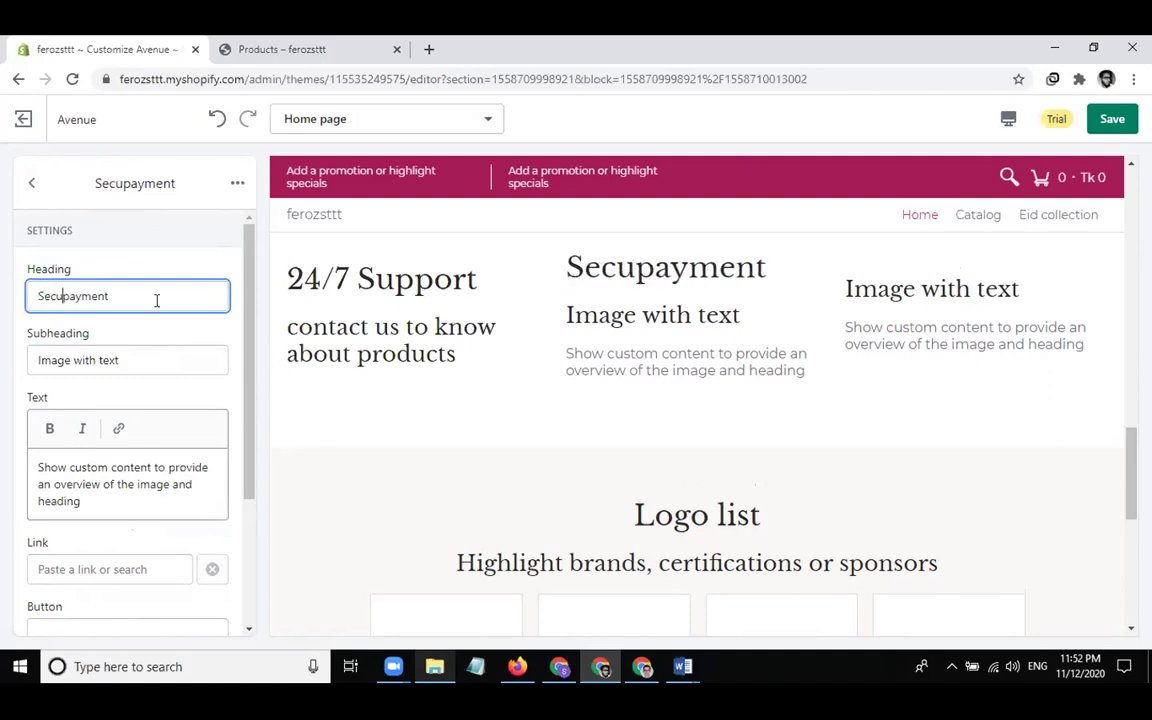
Set its subheading to 'our payment gateway is secure' and clear the description text
click(165, 355)
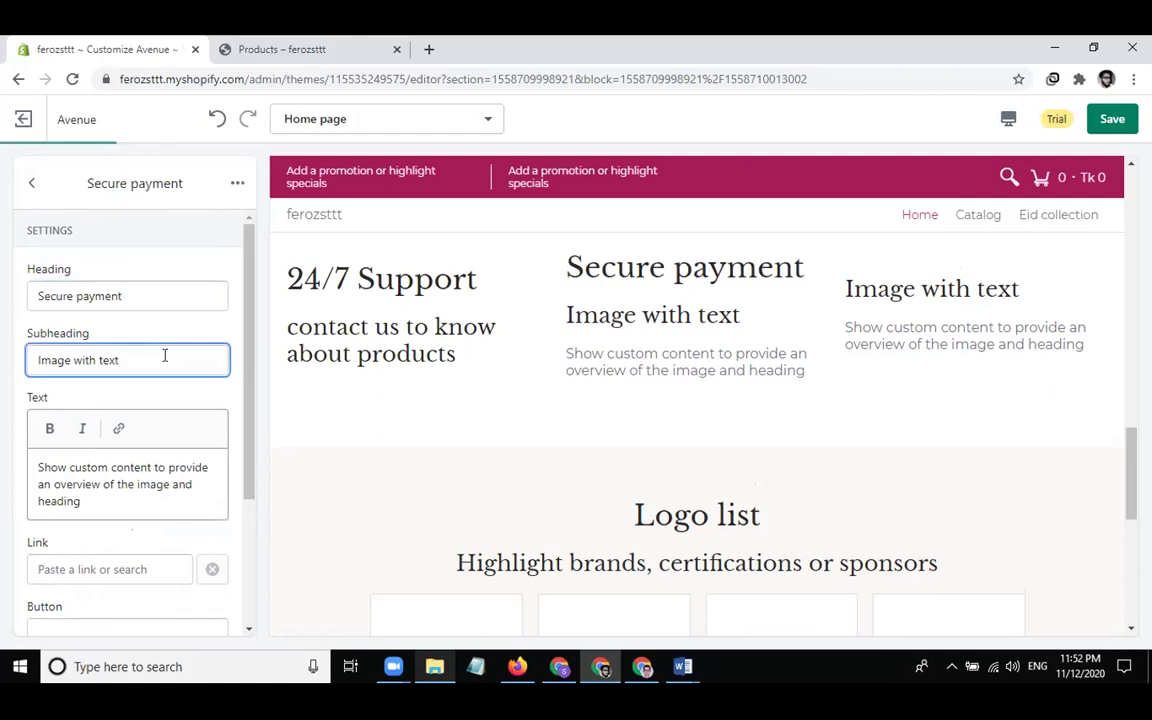
key(ctrl+a)
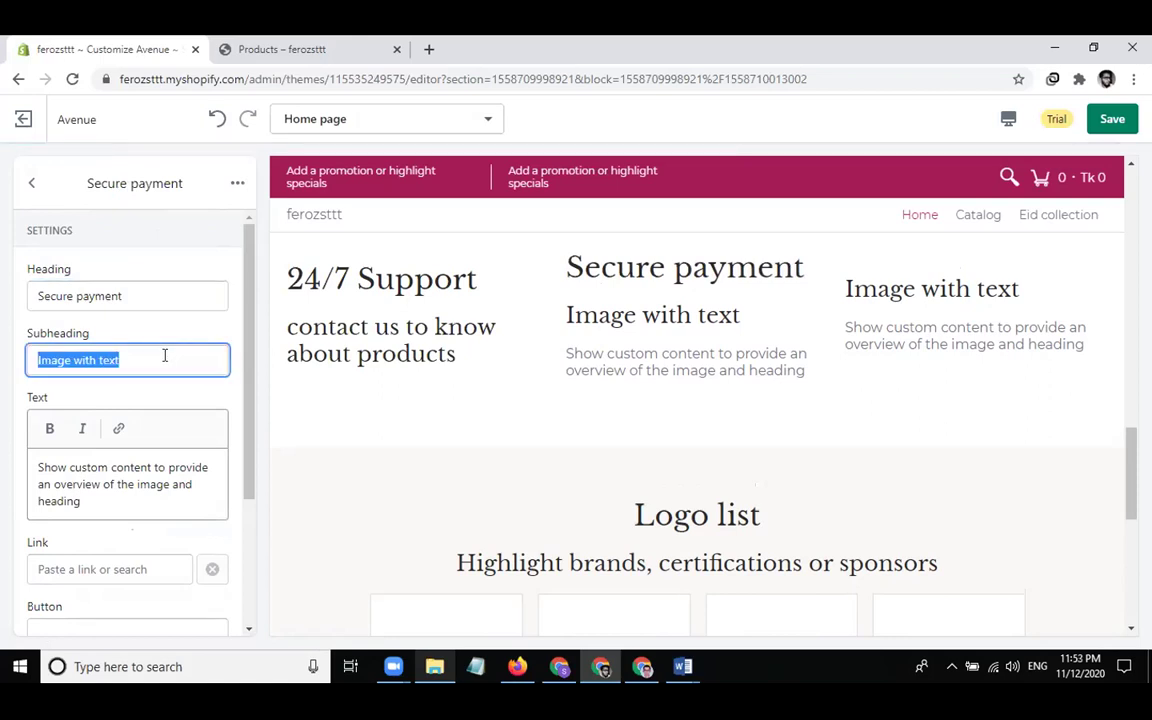
text(our paym)
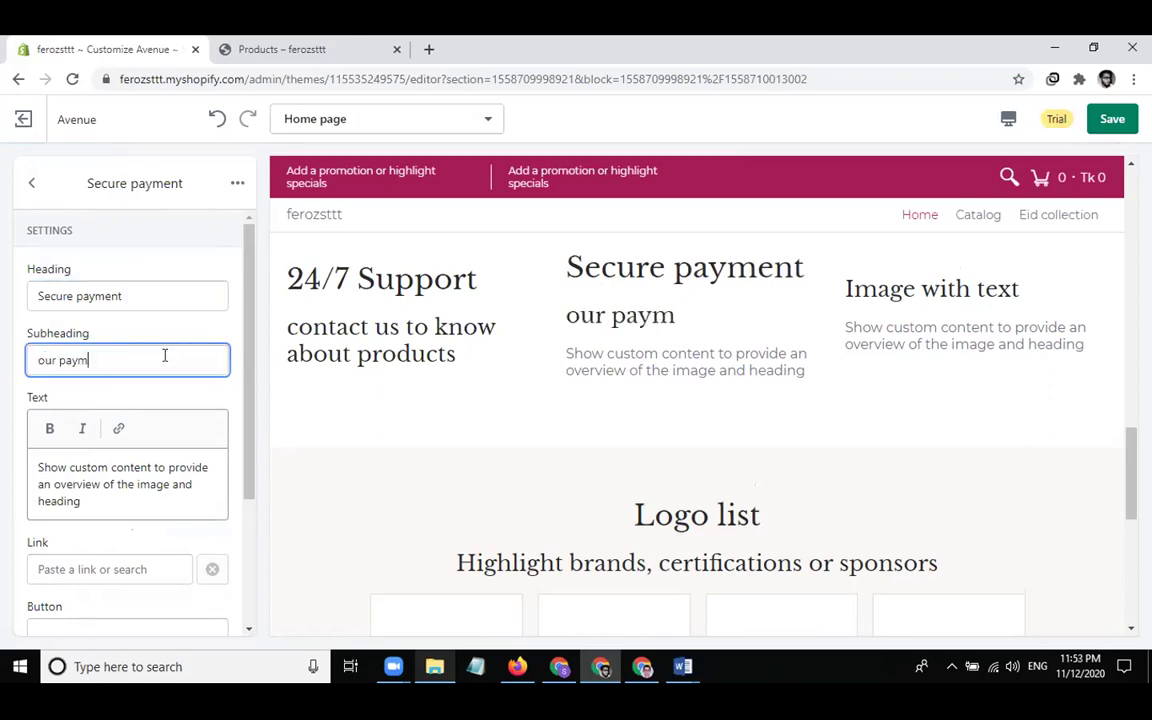
text(ent gateway is secure)
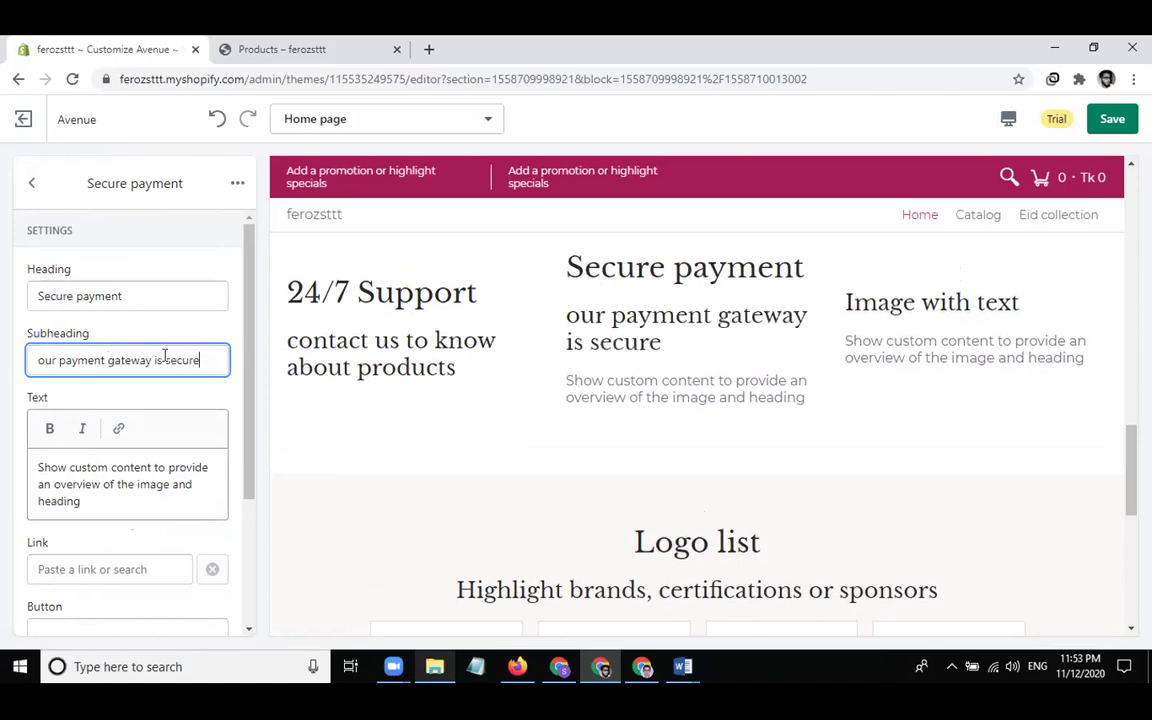
click(164, 468)
key(ctrl+a)
key(BackSpace)
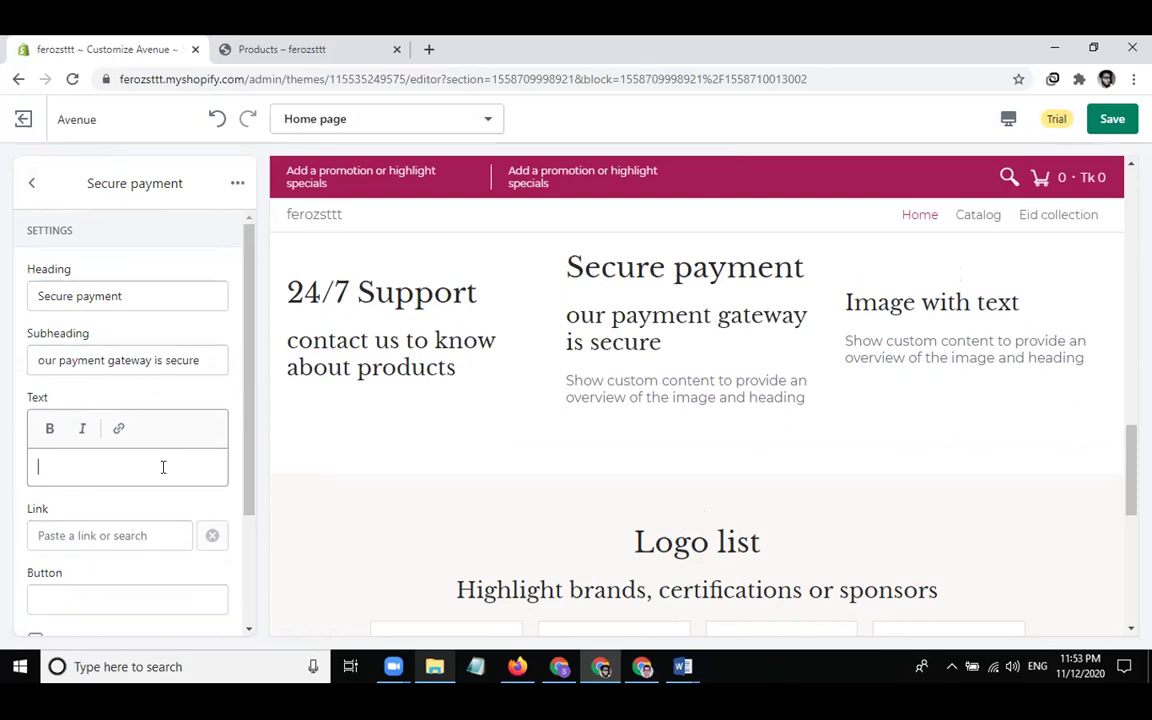
click(31, 183)
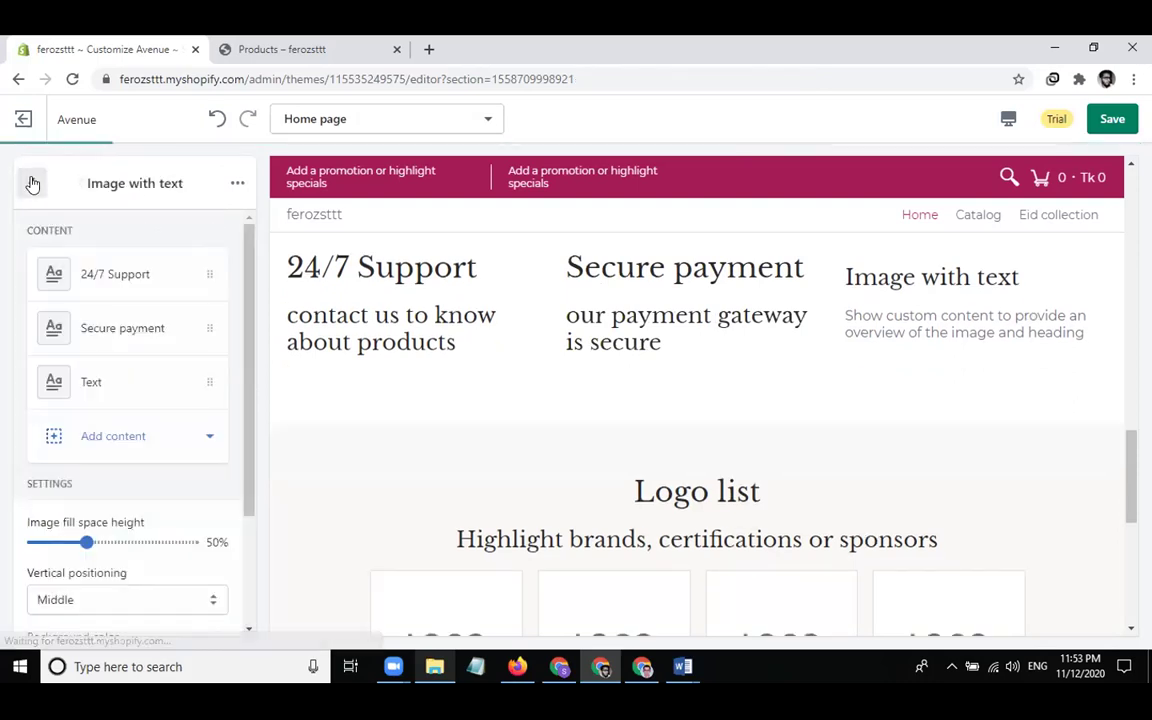
Head the third column 'Money Back Gurantee', subheading 'if you don't like products we will back your payment'
click(131, 375)
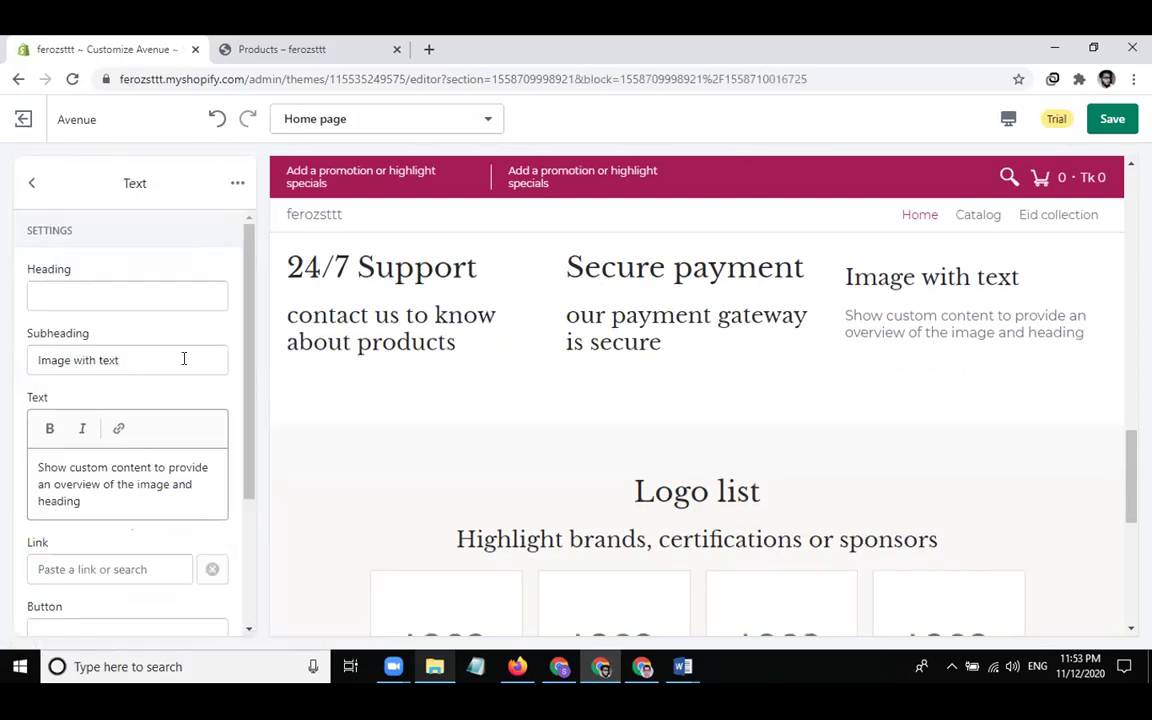
click(115, 296)
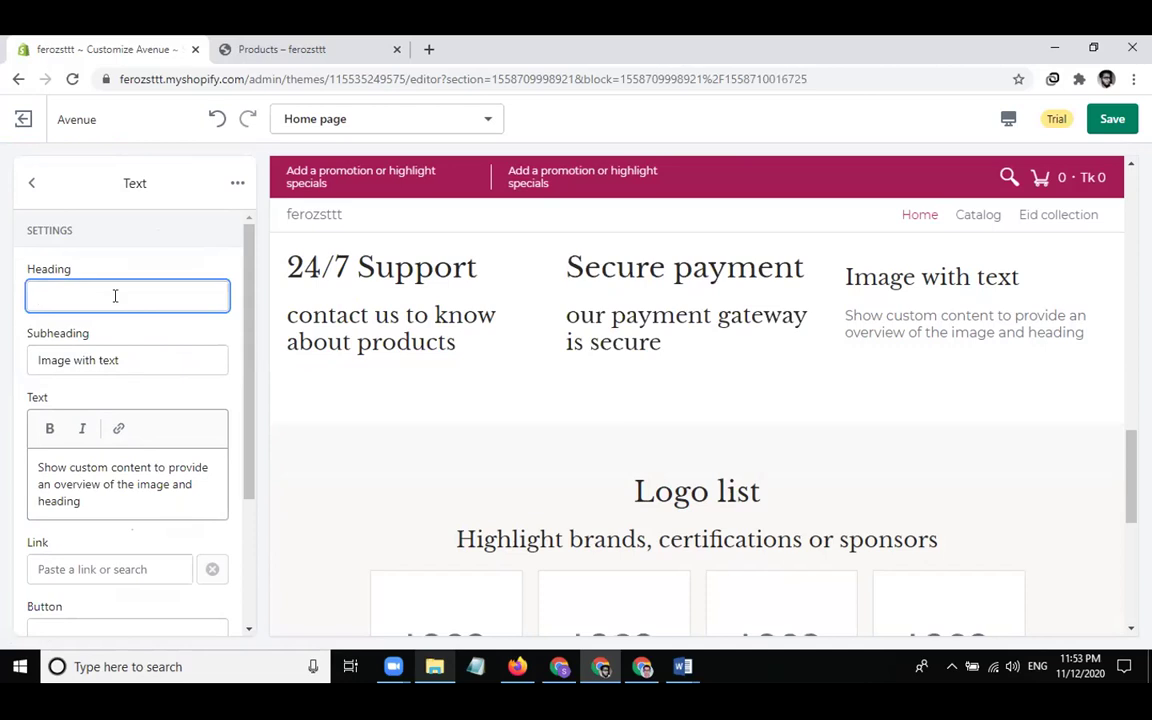
text(Money Back Gurantee)
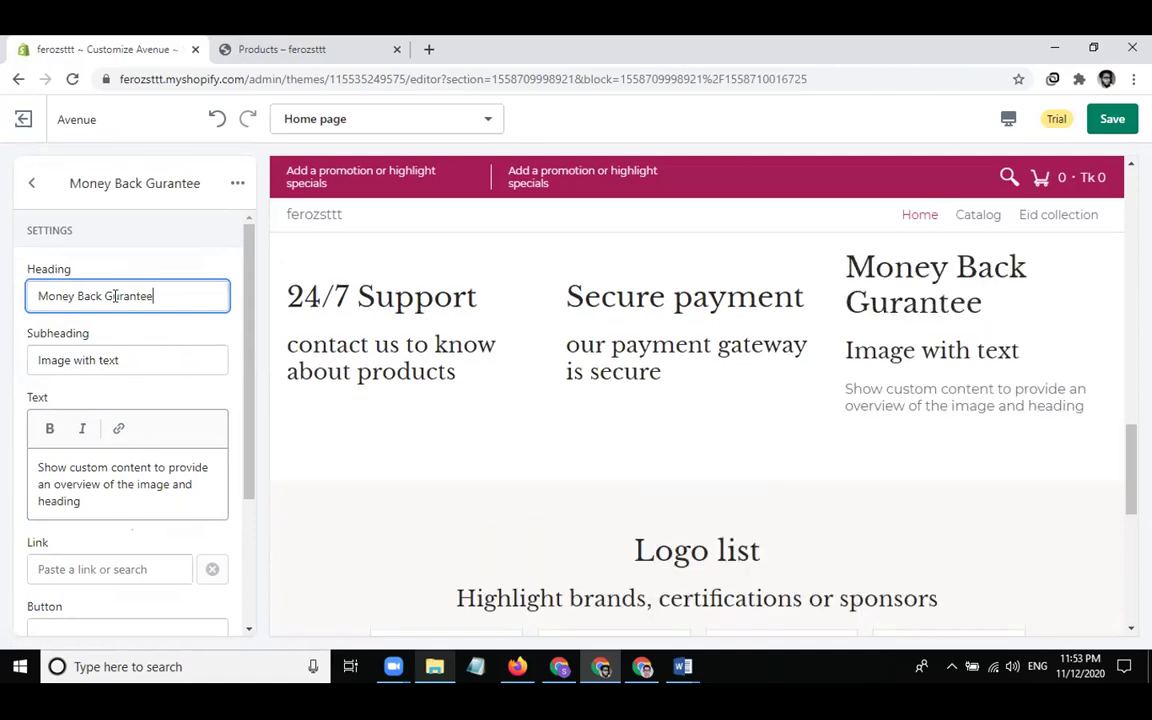
click(139, 363)
key(ctrl+a)
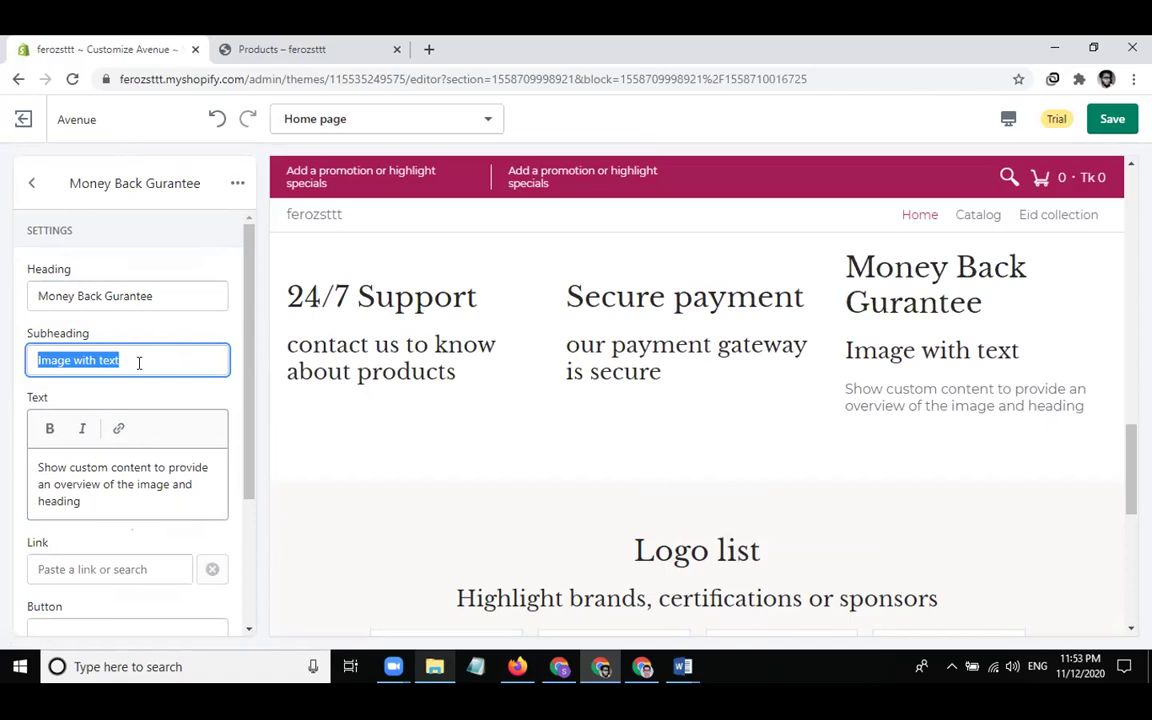
text(if you don't like )
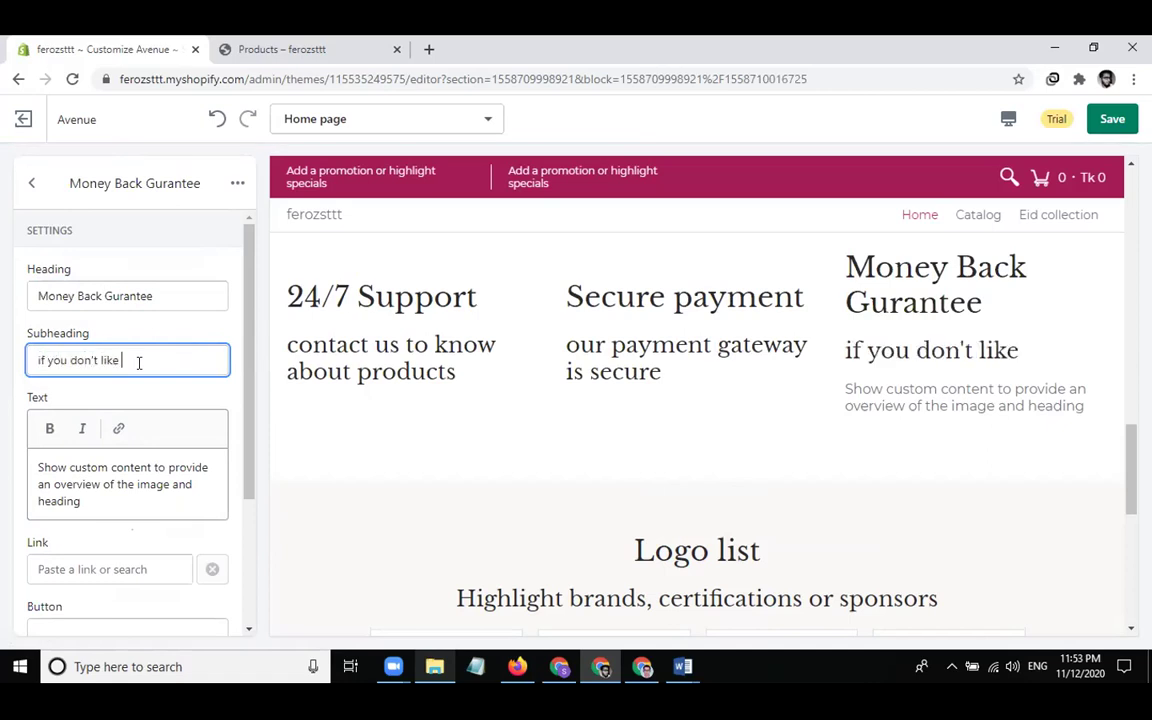
text(products we will back )
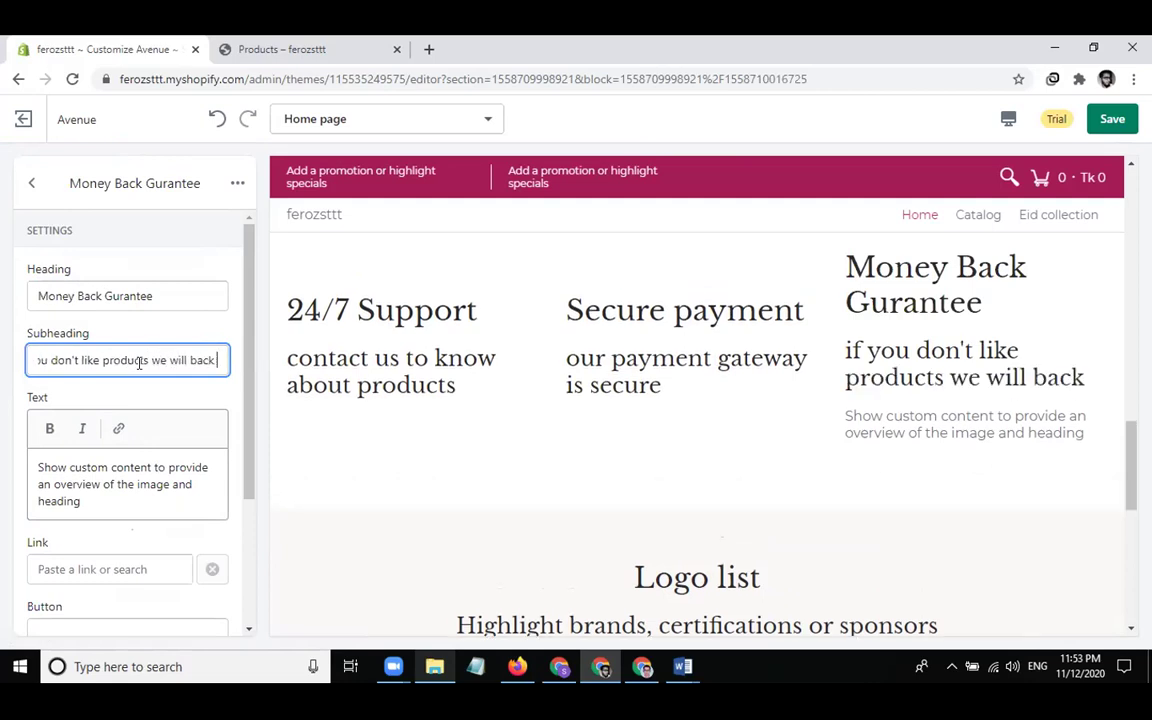
text(your payment)
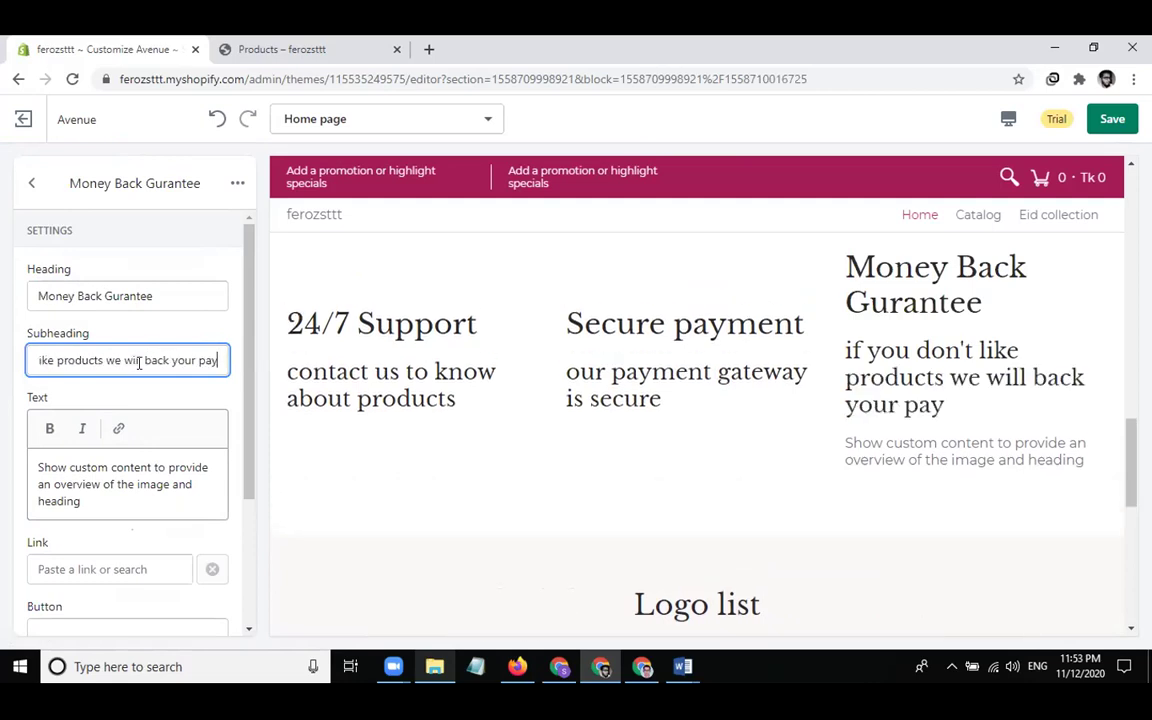
Clear the third column's placeholder description text
click(136, 484)
key(ctrl+a)
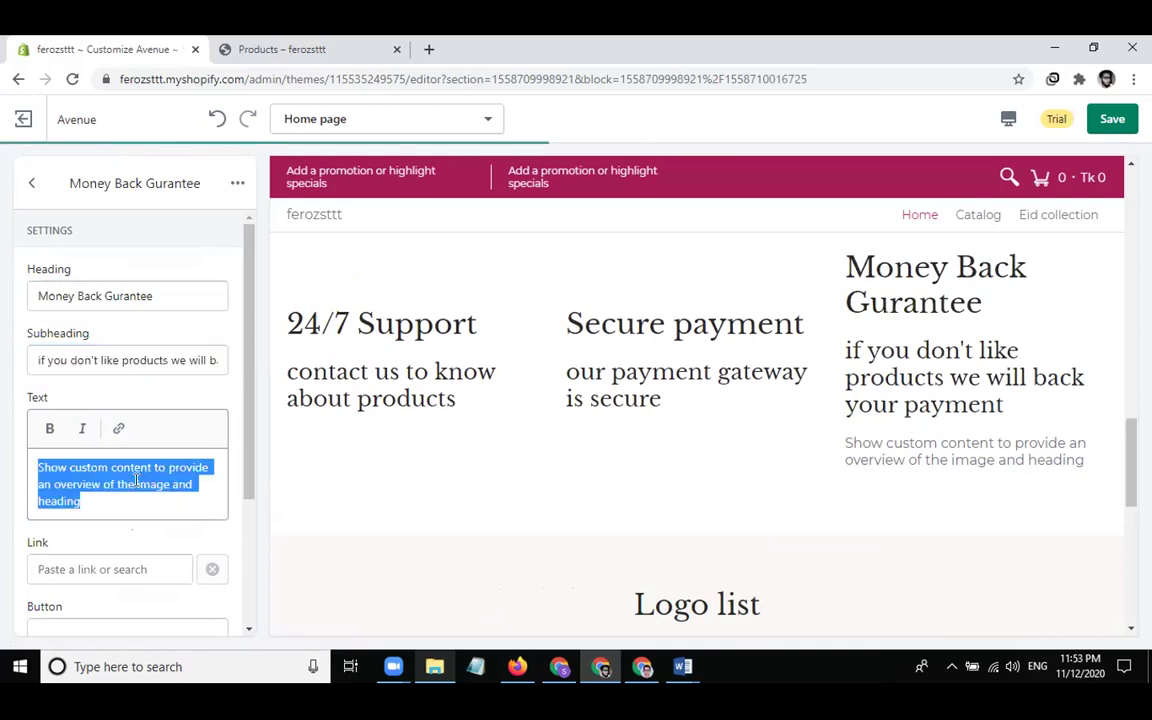
key(BackSpace)
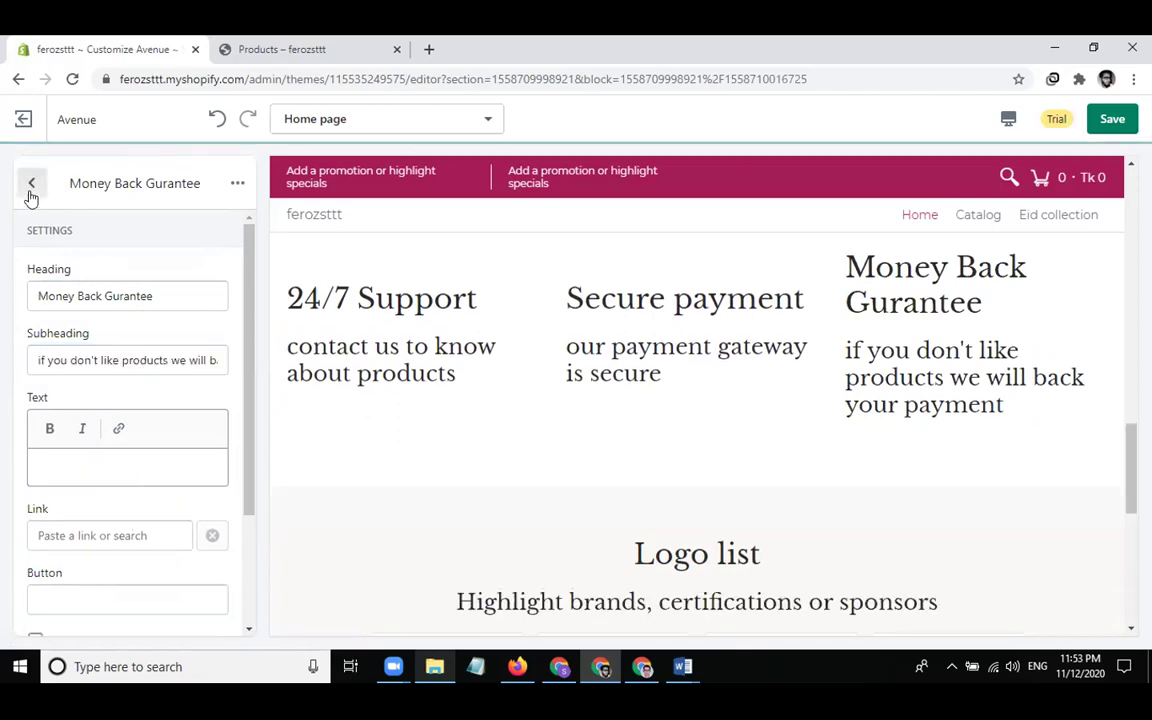
click(31, 185)
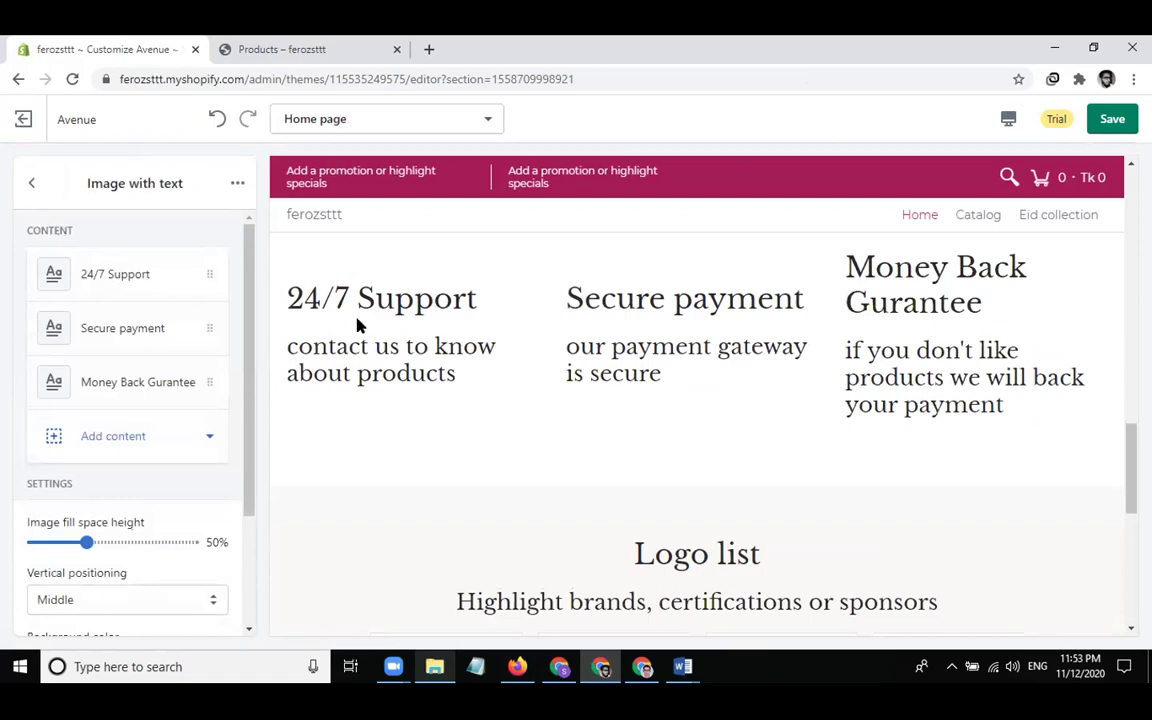
Shorten the heading to 'Money Back' by deleting the misspelled 'Gurantee'
click(116, 379)
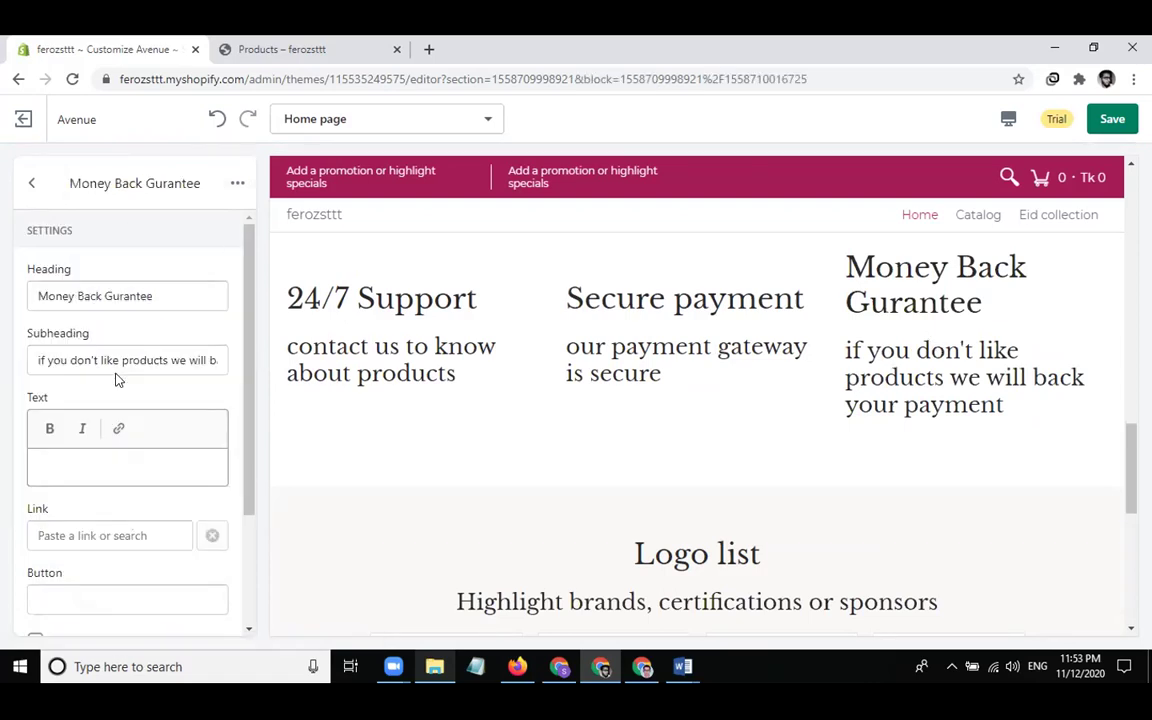
click(78, 294)
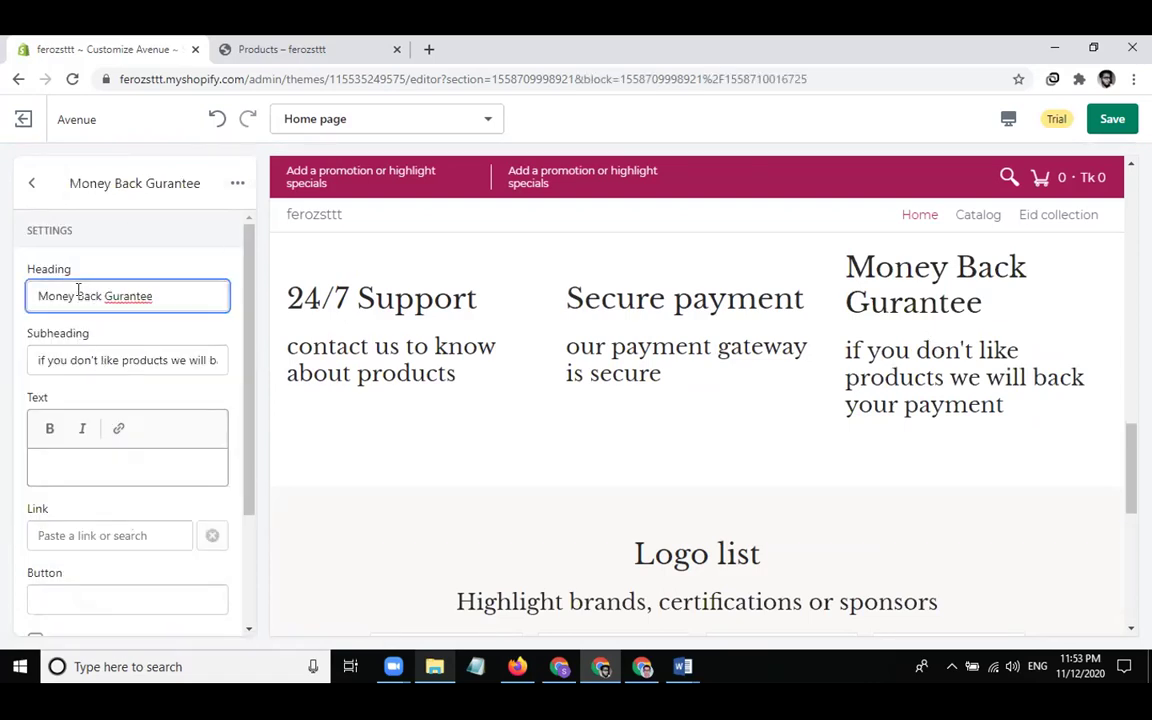
key(BackSpace)
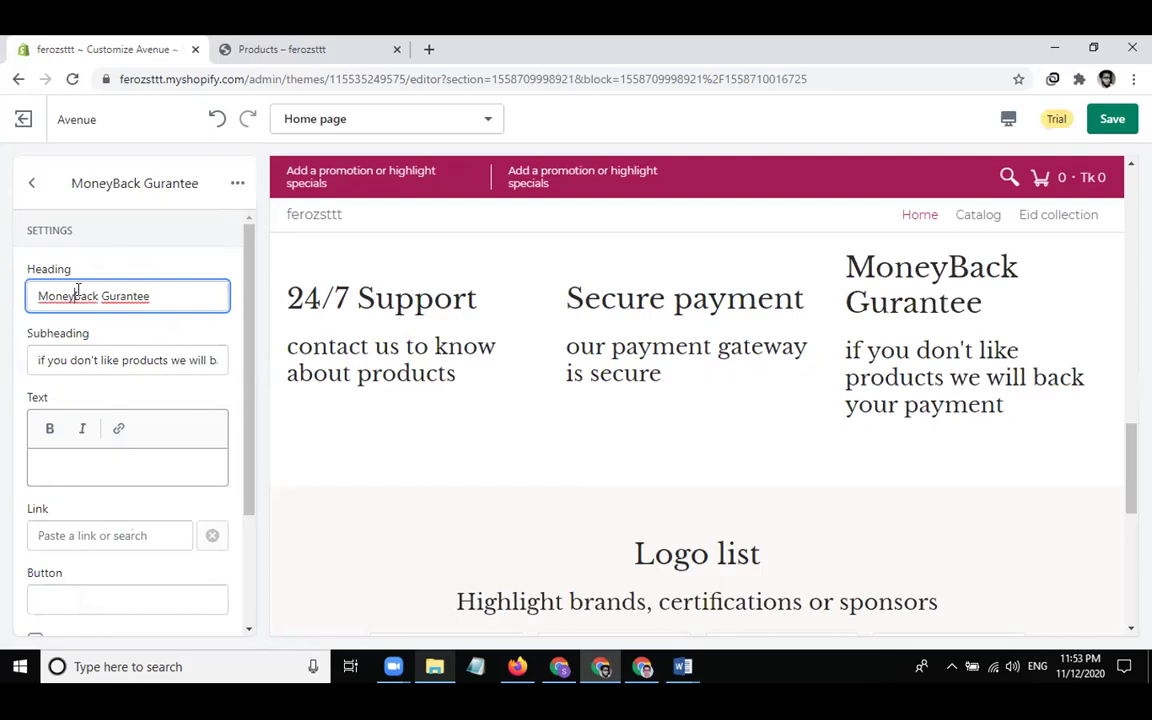
right_click(115, 296)
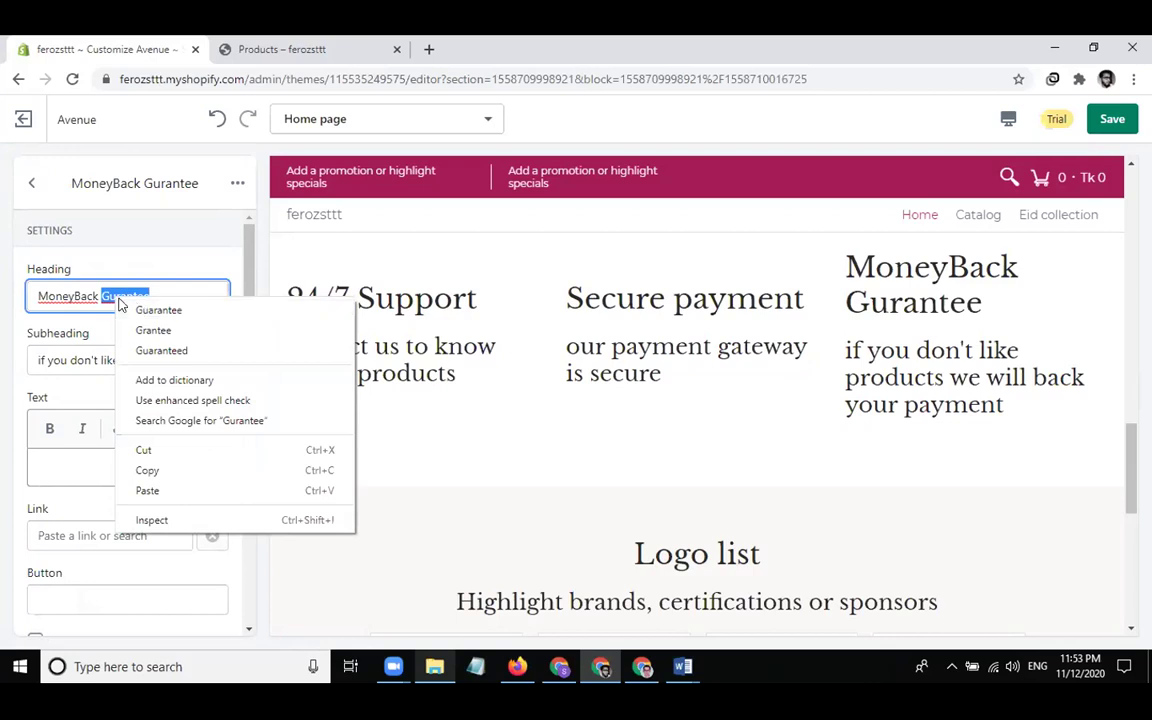
click(103, 296)
double_click(118, 292)
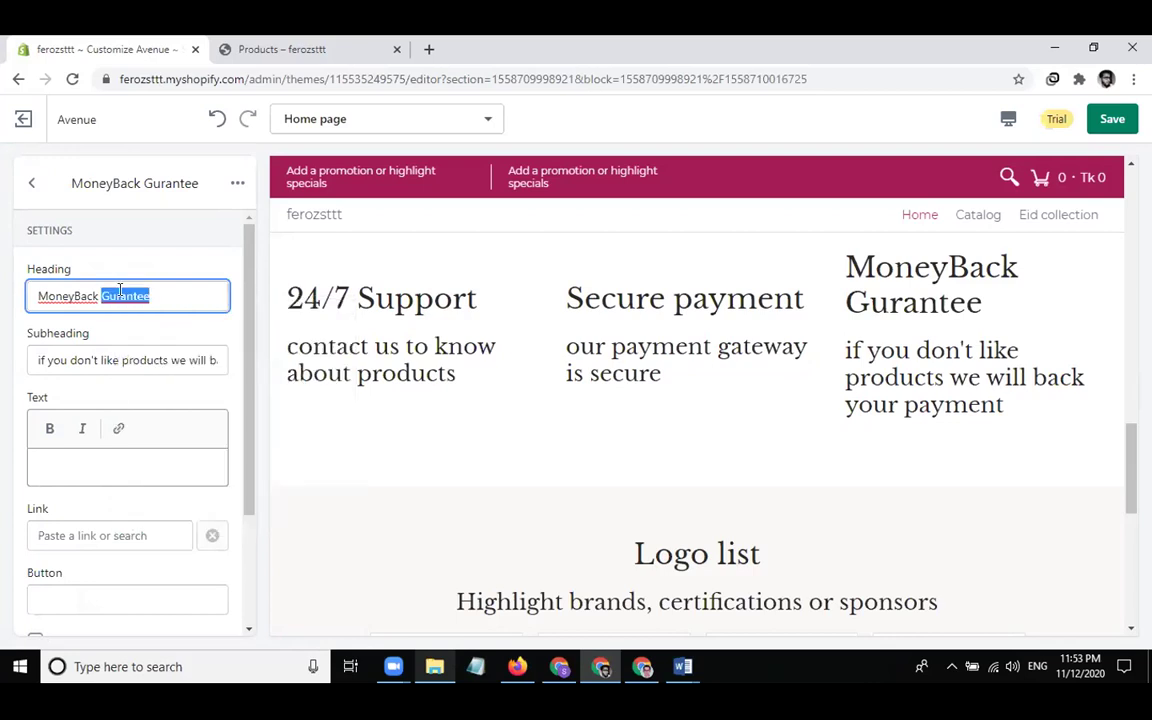
key(BackSpace)
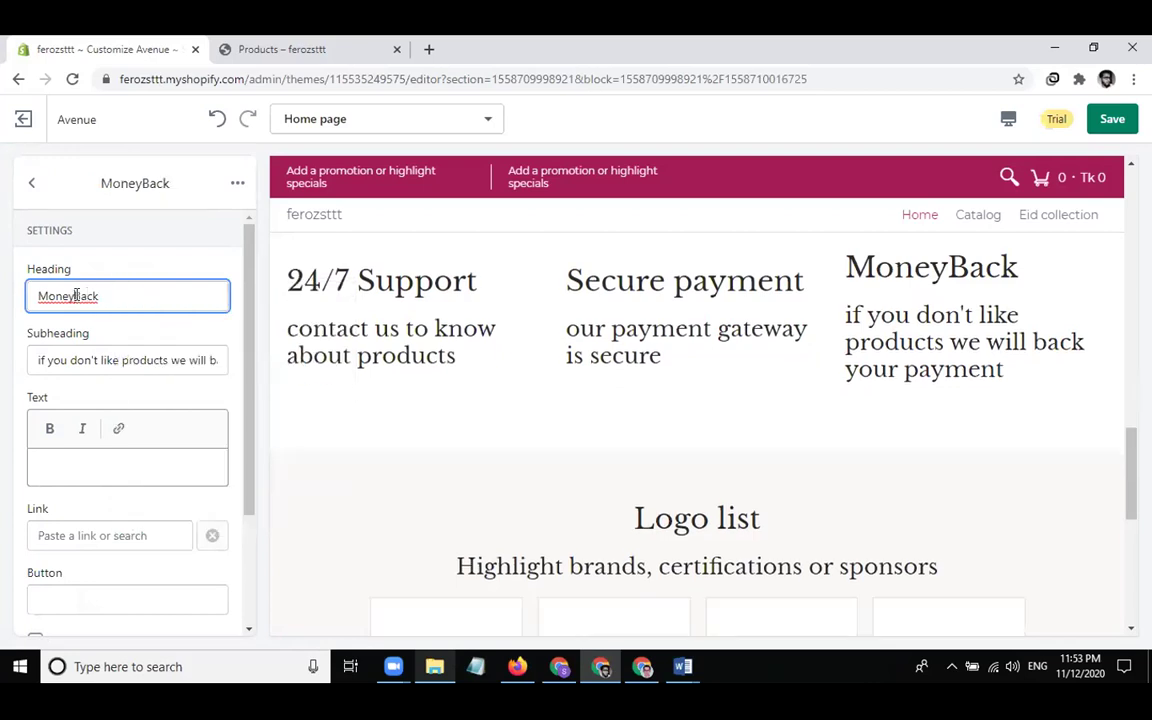
click(76, 295)
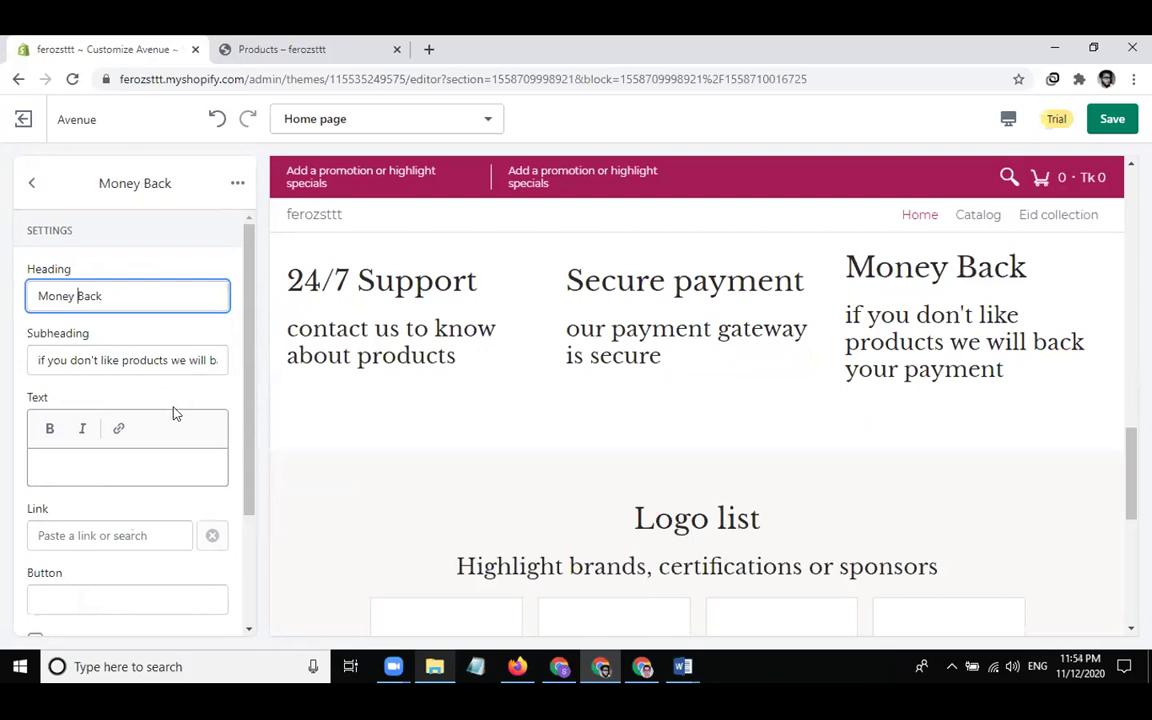
Change the subheading to 'get refund if you don't like products'
click(189, 359)
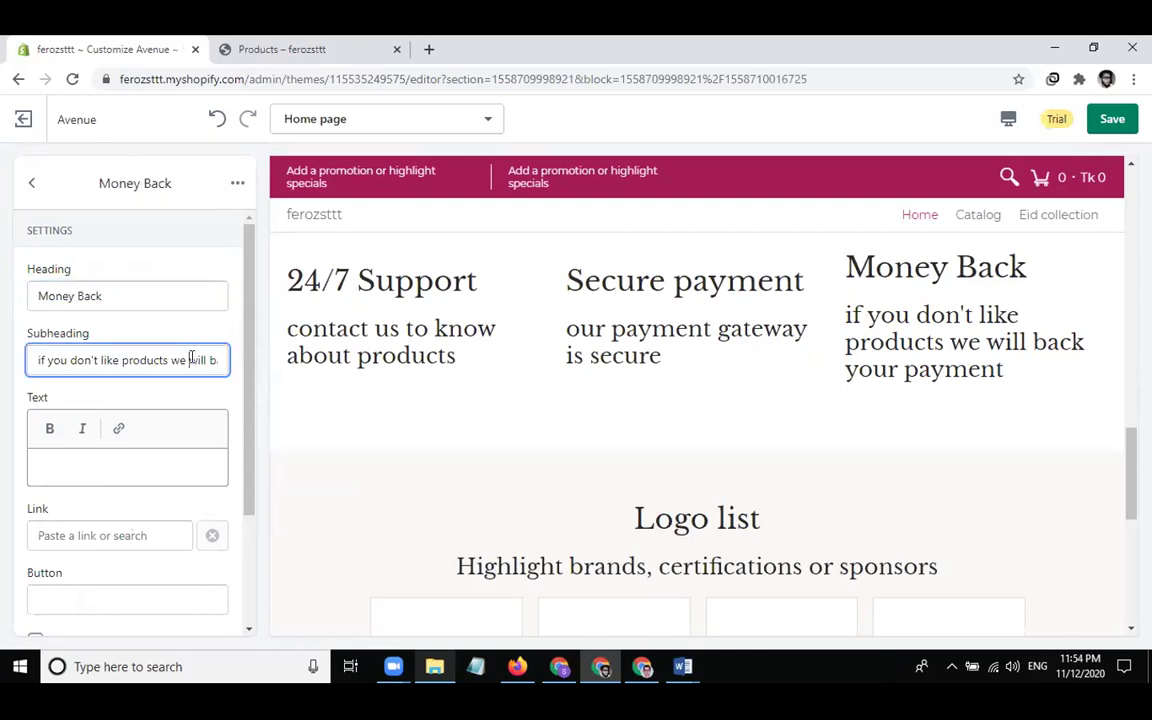
key(super)
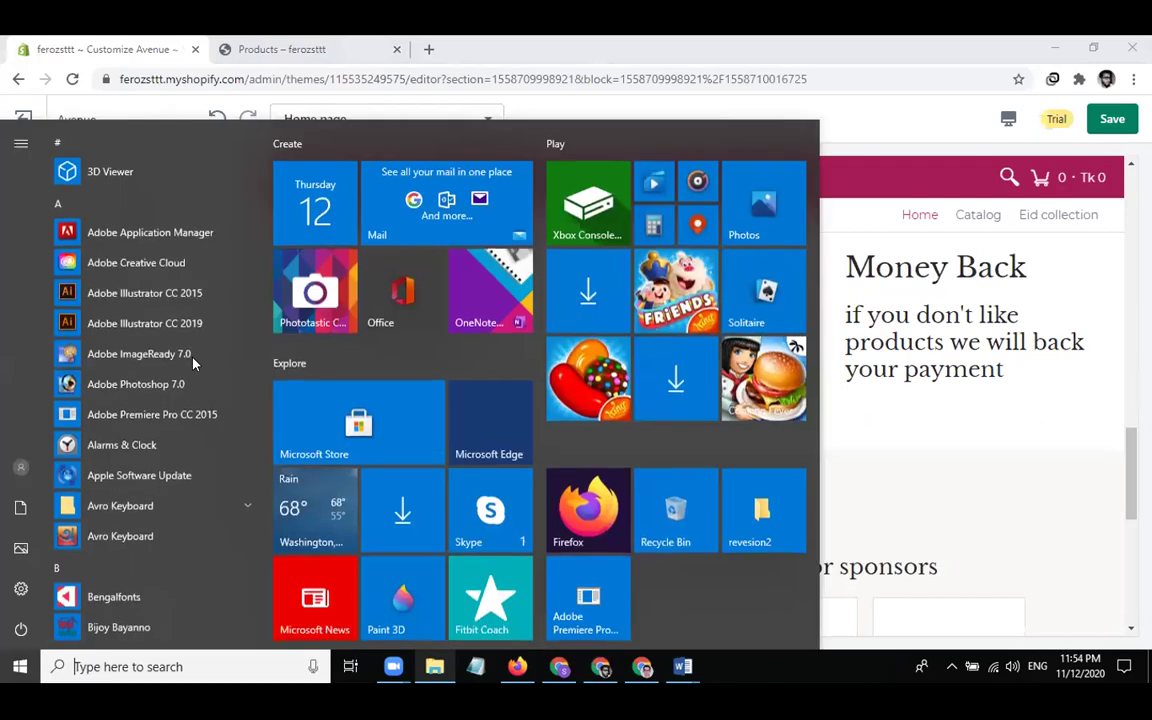
text(ger)
click(409, 524)
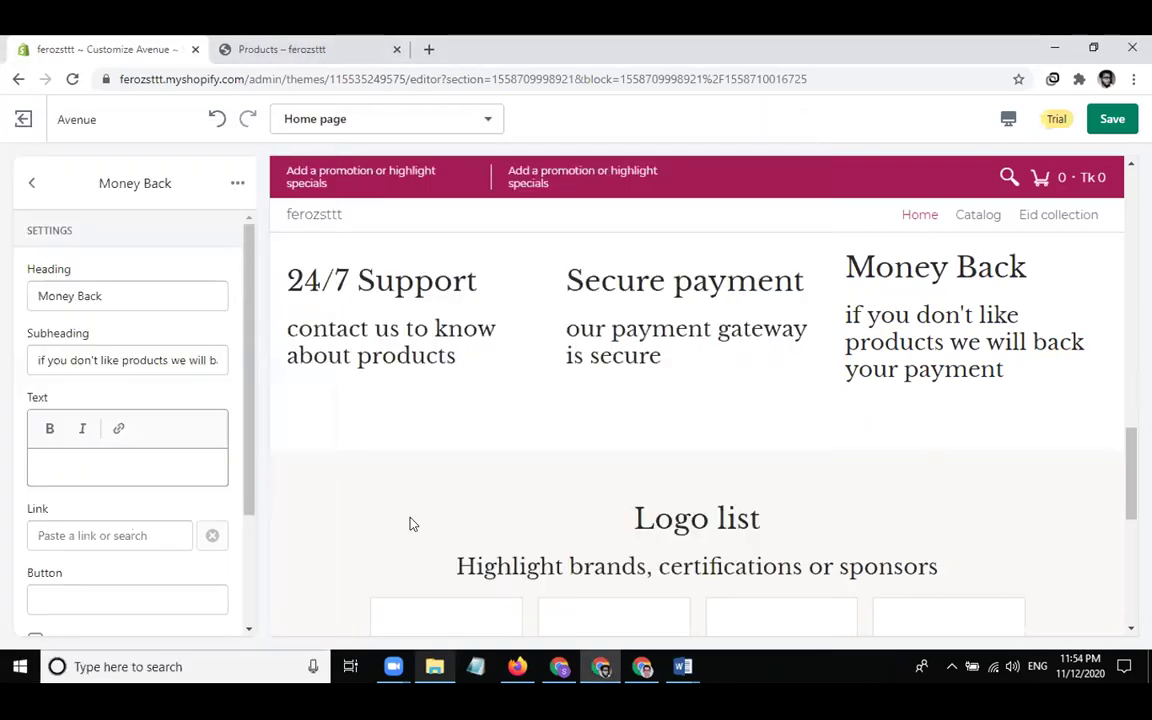
click(175, 360)
key(ctrl+a)
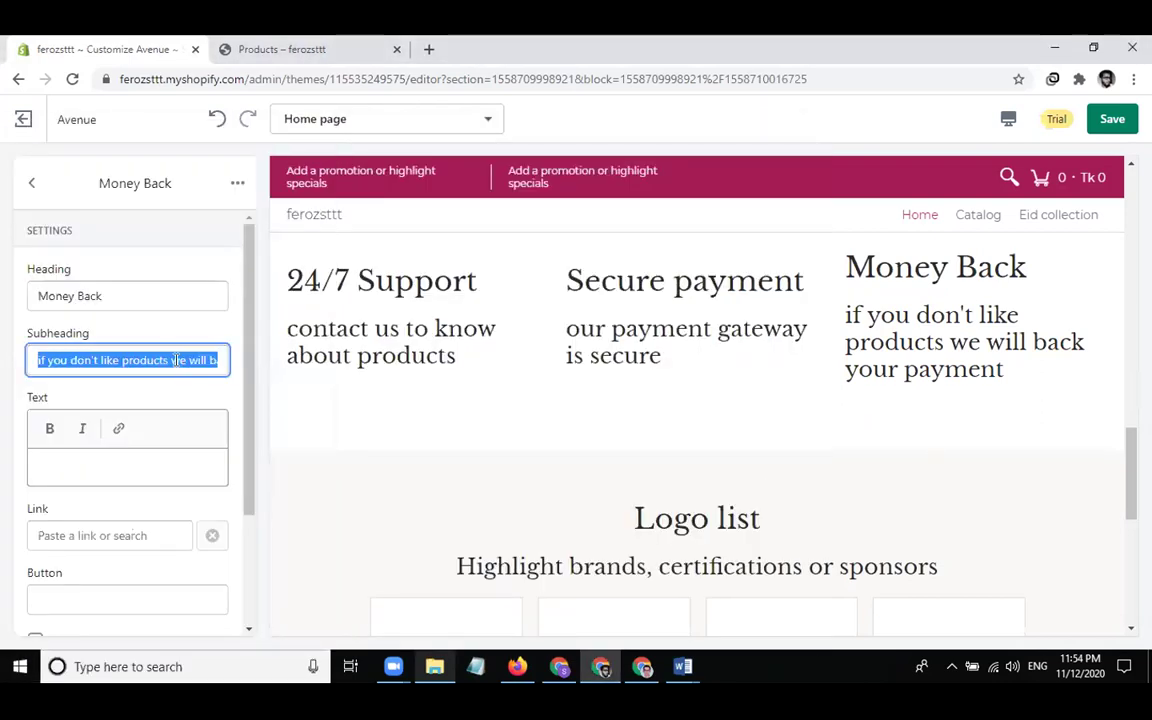
text(get refund )
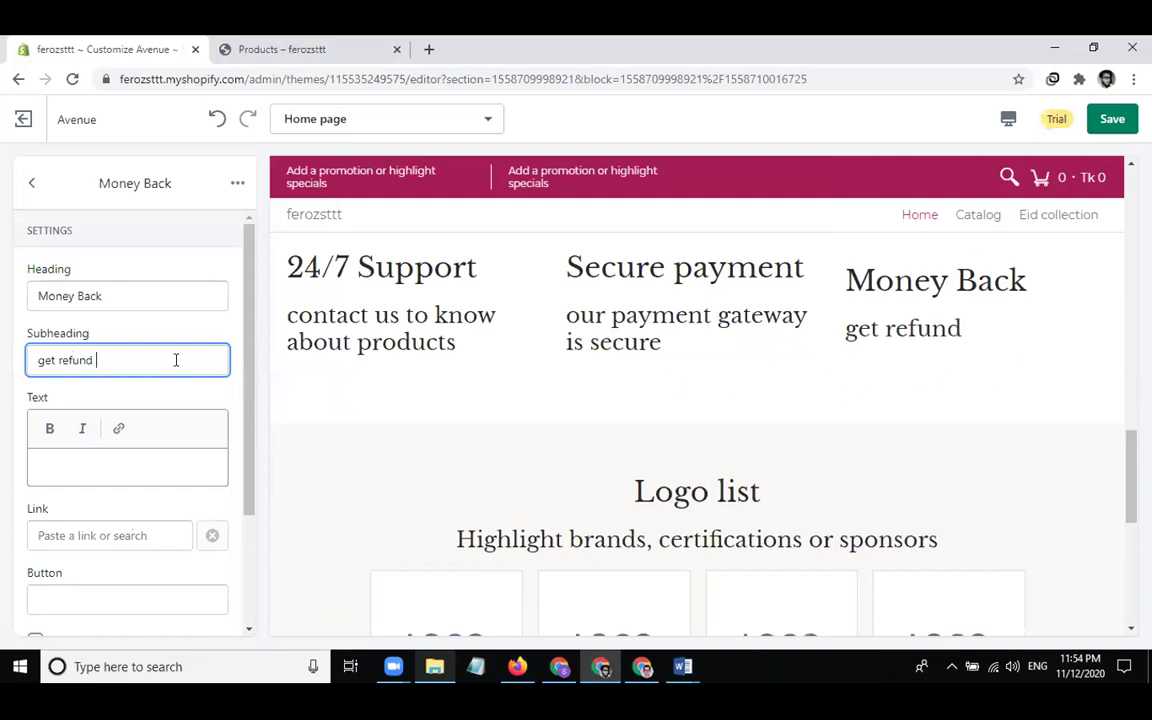
text(if you )
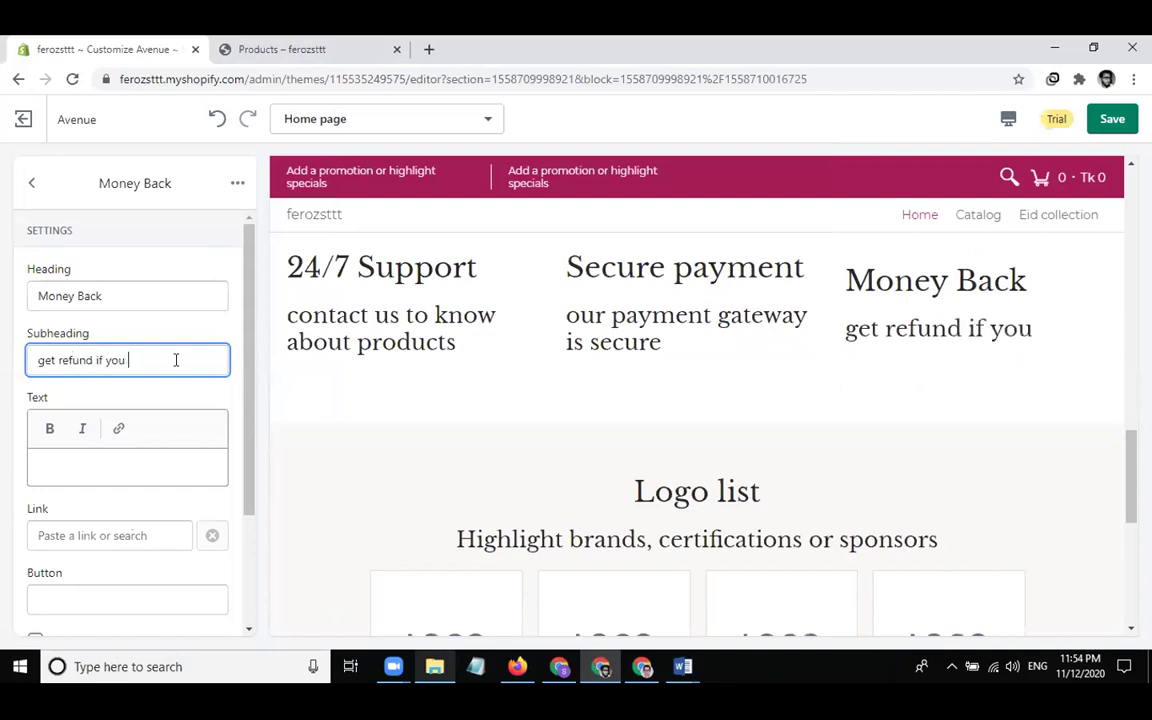
text(don't like prod)
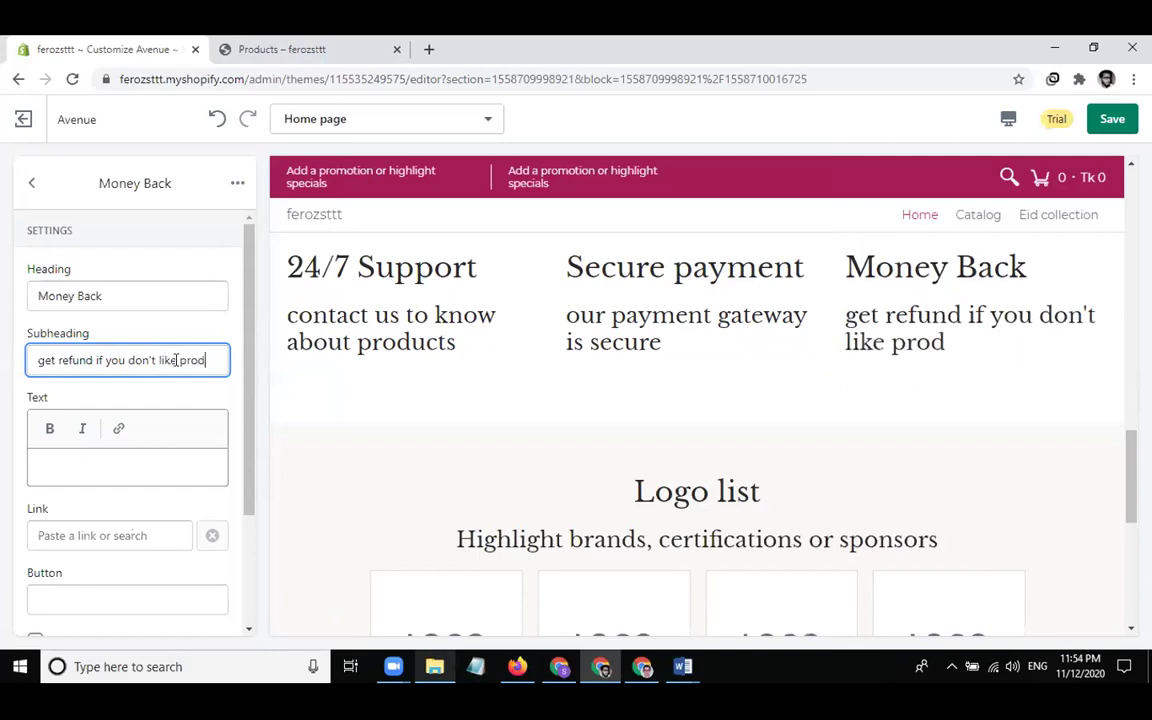
text(ucts)
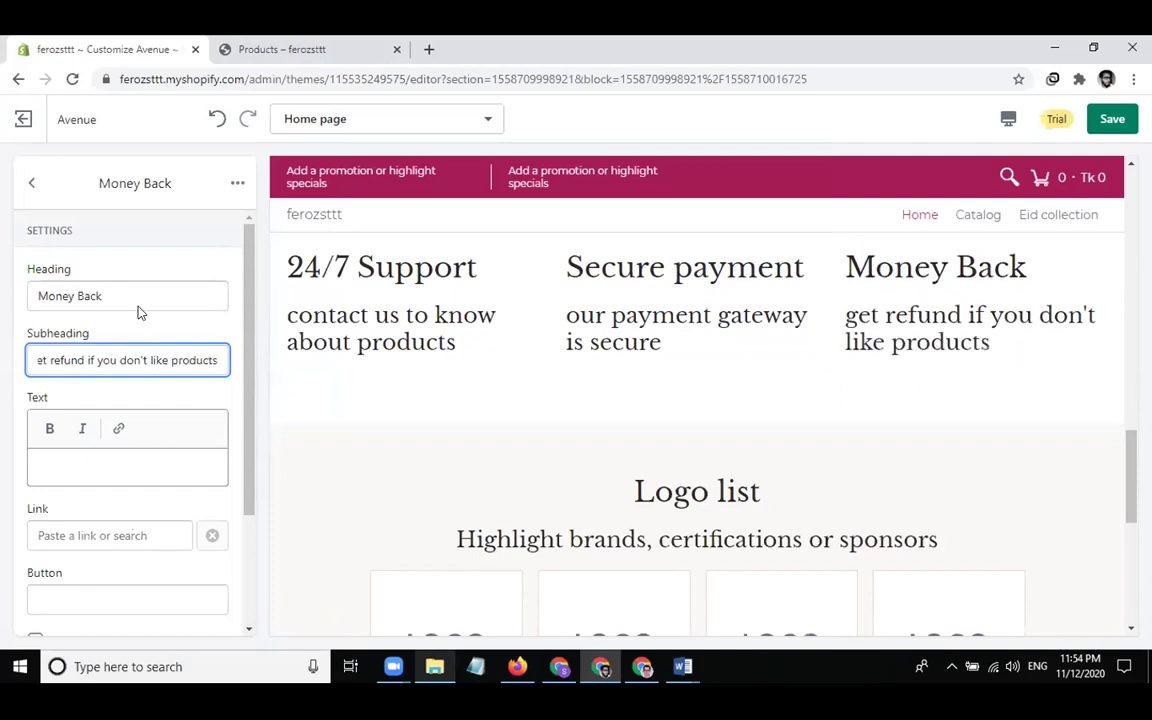
Change the Image with text section's background colour to Primary and return to the homepage sections list
click(24, 179)
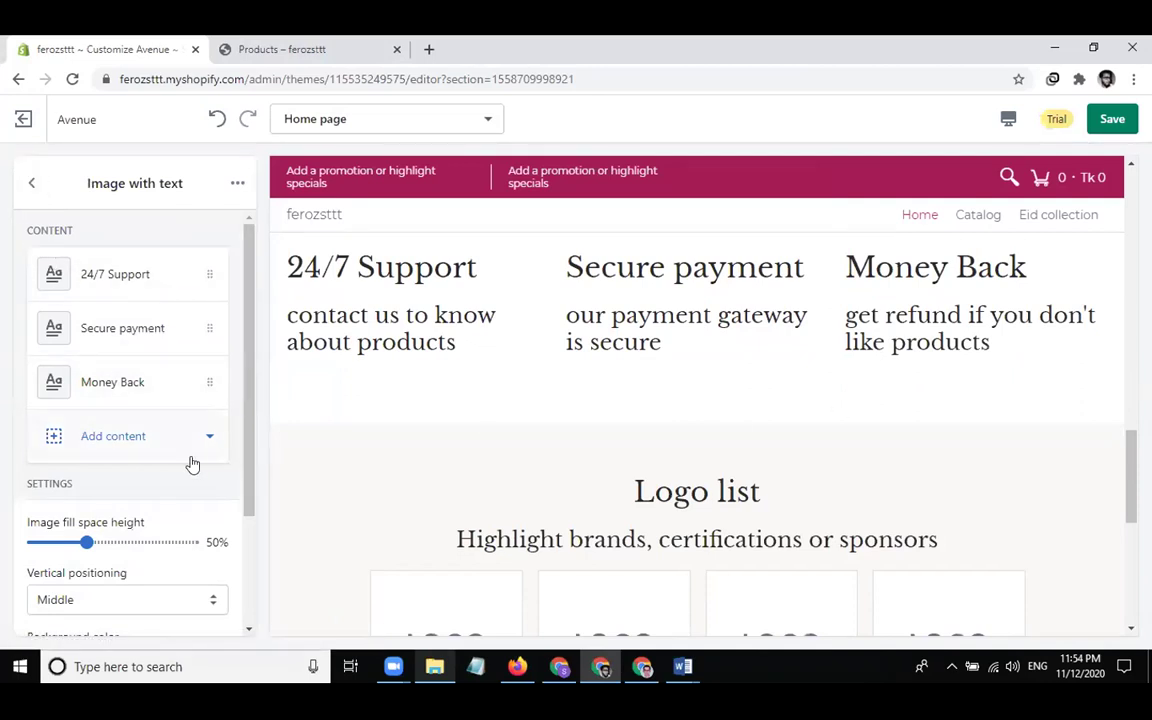
scroll(188, 466, down, 3)
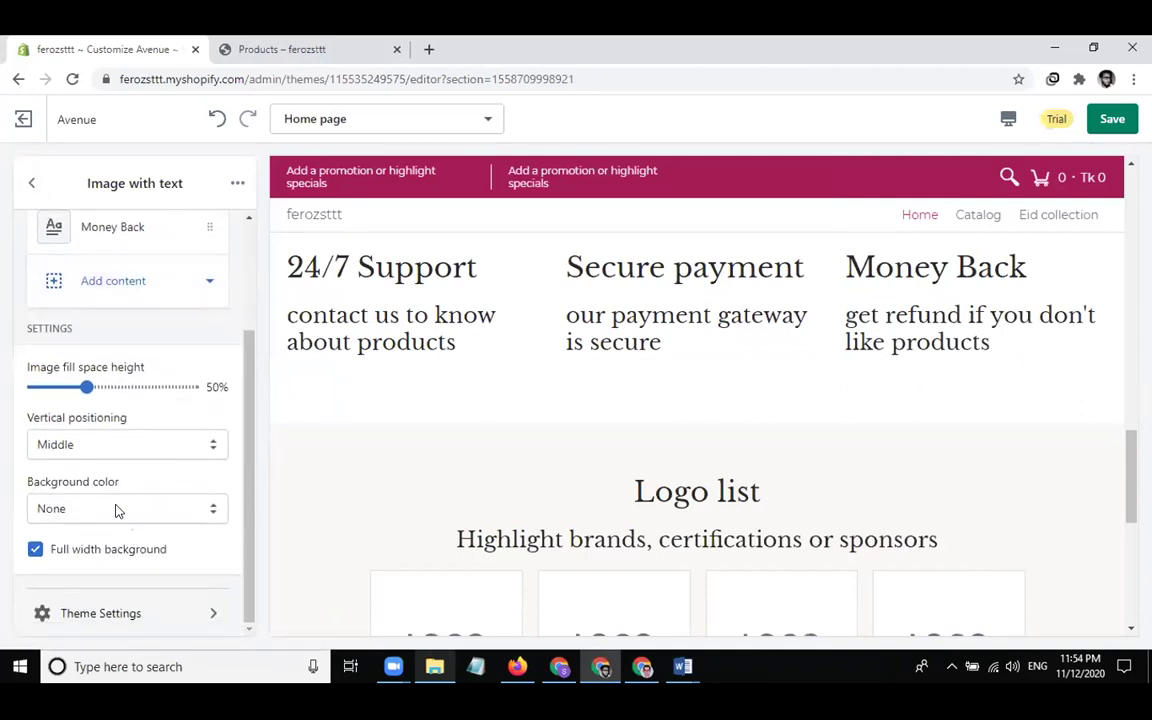
click(116, 509)
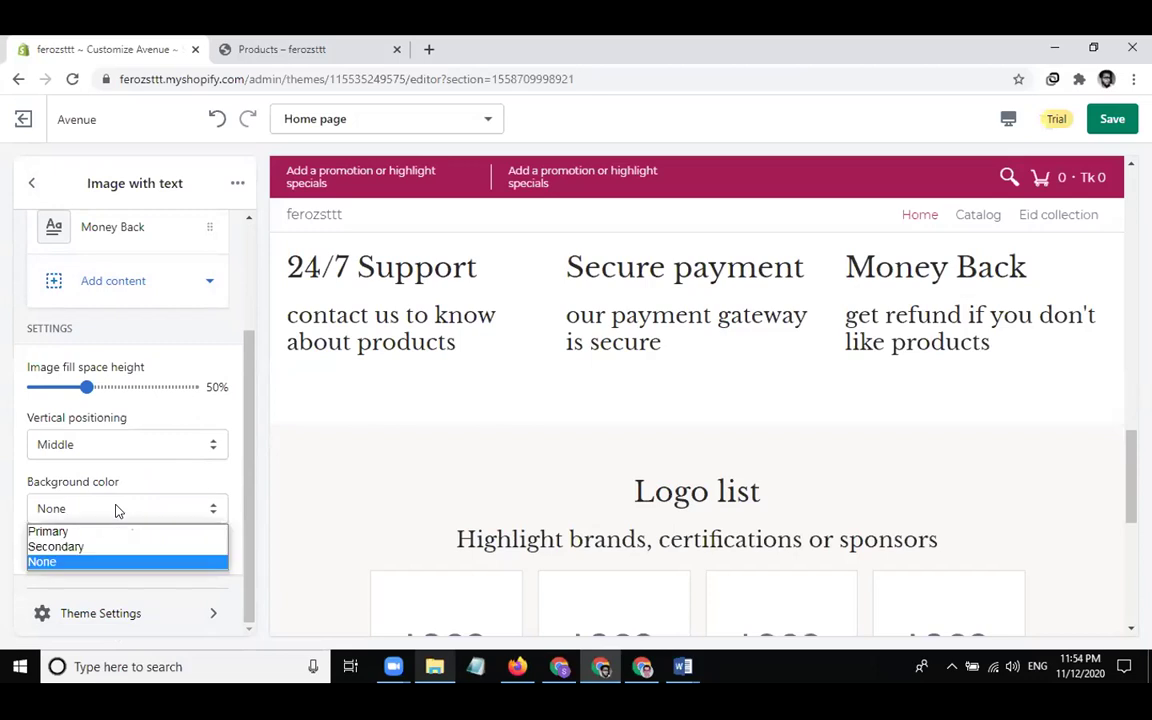
click(66, 546)
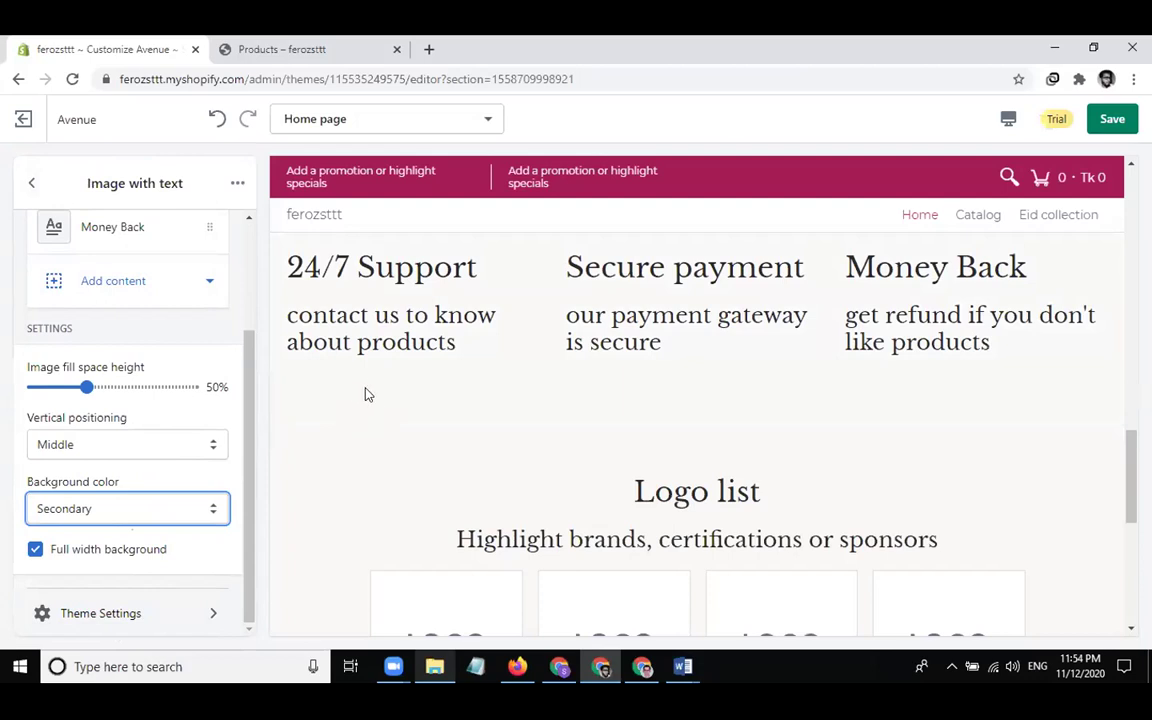
click(100, 512)
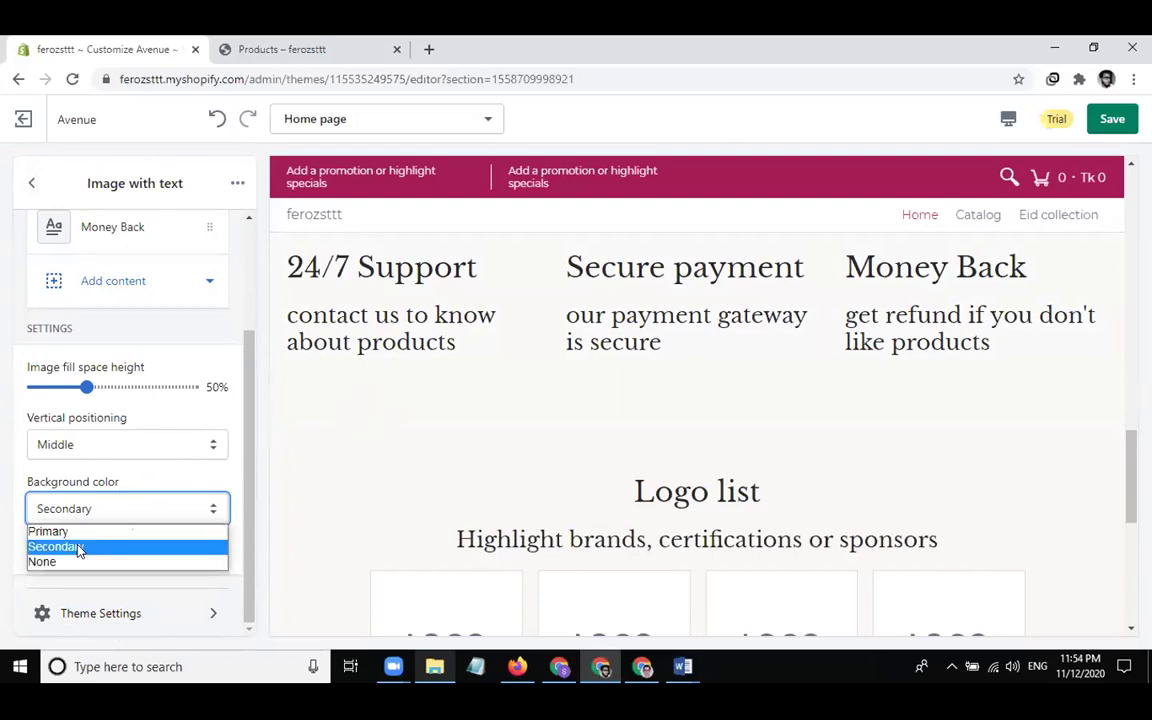
click(62, 531)
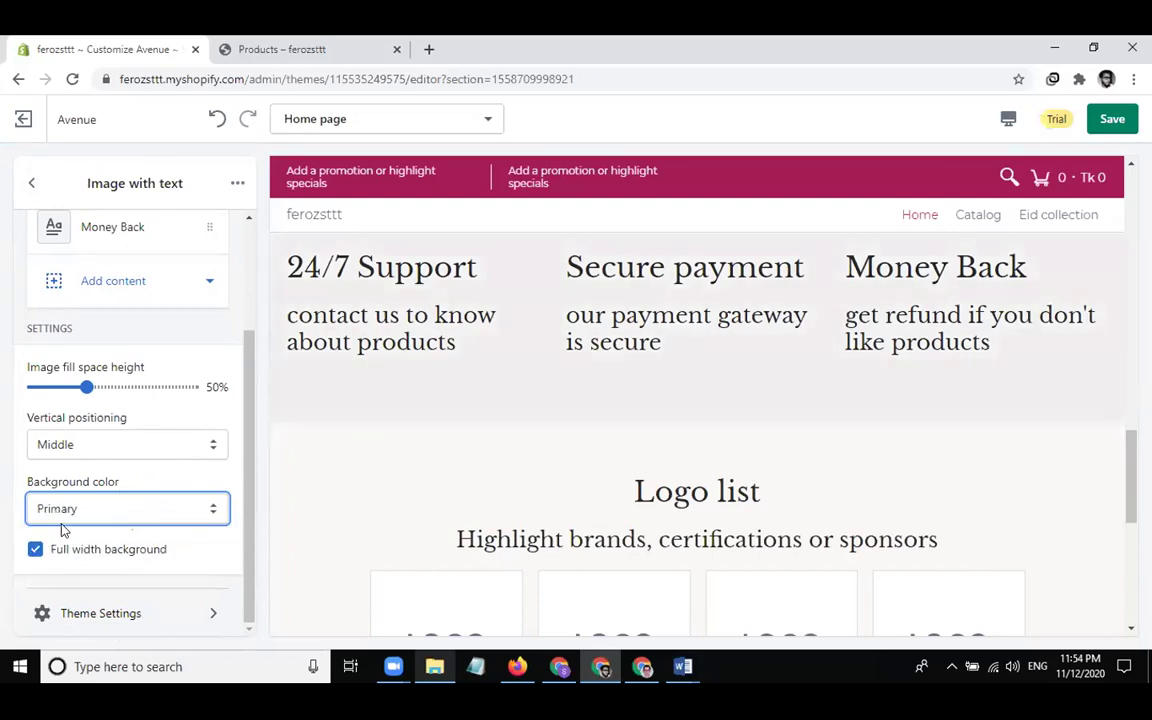
click(31, 183)
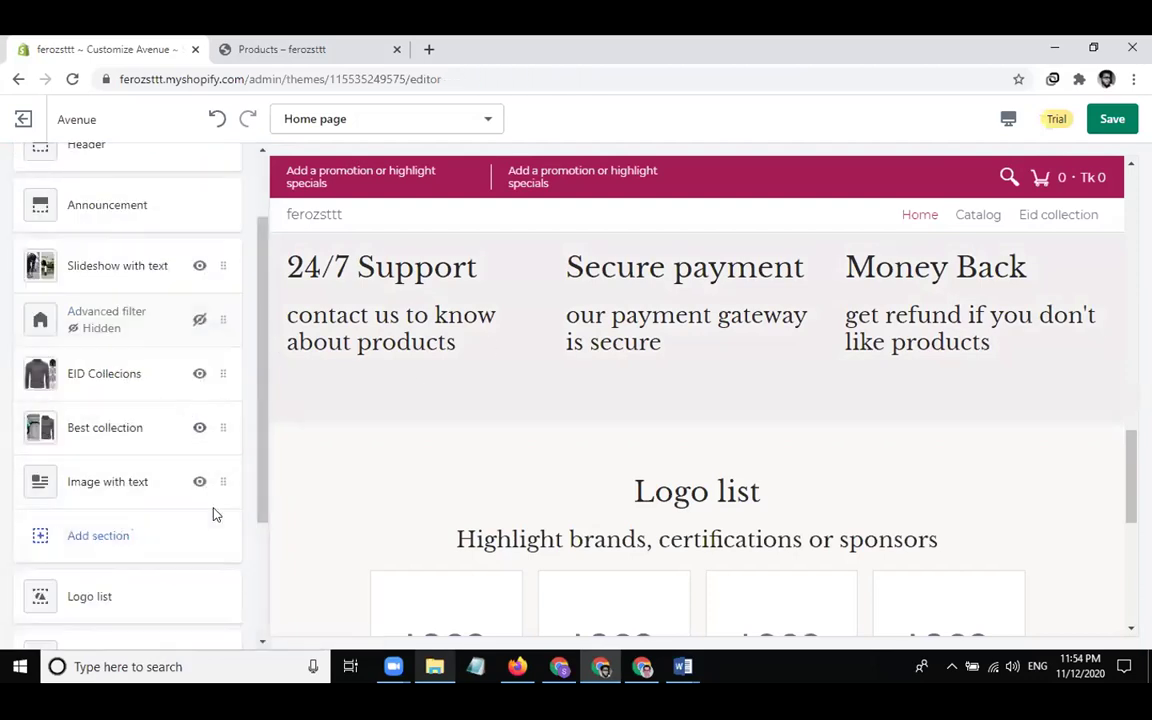
Replace the Logo list heading with 'Our Trusted Clients' and save the theme
scroll(418, 483, down, 1)
scroll(418, 483, down, 2)
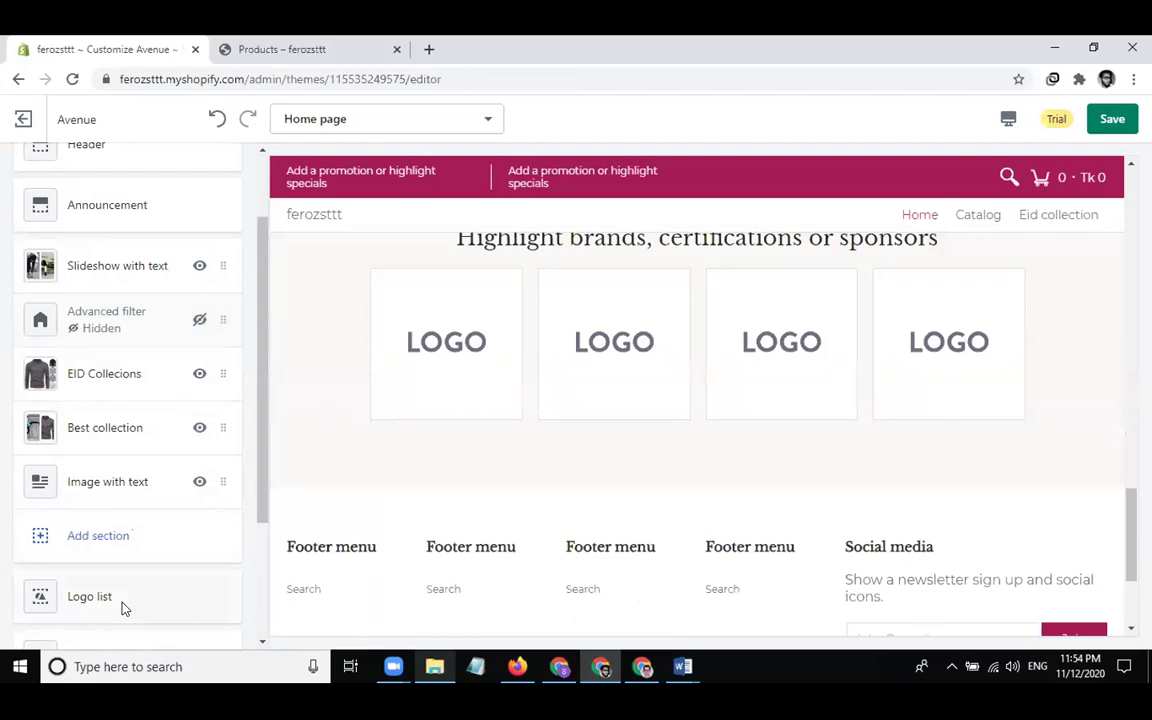
click(123, 605)
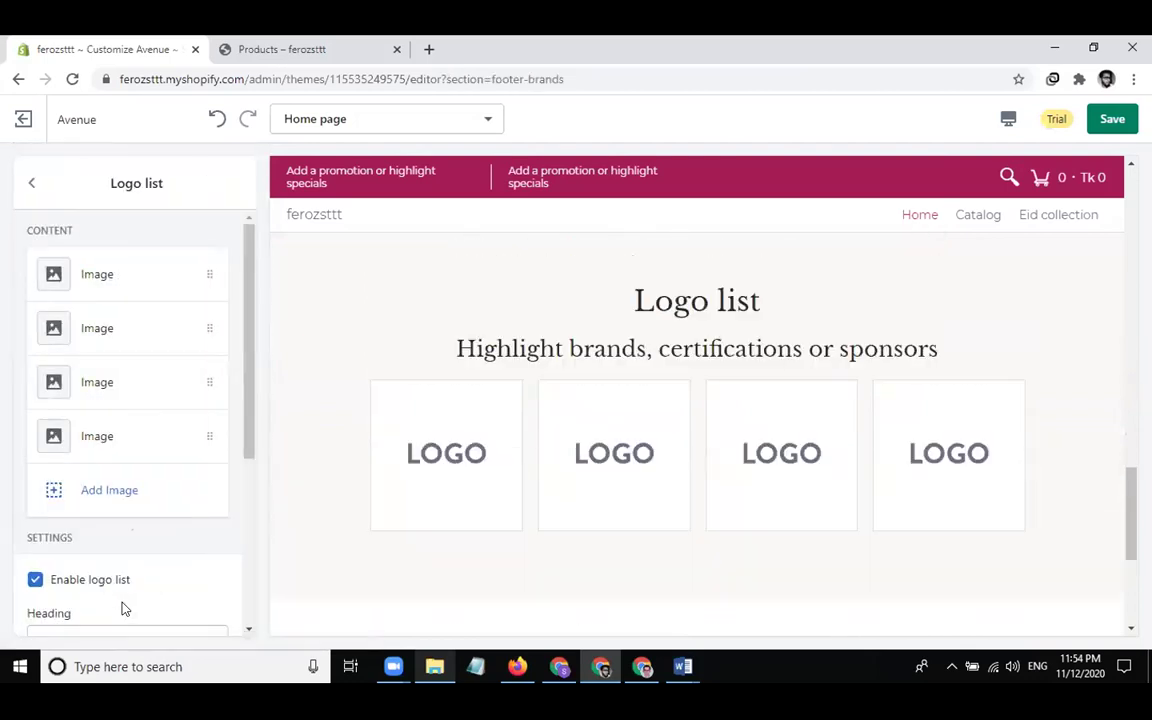
scroll(126, 435, down, 3)
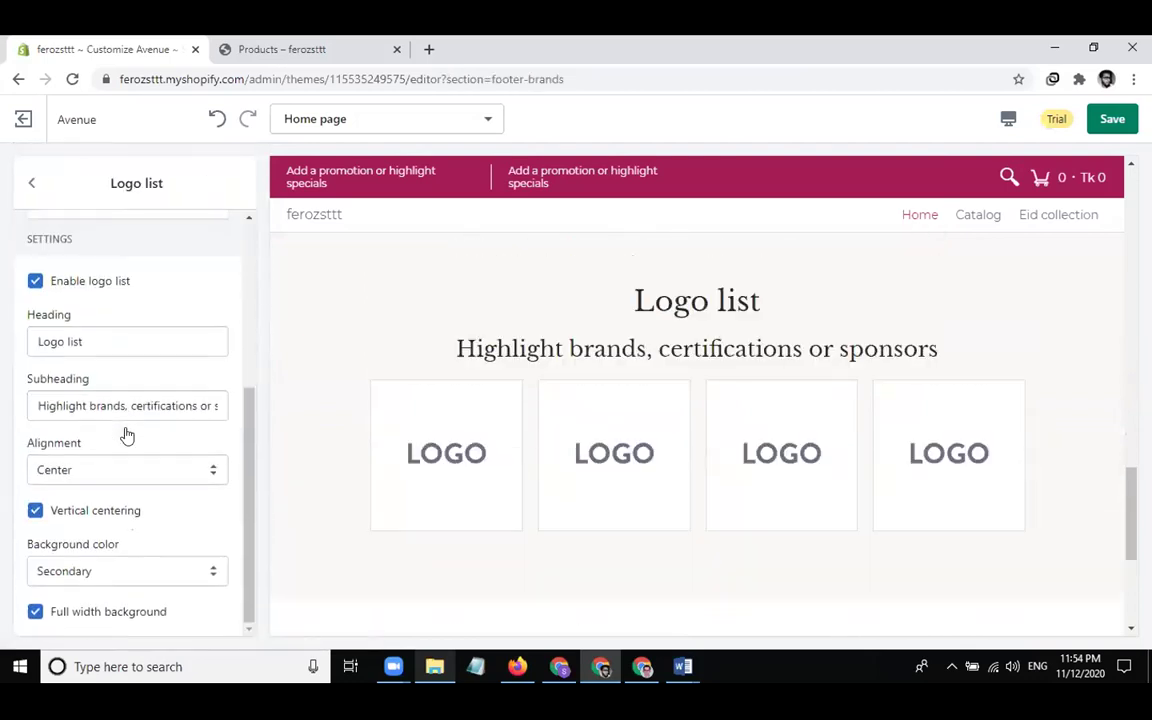
click(136, 340)
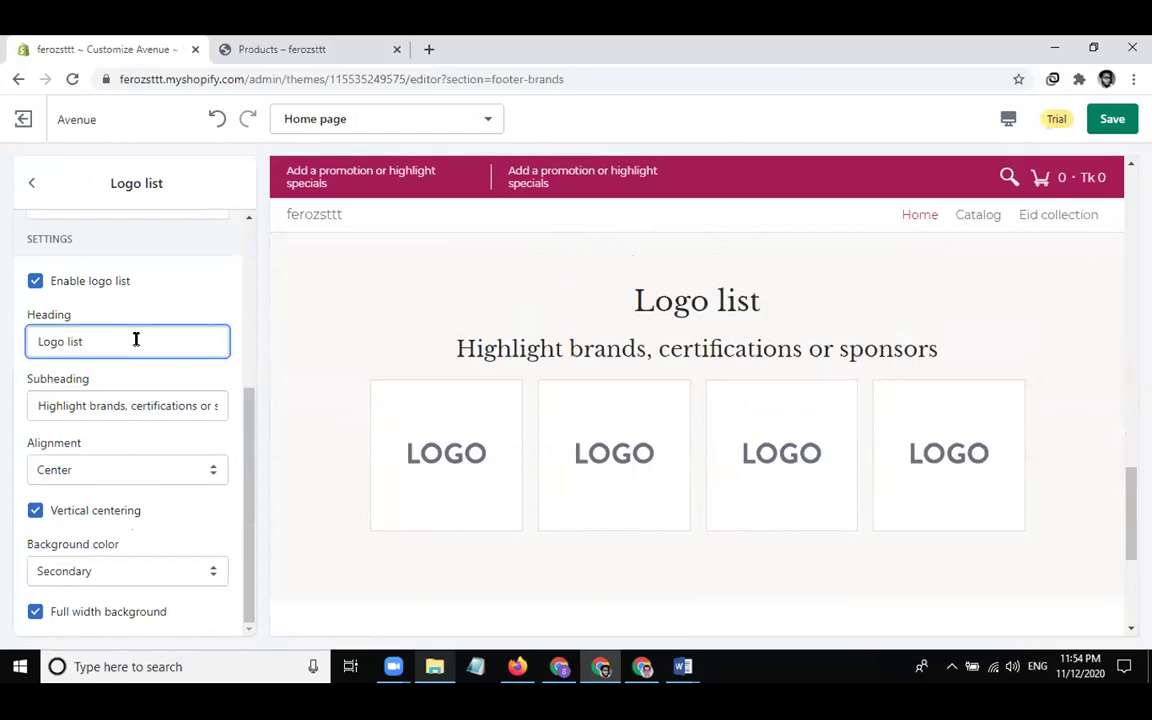
triple_click(136, 340)
text(Our )
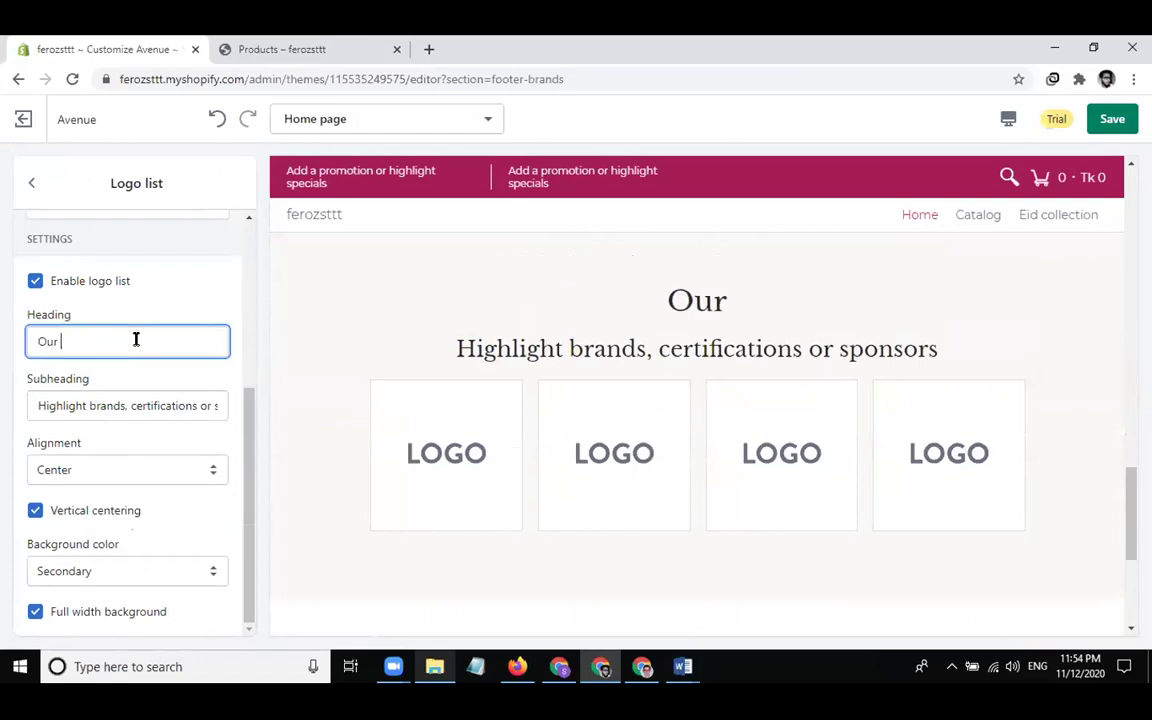
text(Trusted Clients)
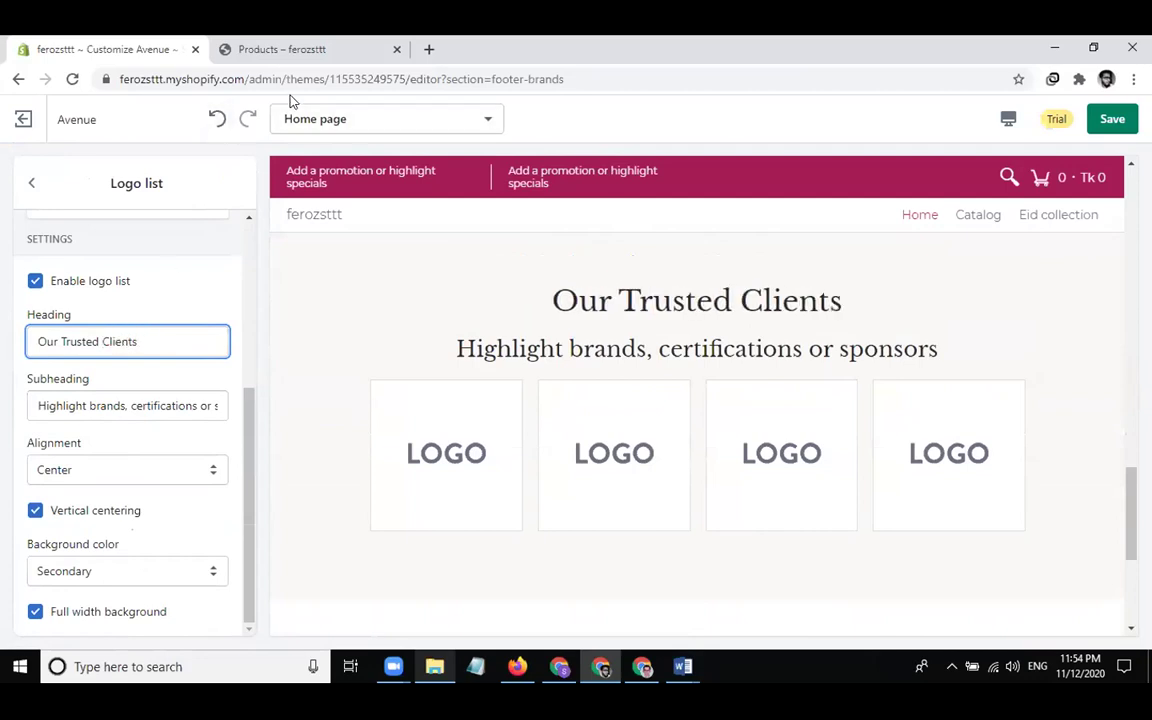
click(1106, 125)
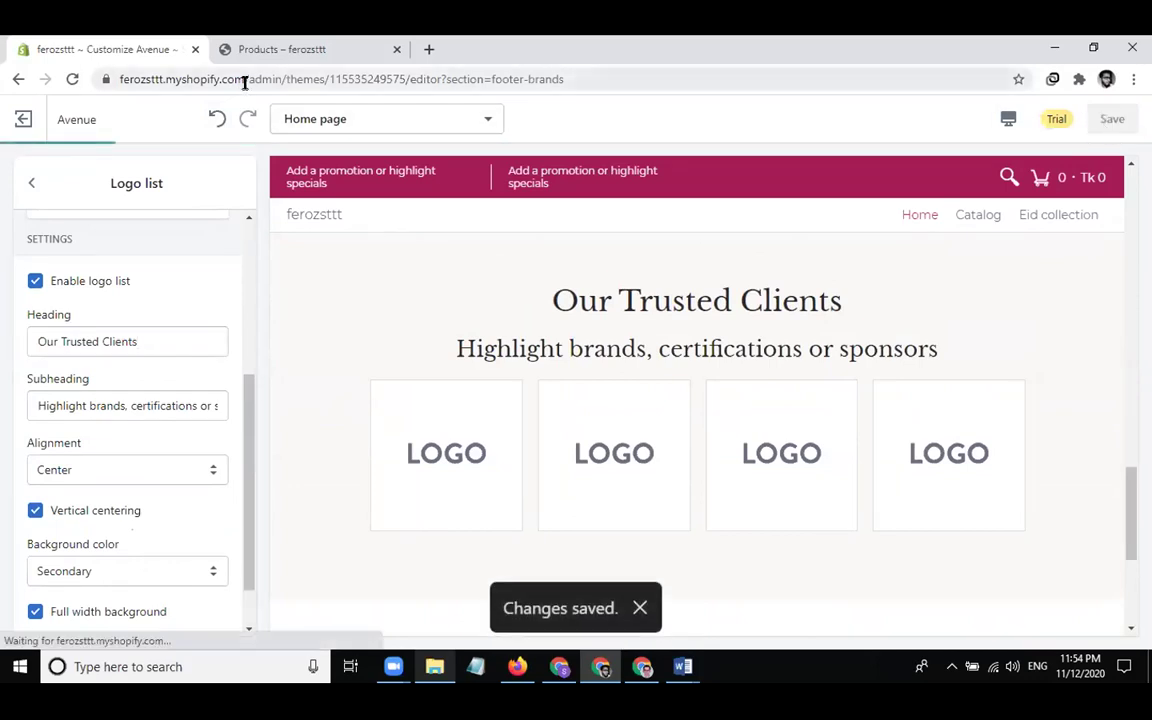
Load the copied store address in a new tab, scroll the storefront, then return to Customize Avenue
drag(245, 84, 77, 41)
key(ctrl+c)
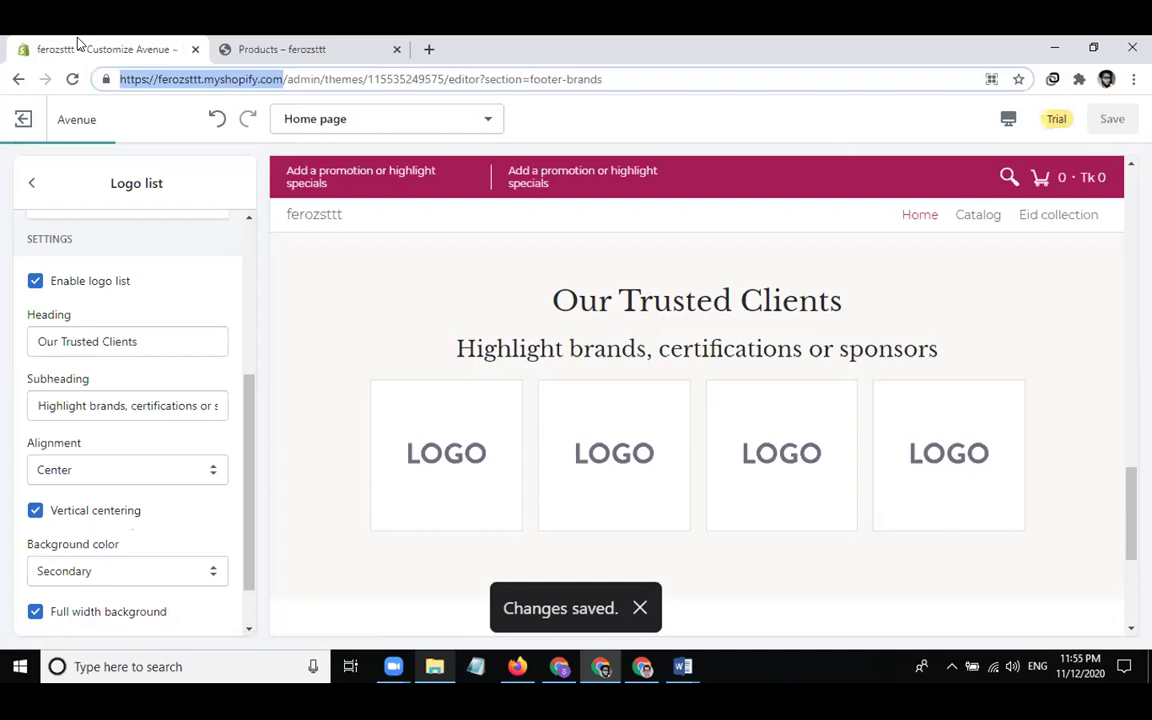
key(ctrl+t)
text(v)
key(Return)
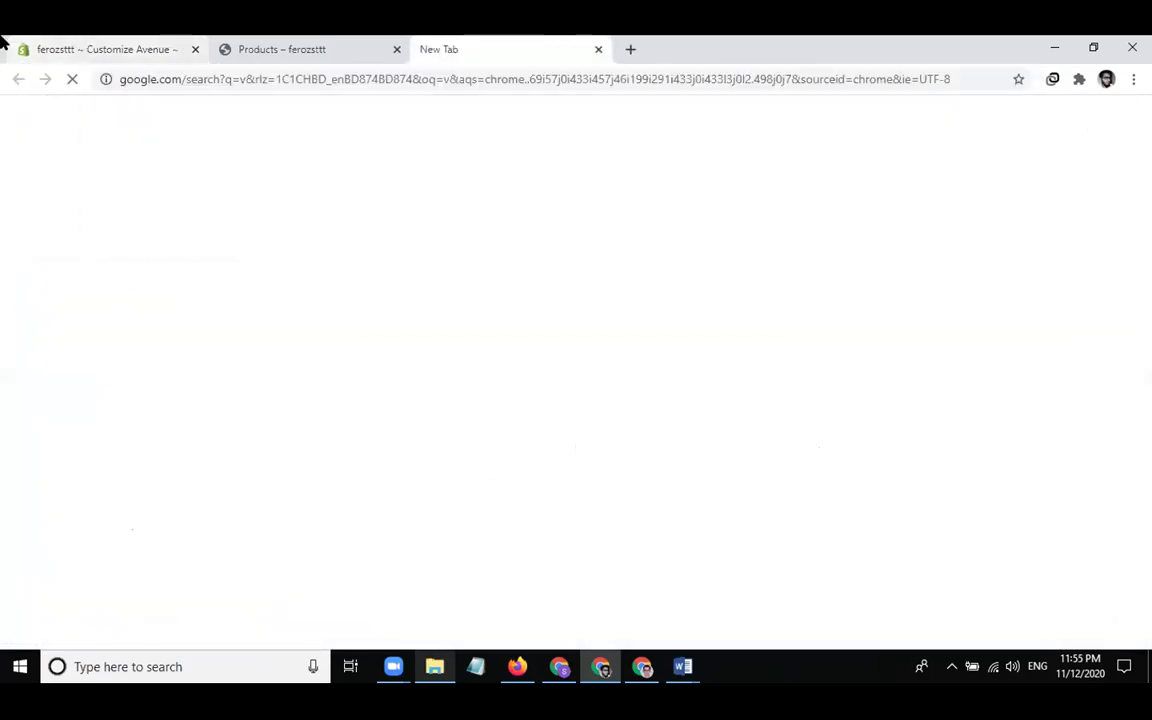
click(229, 78)
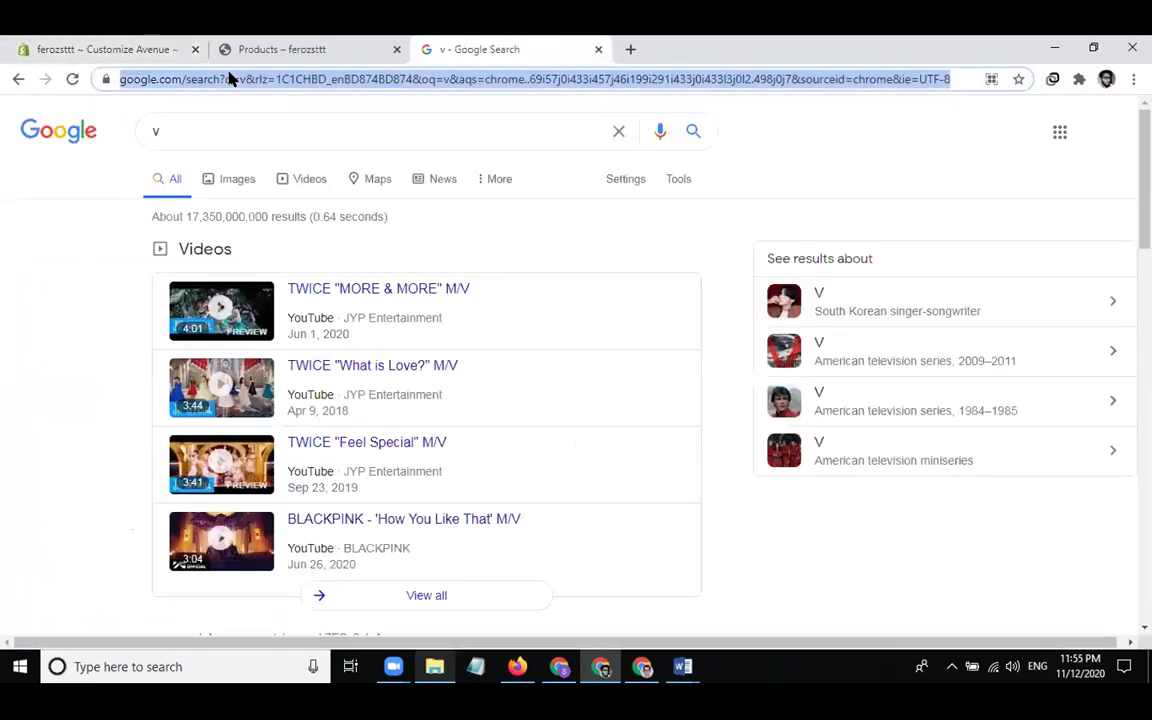
key(ctrl+v)
key(Return)
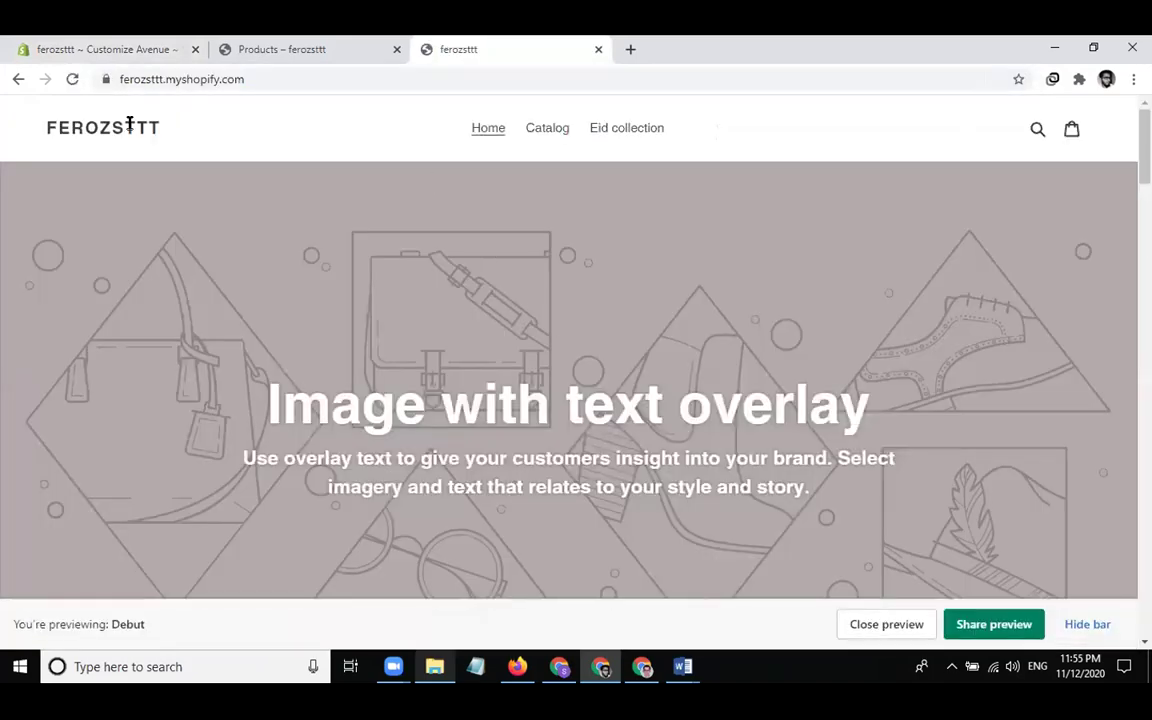
scroll(686, 530, down, 5)
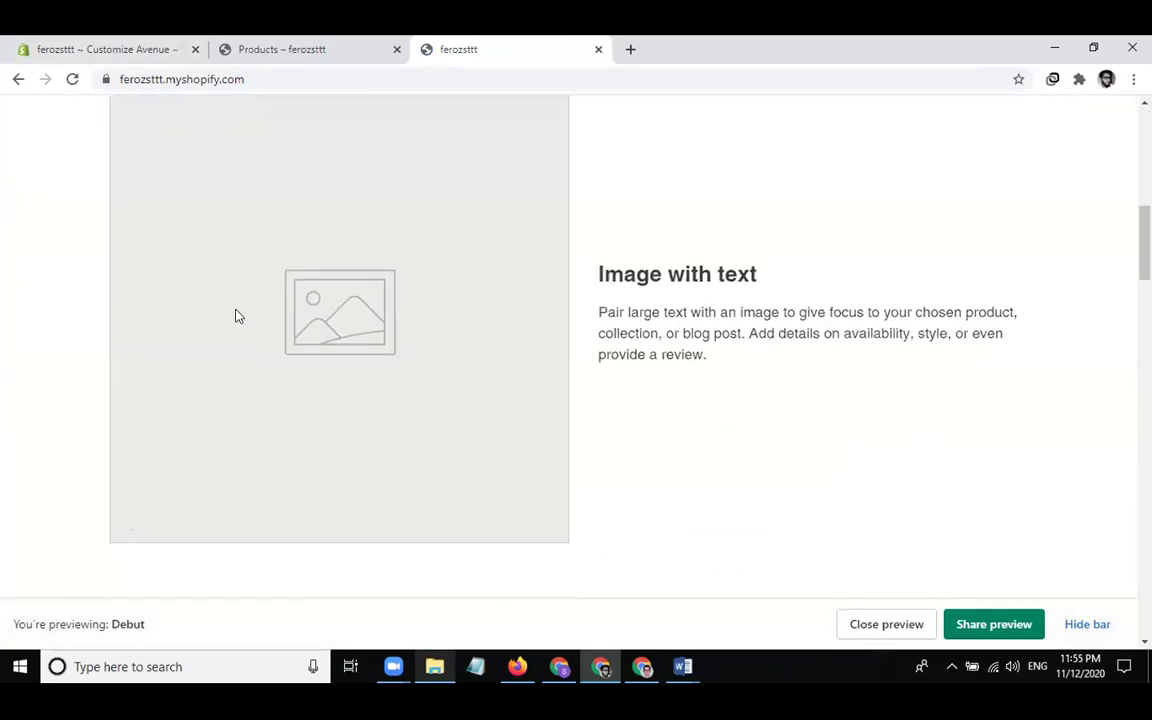
click(152, 49)
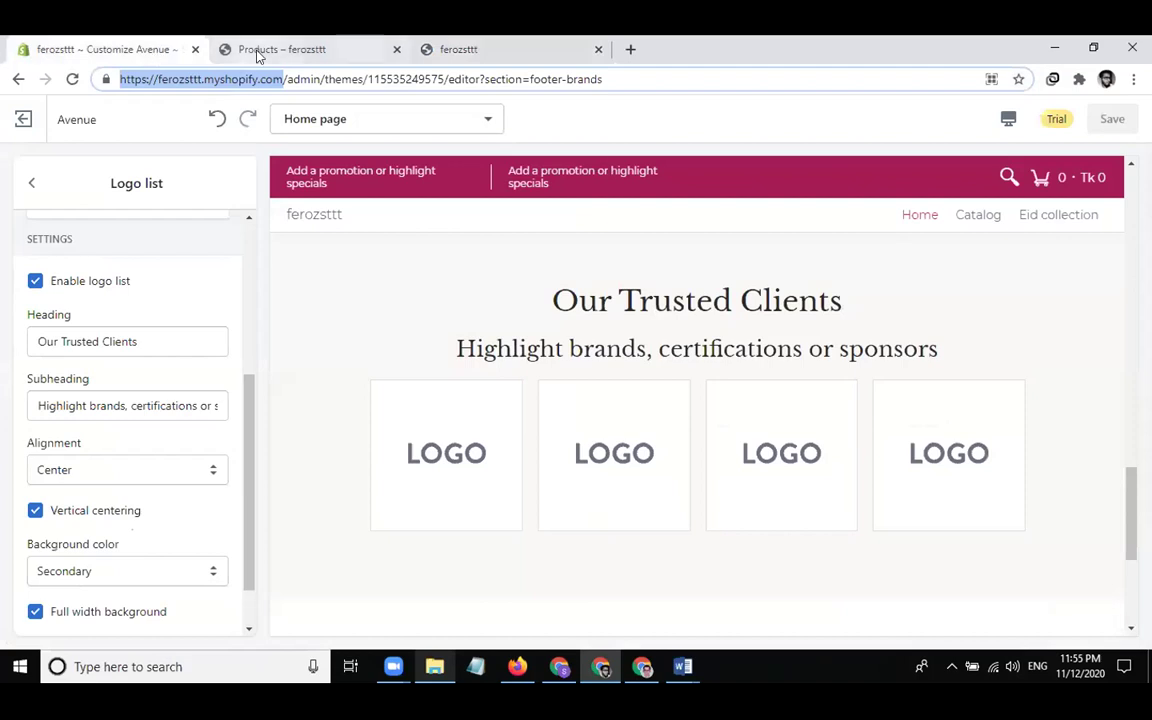
click(263, 50)
click(141, 55)
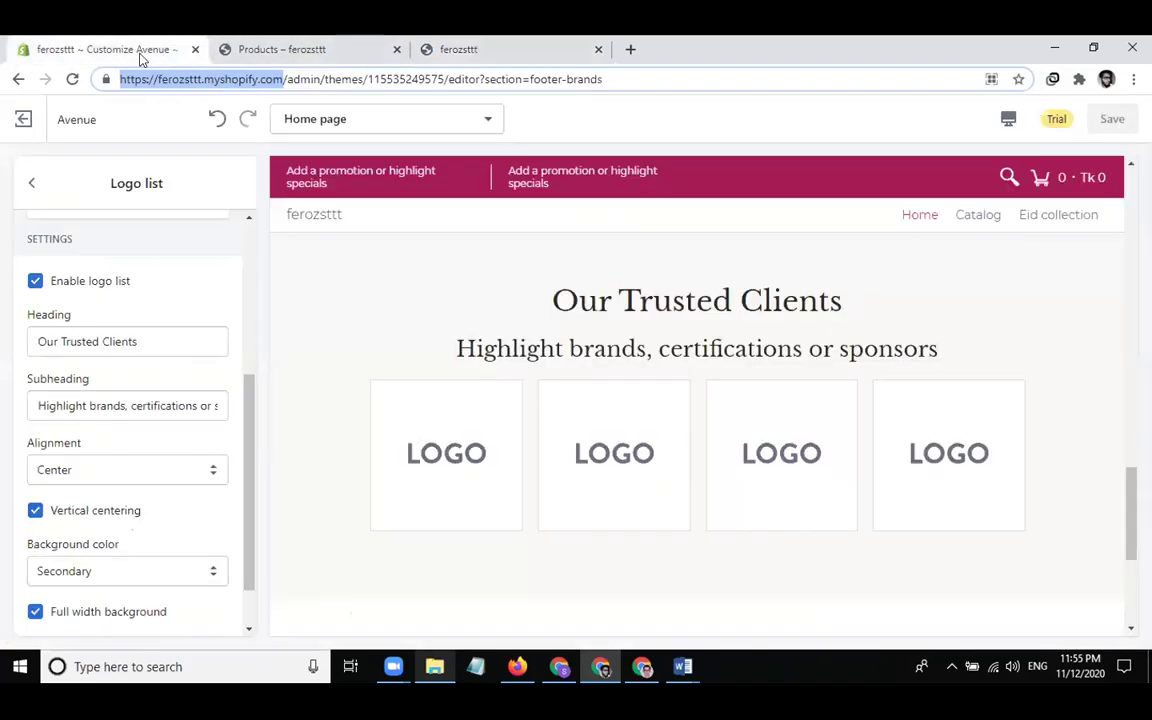
drag(140, 380, 173, 596)
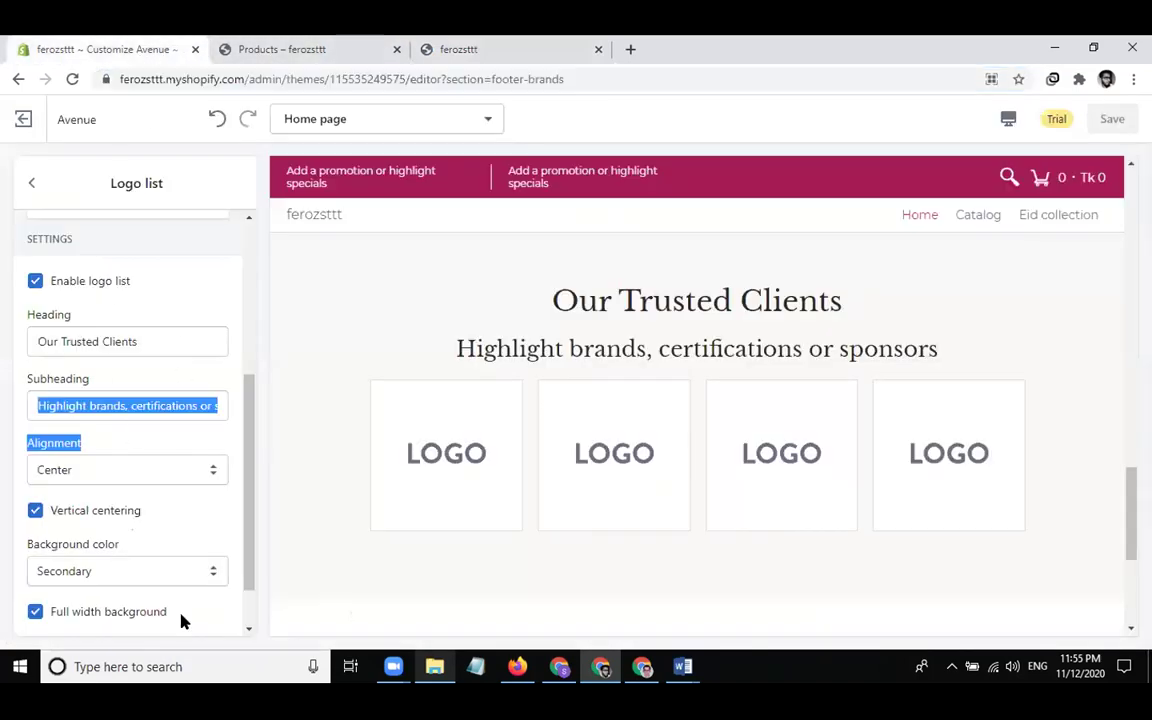
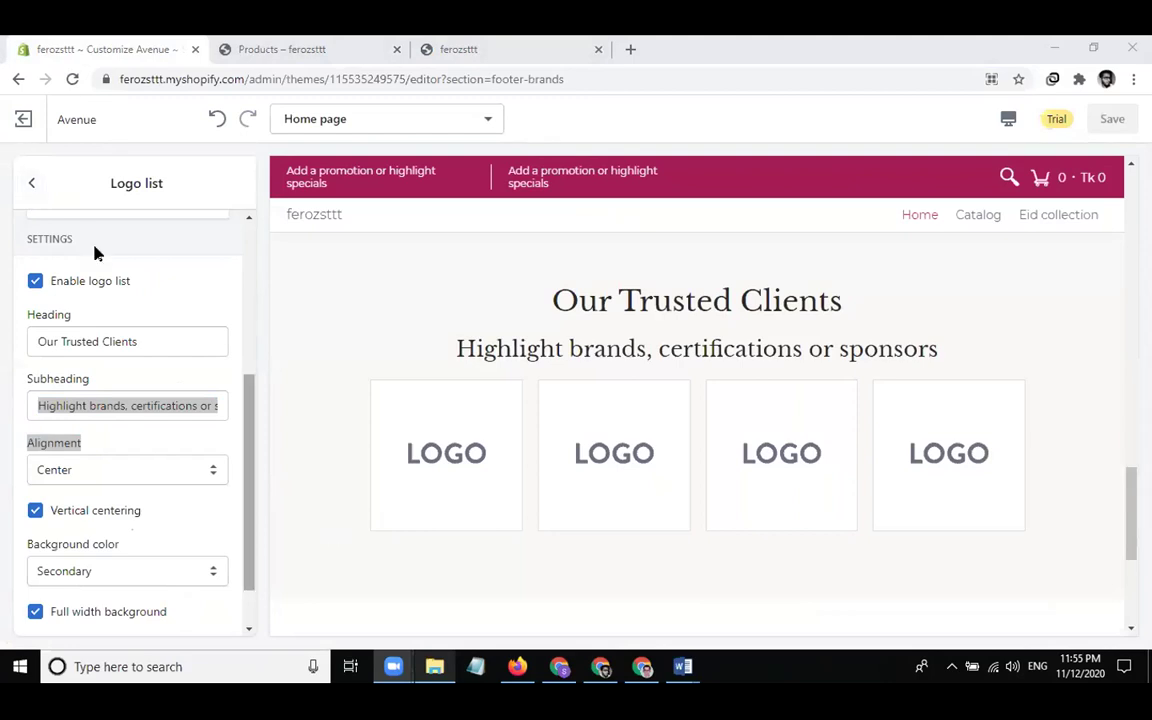
Reload the Themes admin page and open the Avenue theme's Actions menu in the Theme library
click(637, 684)
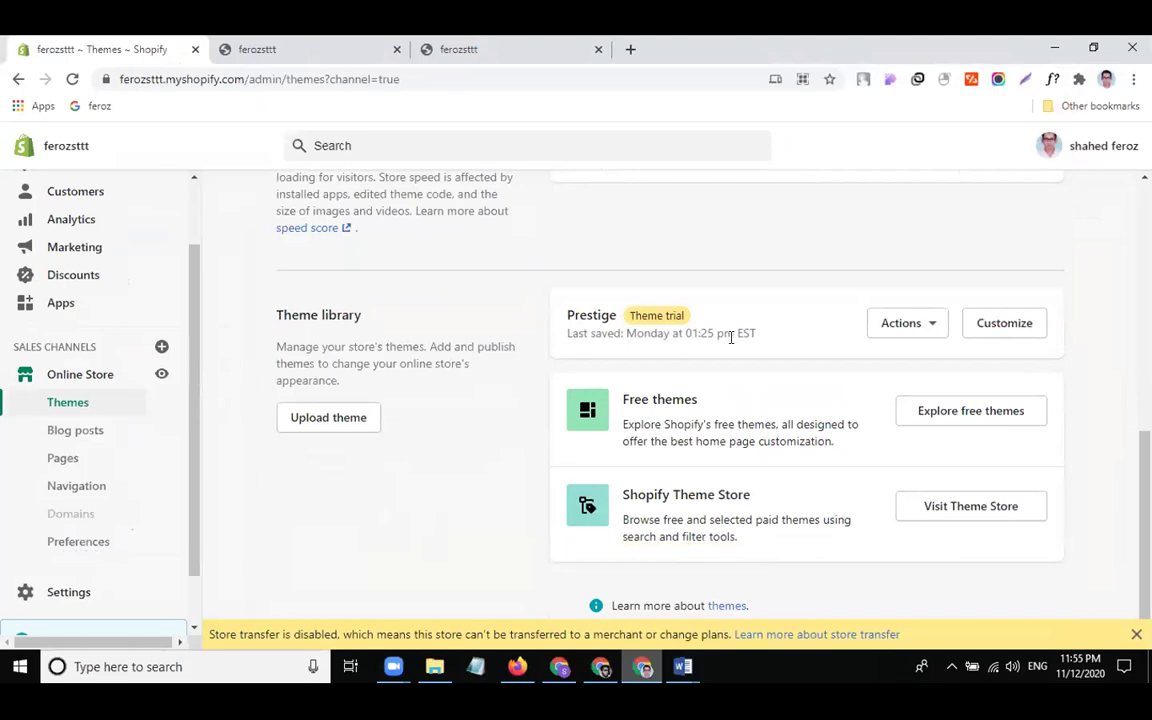
click(72, 79)
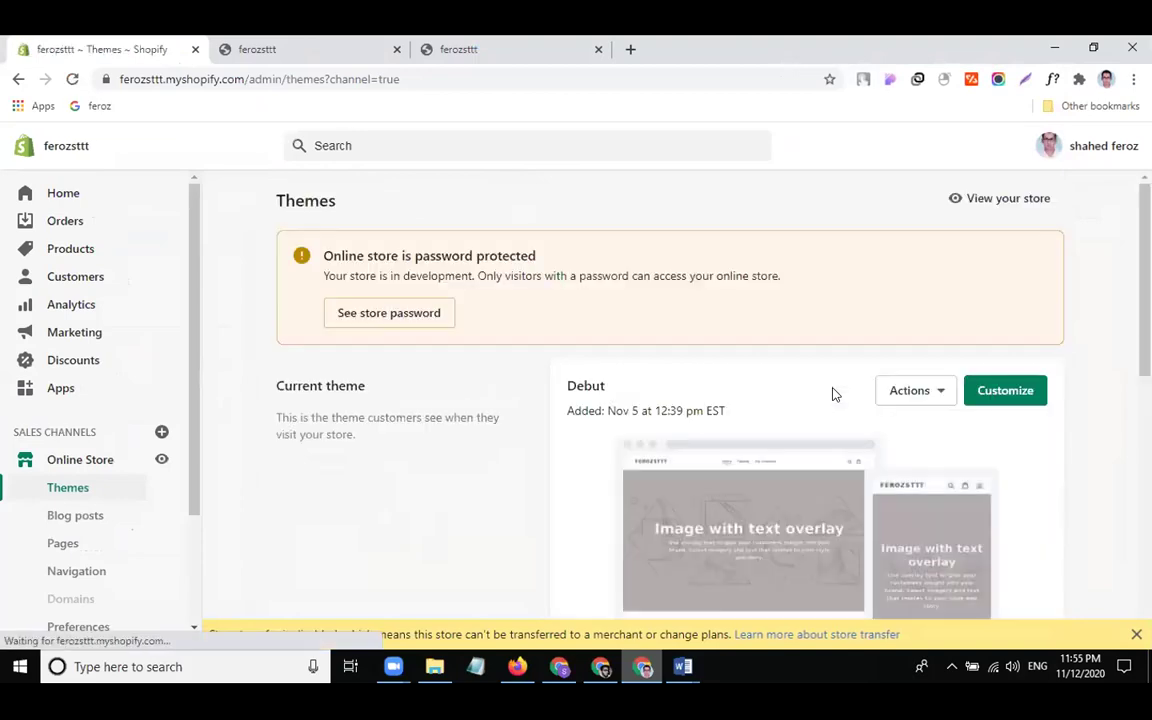
scroll(830, 393, down, 1)
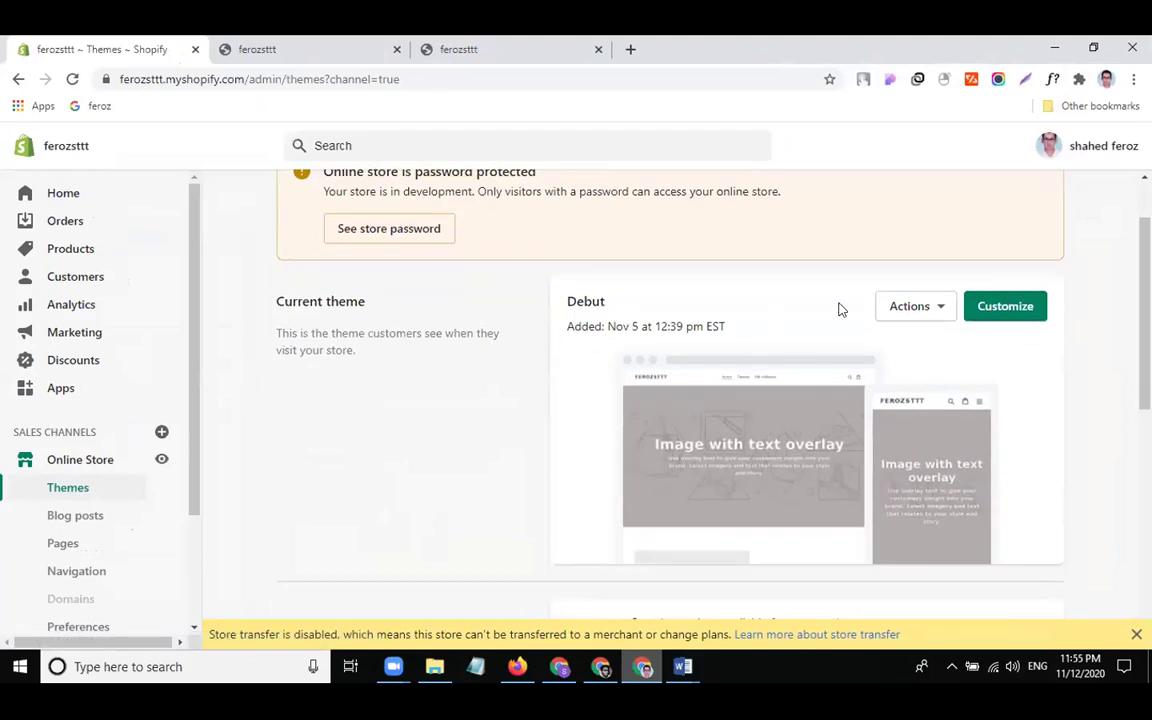
scroll(805, 378, down, 3)
scroll(805, 378, down, 2)
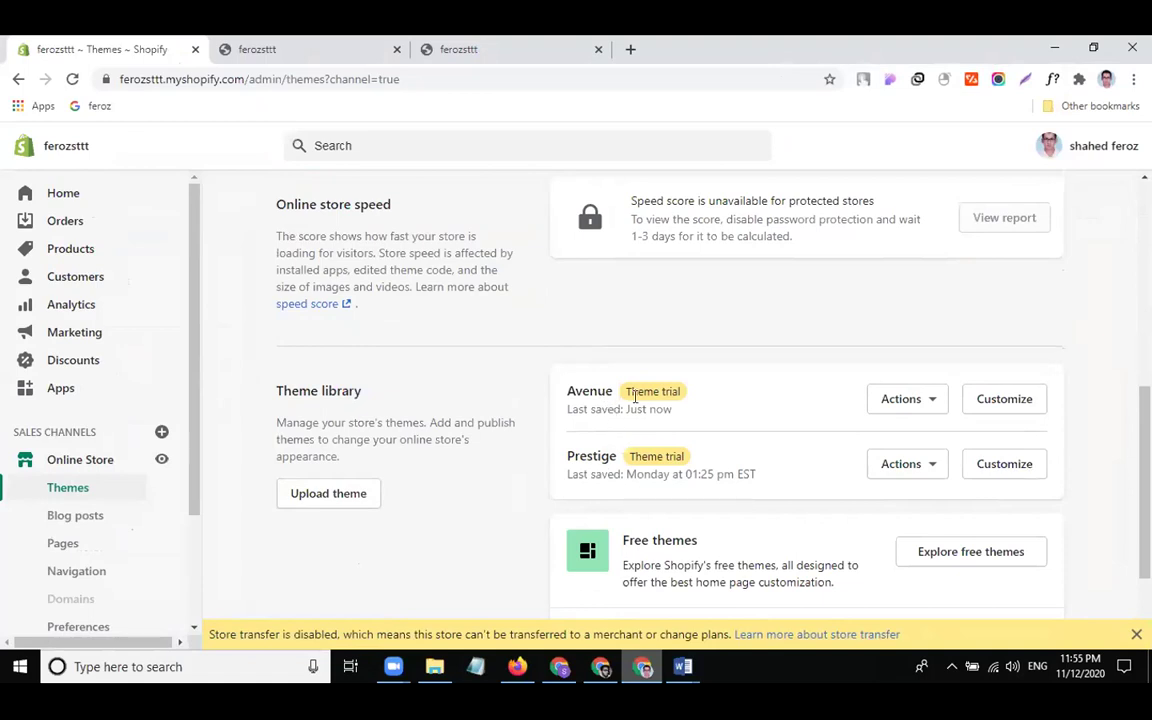
click(914, 402)
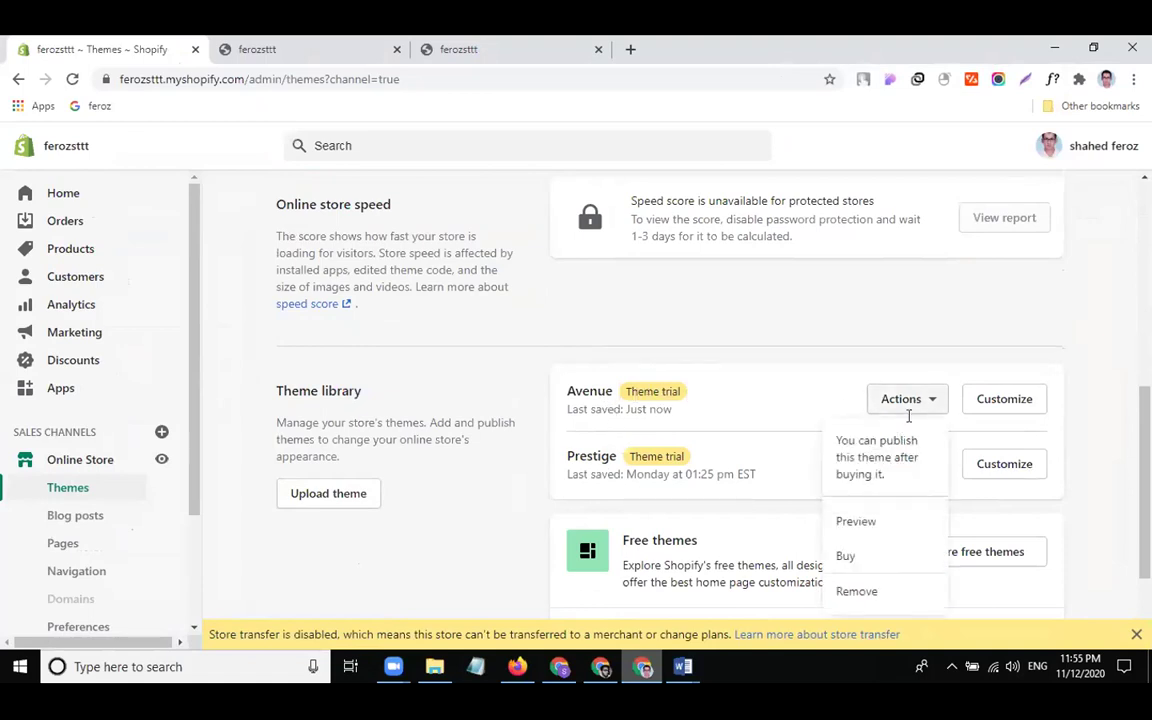
Preview the Avenue theme in a new tab, select its address and scroll through the storefront
click(880, 517)
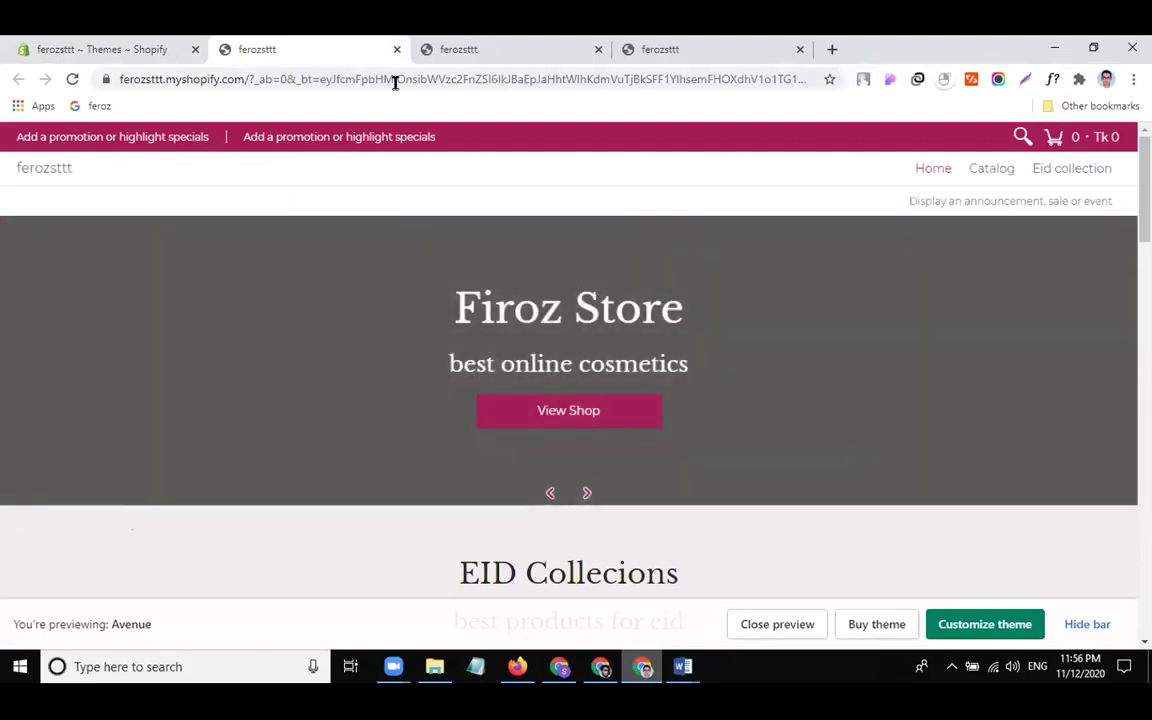
click(396, 80)
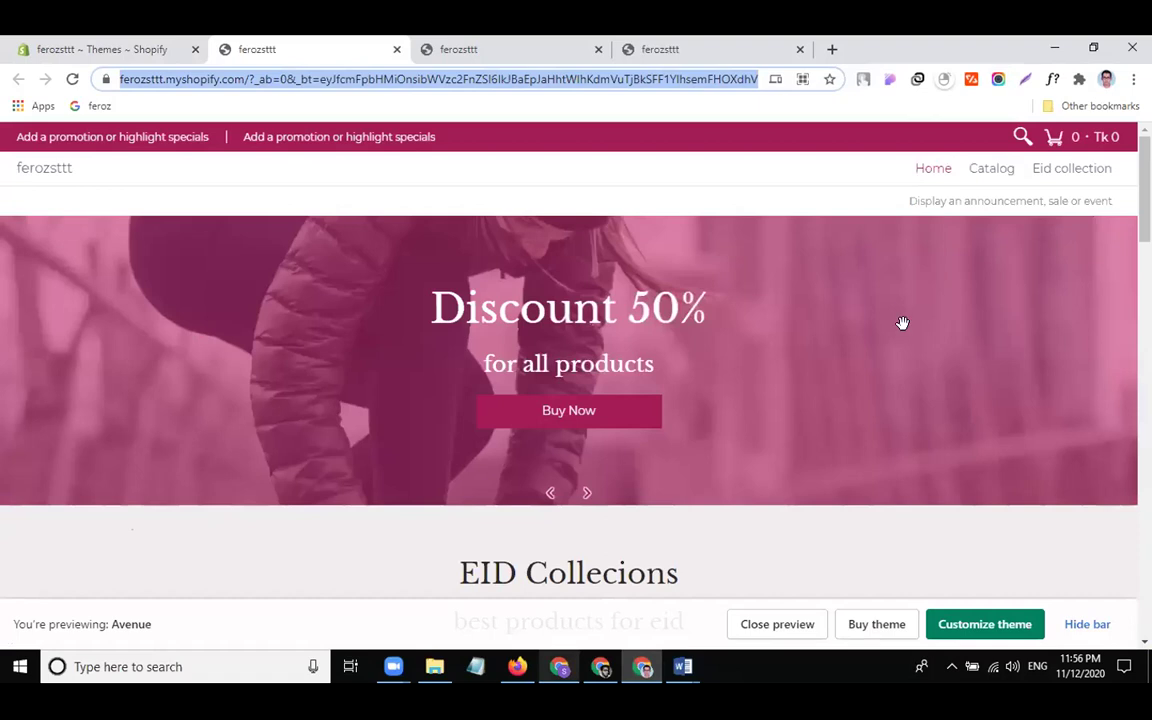
scroll(625, 545, down, 3)
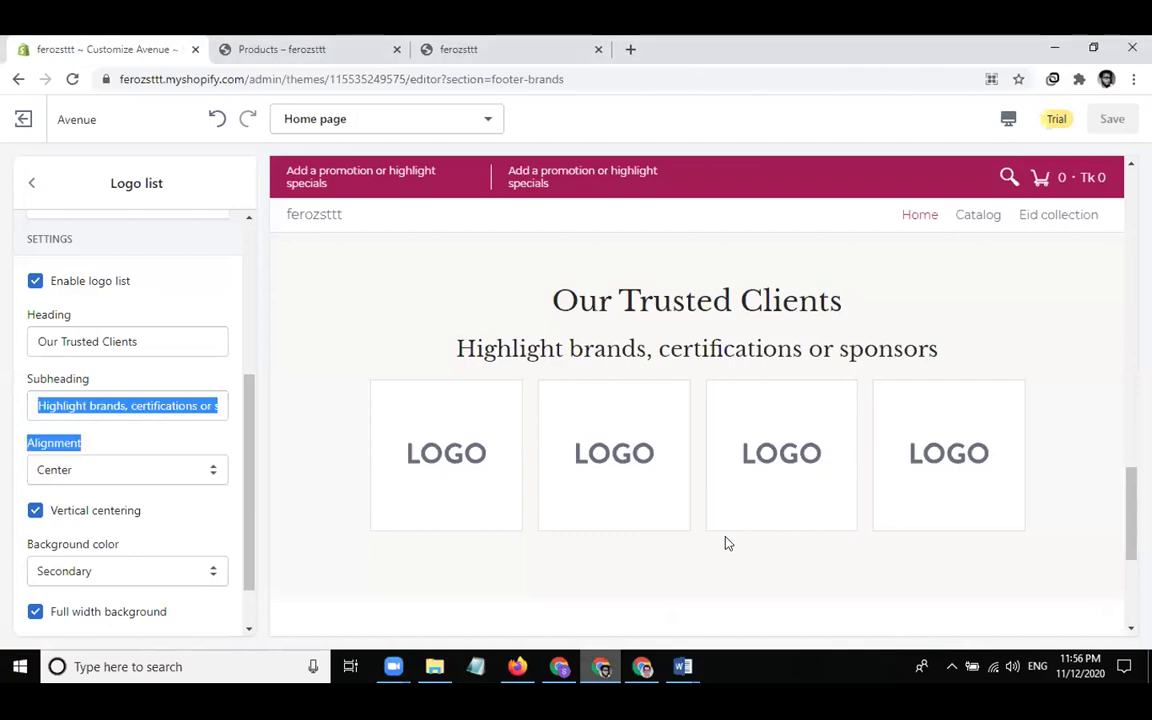
Delete the Logo list subheading text so only 'Our Trusted Clients' remains
click(96, 404)
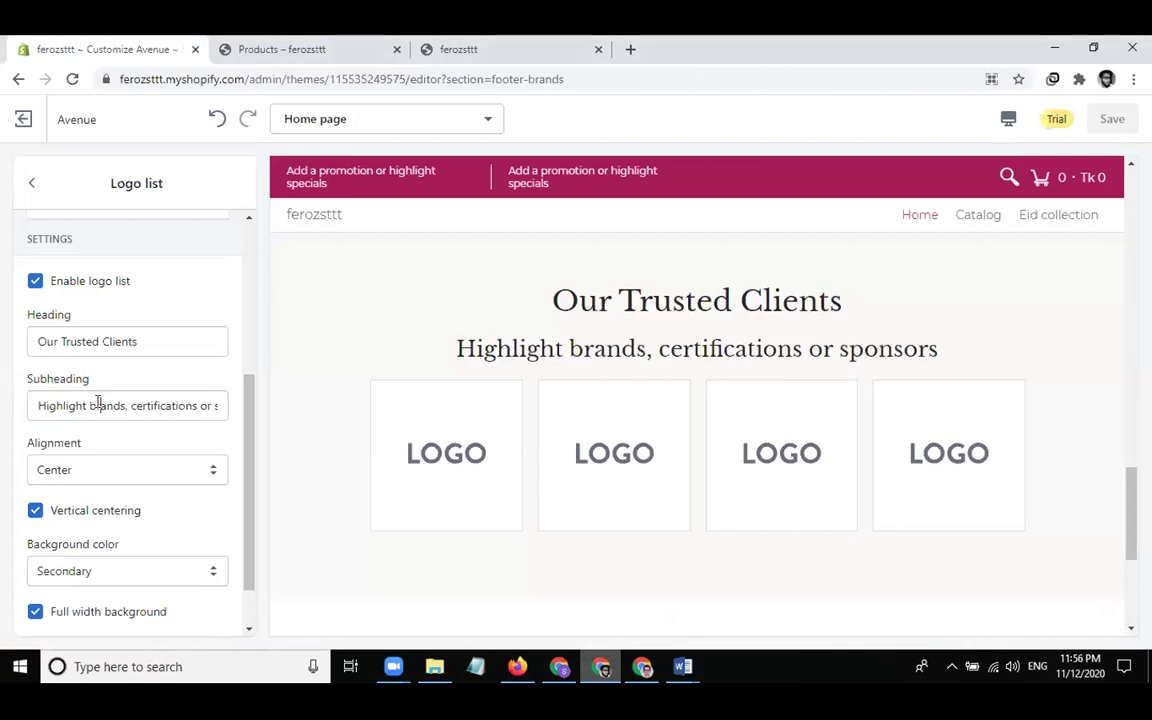
key(ctrl+a)
key(BackSpace)
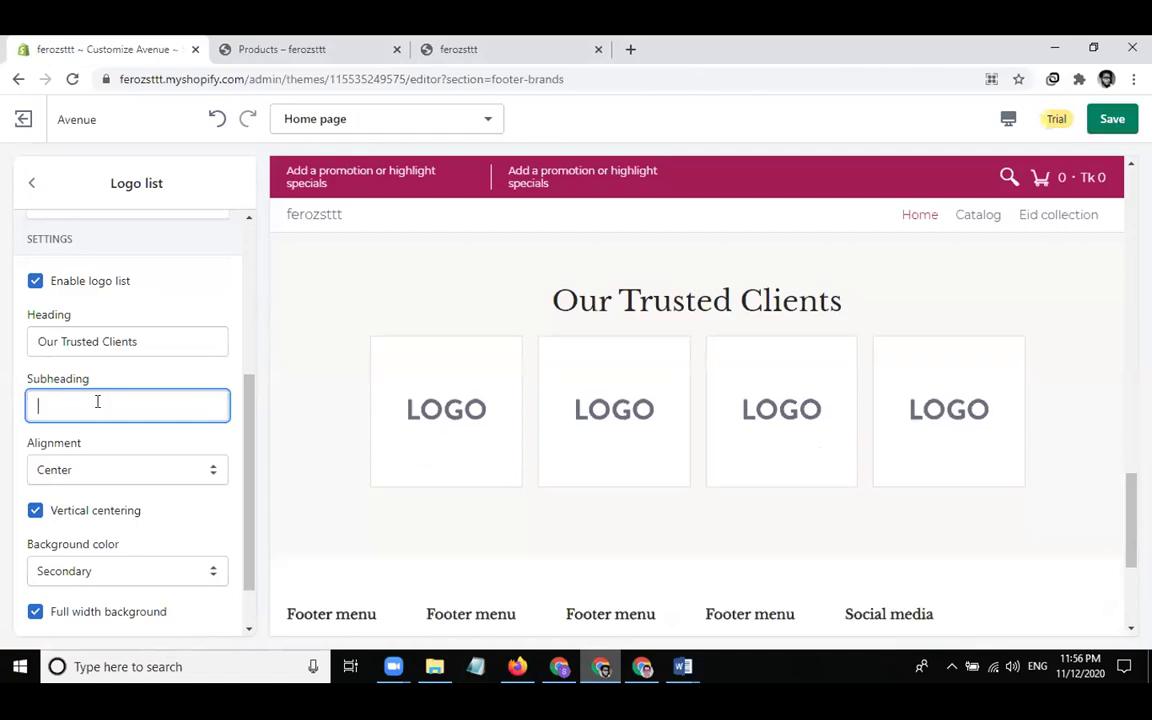
scroll(183, 406, up, 3)
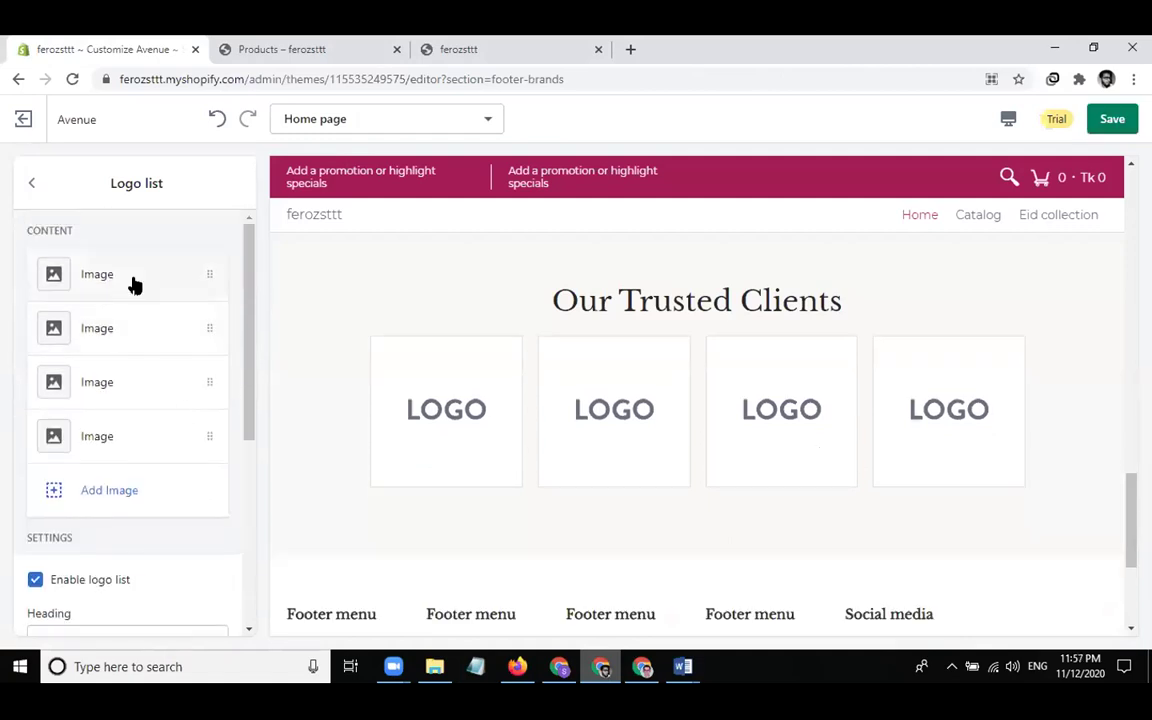
Replace the first logo placeholder with a free stock photo found by searching 'logo'
click(136, 284)
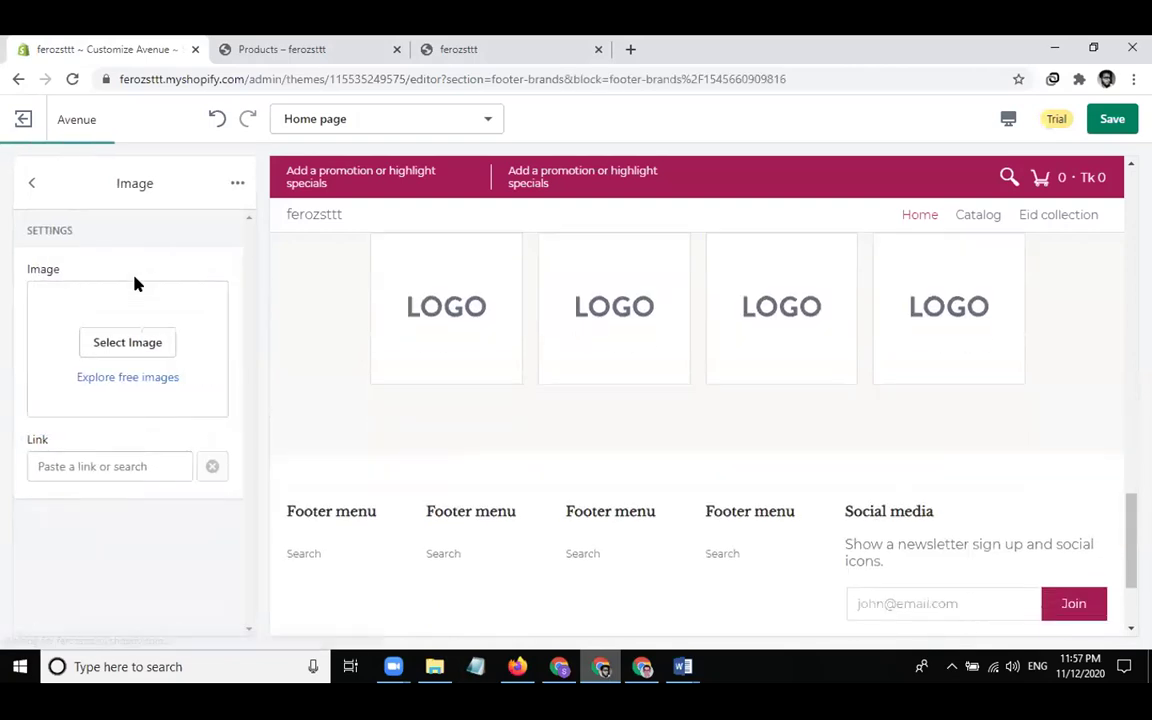
click(148, 340)
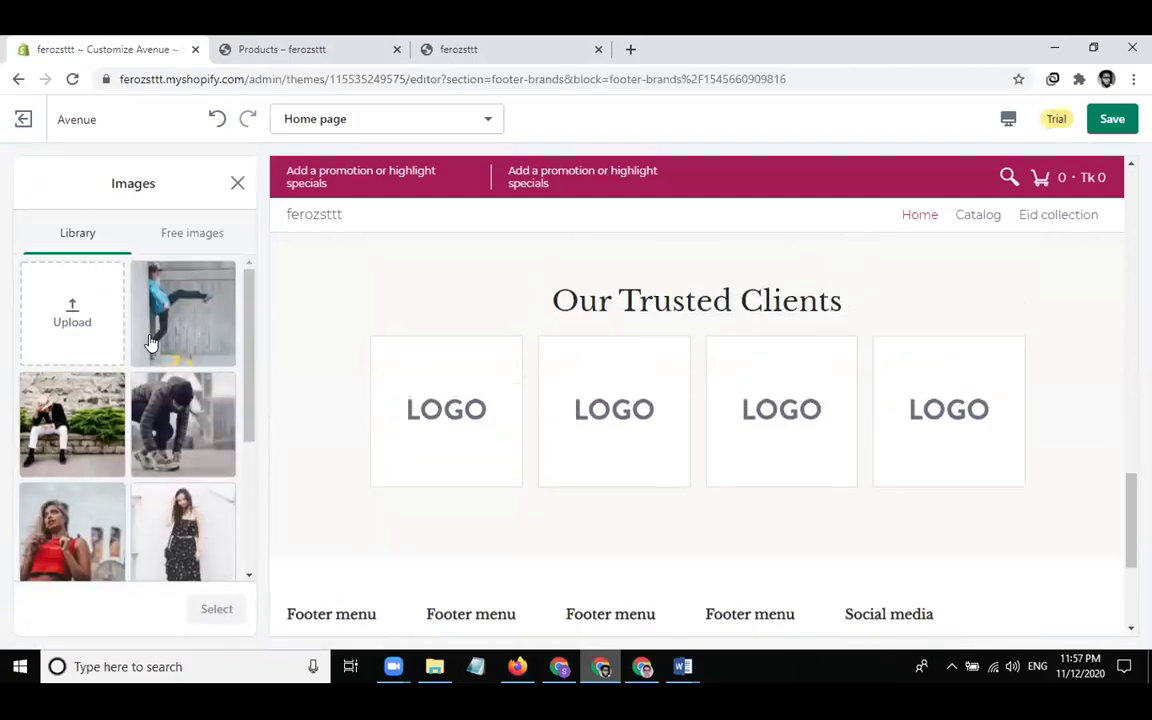
click(185, 232)
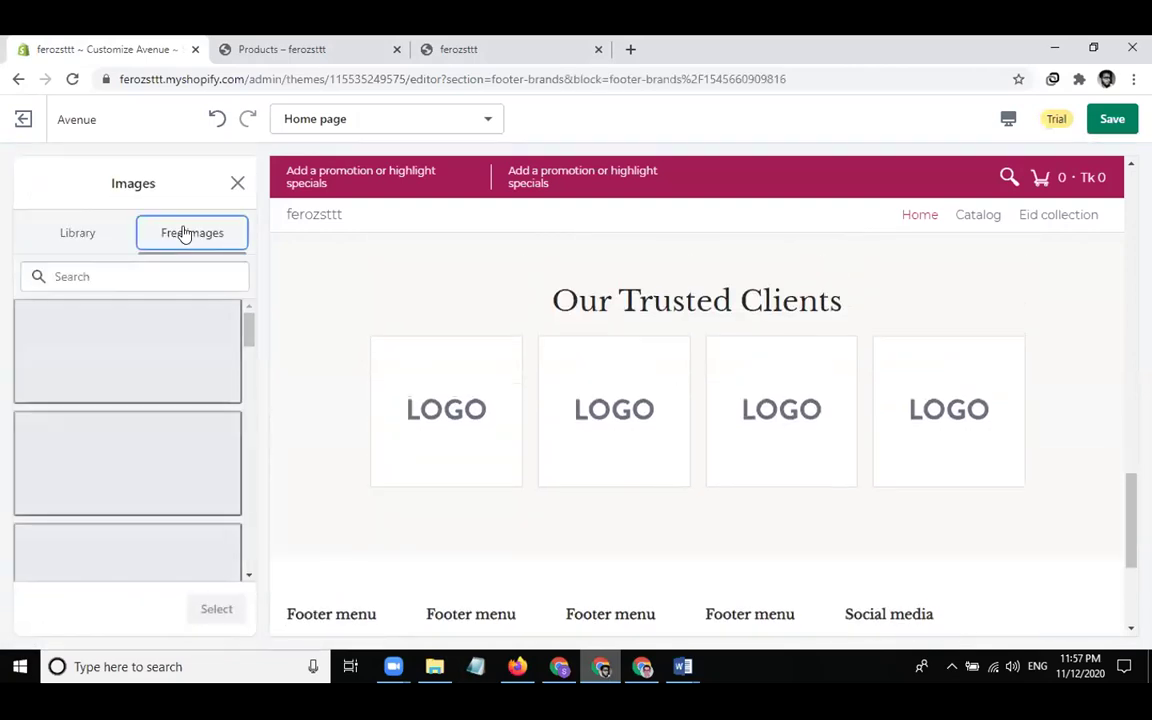
click(123, 267)
text(logo)
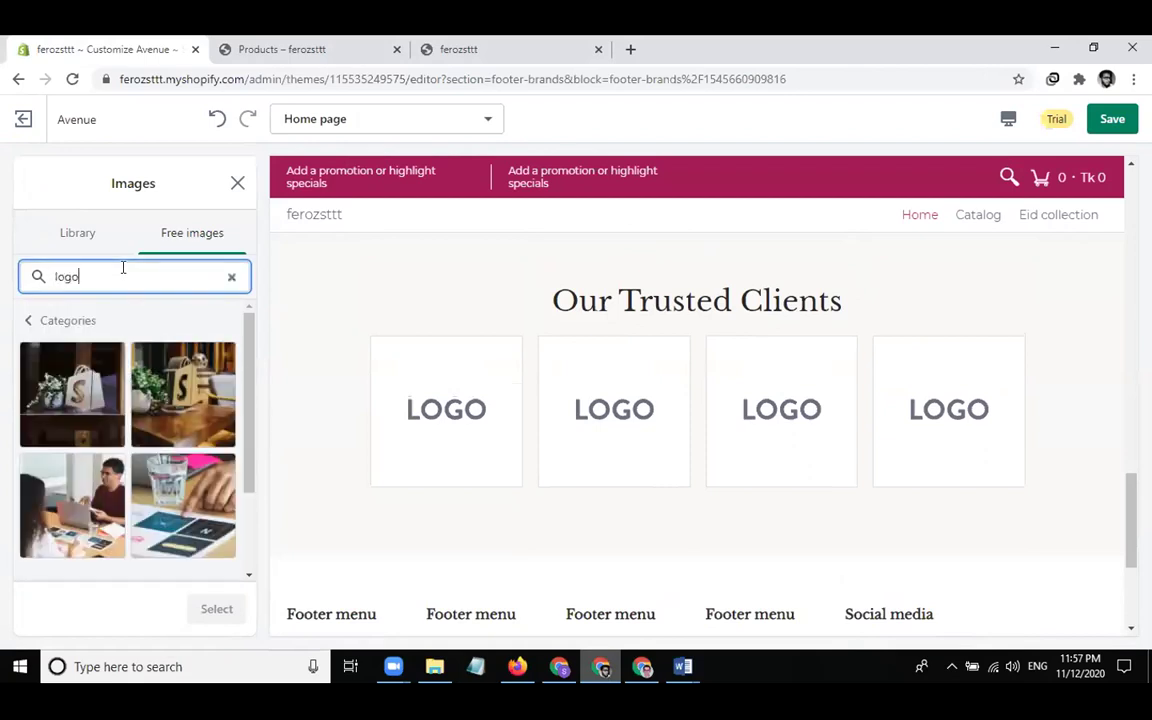
click(204, 389)
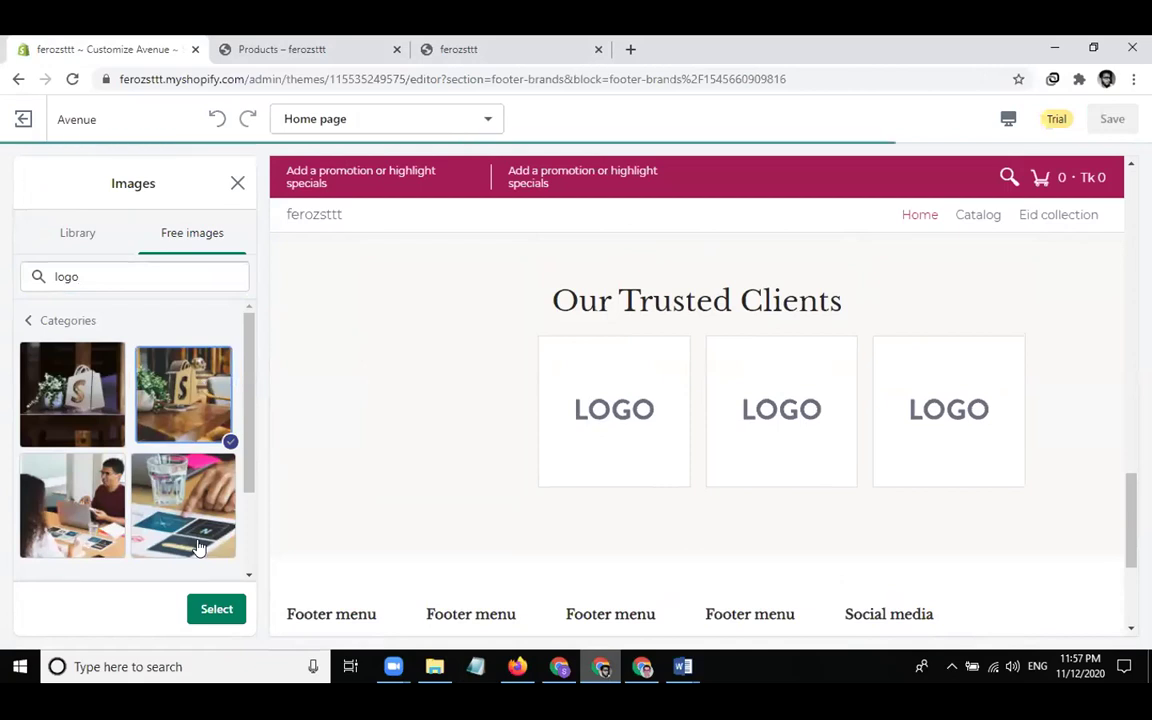
click(207, 609)
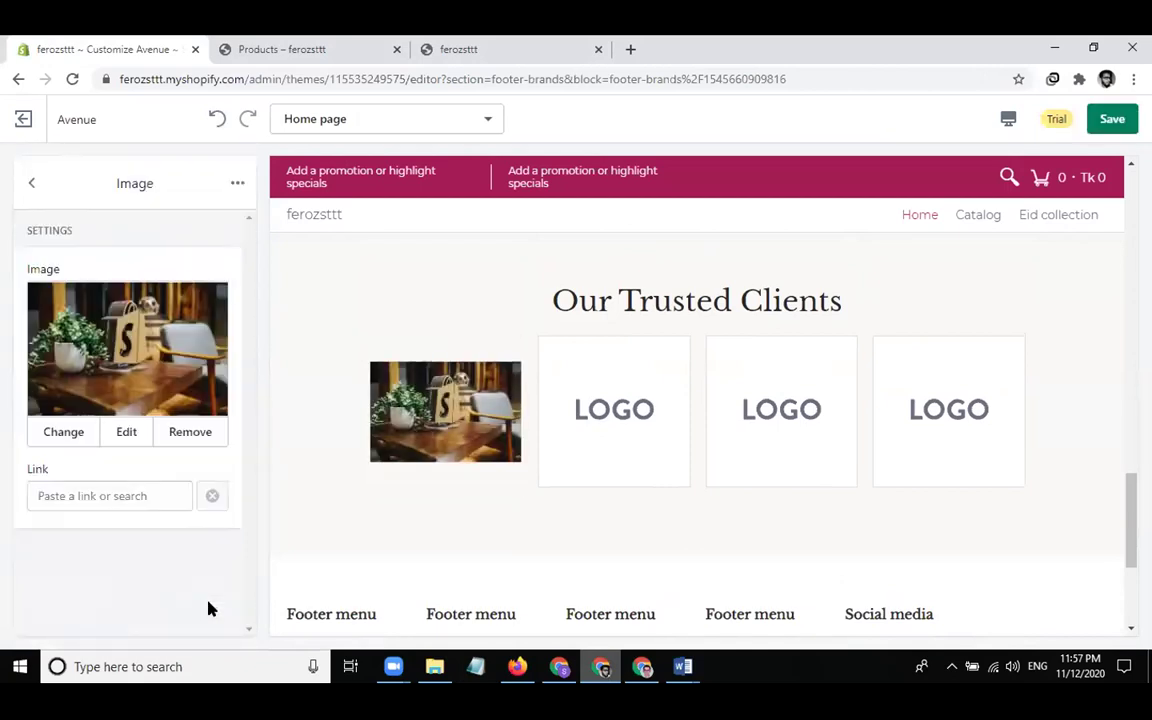
click(31, 183)
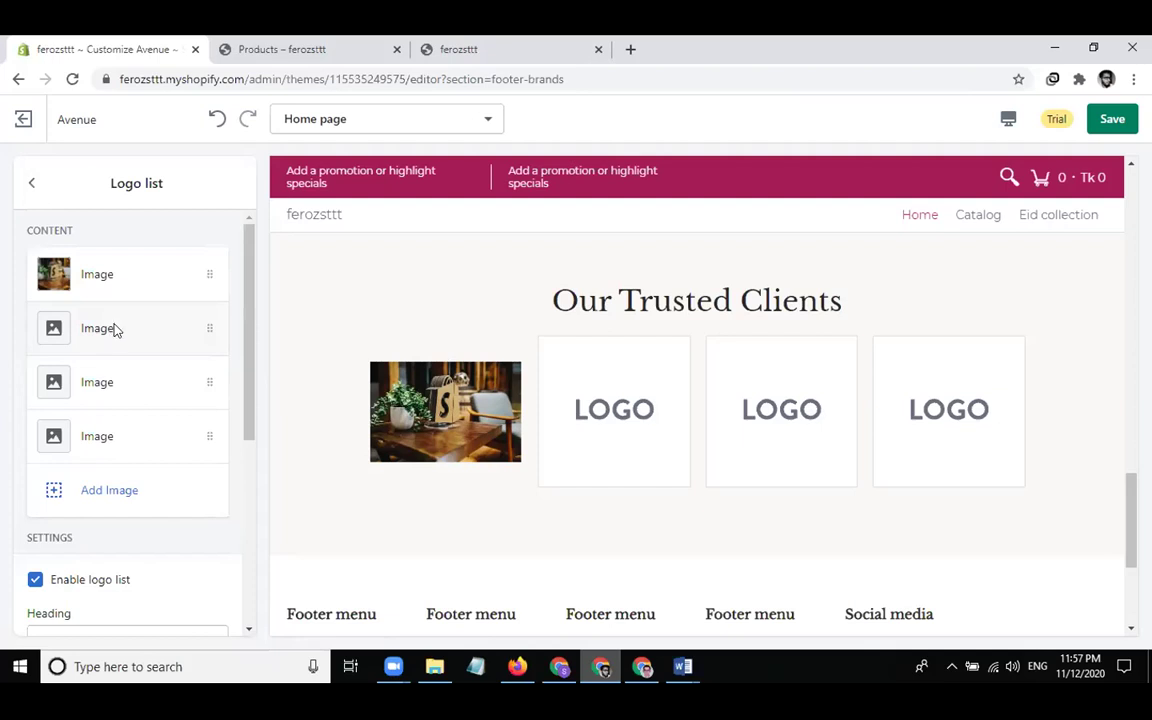
click(115, 330)
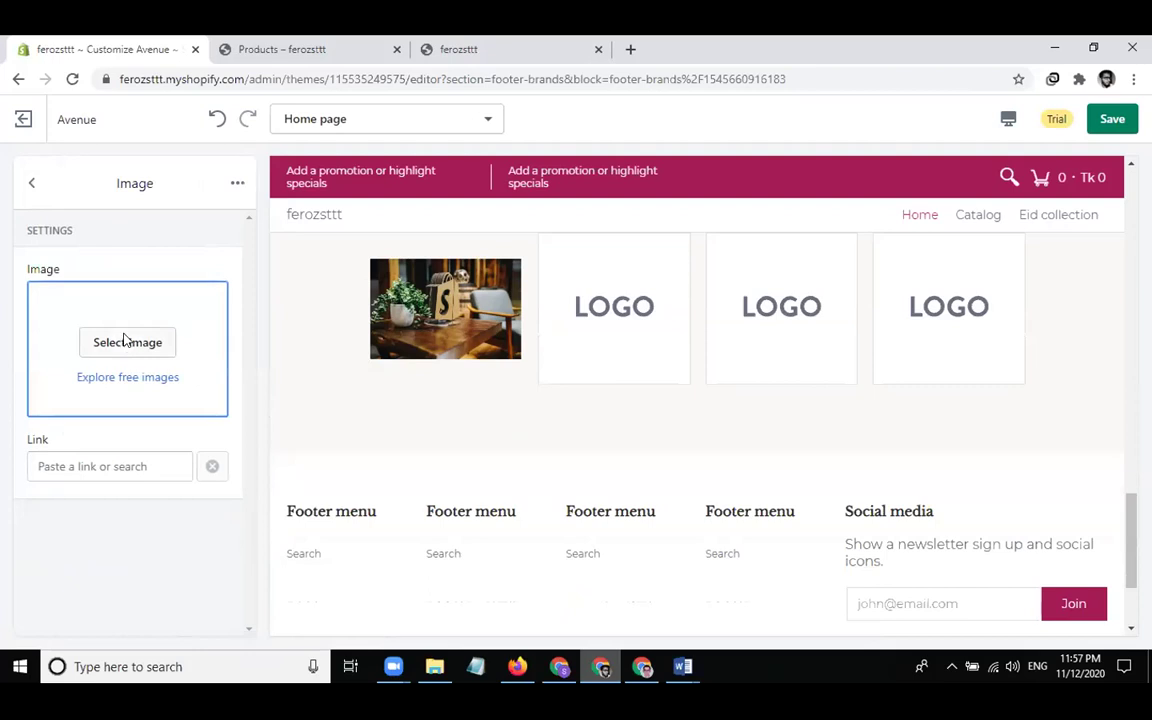
Fill the second logo slot with the free 'logo'-search photo of people at a laptop
click(123, 340)
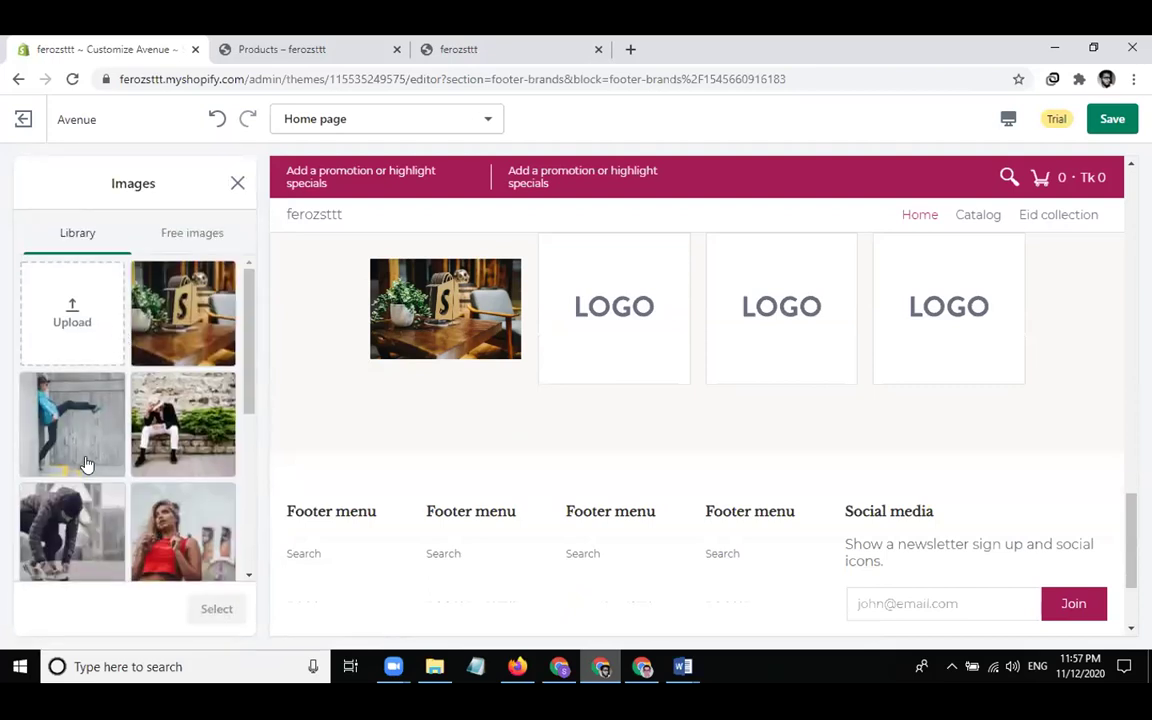
click(184, 236)
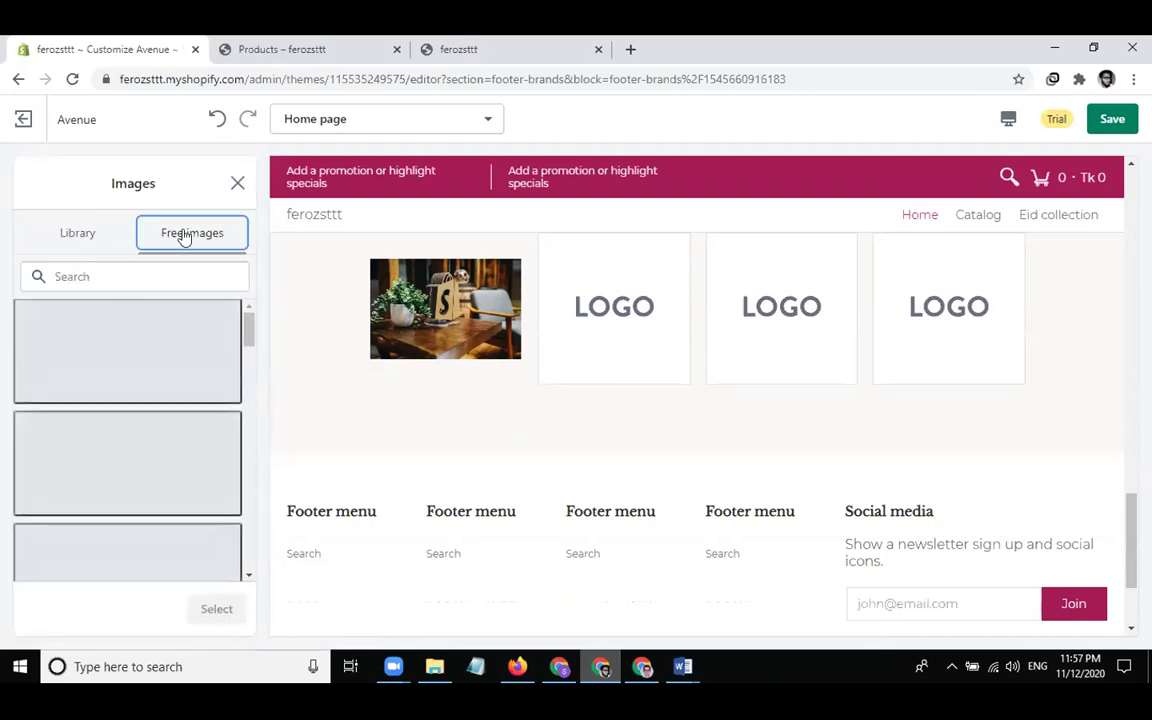
click(147, 276)
text(logo)
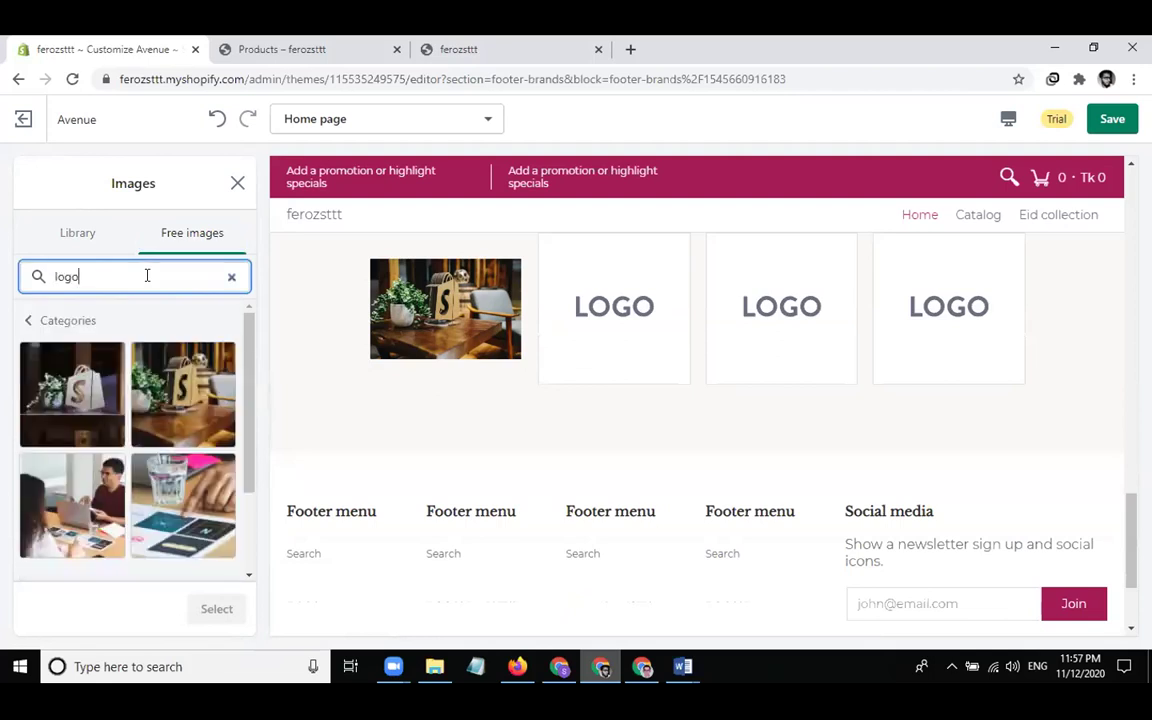
scroll(97, 408, down, 2)
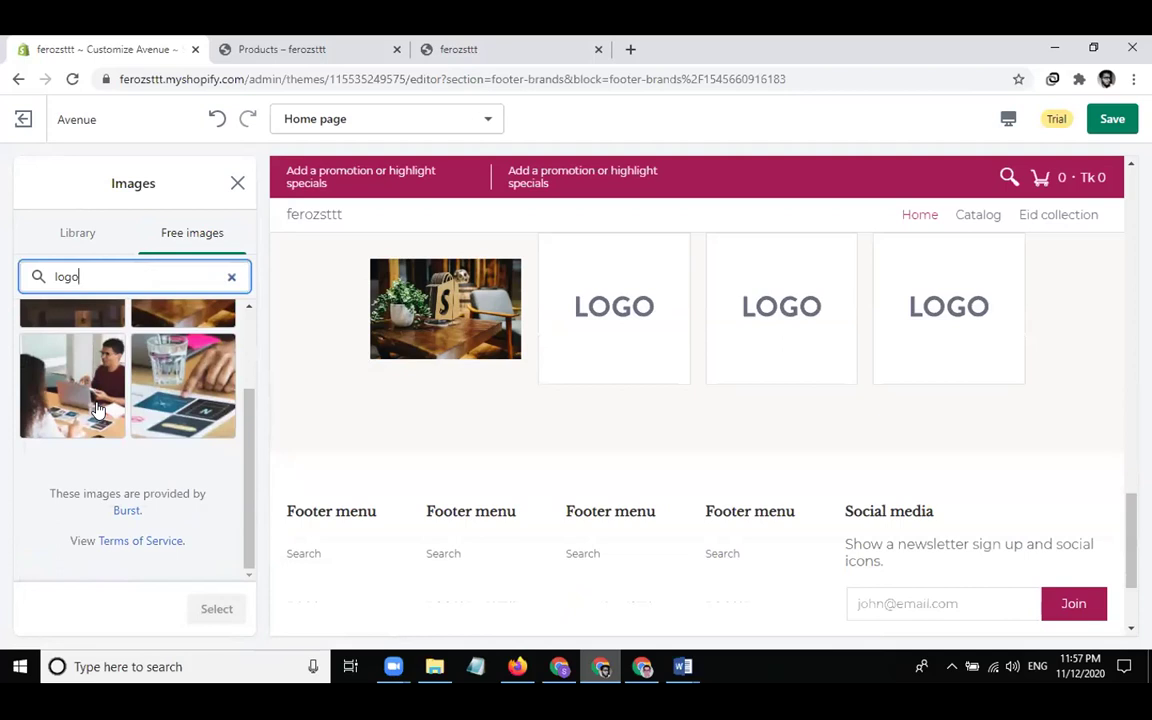
click(97, 408)
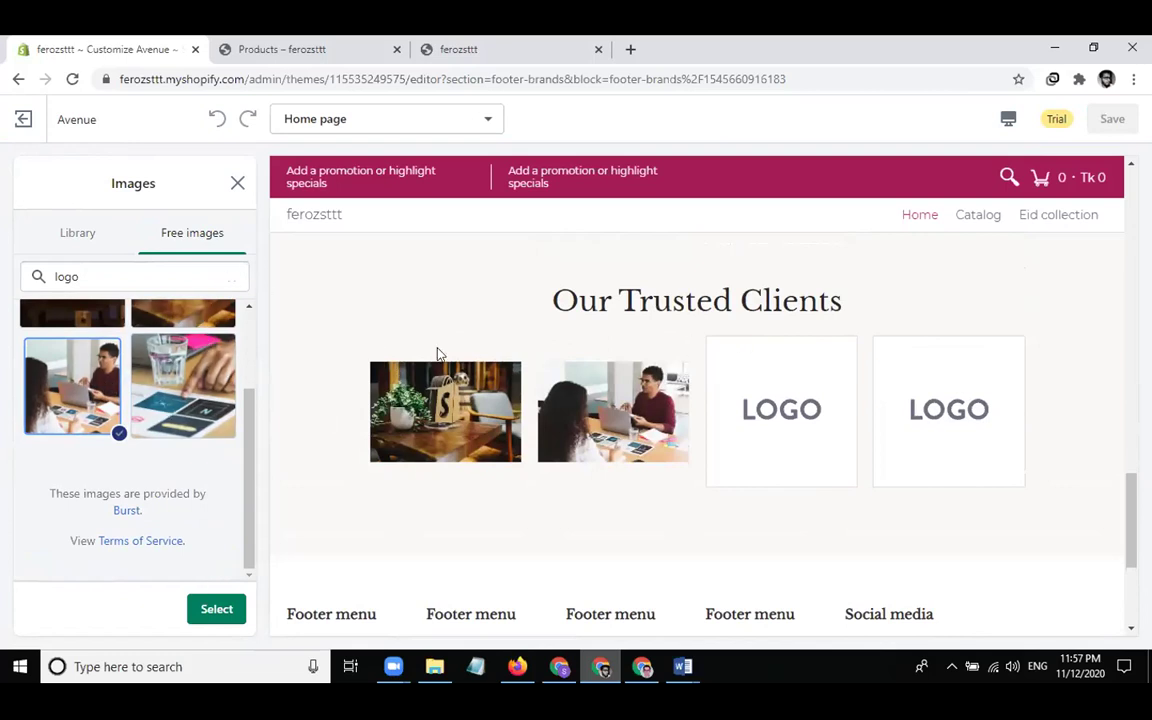
click(216, 611)
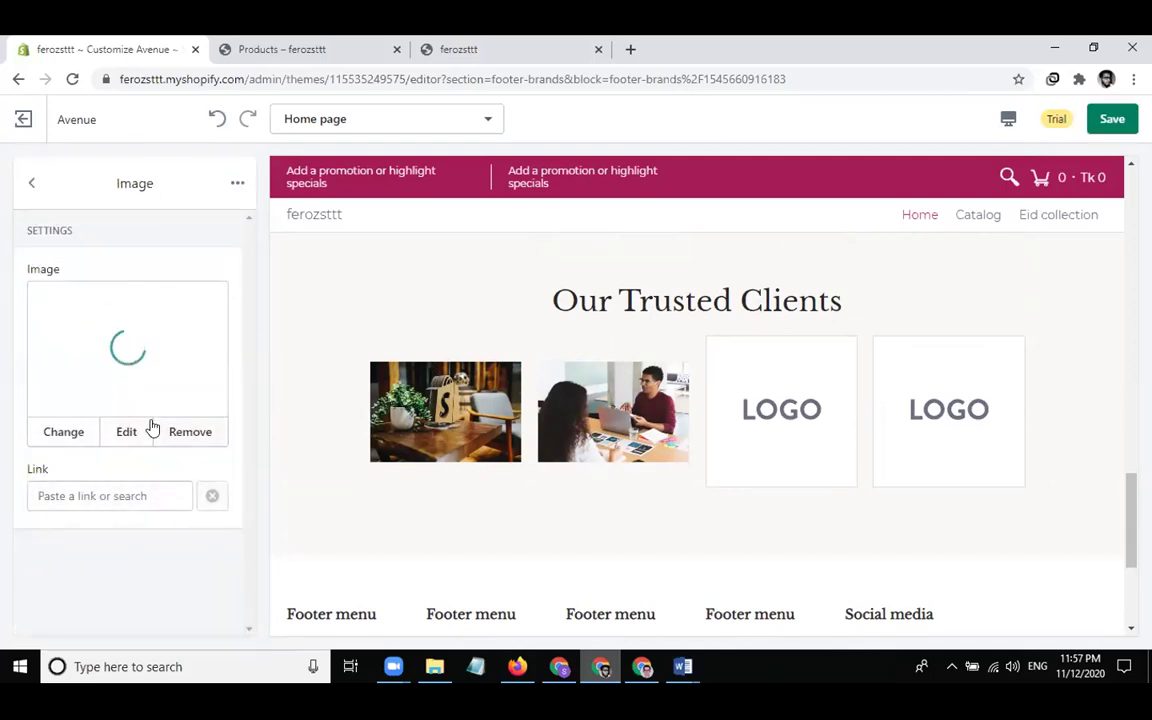
click(32, 183)
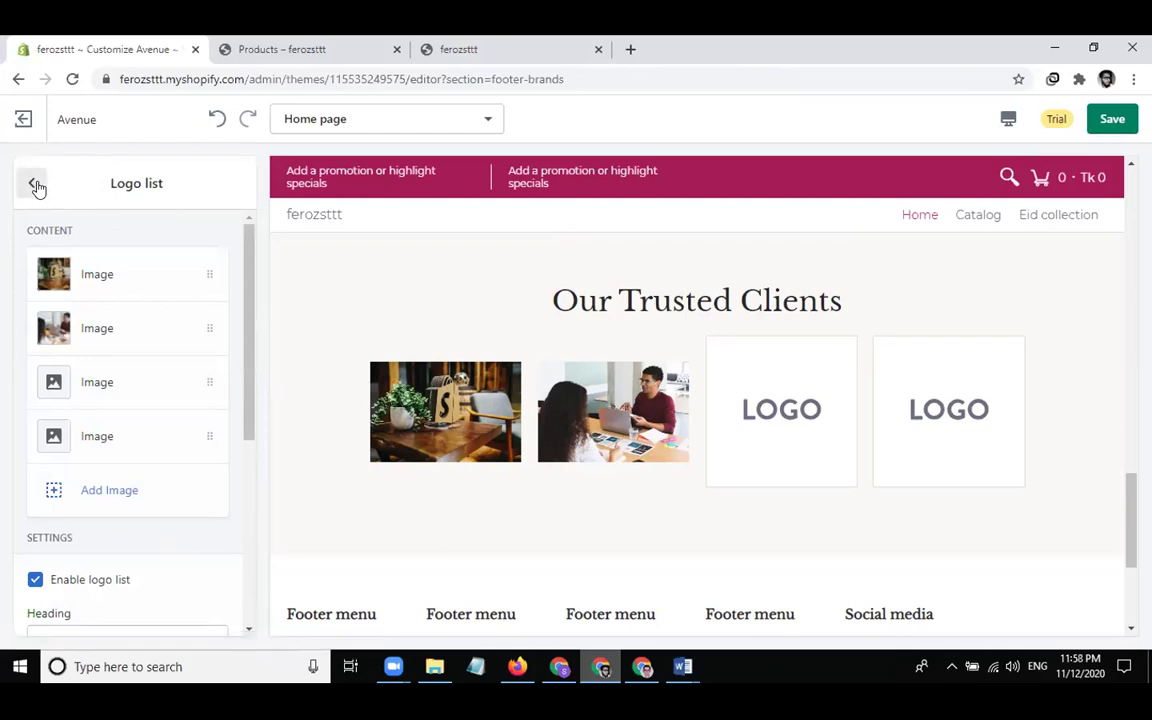
From the homepage sections list, start adding a section and pick the Newsletter type
click(35, 185)
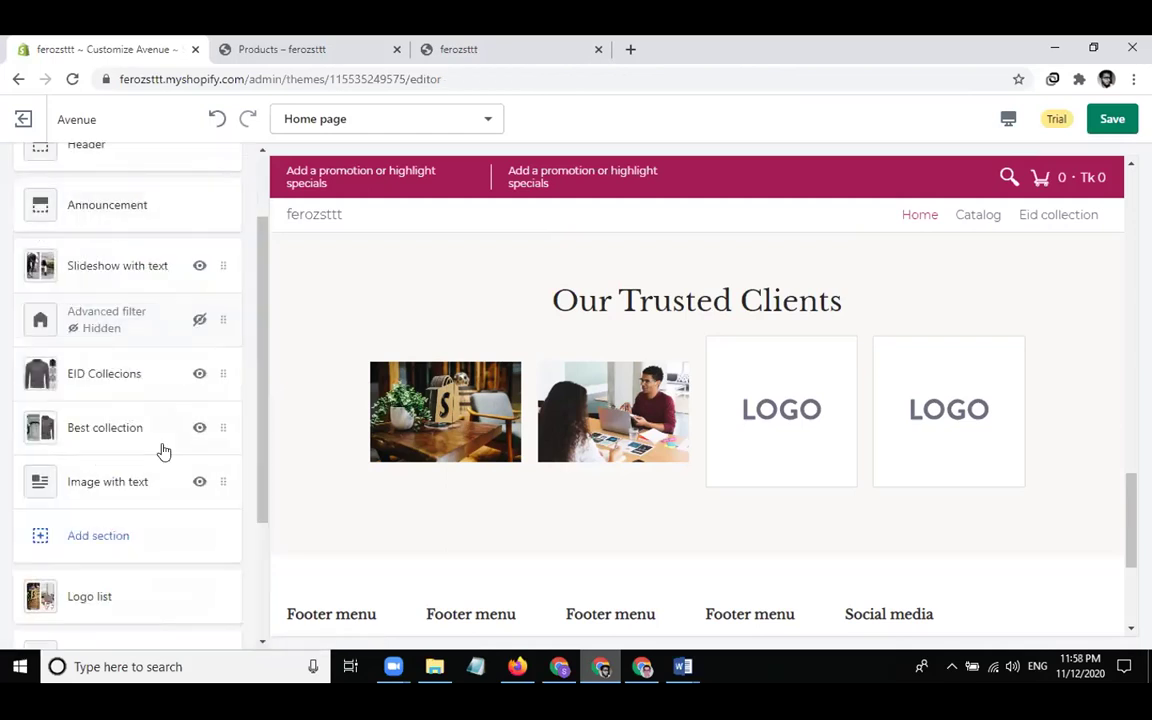
scroll(123, 557, down, 3)
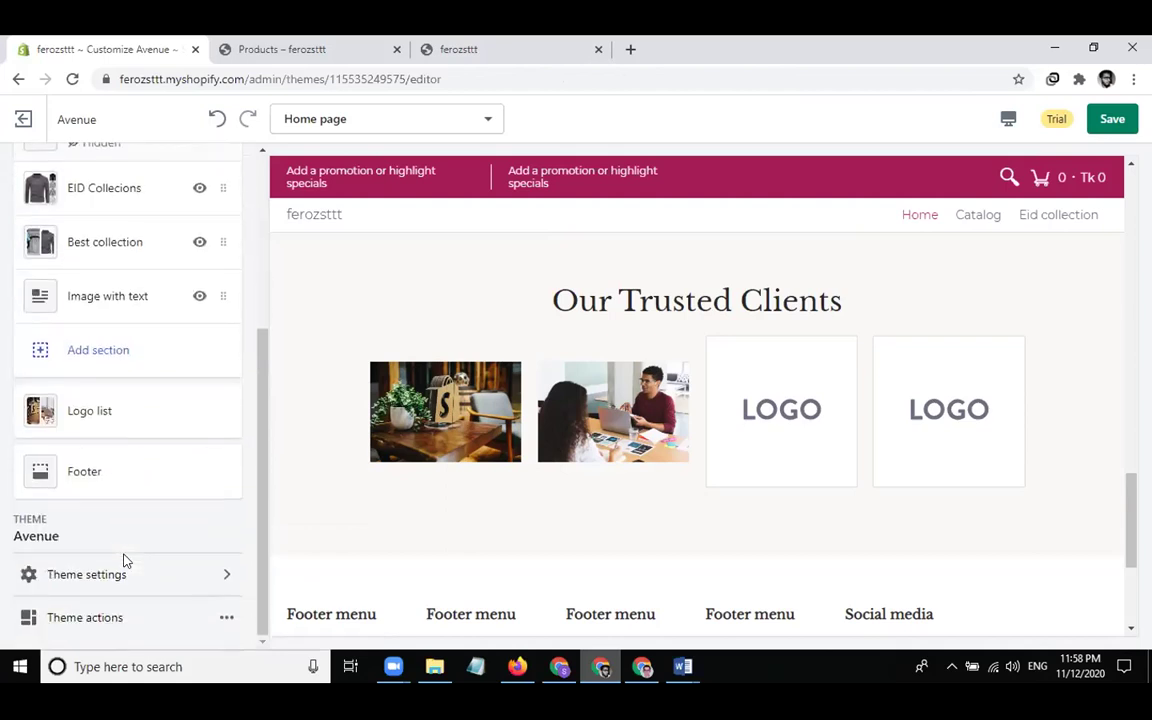
scroll(519, 501, down, 3)
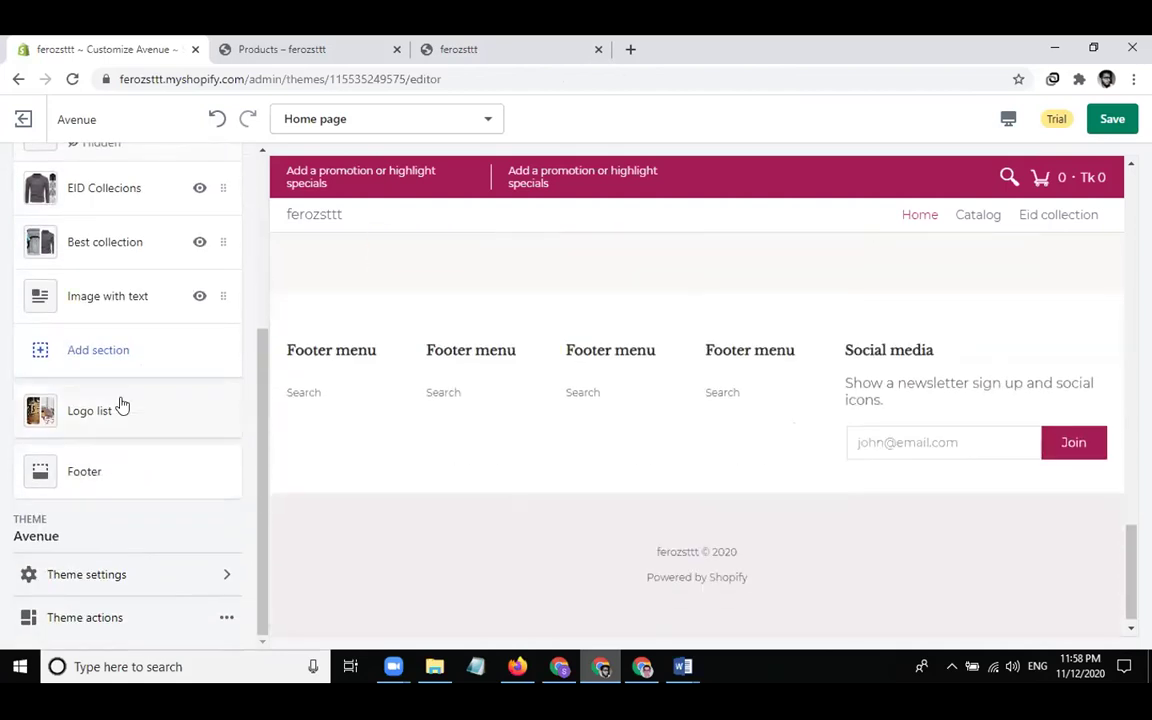
scroll(455, 340, up, 4)
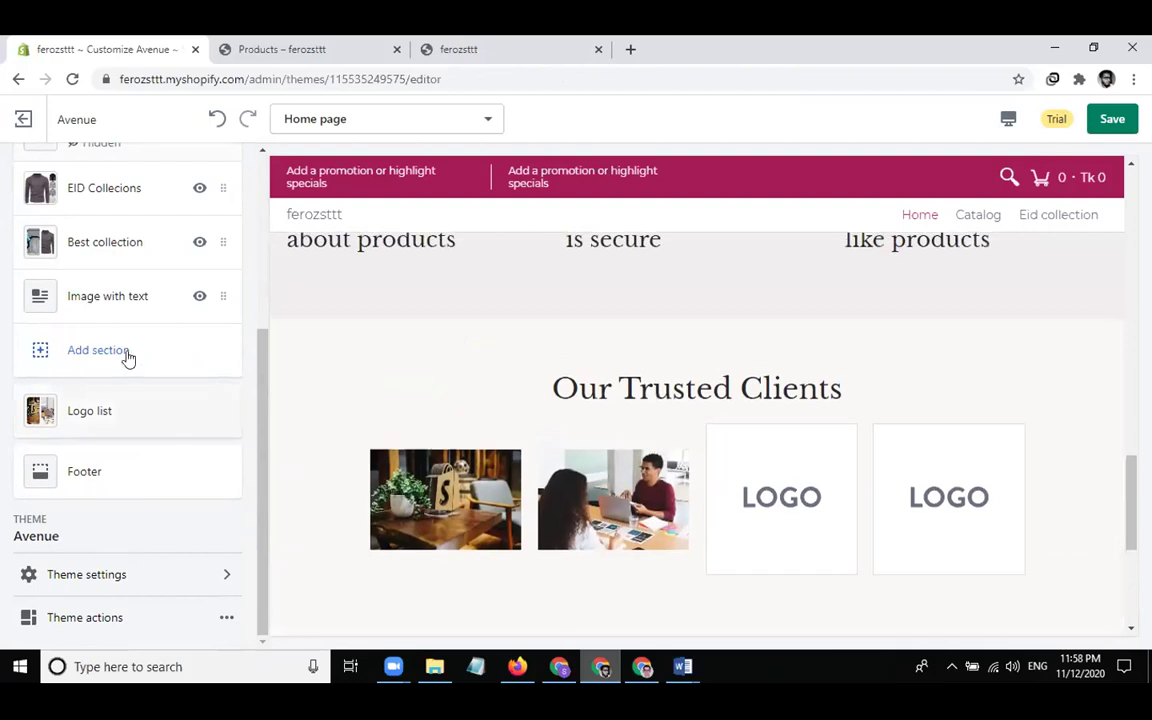
click(148, 357)
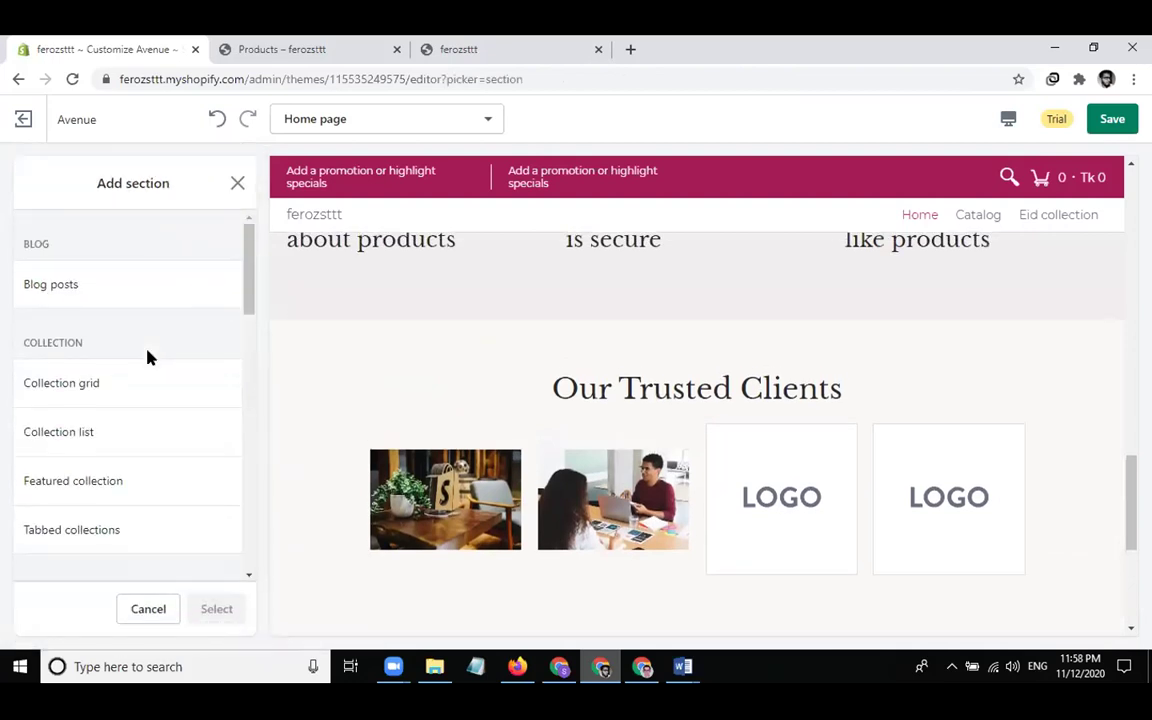
scroll(157, 411, down, 5)
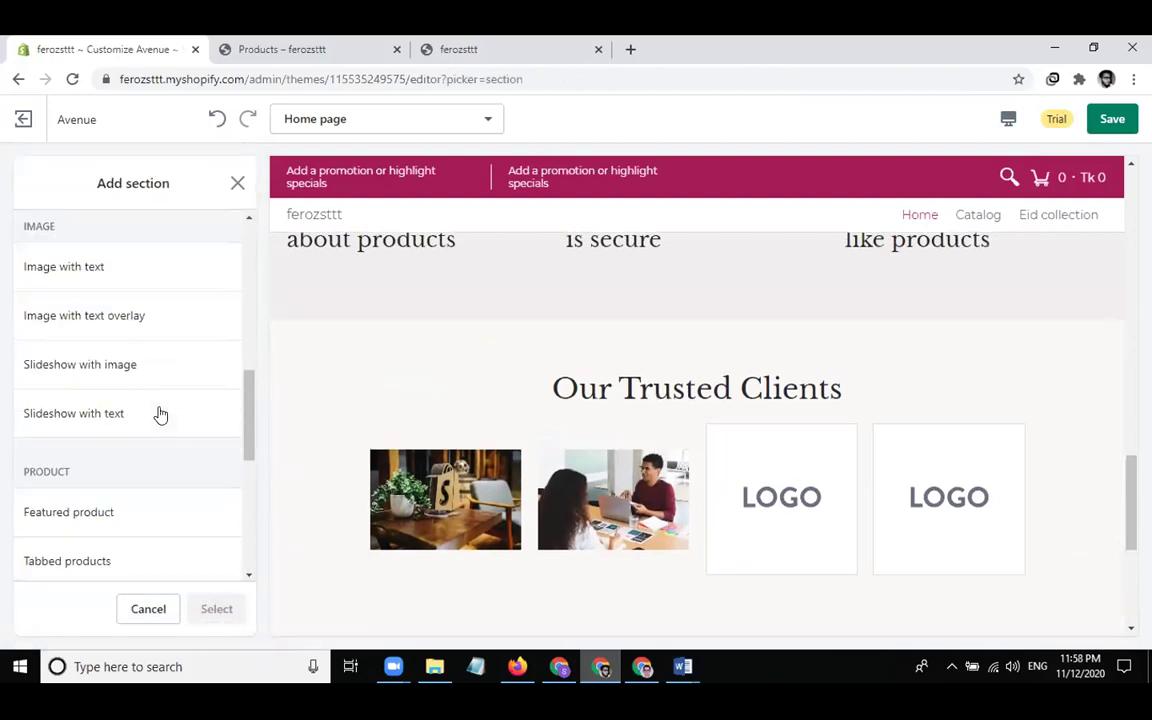
scroll(150, 450, down, 2)
scroll(141, 489, down, 4)
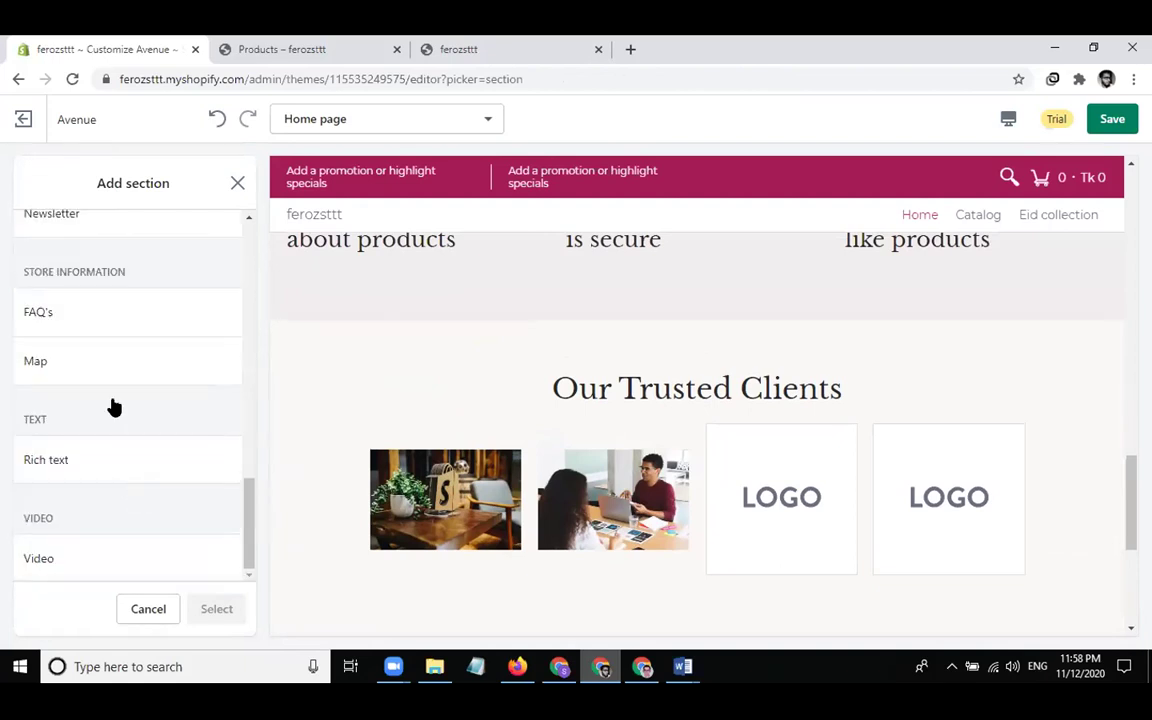
scroll(111, 380, up, 1)
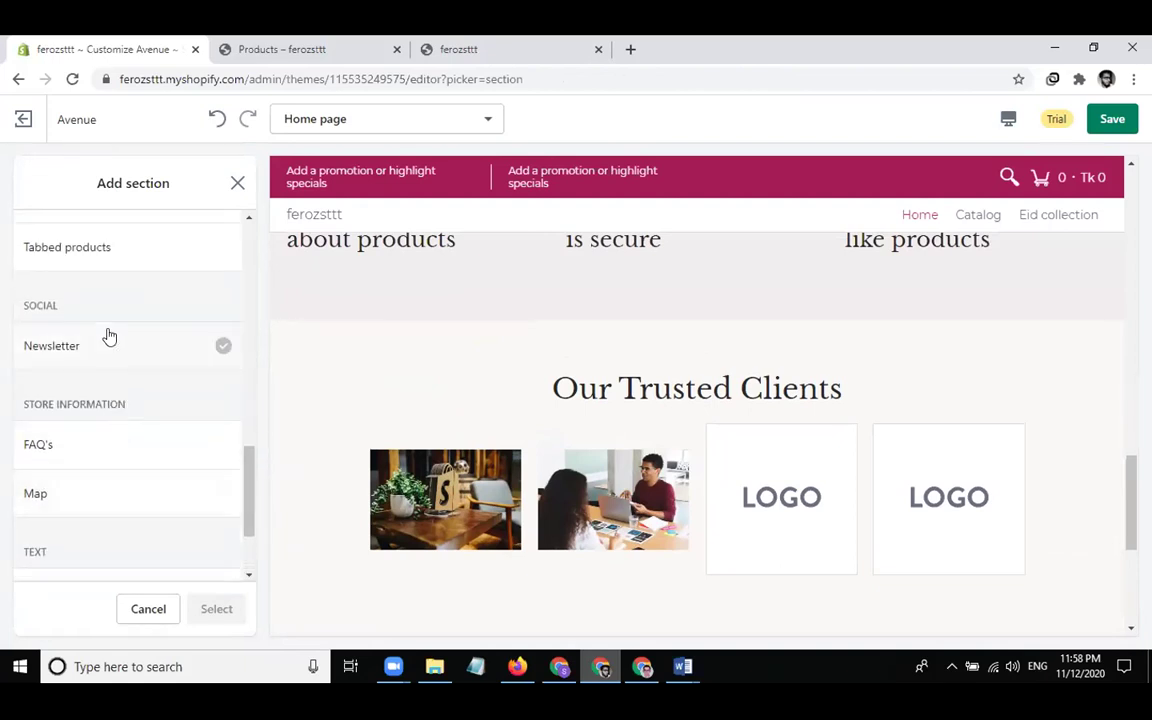
click(108, 337)
Add the Newsletter section and change its heading to 'subscribe us'
click(220, 607)
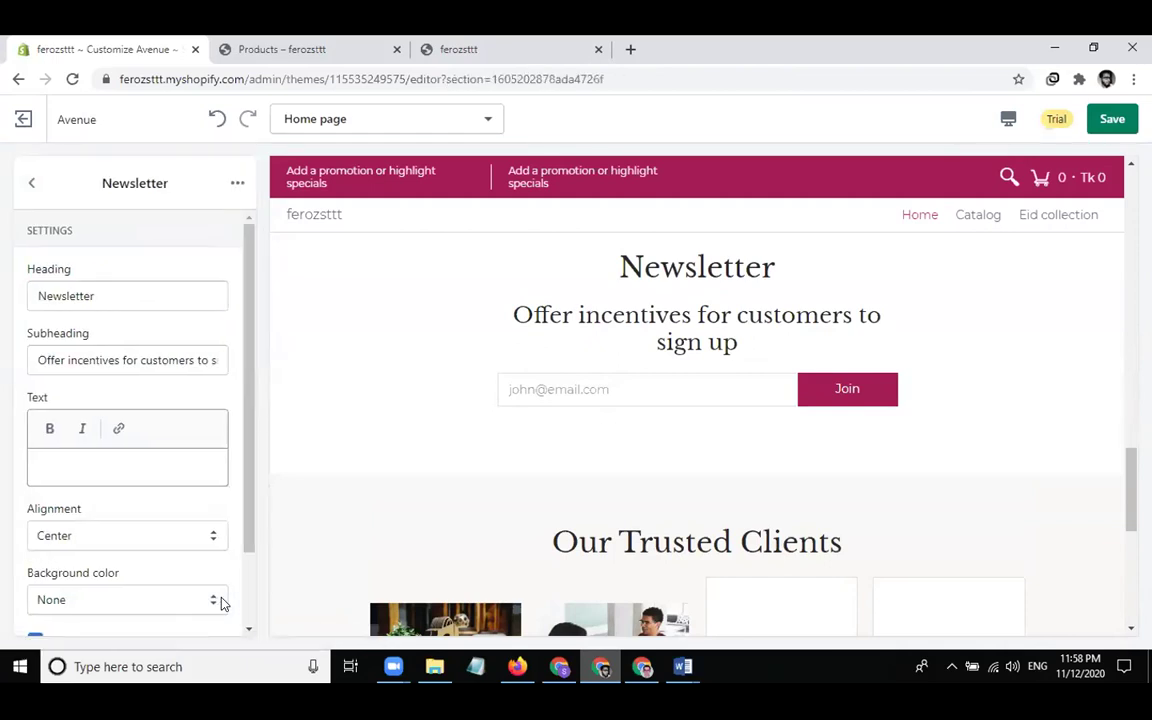
click(155, 285)
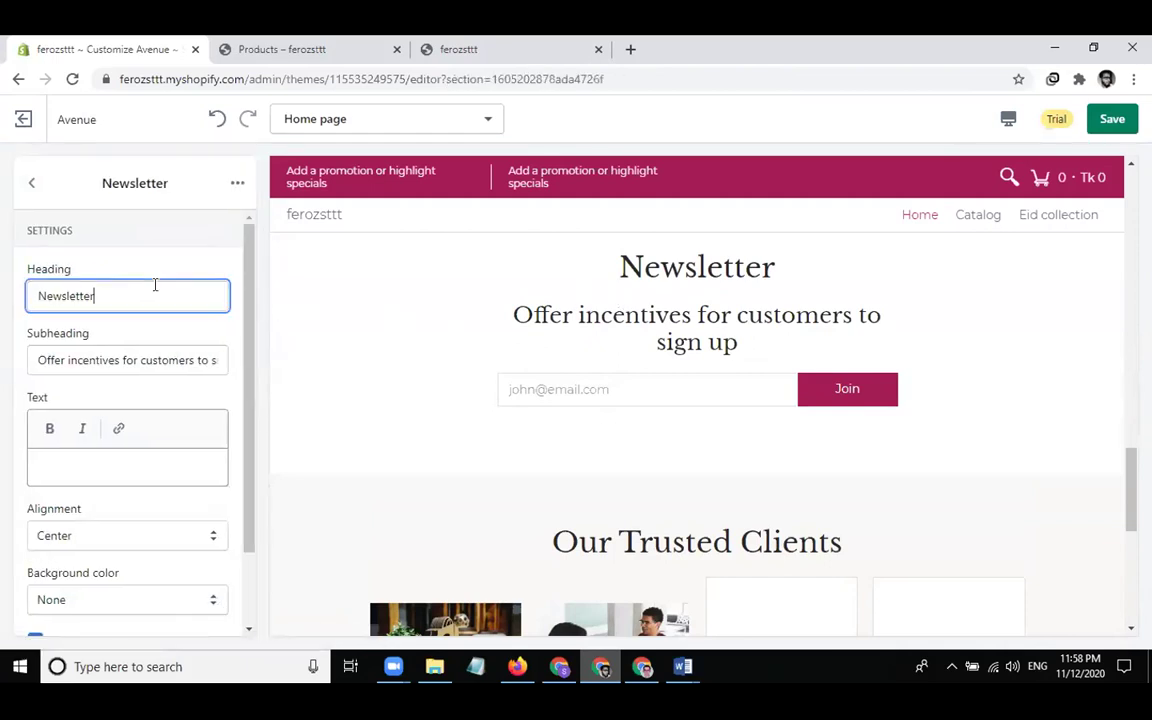
key(ctrl+a)
text(subs)
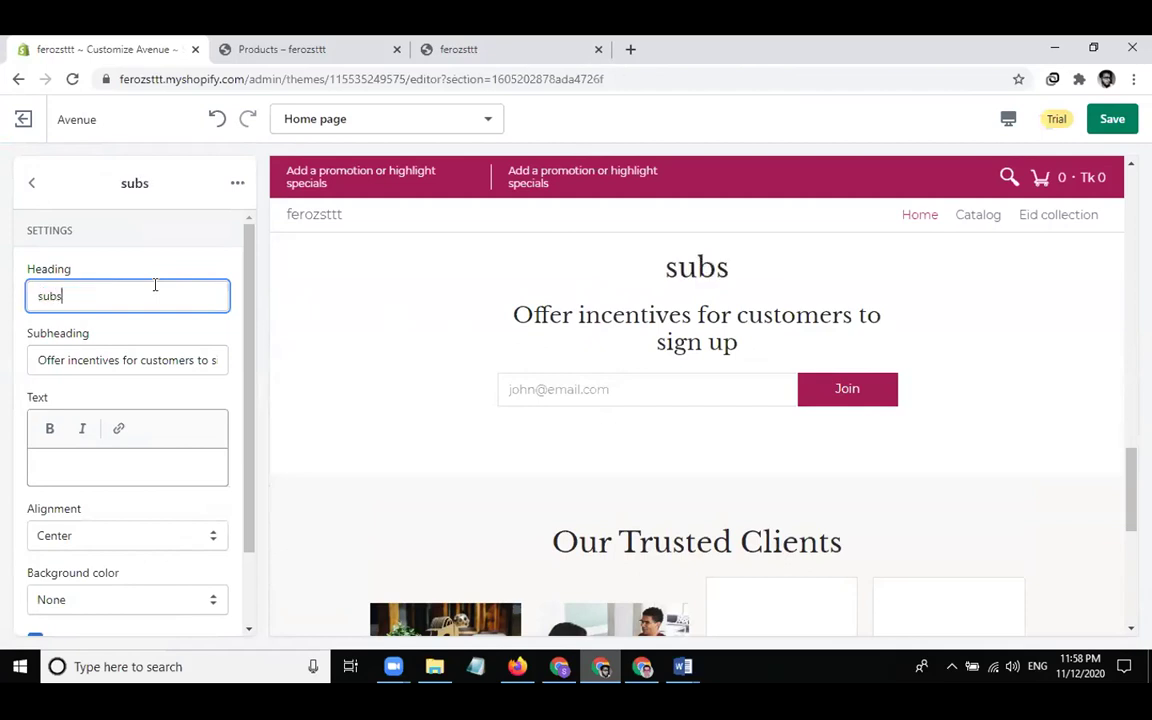
text(cribe us)
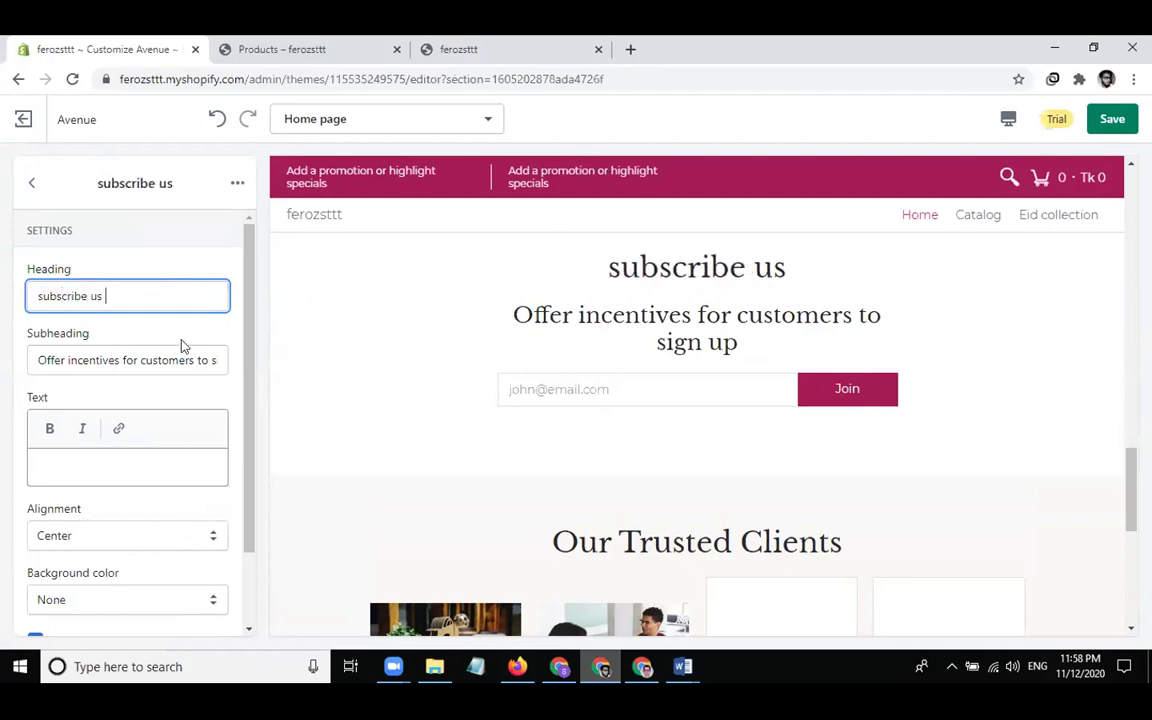
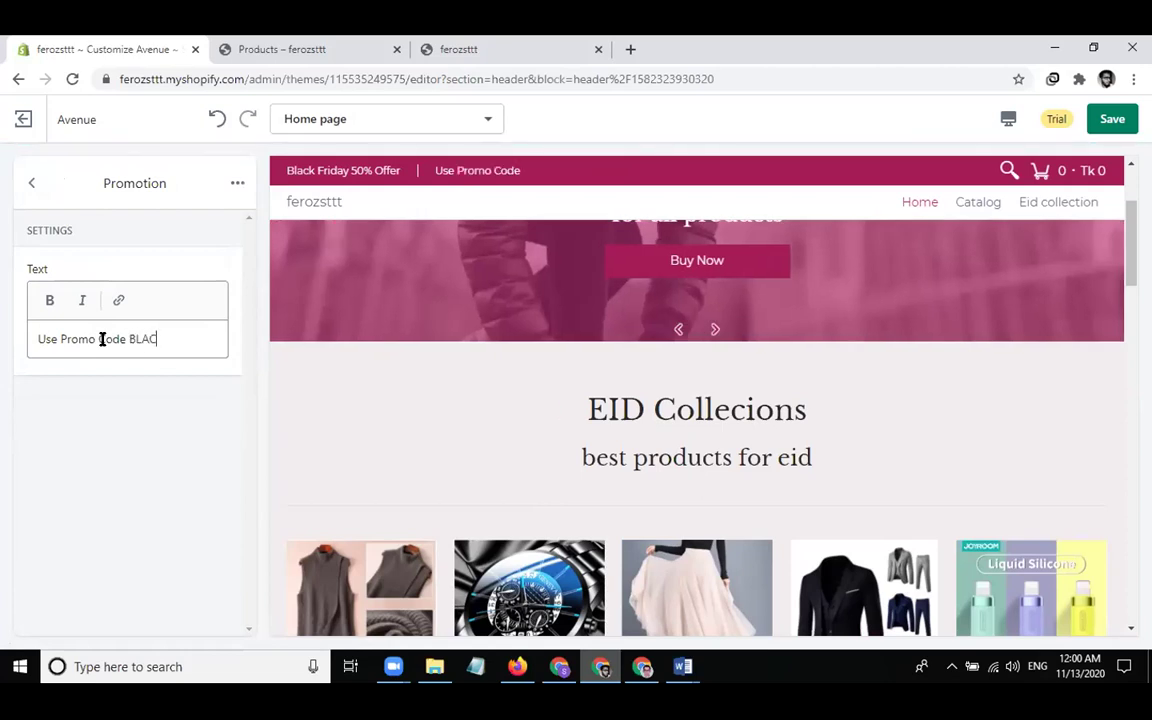
Finish the promo text as 'Use Promo Code BLACK50%' and keep the header background crimson #A41B56 after trying white and #DEDEDE
text(%)
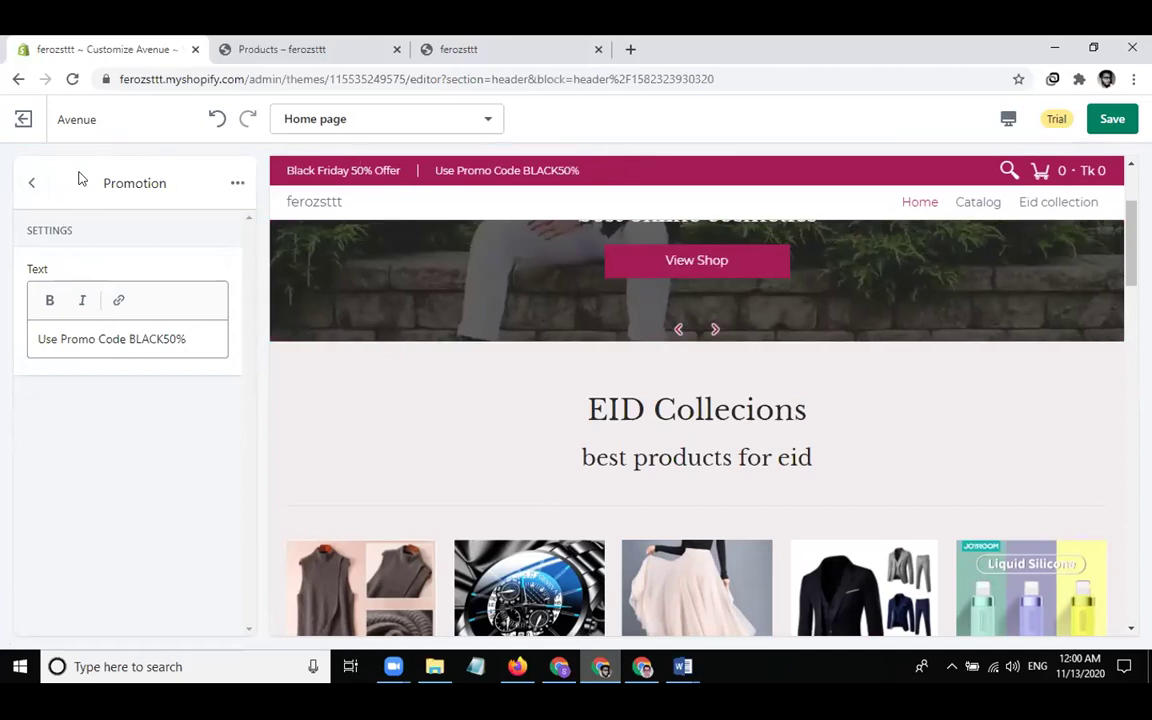
click(29, 184)
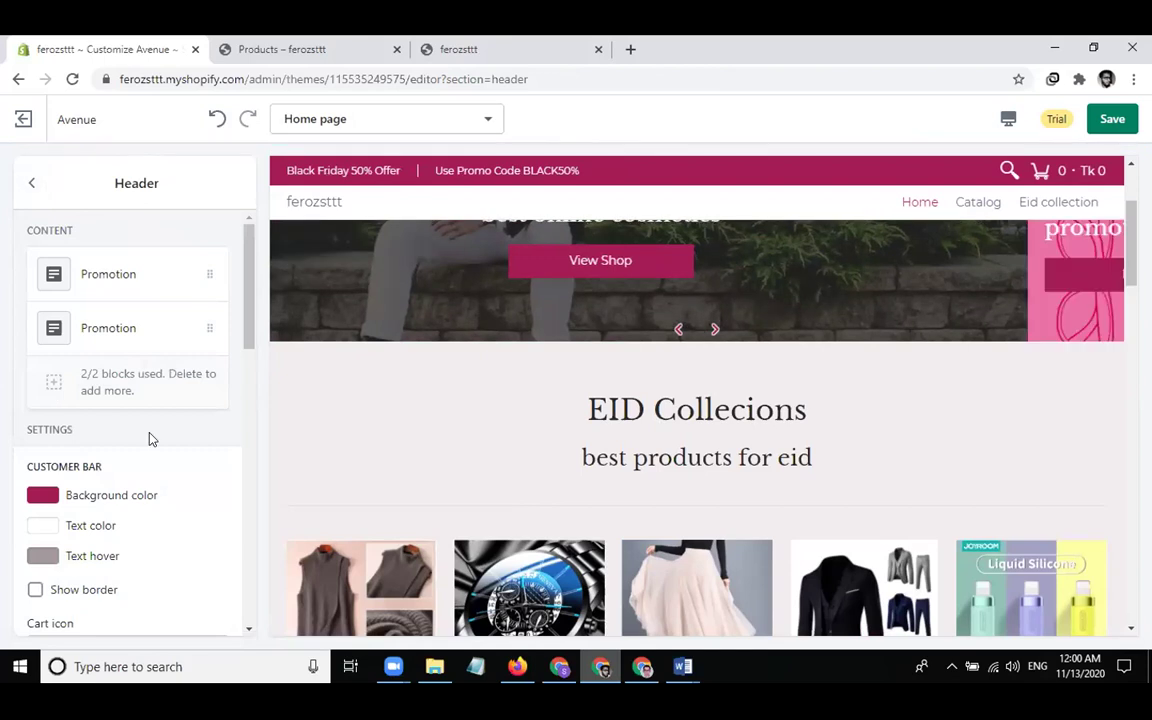
click(43, 494)
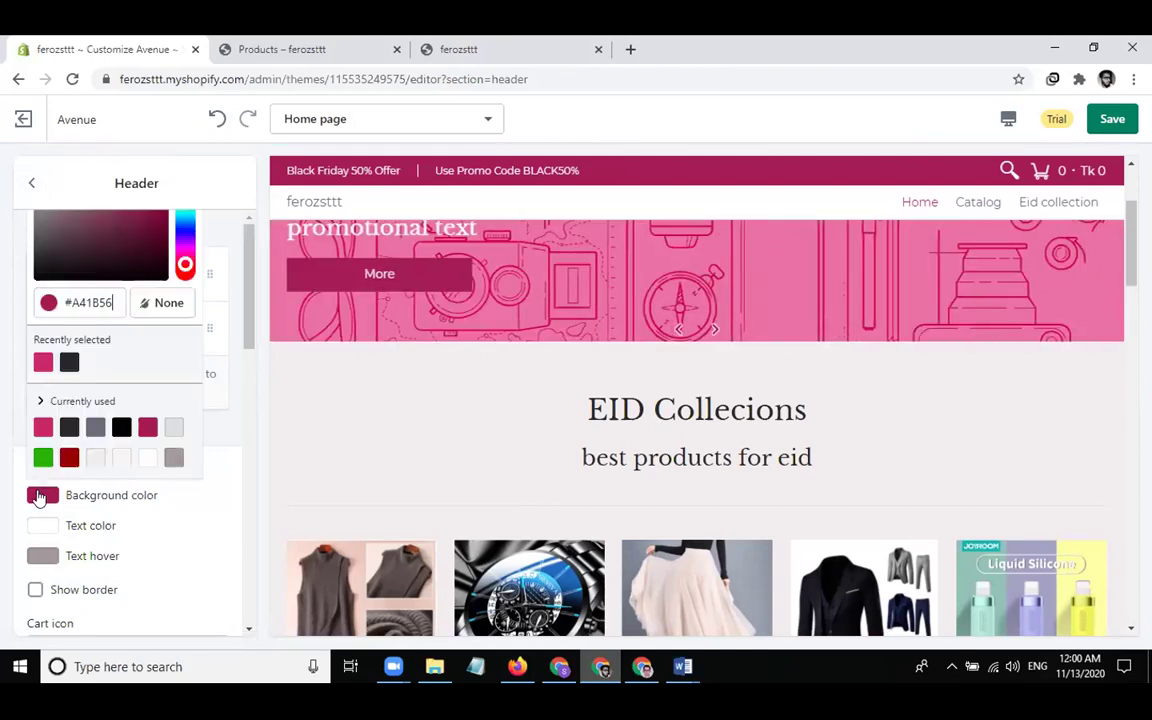
click(148, 458)
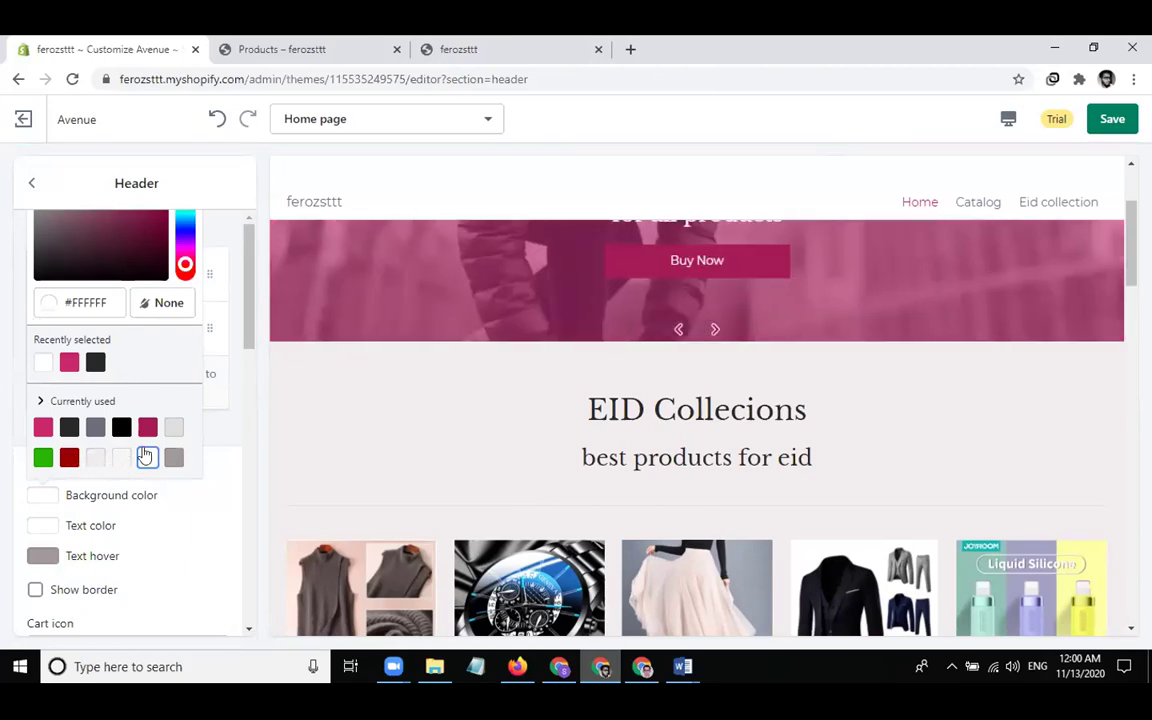
click(174, 428)
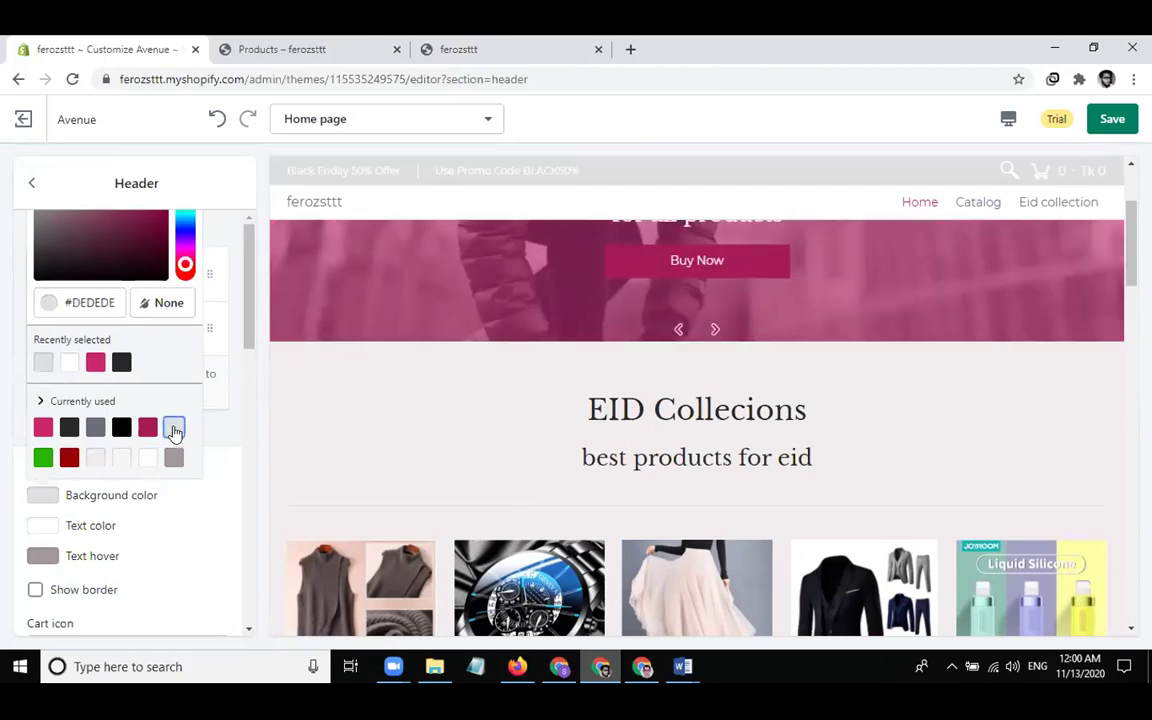
click(147, 429)
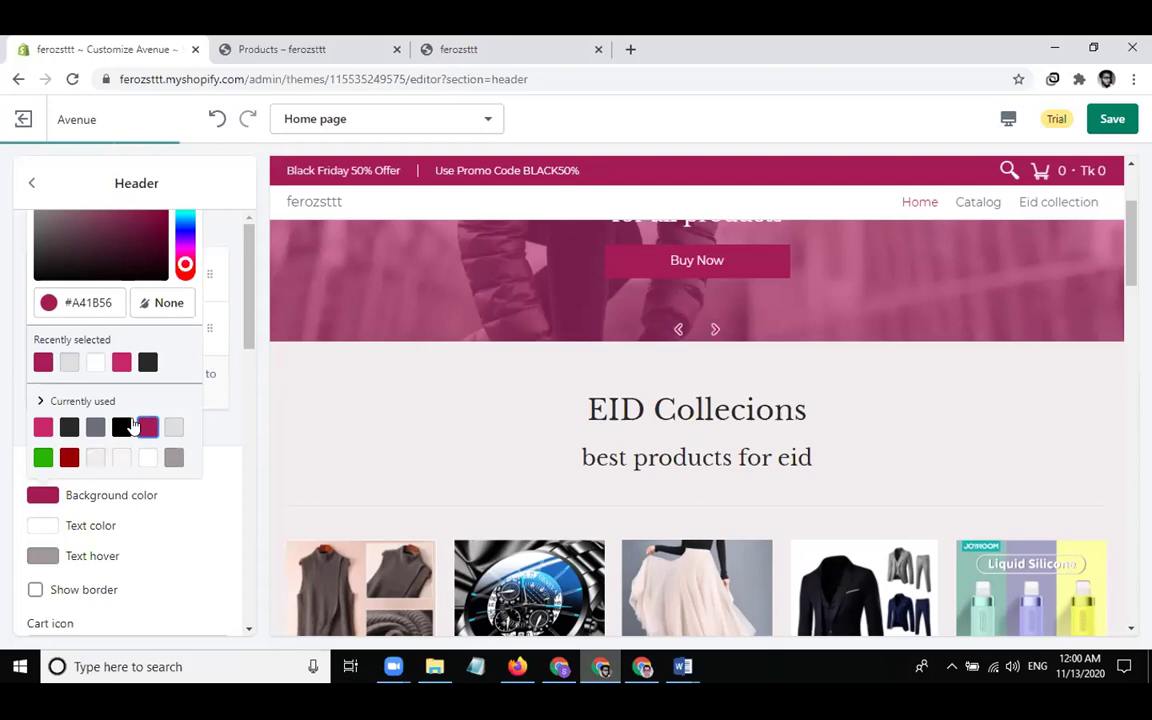
click(212, 458)
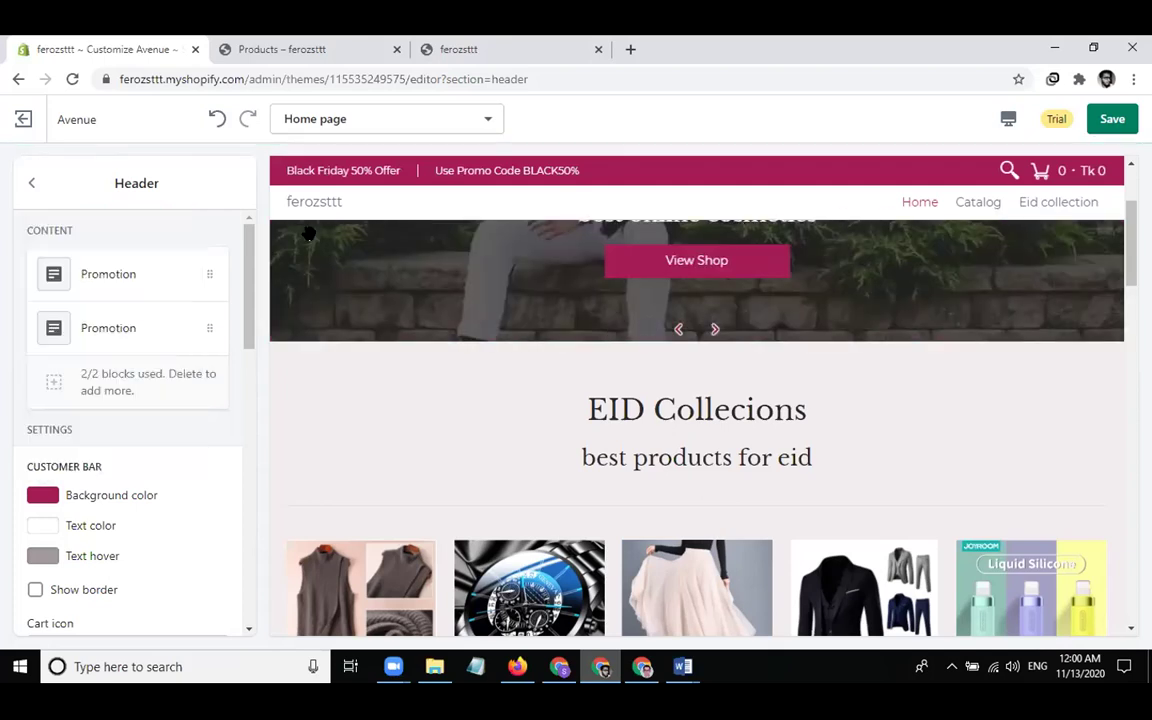
Clear the placeholder text from the Announcement bar
click(31, 183)
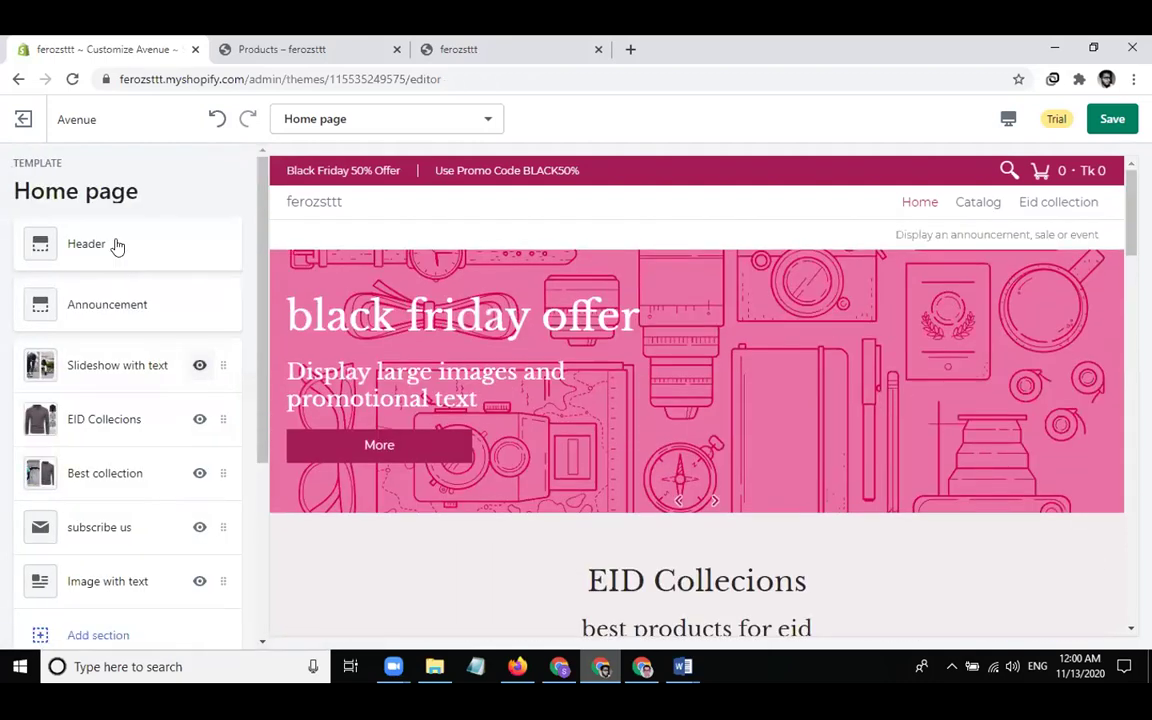
click(108, 246)
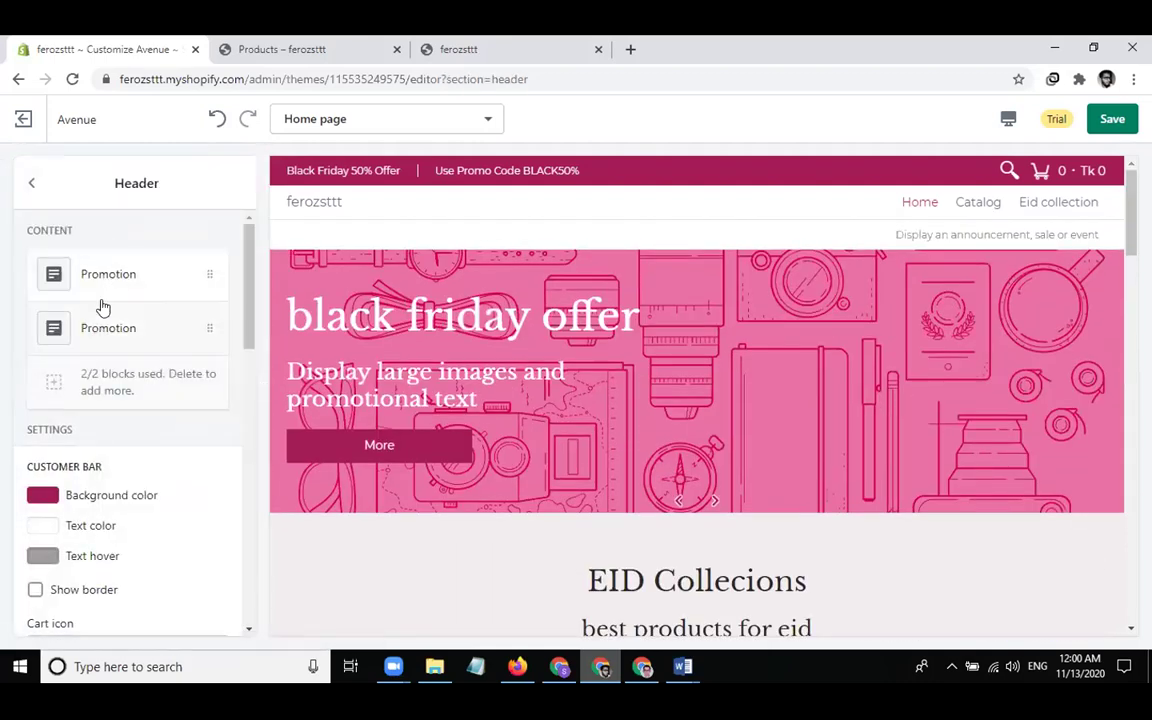
click(30, 184)
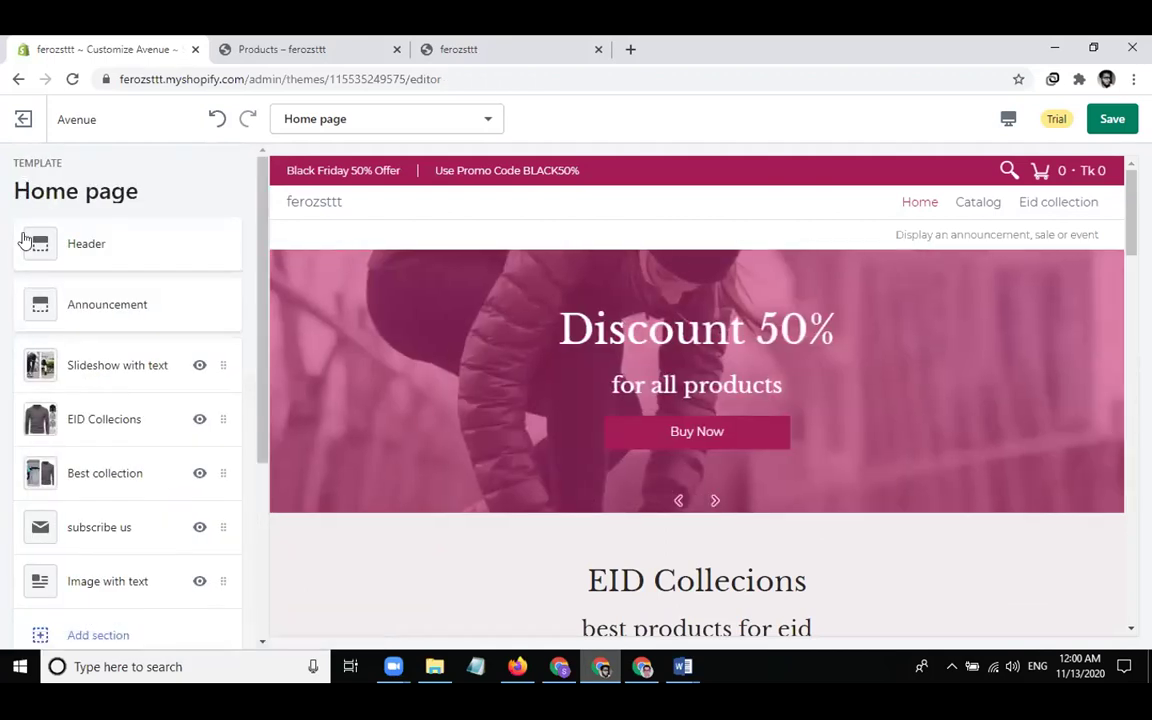
click(83, 310)
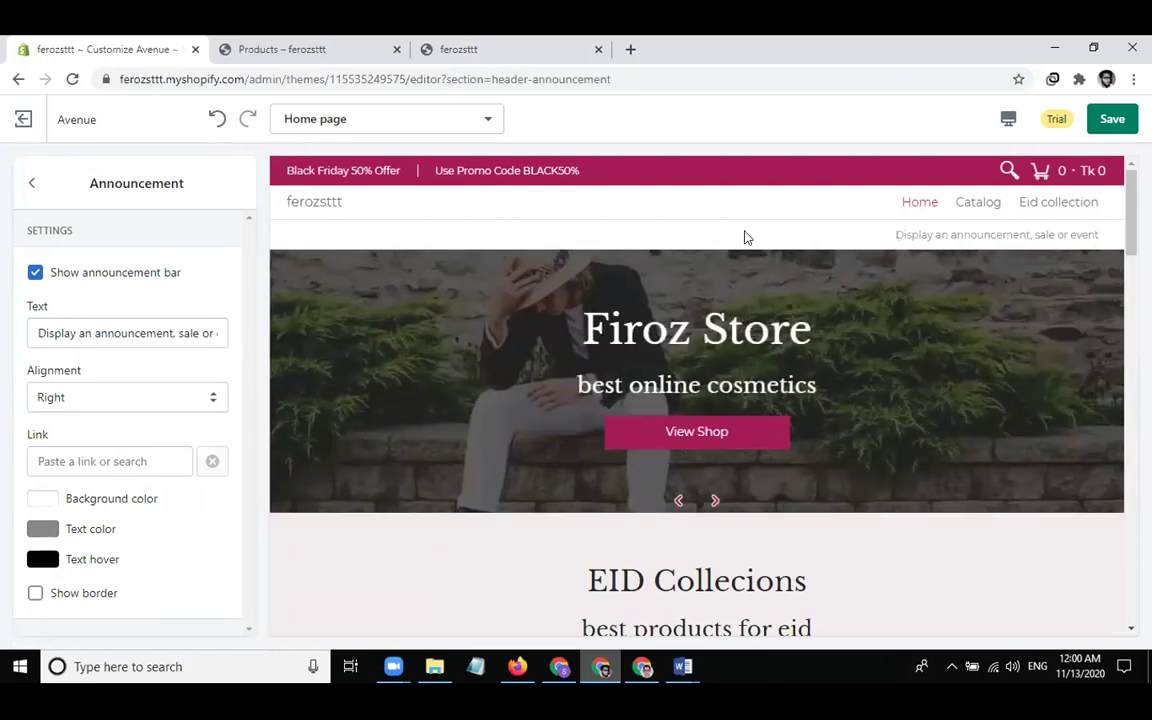
drag(889, 235, 1083, 235)
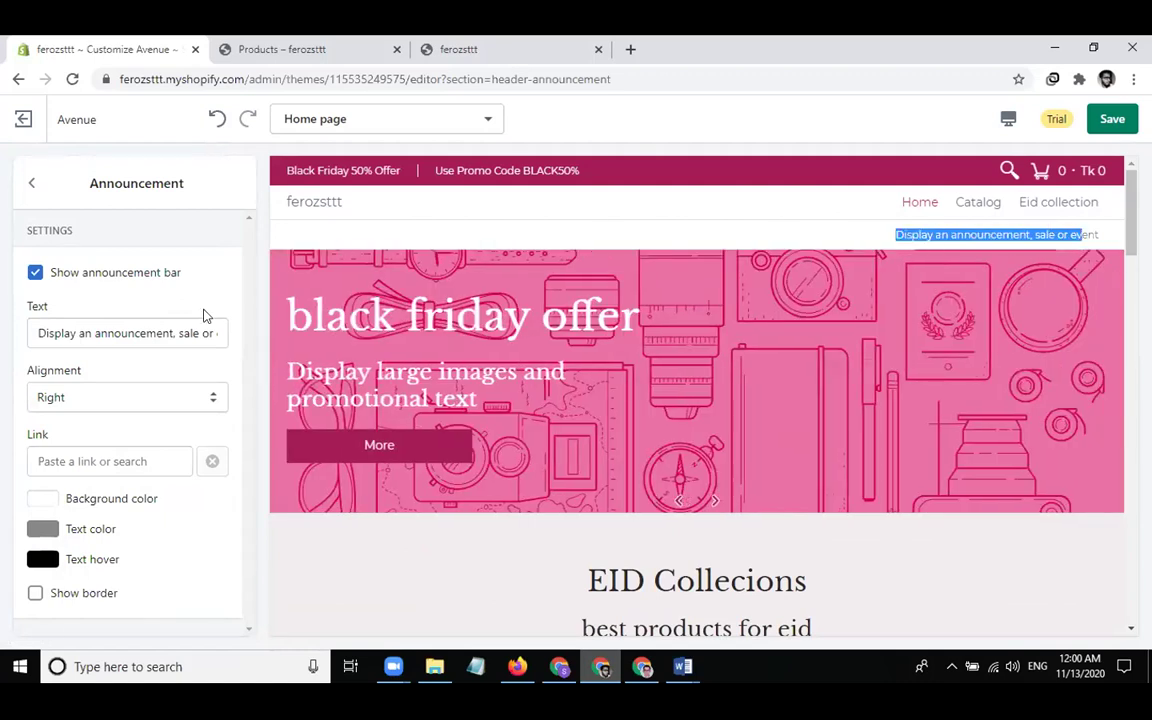
click(88, 335)
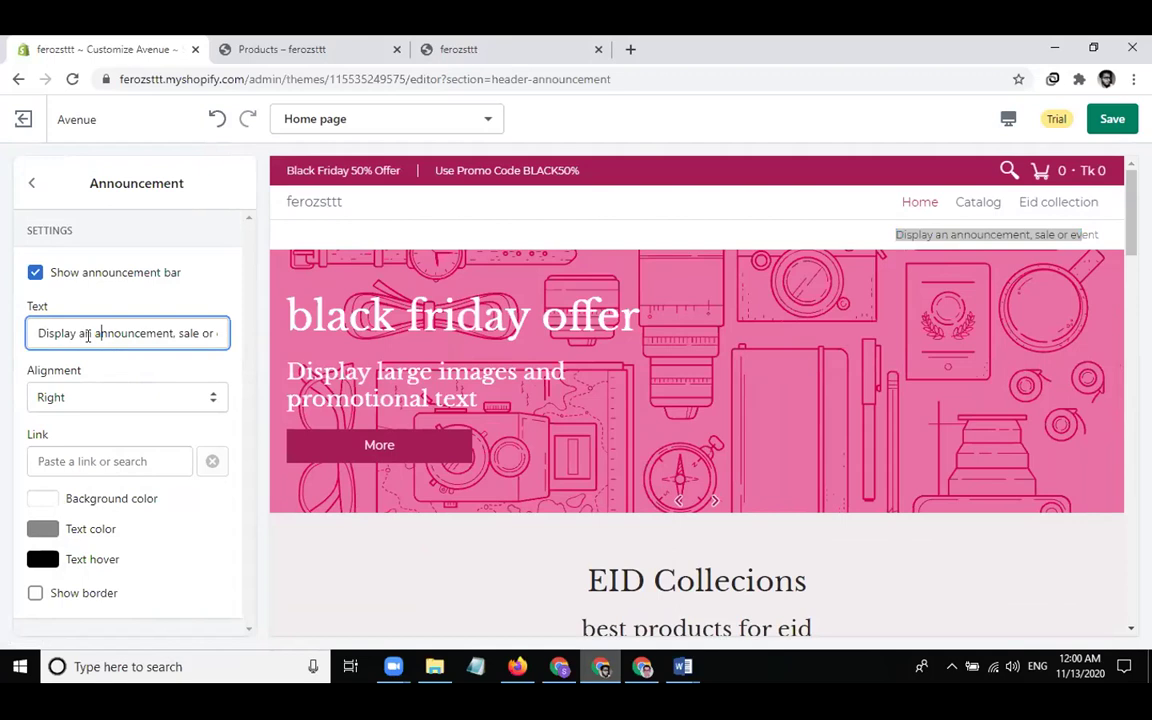
key(ctrl+a)
key(BackSpace)
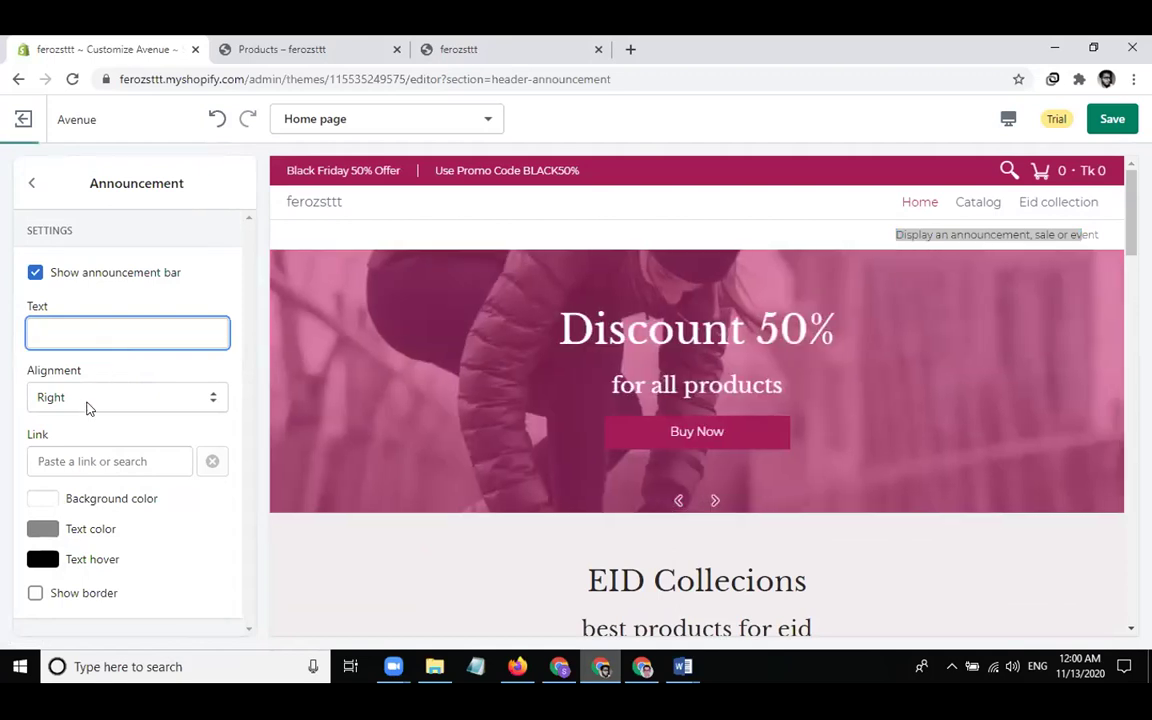
Set the announcement text to 'offer ongoing' and turn off Show announcement bar
click(31, 183)
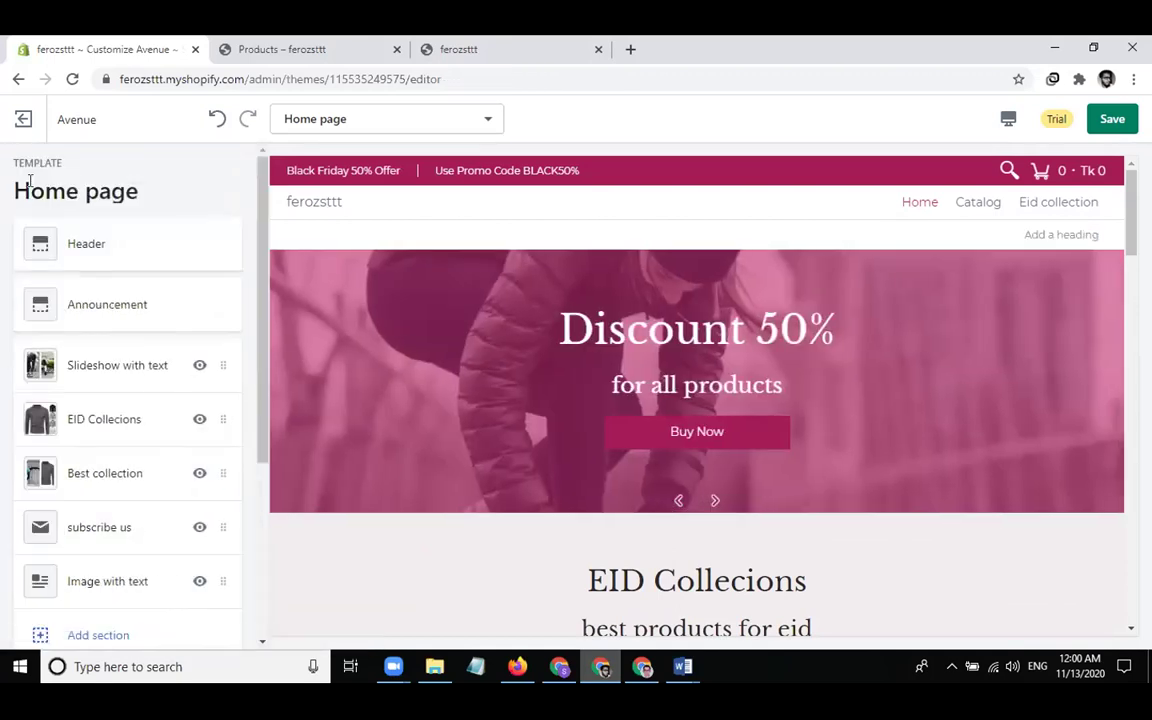
click(109, 305)
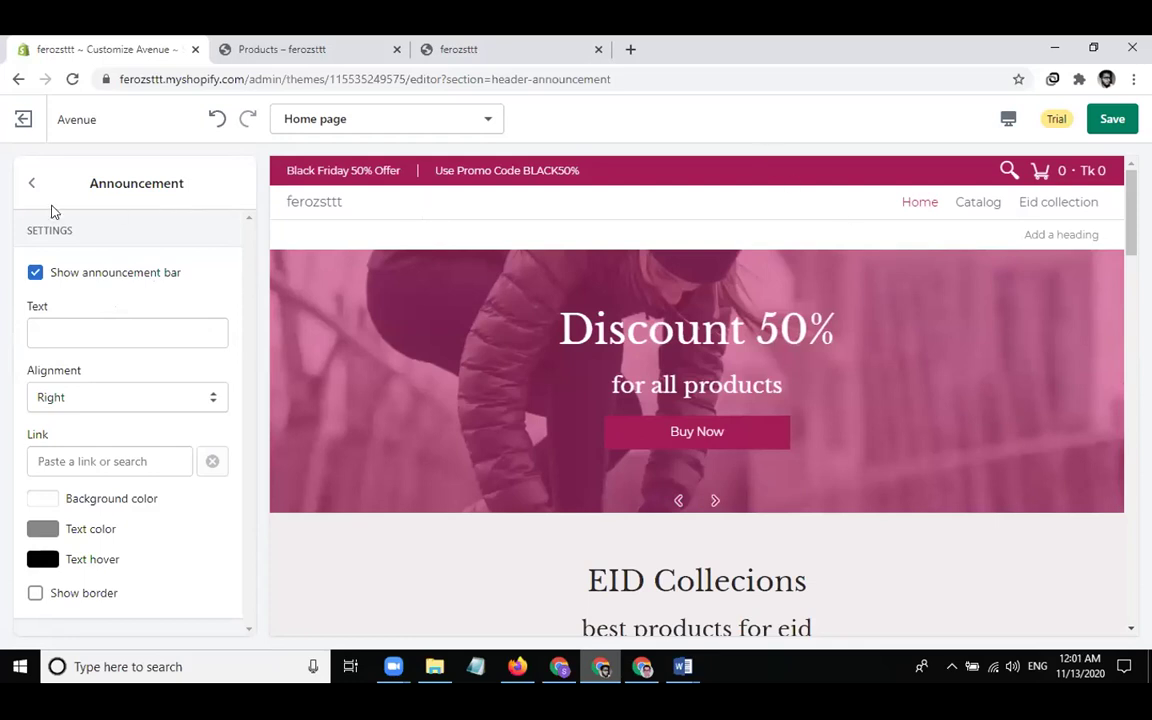
click(75, 328)
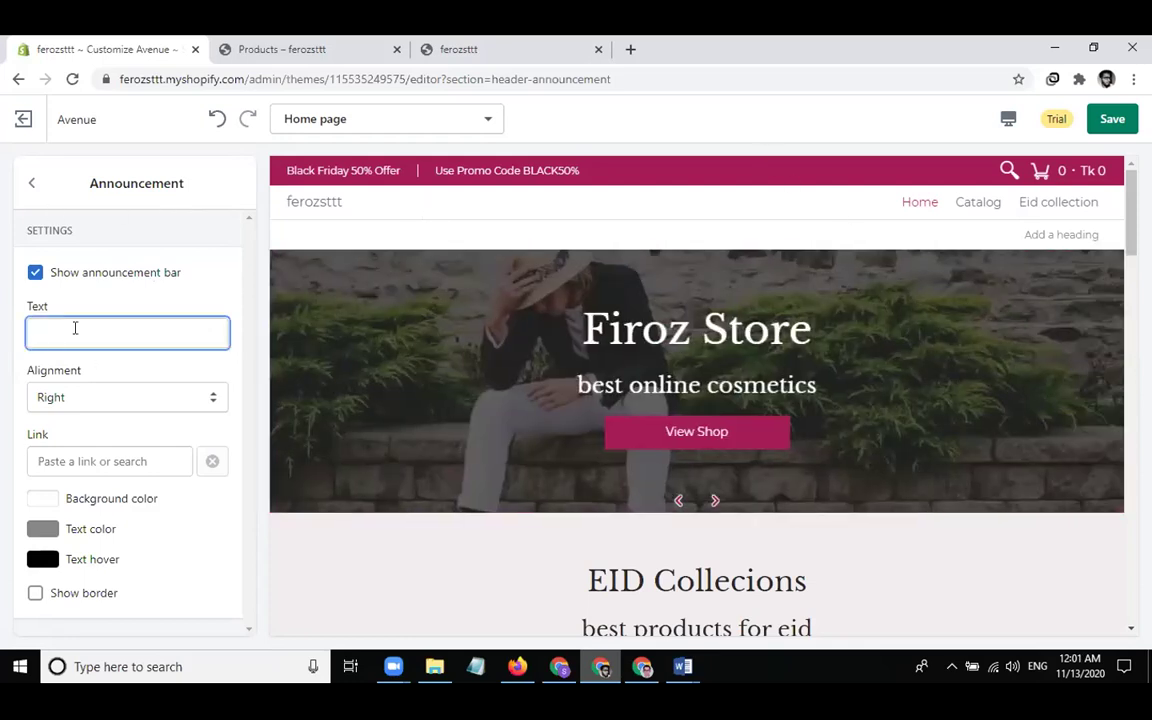
text(offer ong)
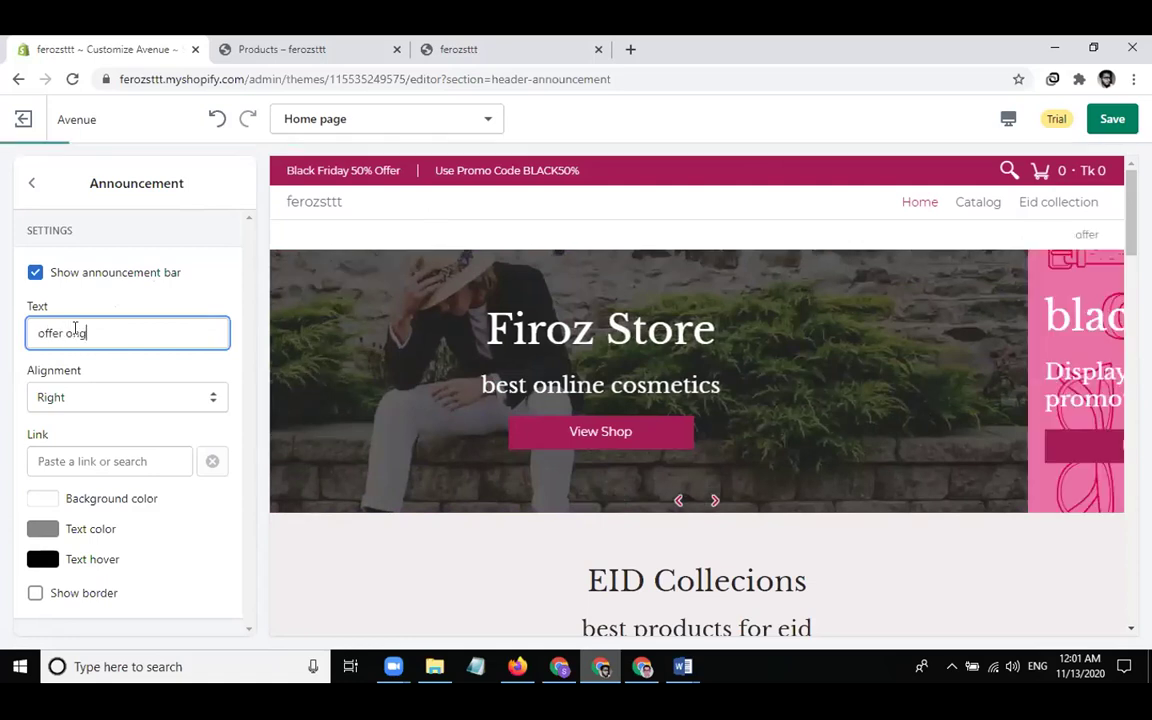
text(oing)
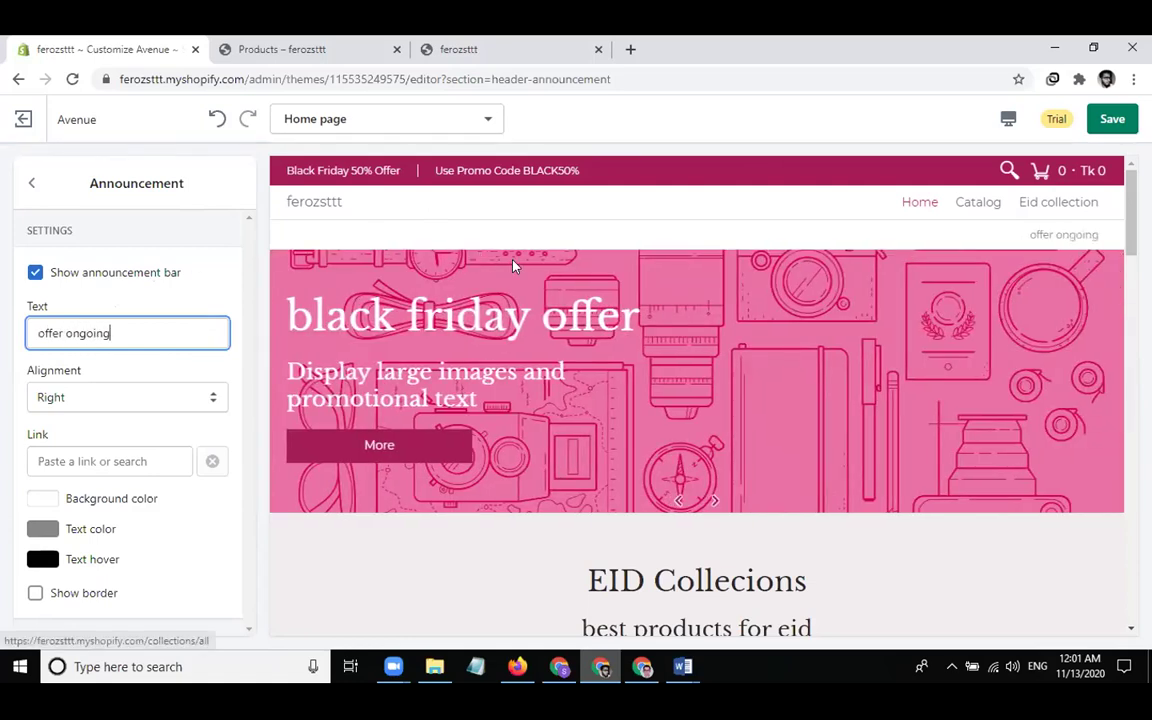
drag(152, 333, 71, 256)
click(35, 272)
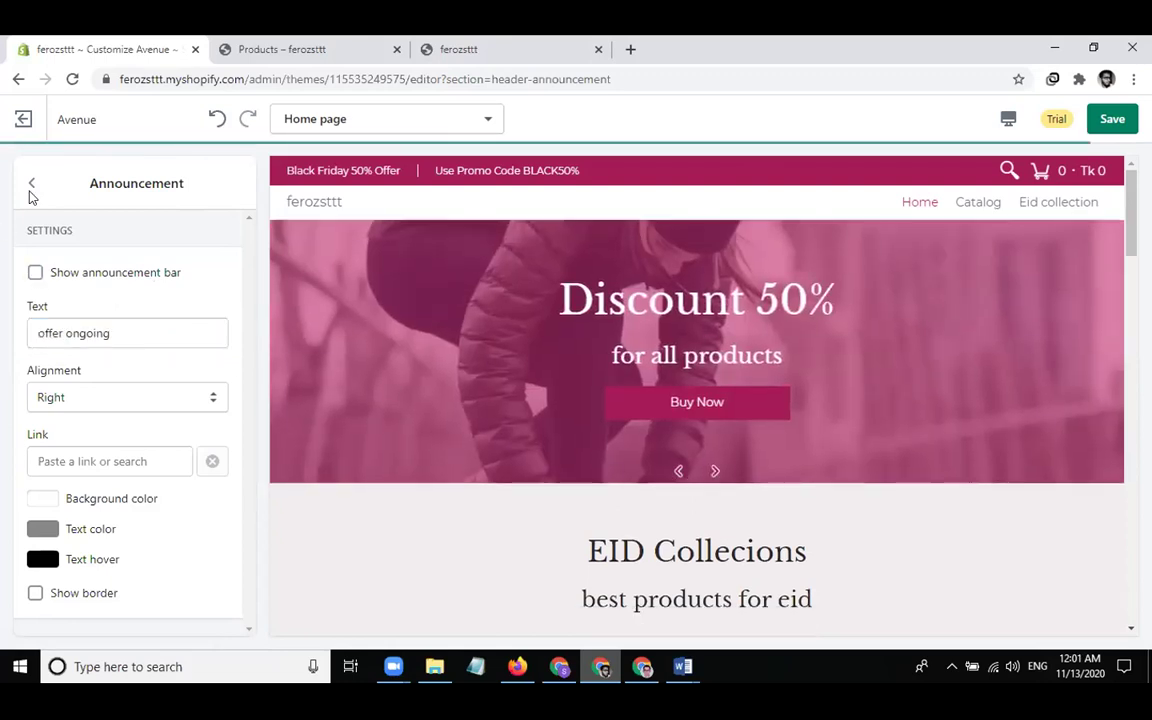
click(31, 182)
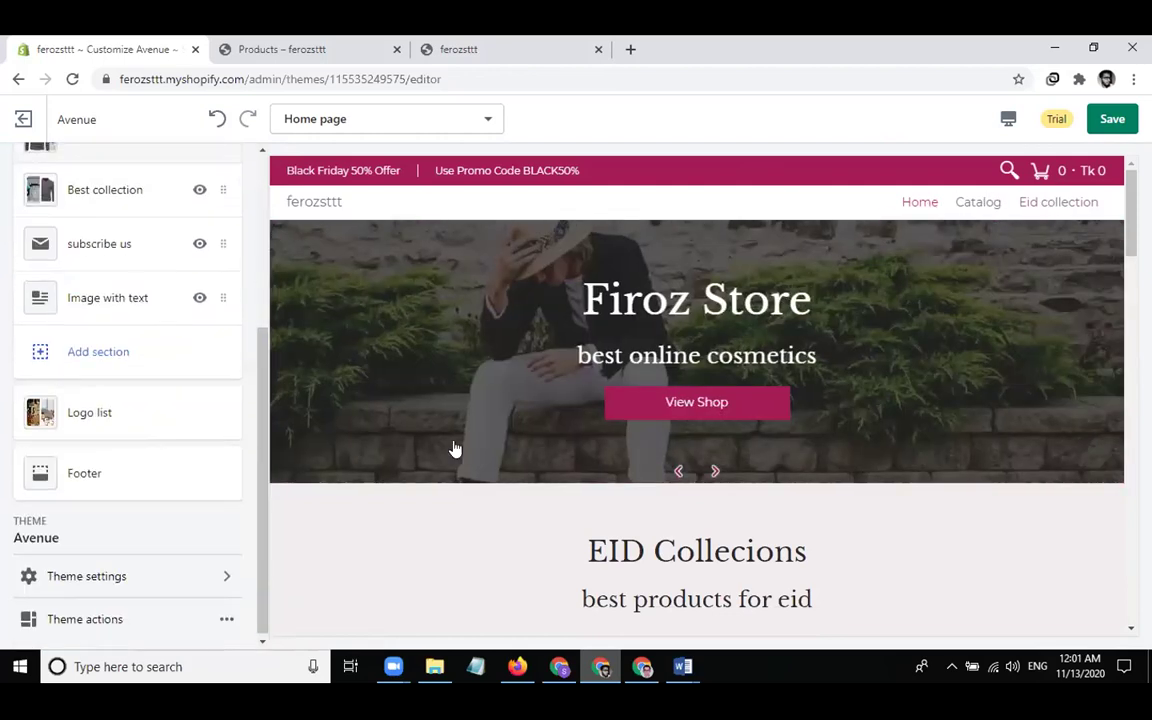
In the Footer, check the first Footer menu block, then delete the second Footer menu block
click(90, 473)
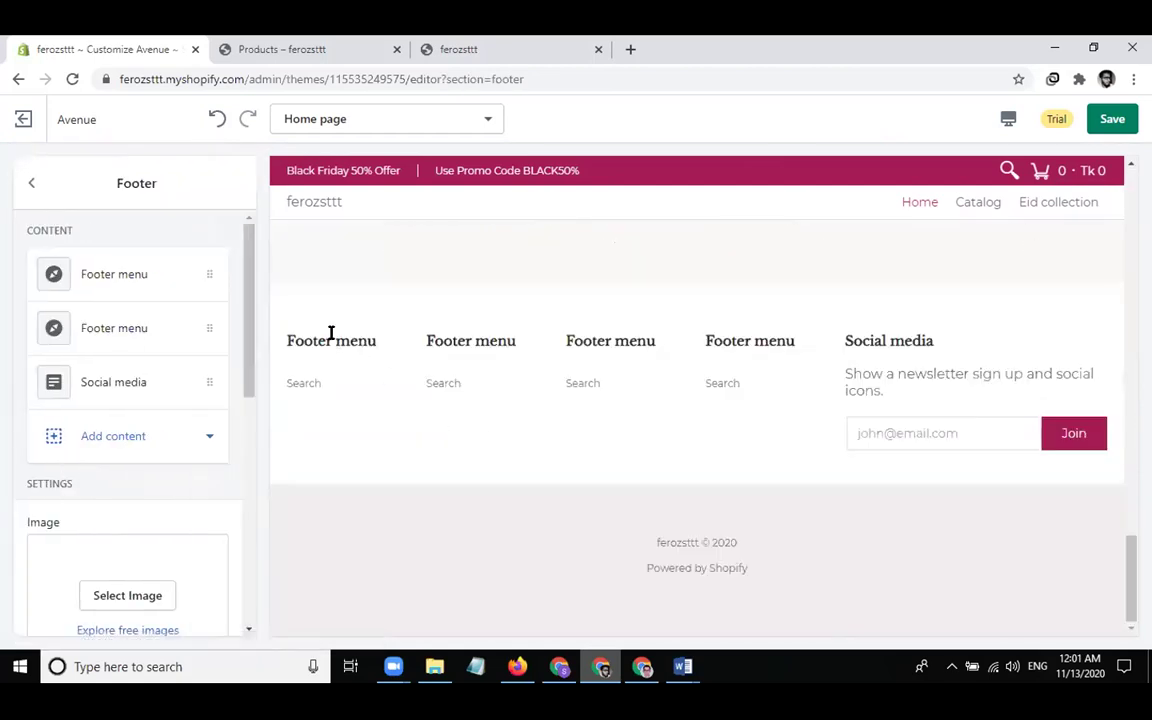
click(172, 287)
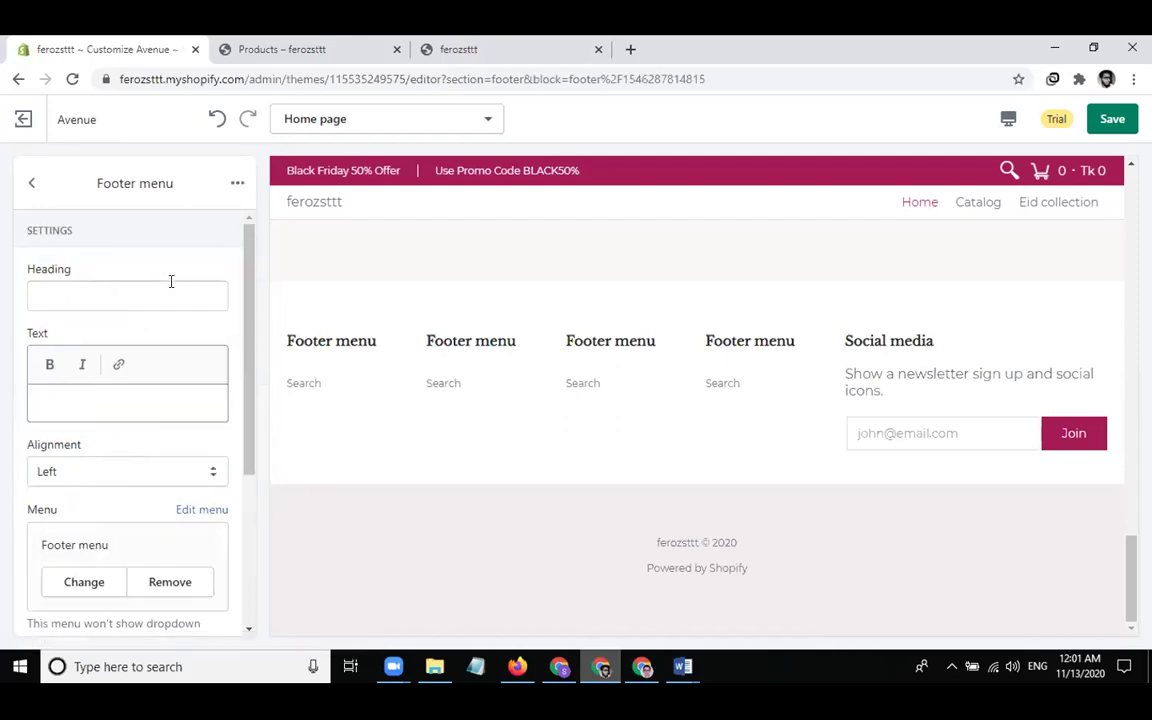
scroll(150, 350, down, 1)
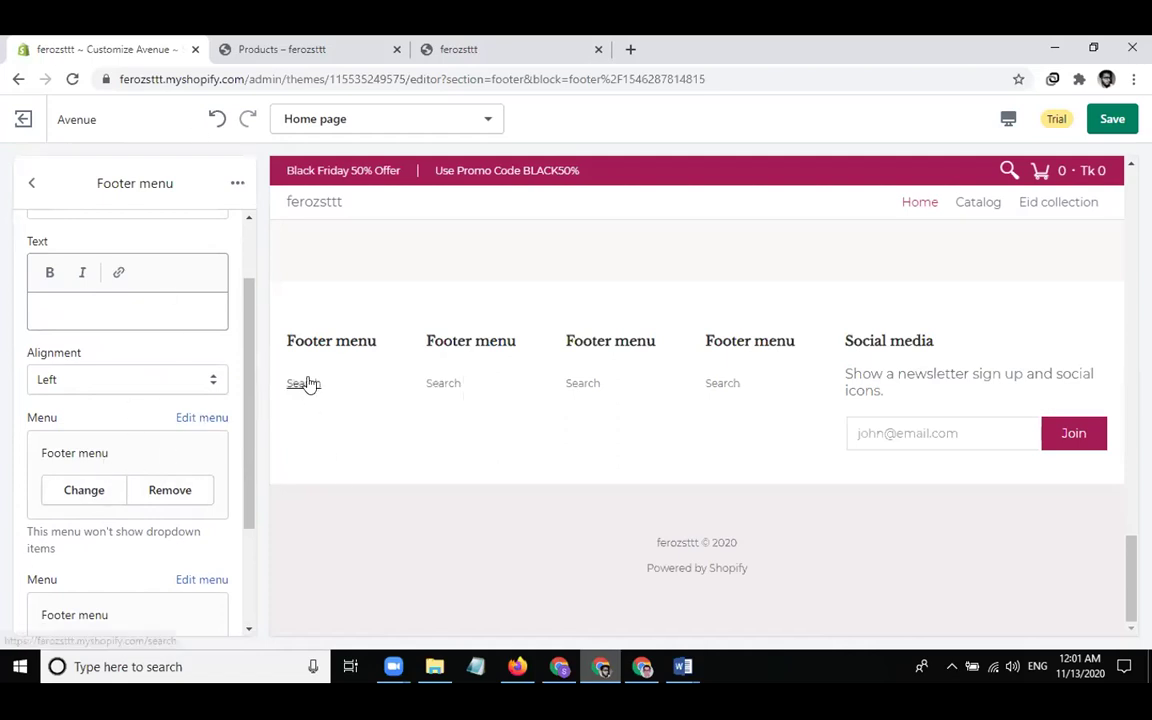
scroll(190, 362, up, 2)
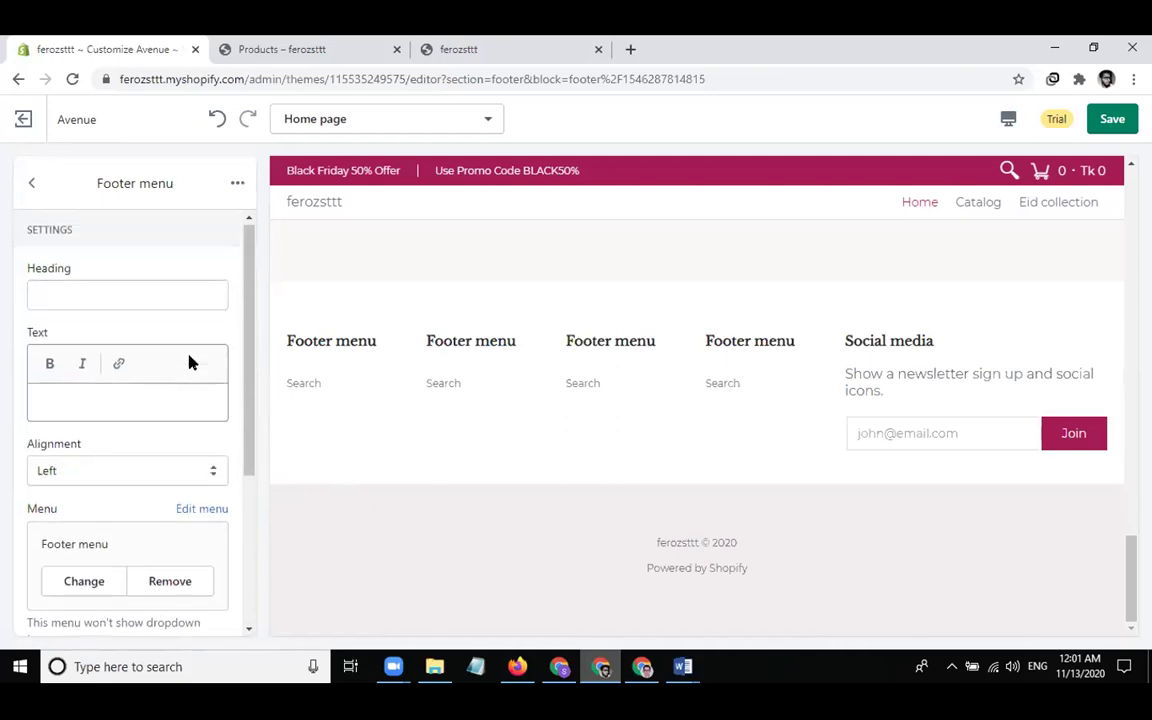
click(31, 184)
click(135, 338)
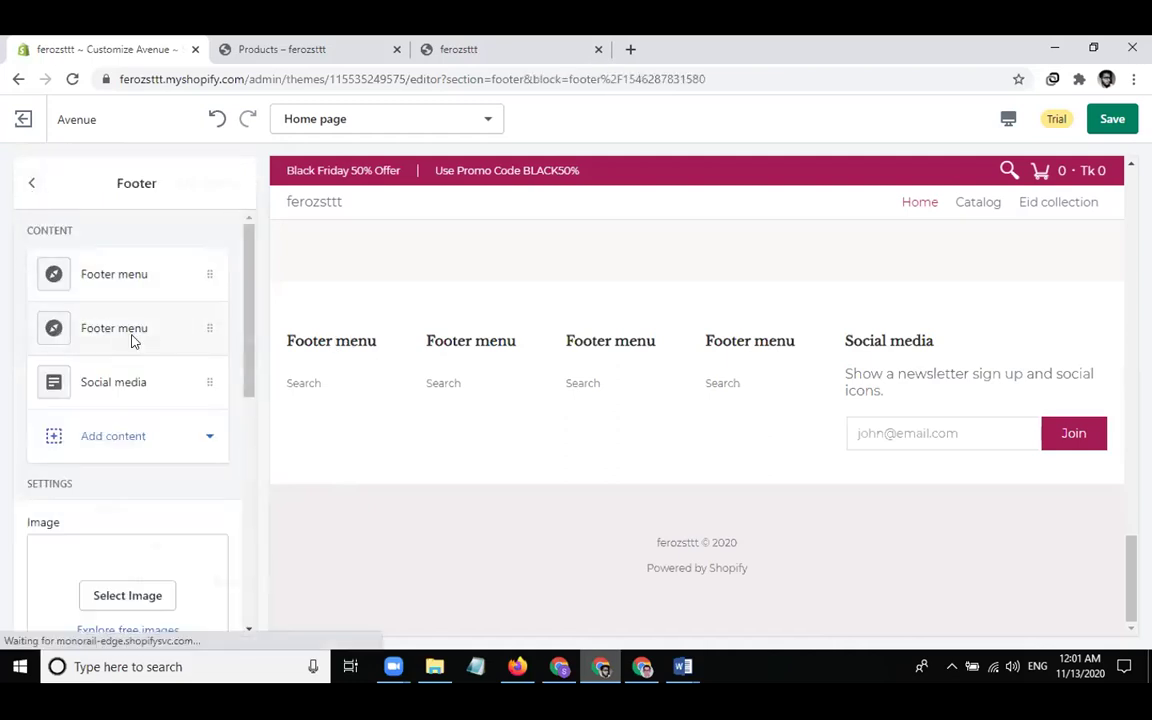
click(237, 183)
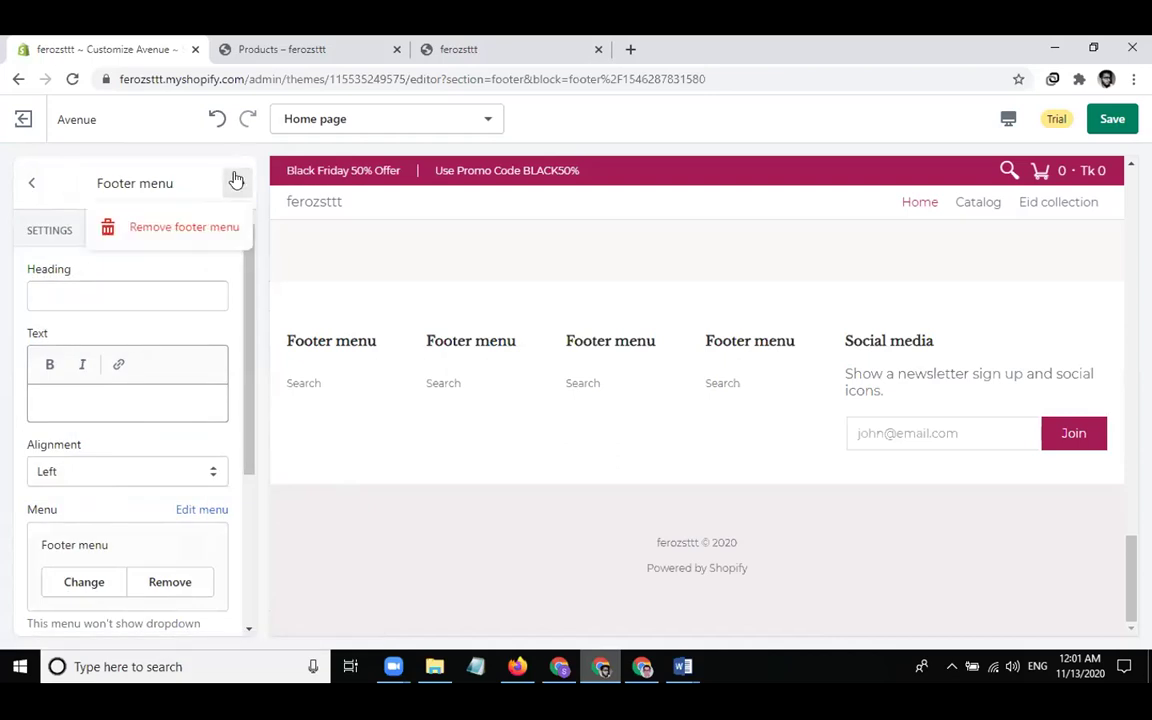
click(174, 229)
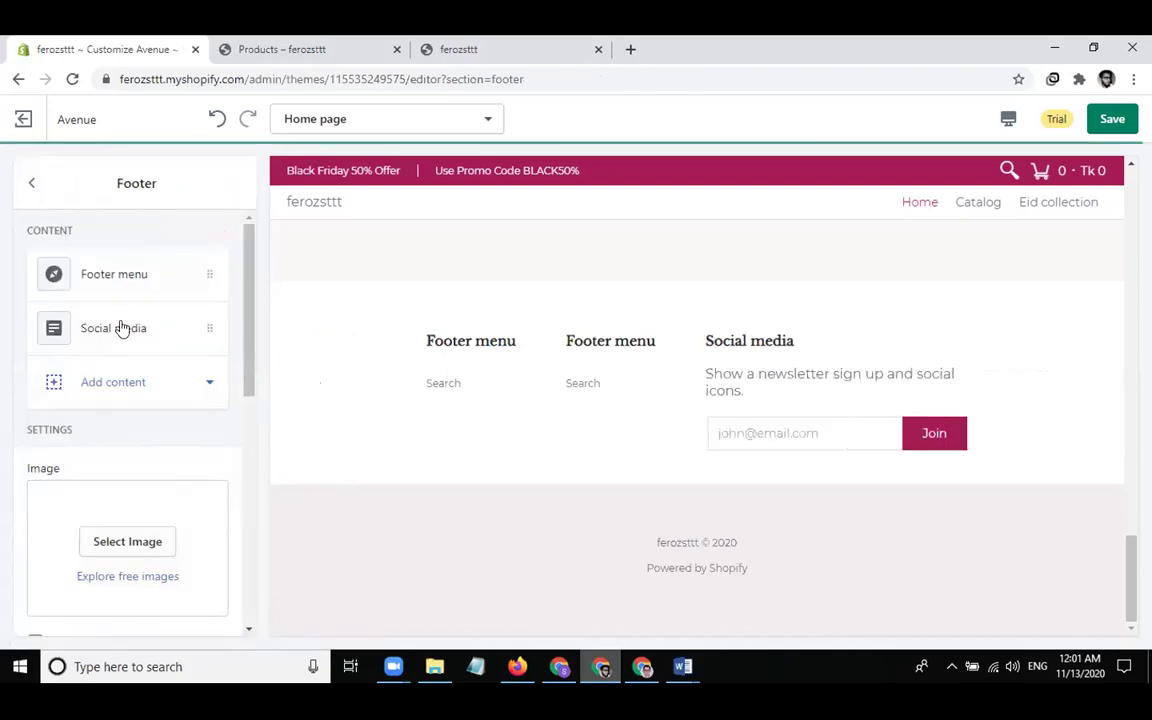
click(128, 338)
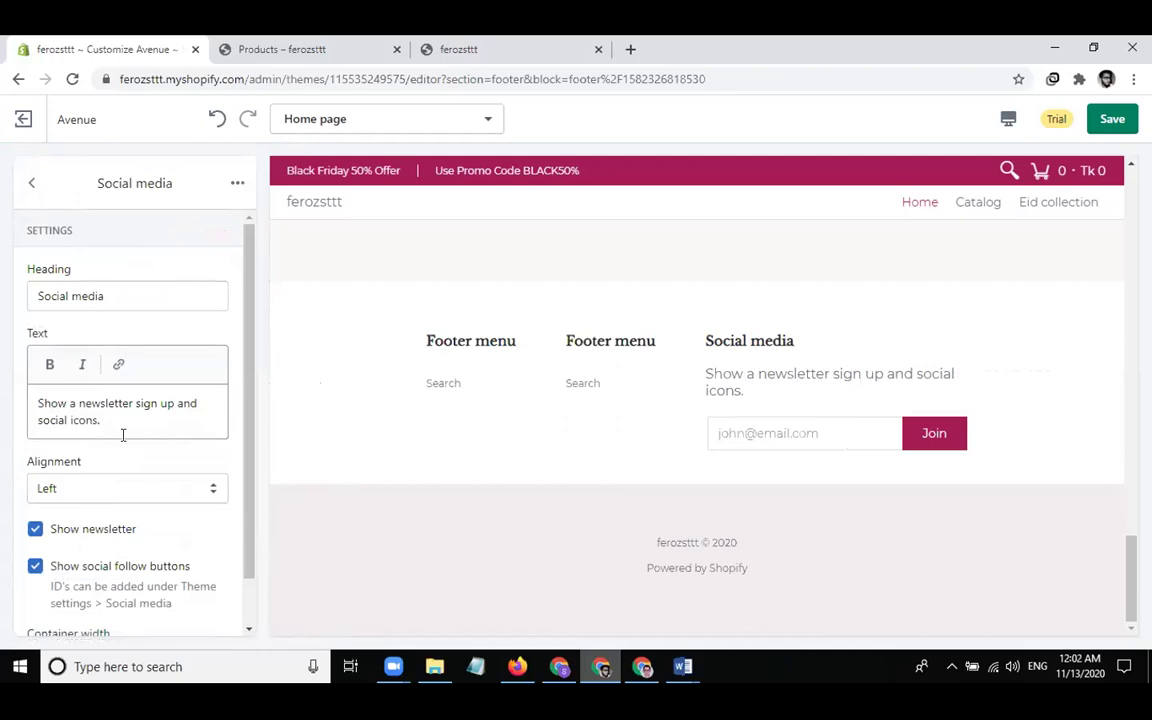
Change the Social media block's heading to 'Subscribe Now' and its text to 'get offer'
scroll(121, 430, down, 1)
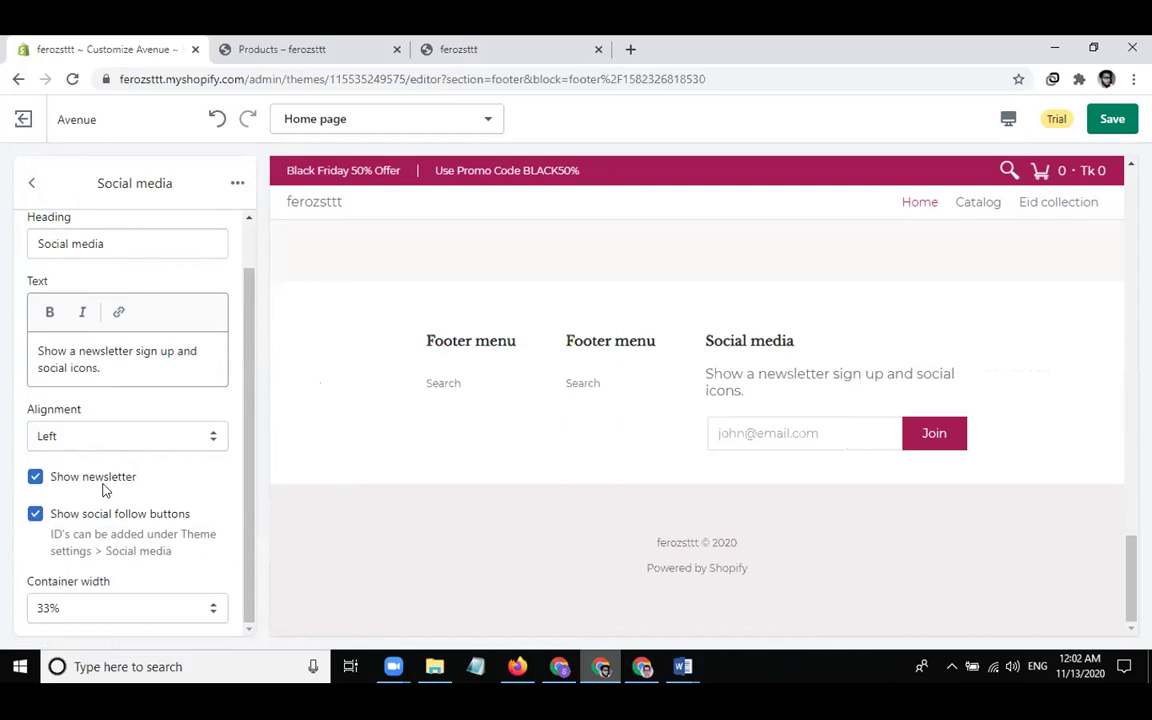
double_click(70, 551)
double_click(146, 551)
scroll(146, 553, up, 1)
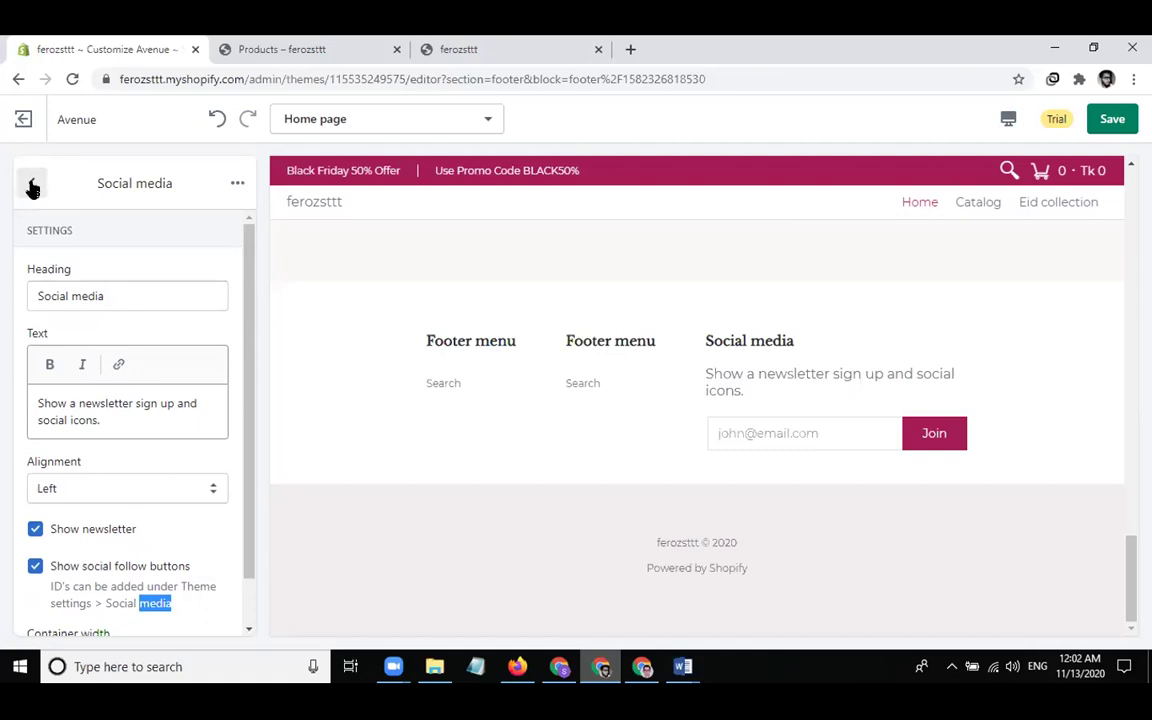
click(79, 420)
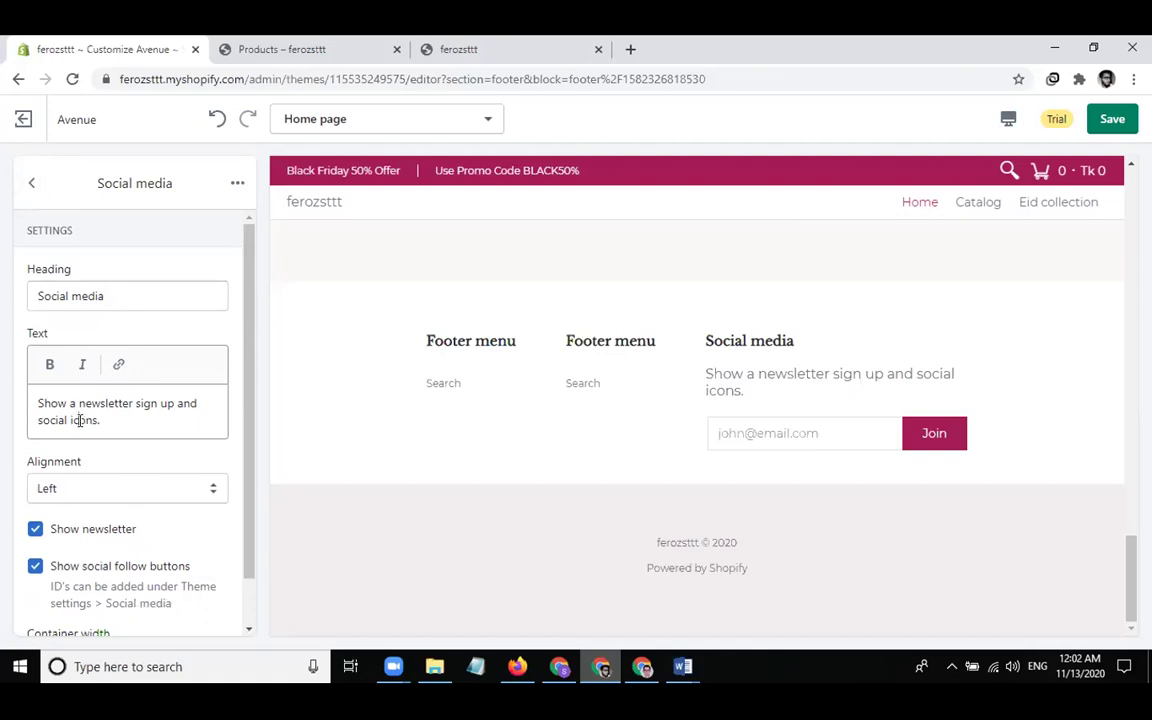
click(139, 295)
key(ctrl+a)
text(Subscribe Now)
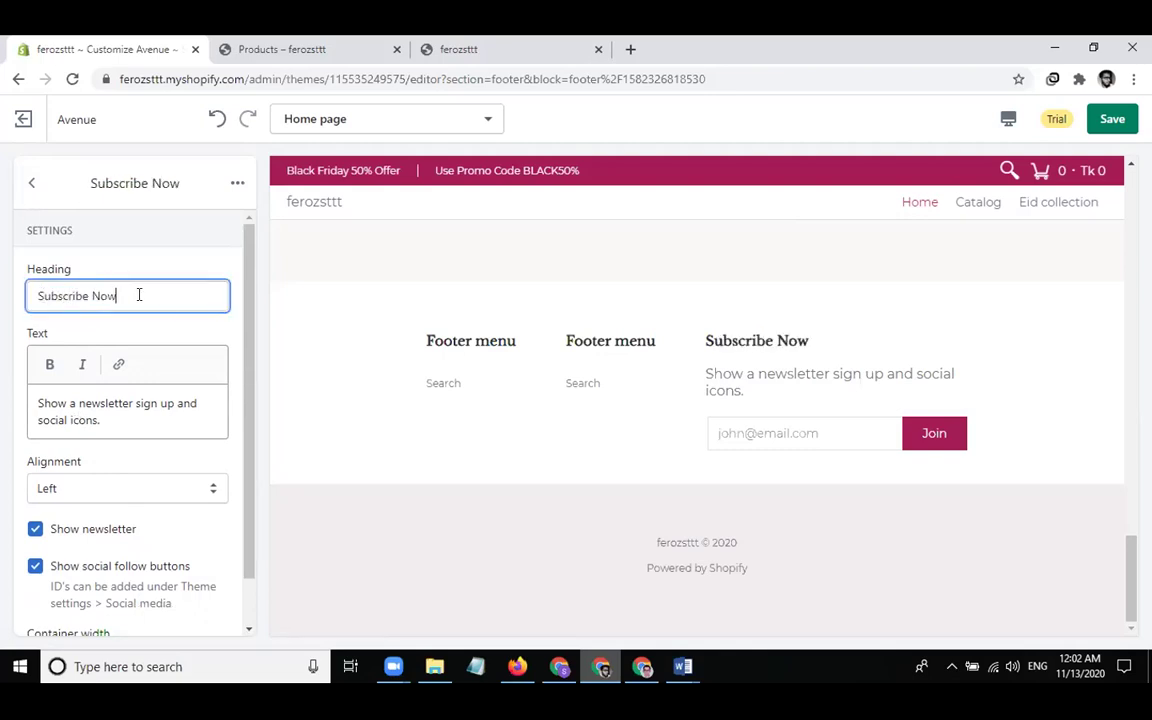
click(98, 418)
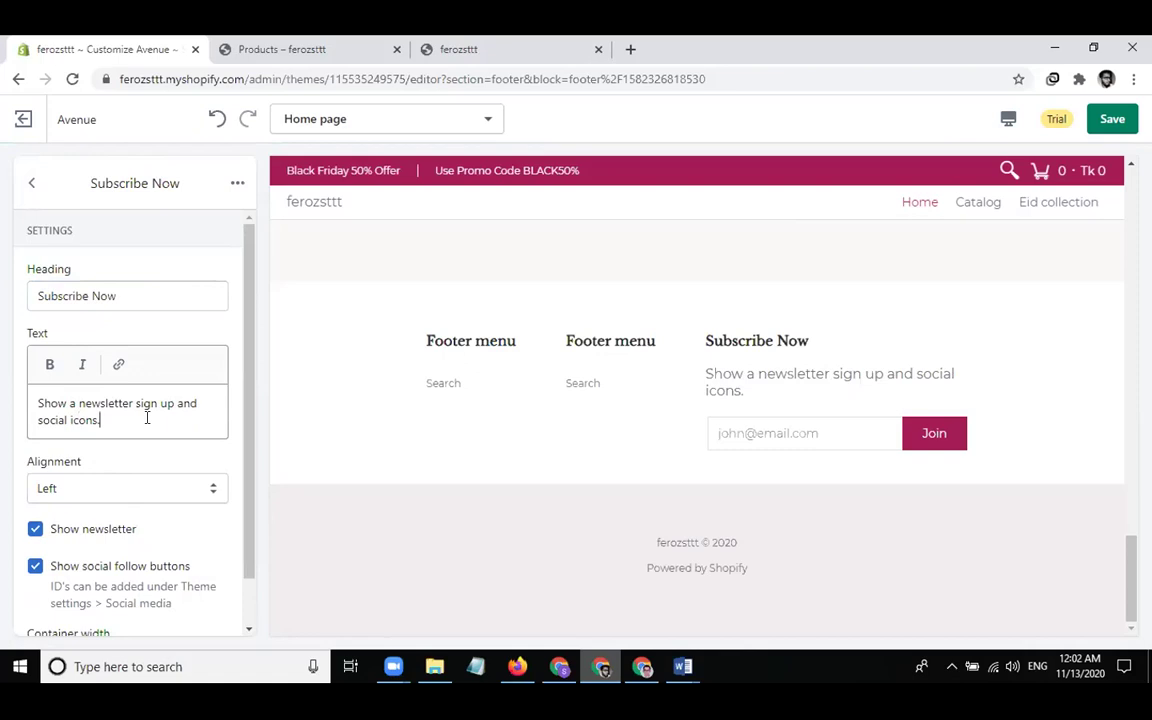
key(ctrl+a)
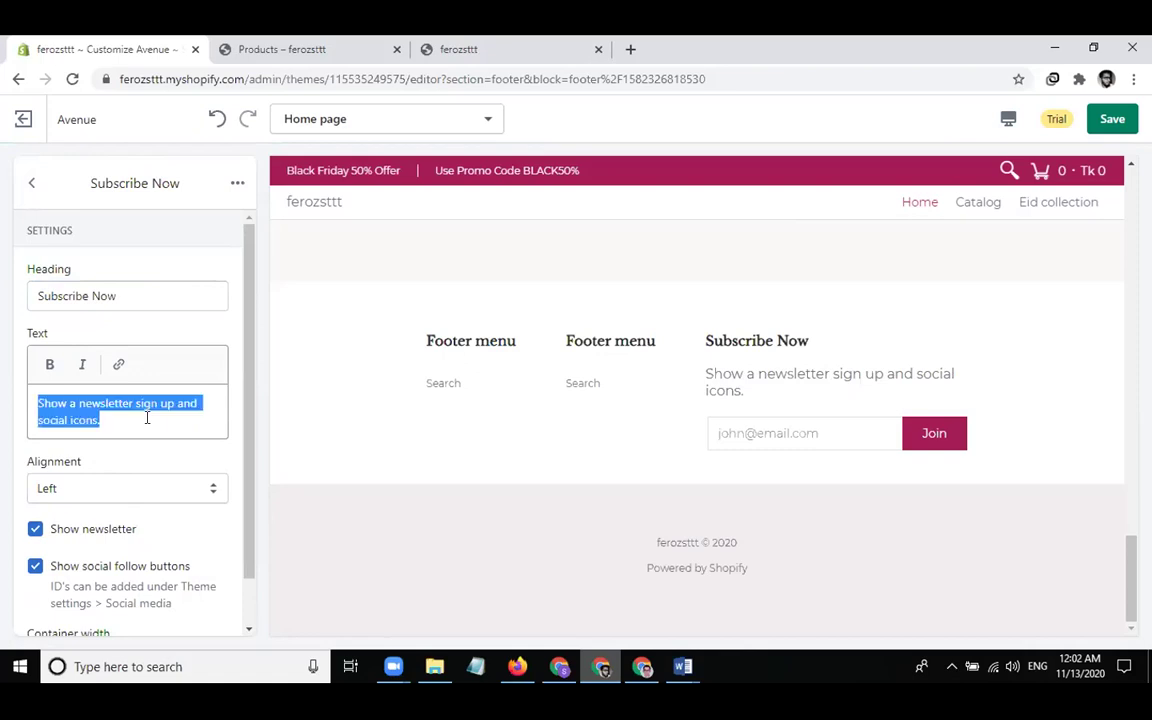
text(get offer)
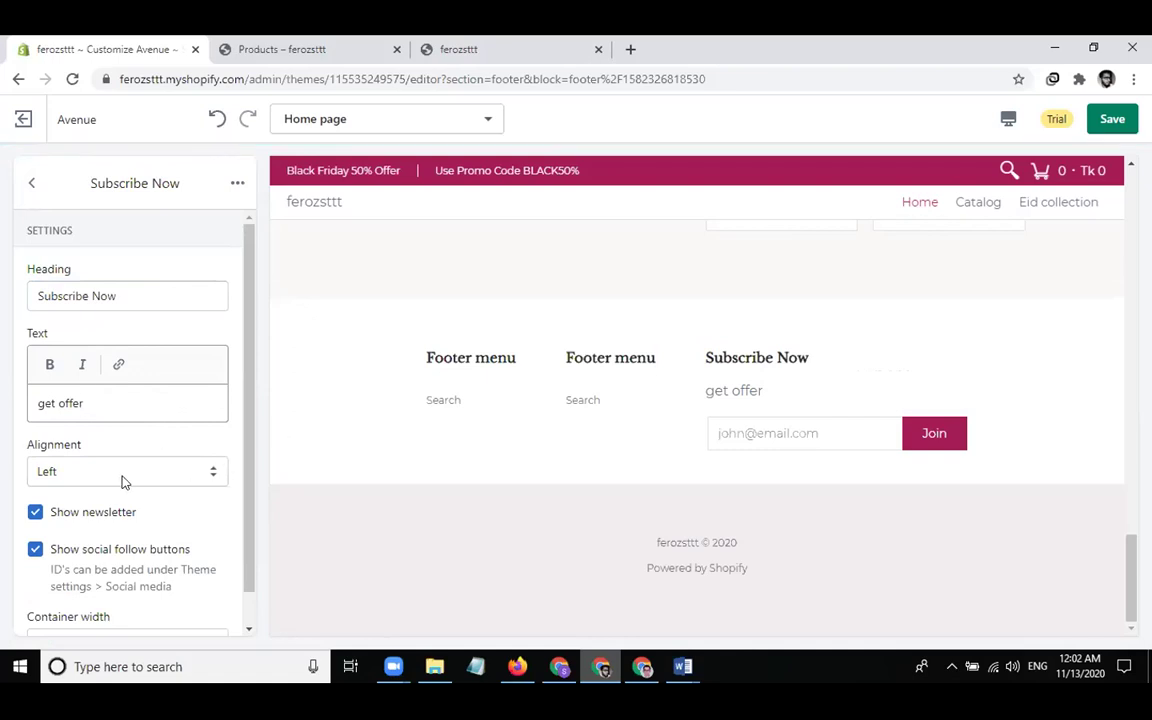
click(32, 184)
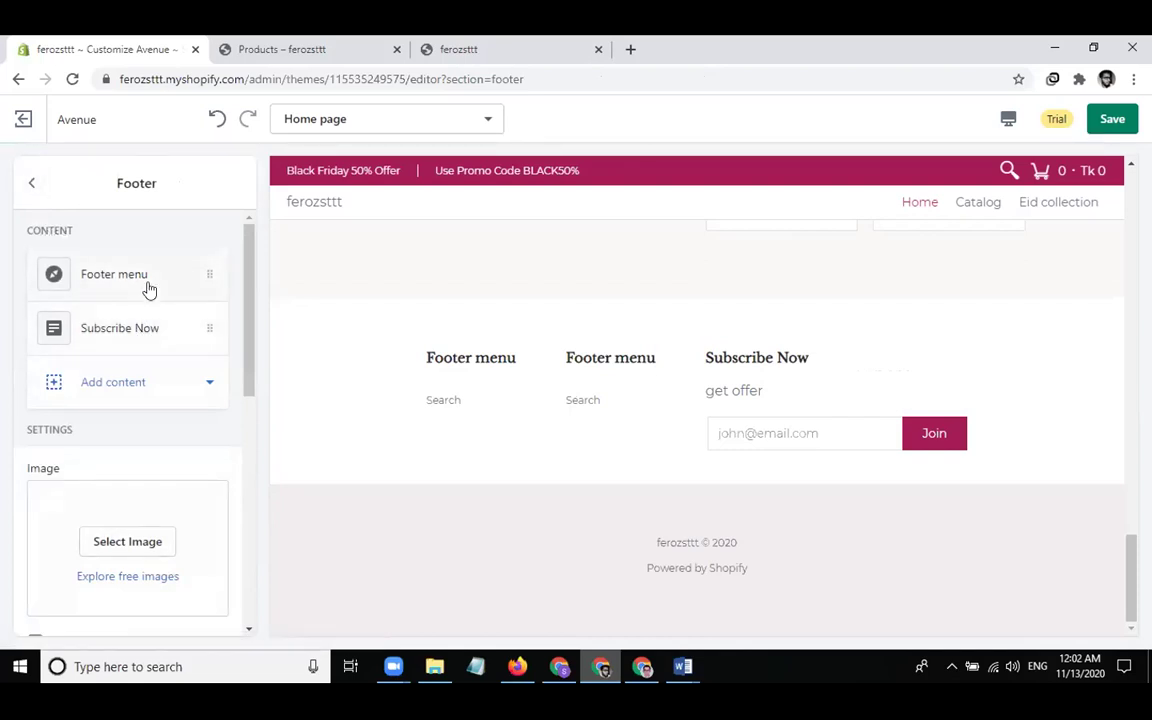
Add a Text block to the footer and make the shop's name its heading
click(137, 376)
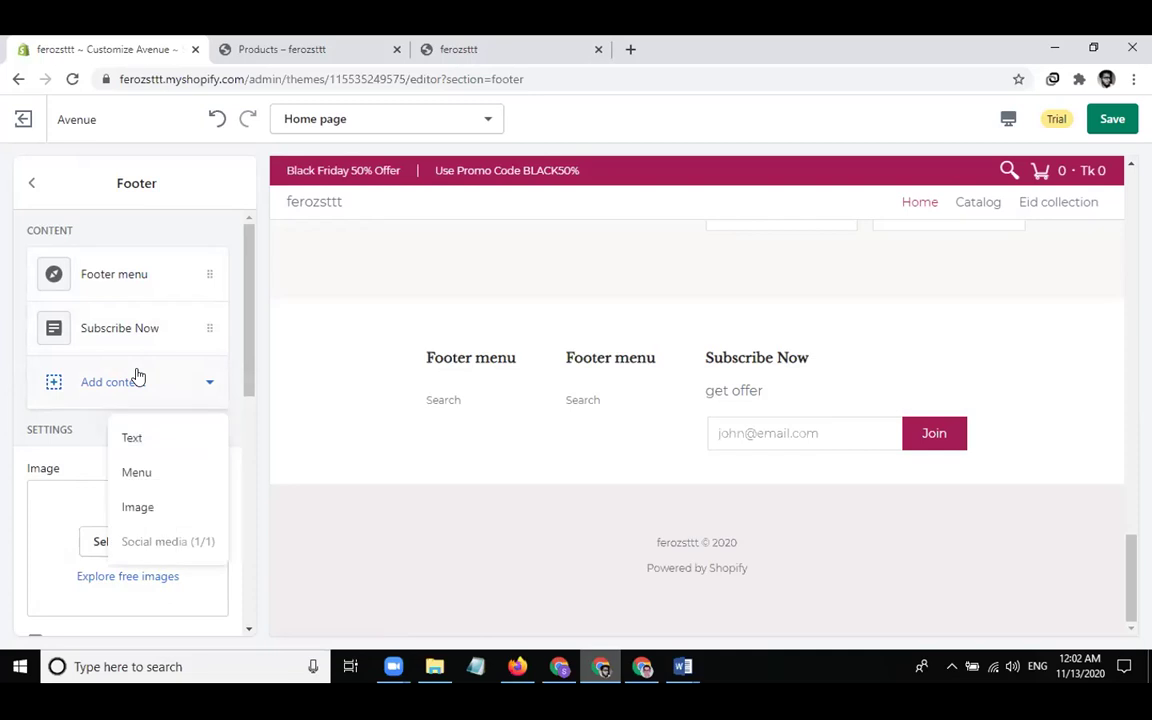
click(131, 437)
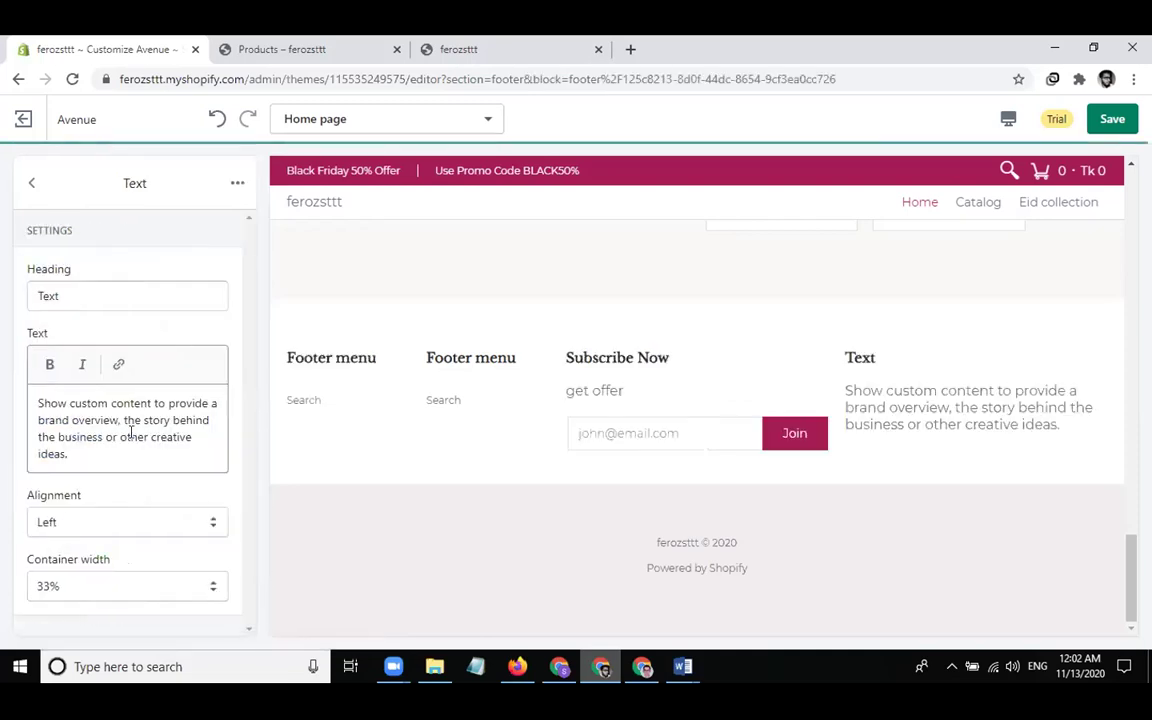
click(76, 309)
double_click(80, 296)
text(Fo)
key(BackSpace)
text(irox)
text( C)
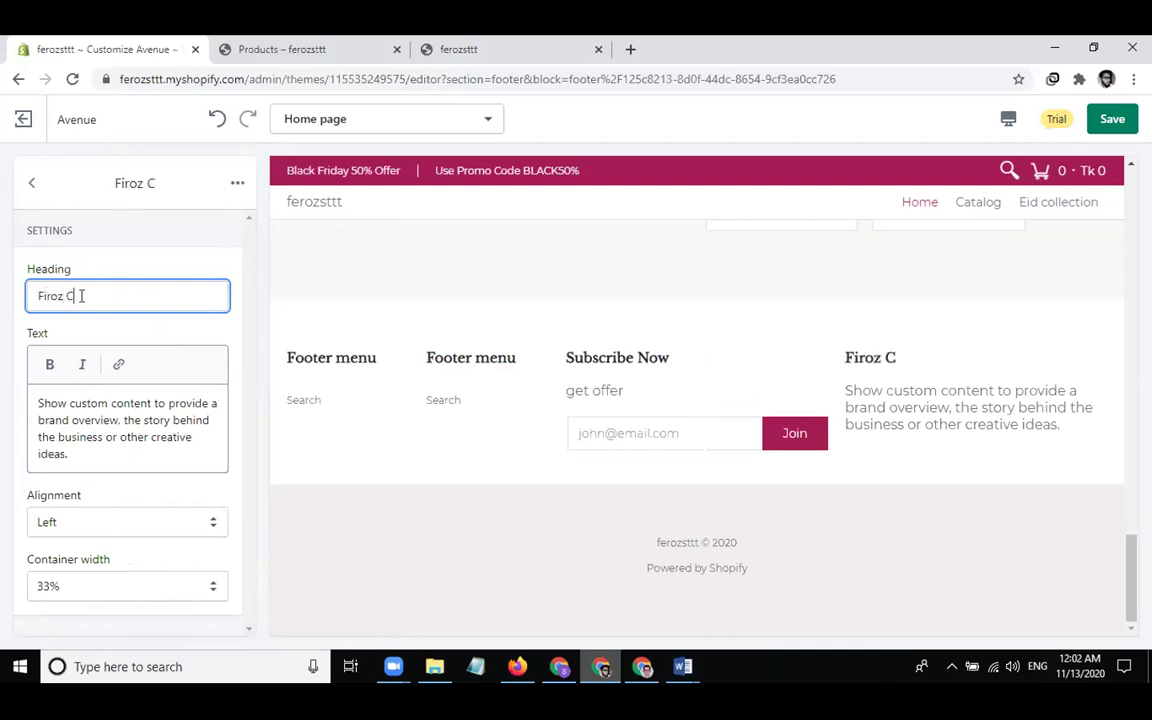
key(BackSpace)
text(Shop)
Fill the block's text with 'best online products', then the shop's address, phone number and e-mail
click(139, 477)
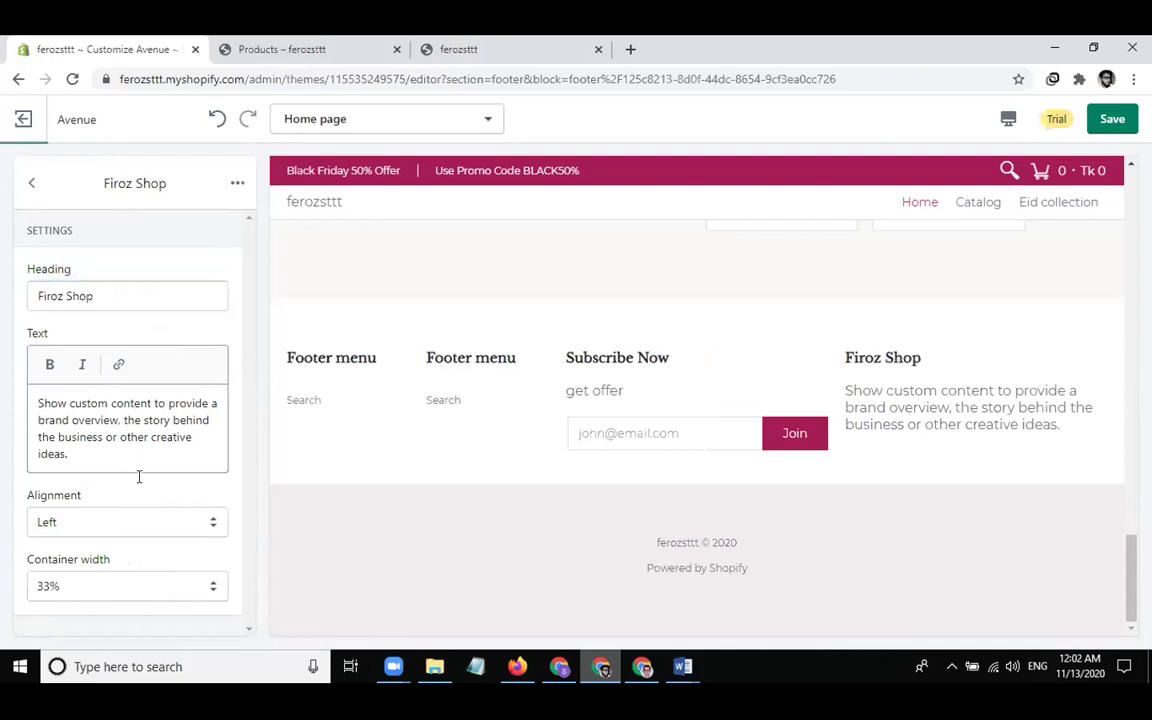
key(ctrl+a)
text(be)
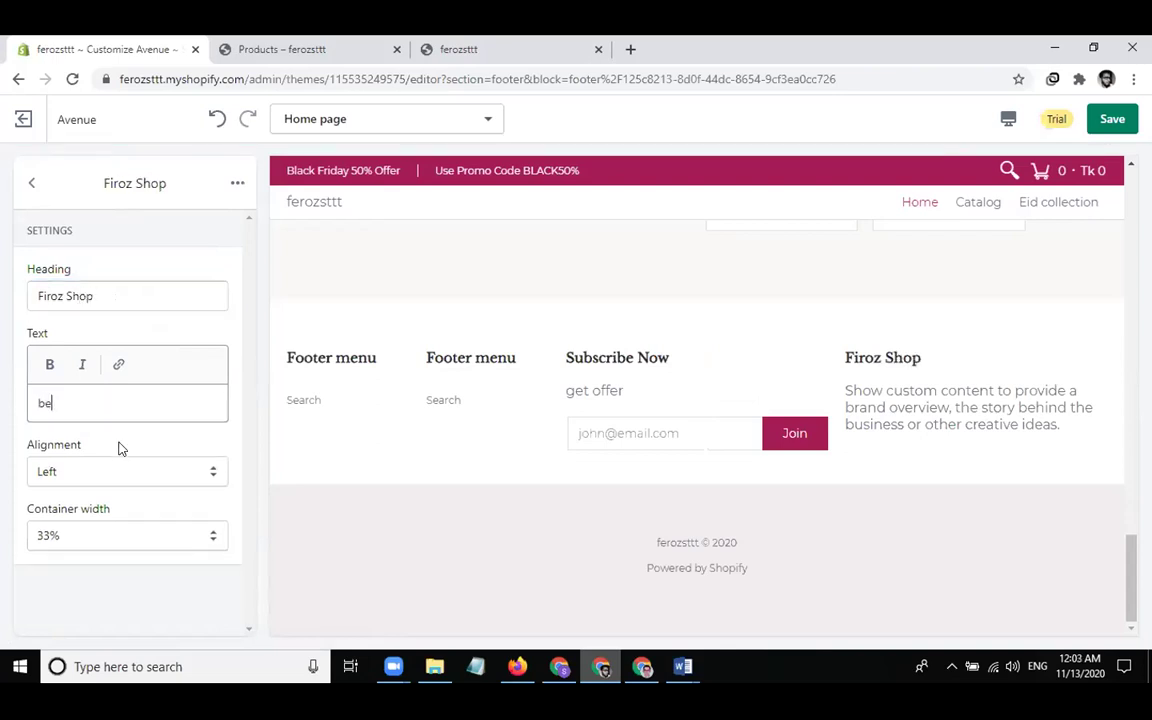
text(st on)
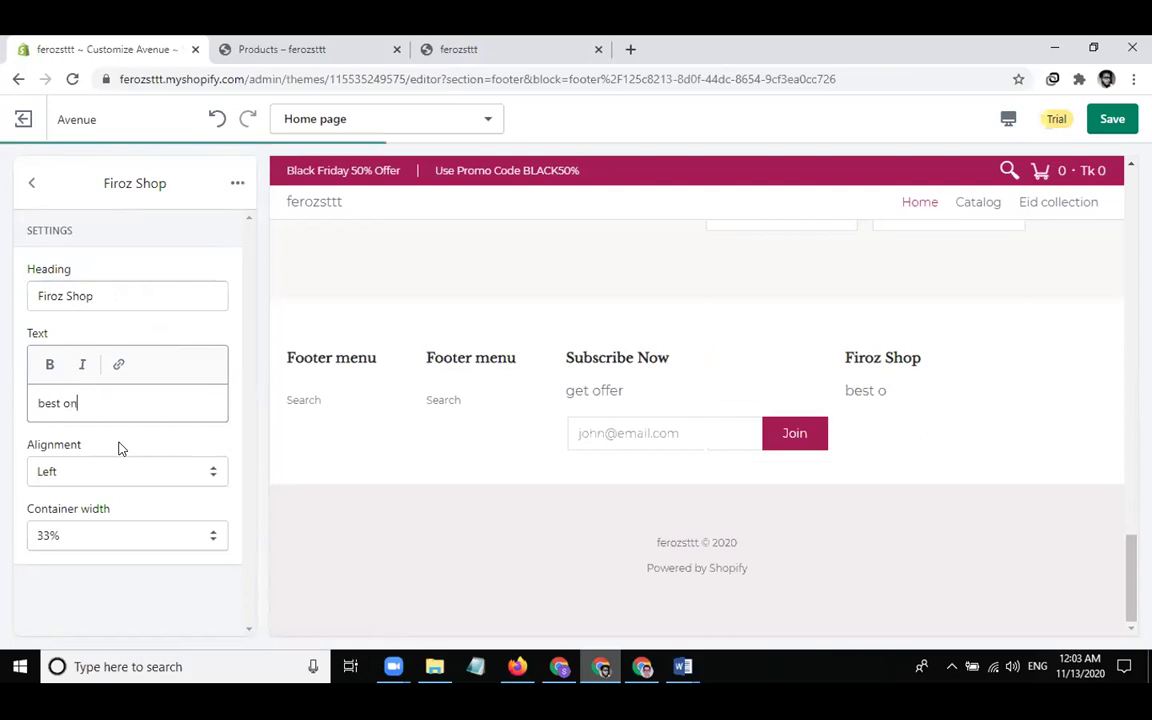
text(line products)
key(Return)
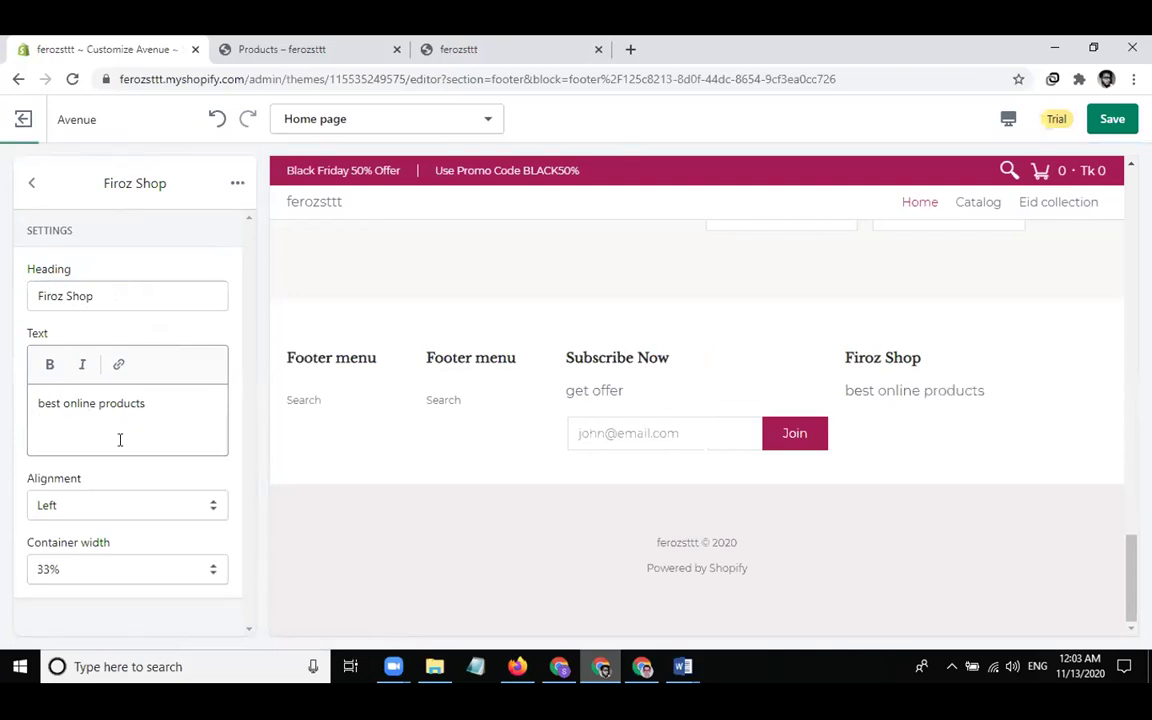
text(<img>)
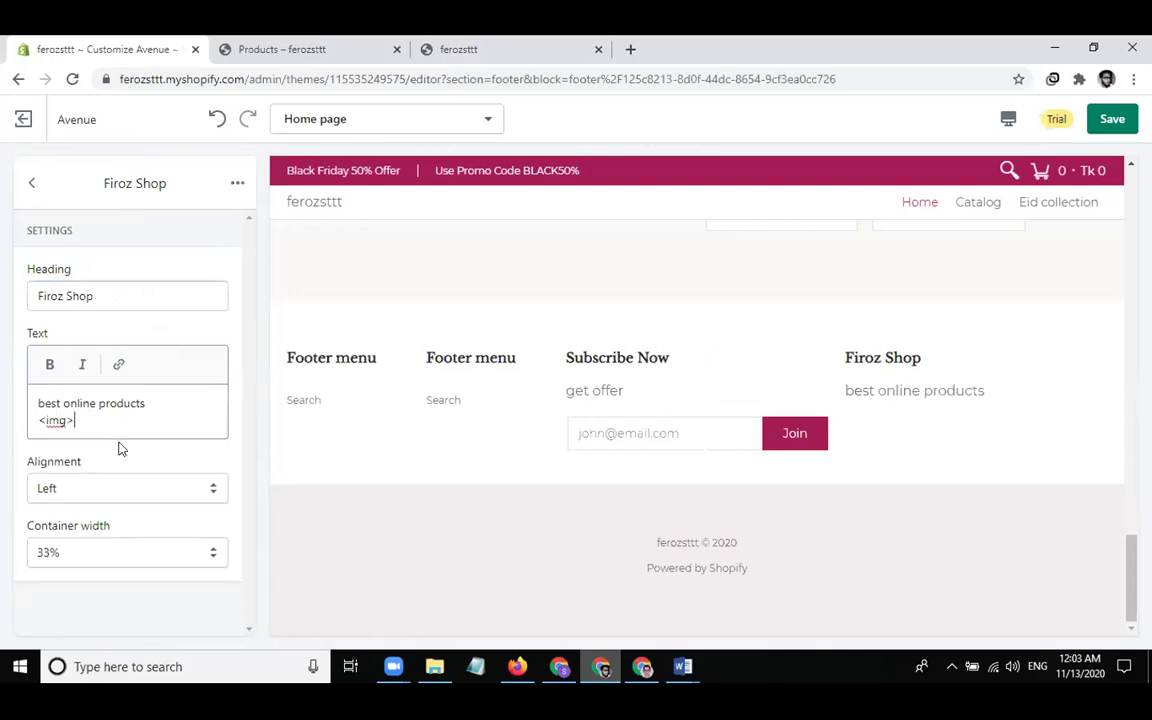
key(shift+Left)
key(shift+Left)
key(shift+Left)
key(shift+Left)
key(shift+Left)
key(shift+Left)
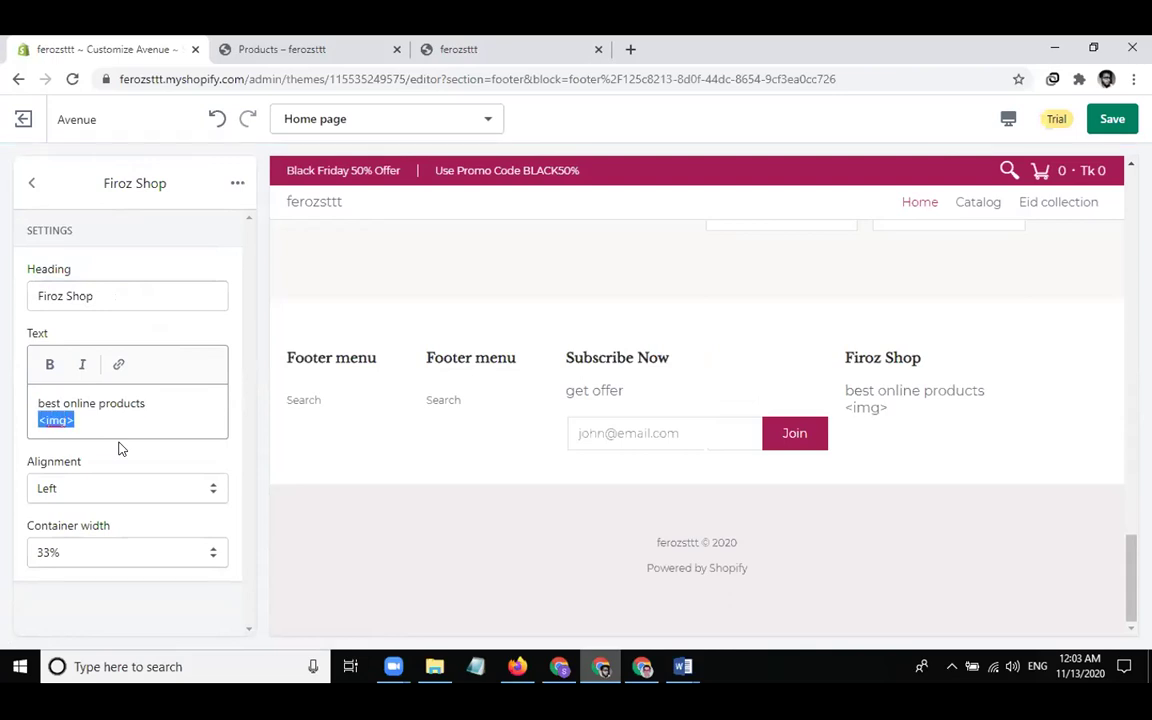
key(BackSpace)
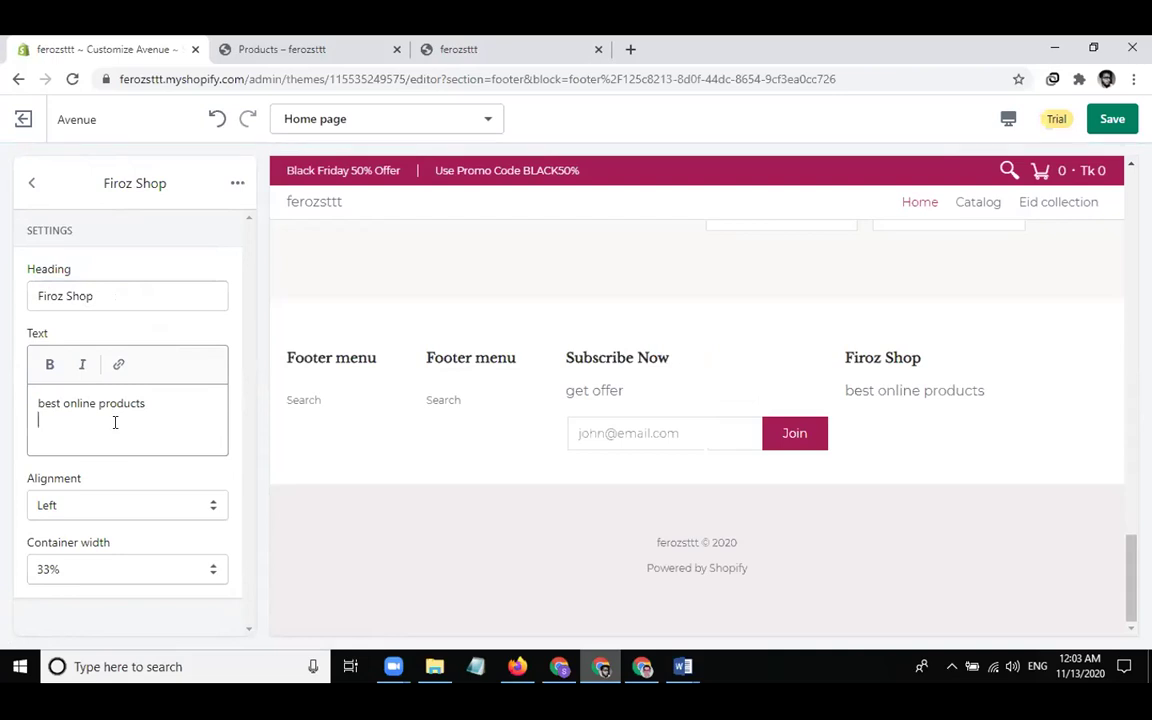
text(dhanmo)
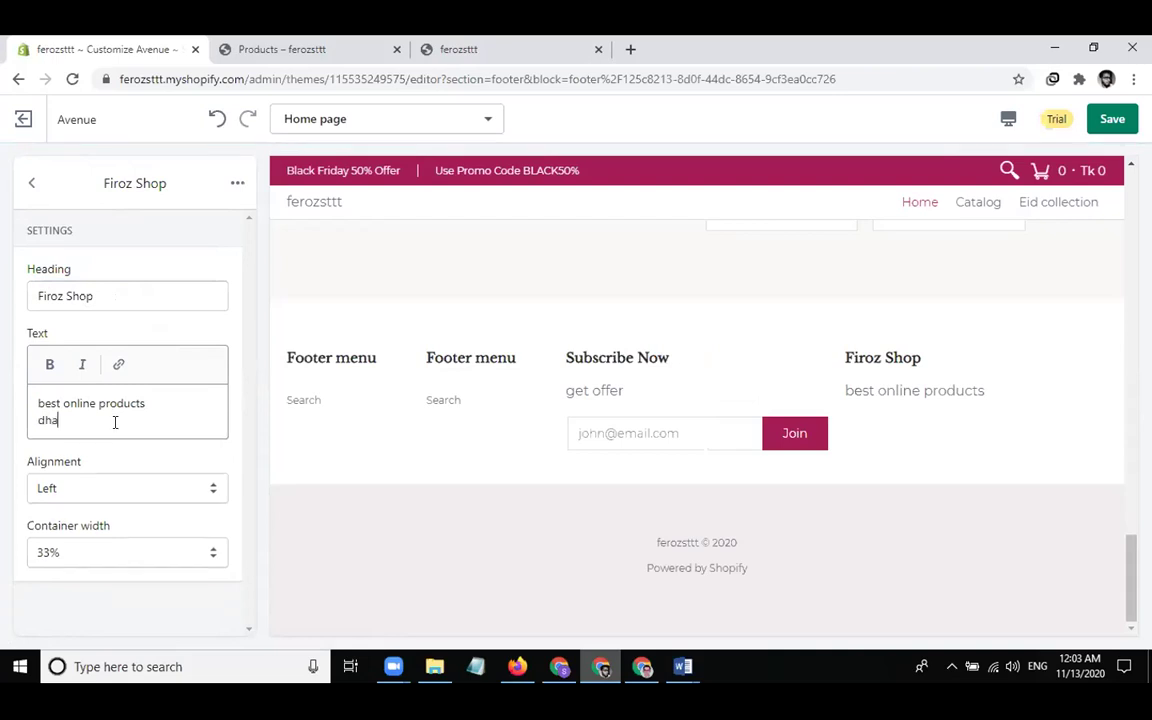
text(di, dhaka)
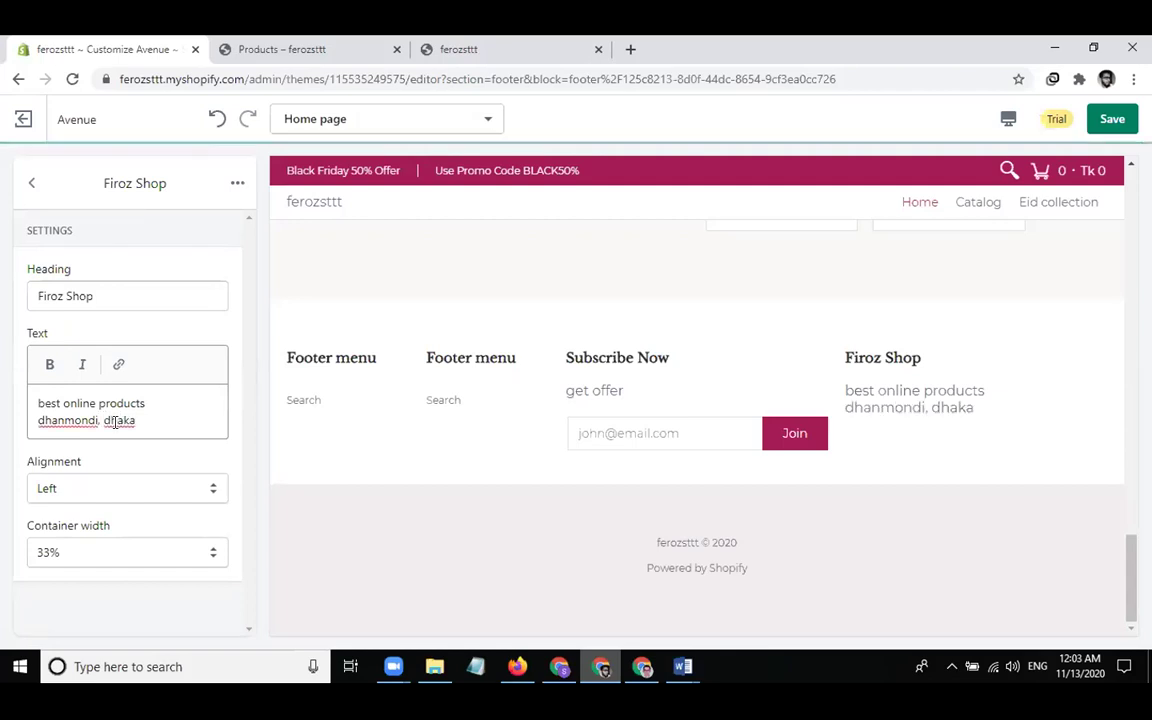
key(Return)
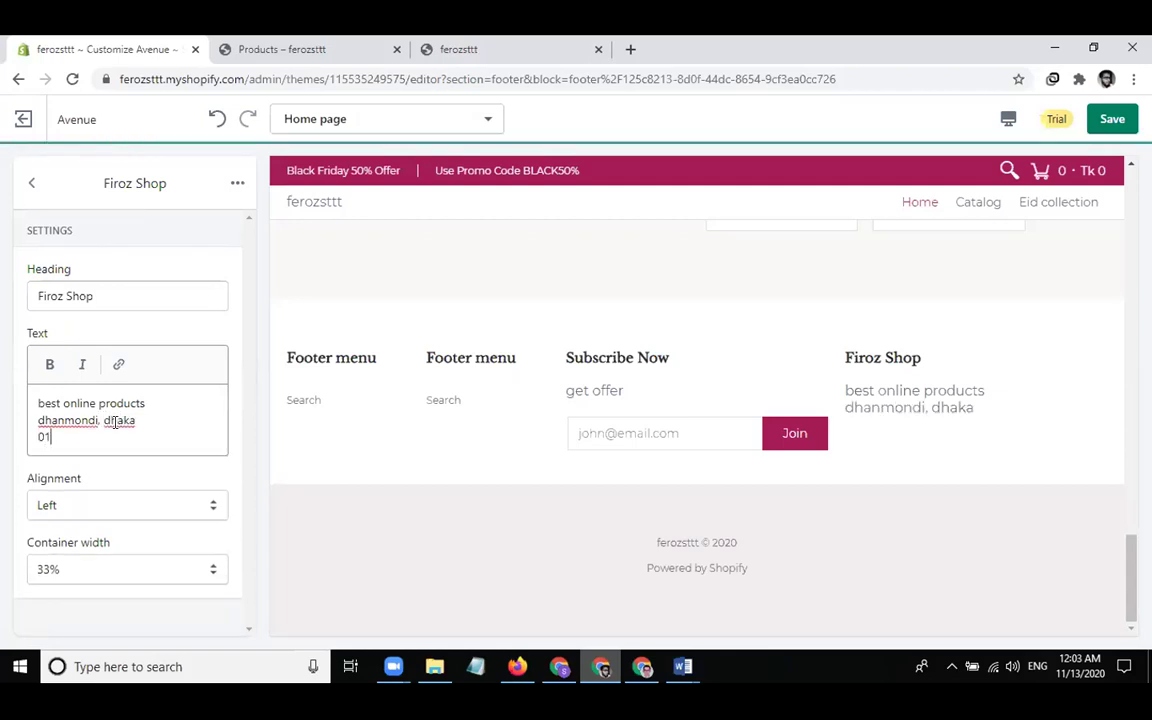
key(Return)
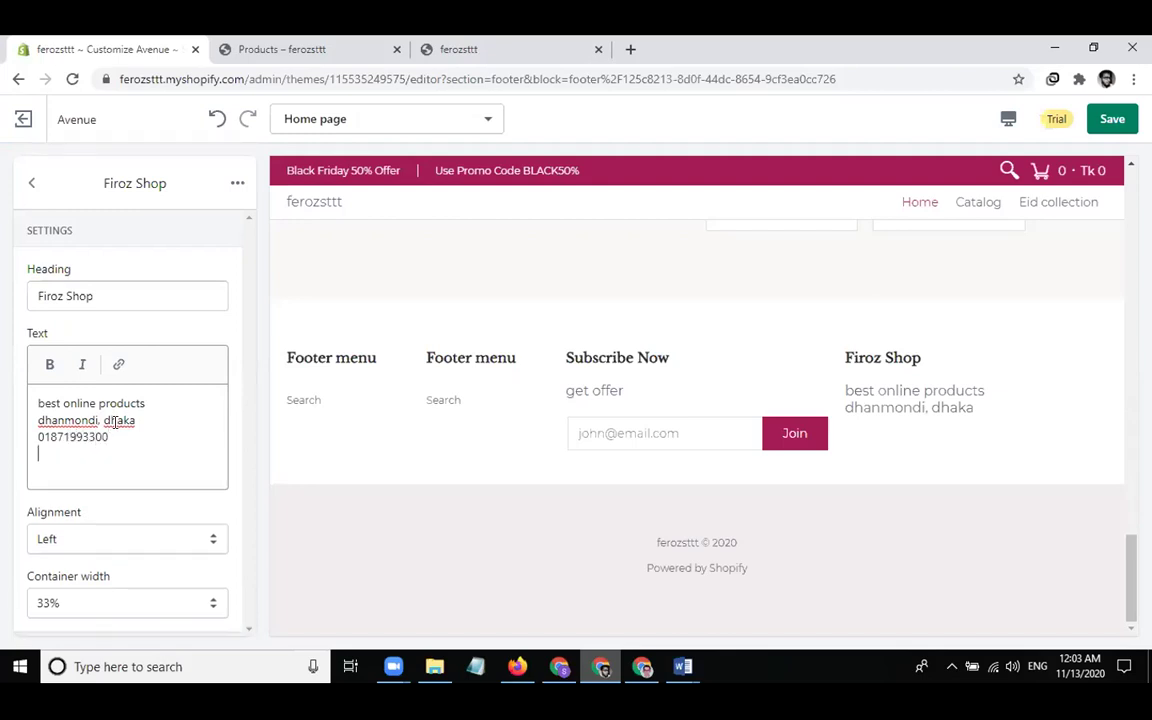
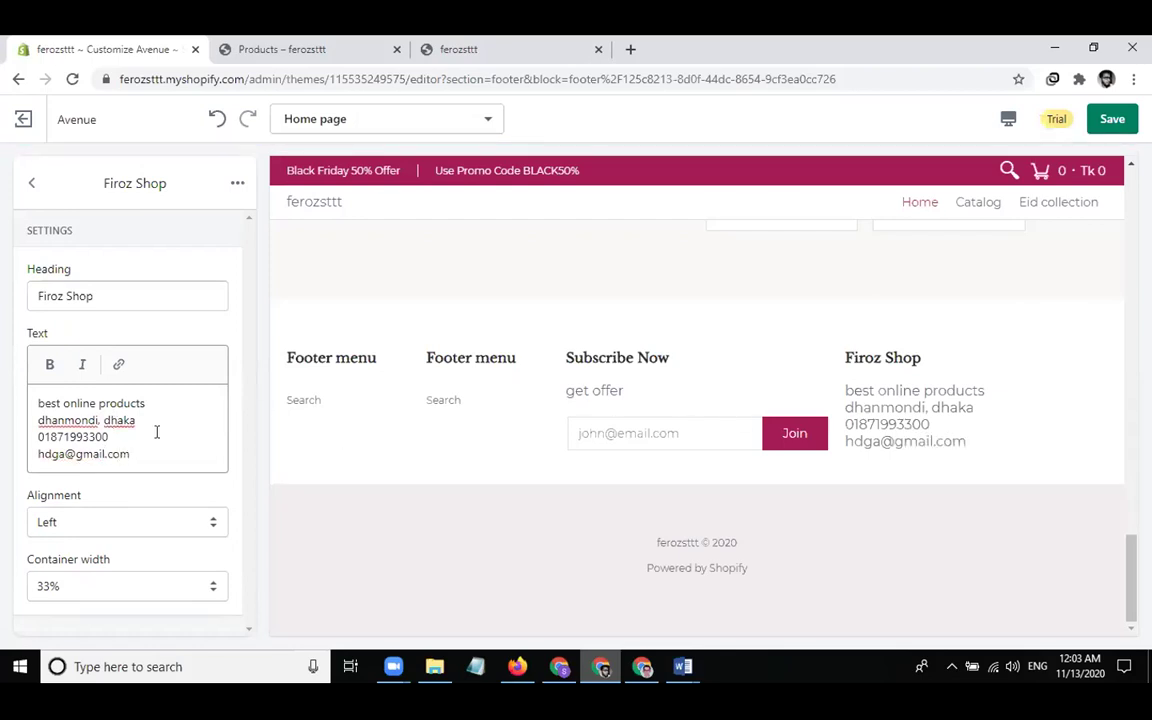
click(31, 183)
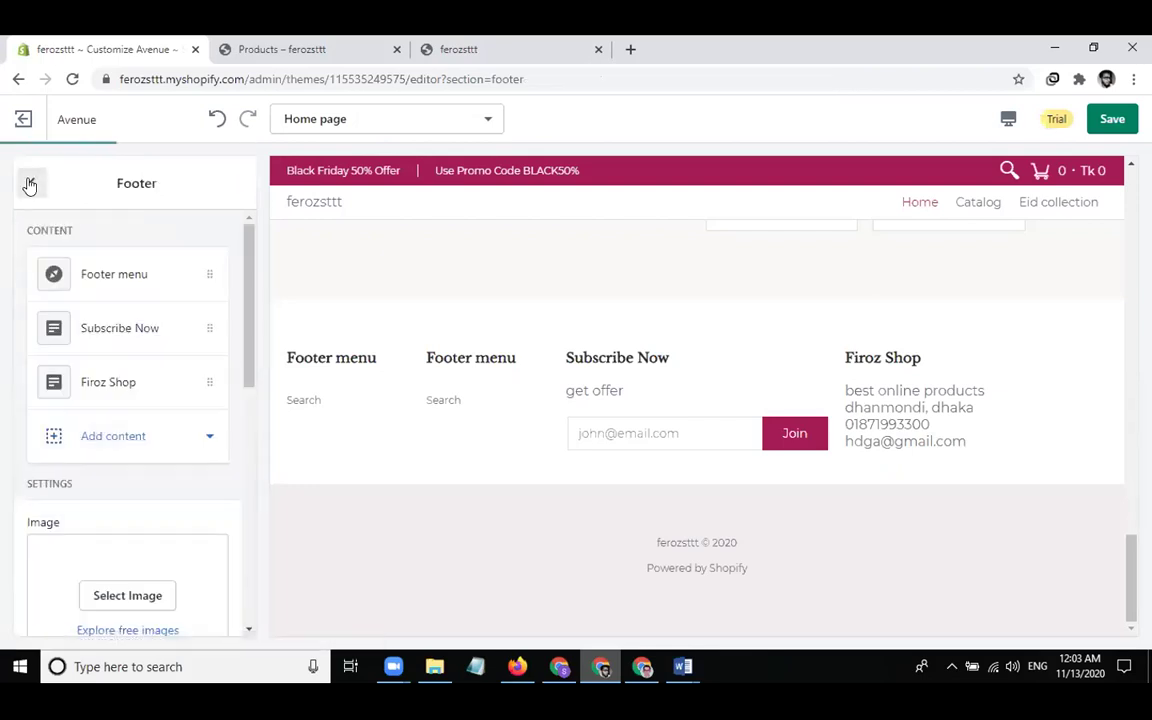
Give the Footer menu block the heading 'Important Links' and open its menu for editing
click(150, 276)
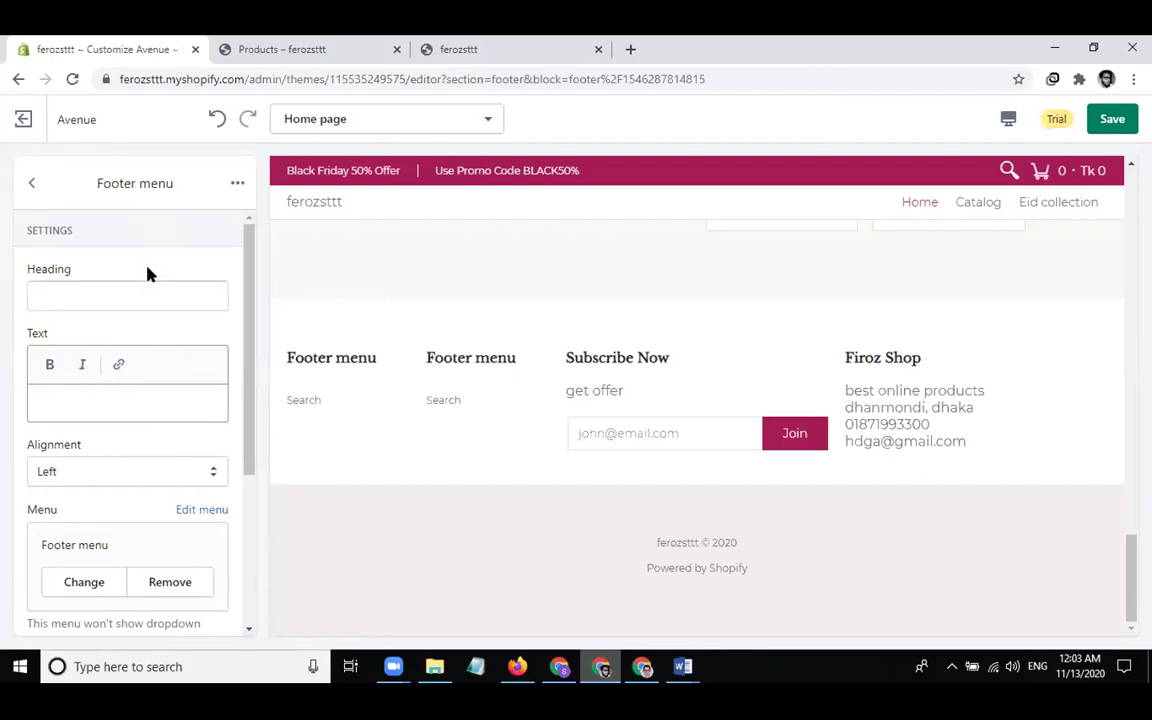
click(31, 183)
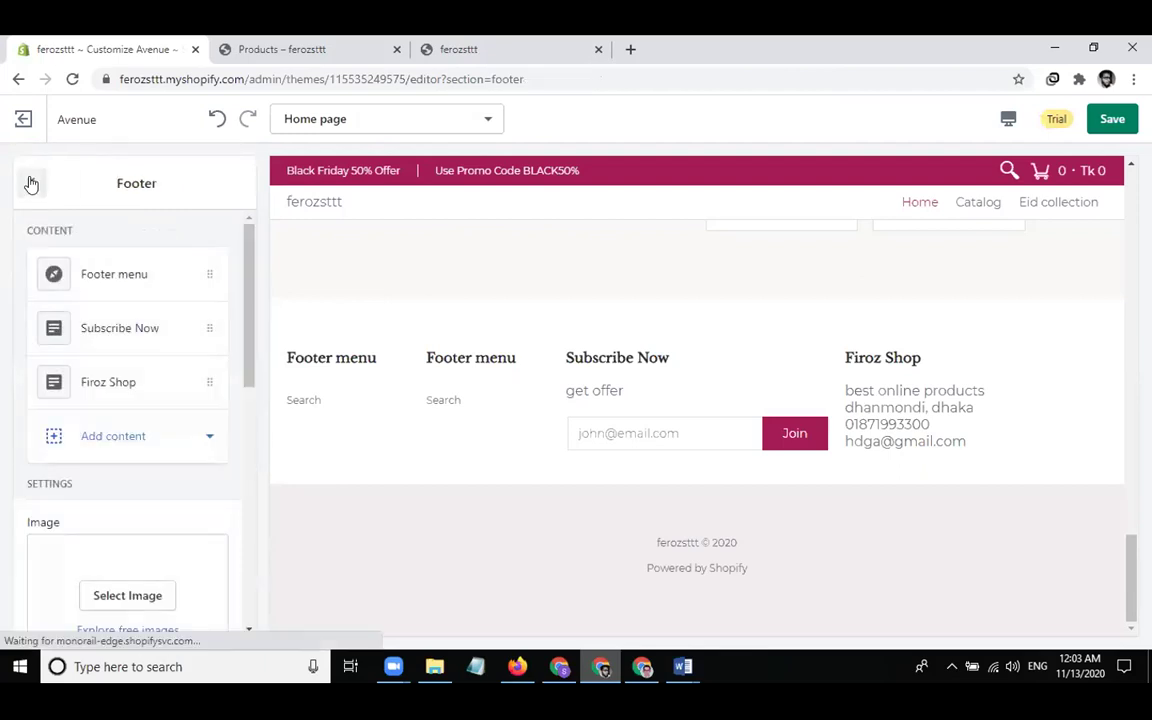
click(86, 274)
click(96, 283)
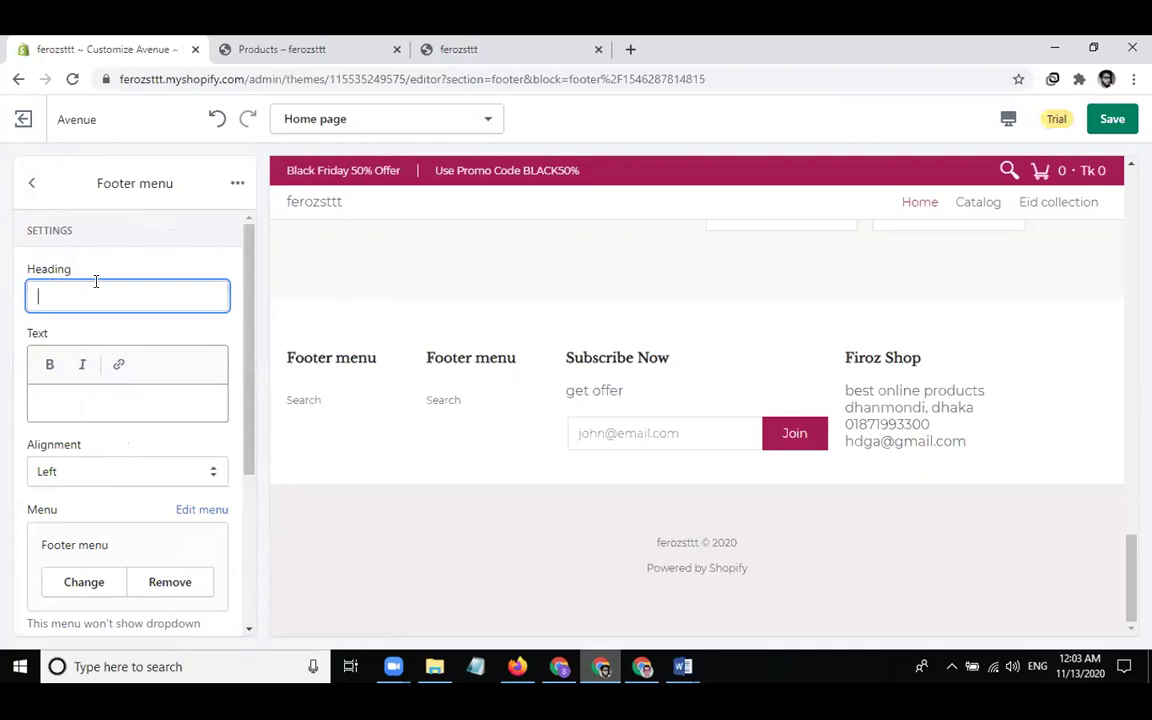
text(Import)
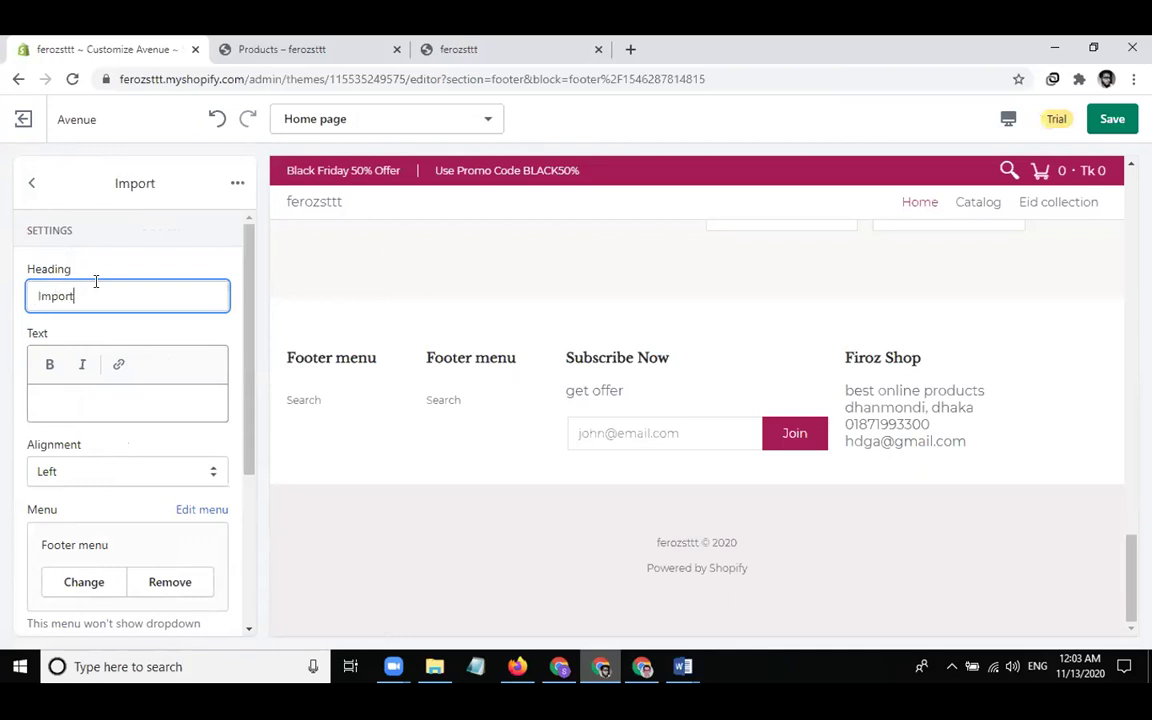
text(ant Links)
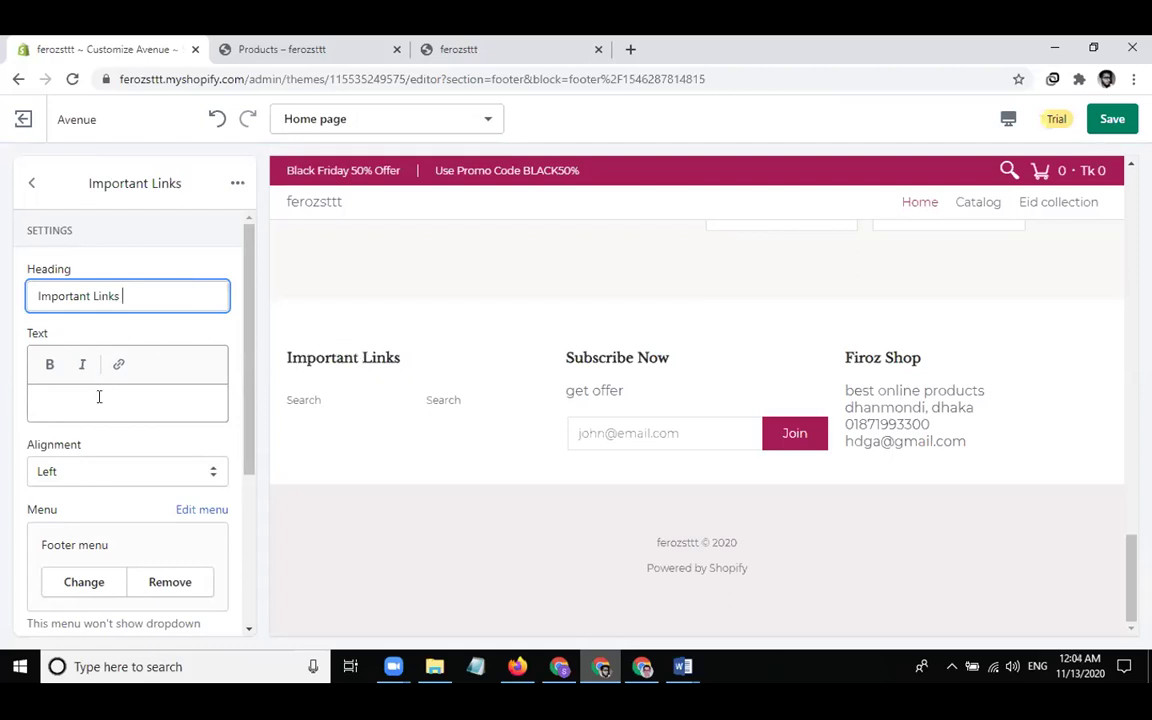
scroll(108, 401, down, 3)
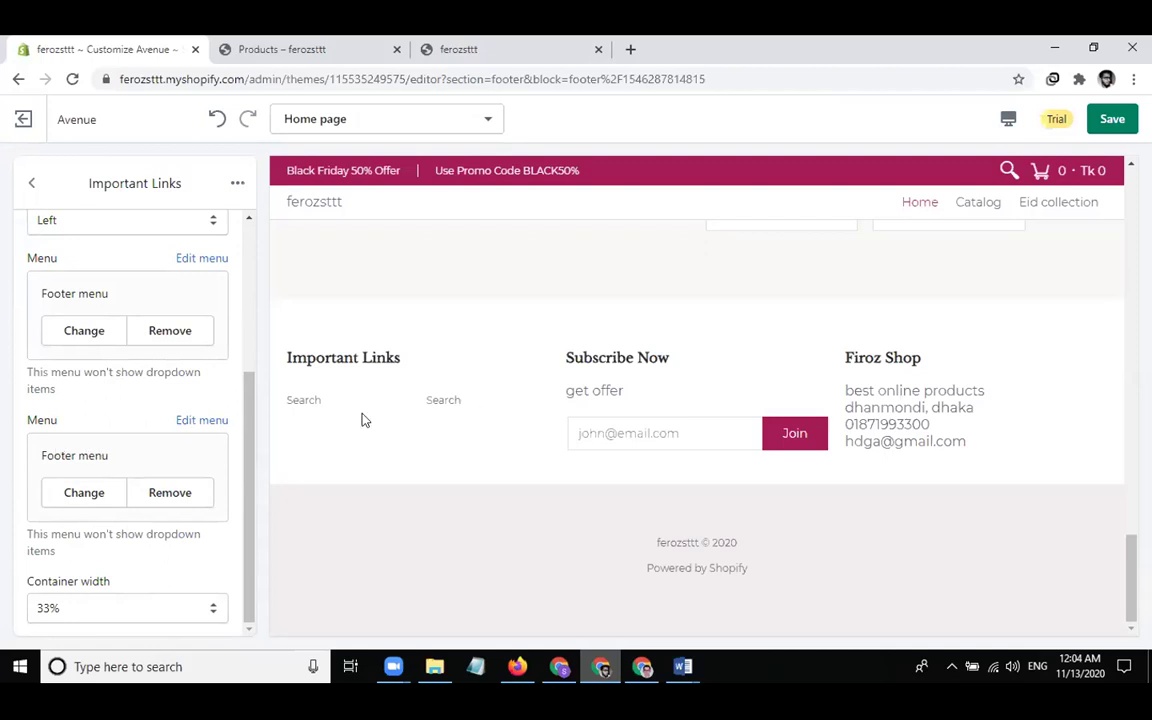
click(213, 420)
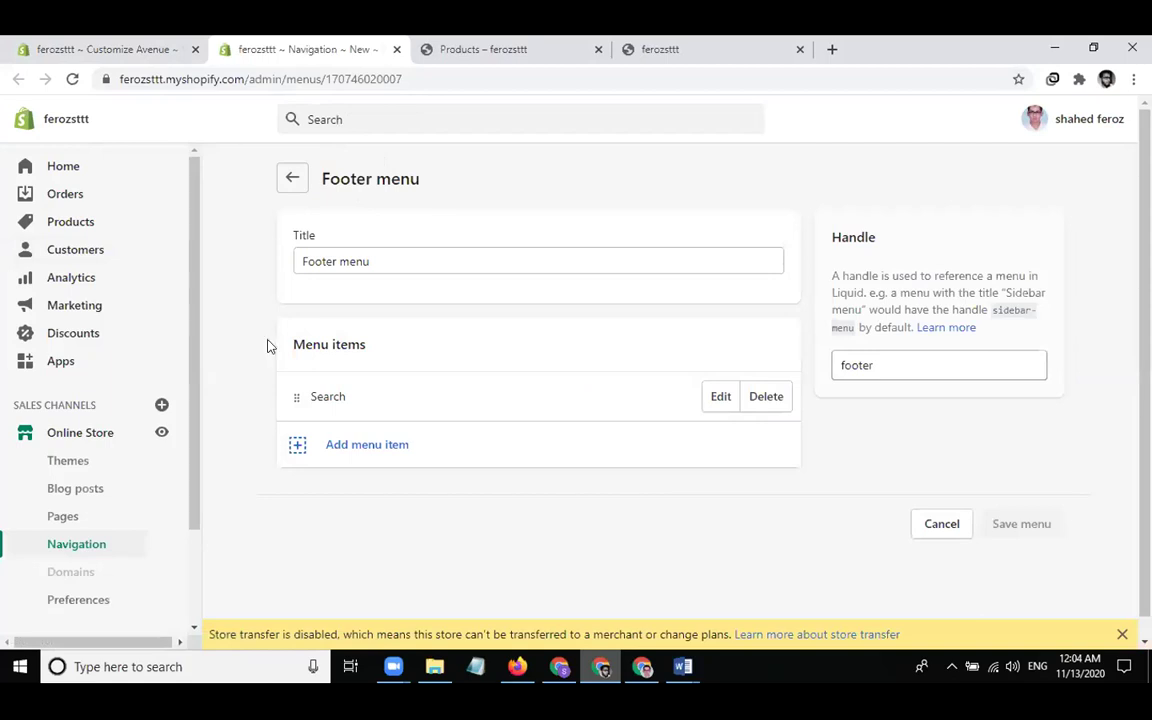
Add an All Products link to the Footer menu
click(322, 449)
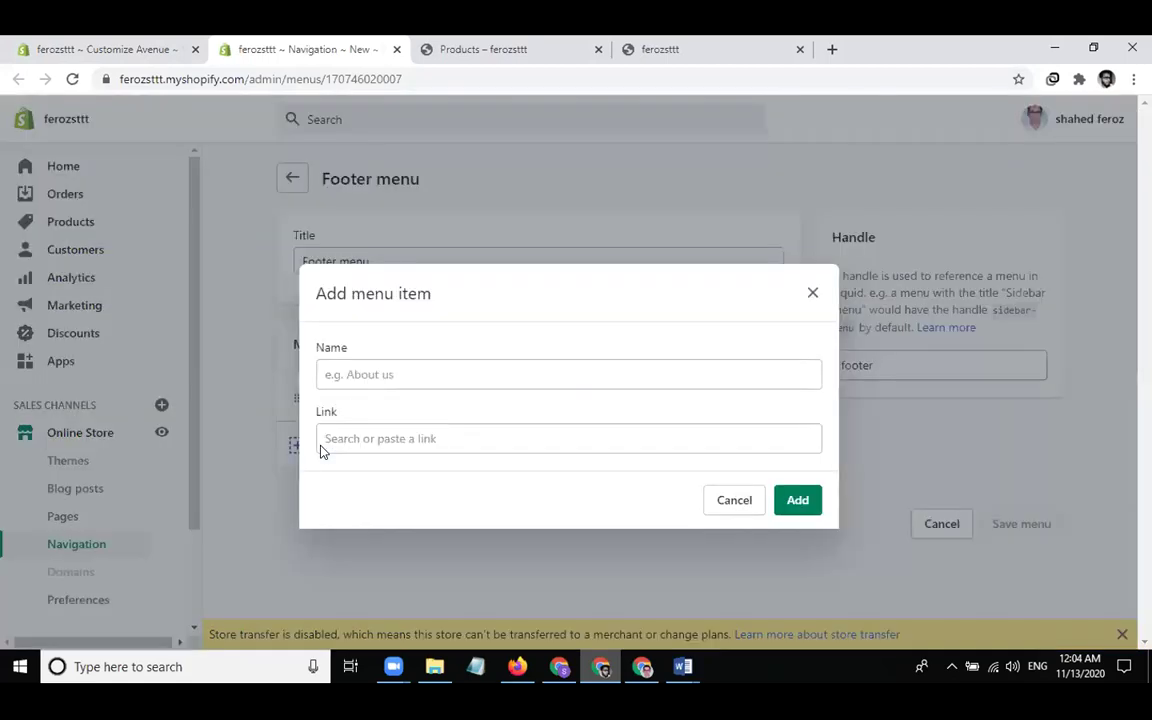
click(387, 430)
click(373, 292)
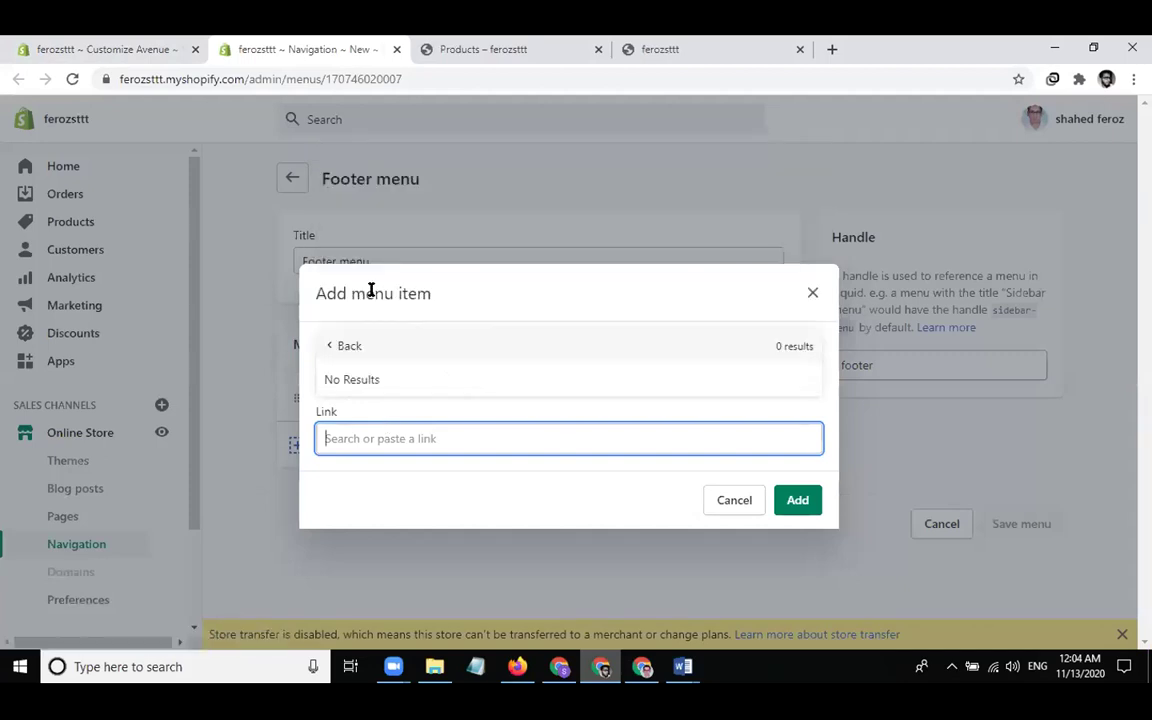
click(330, 345)
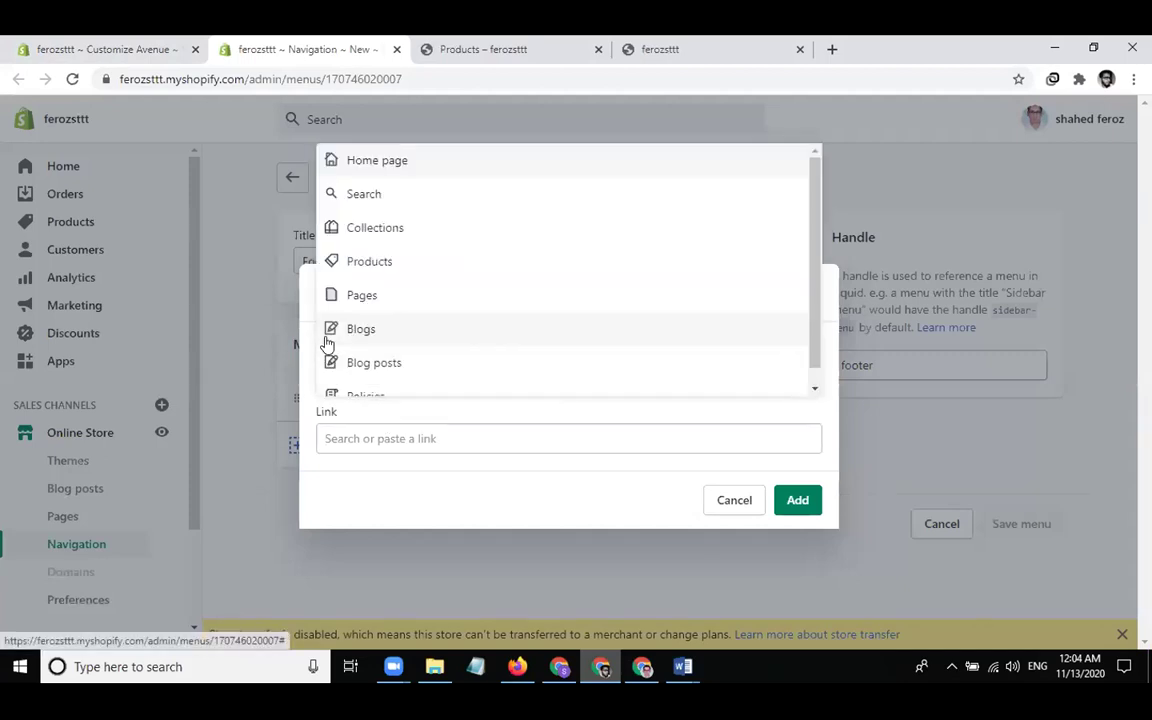
click(401, 263)
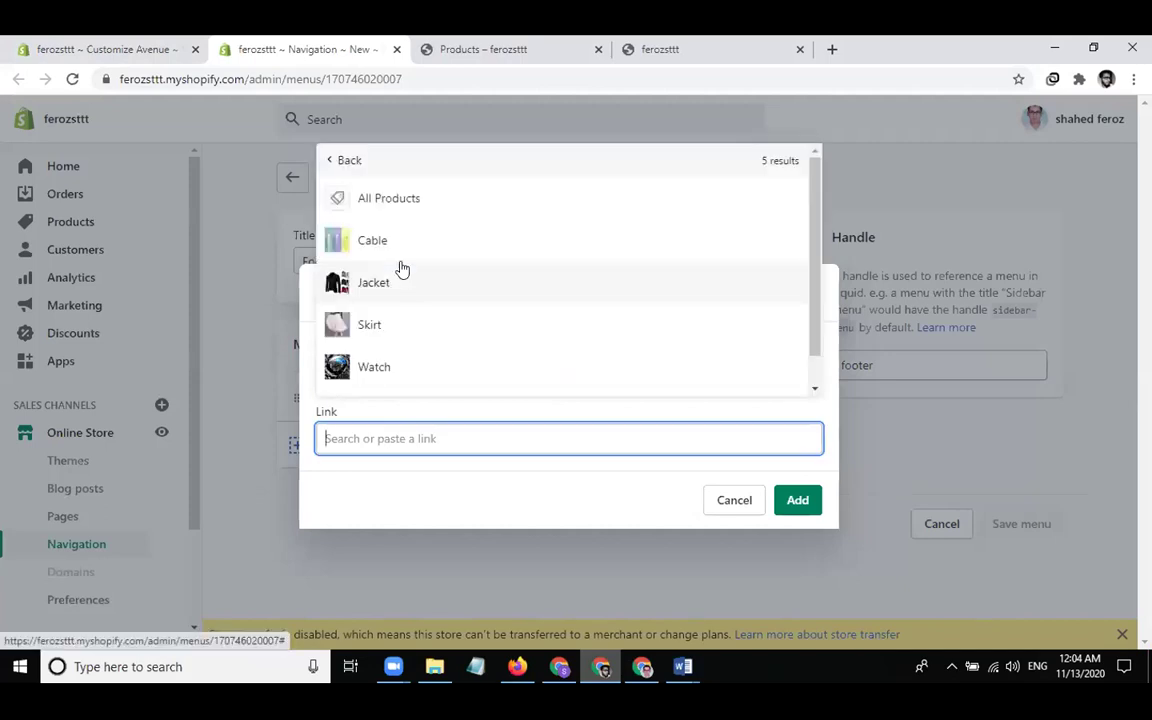
click(465, 205)
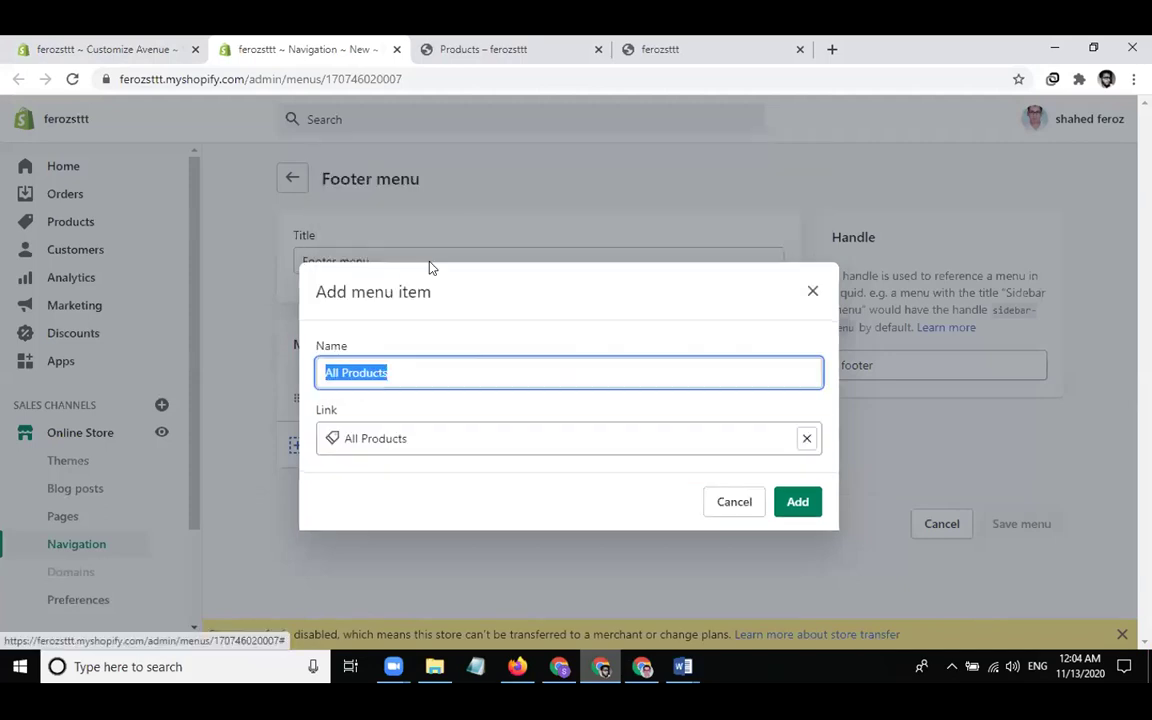
click(797, 501)
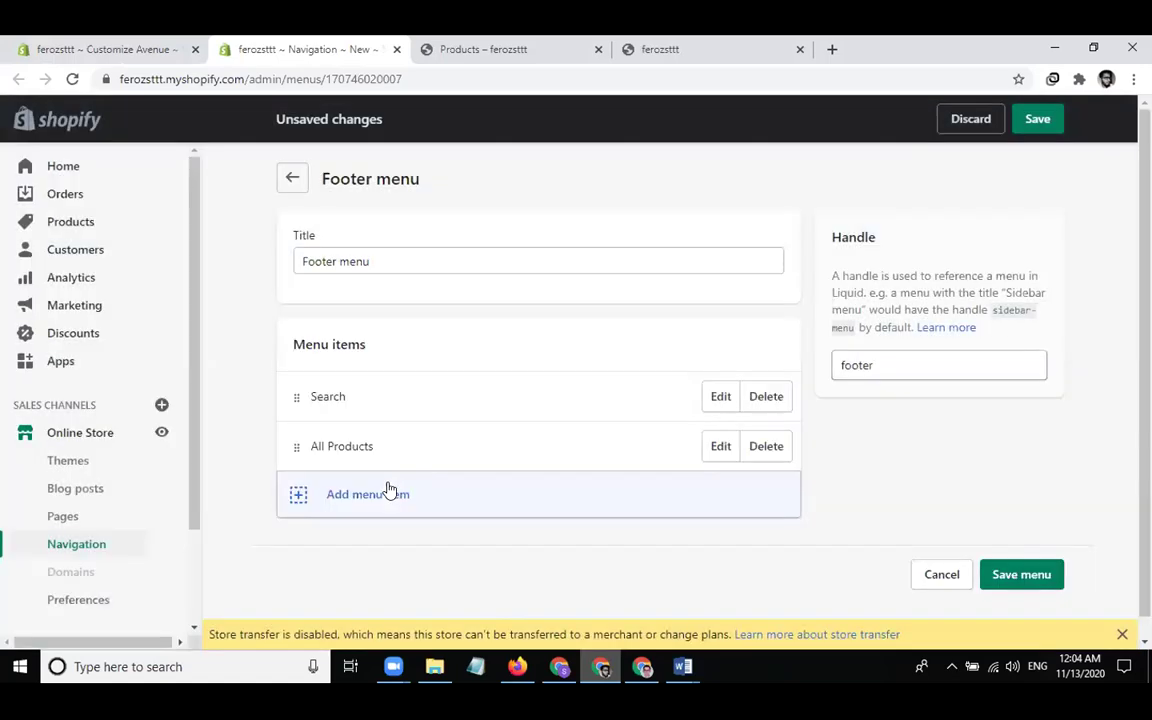
Add an Eid collection link and save the Footer menu
click(391, 500)
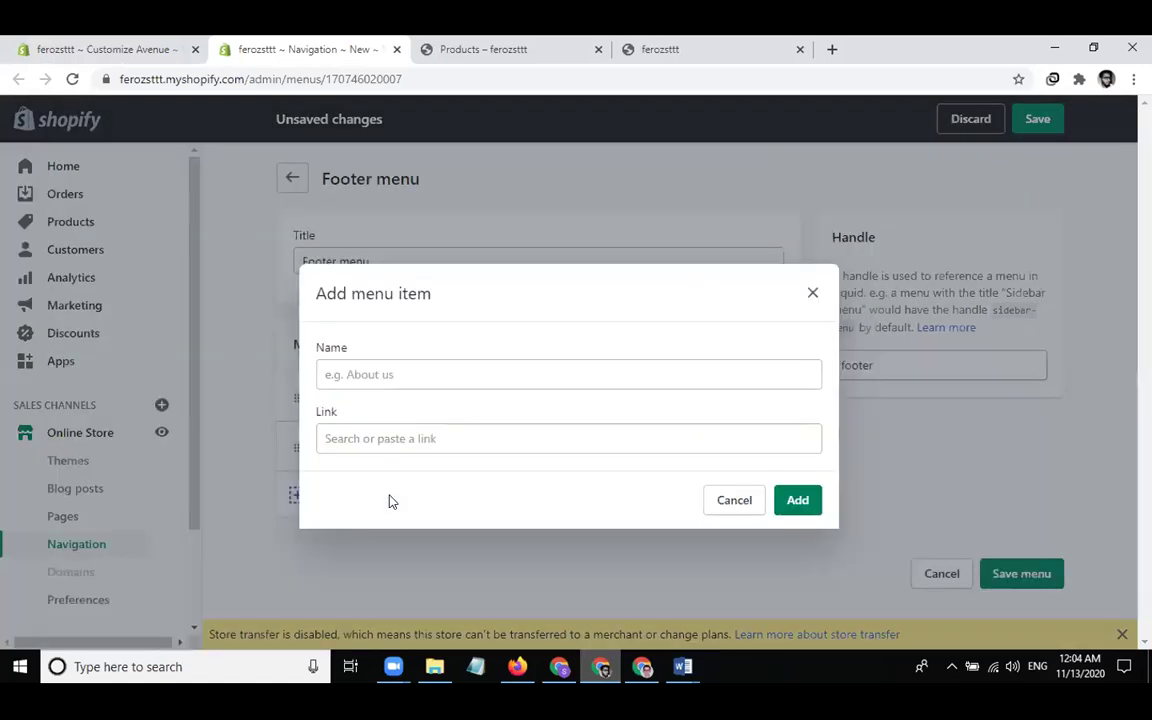
click(379, 439)
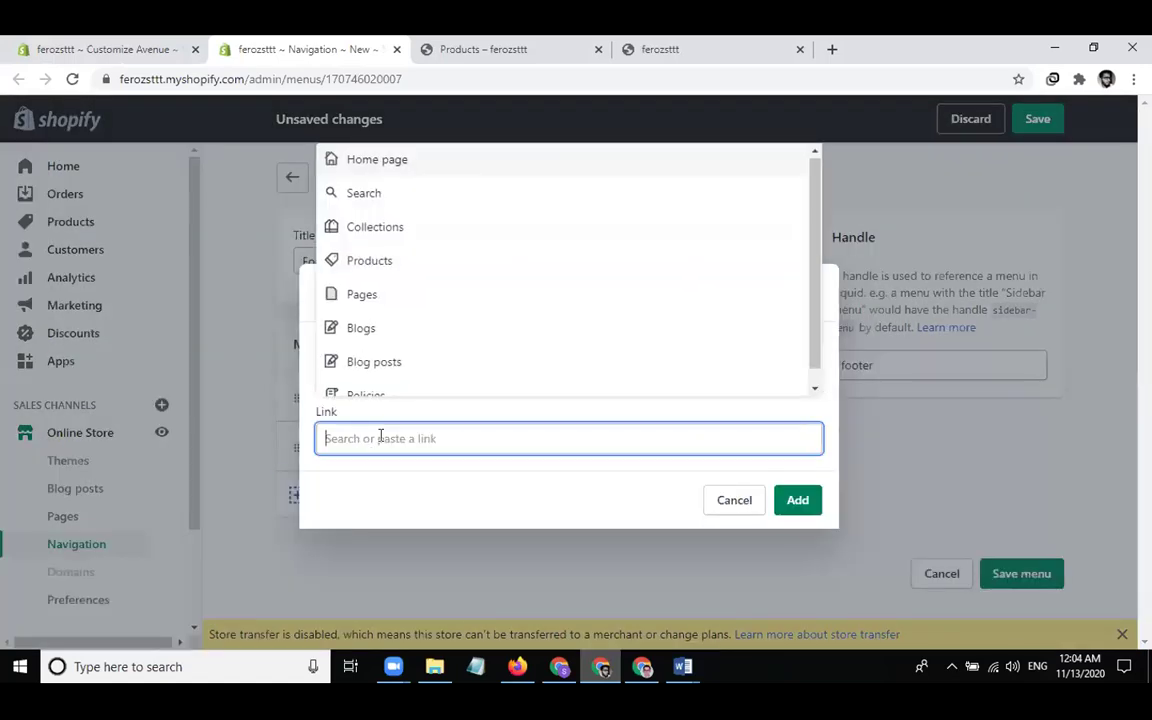
click(375, 228)
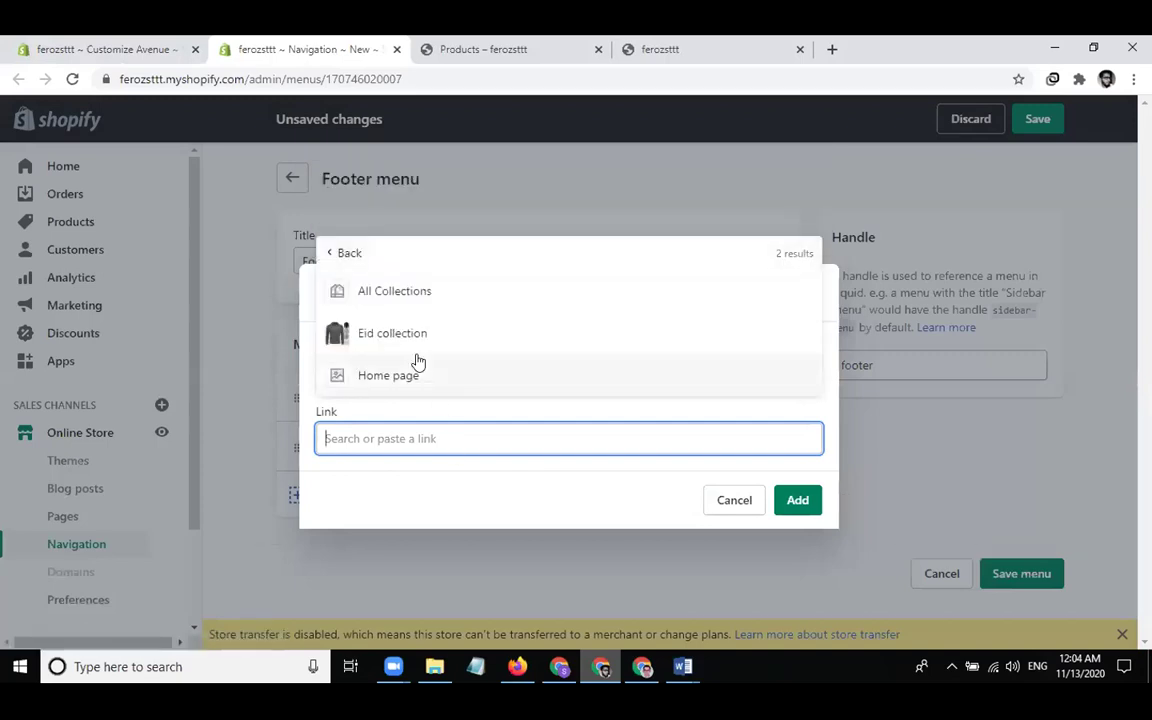
click(386, 336)
click(797, 533)
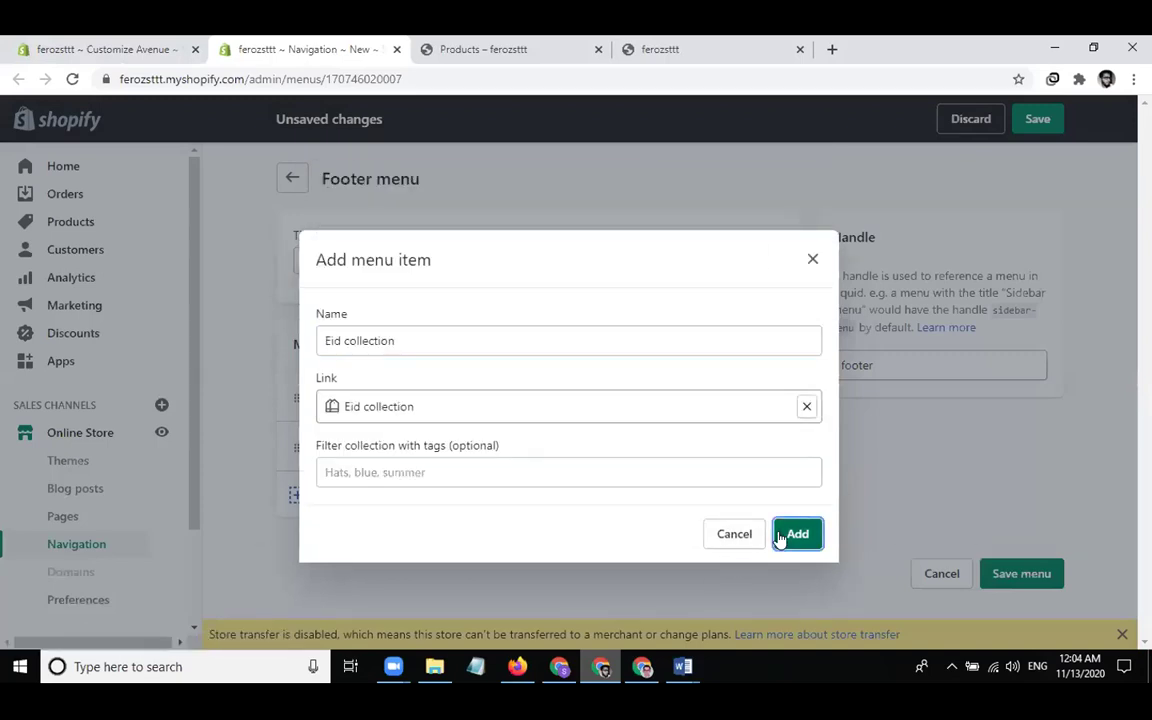
right_click(995, 568)
click(1008, 600)
drag(1008, 634, 1008, 612)
click(1008, 612)
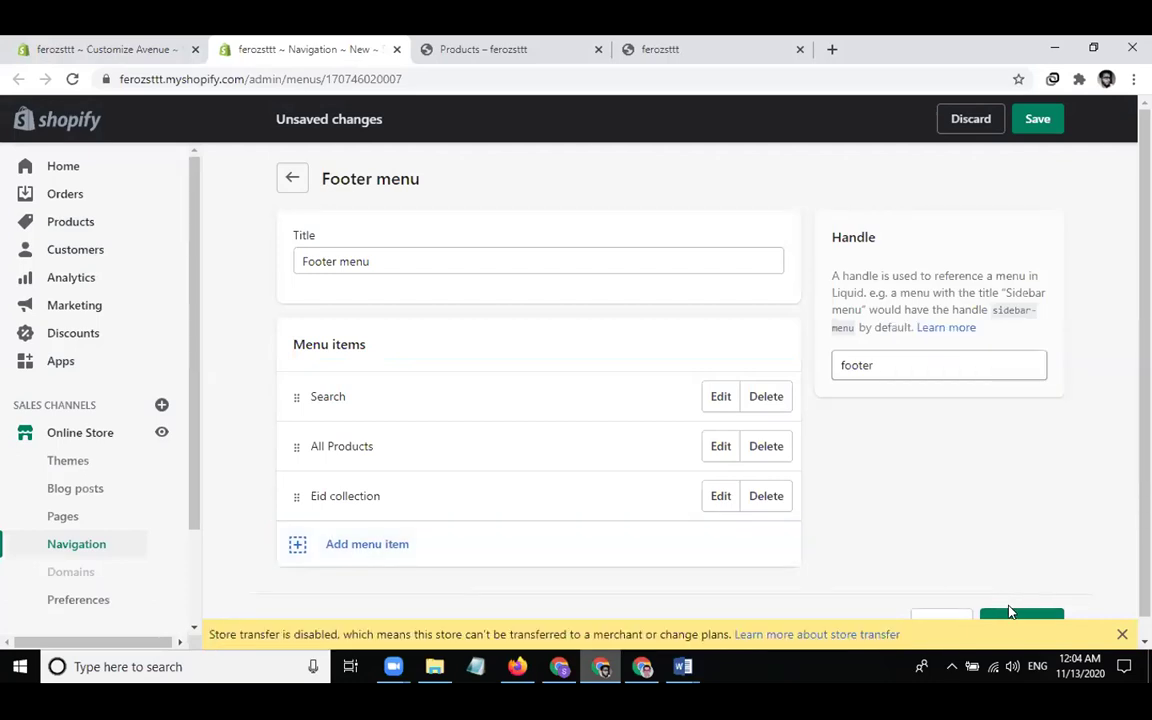
scroll(975, 561, down, 1)
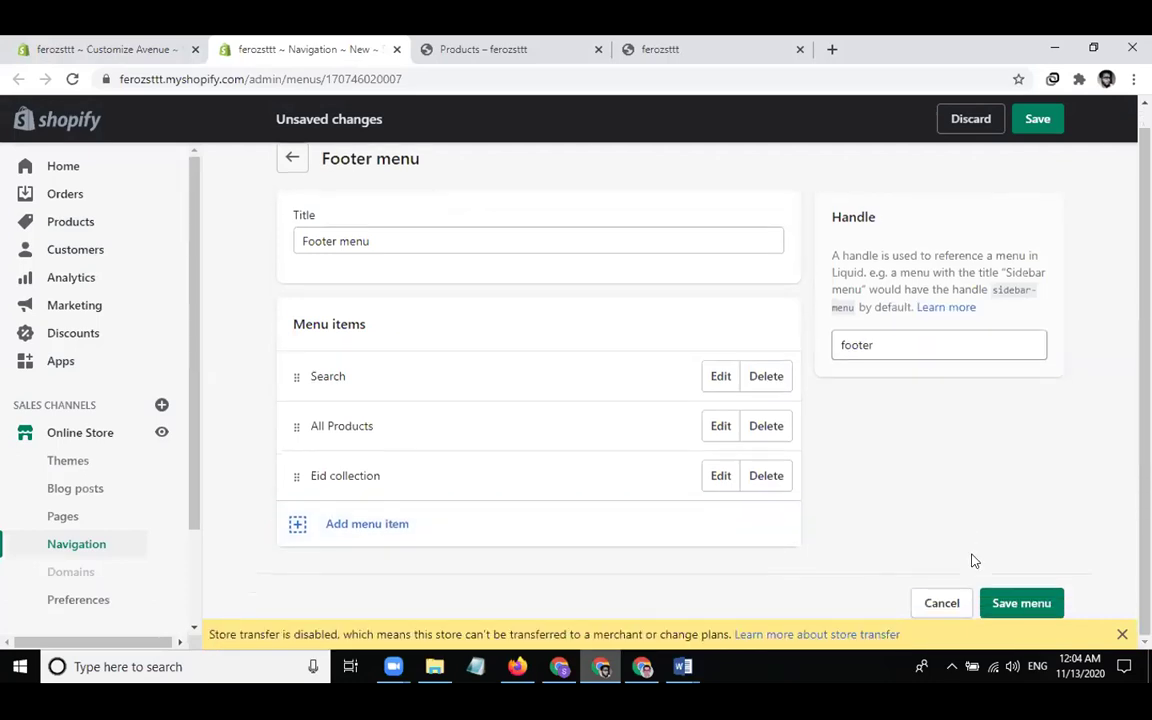
click(1016, 598)
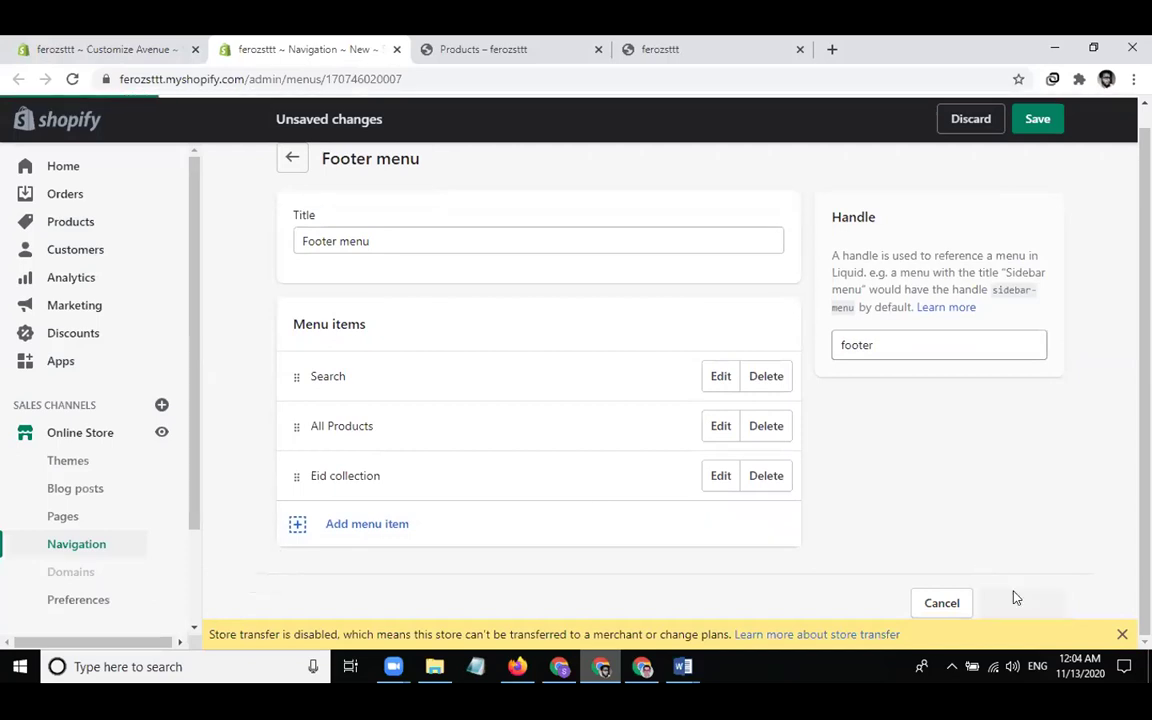
click(174, 55)
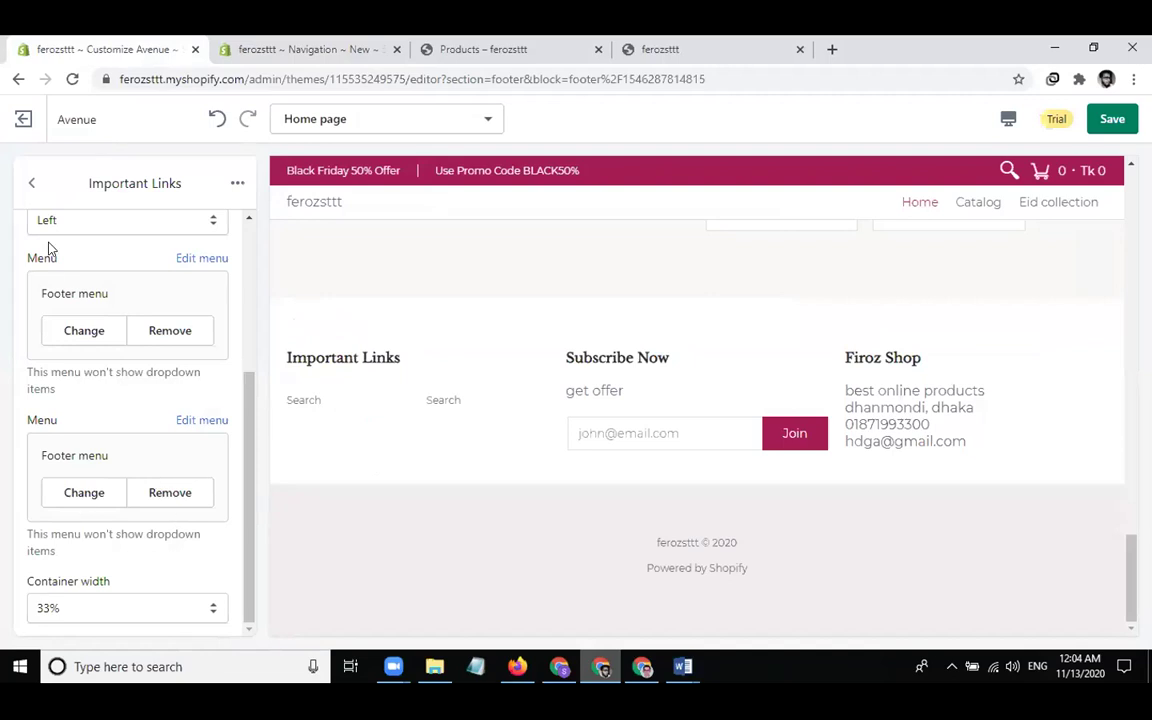
Save the theme changes in the Avenue editor
click(1102, 131)
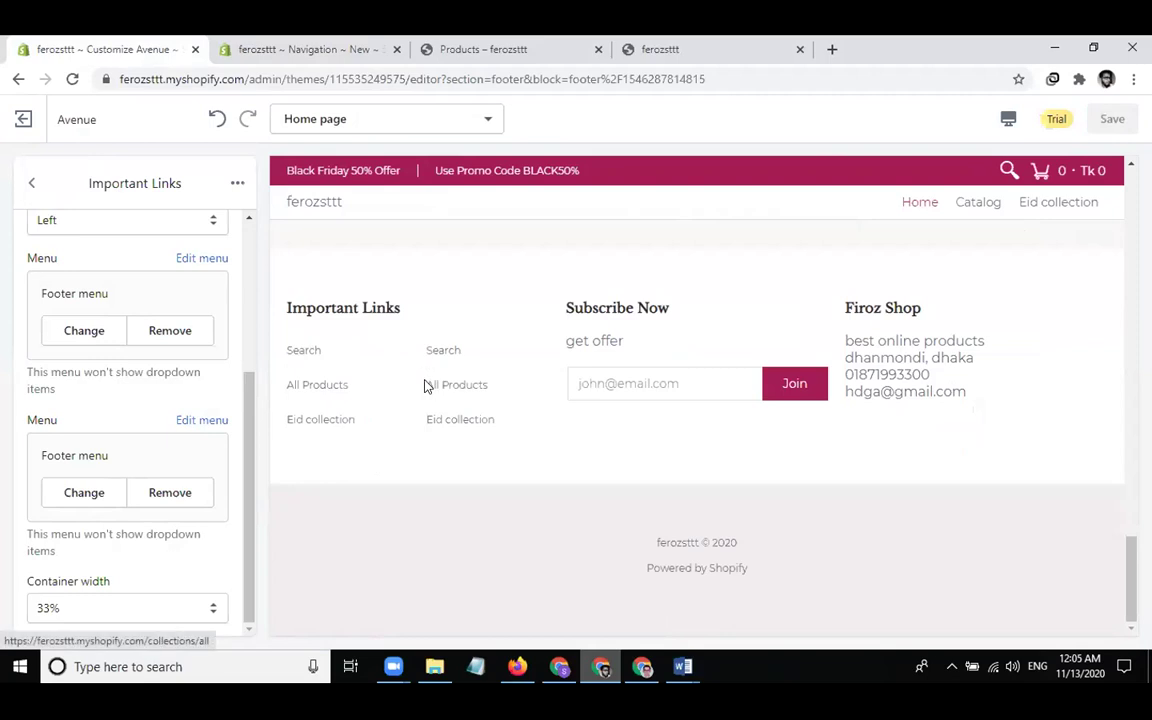
scroll(224, 287, up, 1)
scroll(224, 287, up, 3)
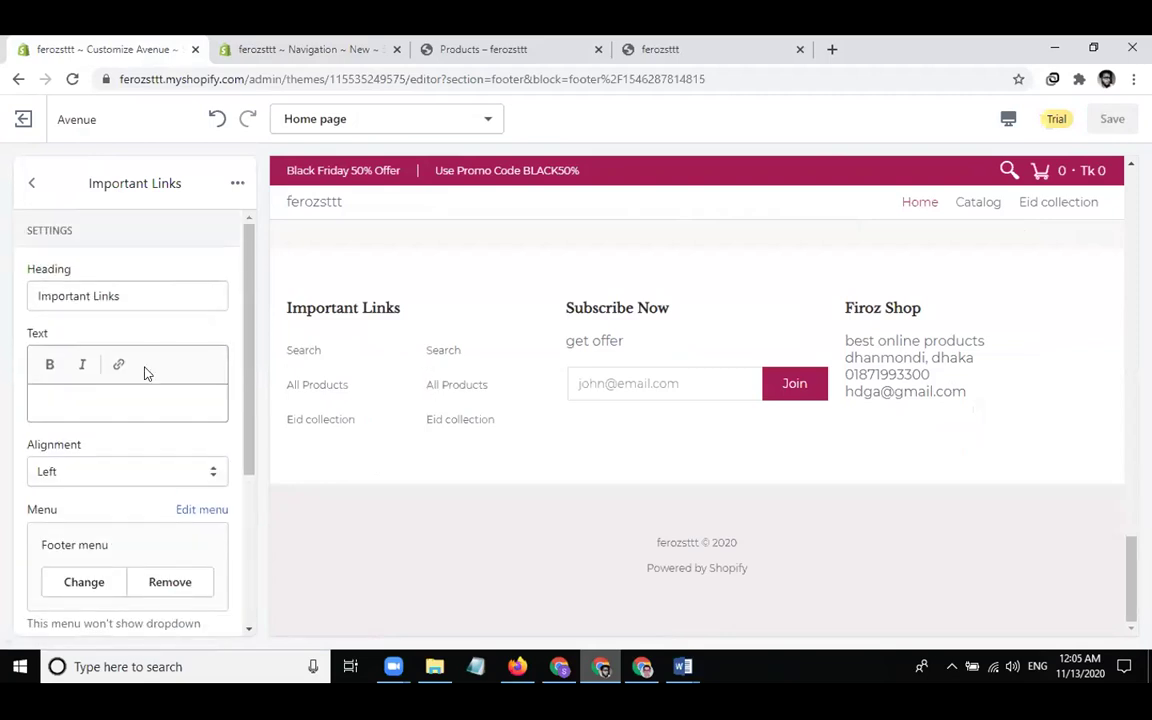
scroll(144, 372, down, 5)
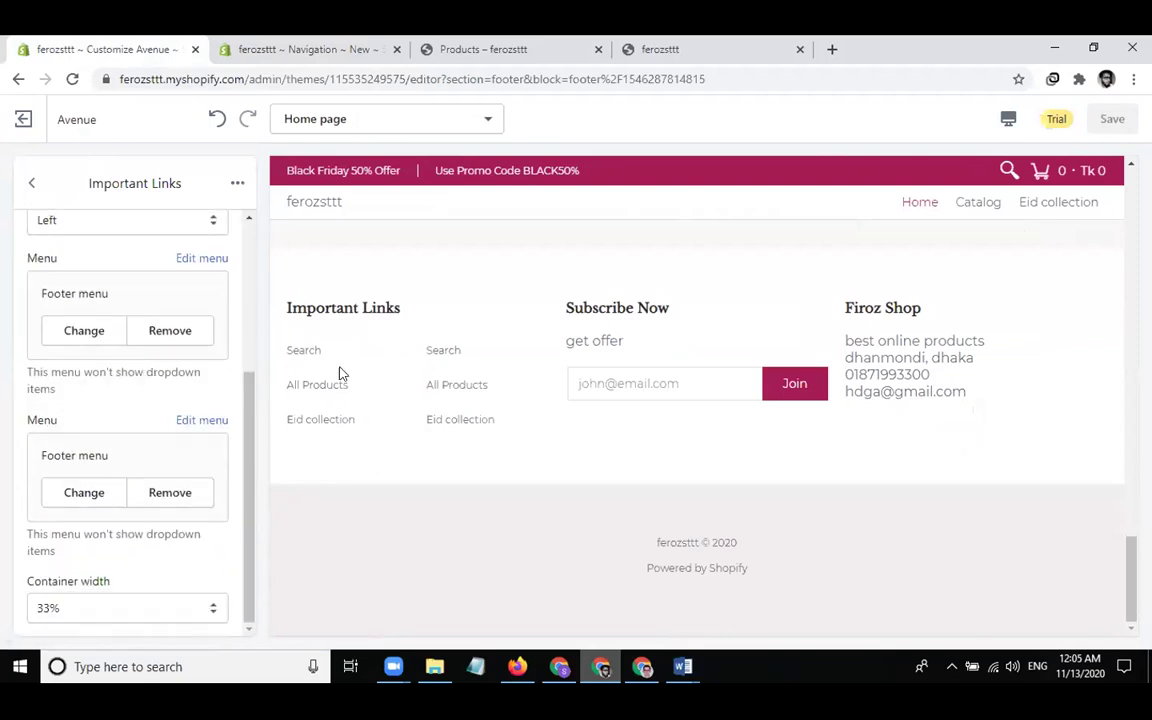
Delete the duplicate second menu from the Important Links footer block
double_click(38, 184)
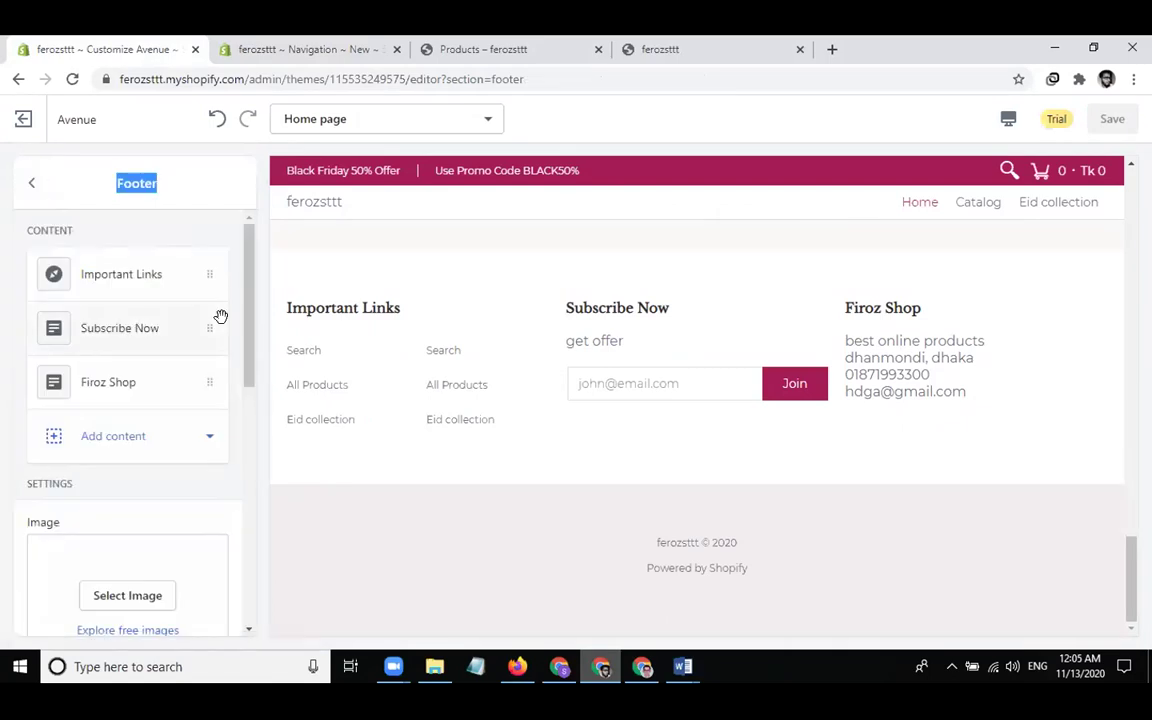
click(150, 278)
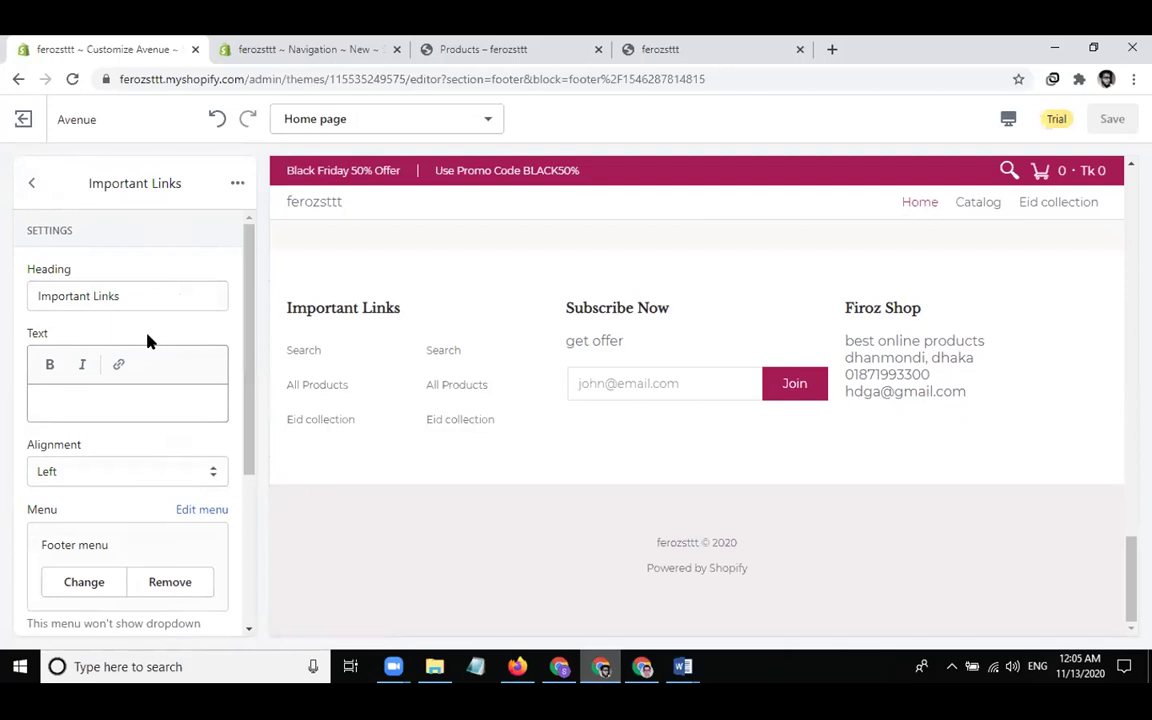
scroll(147, 340, down, 3)
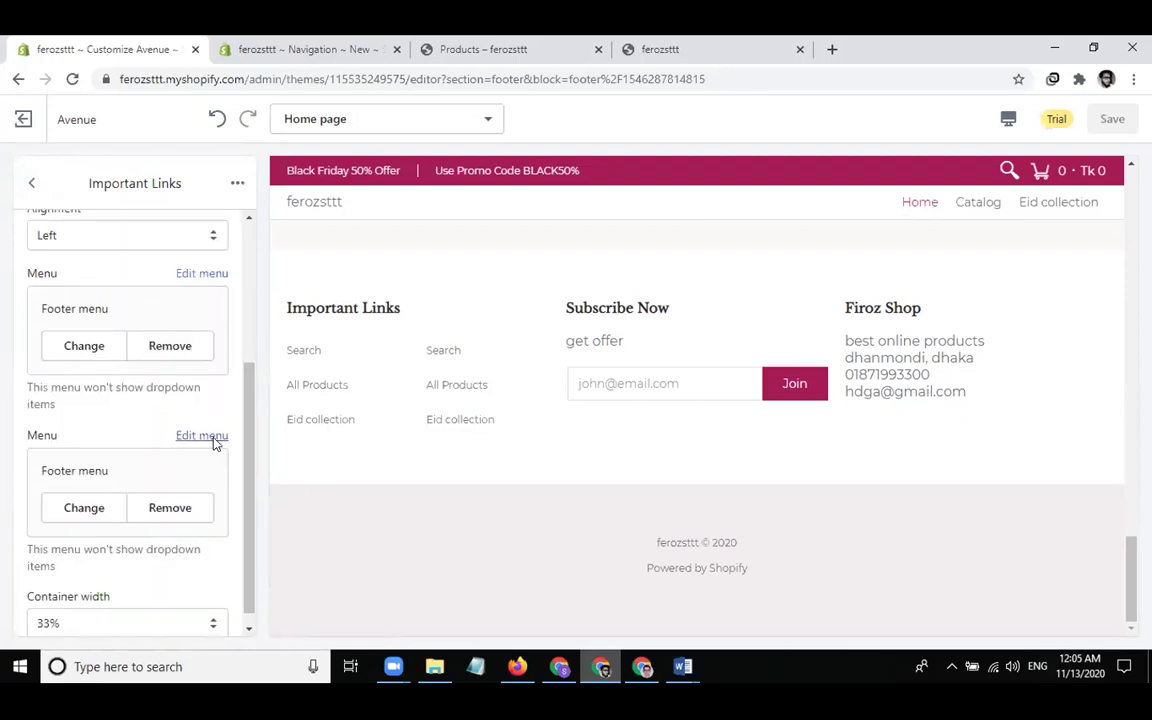
click(180, 506)
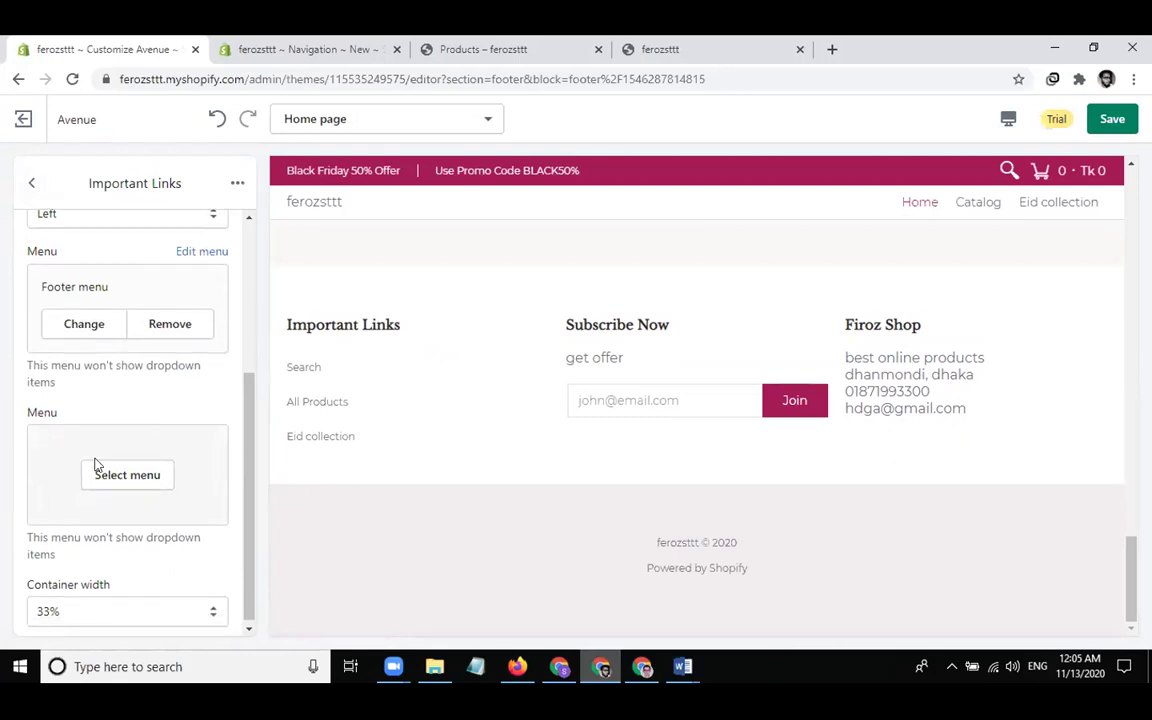
double_click(30, 186)
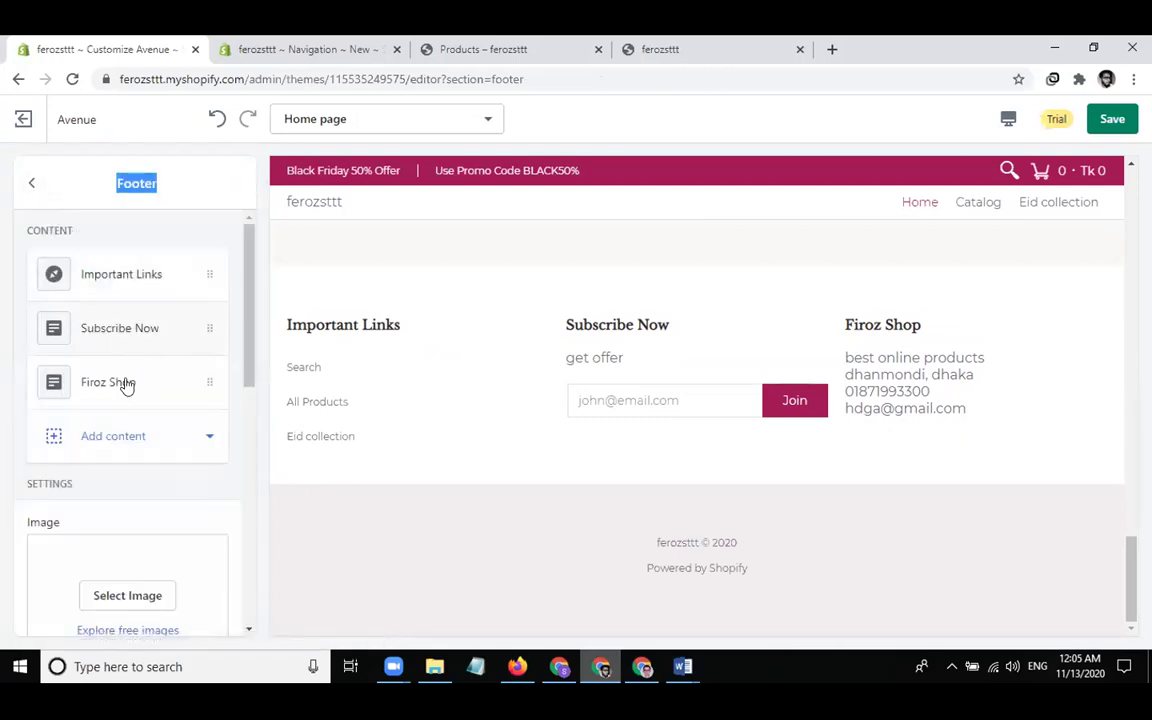
scroll(164, 540, down, 1)
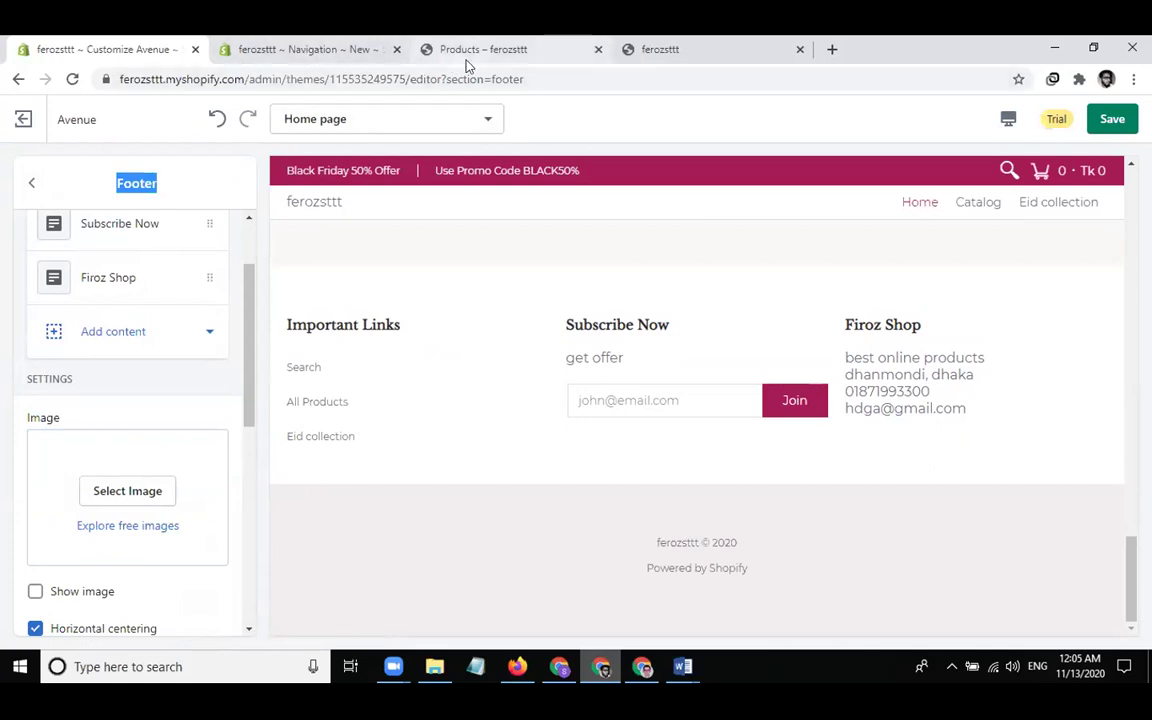
click(675, 52)
Go to themes.shopify.com and open the Avenue theme's page
click(266, 80)
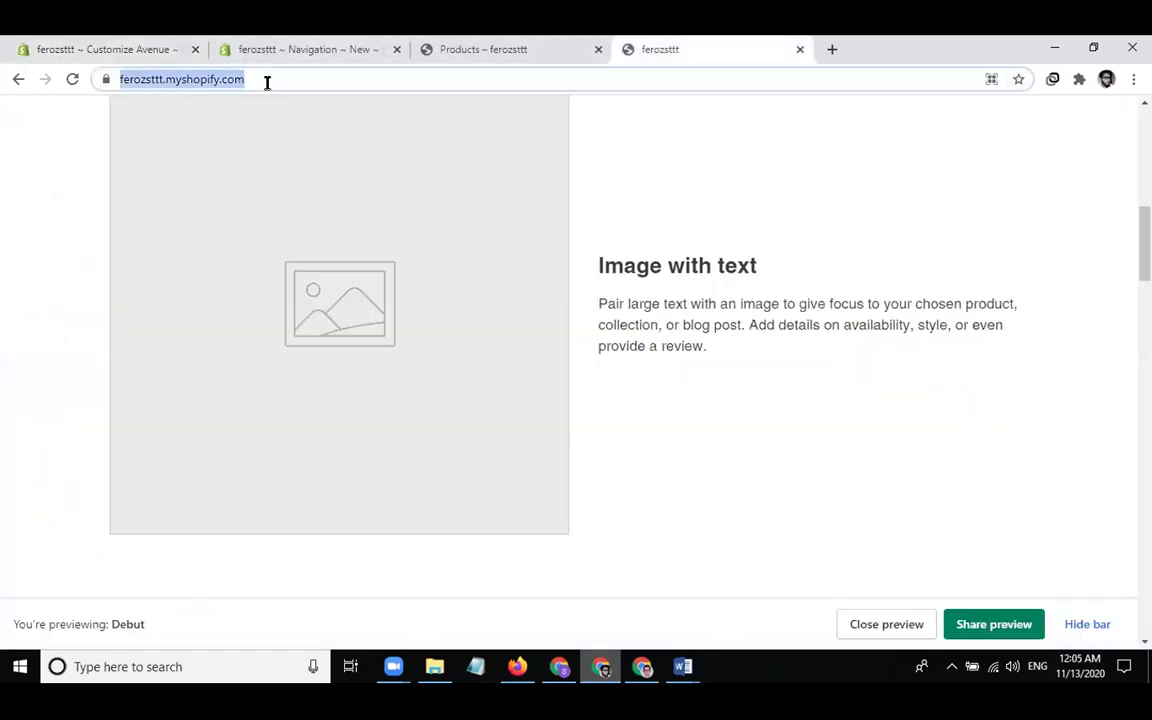
text(theme)
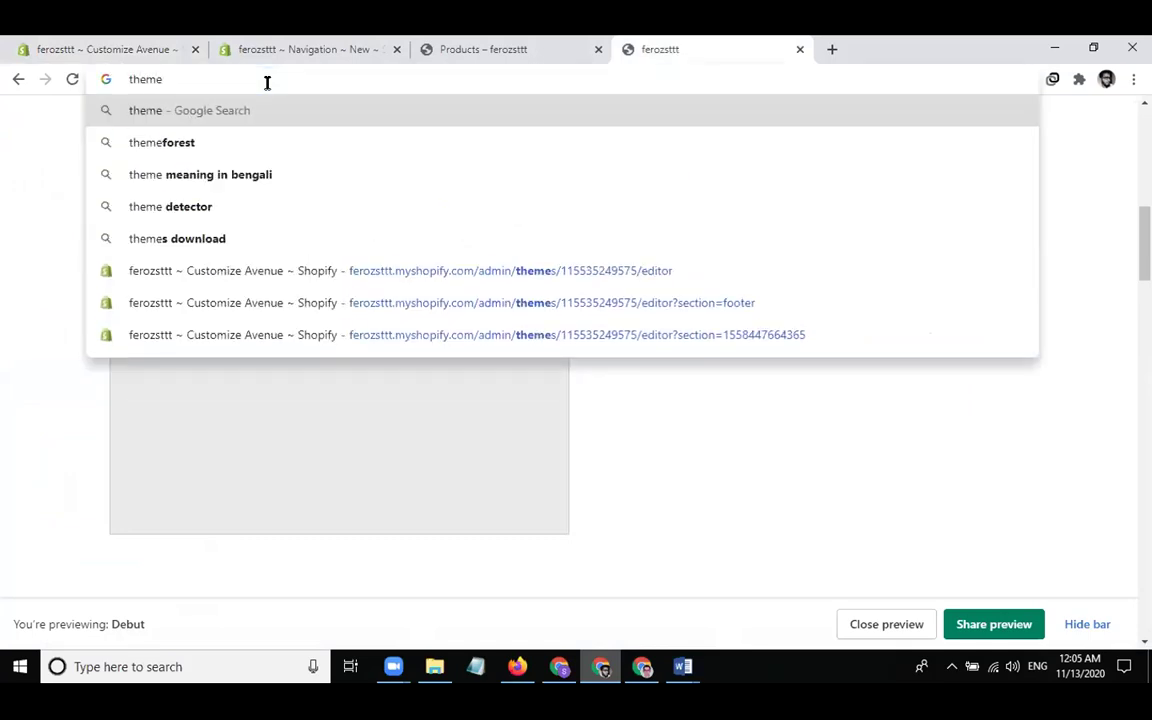
text(s.)
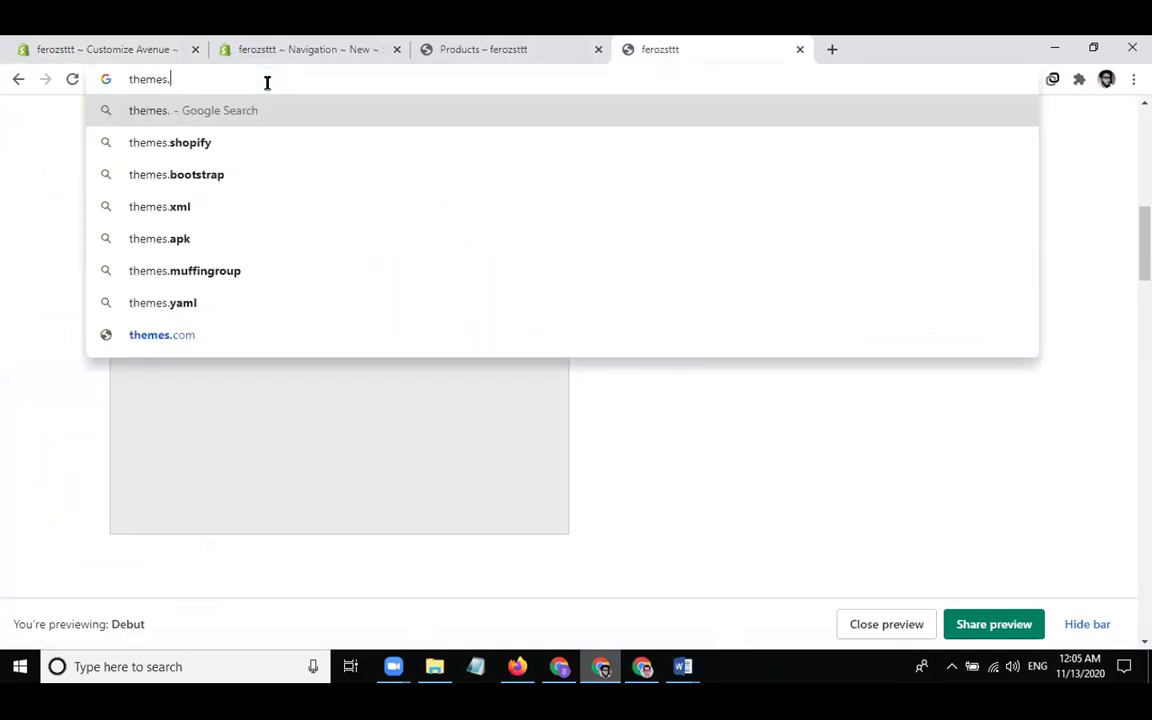
text(shopify.com)
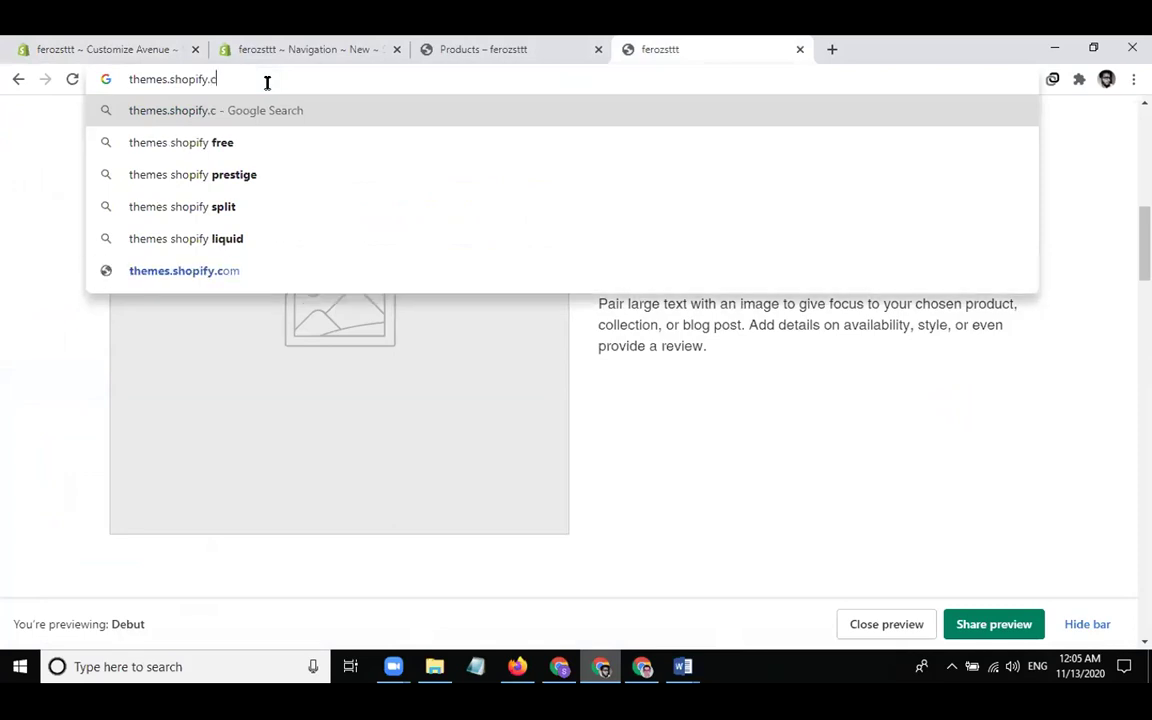
key(Return)
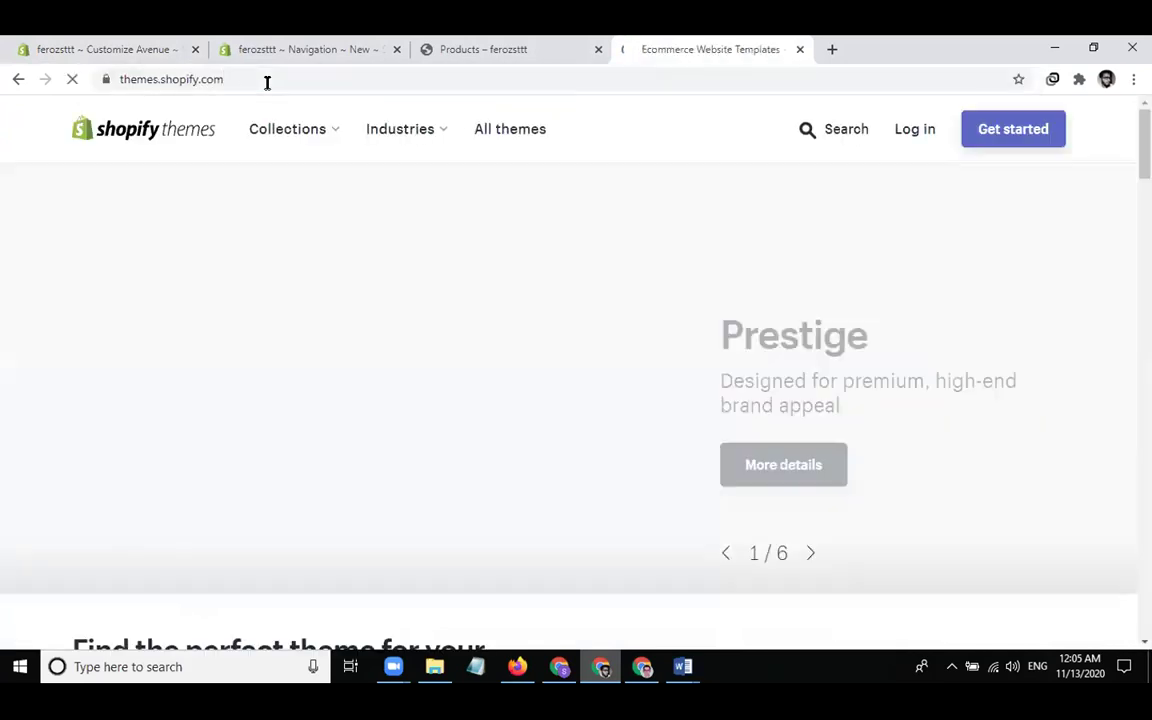
scroll(648, 393, down, 5)
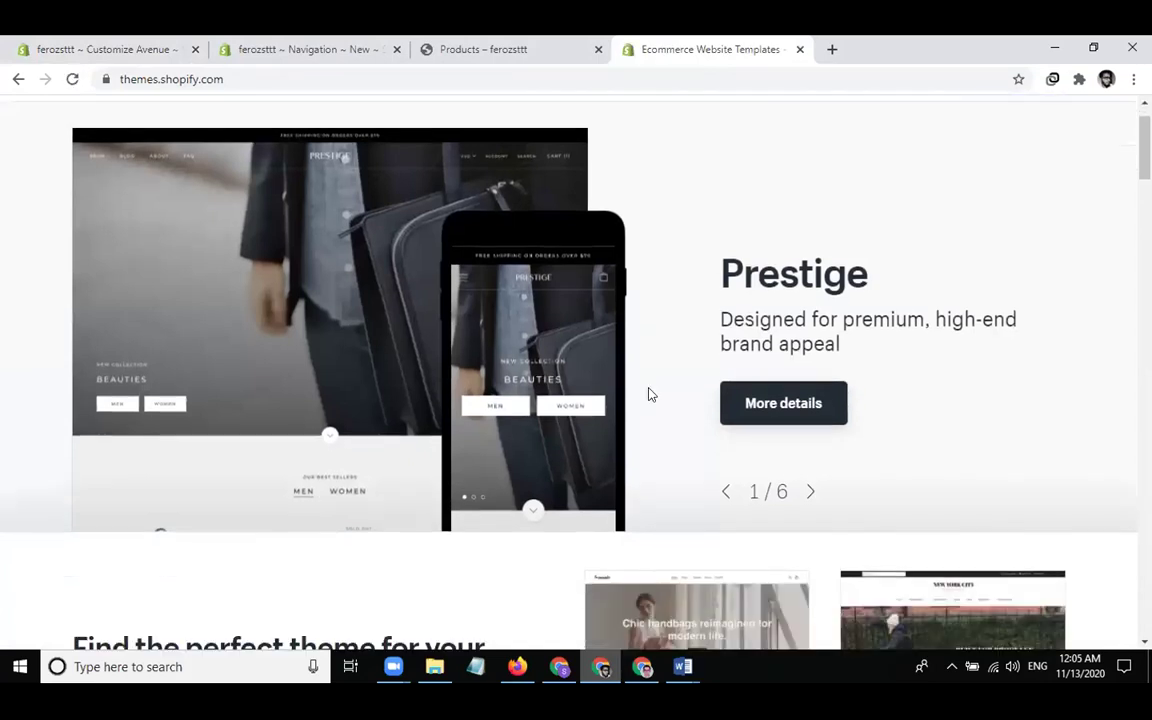
scroll(648, 393, down, 4)
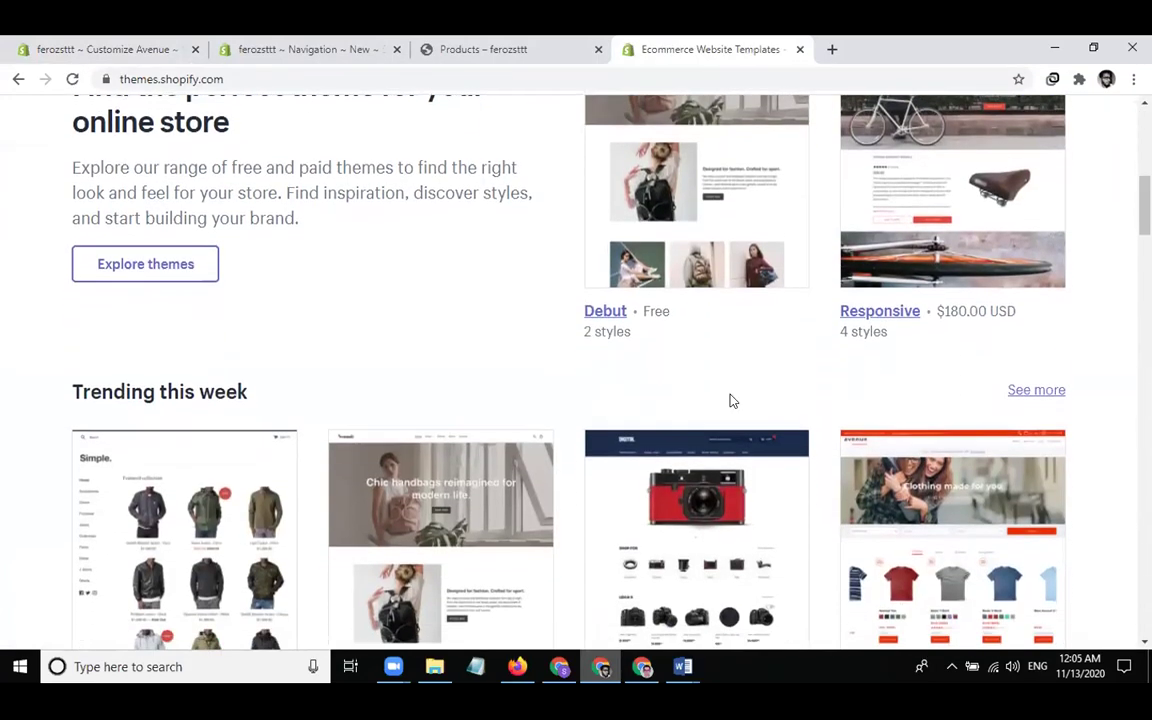
scroll(730, 401, down, 1)
scroll(767, 411, down, 3)
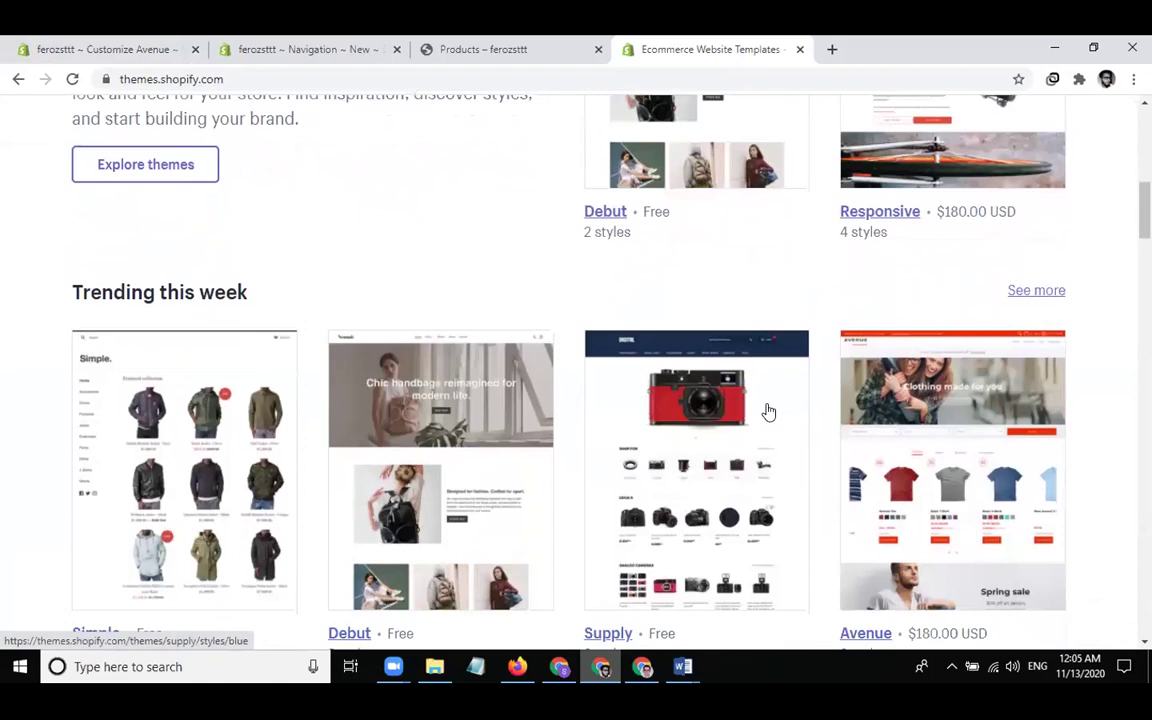
scroll(805, 438, down, 2)
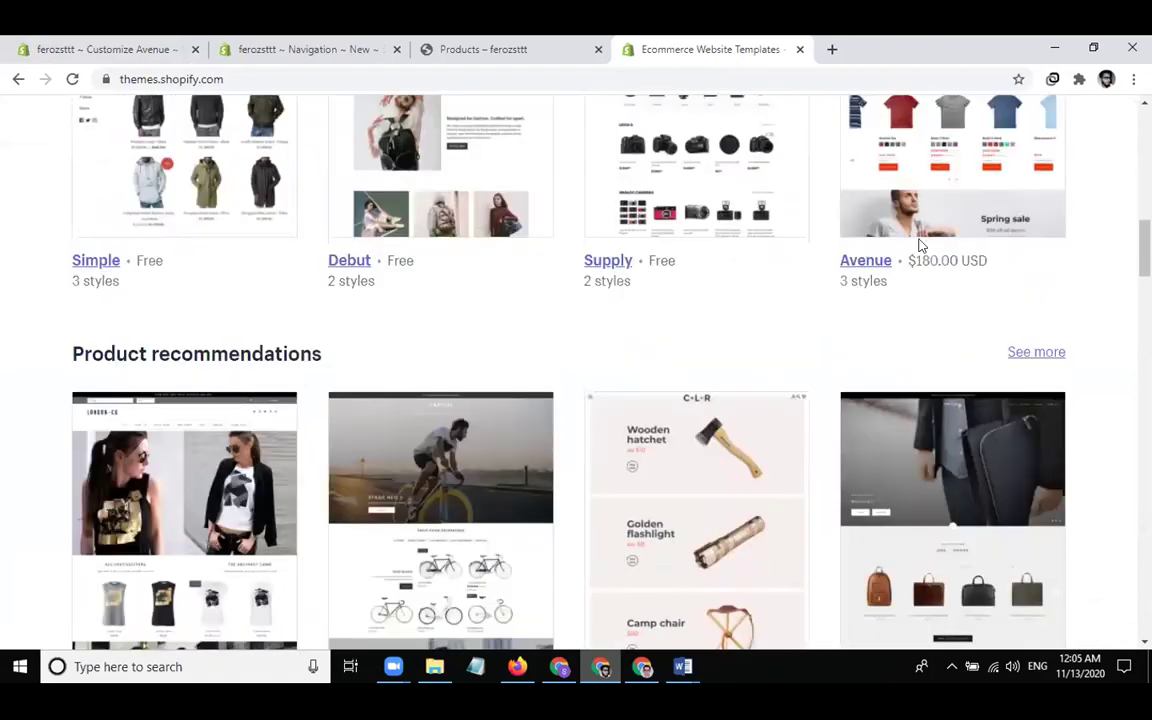
click(858, 264)
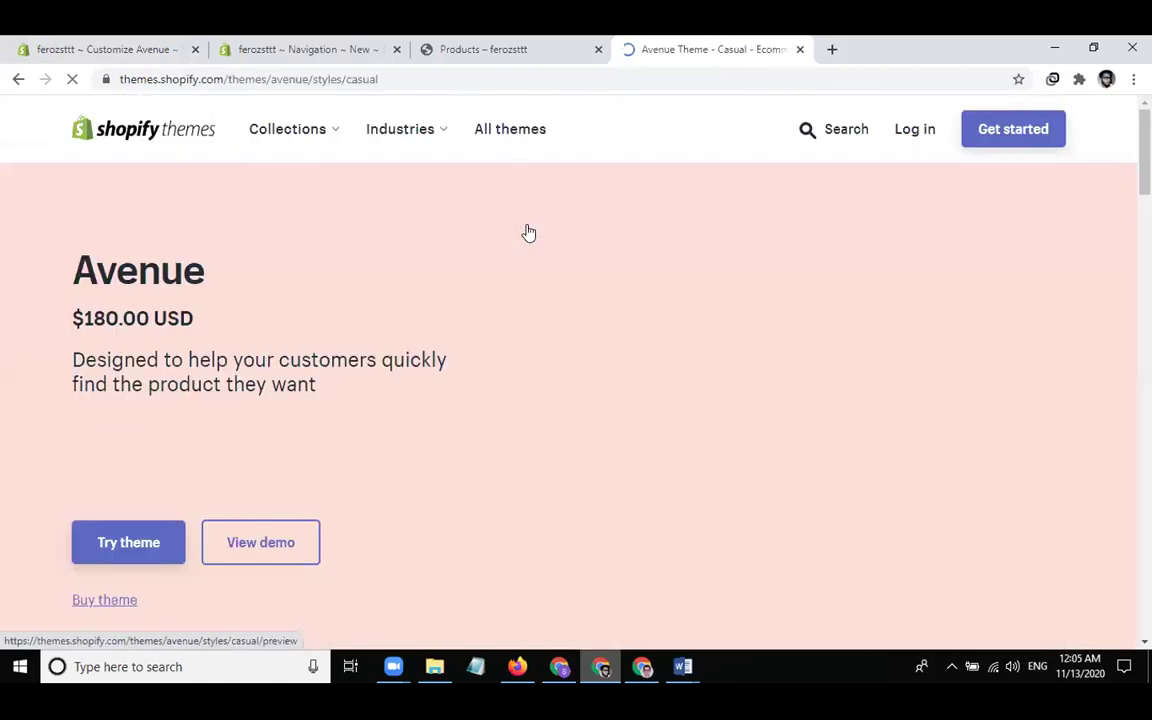
Open the first example store listed under 'Stores using Avenue'
scroll(440, 340, down, 6)
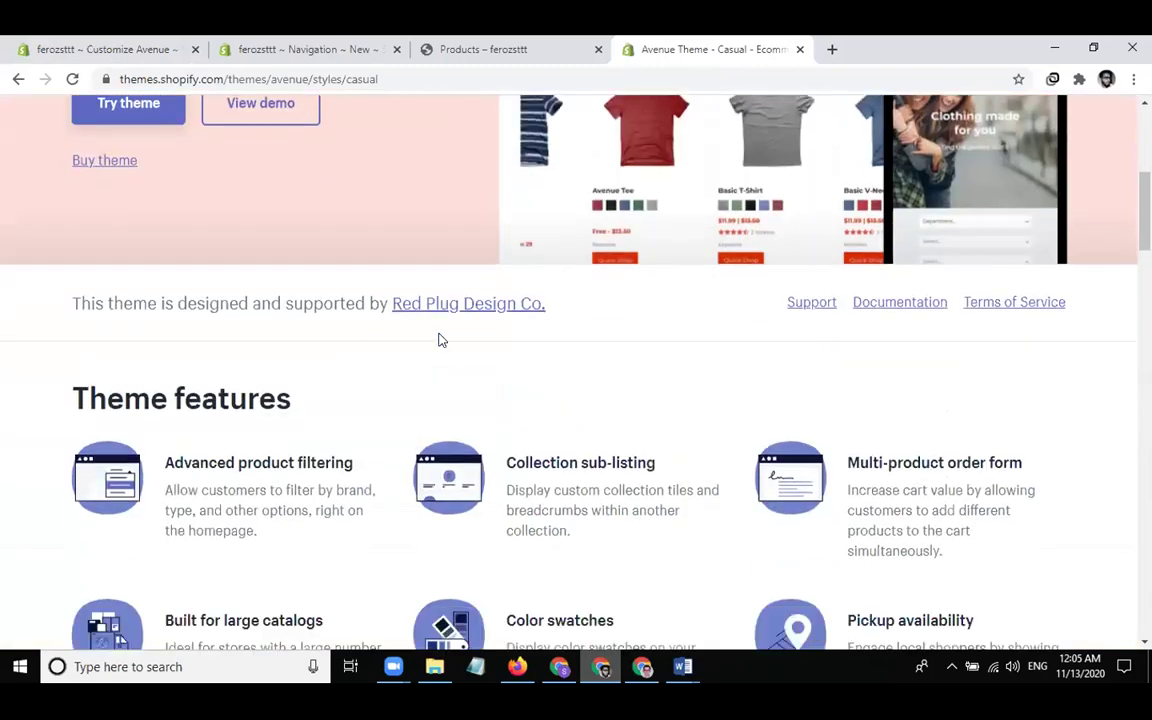
scroll(438, 340, down, 3)
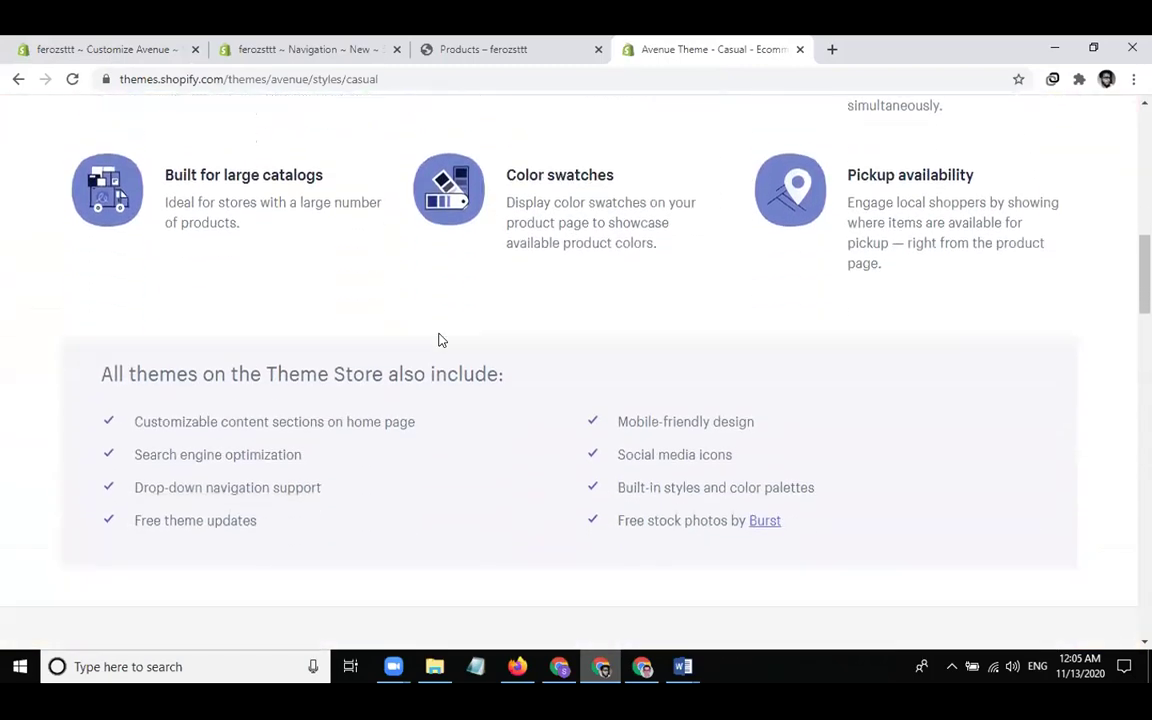
scroll(438, 340, down, 2)
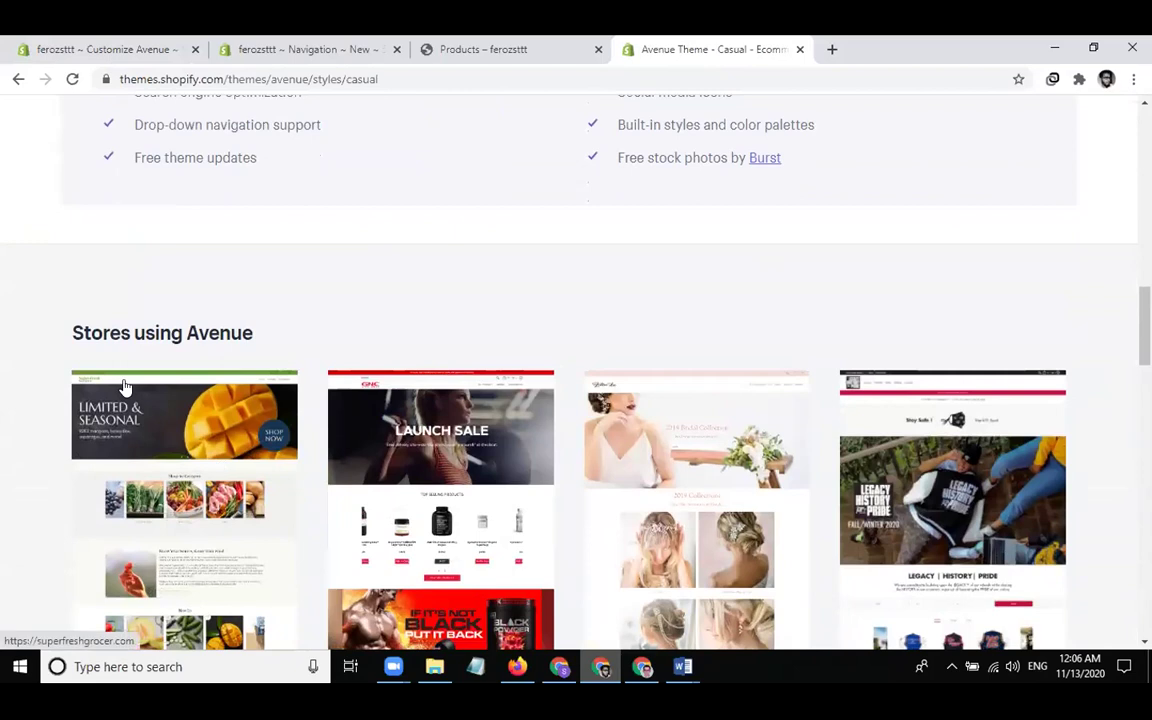
scroll(154, 334, down, 2)
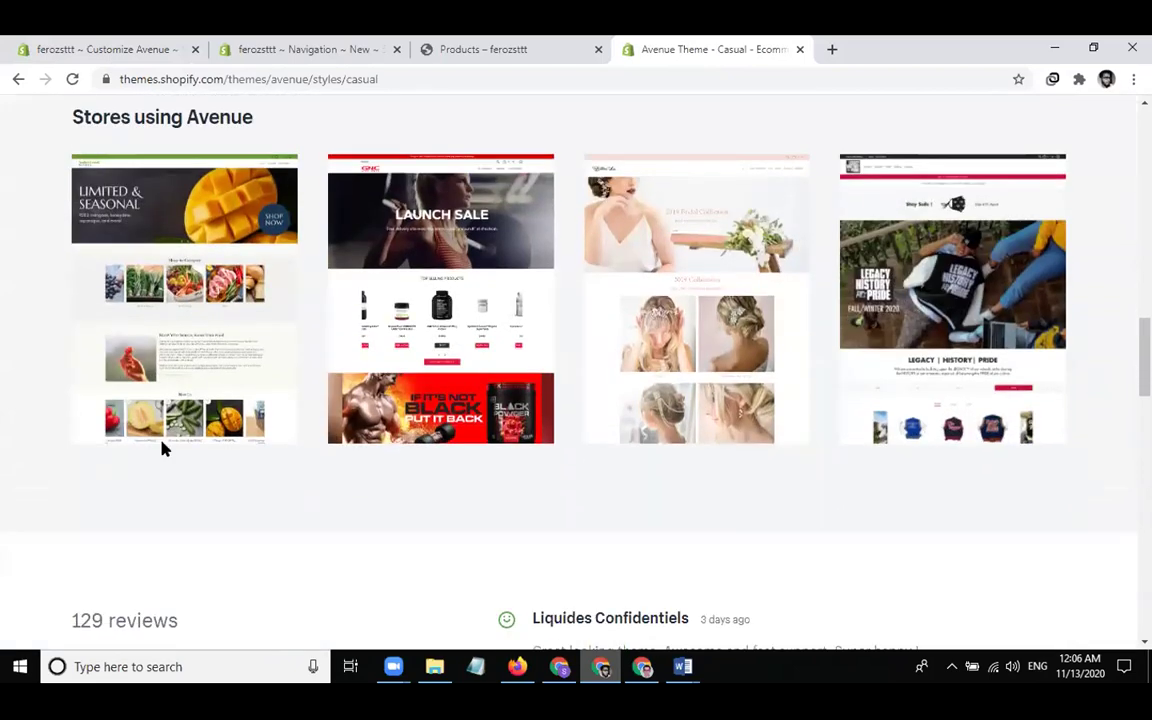
click(213, 366)
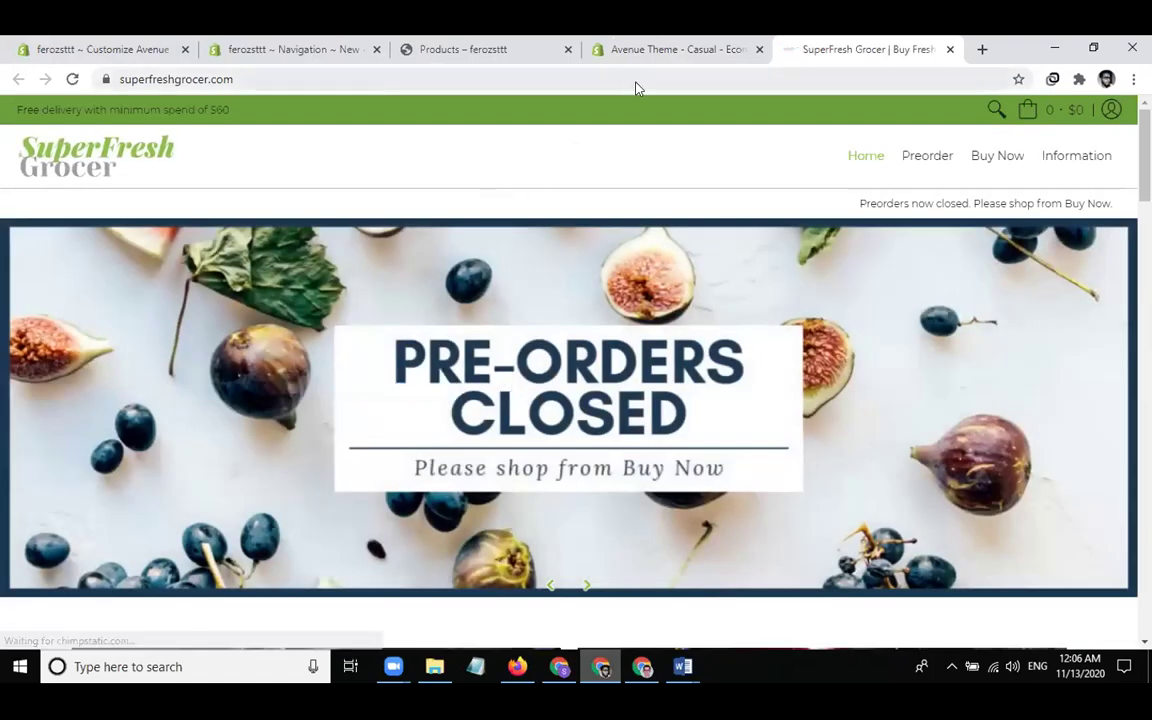
Browse the SuperFresh Grocer homepage down to its footer, then go back to the Avenue theme page
scroll(545, 247, down, 10)
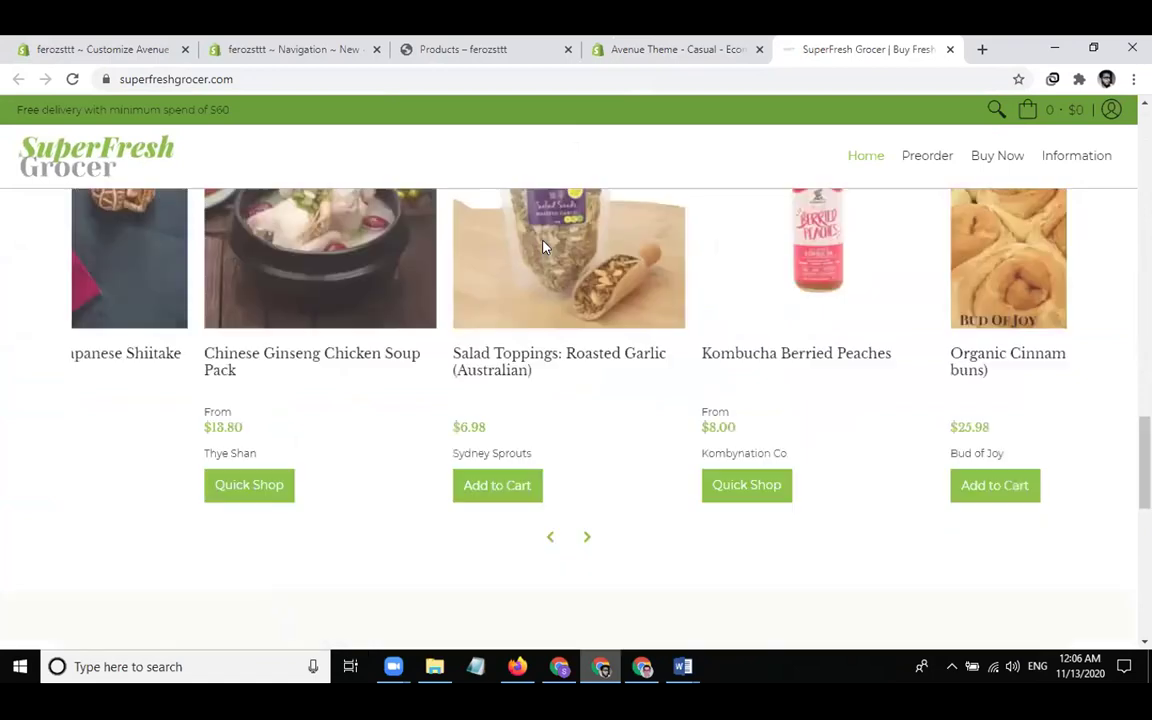
scroll(545, 247, down, 10)
click(500, 80)
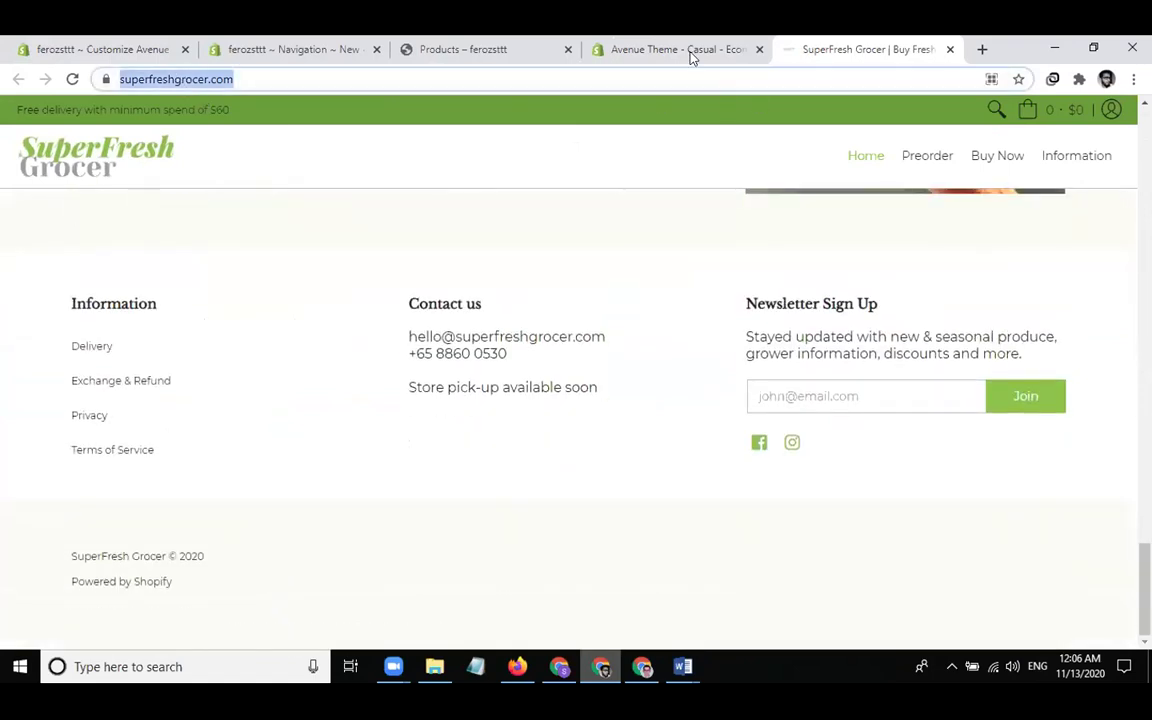
click(683, 52)
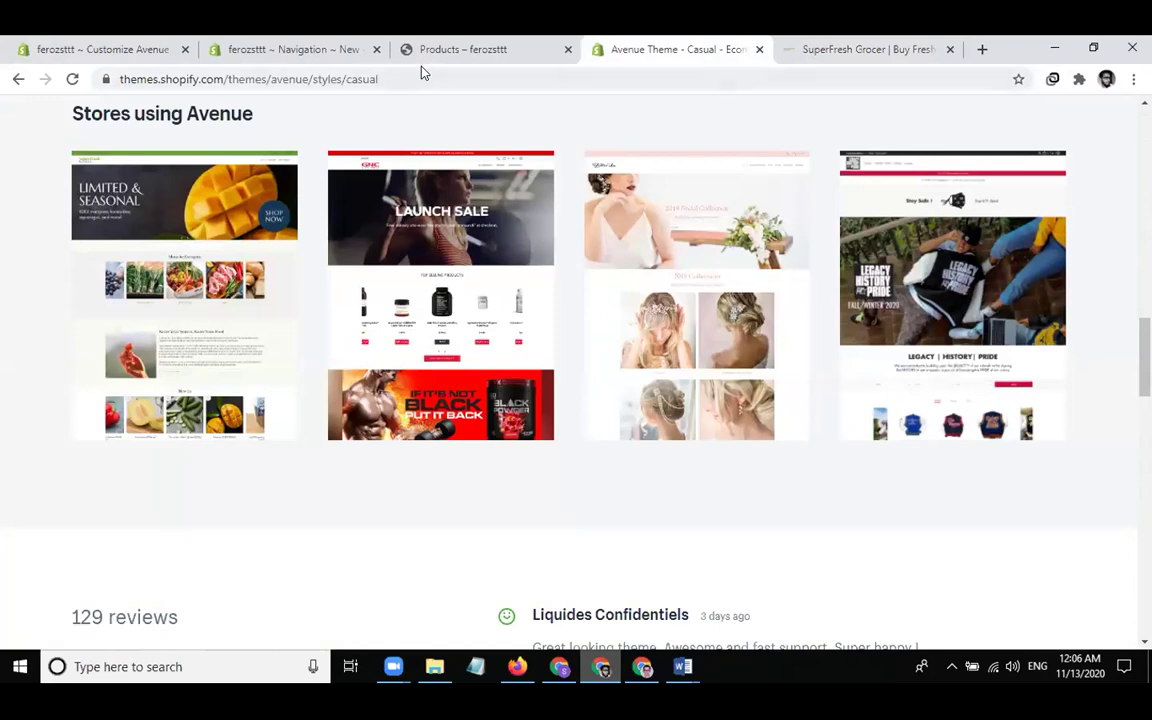
Add a Blog posts section to the Avenue home page
click(158, 52)
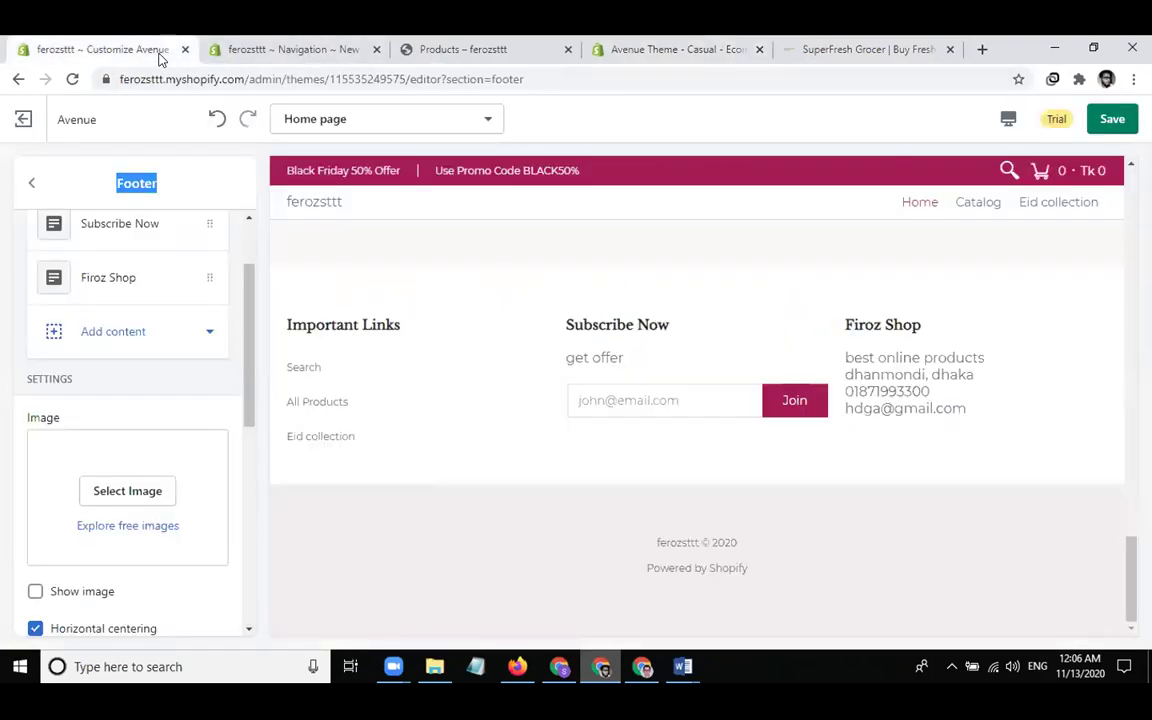
scroll(129, 450, up, 2)
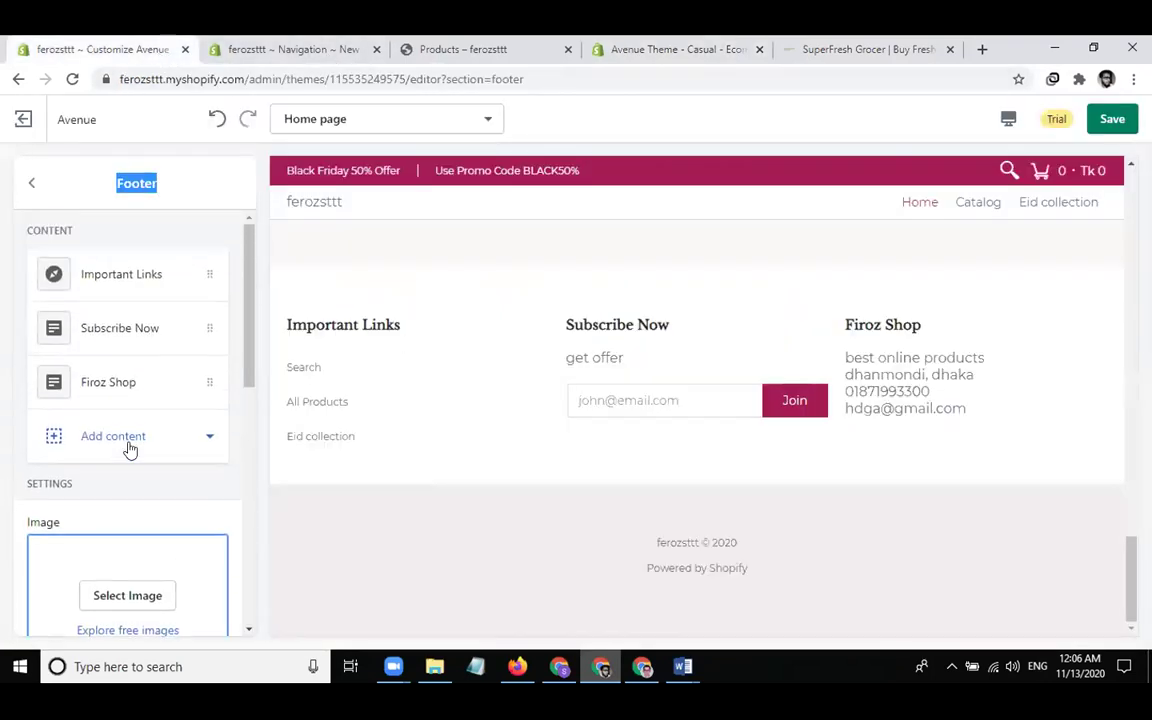
scroll(30, 200, down, 2)
click(31, 183)
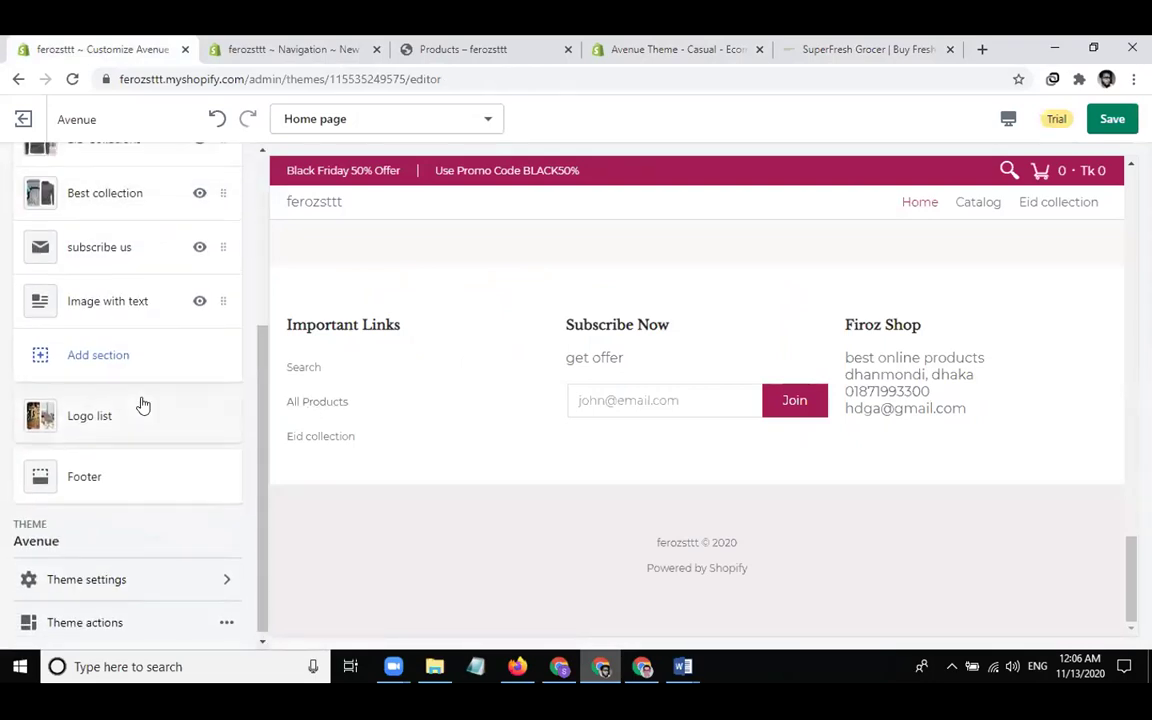
scroll(143, 404, up, 3)
scroll(141, 404, down, 3)
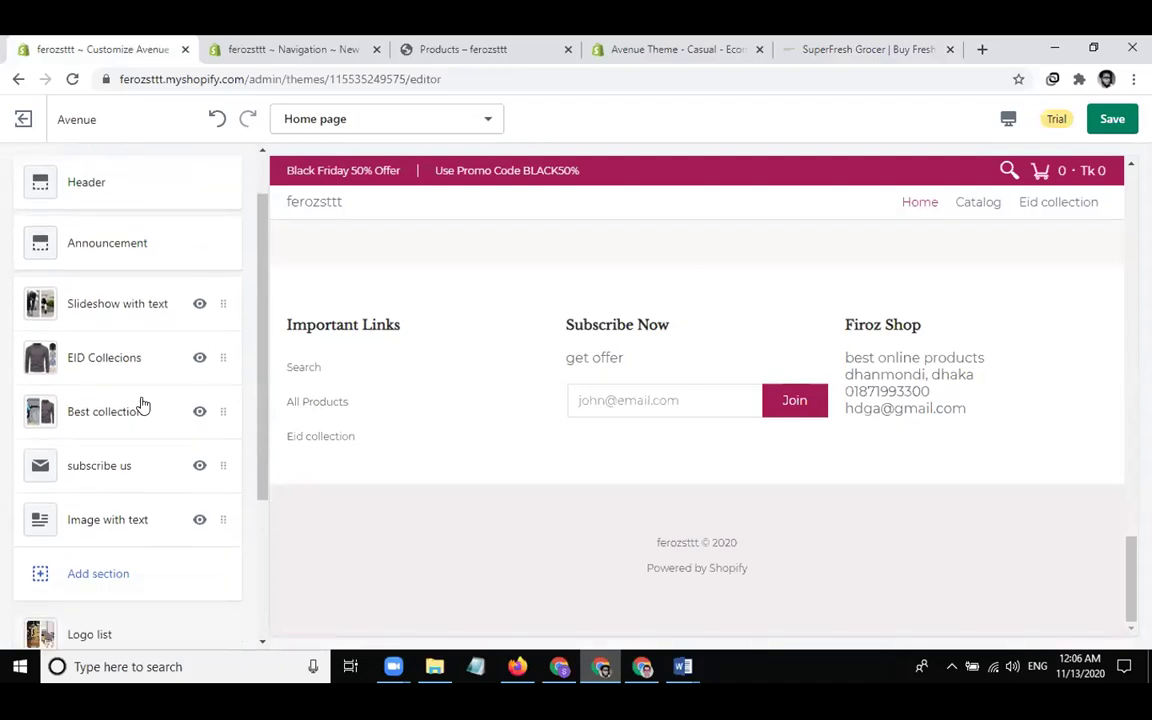
click(104, 445)
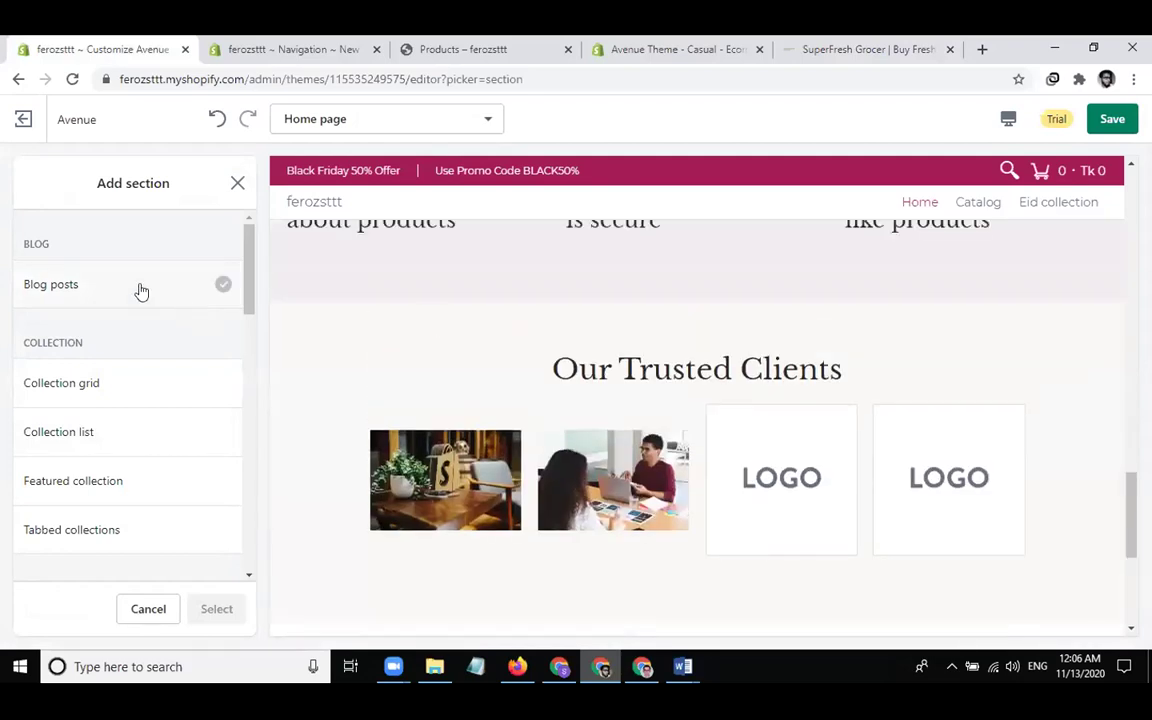
click(141, 291)
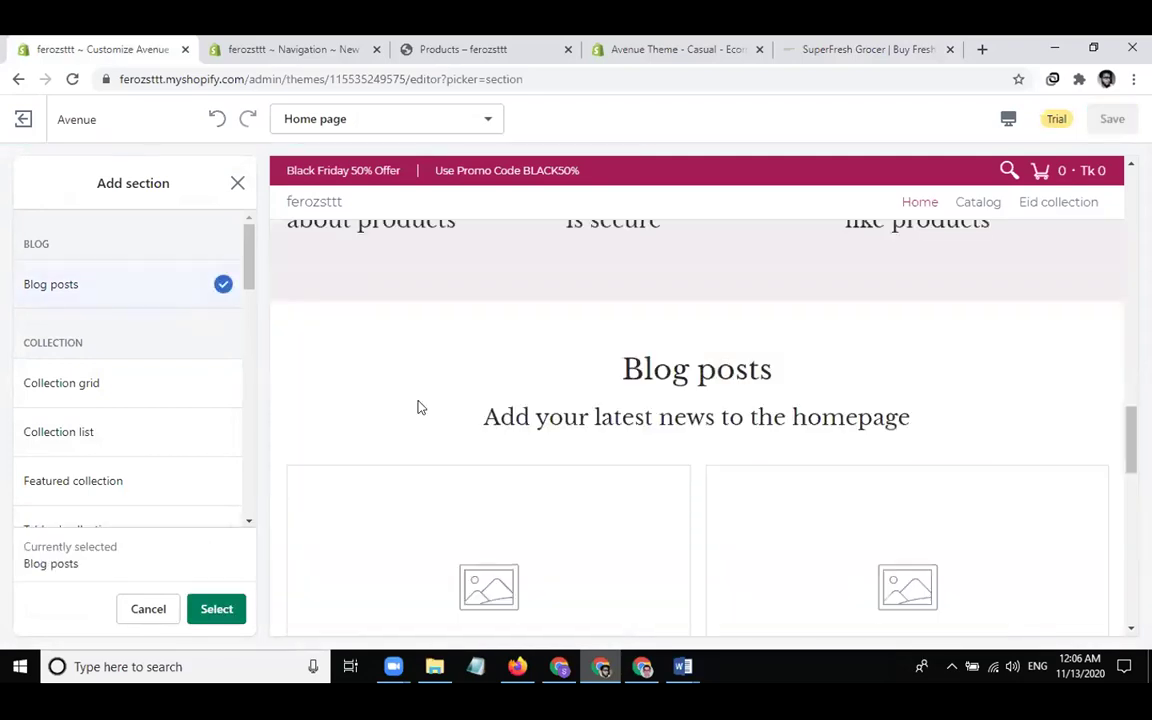
scroll(420, 407, down, 3)
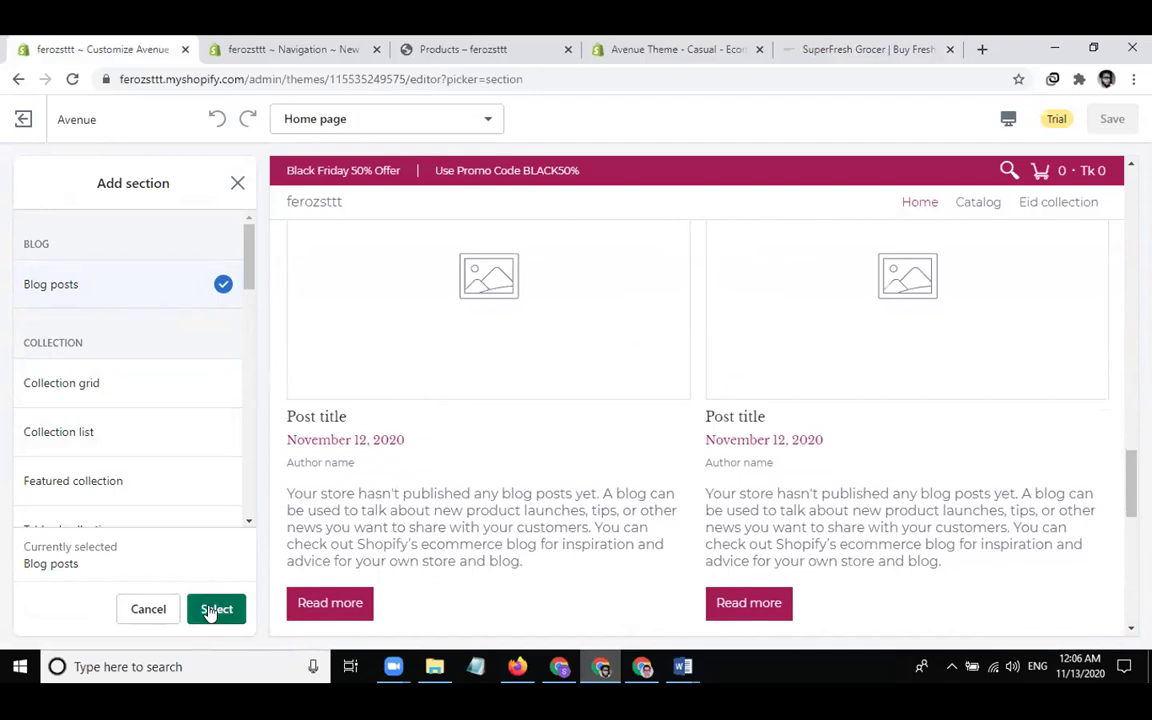
click(212, 610)
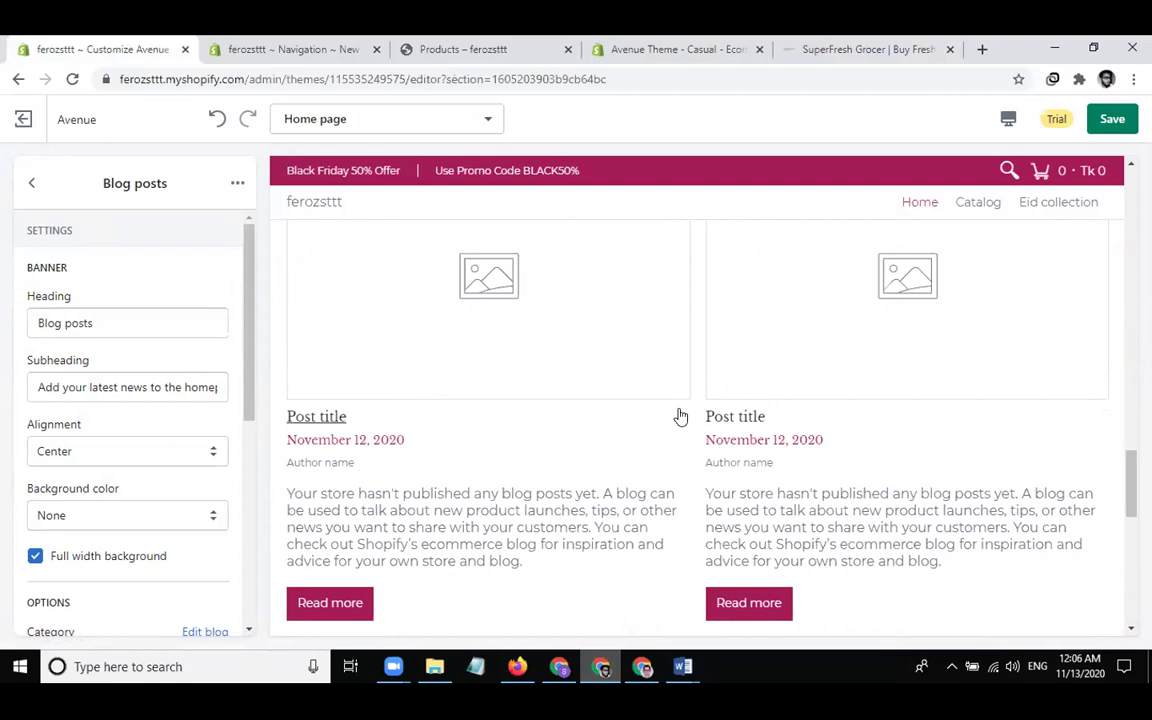
Clear the Blog posts section's subheading and switch back to the SuperFresh Grocer store
scroll(679, 414, up, 1)
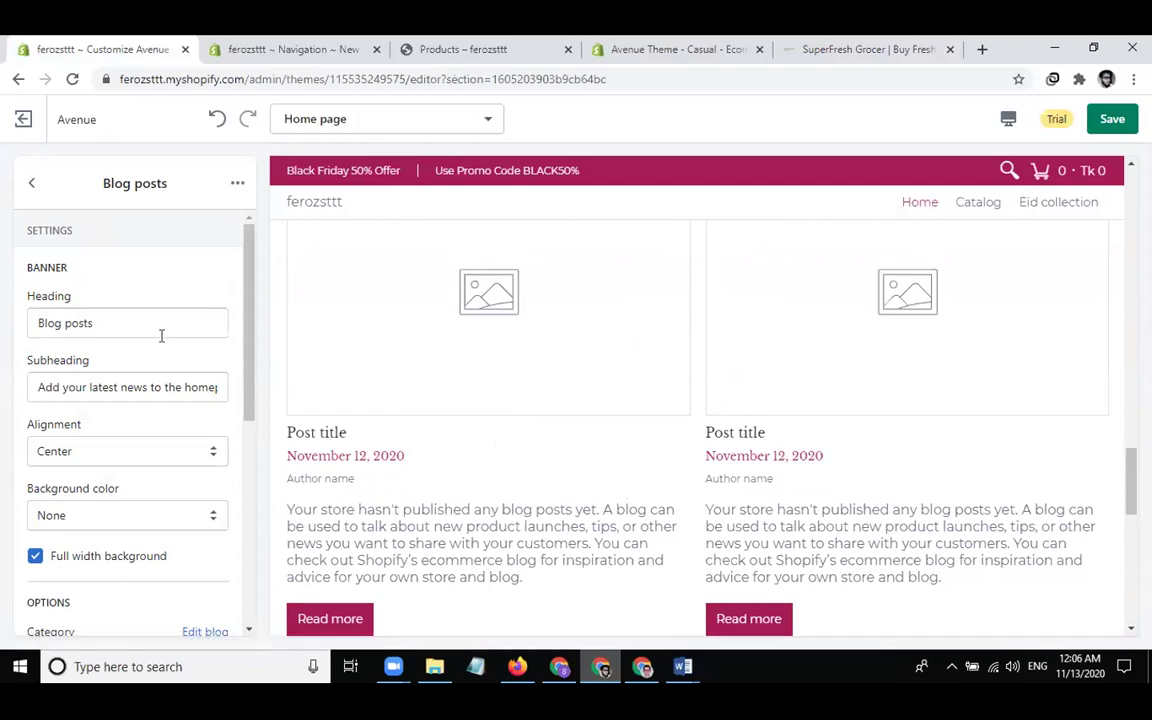
scroll(398, 357, up, 3)
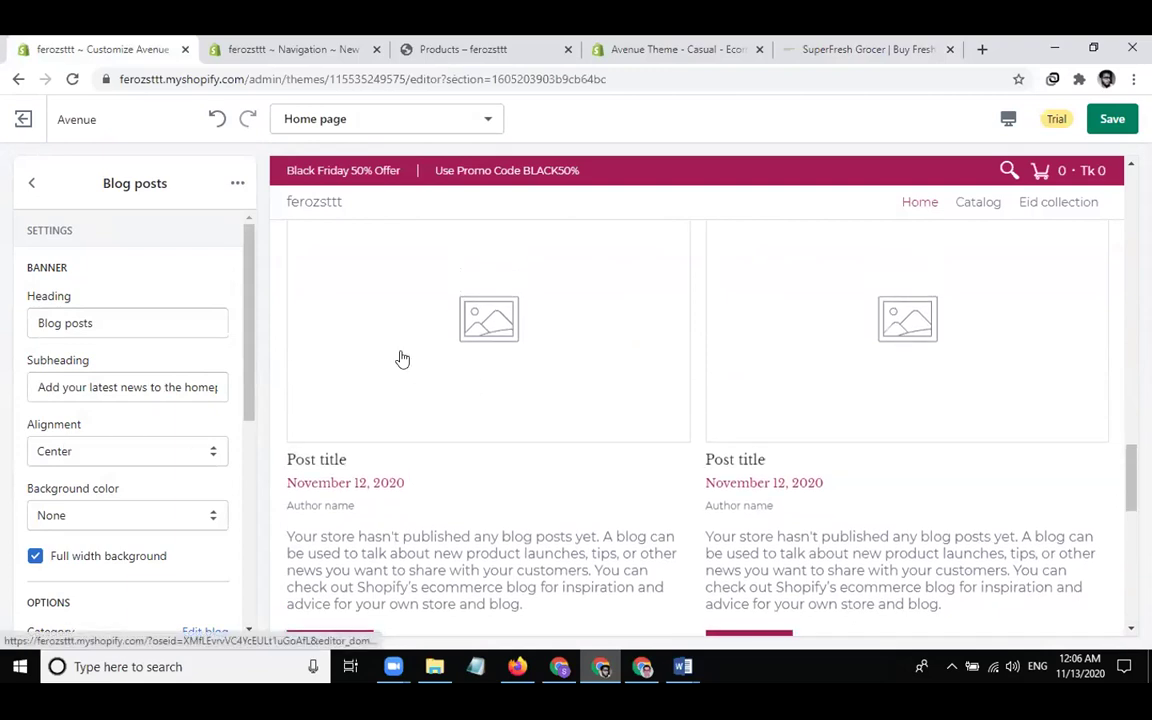
click(124, 322)
click(116, 388)
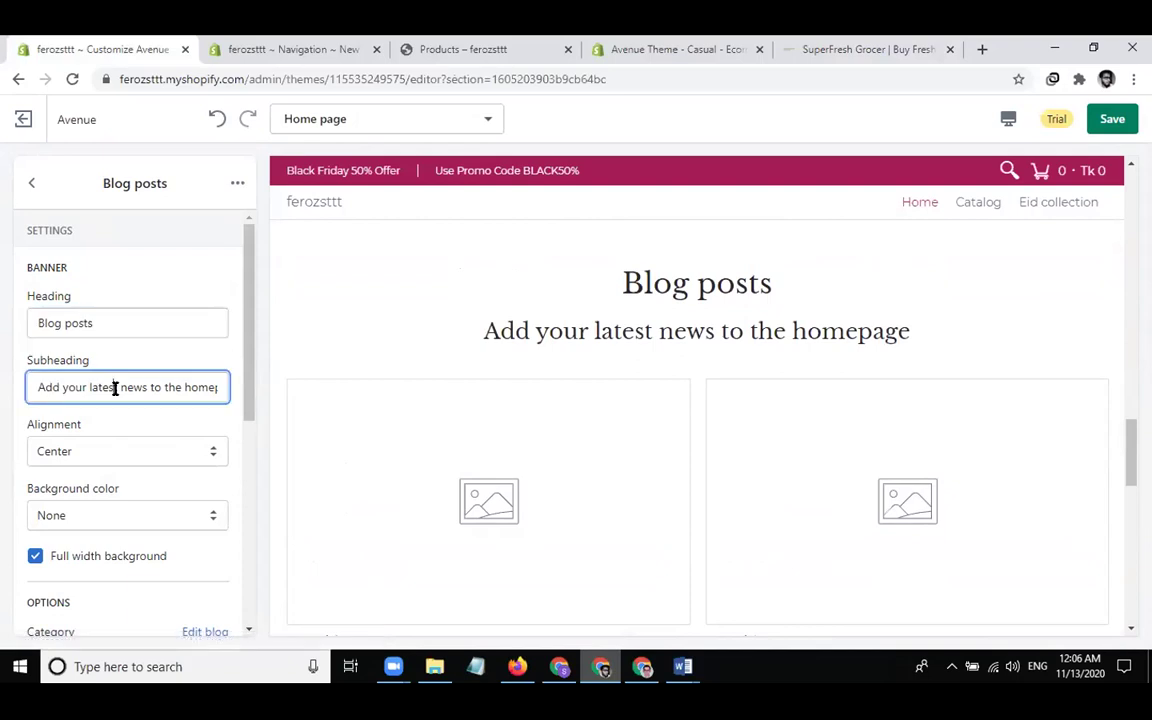
key(ctrl+a)
key(BackSpace)
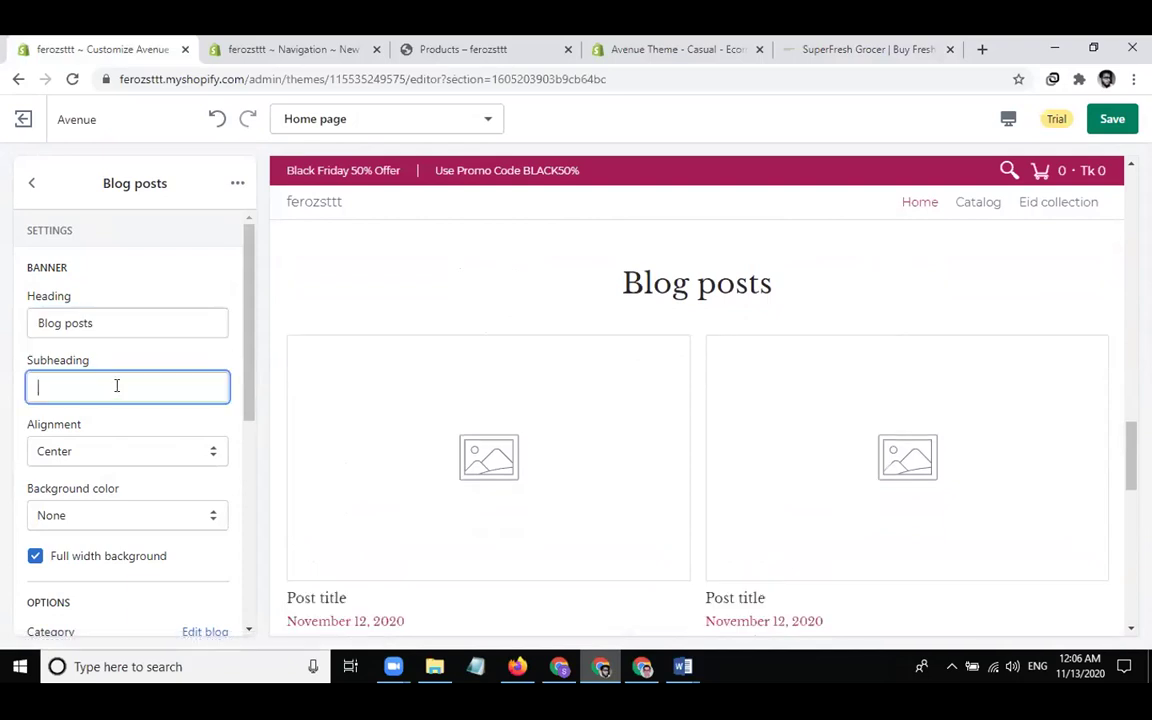
click(887, 51)
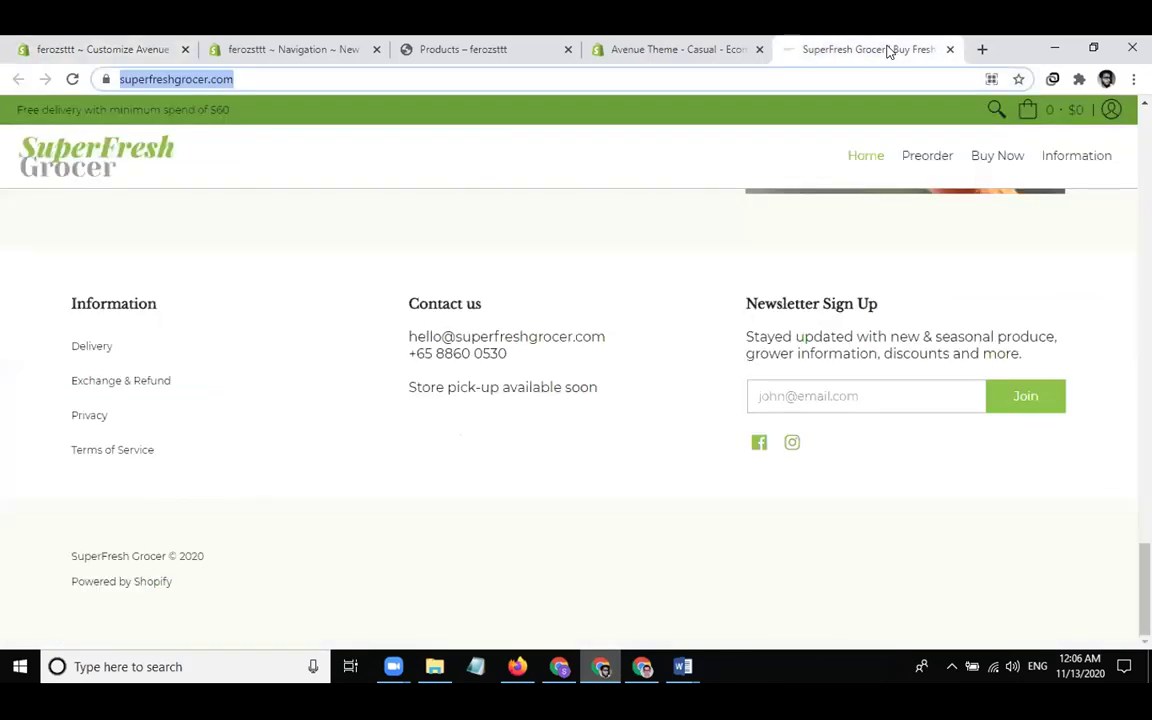
Scroll SuperFresh Grocer's homepage back to the top and return to the Avenue theme page
scroll(520, 322, up, 10)
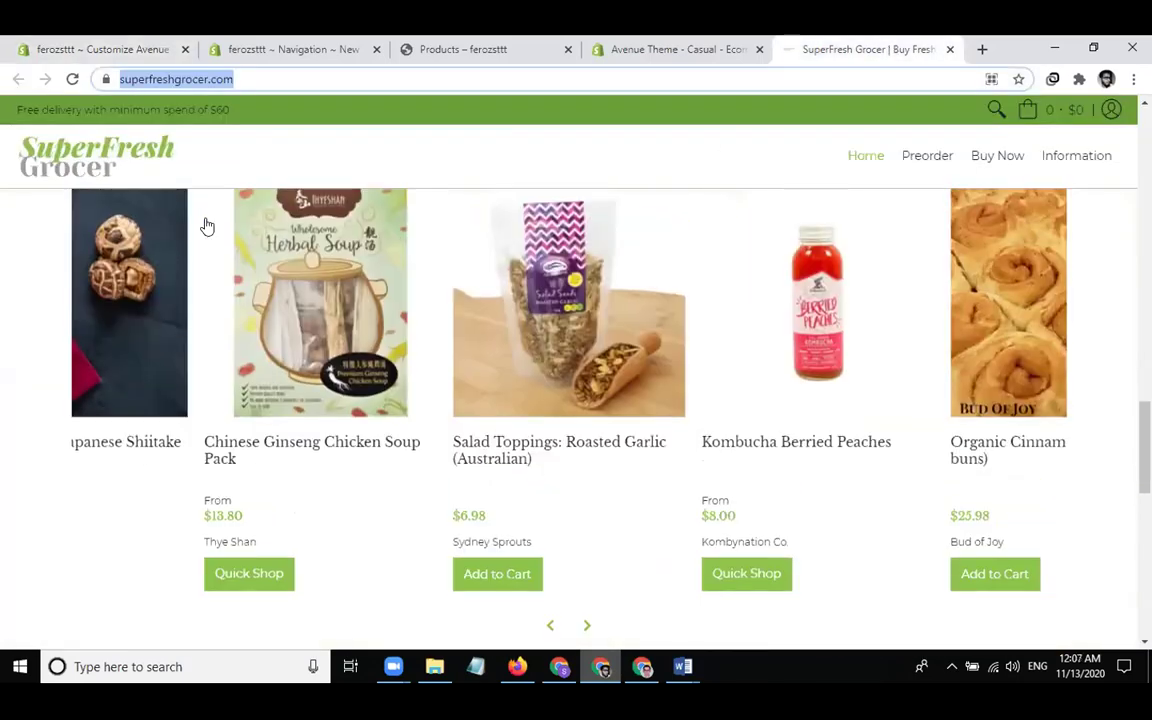
scroll(279, 290, up, 5)
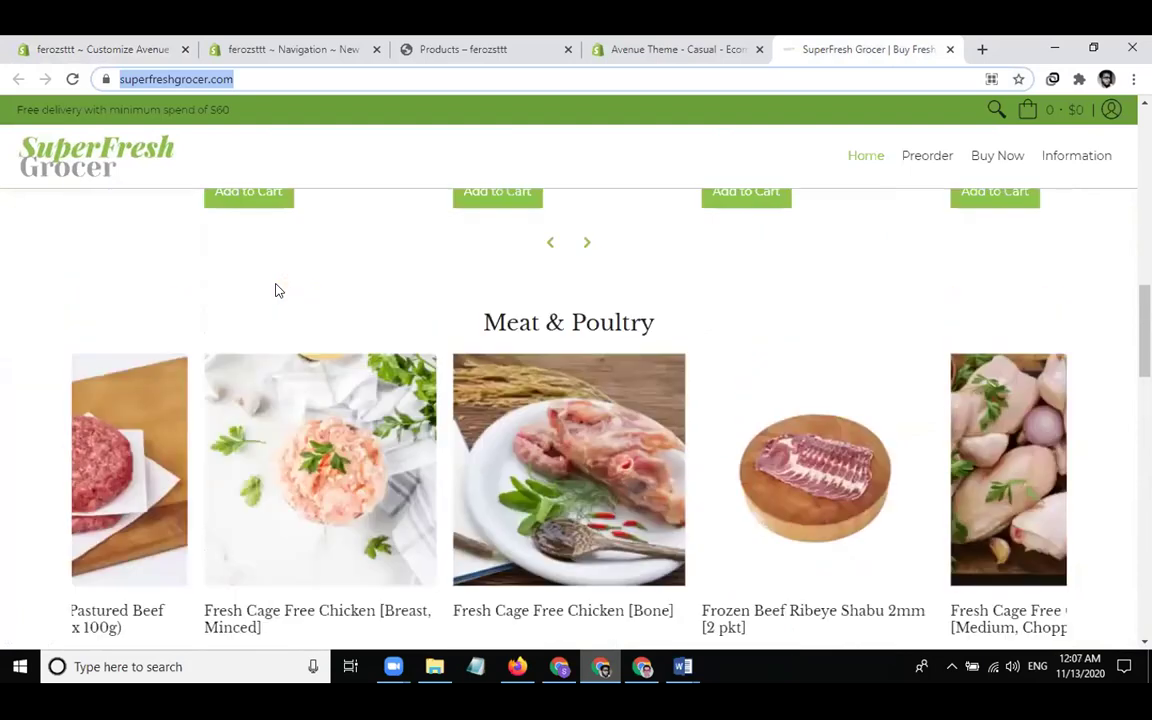
scroll(279, 290, up, 10)
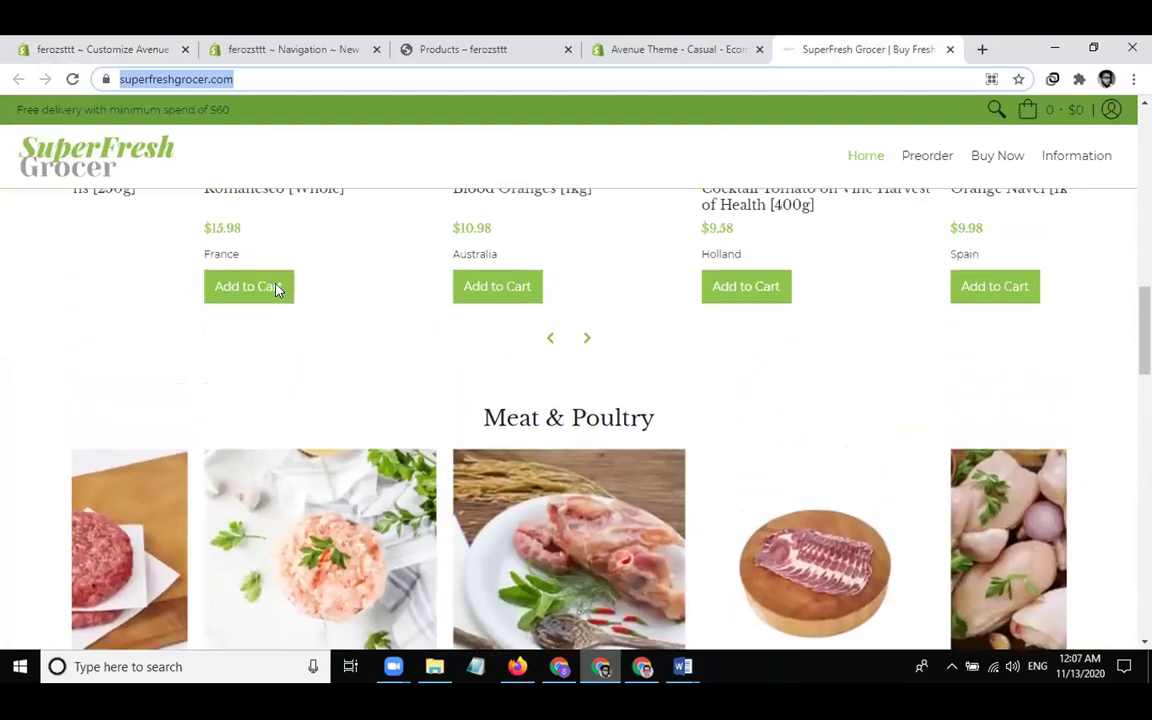
scroll(284, 332, up, 5)
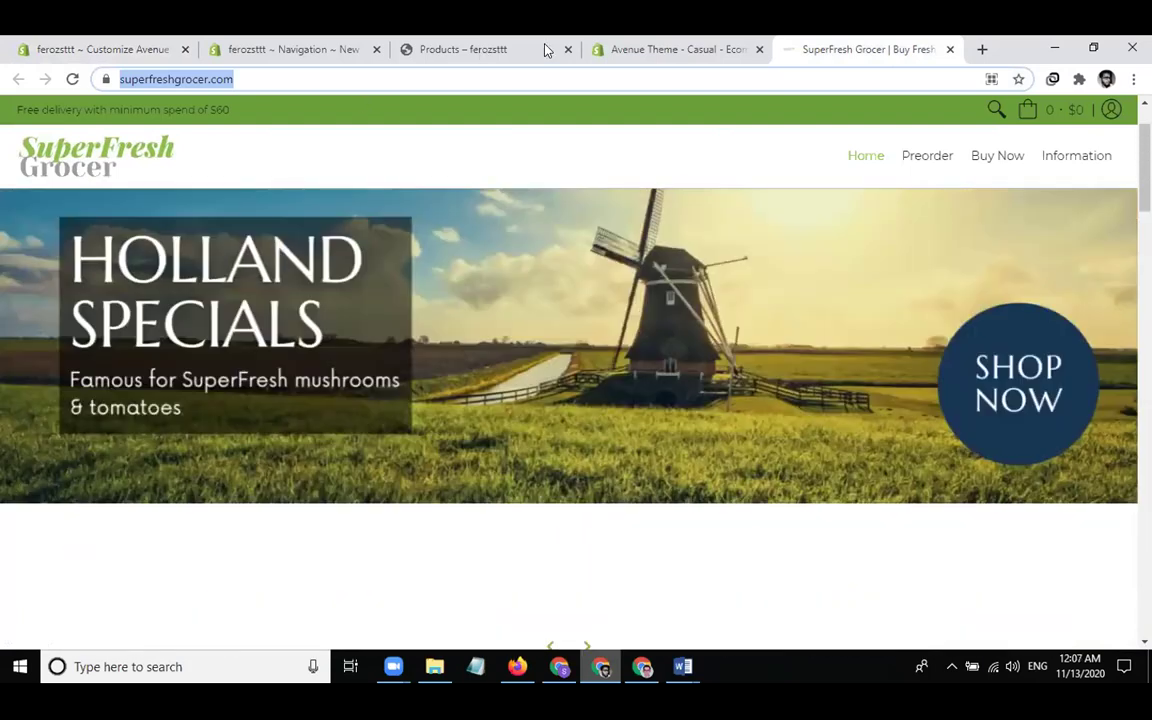
click(645, 49)
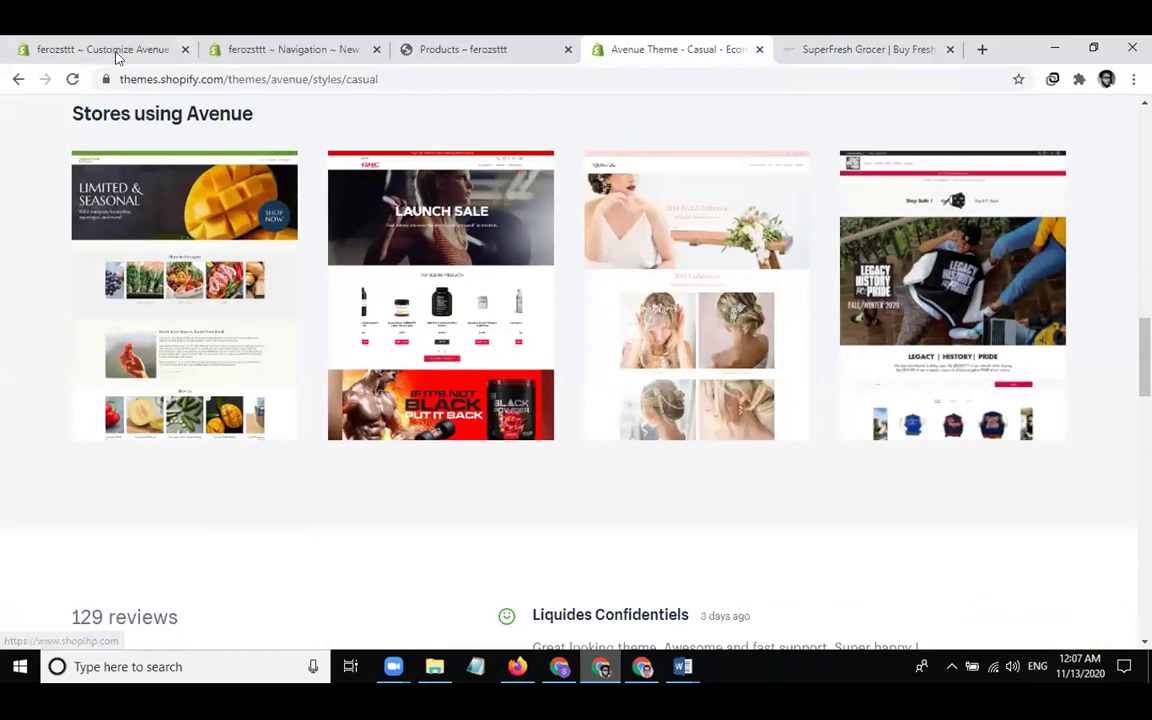
Add an Image with text section to the Avenue homepage
click(149, 56)
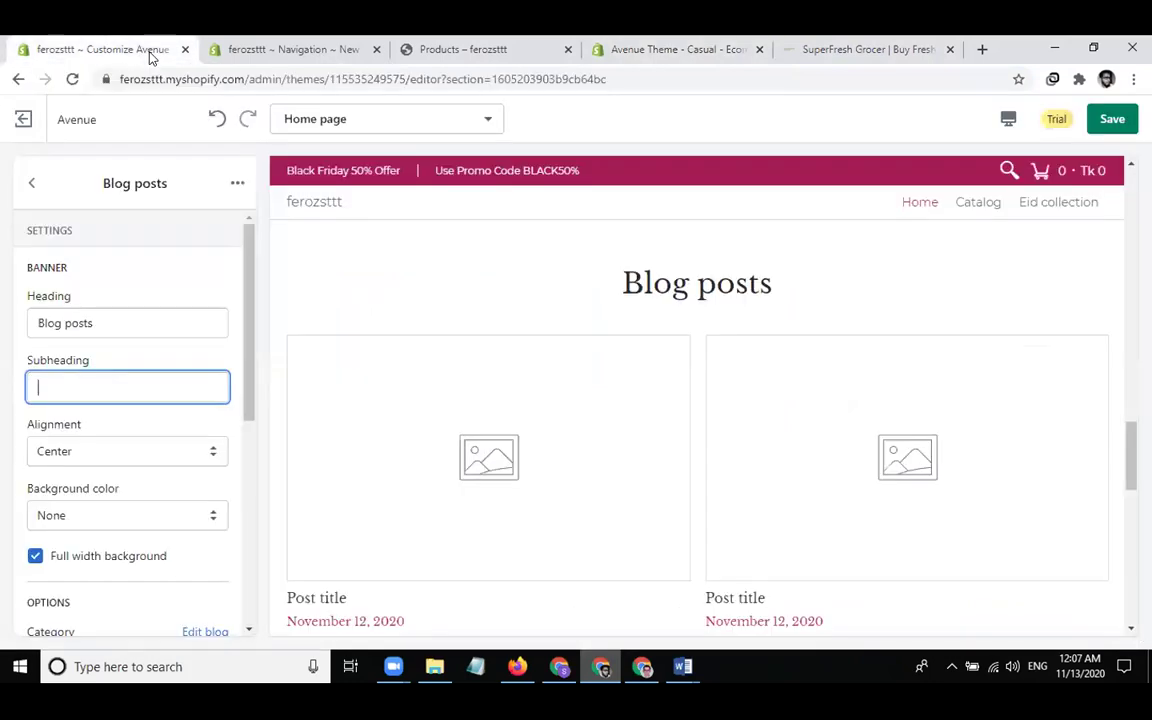
click(31, 184)
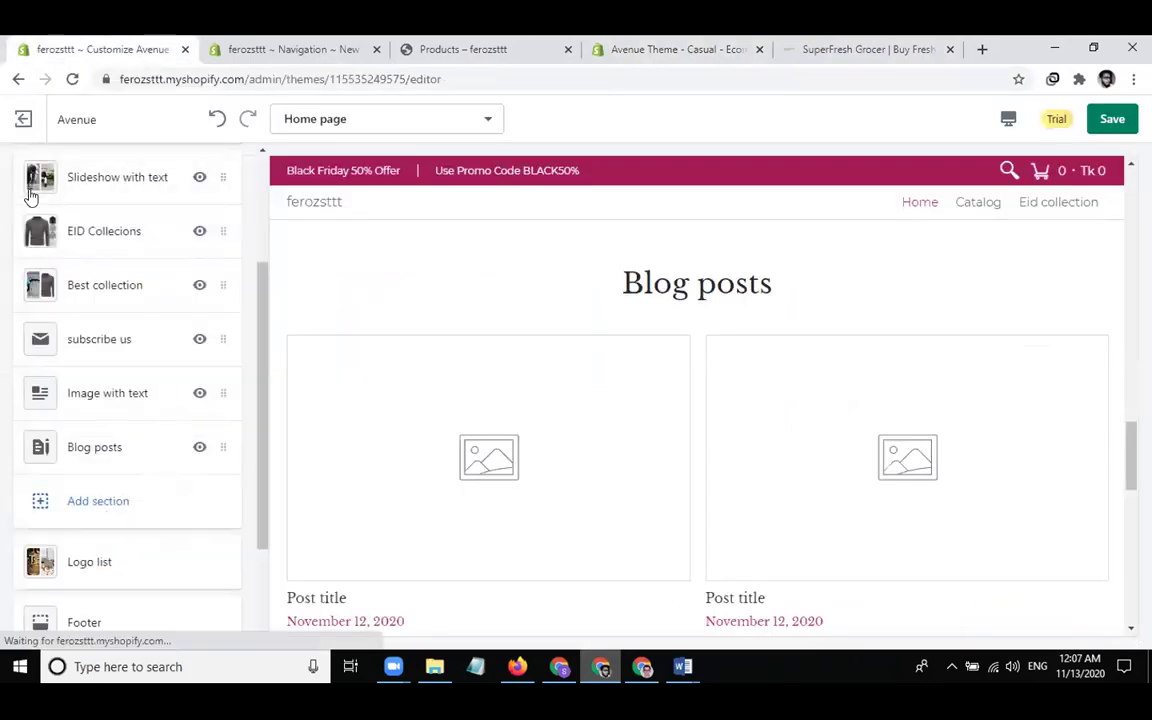
click(96, 503)
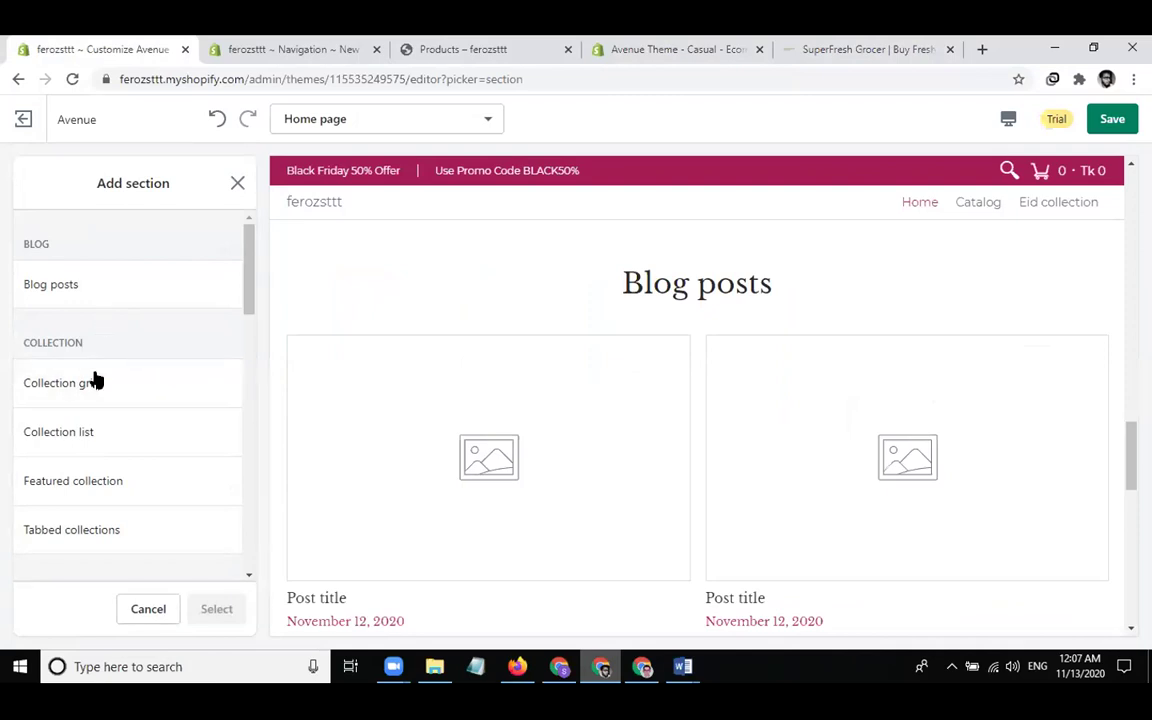
scroll(113, 398, down, 2)
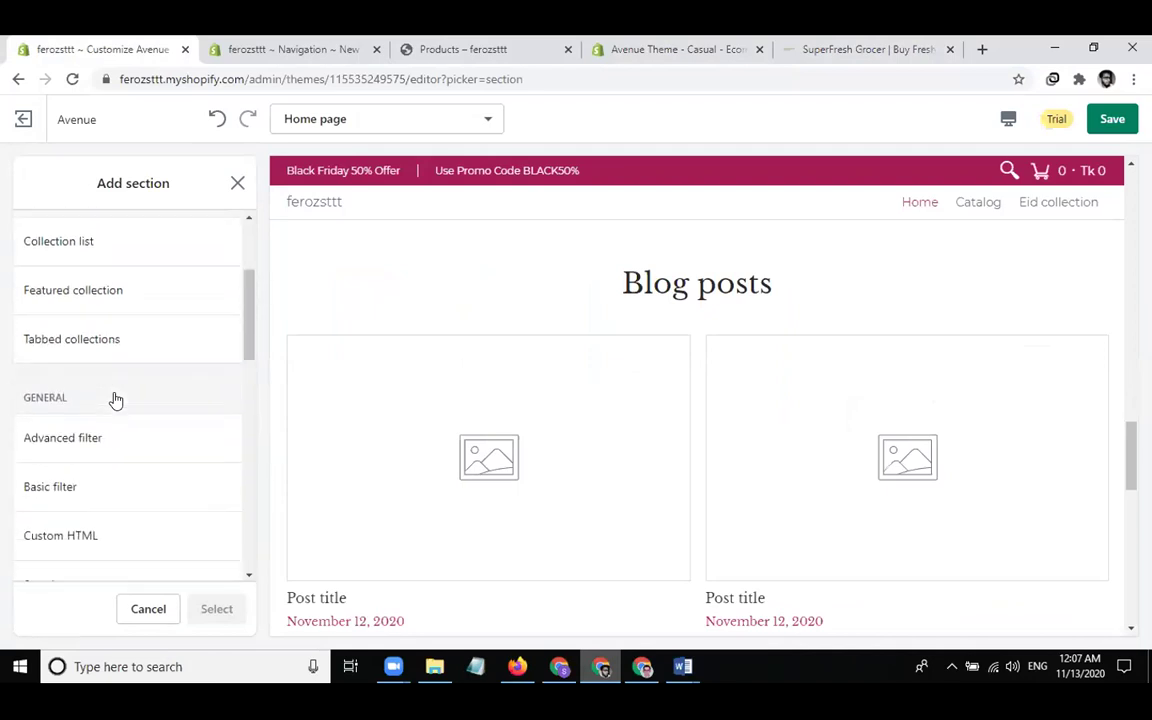
scroll(116, 400, down, 2)
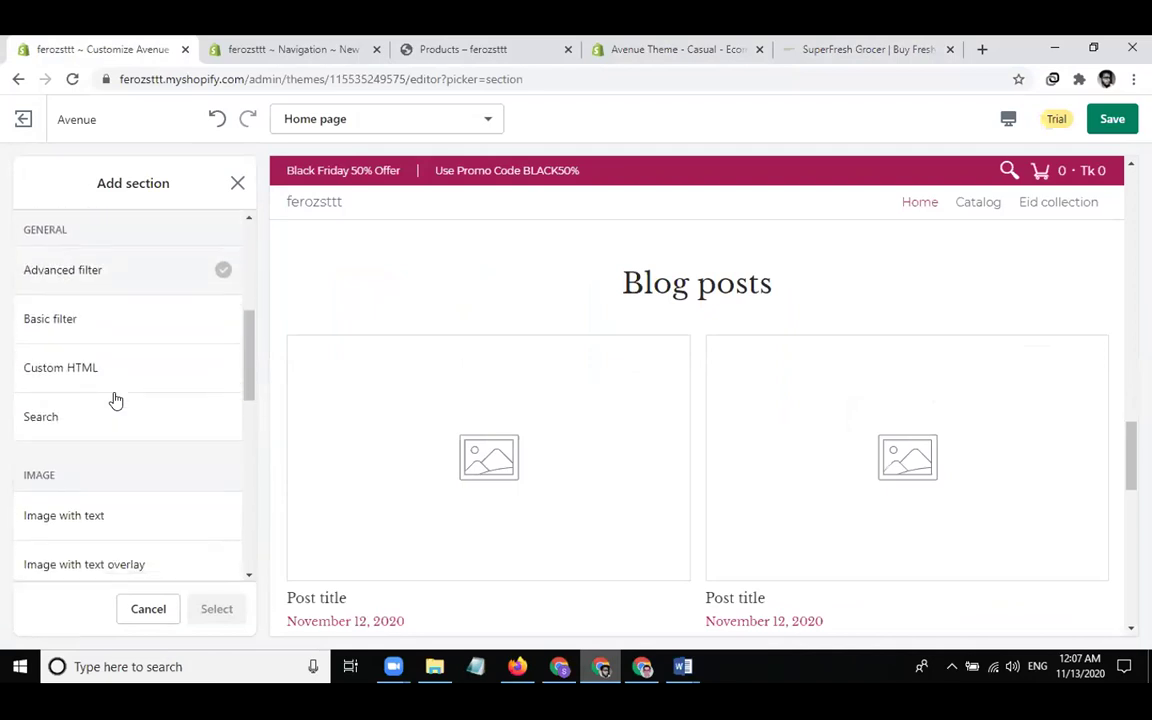
scroll(129, 434, down, 1)
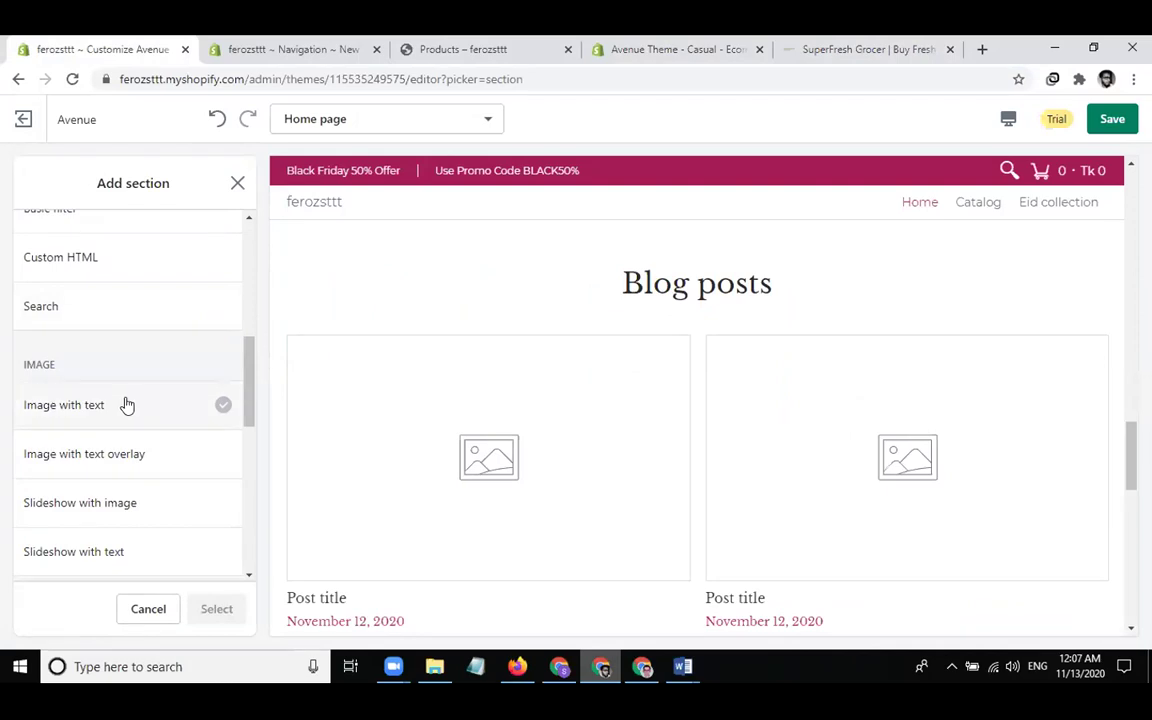
click(127, 404)
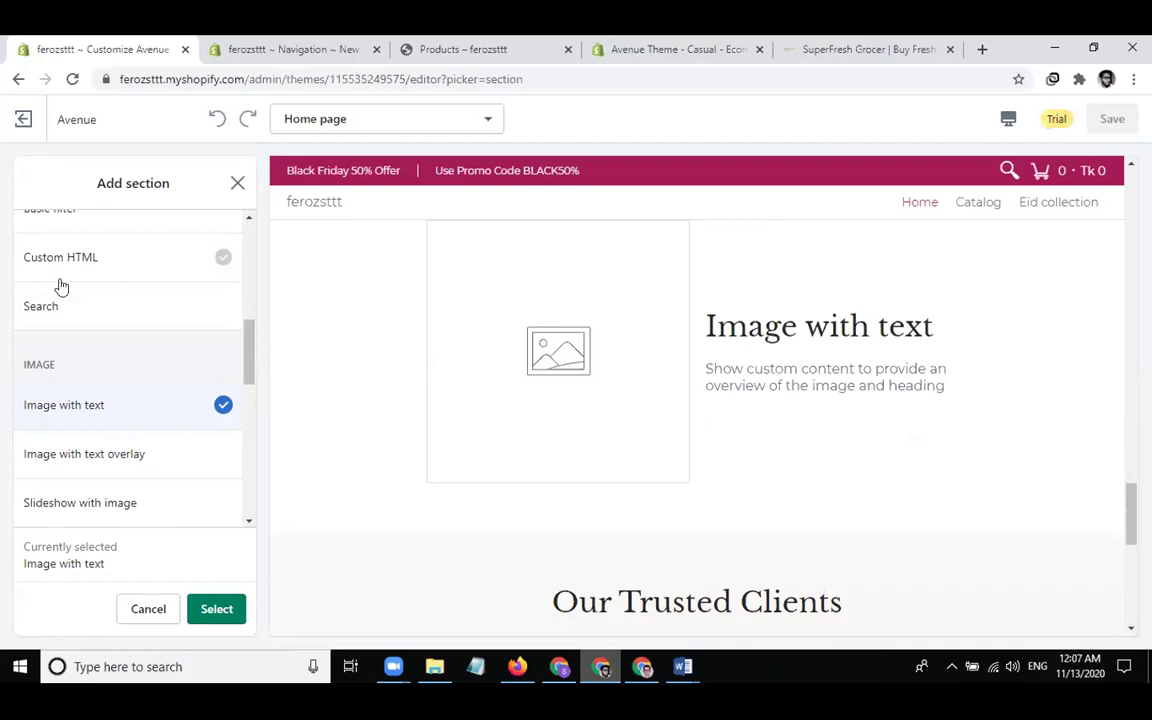
click(222, 614)
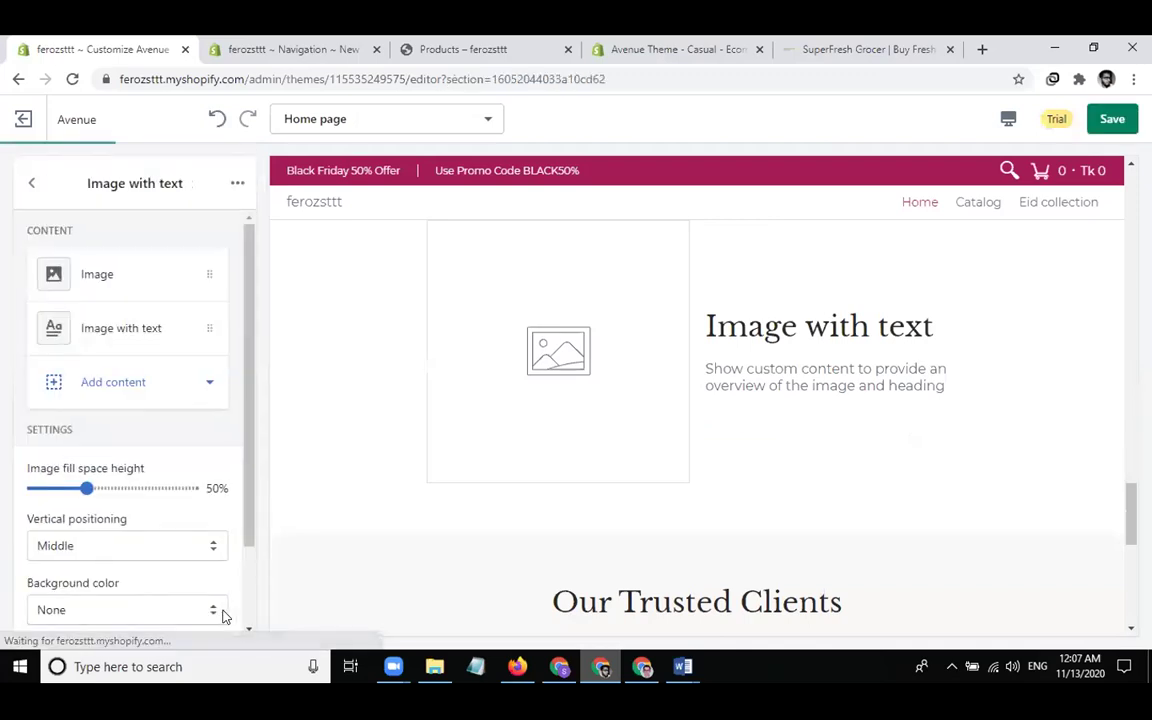
Set the section's image to the office meeting photo
click(117, 285)
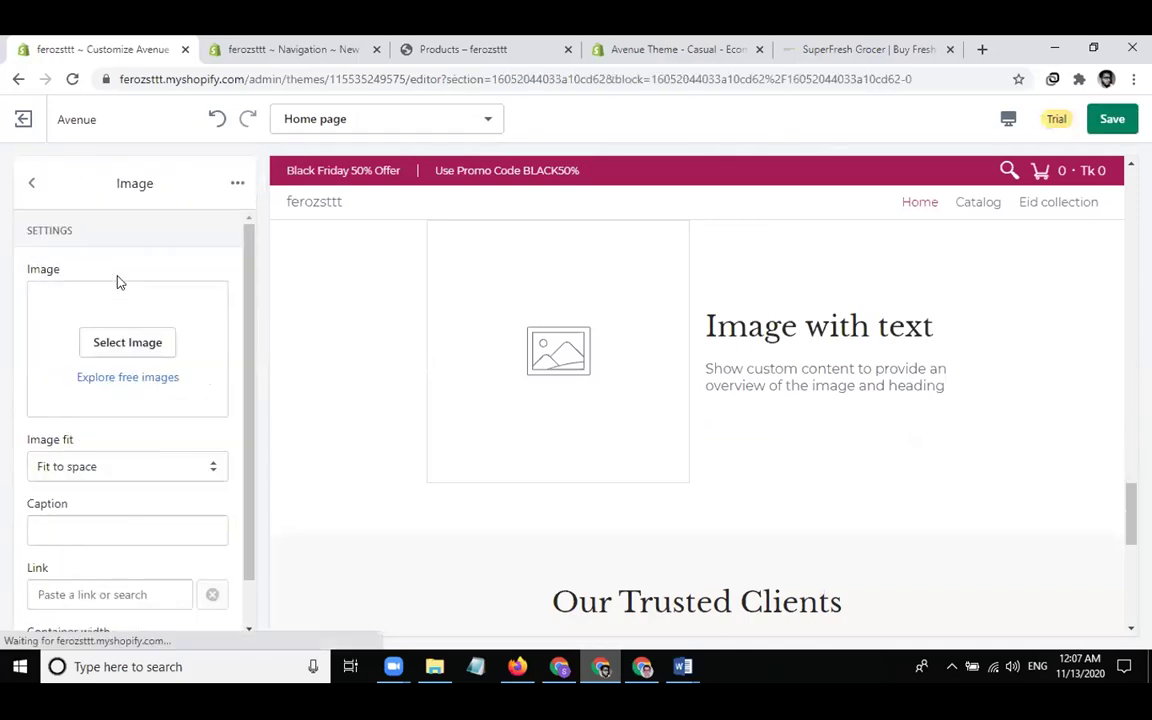
click(115, 343)
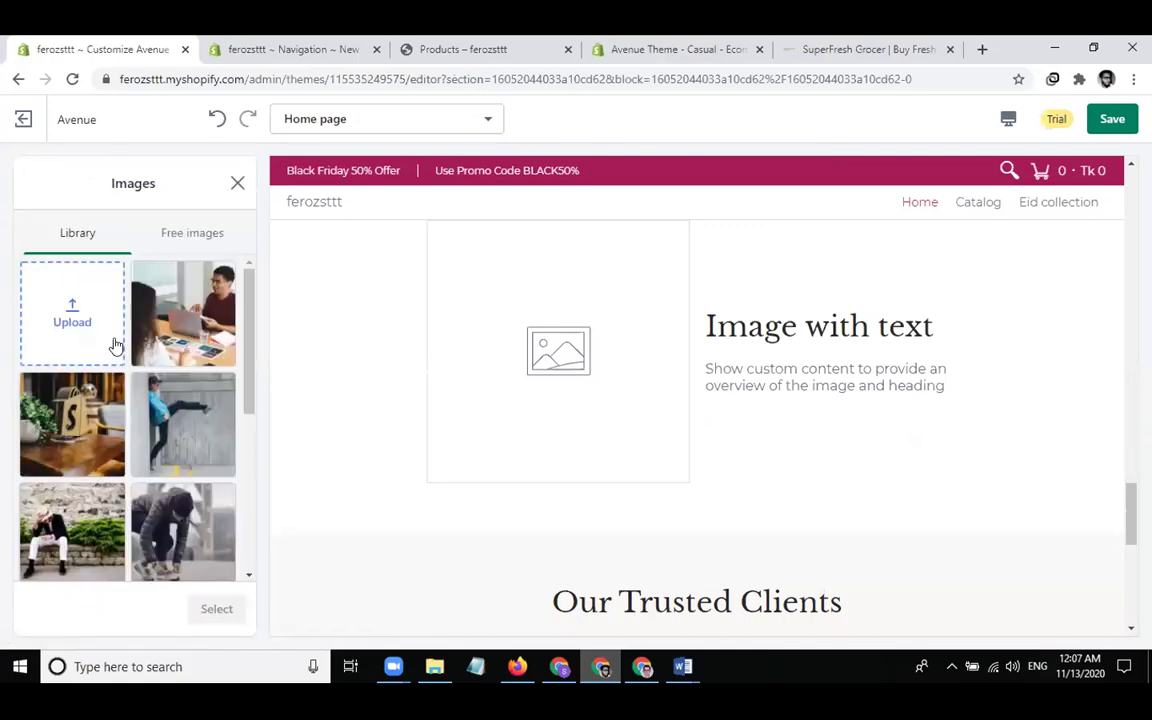
click(183, 313)
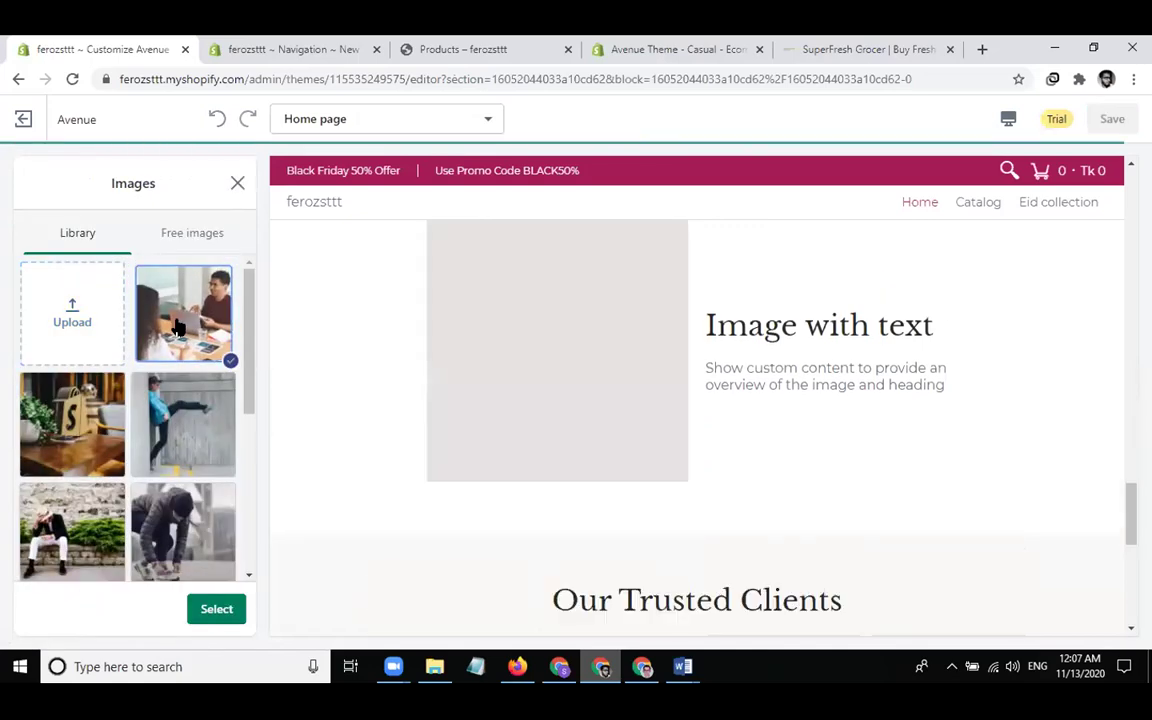
click(226, 612)
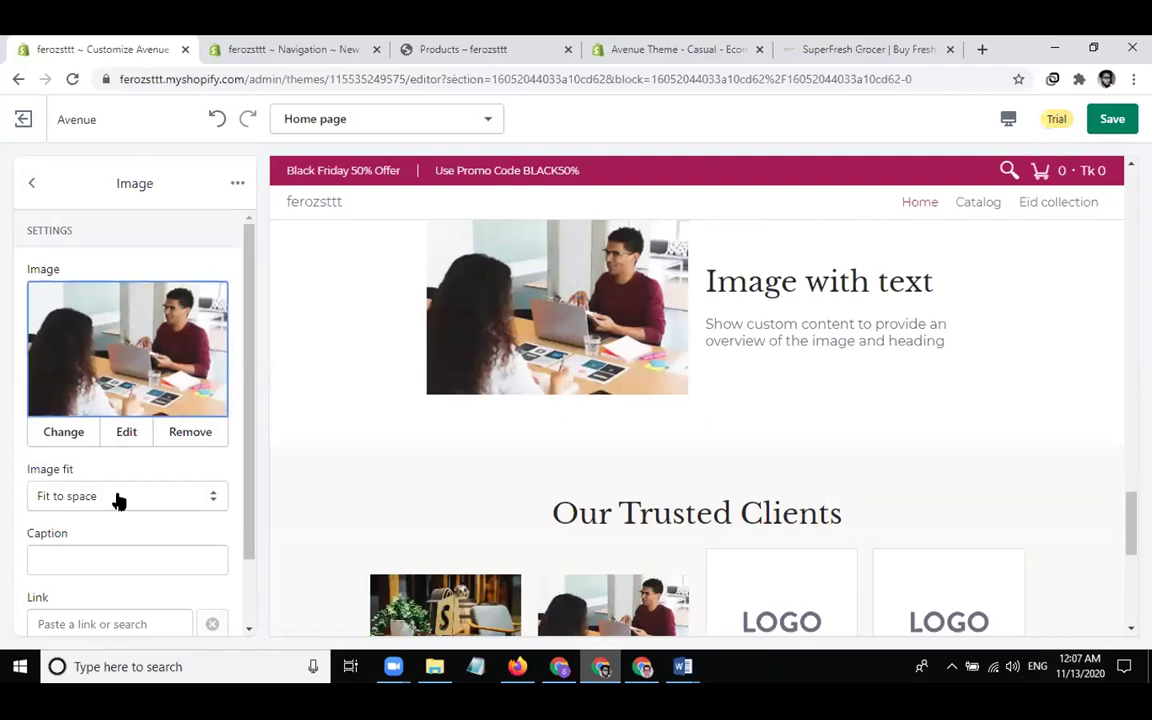
Change the section heading to 'Our Features' and select the placeholder body text
click(31, 184)
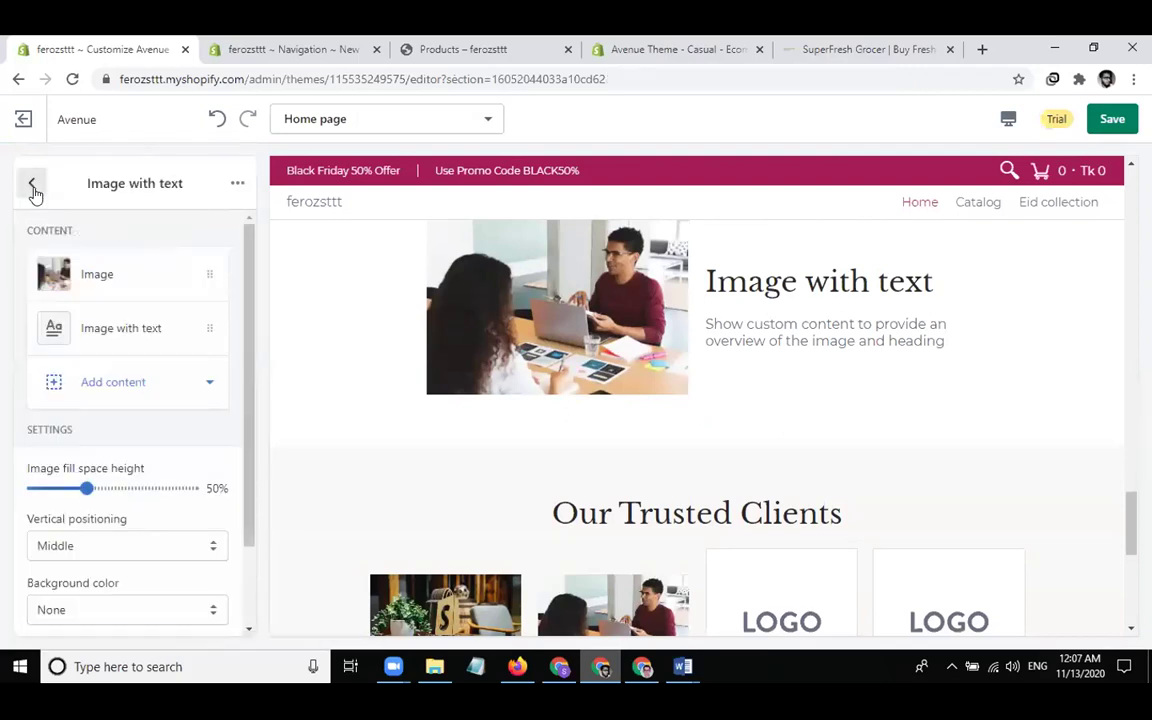
click(128, 332)
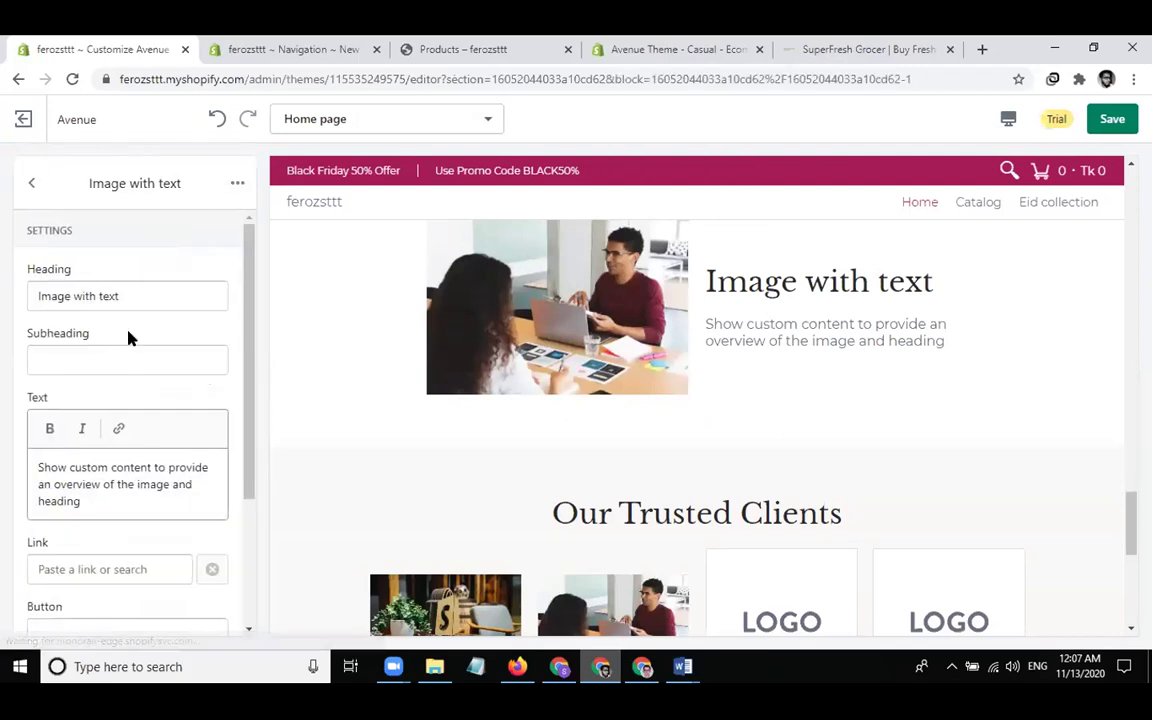
click(172, 300)
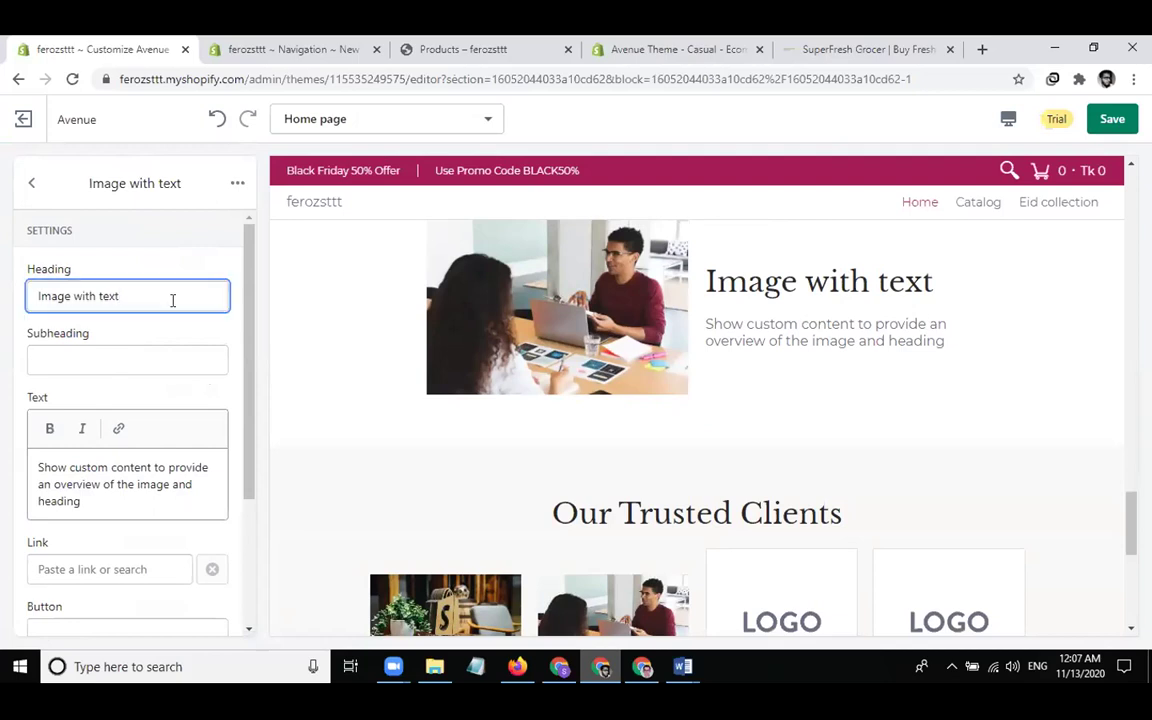
triple_click(172, 300)
text(O)
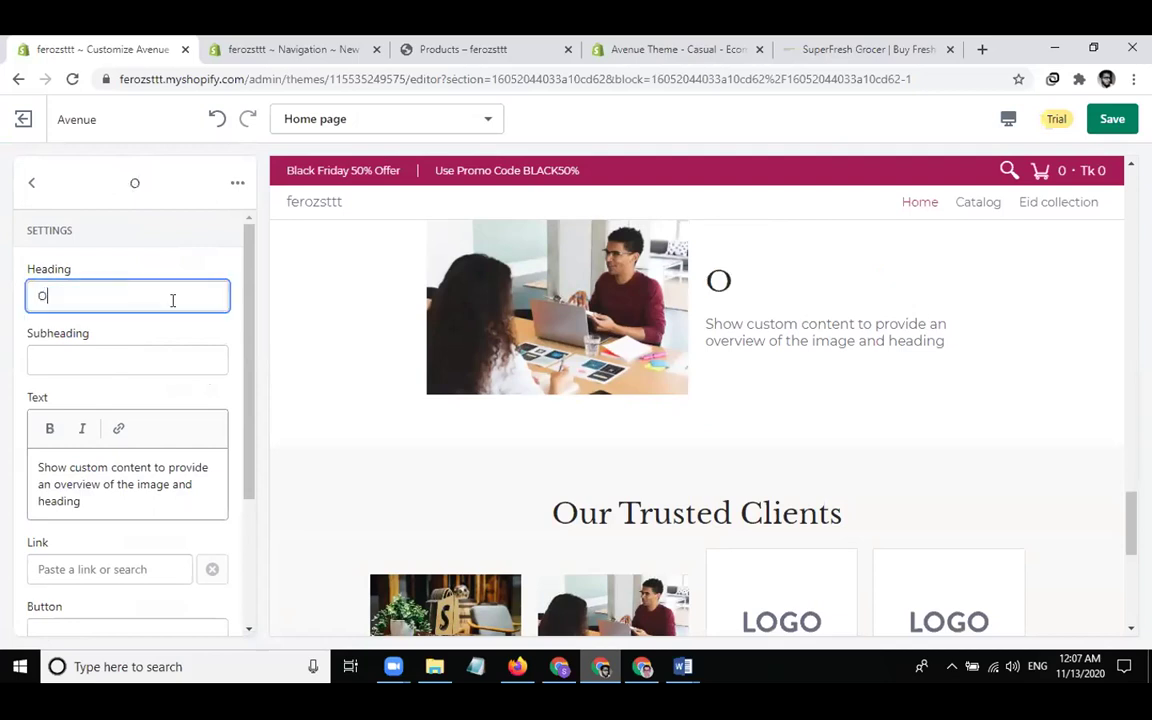
text(ur Features)
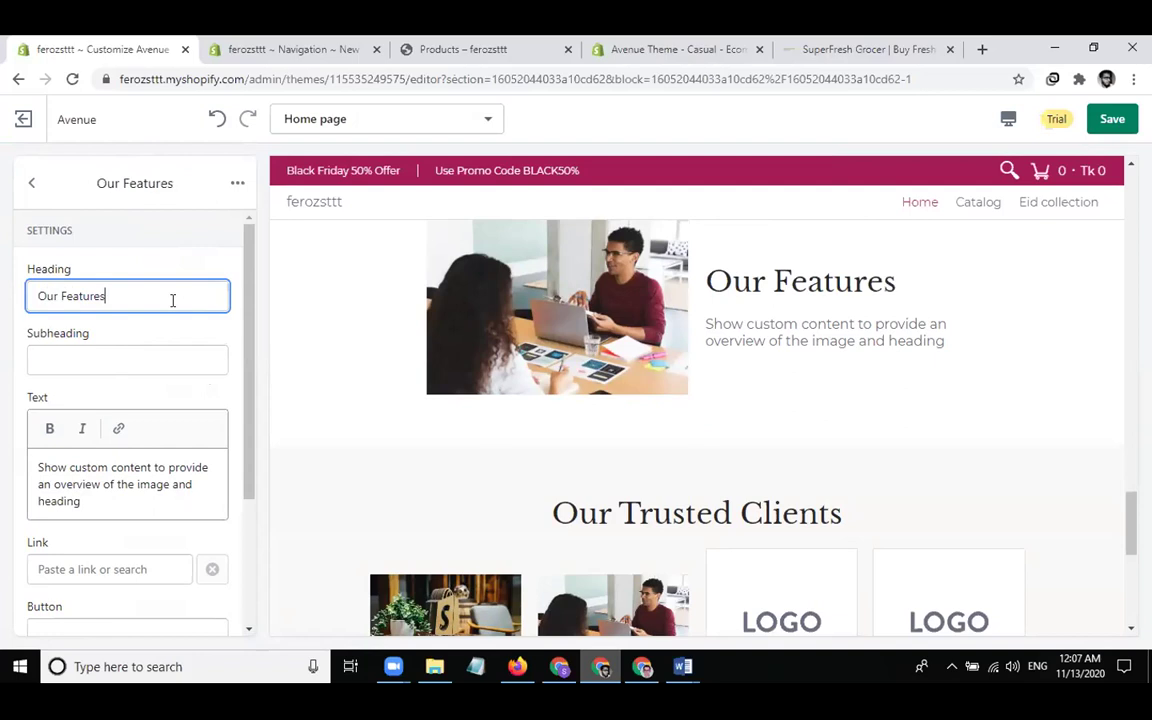
click(138, 484)
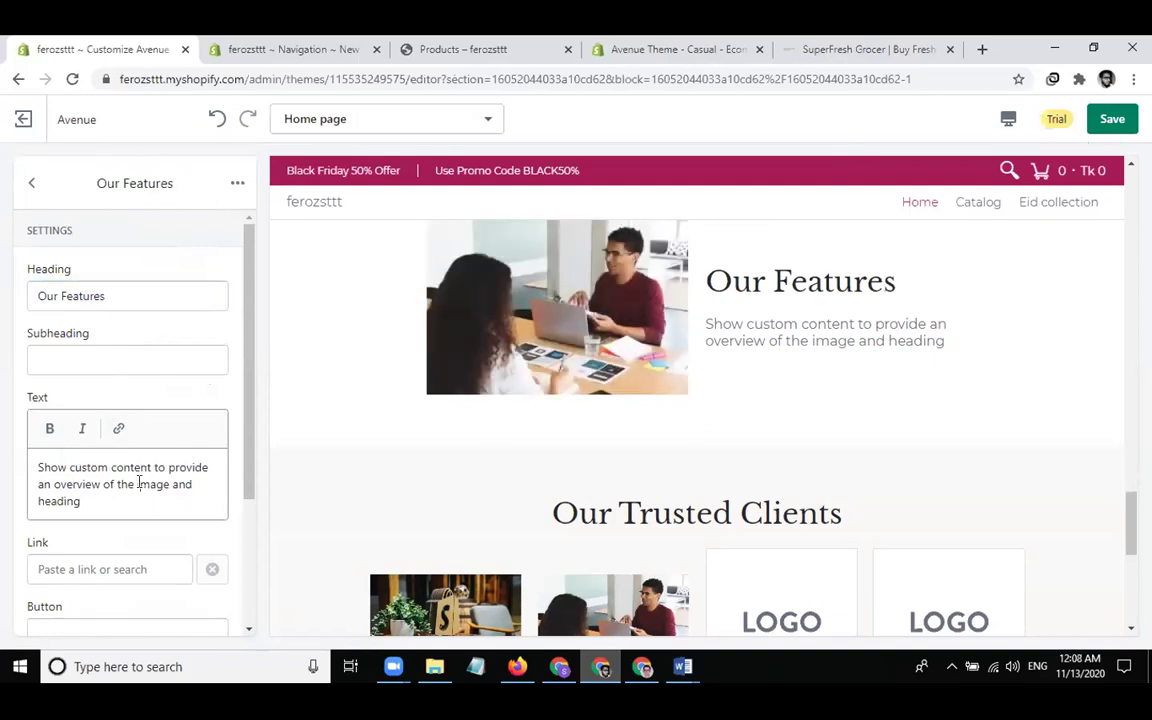
key(ctrl+a)
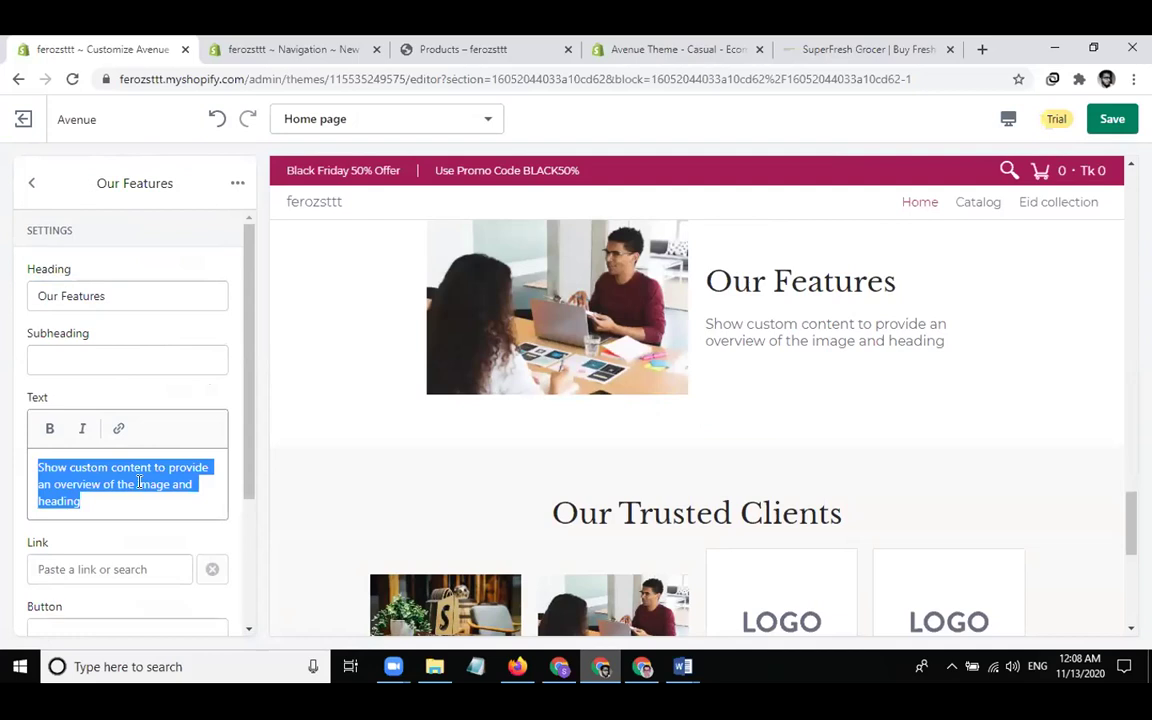
Copy the three About Us paragraphs from SuperFresh Grocer's homepage, then return to the theme editor
click(855, 48)
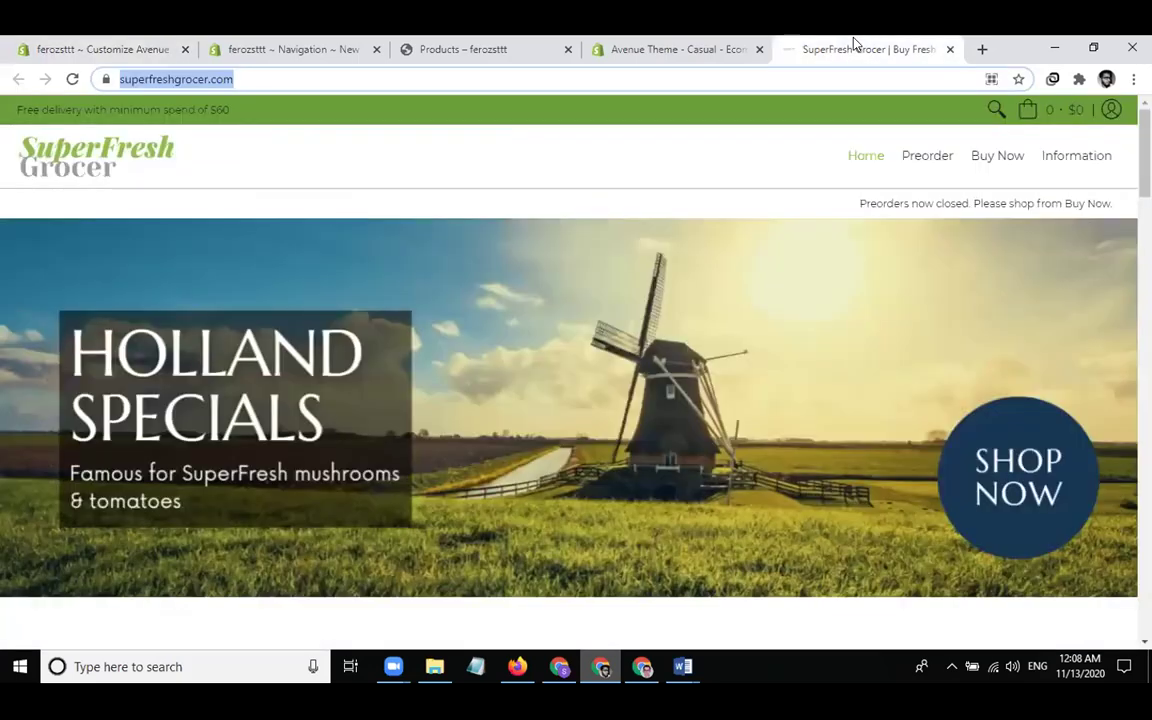
scroll(400, 524, down, 4)
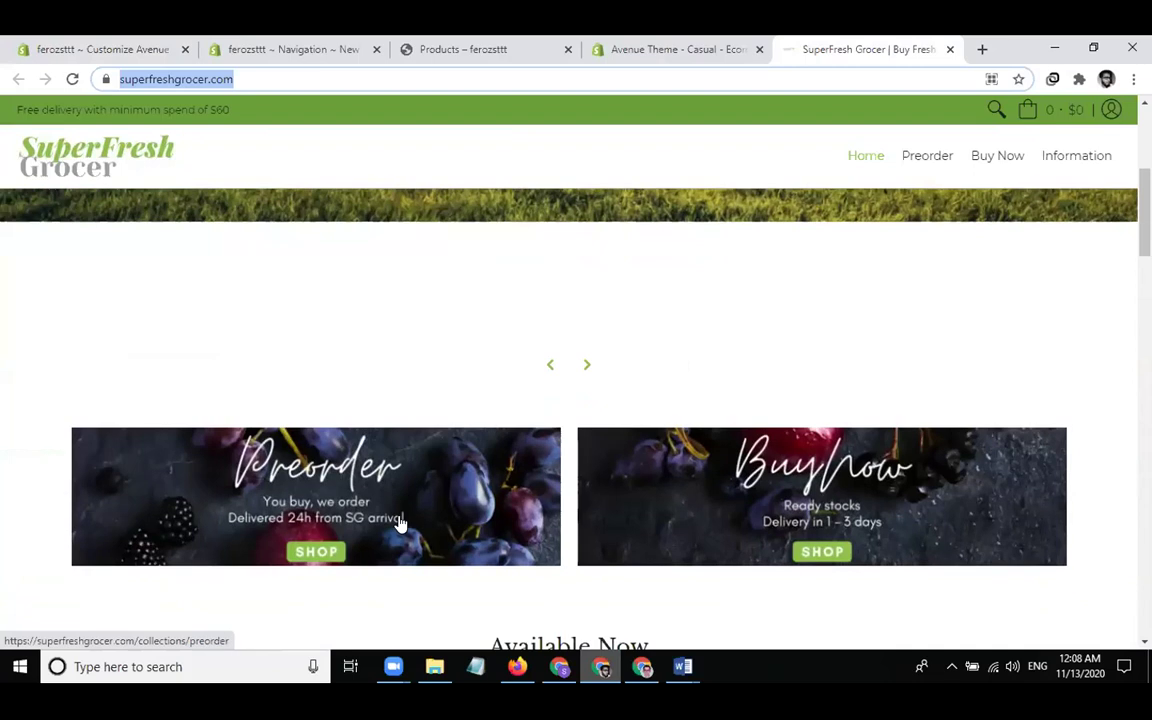
scroll(400, 524, down, 8)
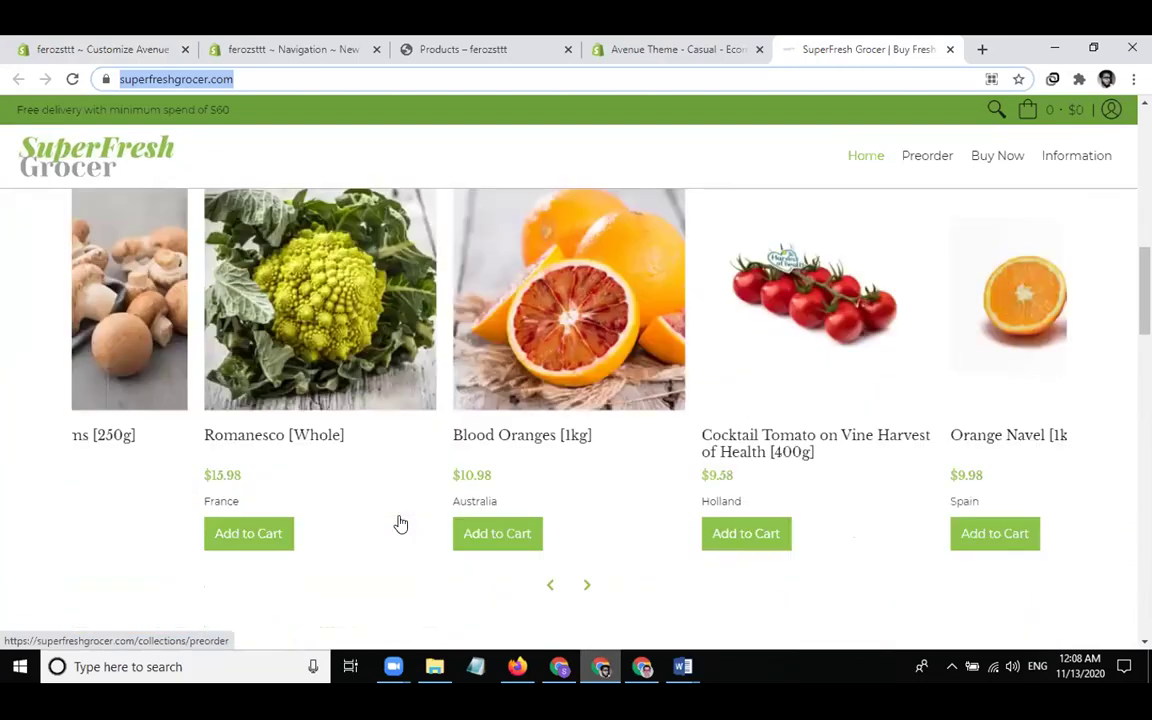
scroll(400, 524, down, 10)
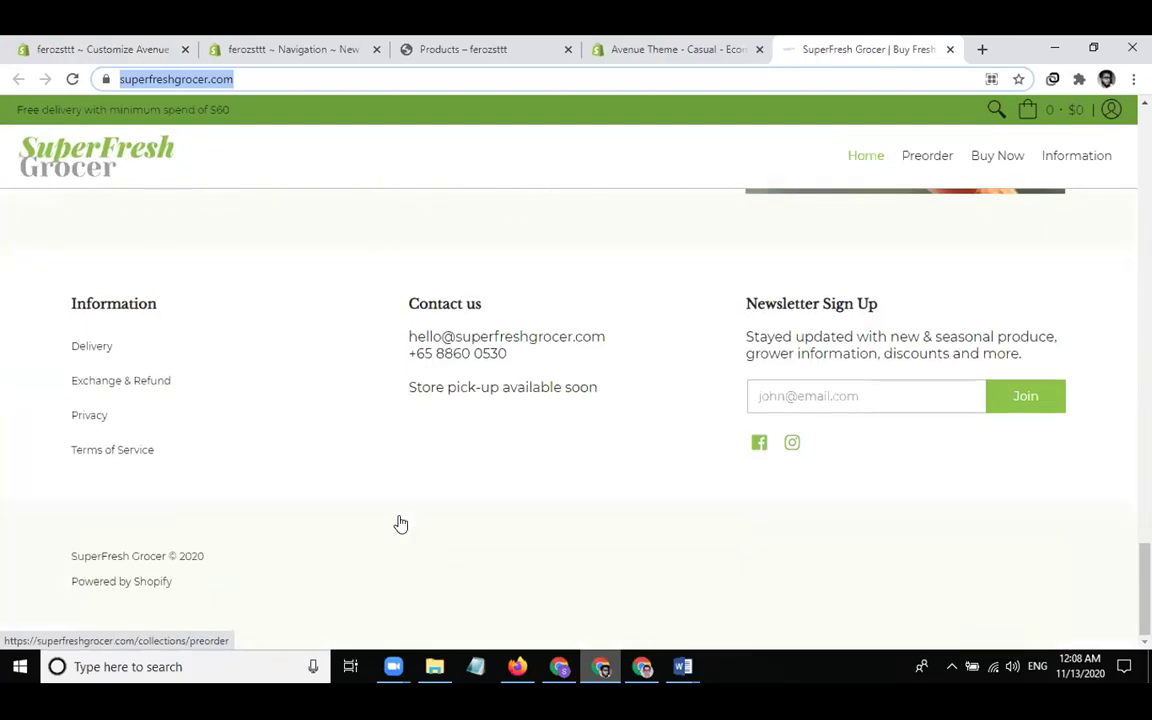
scroll(400, 524, up, 6)
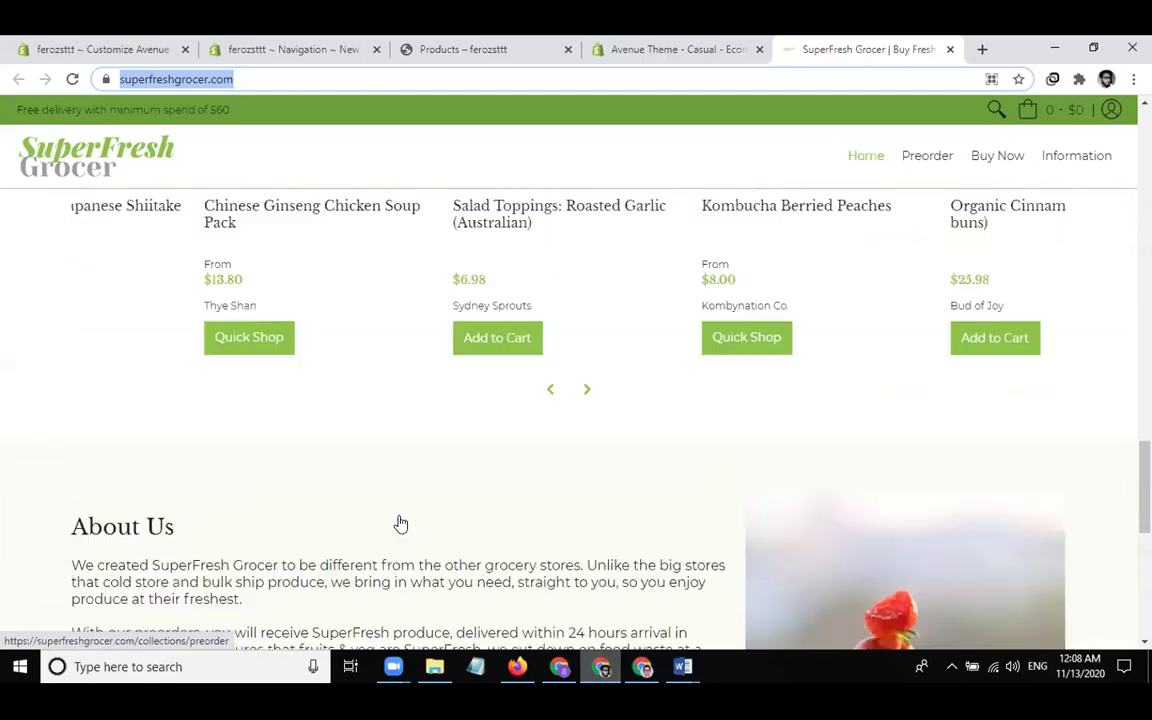
scroll(400, 524, down, 3)
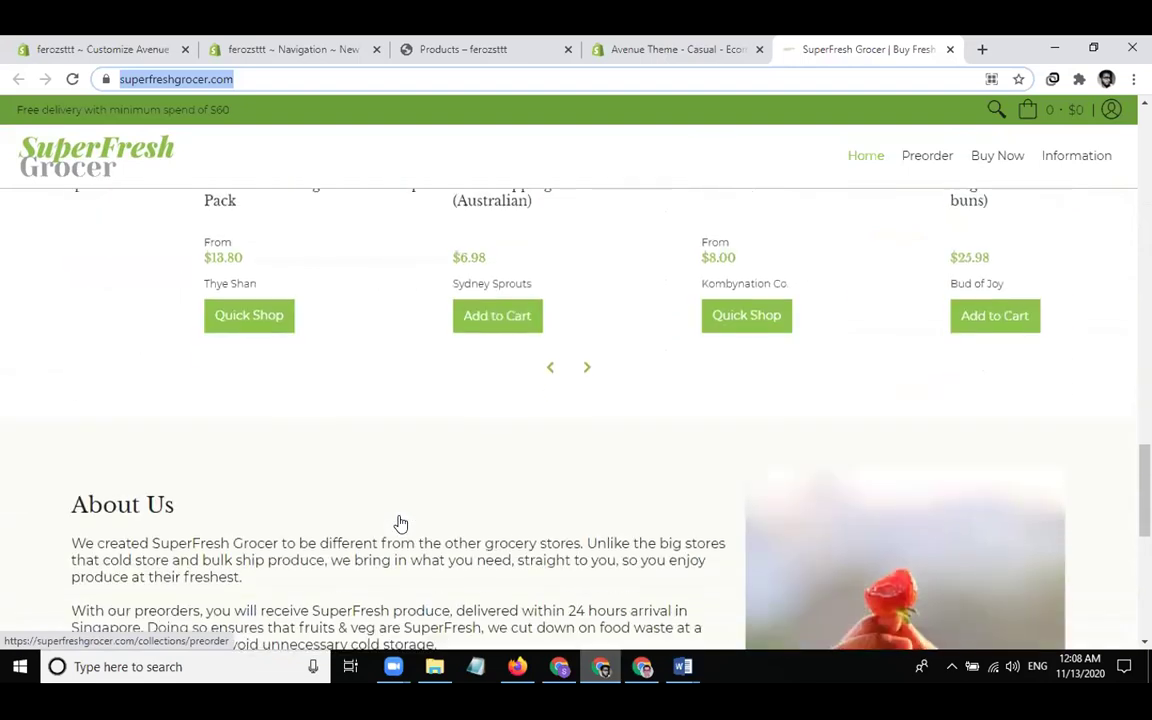
scroll(400, 524, down, 2)
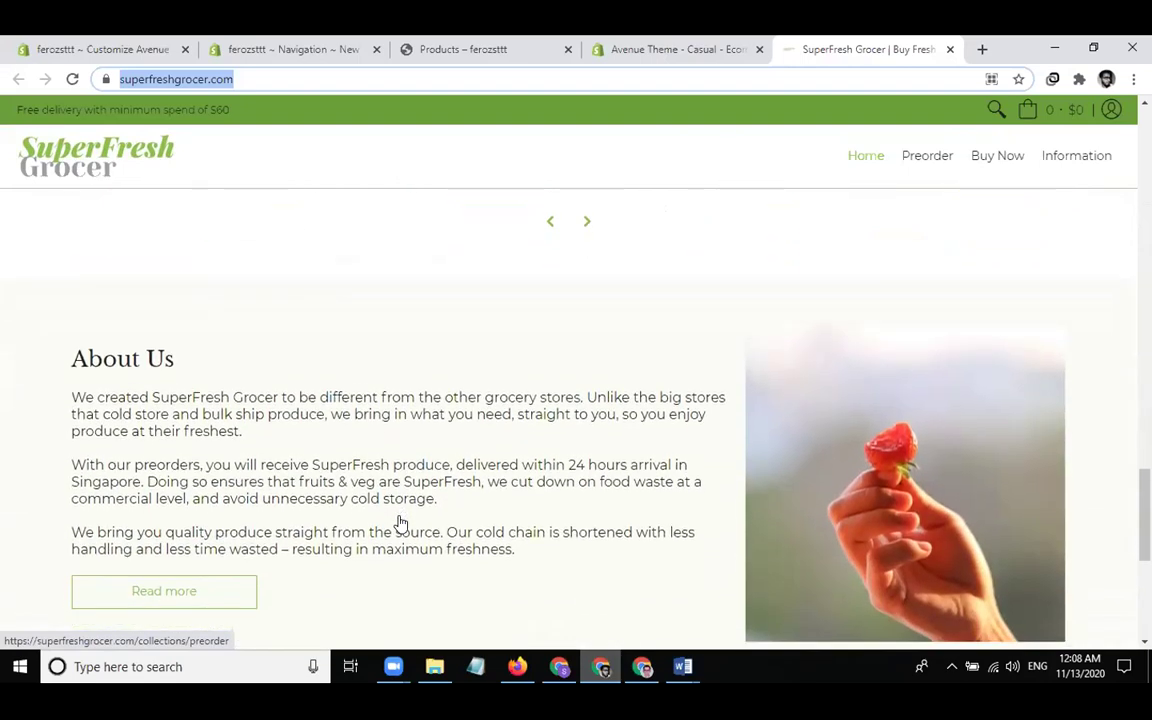
drag(516, 524, 71, 367)
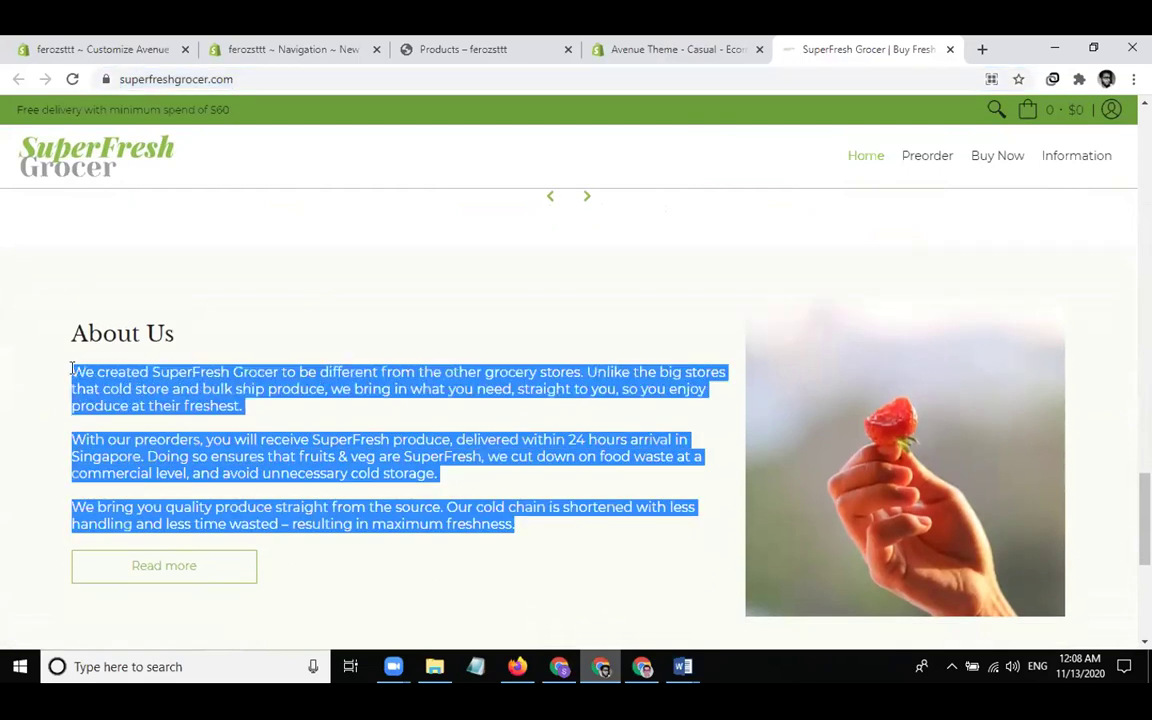
click(155, 50)
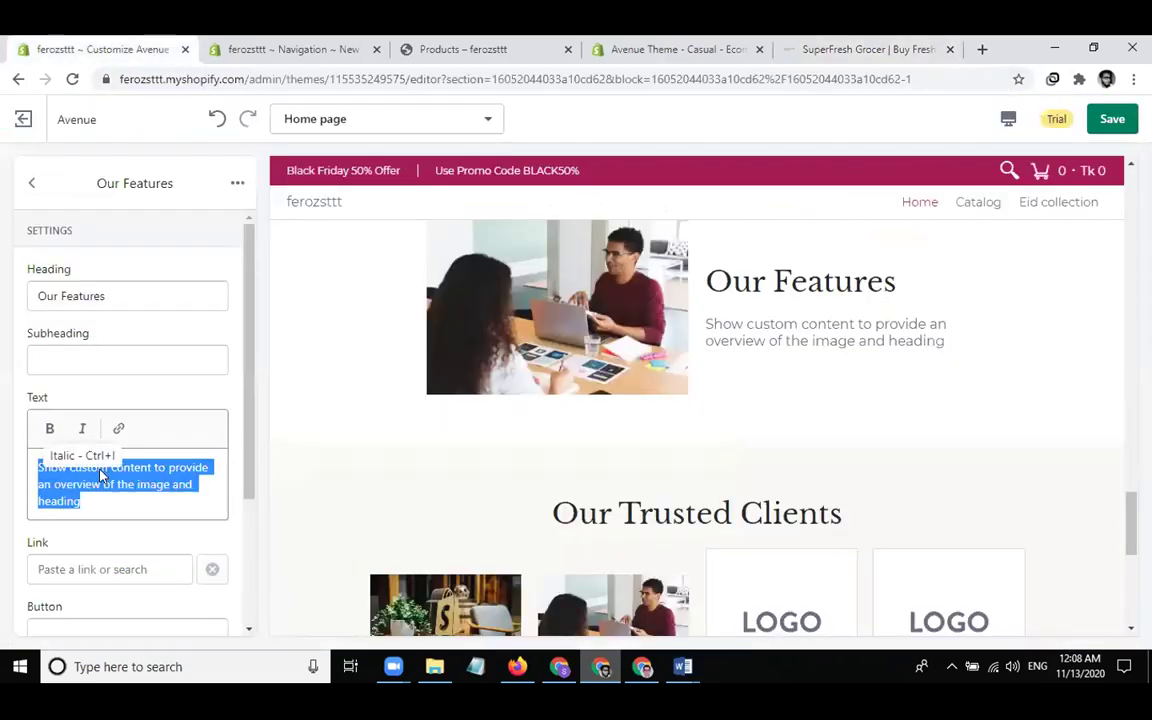
Paste the About Us text into the body and rename the heading to 'About Us'
text(We created SuperFresh Grocer to be different from the other grocery stores. Unlike the big stores that cold store and bulk ship produce, we bring in what you need, straight to you, so you enjoy produce at their freshest.)
click(126, 287)
key(ctrl+a)
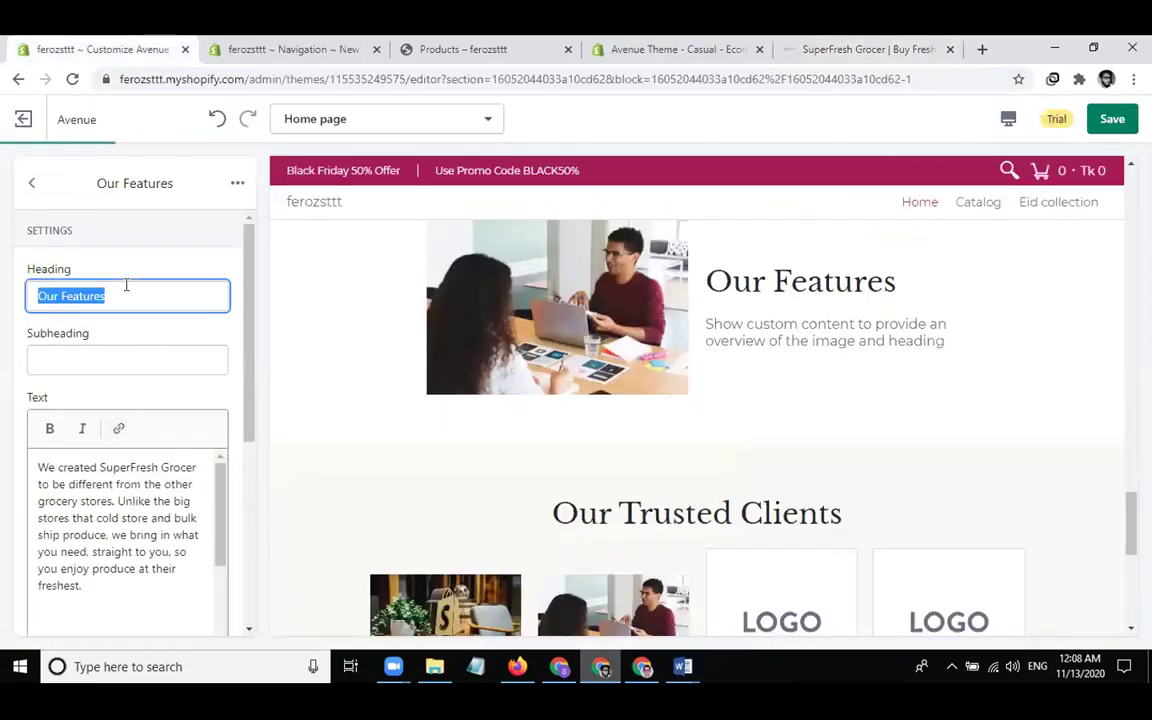
text(About )
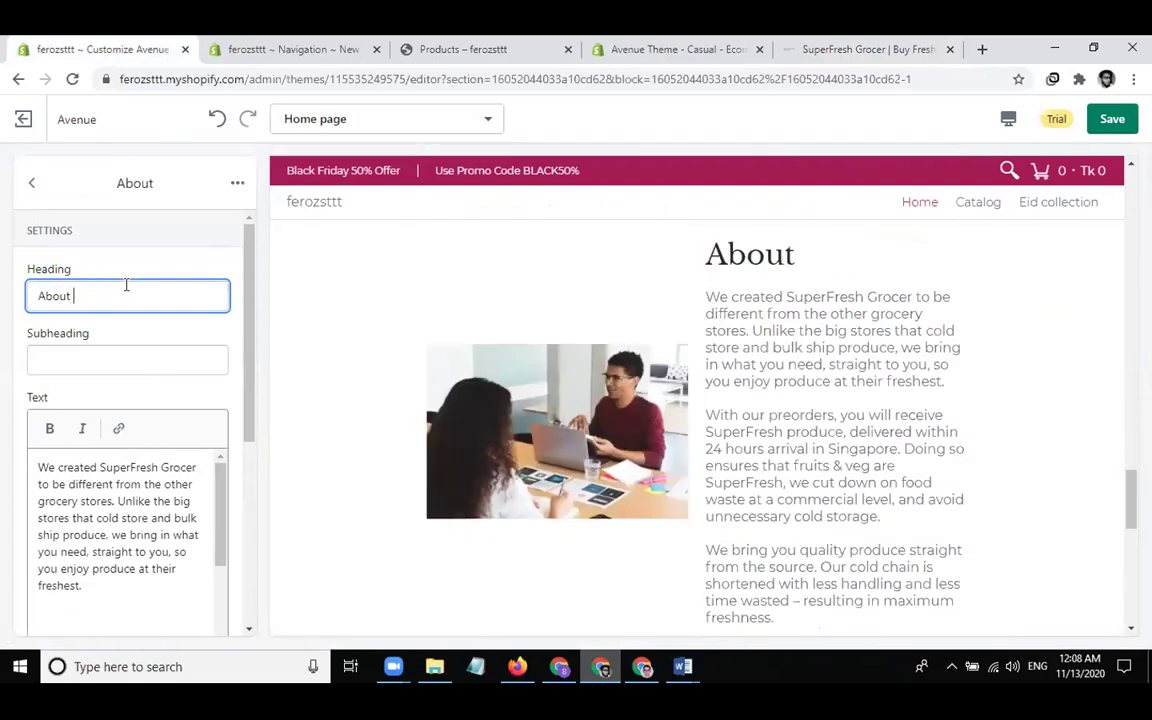
text(Us)
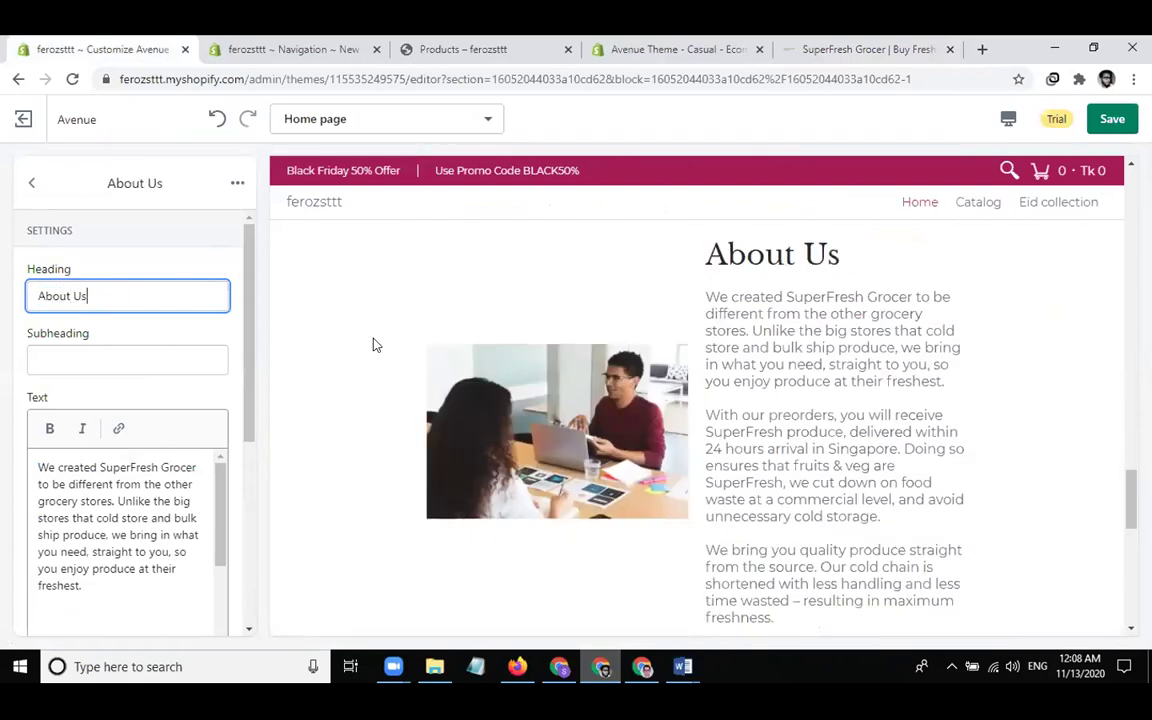
Trim the text to just the preorders paragraph, ending it with 'avoid unnecessary.'
click(37, 464)
key(shift+Down)
key(shift+Down)
key(shift+Down)
key(shift+Down)
key(shift+Down)
key(shift+Down)
key(shift+Down)
key(shift+Down)
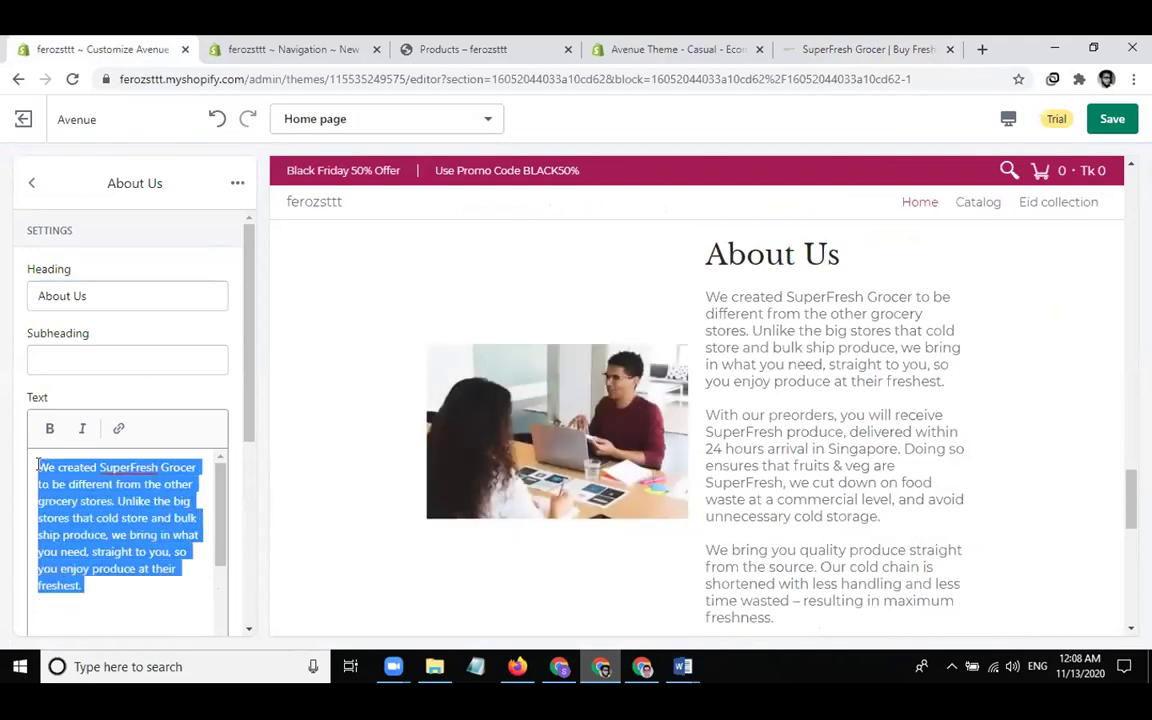
key(BackSpace)
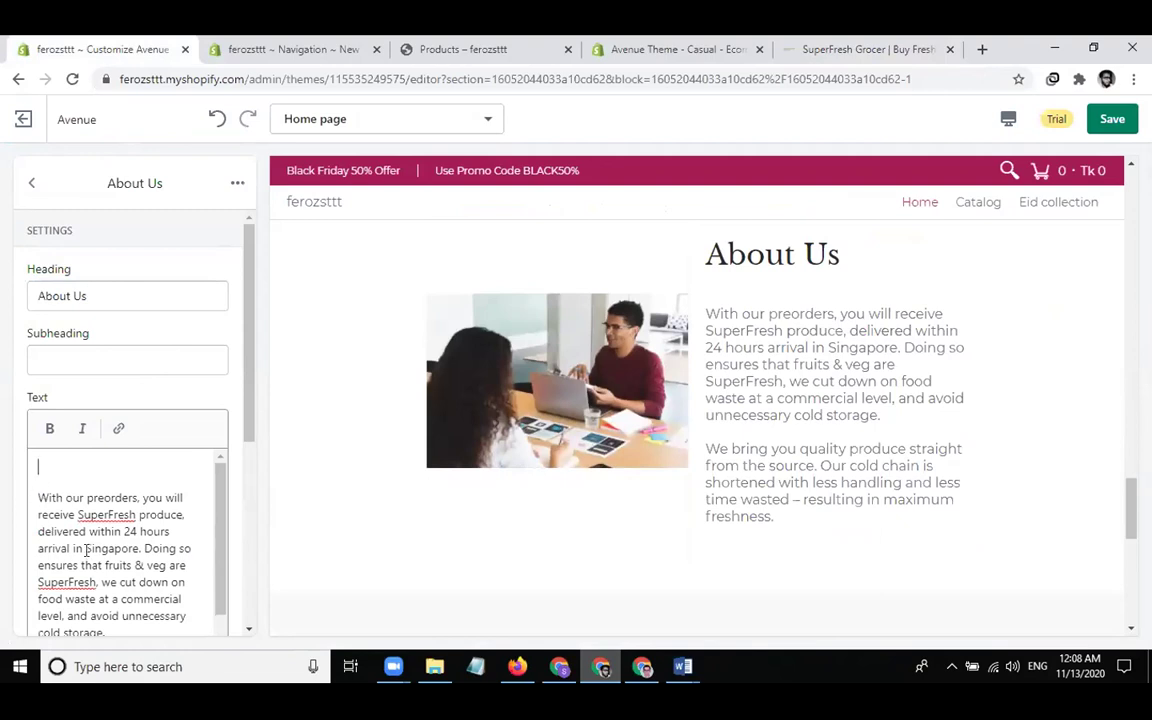
scroll(87, 550, down, 2)
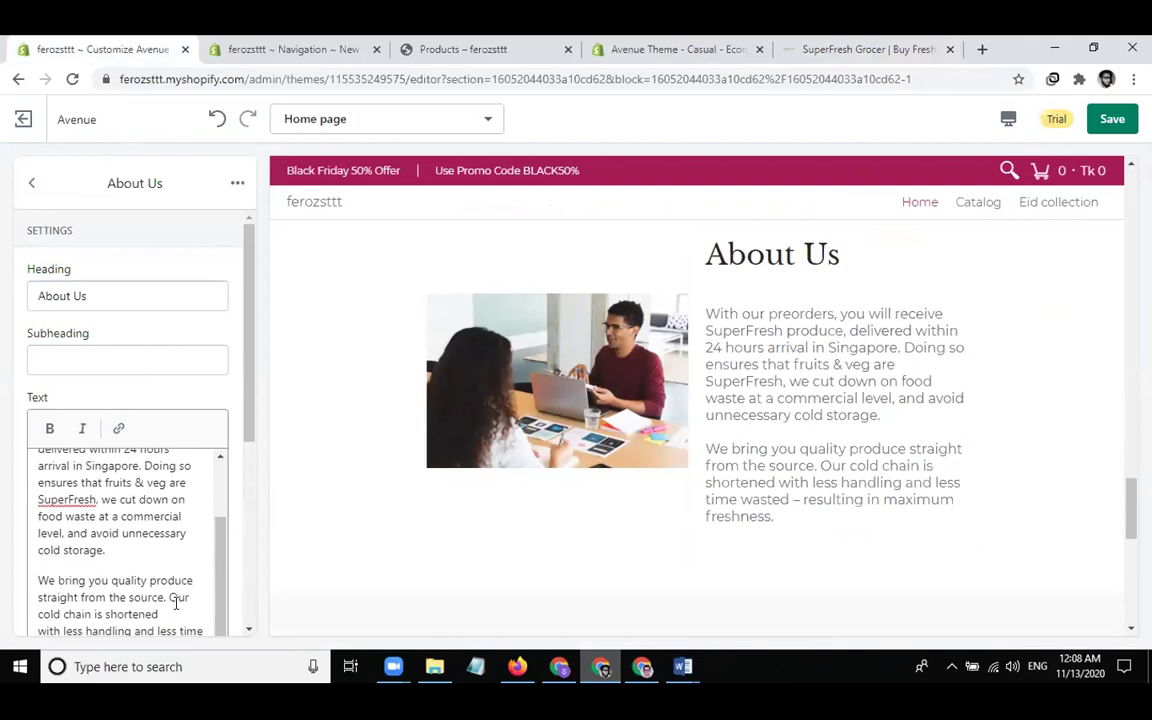
drag(172, 614, 193, 666)
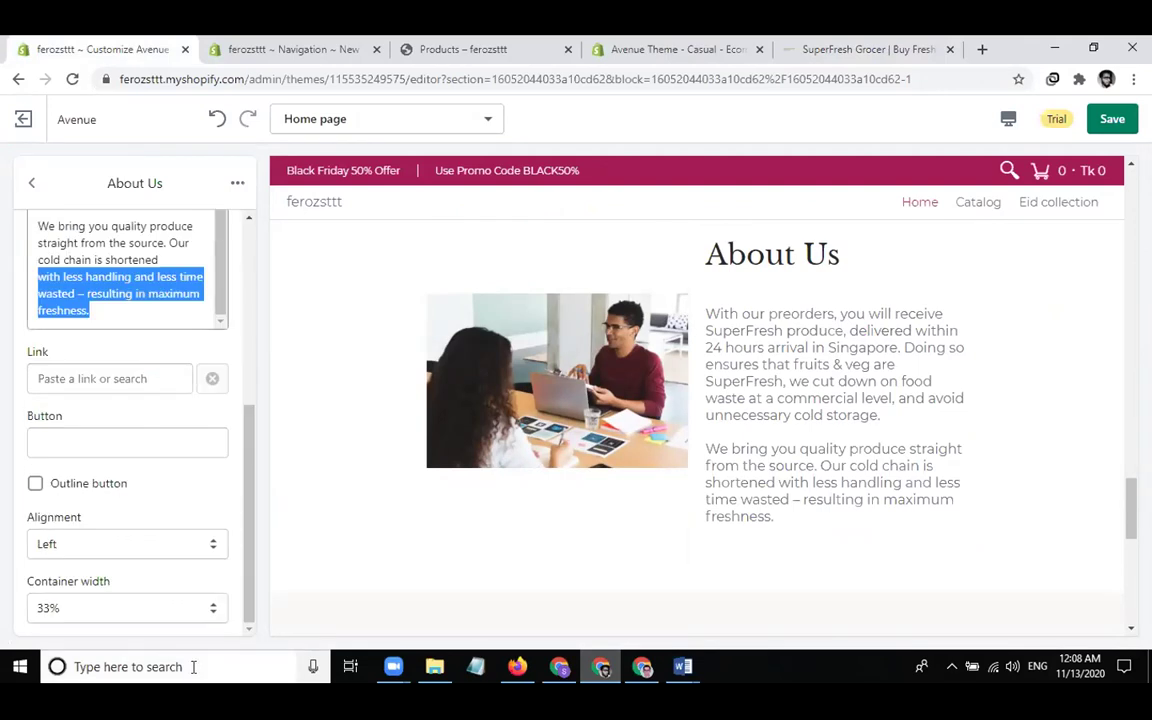
key(BackSpace)
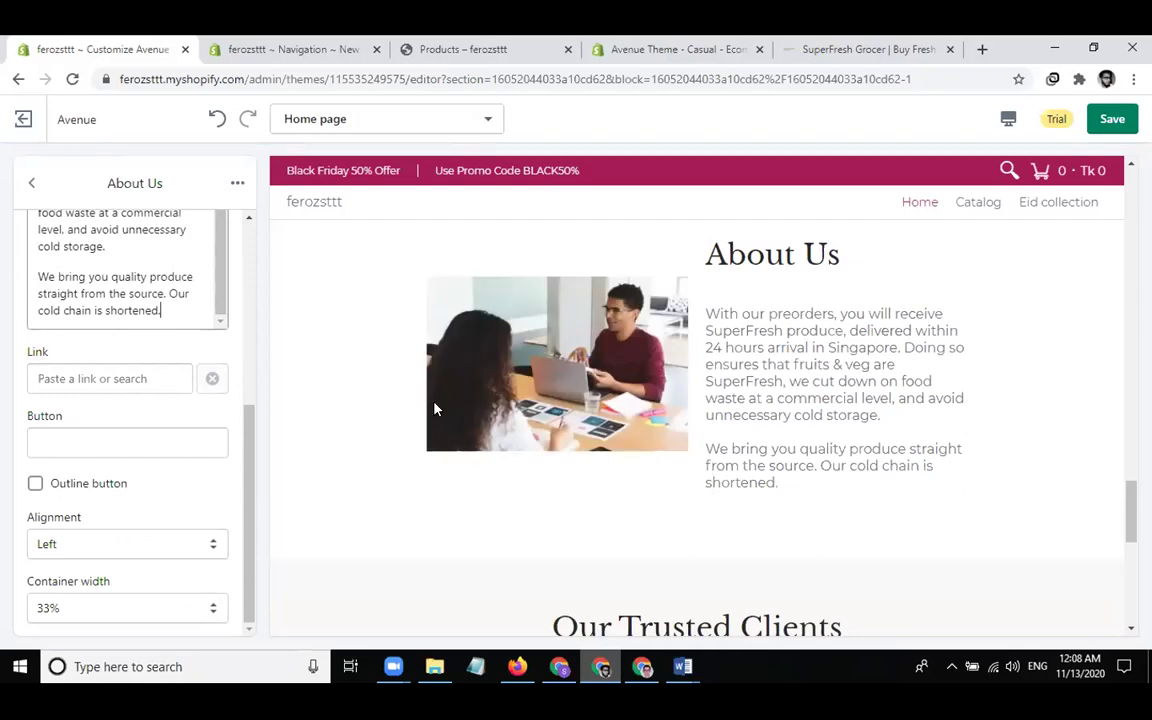
drag(48, 255, 172, 326)
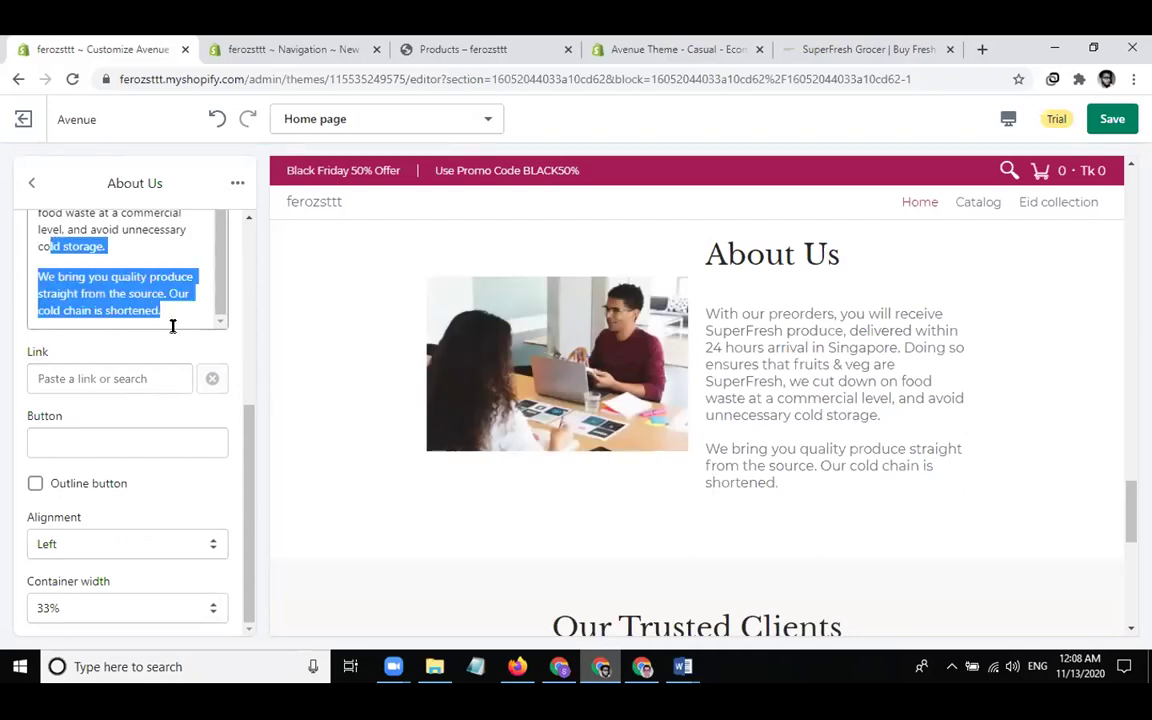
key(BackSpace)
key(BackSpace)
key(BackSpace)
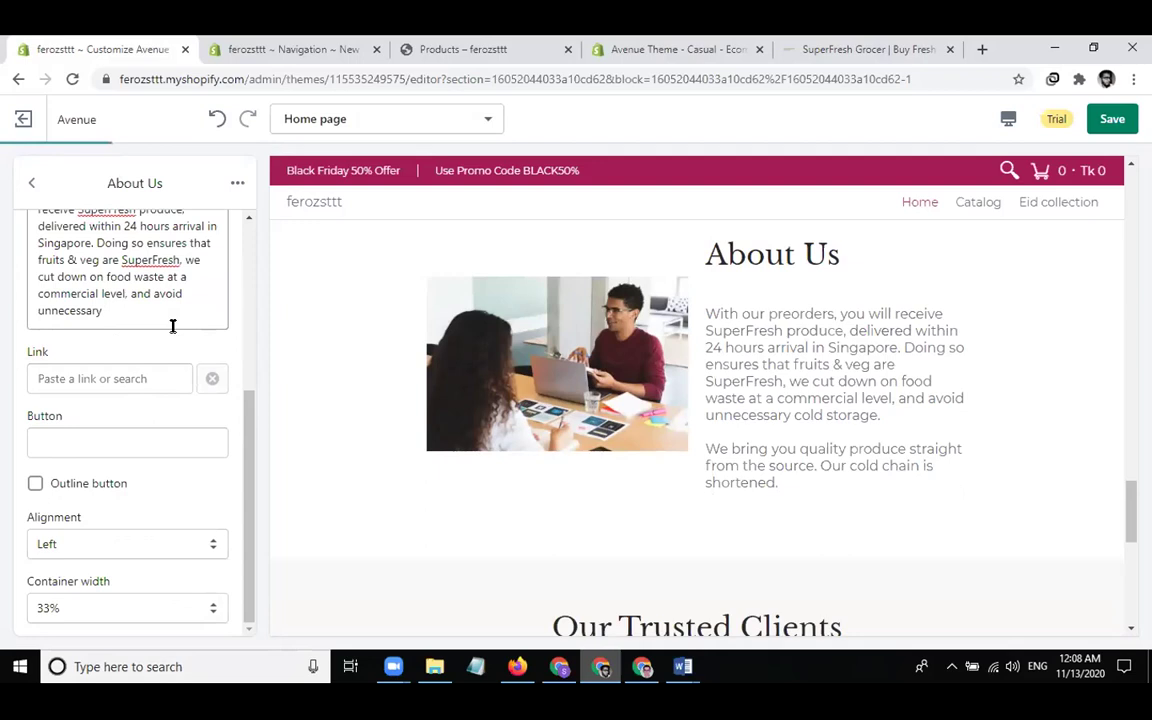
text(.)
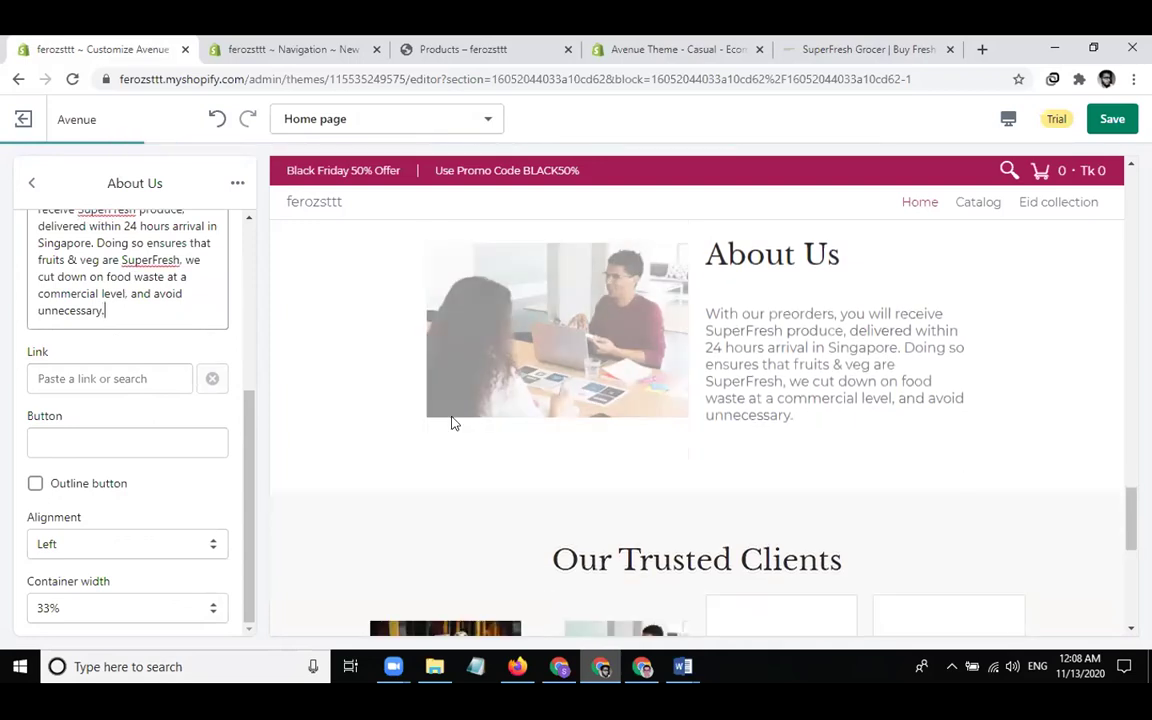
Give the About Us block a 'Read More' button linked to the News blog
click(106, 444)
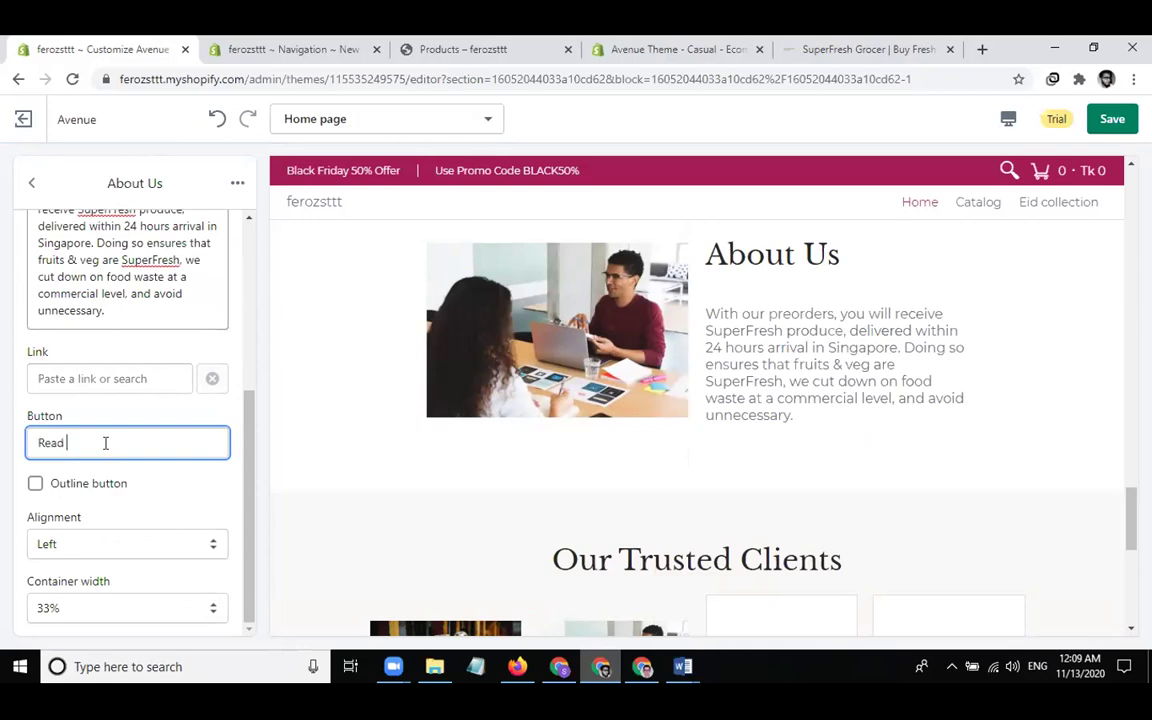
click(95, 378)
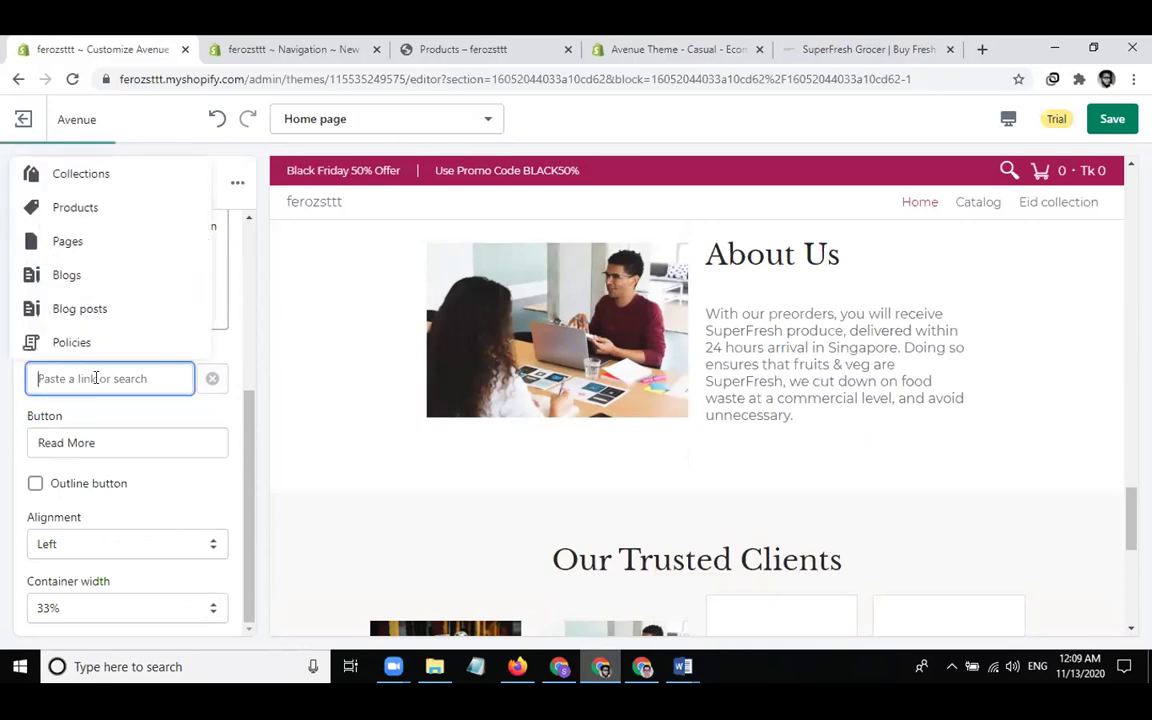
text(£)
key(BackSpace)
click(92, 316)
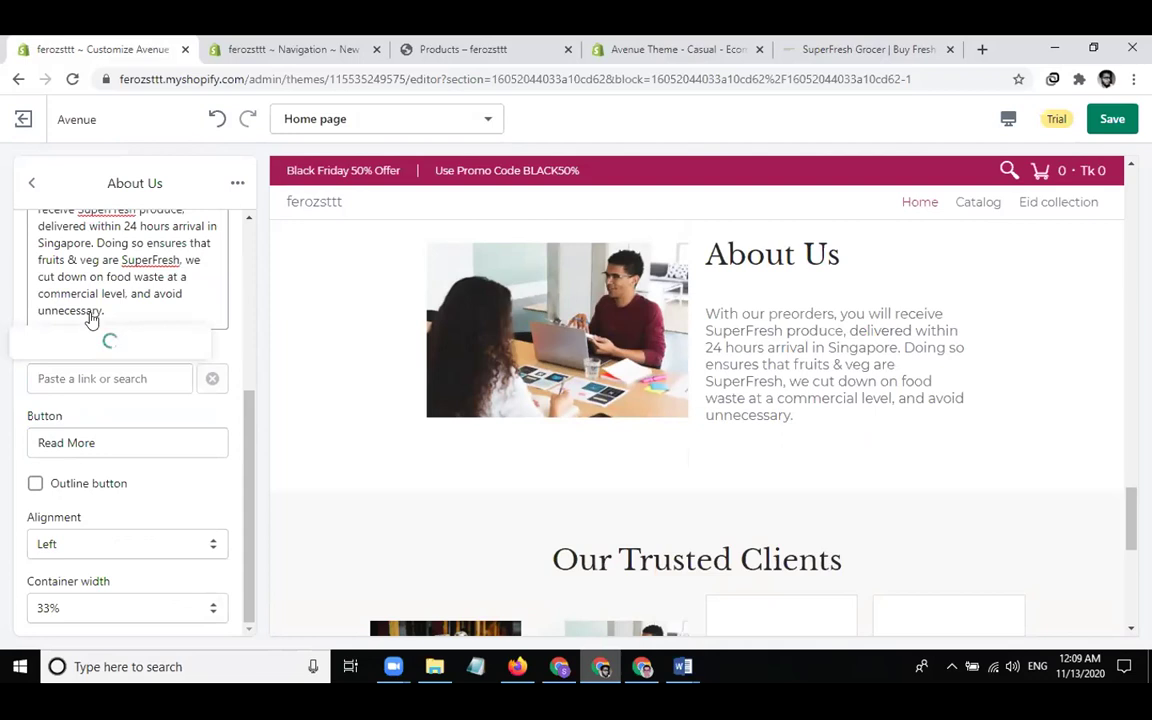
click(44, 312)
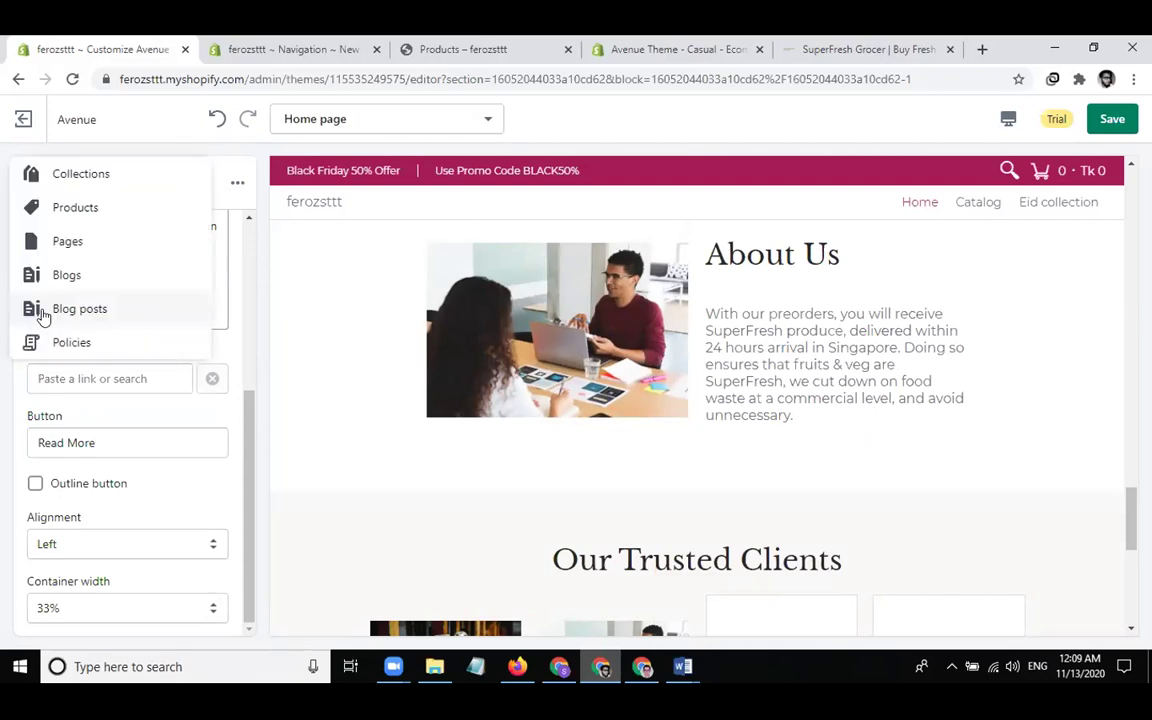
click(53, 283)
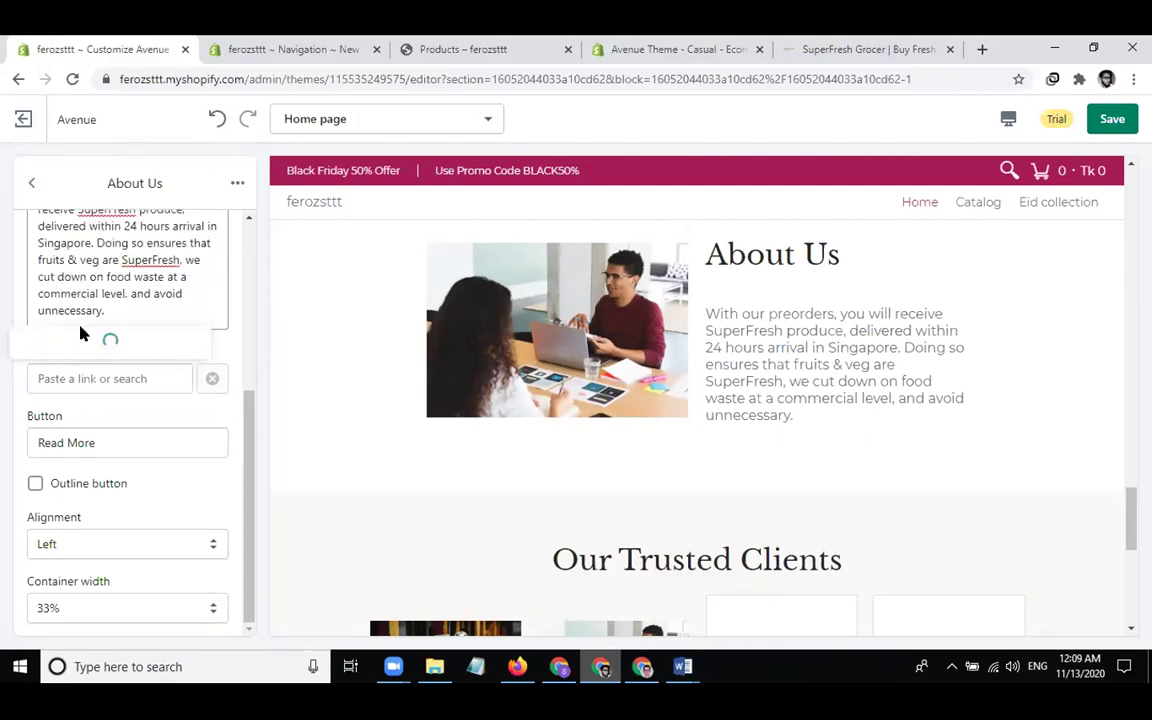
click(60, 342)
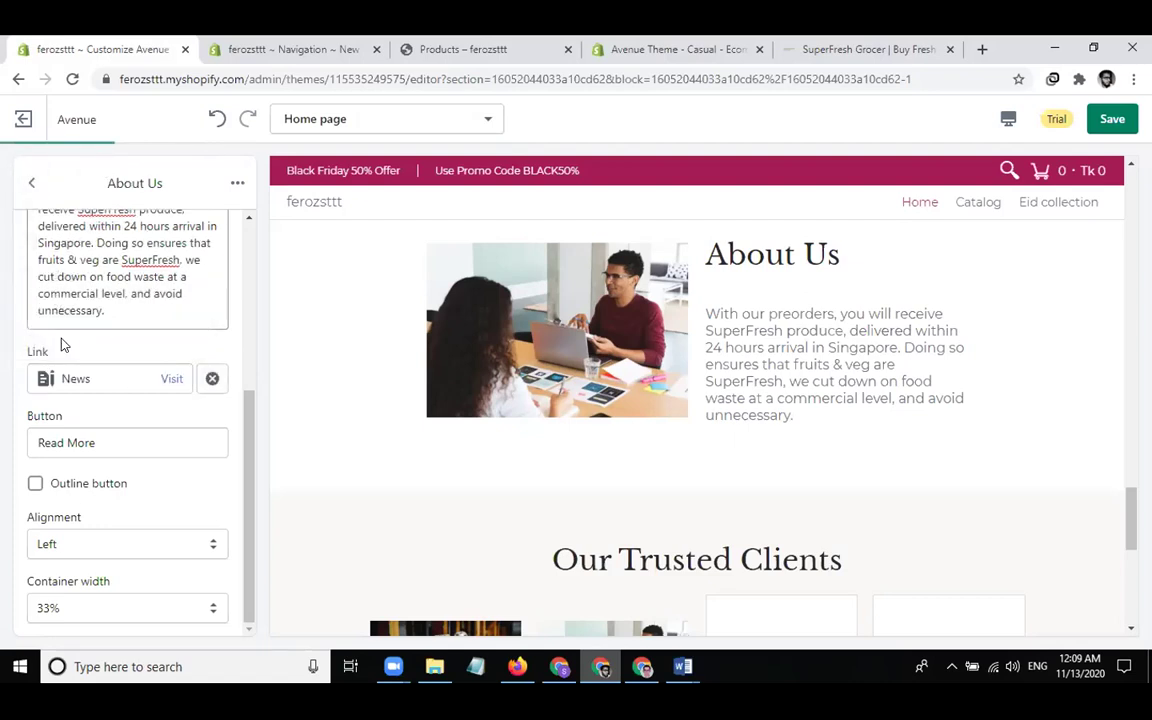
scroll(144, 500, up, 3)
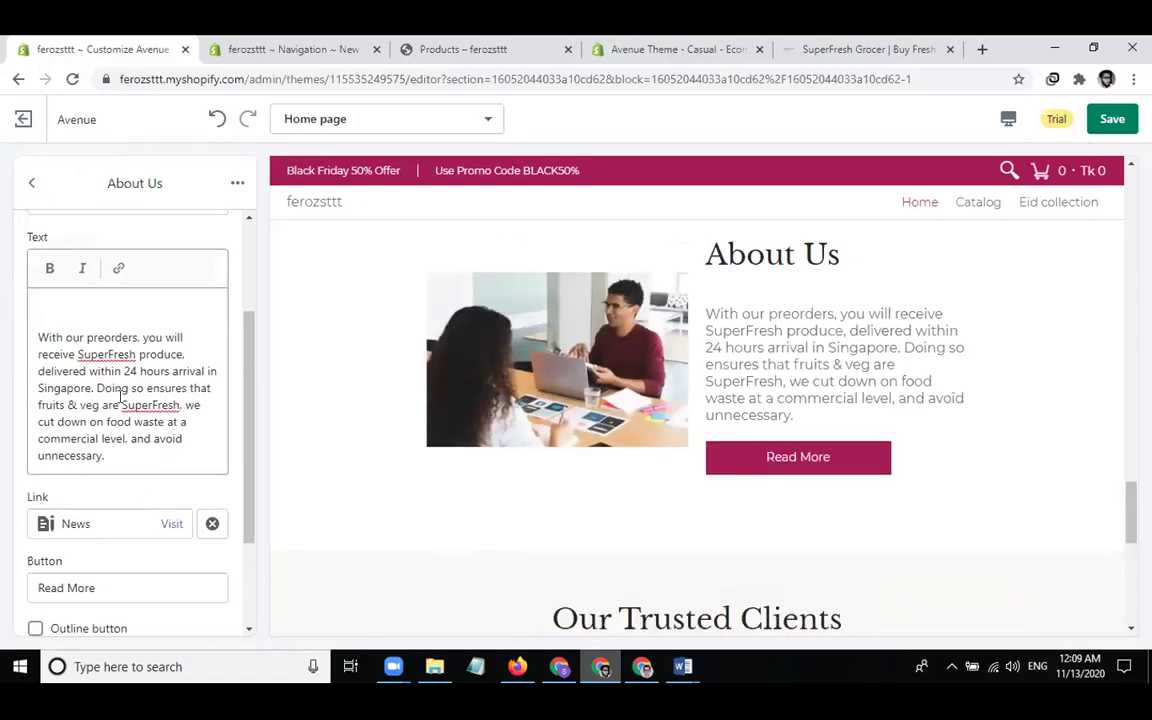
Return to the sections list, checking the 24/7 Support and About Us section options without changes
click(32, 185)
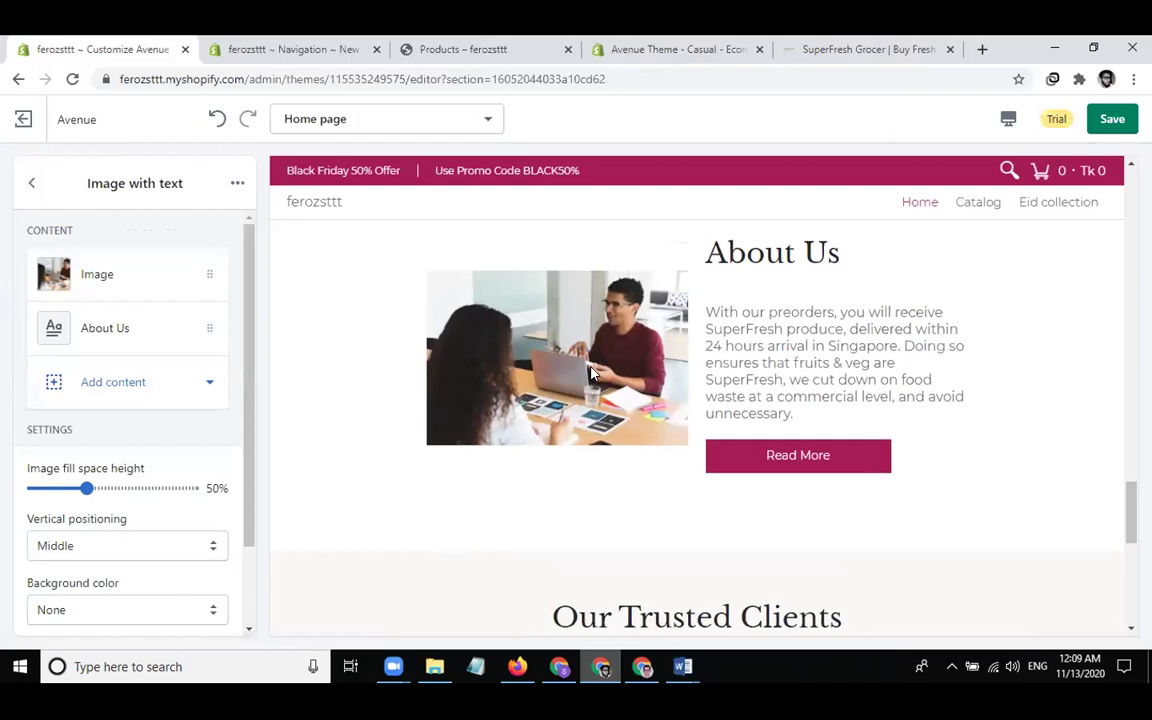
click(33, 183)
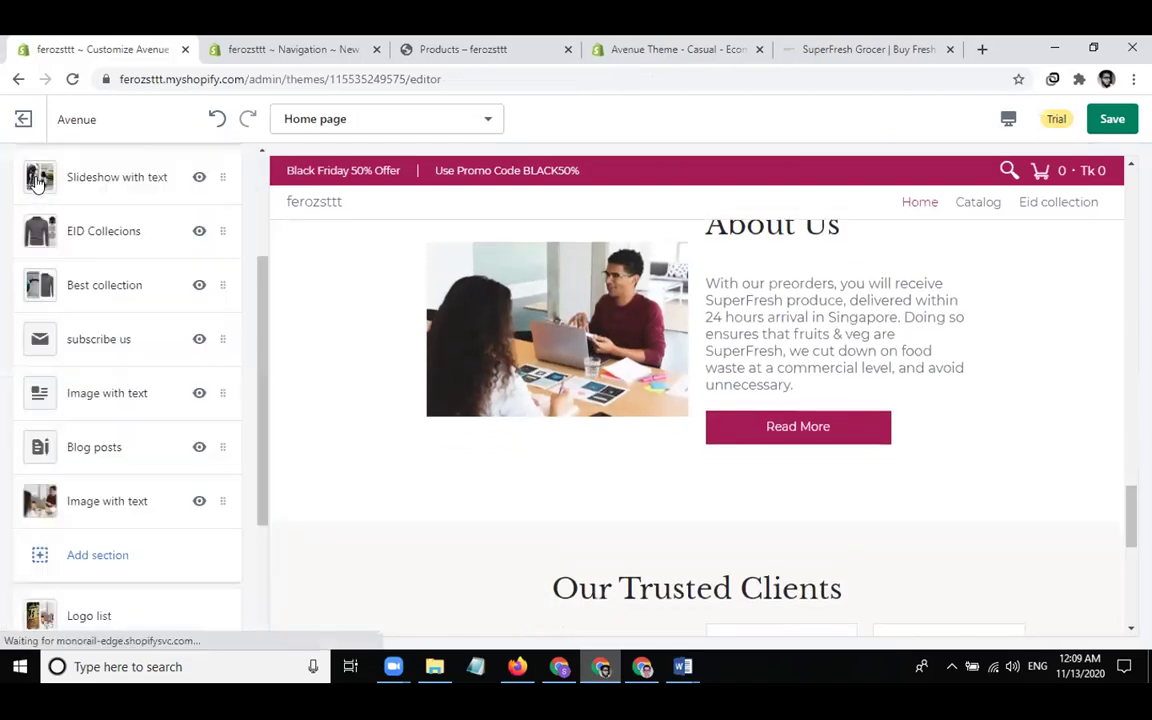
click(155, 396)
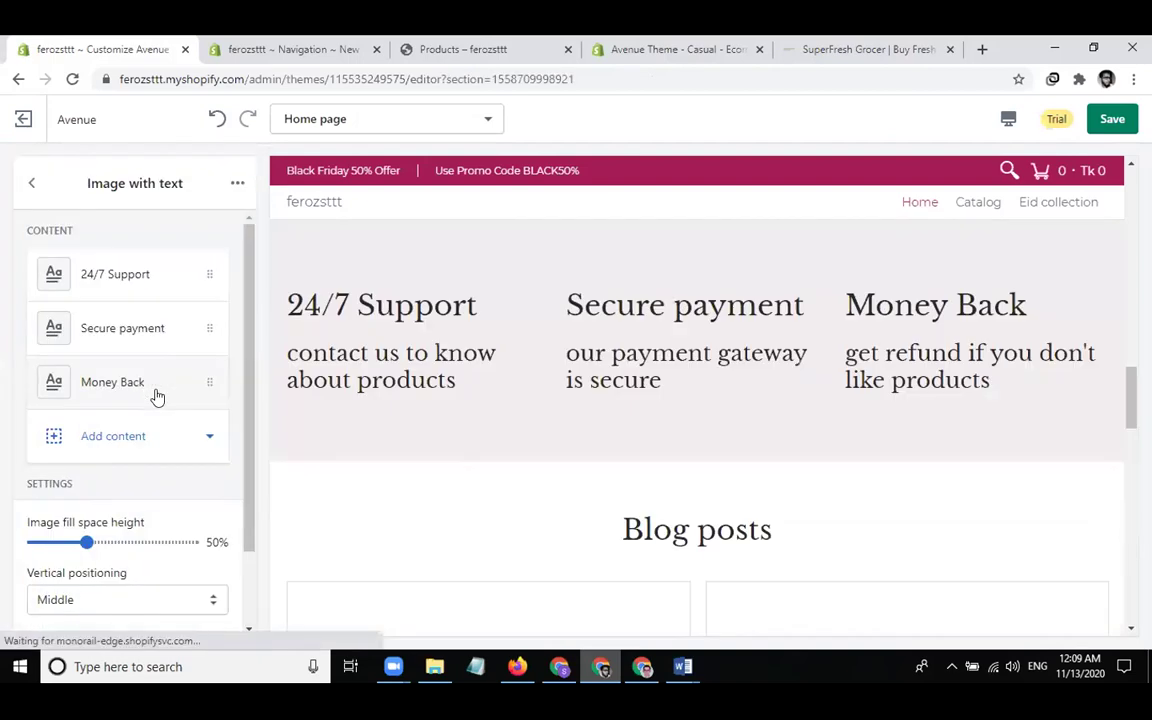
click(237, 177)
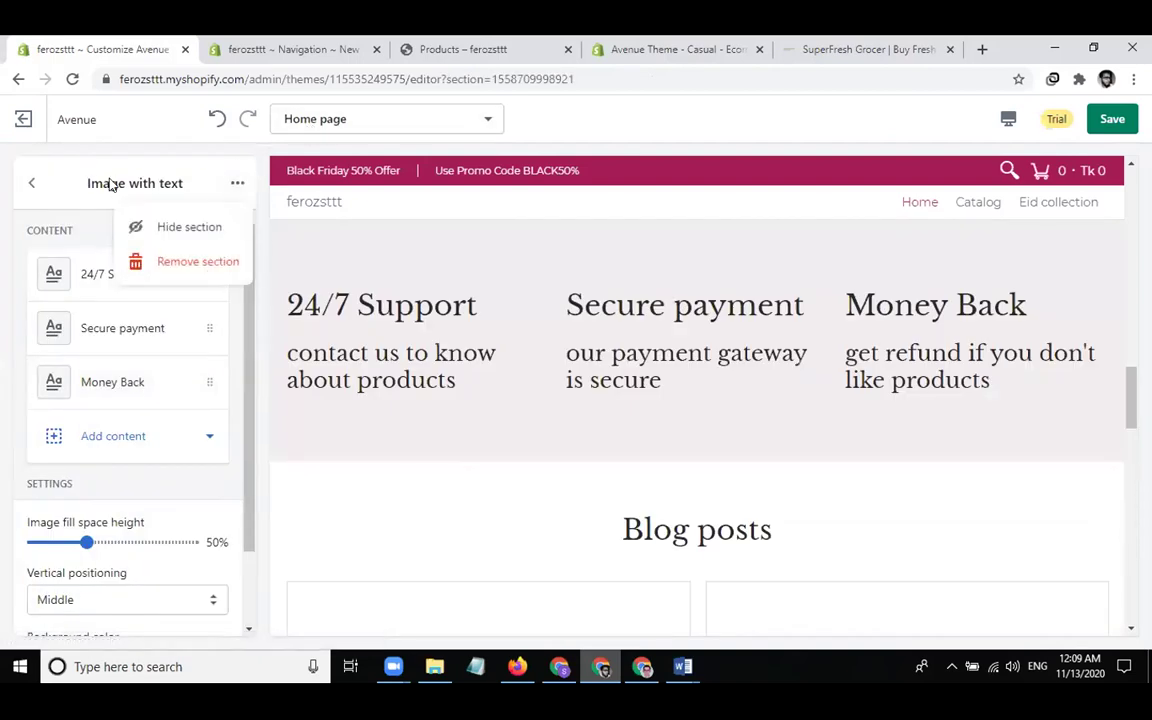
click(30, 182)
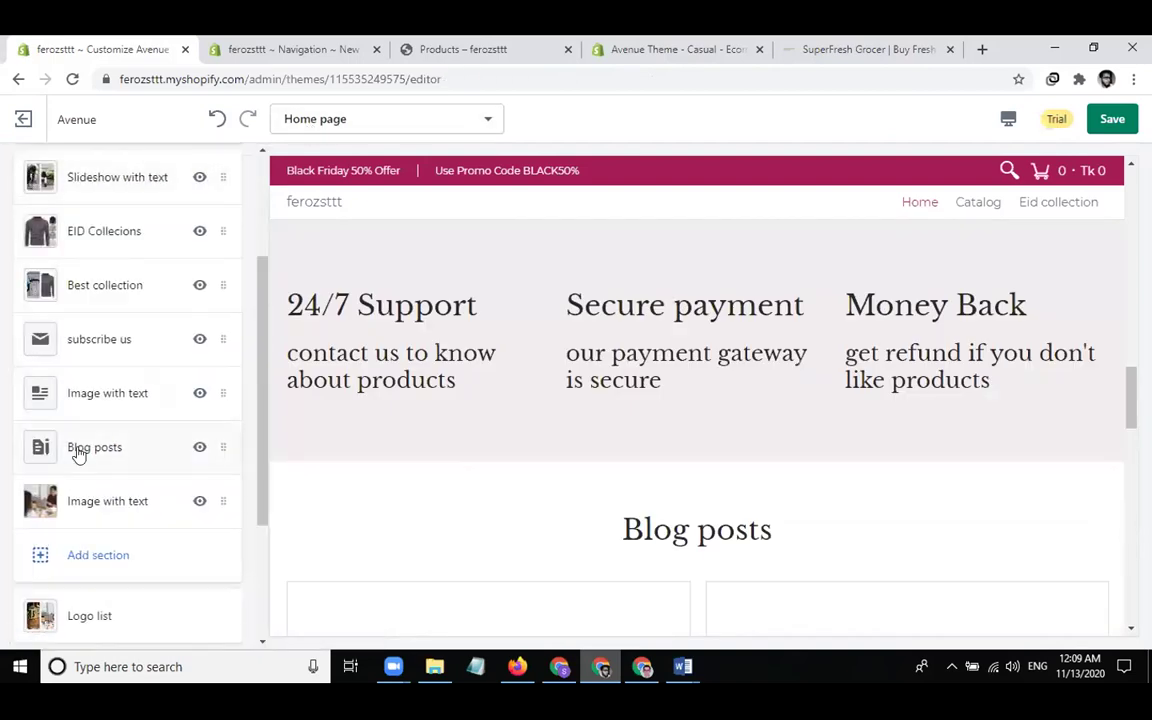
click(80, 502)
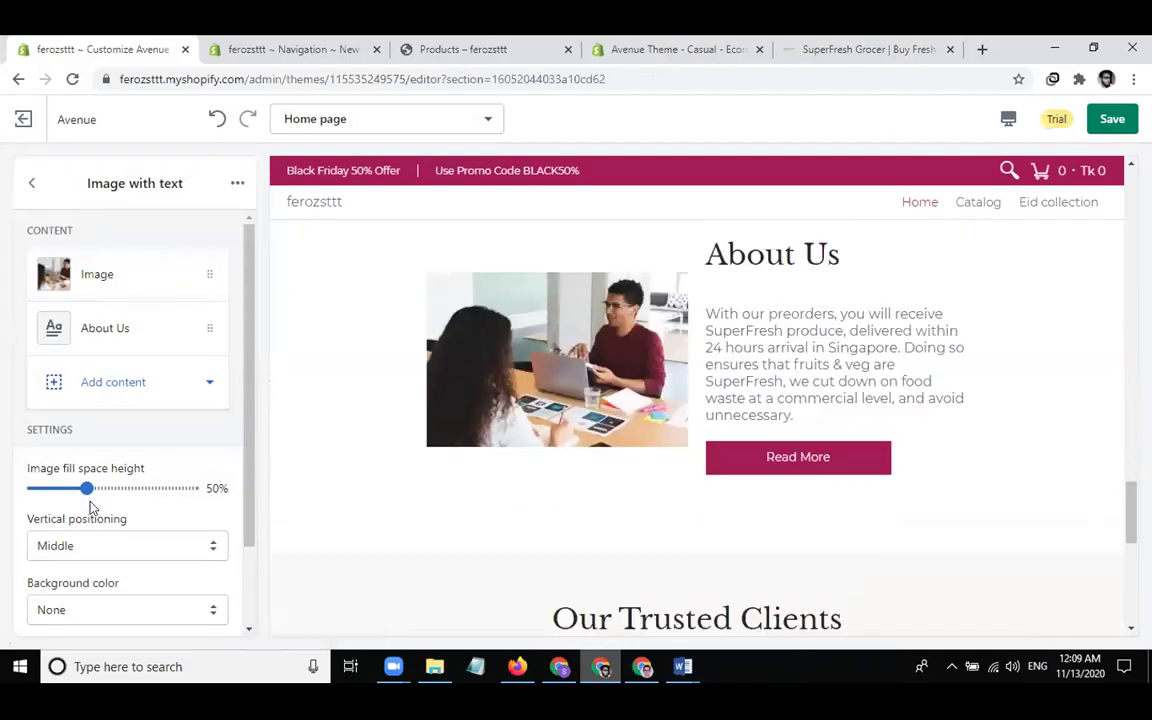
click(236, 184)
click(236, 184)
click(31, 182)
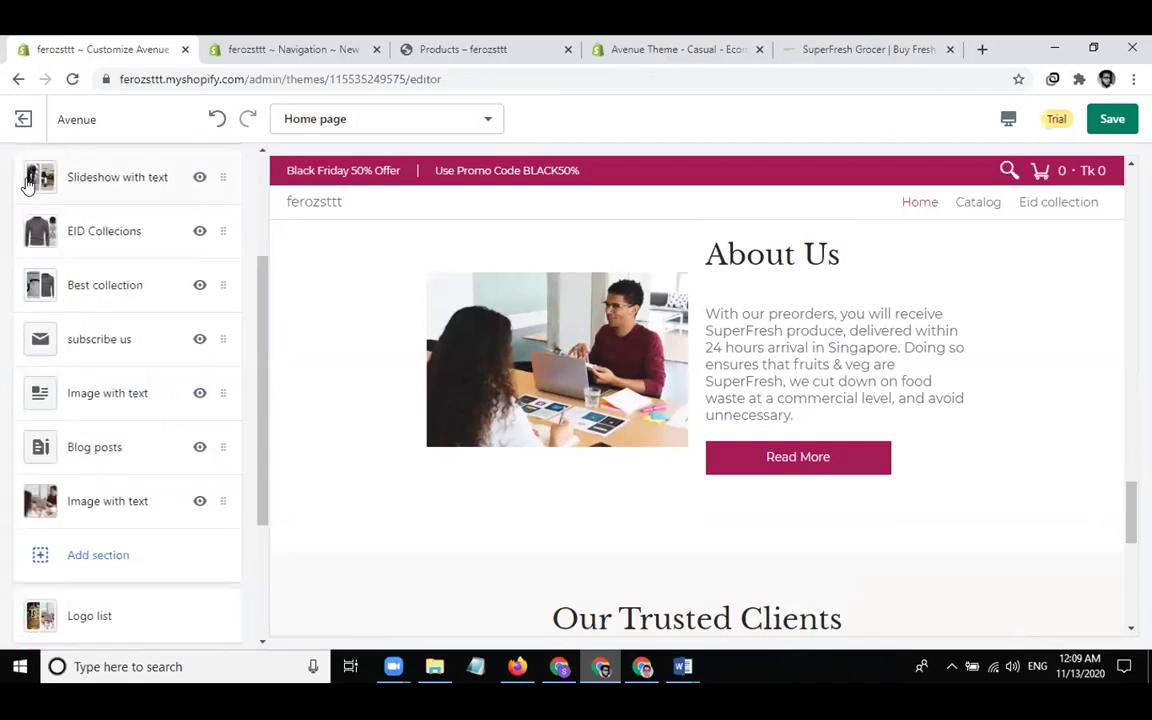
Add another Image with text section below About Us, placing its text before the image
click(96, 558)
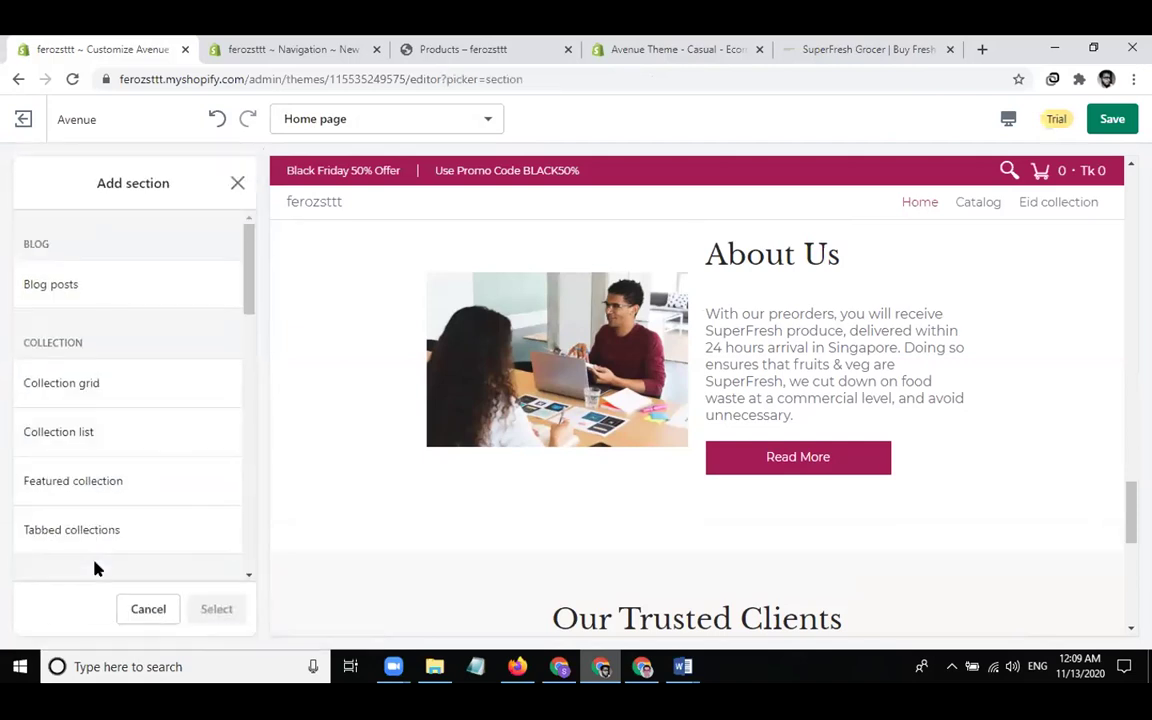
scroll(90, 447, down, 1)
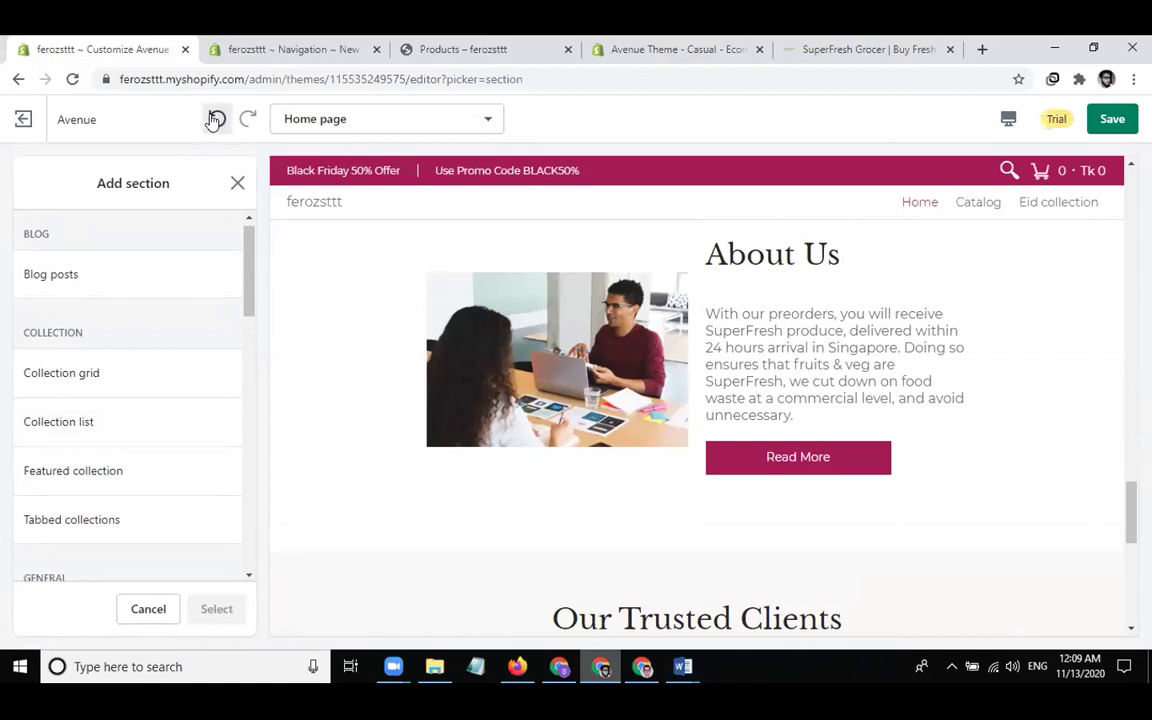
scroll(129, 309, down, 5)
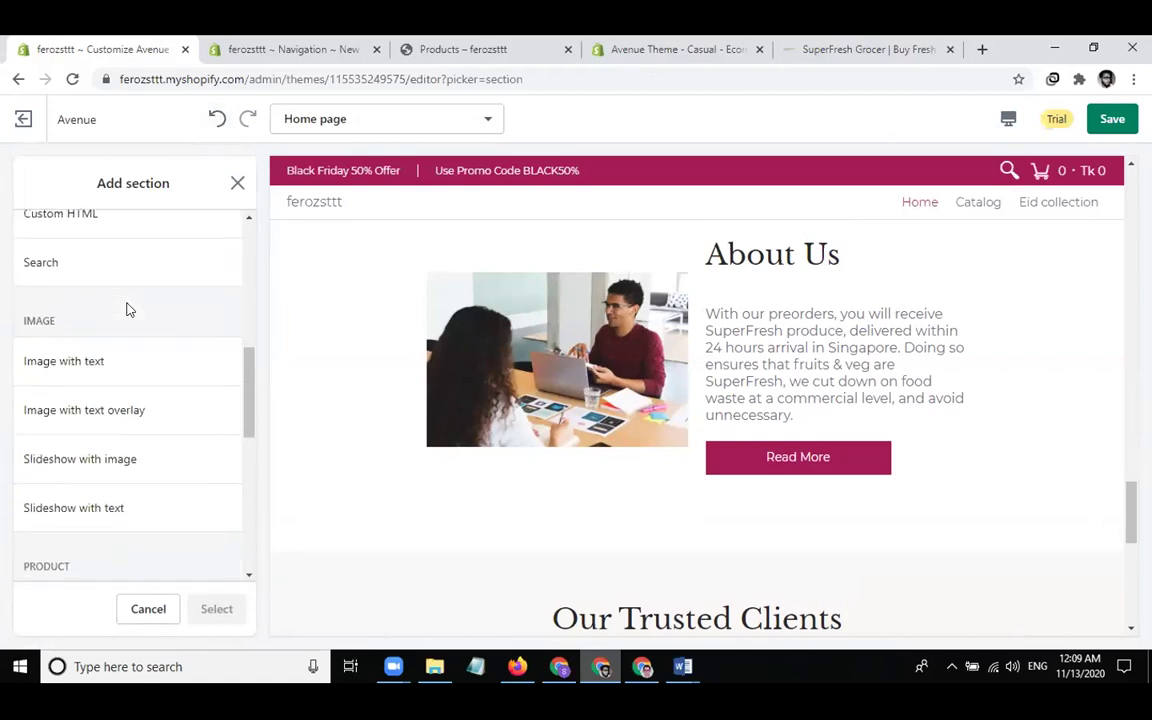
click(109, 371)
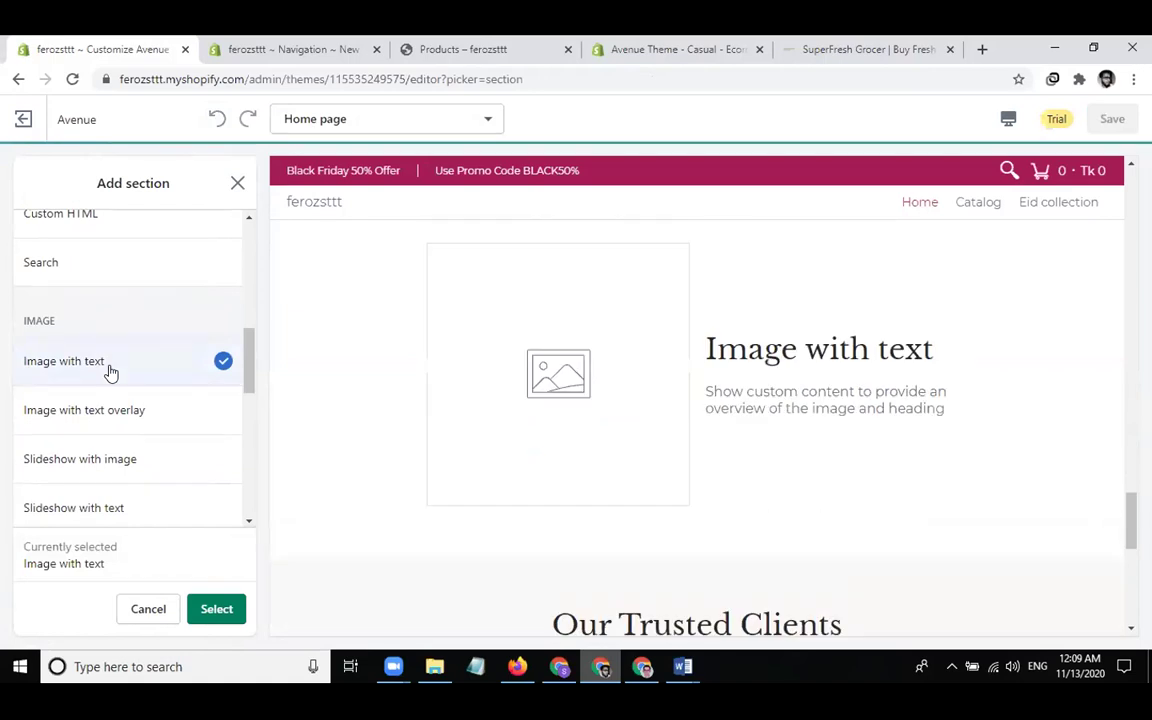
click(215, 610)
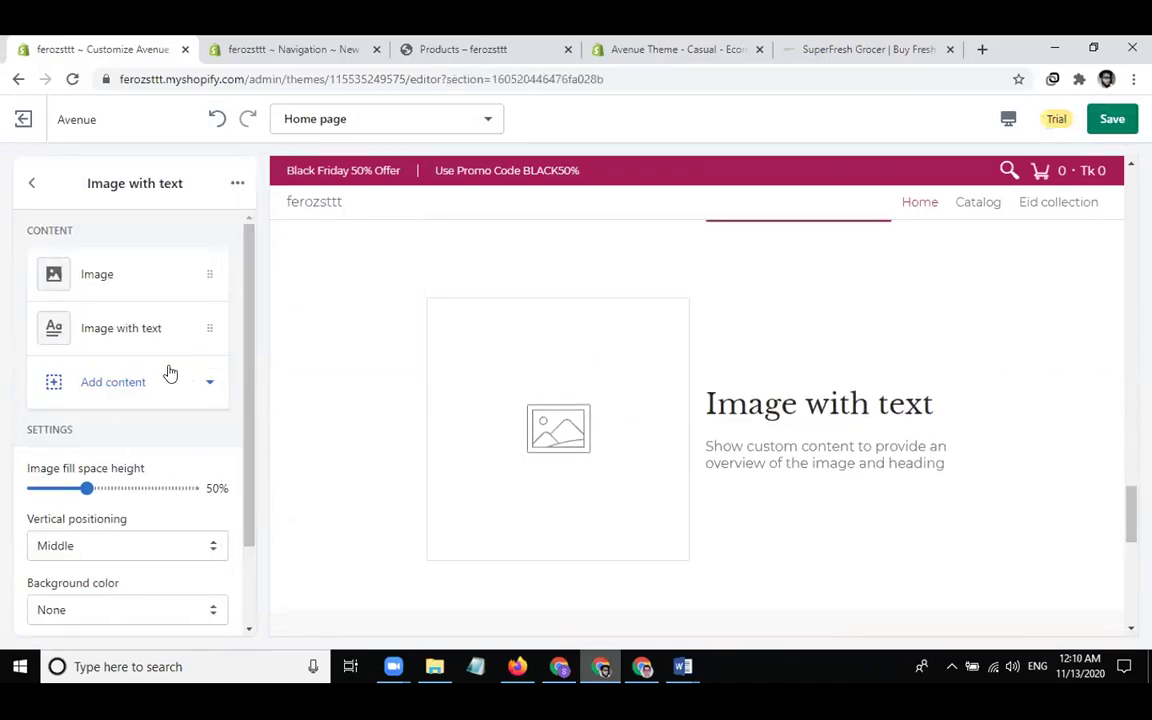
drag(205, 324, 198, 258)
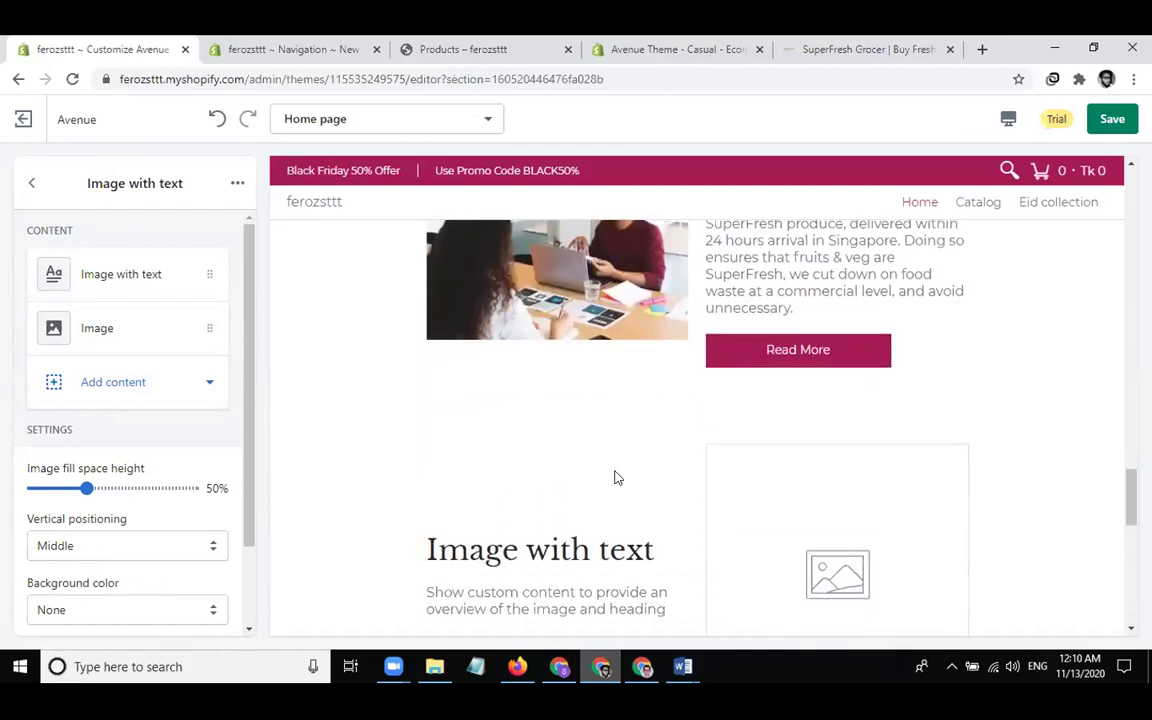
click(126, 331)
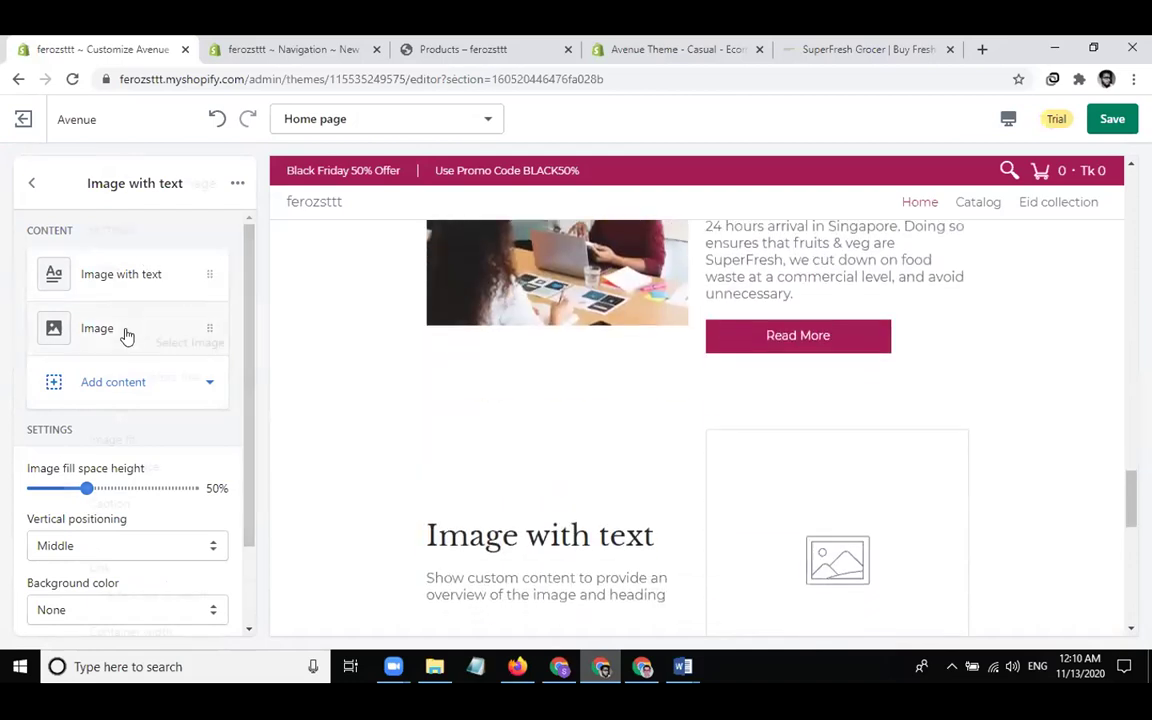
Set the new section's image to the photo of the man sitting by a stone wall
click(126, 340)
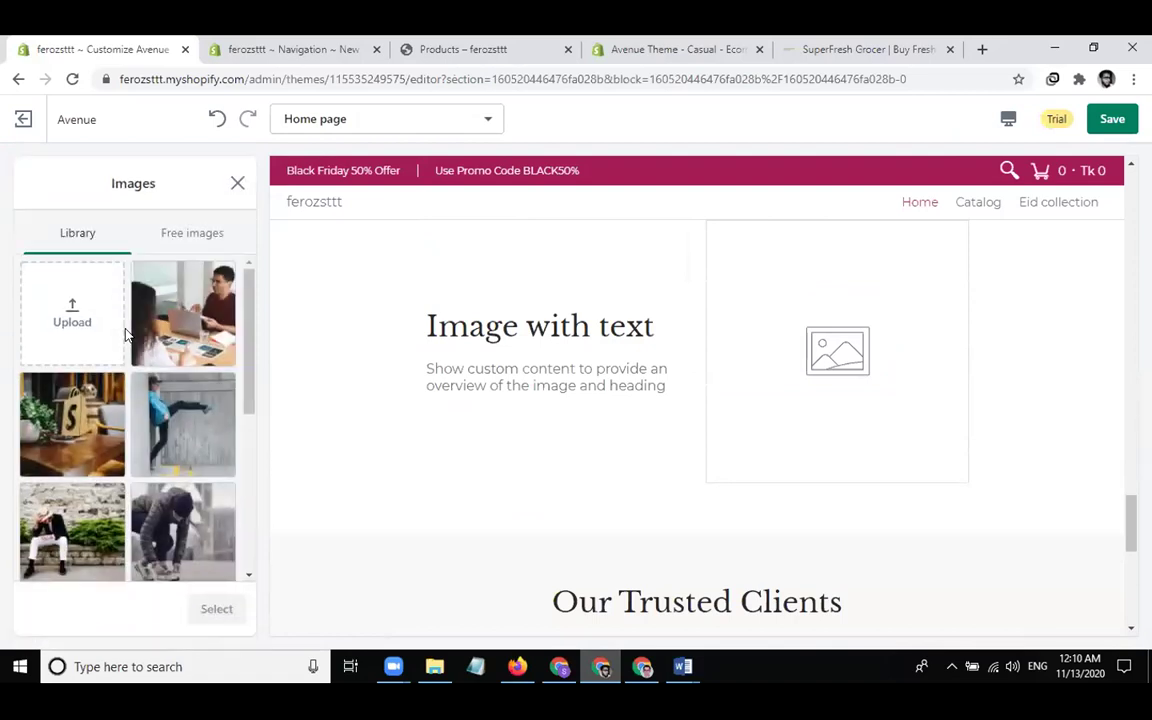
click(155, 440)
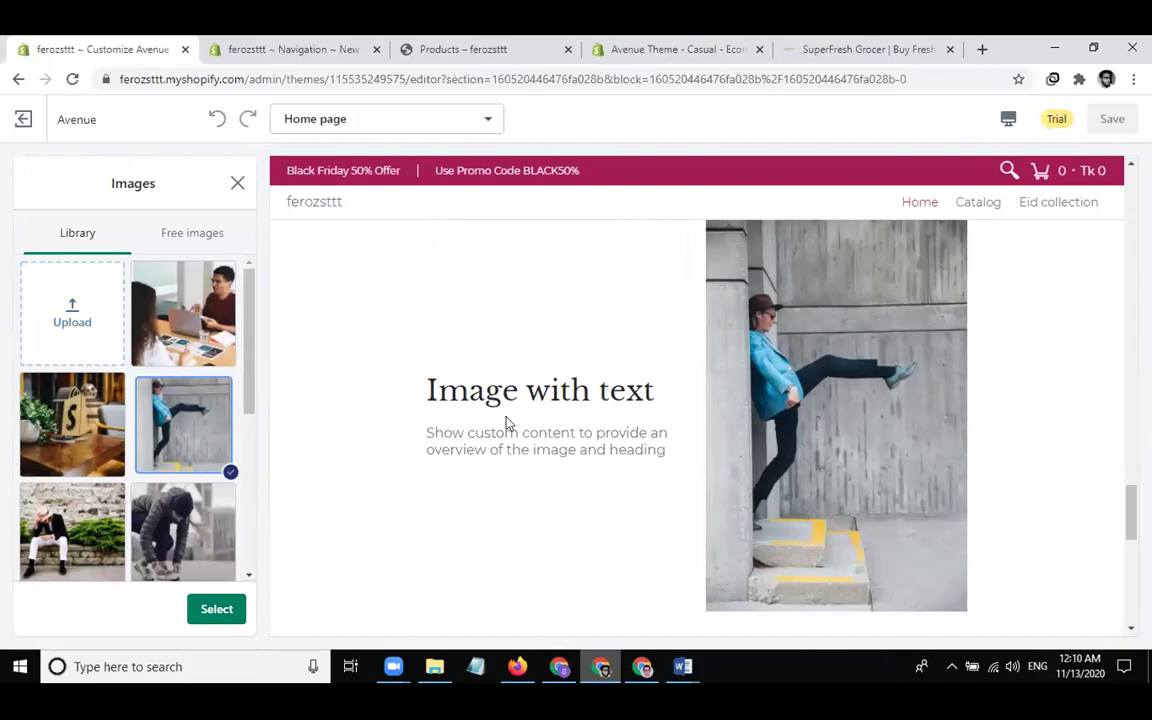
click(78, 524)
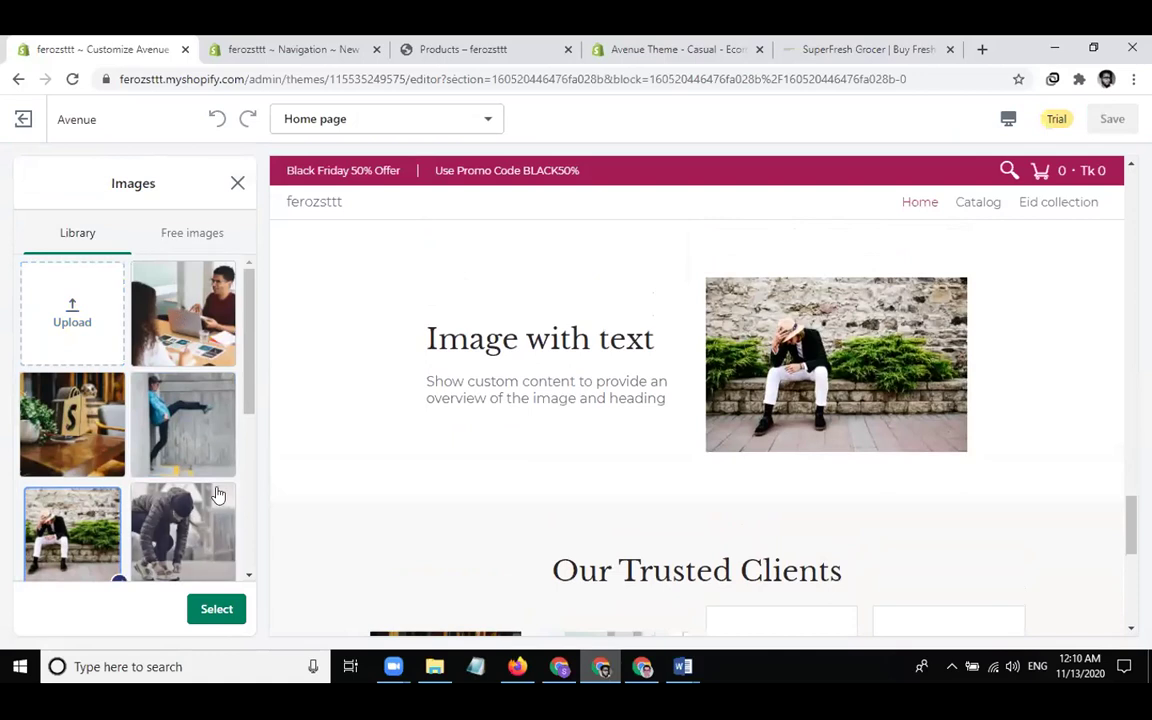
click(222, 610)
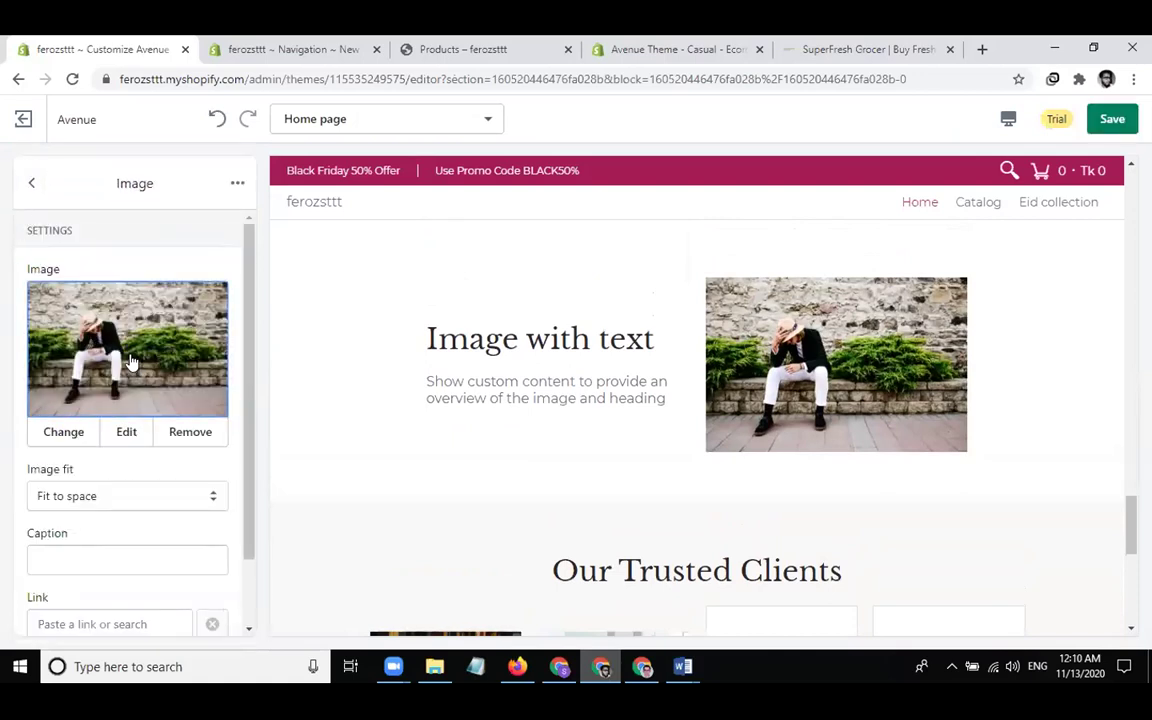
click(31, 184)
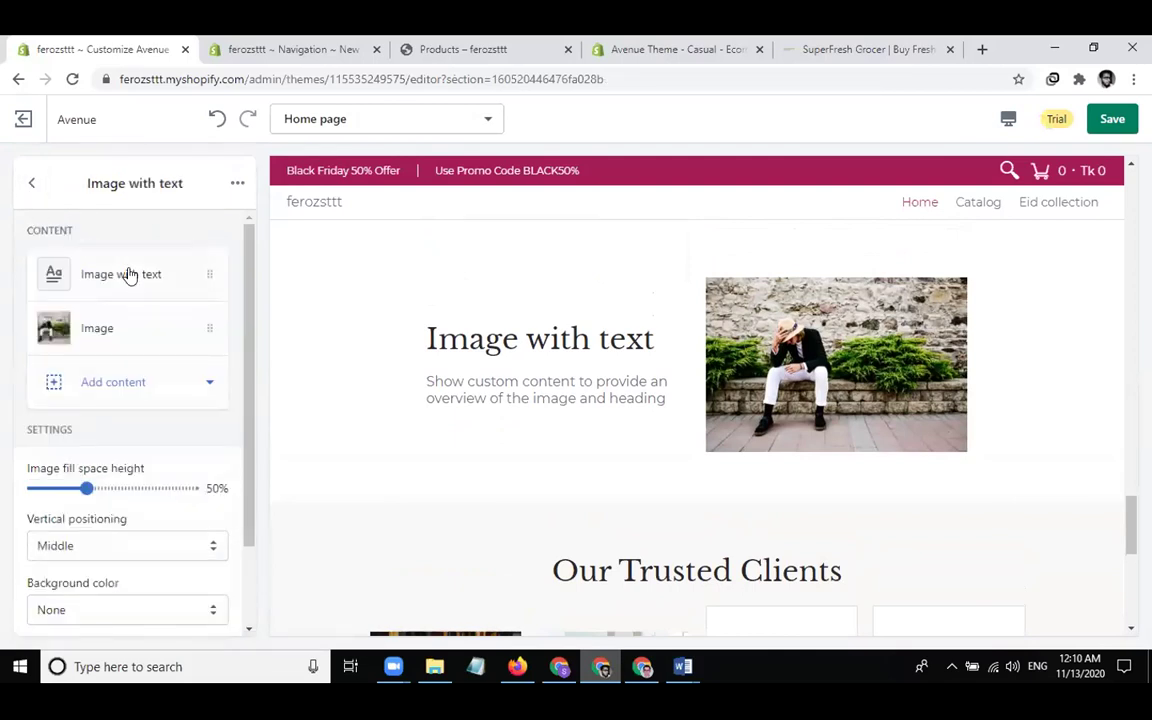
Retitle the section 'Why Us?' and lengthen its body by pasting a second copy of the text
click(156, 293)
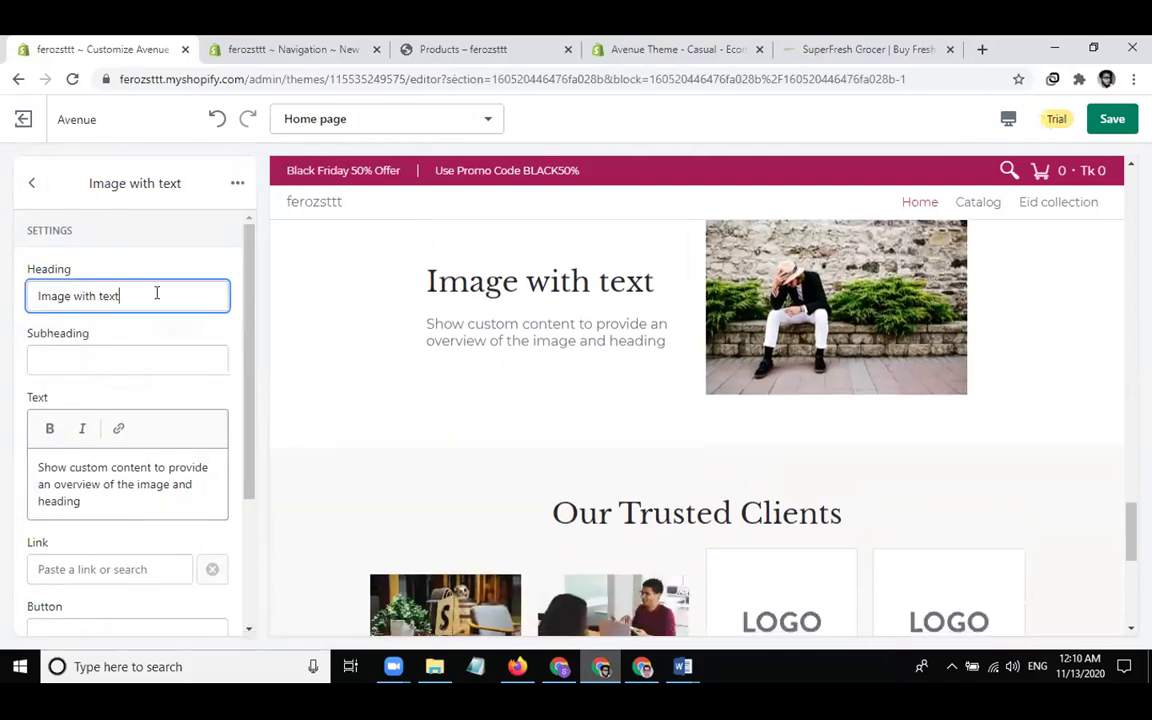
key(ctrl+a)
text(Why Us?)
click(133, 438)
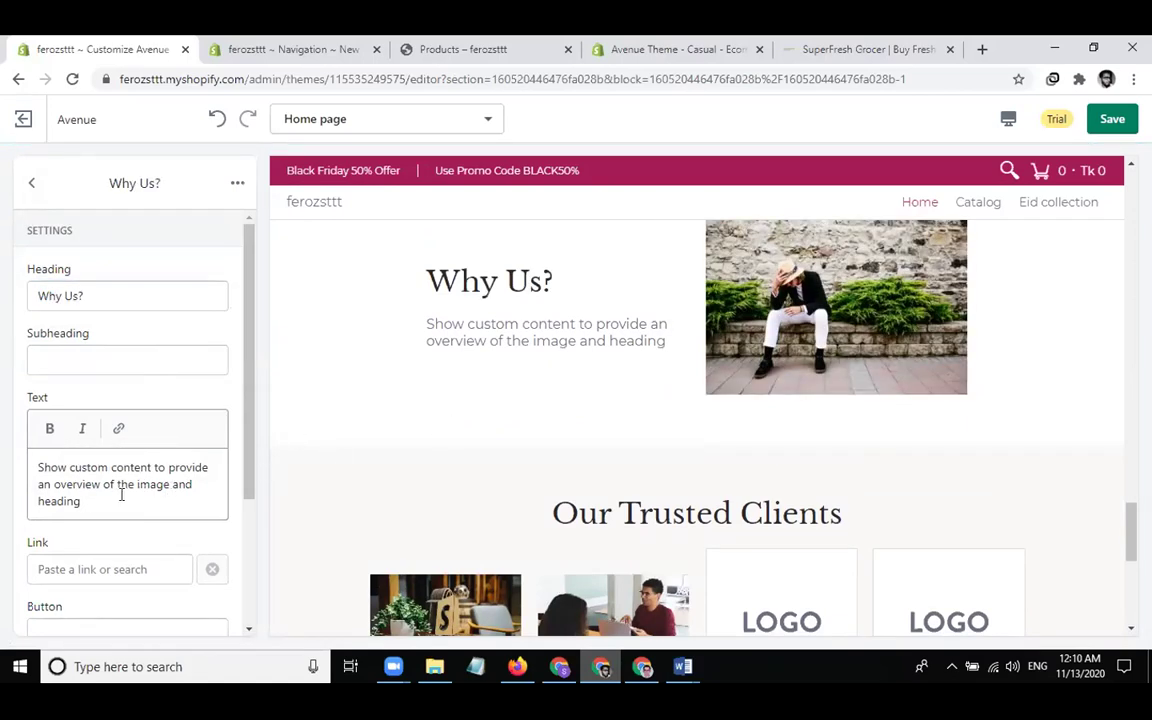
key(ctrl+a)
key(ctrl+c)
key(Right)
key(ctrl+v)
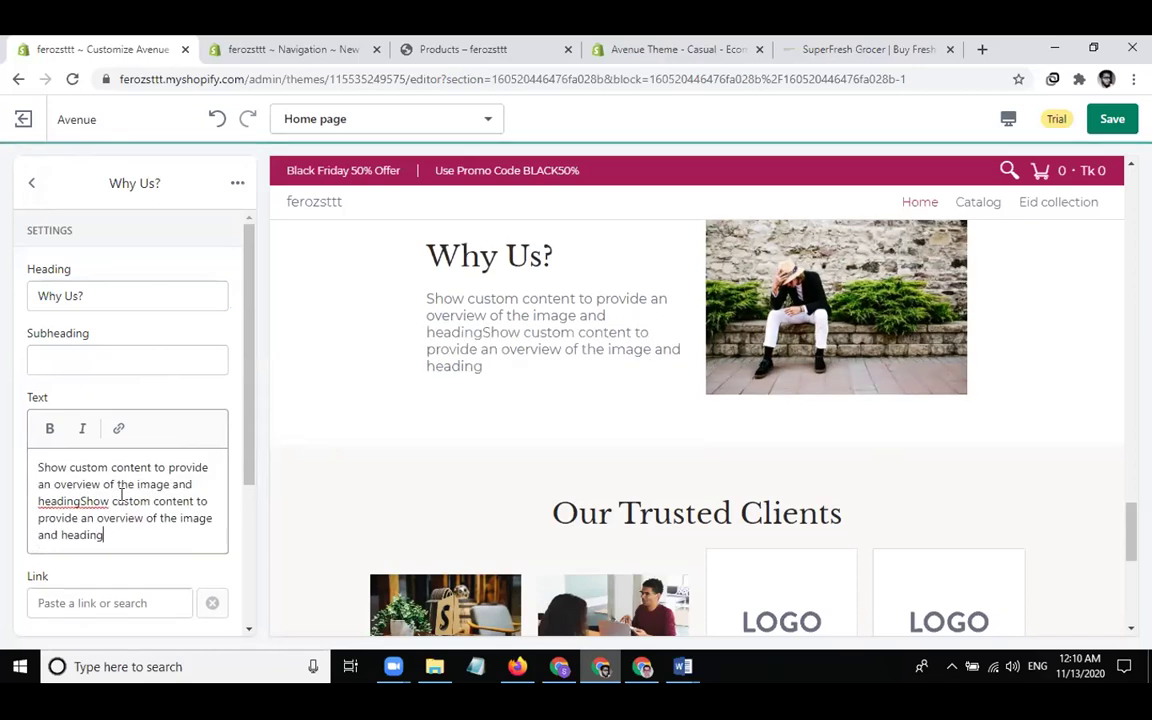
Link the section to the News blog and give it a 'Read More' button
click(110, 600)
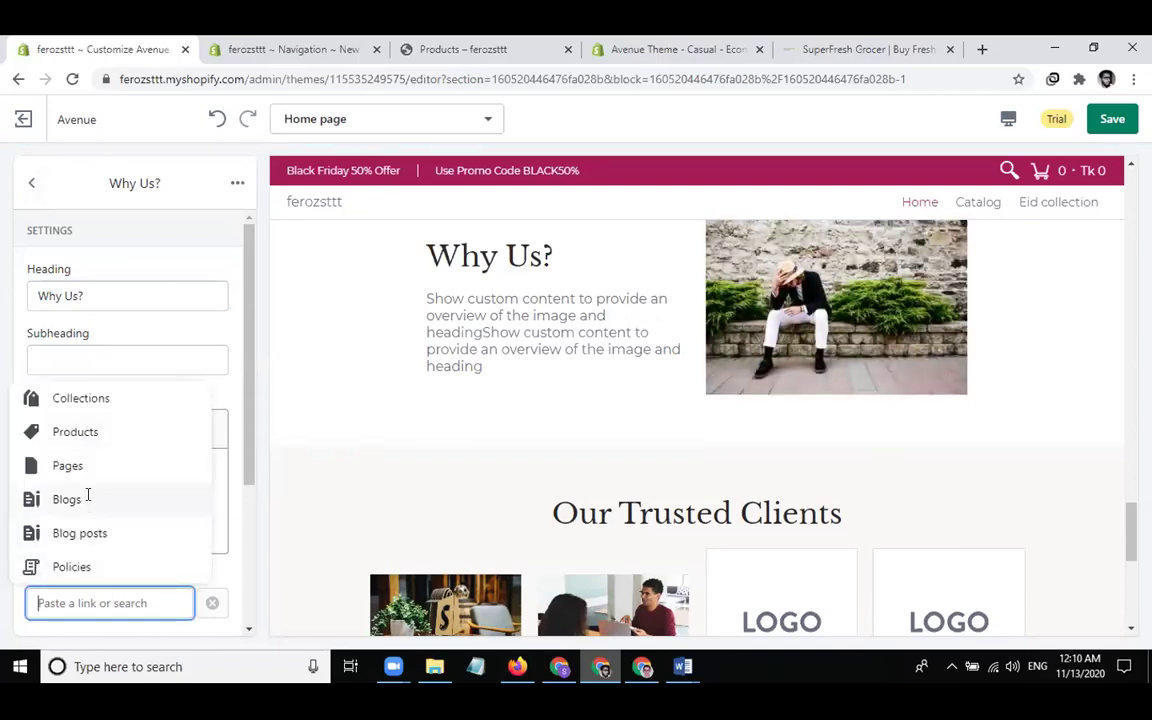
click(88, 498)
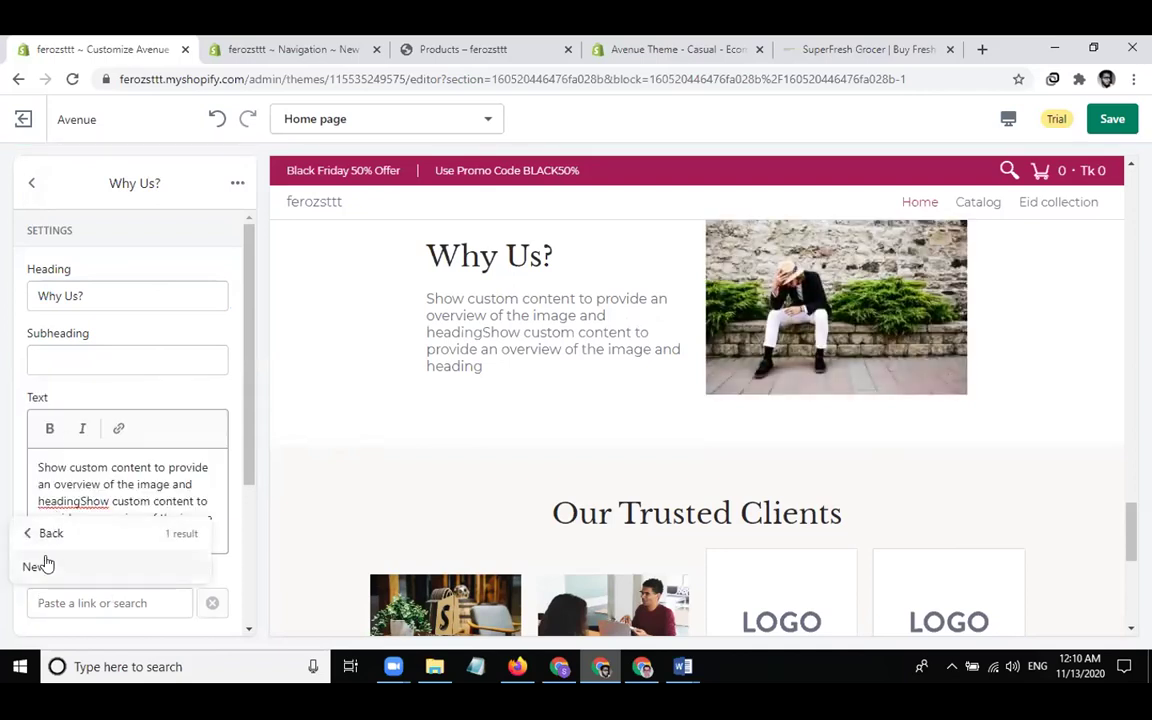
click(44, 565)
scroll(86, 513, down, 3)
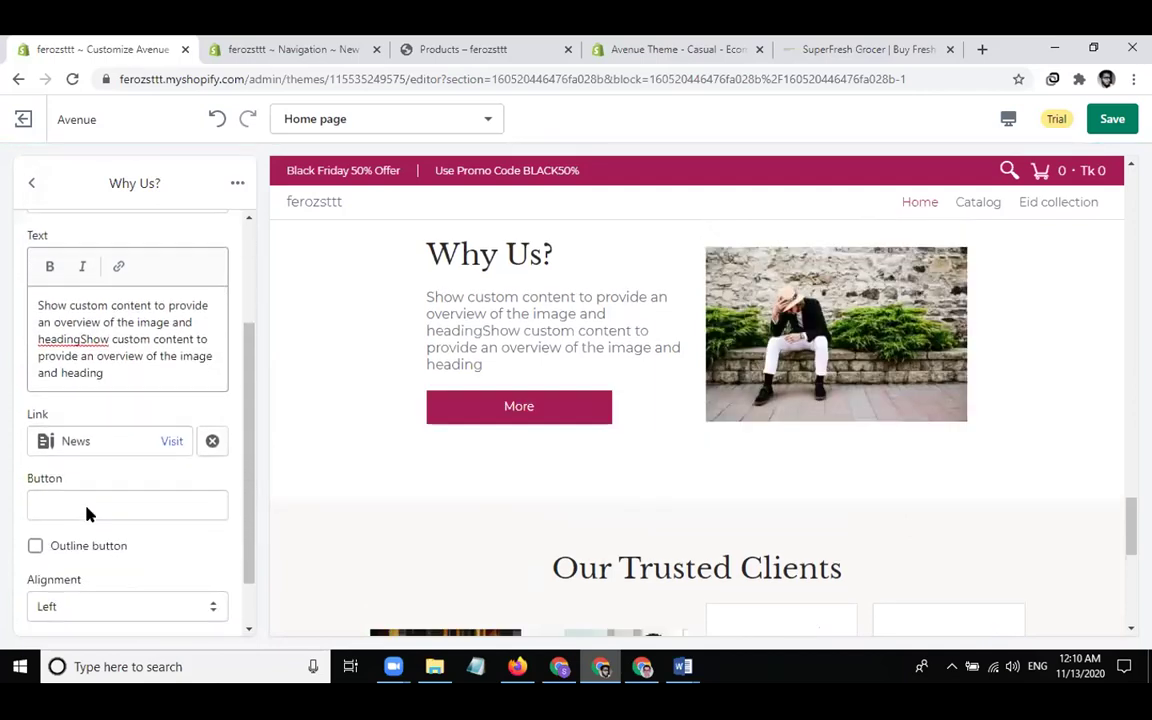
click(132, 504)
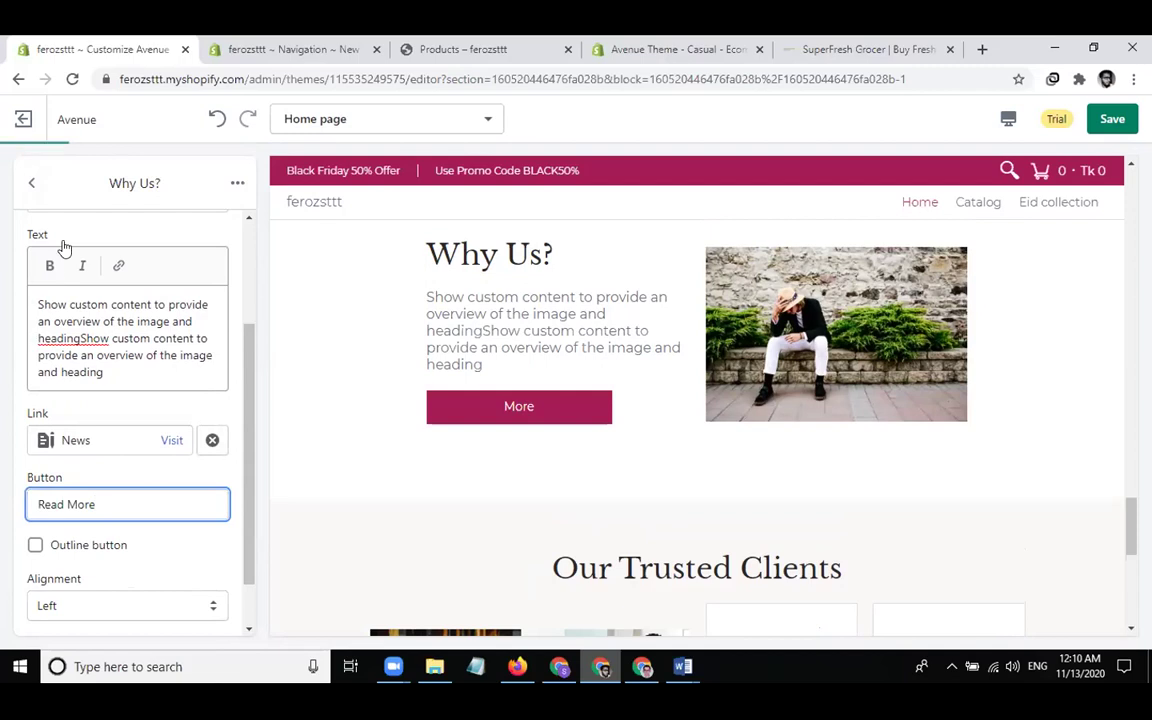
click(29, 179)
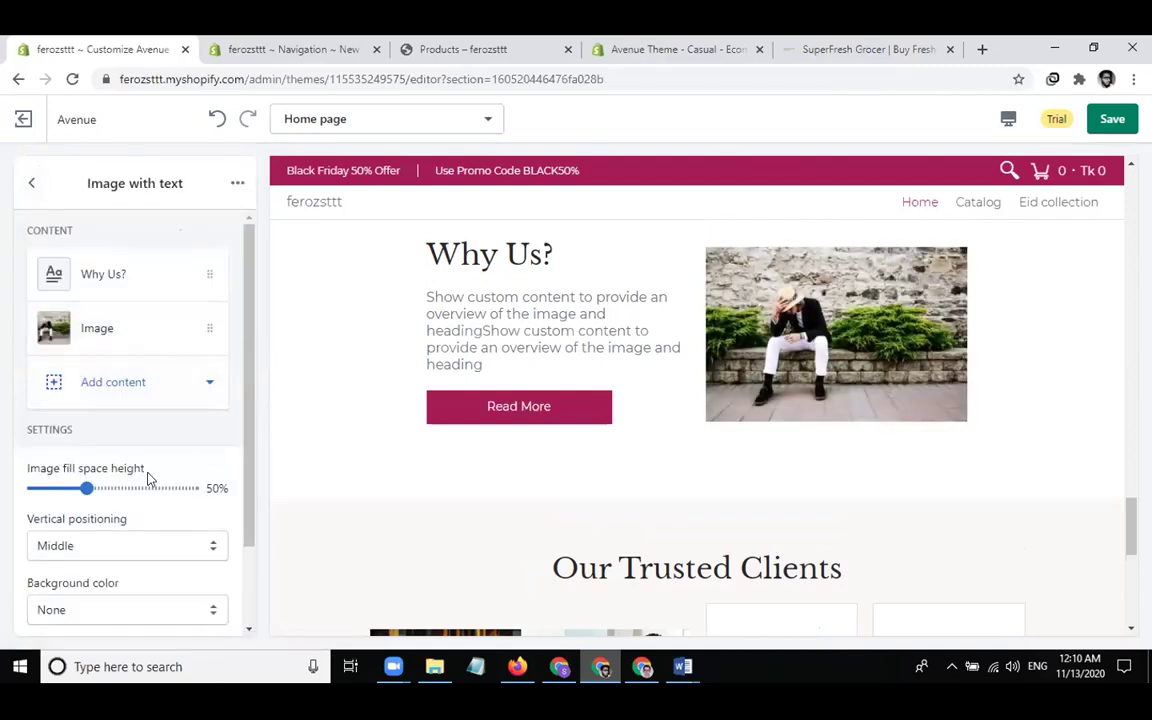
scroll(398, 450, up, 10)
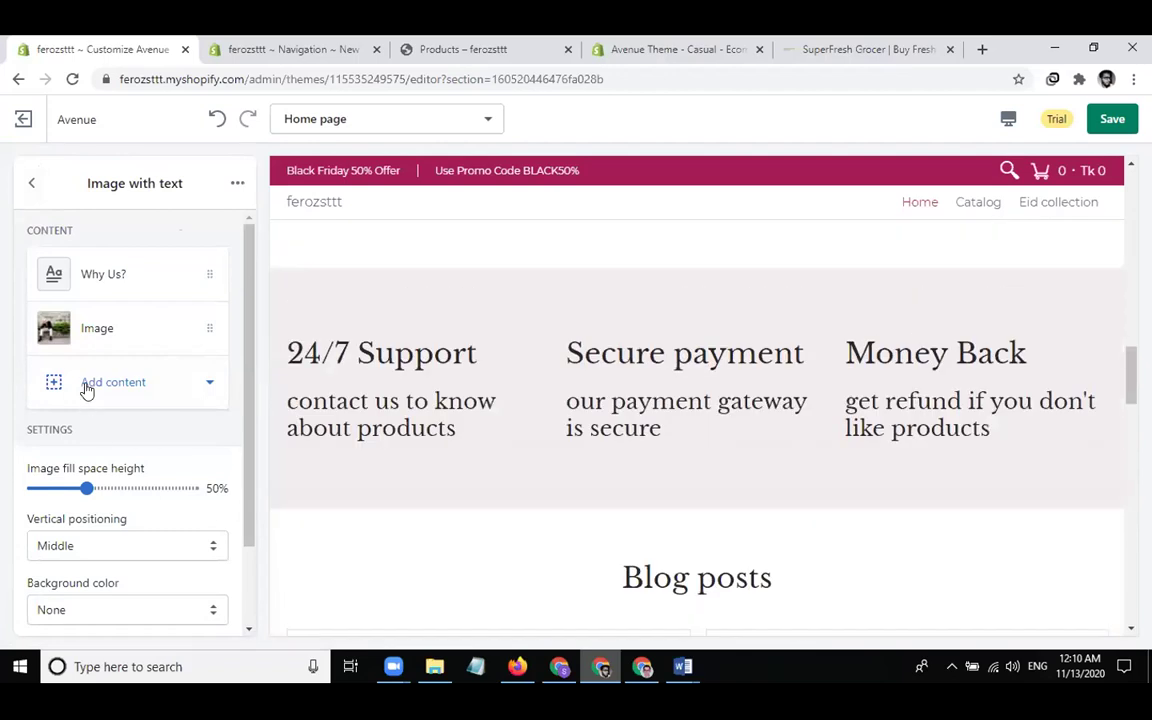
Return to the home page sections and add a Featured product section from the Product group
click(87, 391)
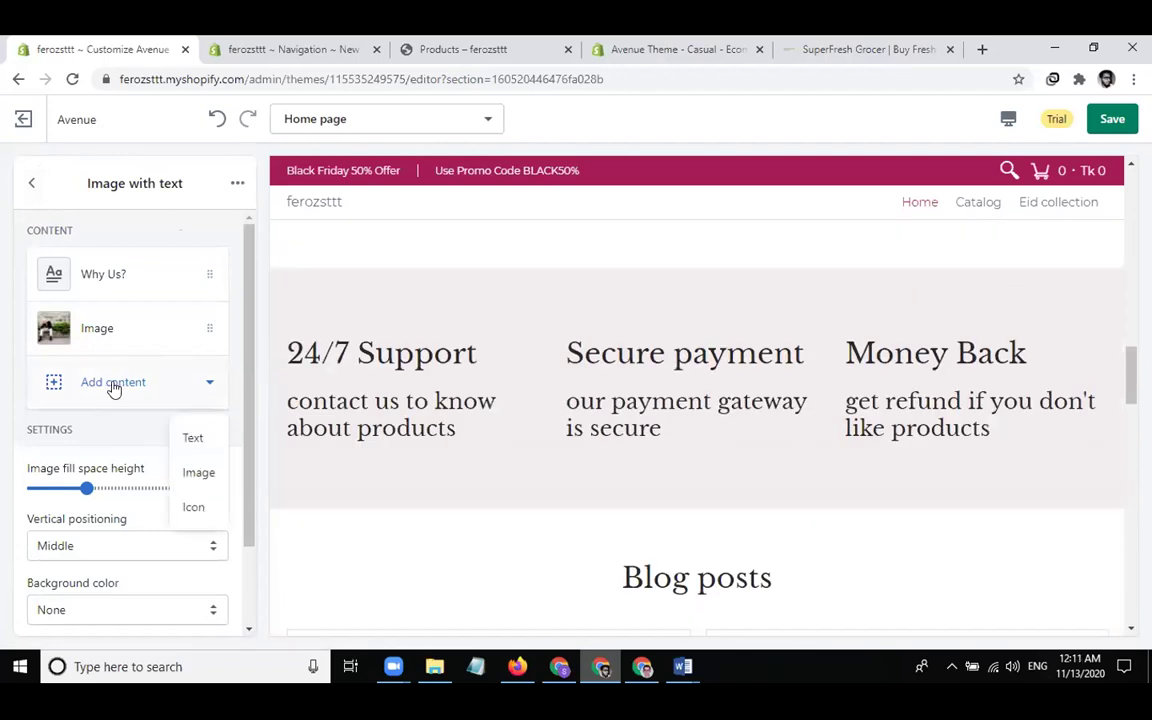
click(31, 176)
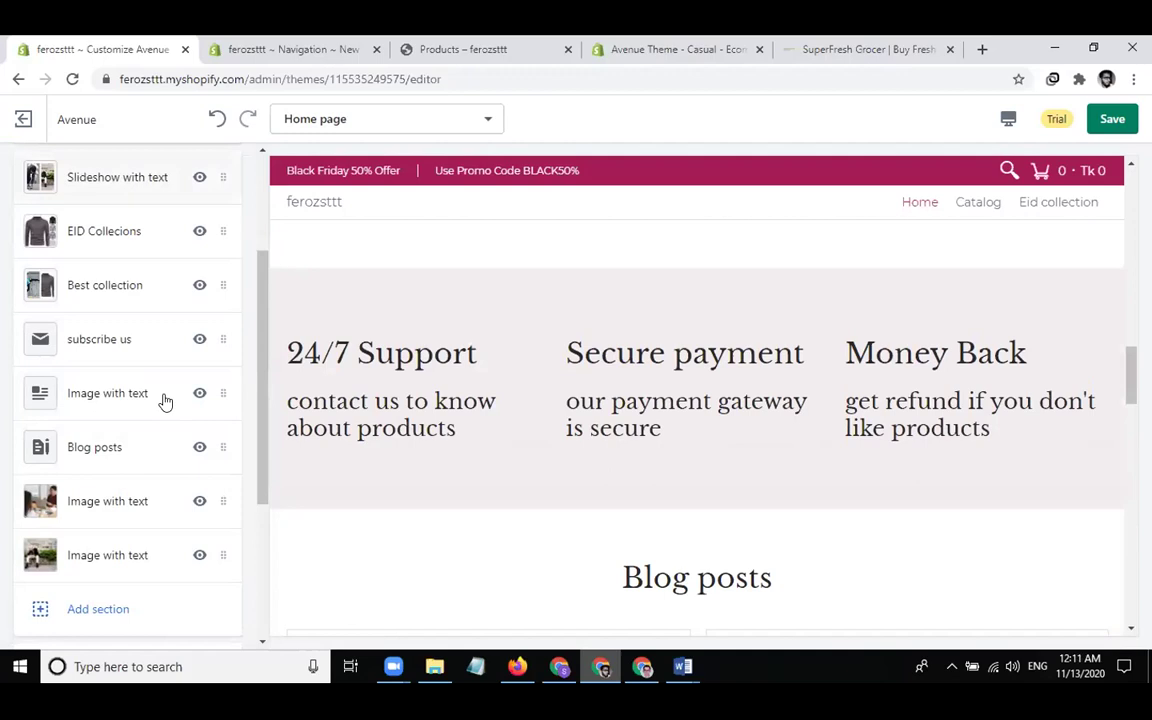
scroll(140, 450, down, 4)
click(91, 401)
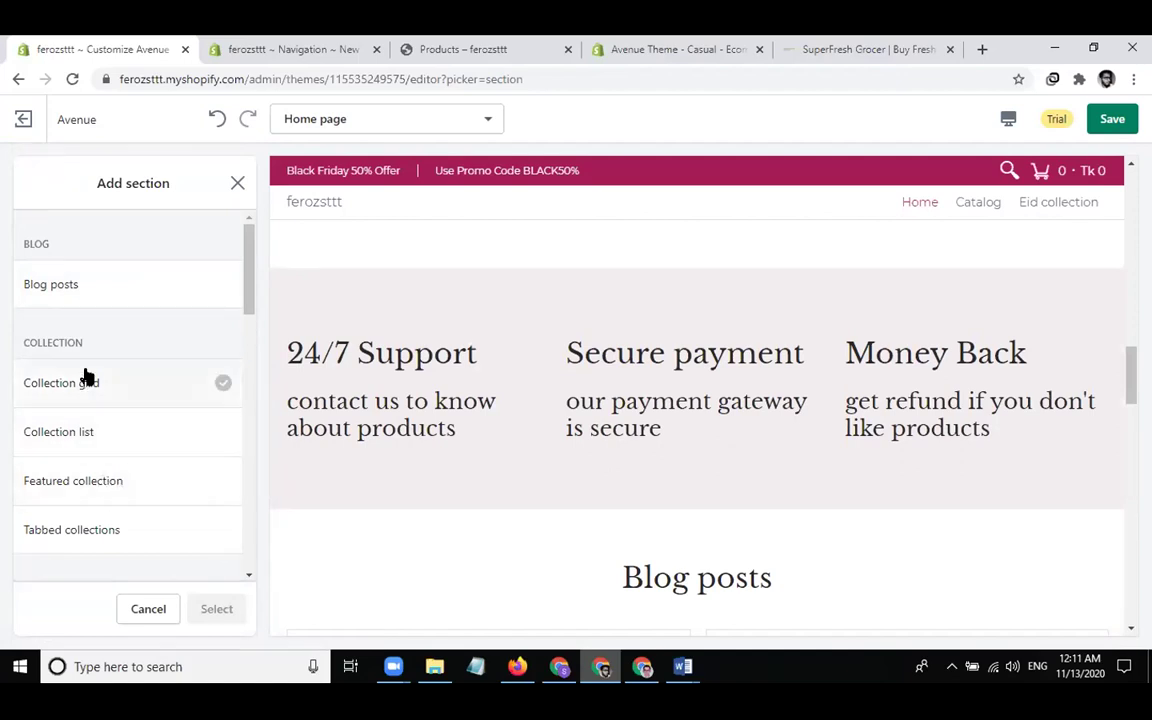
scroll(111, 383, down, 7)
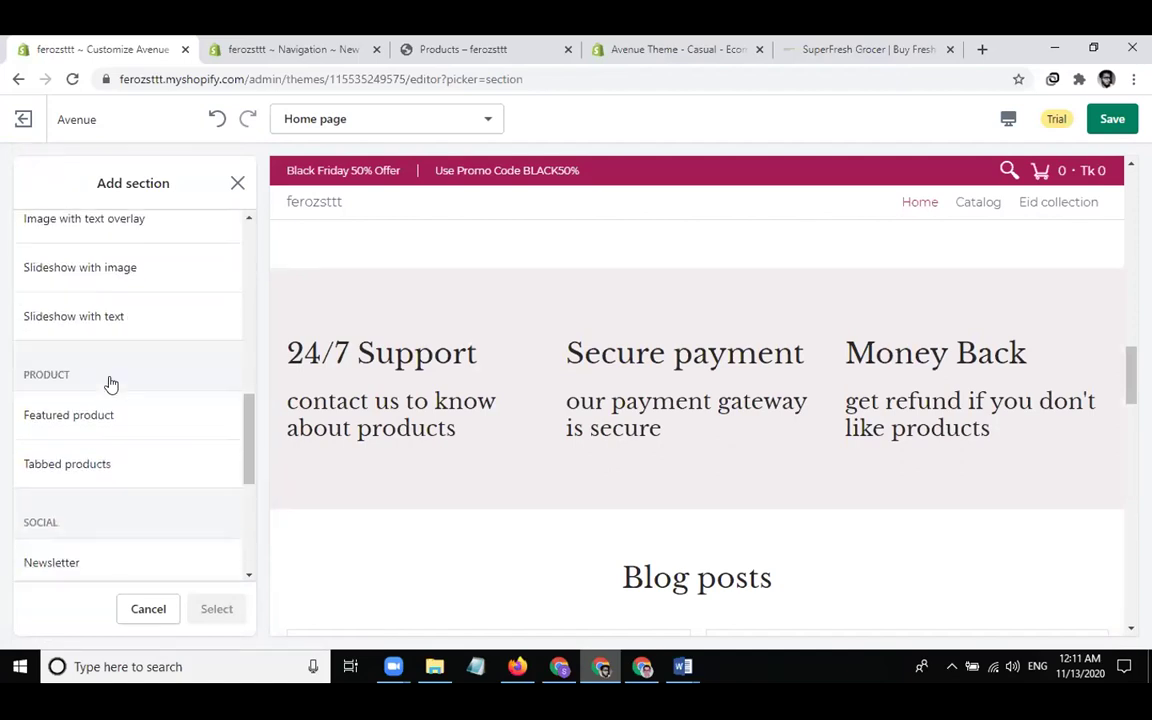
scroll(111, 384, down, 1)
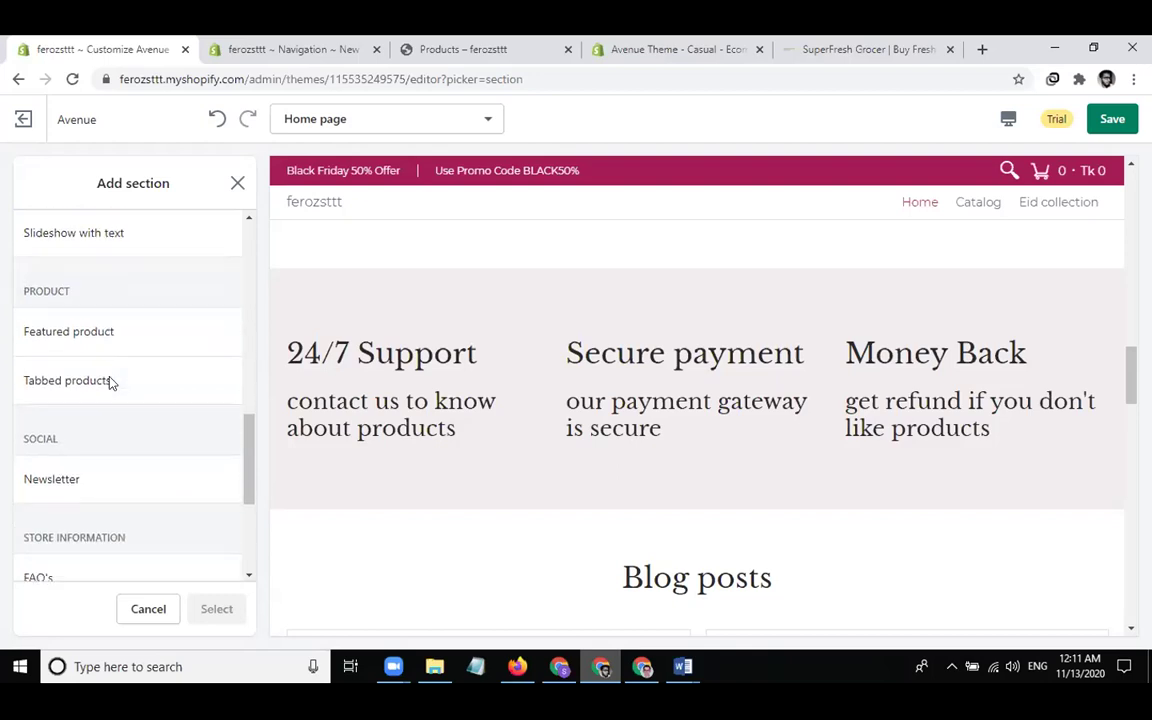
click(98, 321)
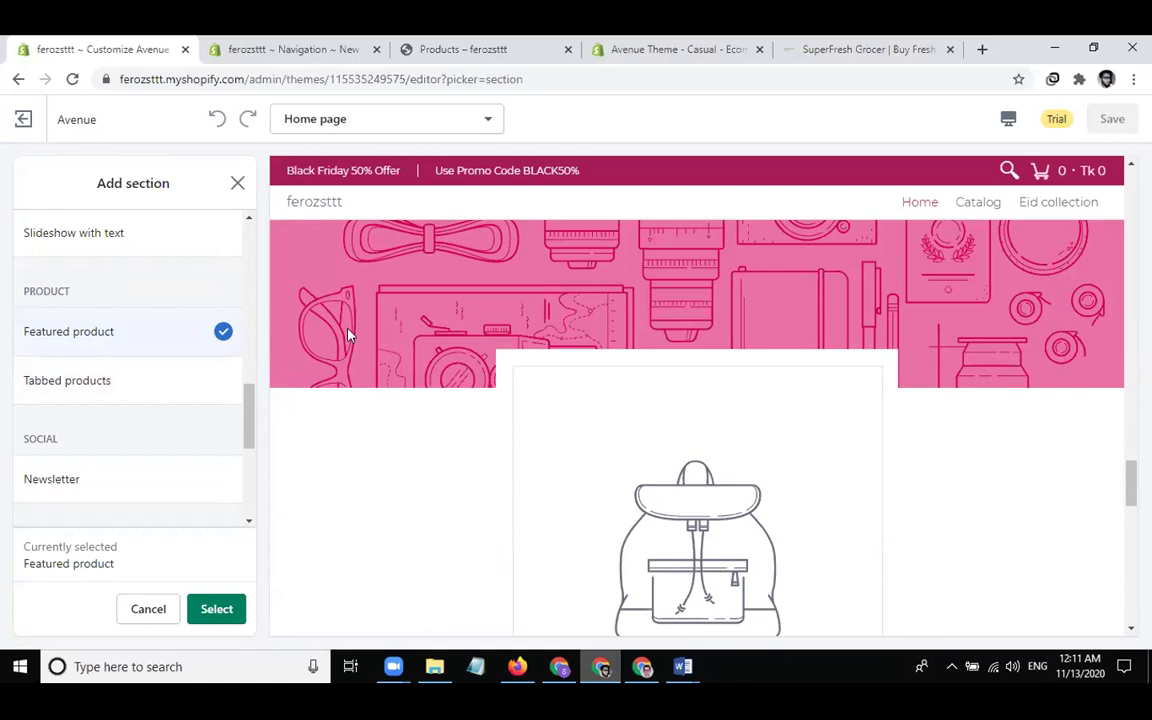
click(229, 606)
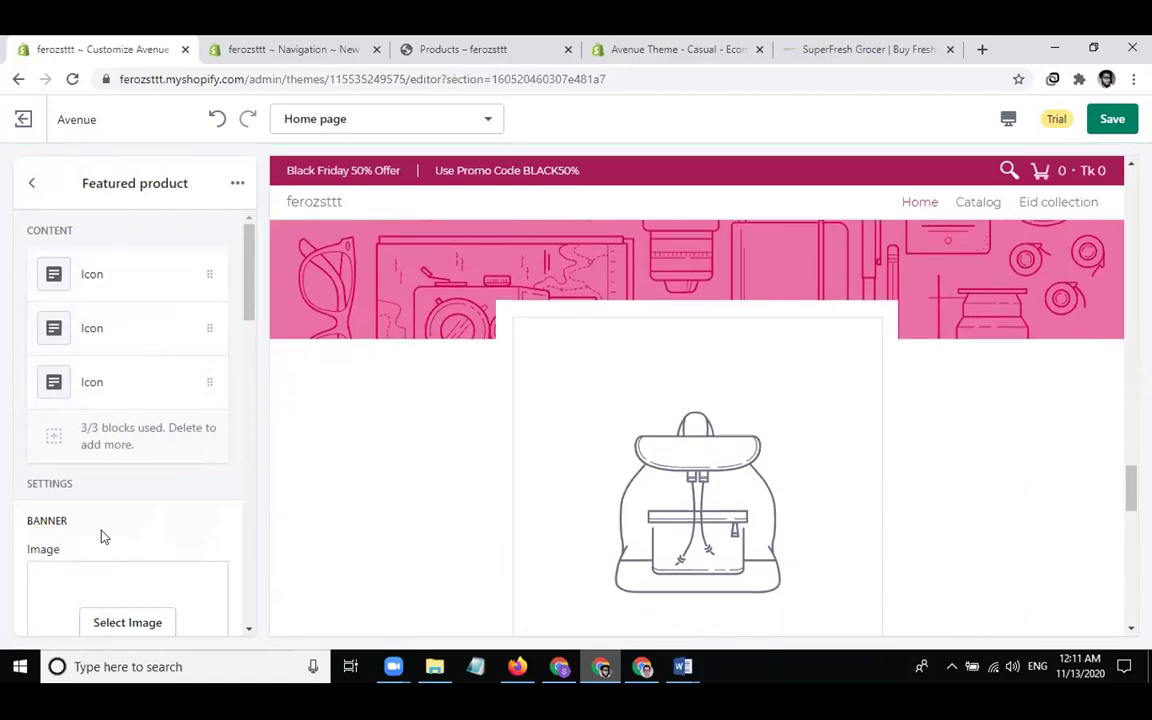
scroll(103, 535, down, 2)
scroll(103, 537, down, 2)
scroll(103, 533, up, 4)
scroll(476, 474, up, 3)
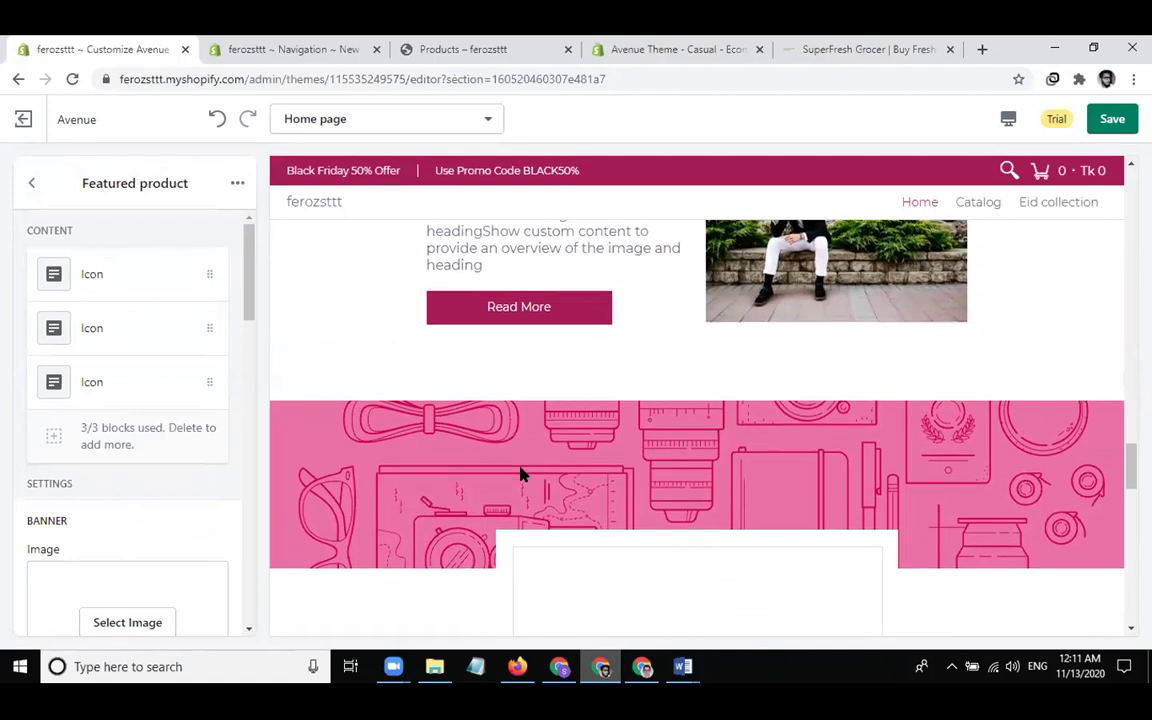
click(119, 276)
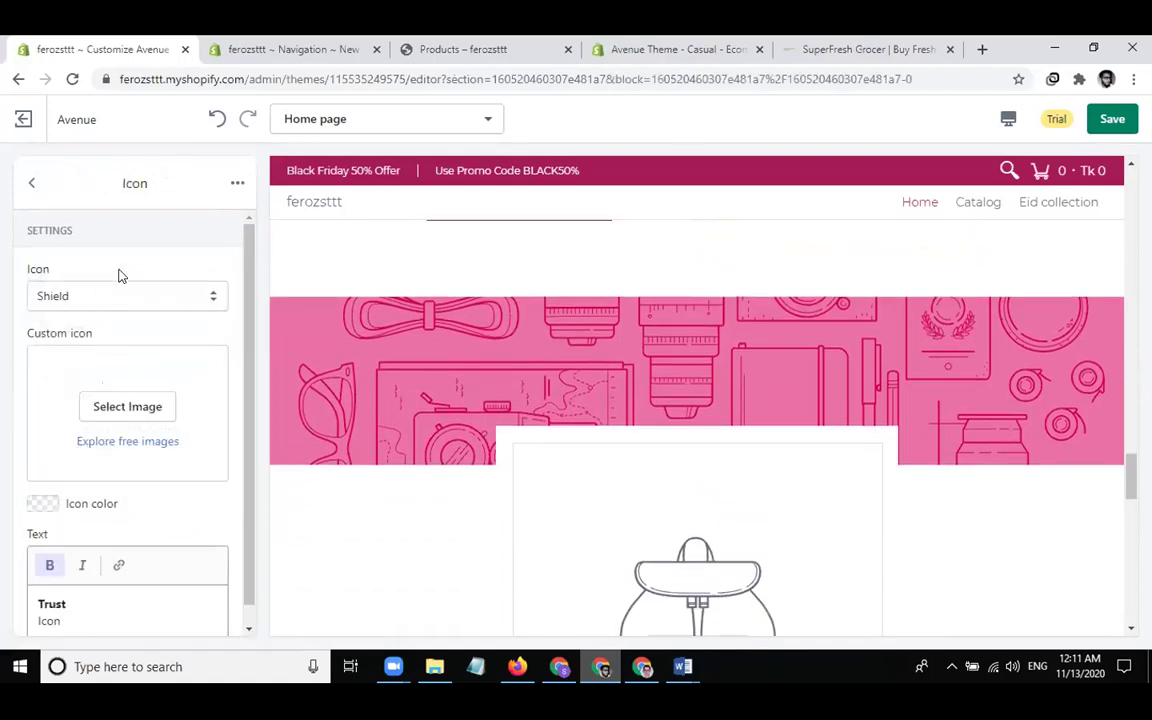
scroll(157, 455, down, 1)
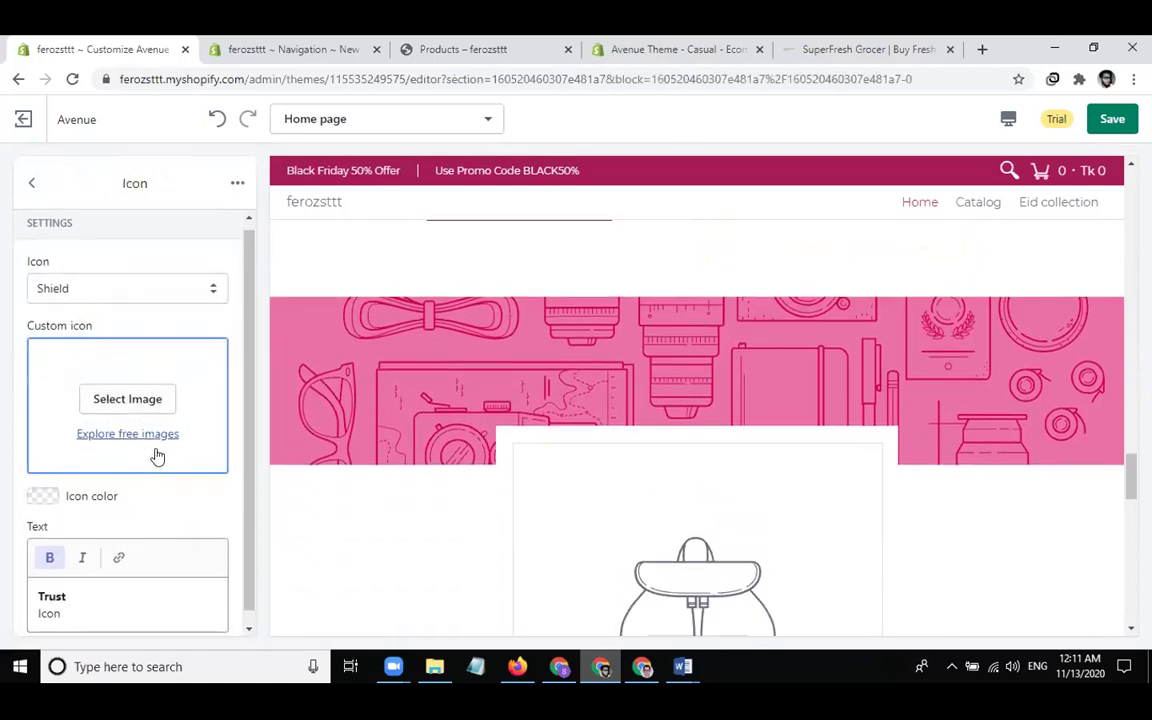
scroll(424, 481, down, 4)
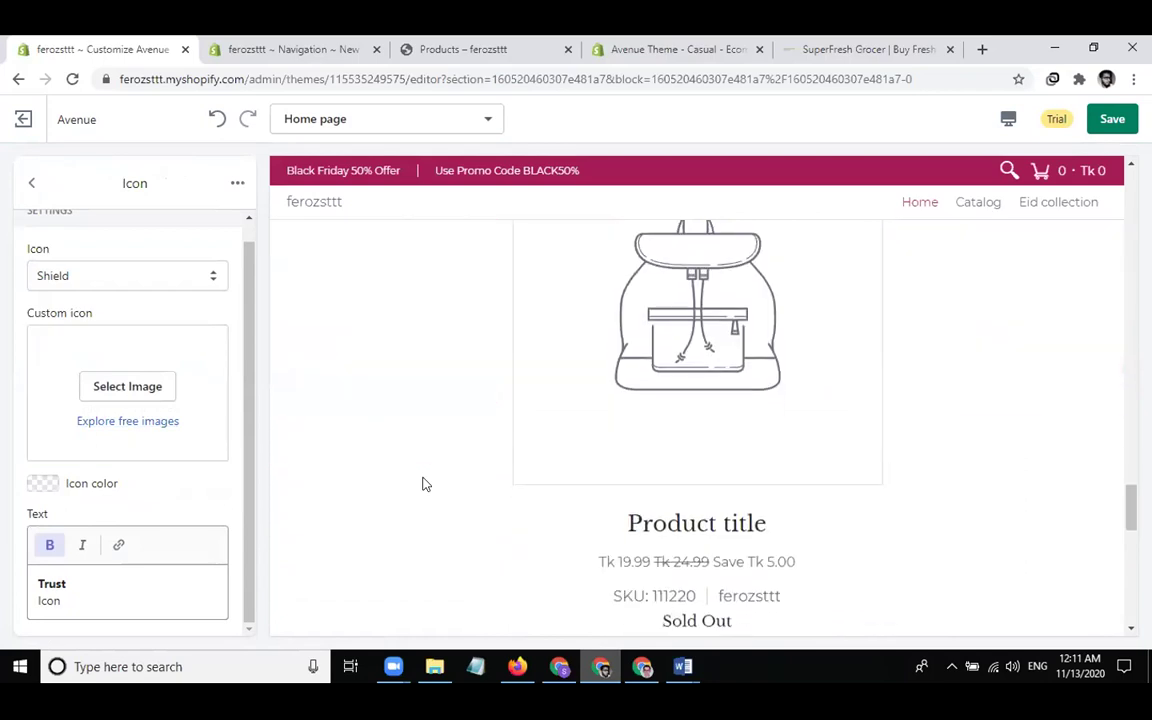
scroll(635, 476, down, 1)
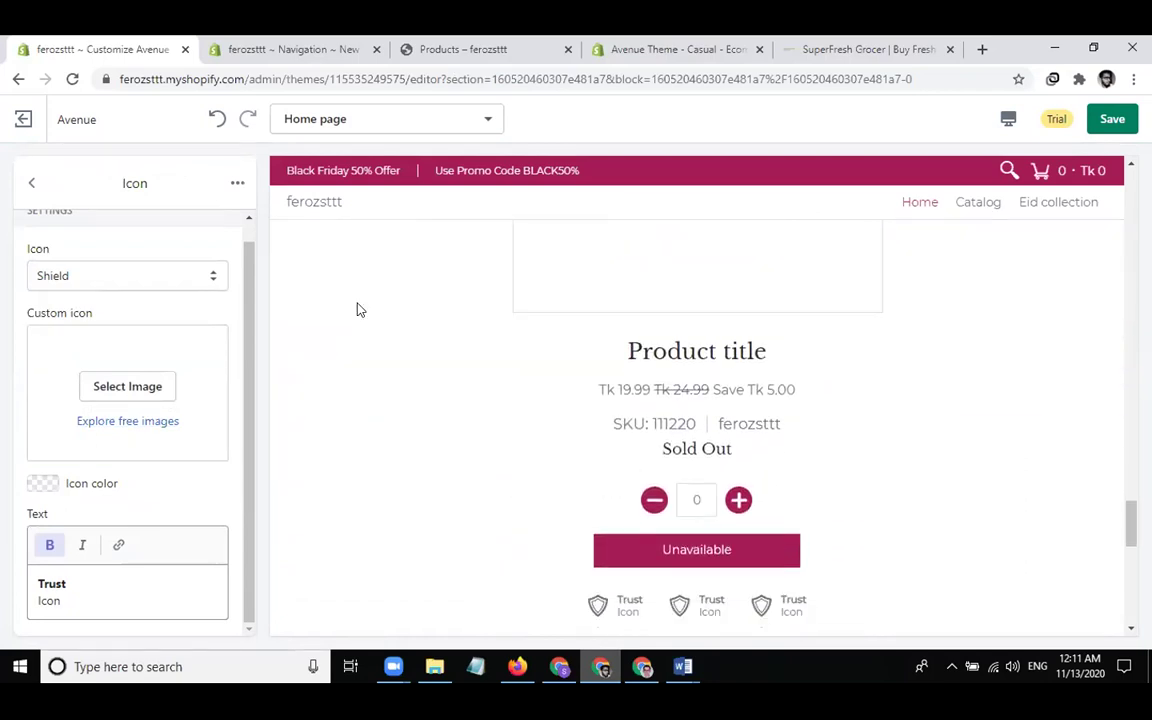
click(31, 183)
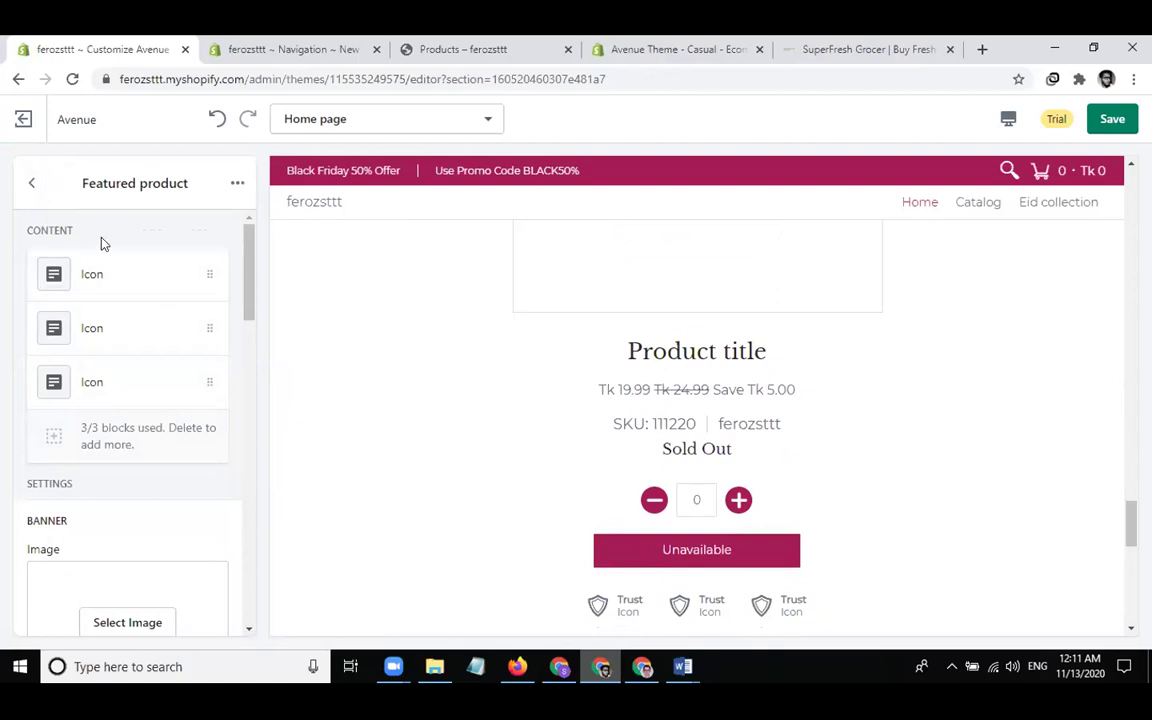
scroll(115, 539, down, 1)
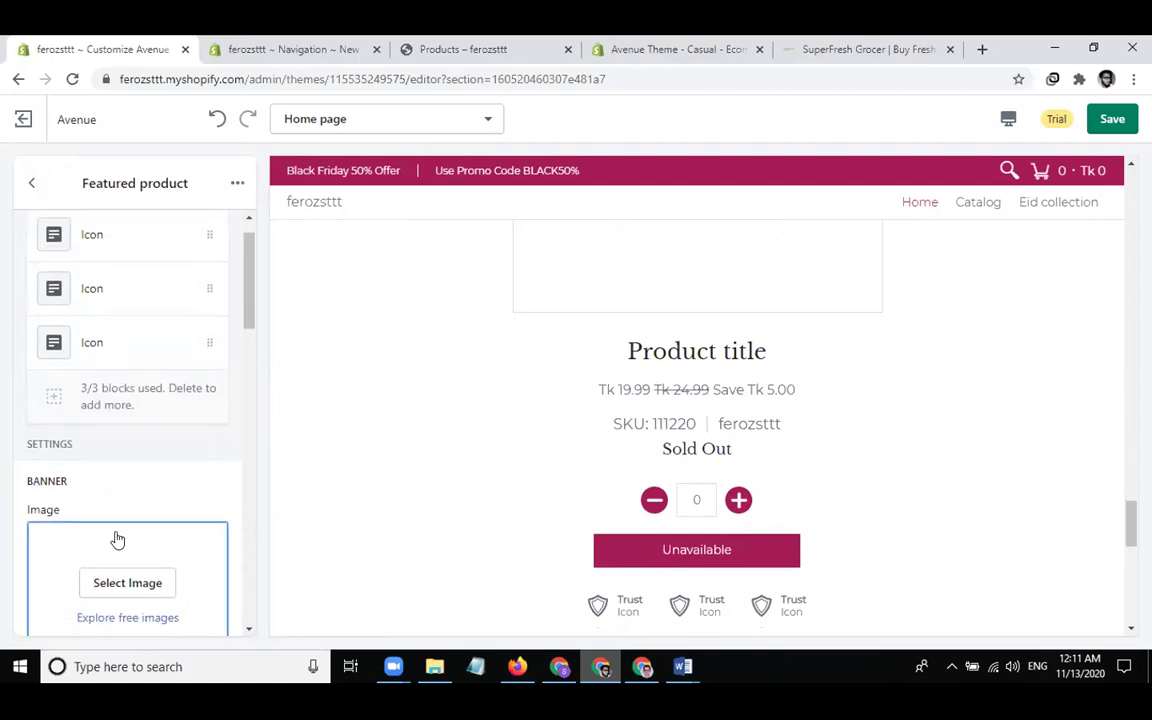
scroll(117, 539, down, 3)
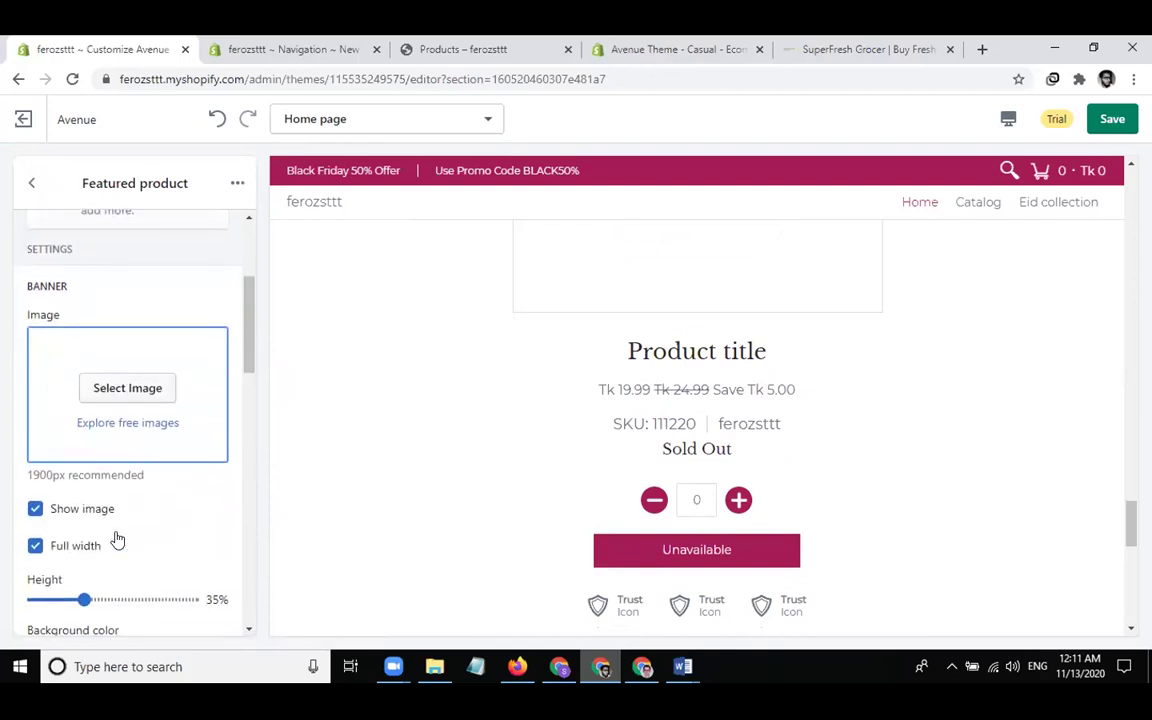
scroll(117, 539, down, 1)
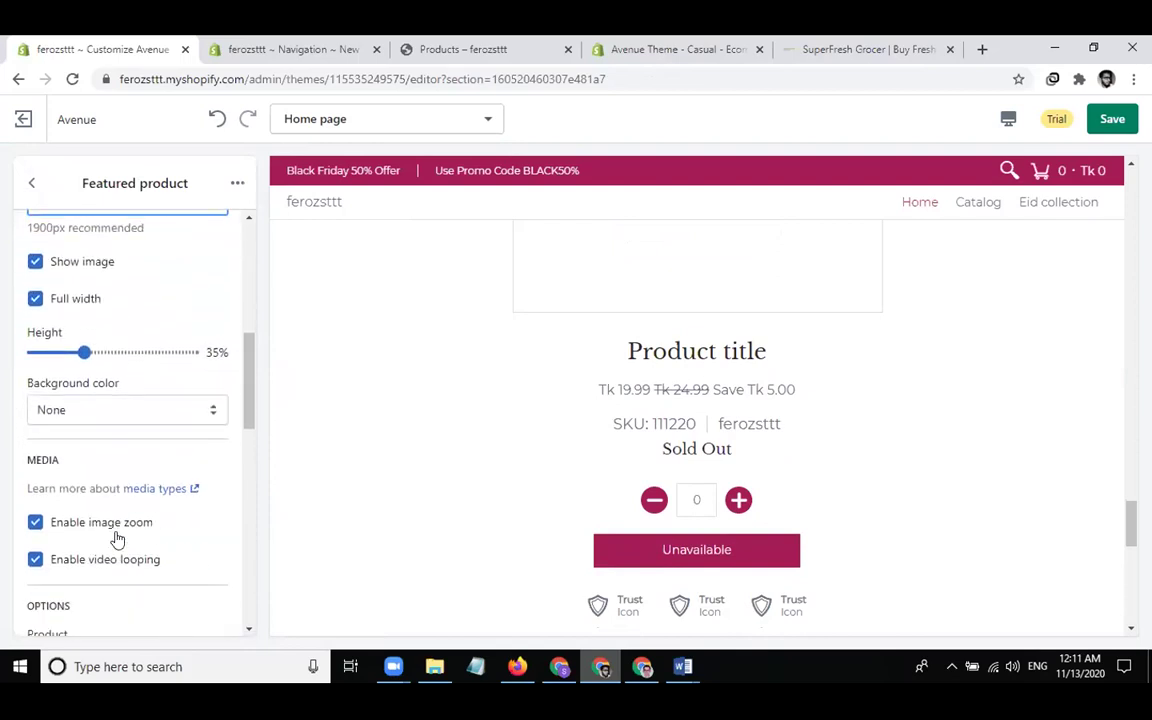
scroll(117, 539, down, 2)
Swap the placeholder product for Jacket in the Featured product section
click(128, 524)
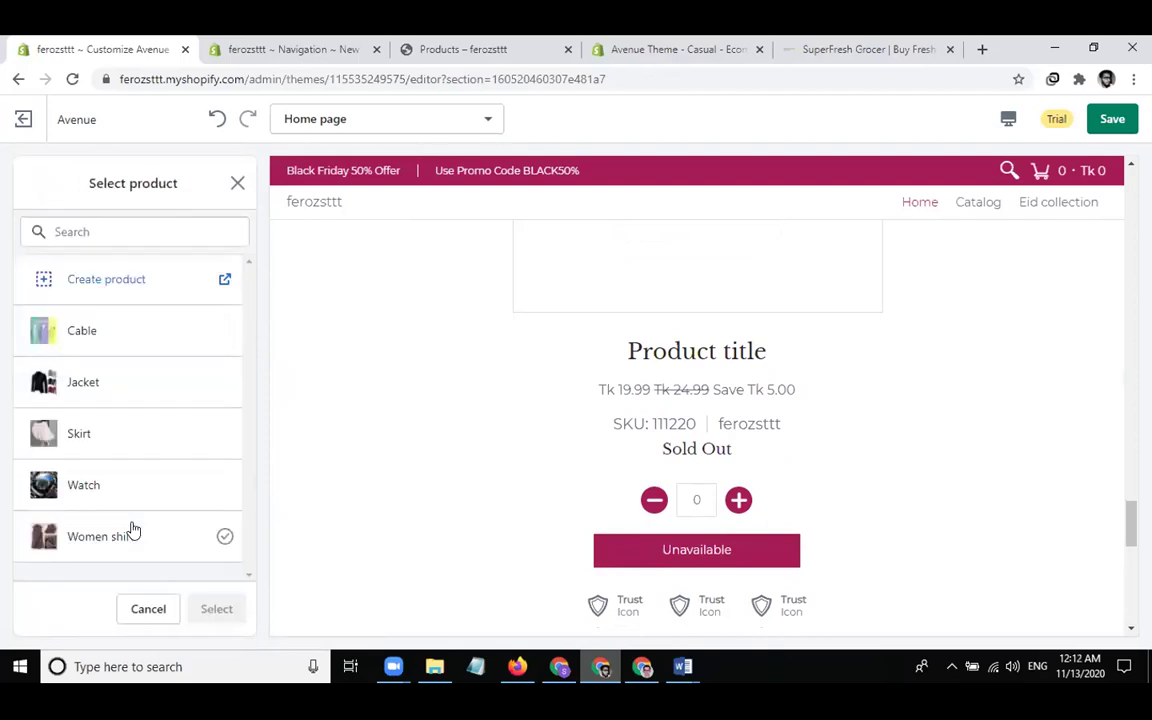
click(118, 380)
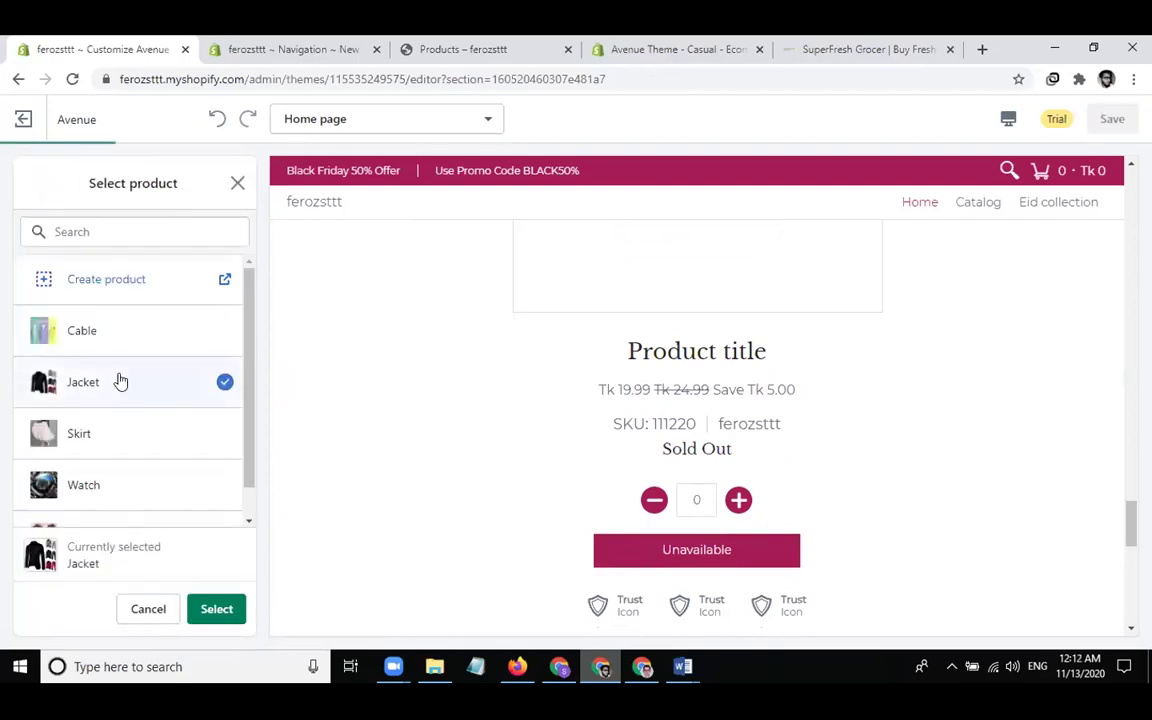
click(224, 610)
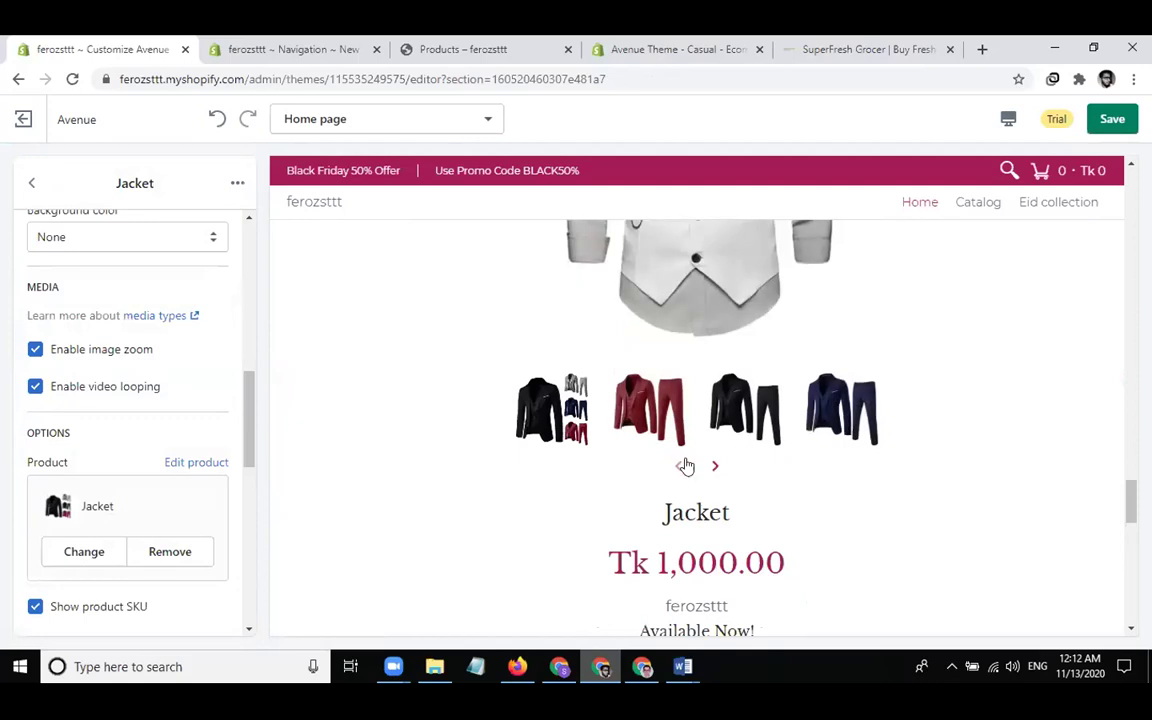
scroll(807, 575, down, 1)
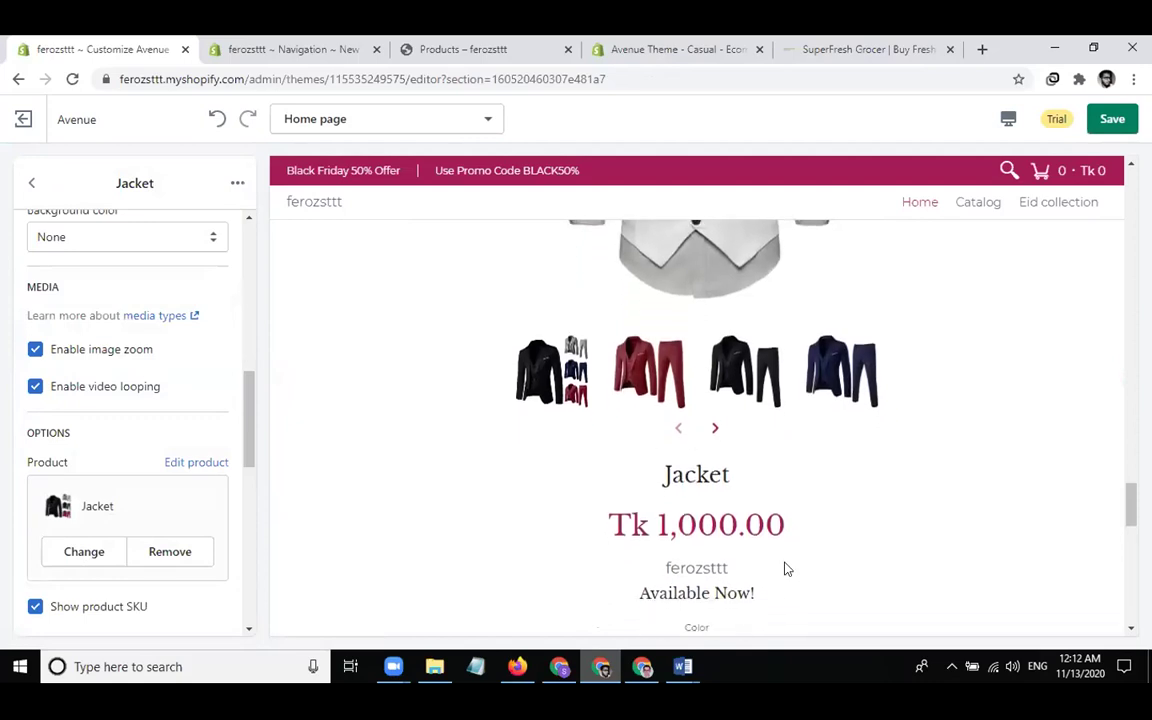
scroll(765, 573, down, 1)
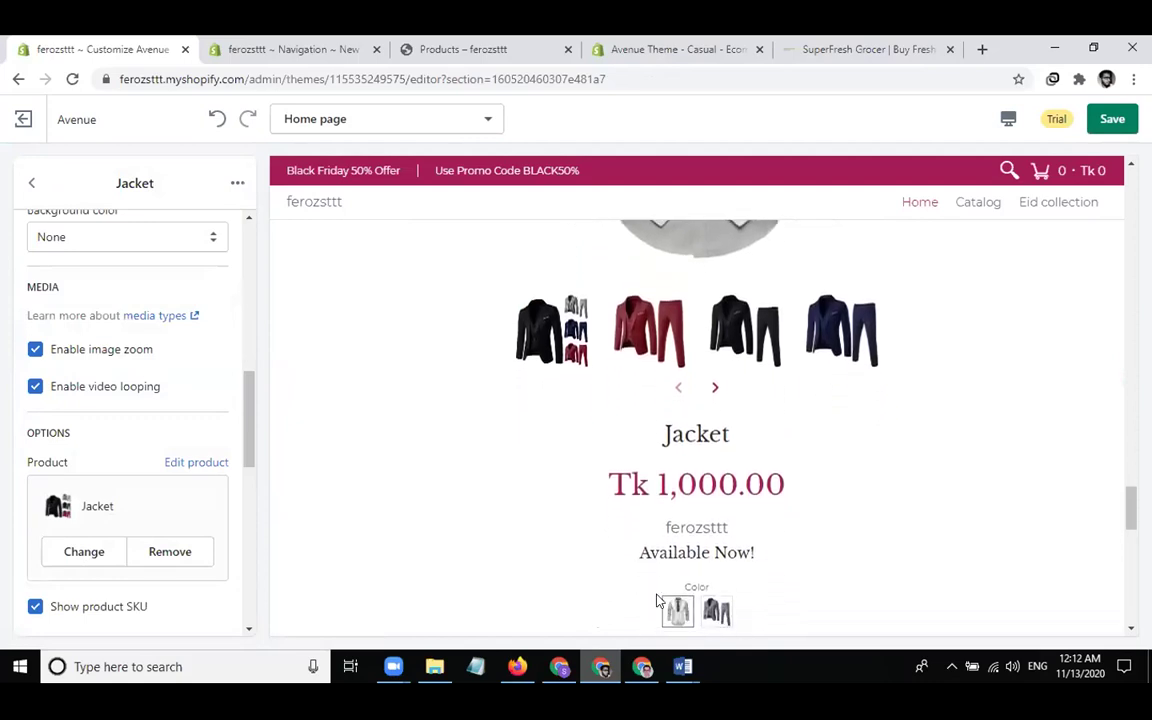
scroll(857, 559, down, 2)
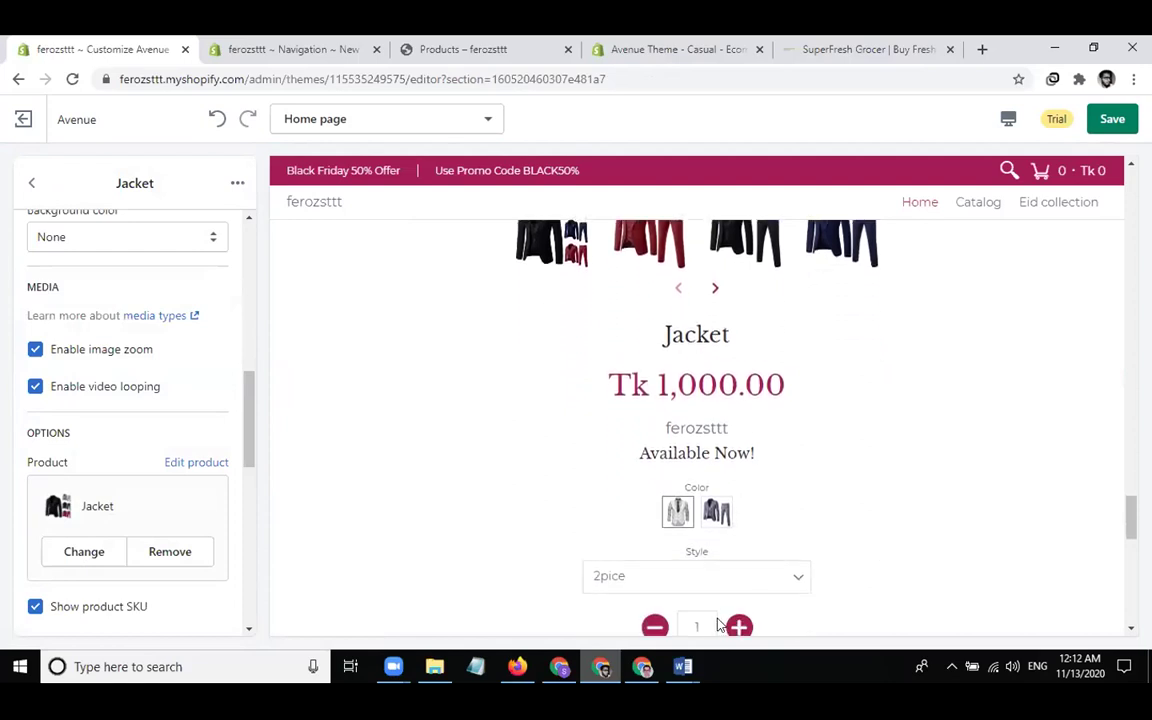
scroll(548, 576, down, 6)
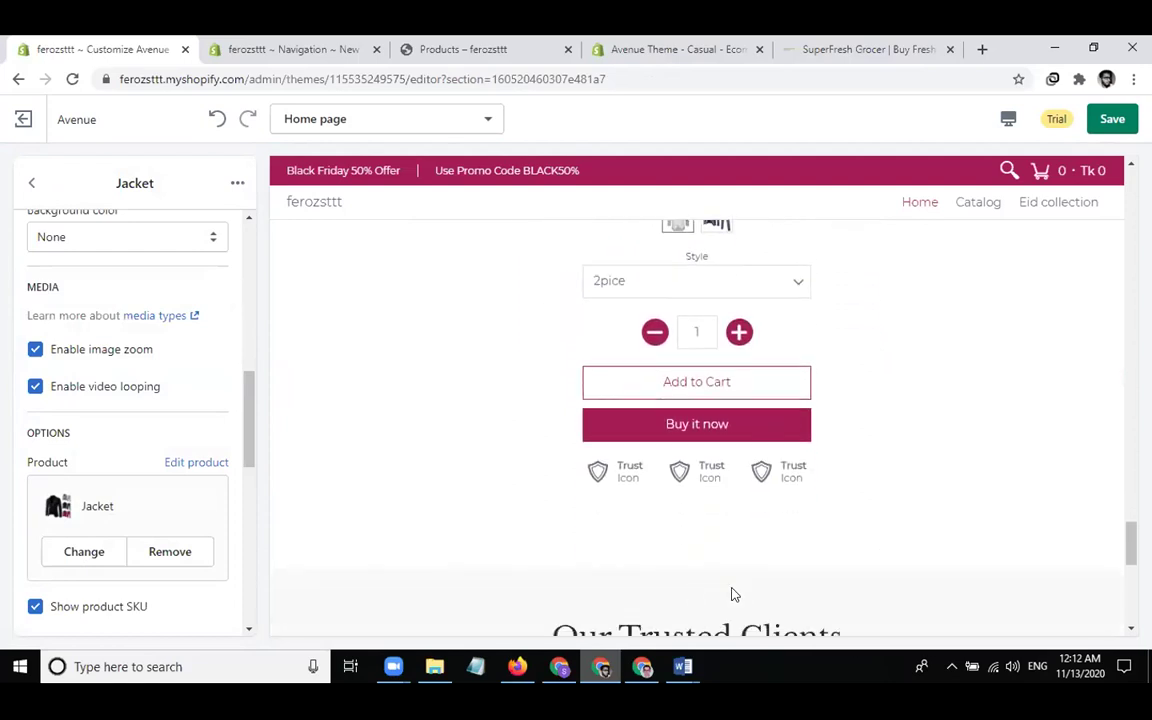
scroll(910, 402, up, 1)
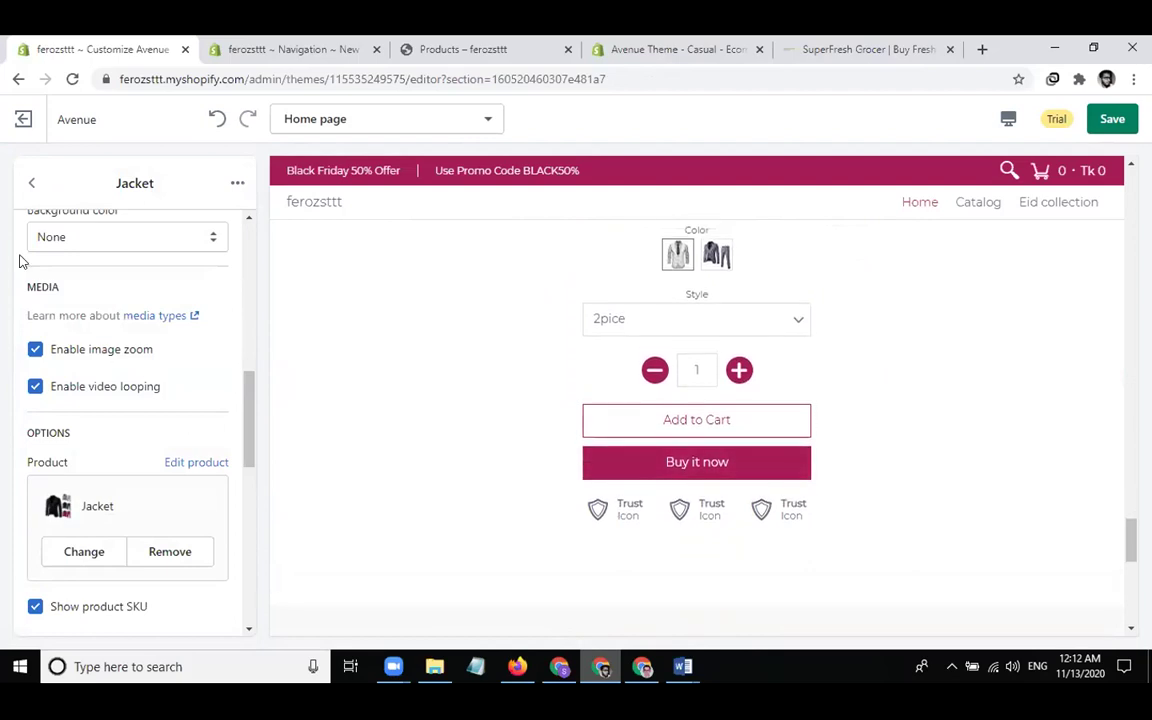
click(32, 186)
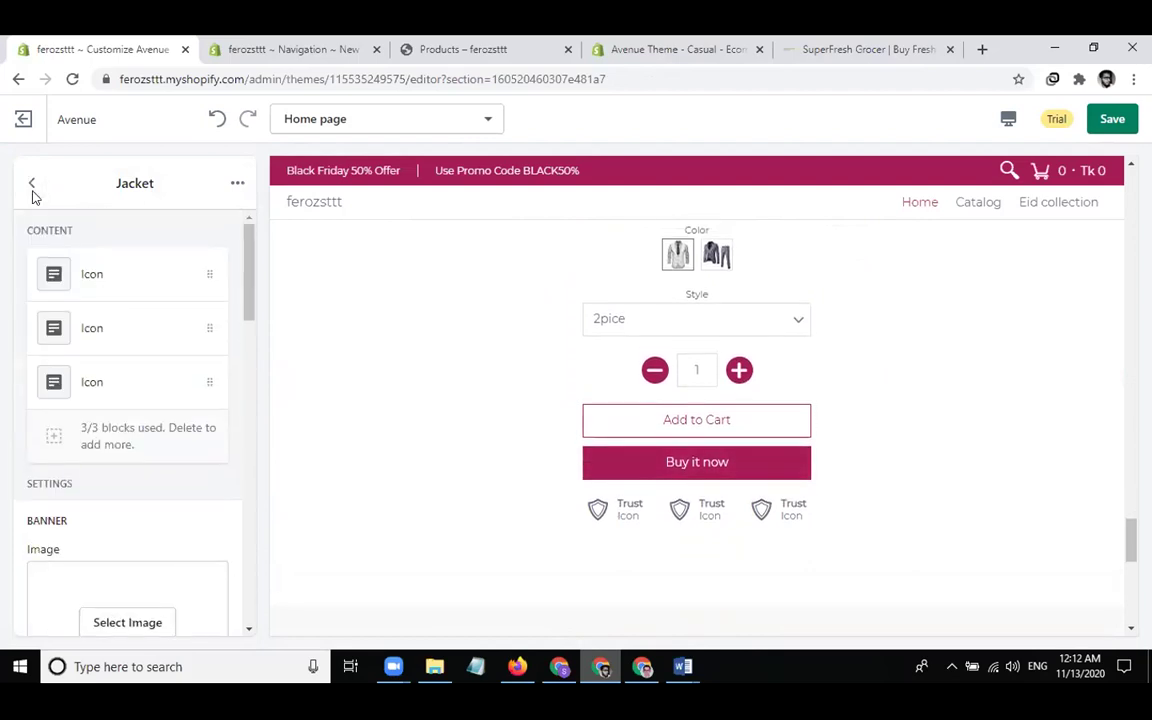
Remove the first two Icon blocks from the Jacket section, leaving a single trust icon
click(162, 273)
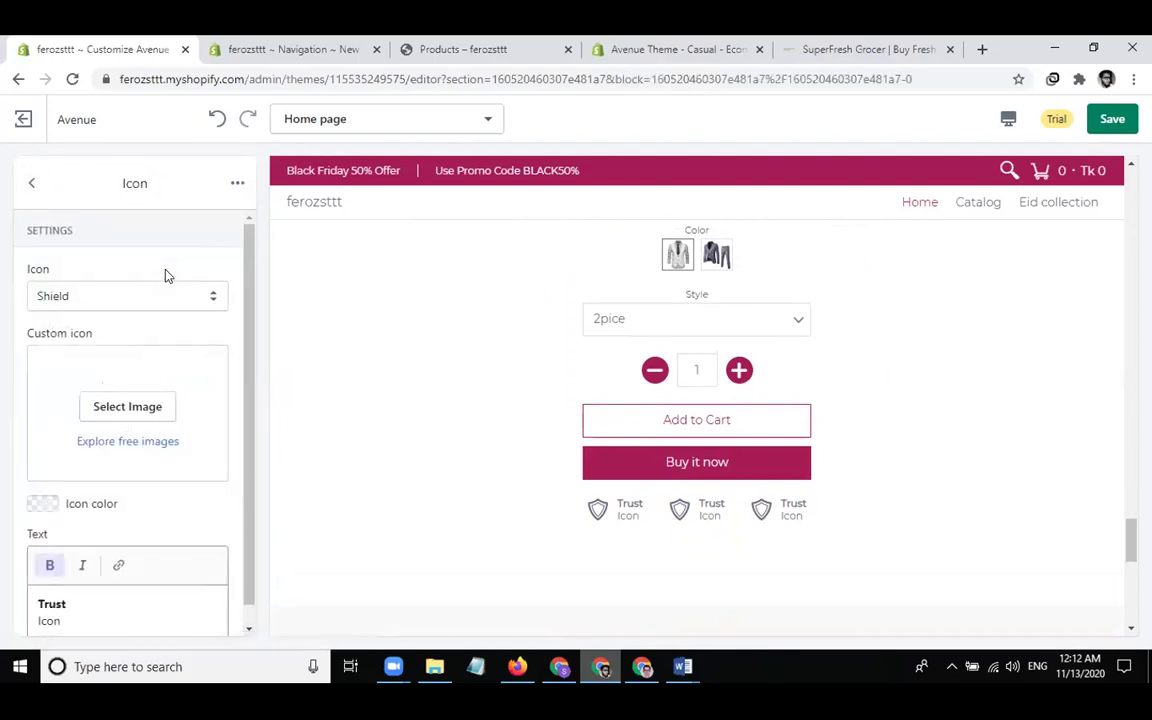
click(238, 185)
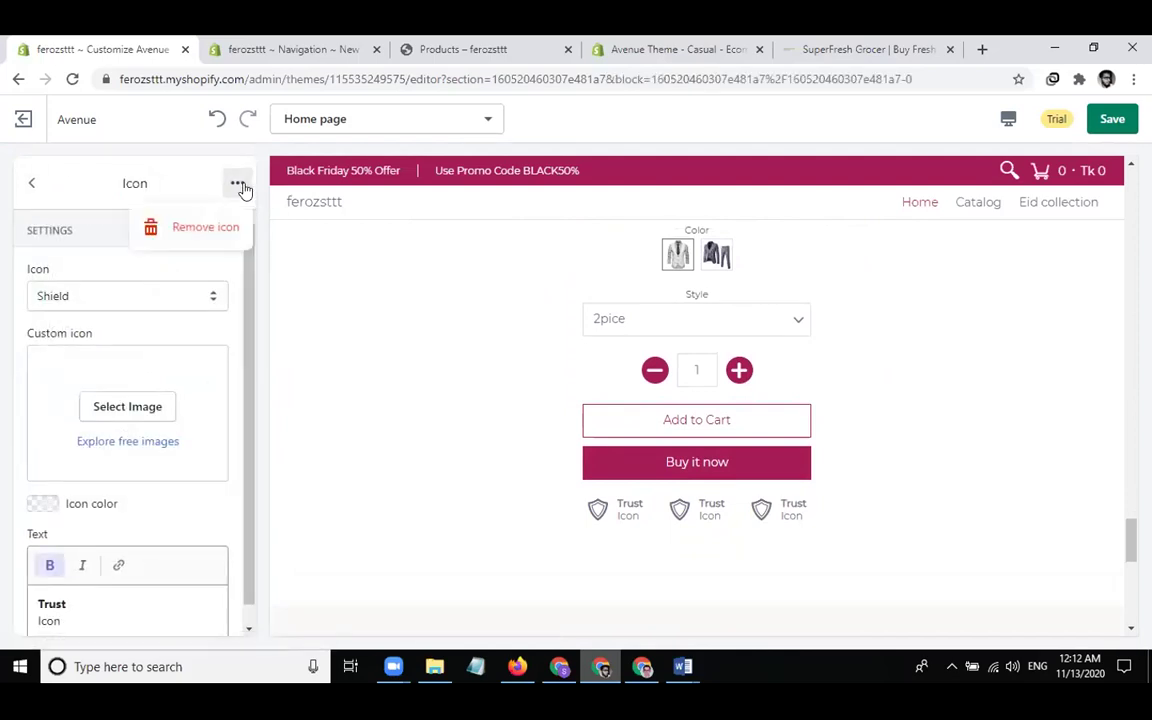
click(204, 229)
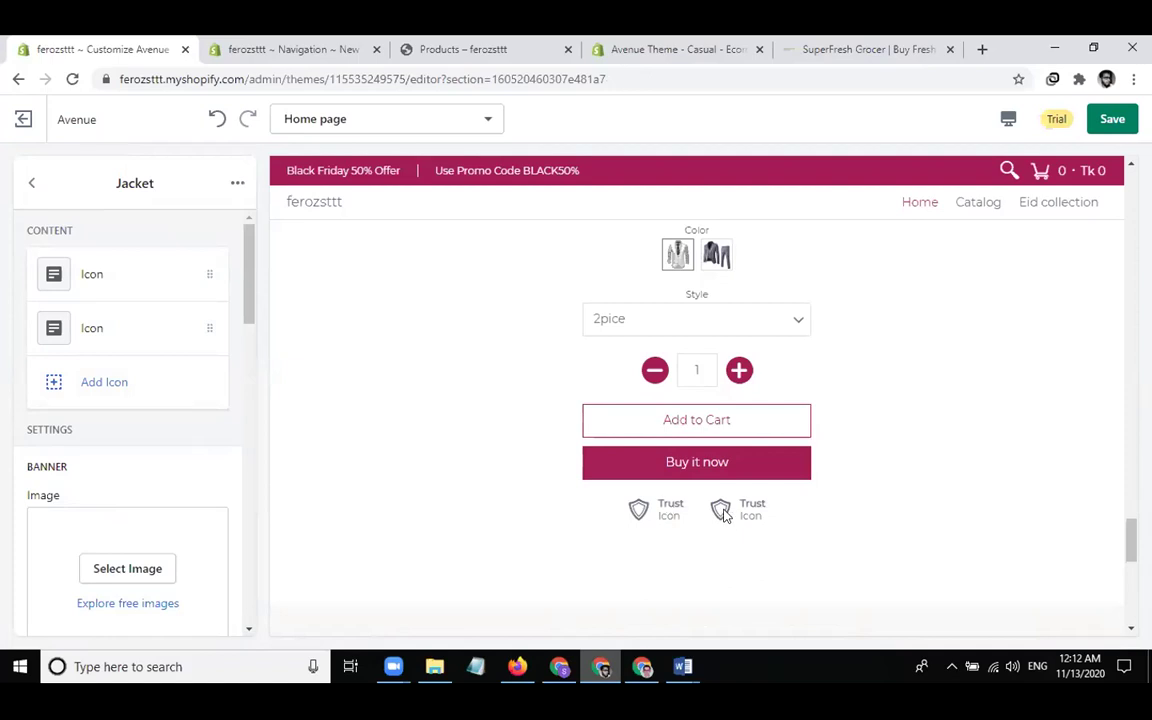
click(167, 272)
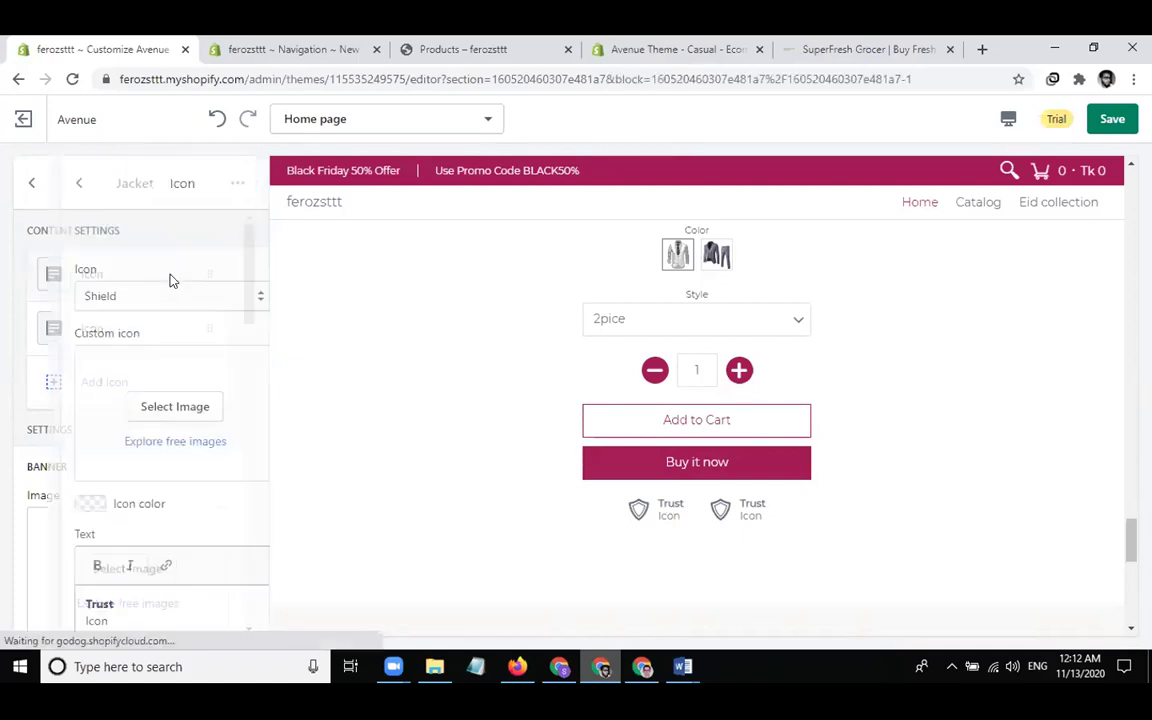
click(237, 184)
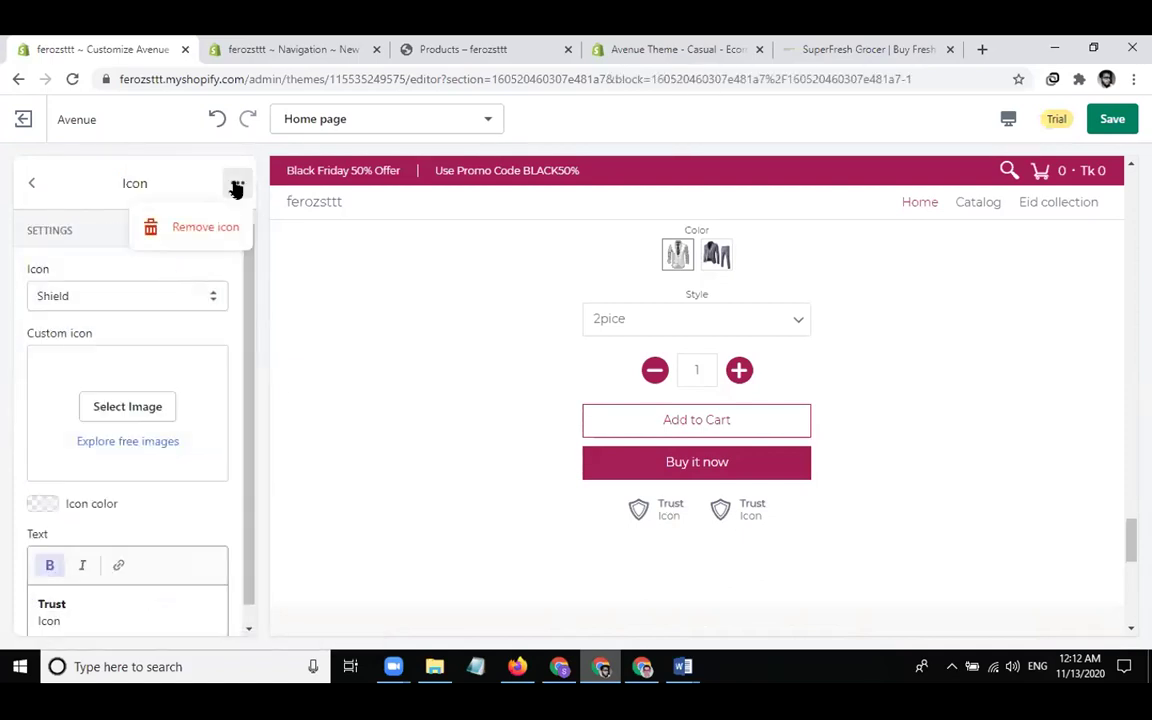
click(205, 227)
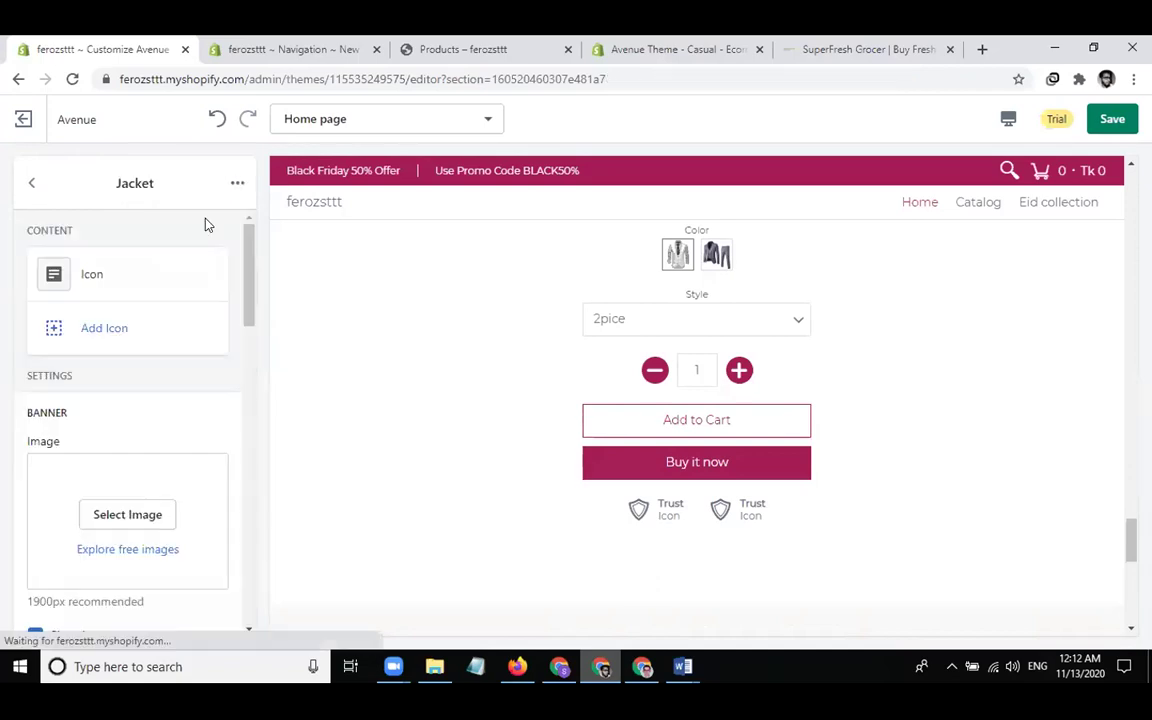
click(34, 186)
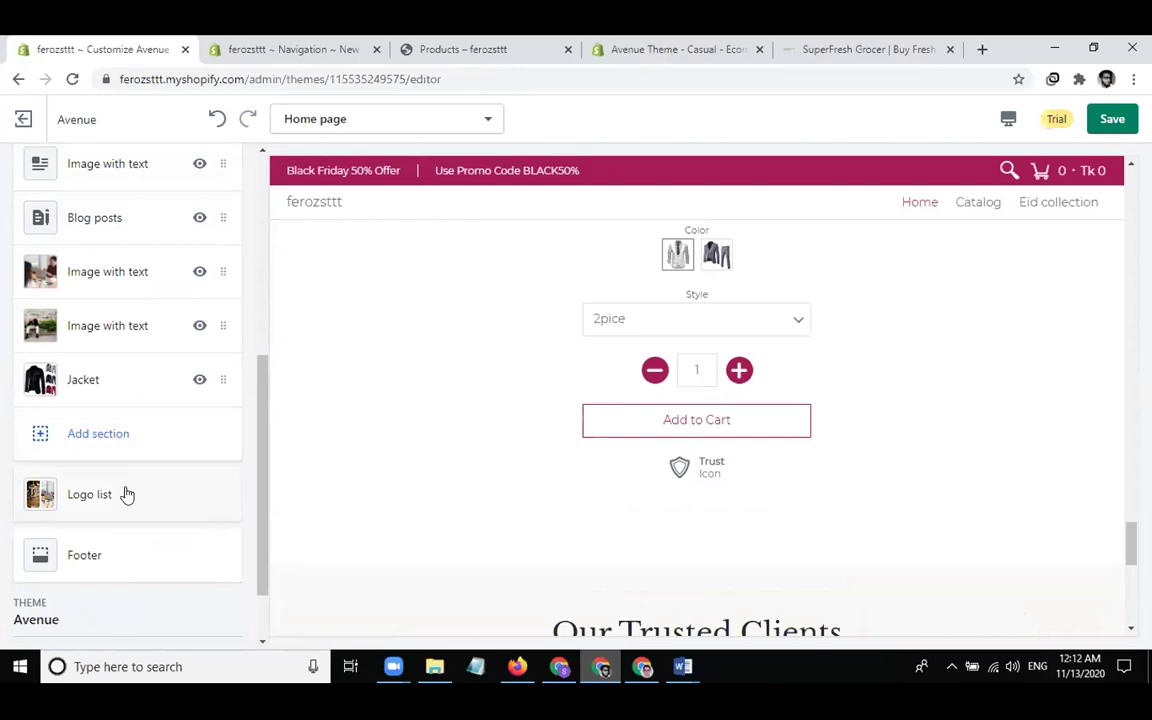
Delete the Jacket section's last remaining Icon block so no trust icons remain
click(120, 396)
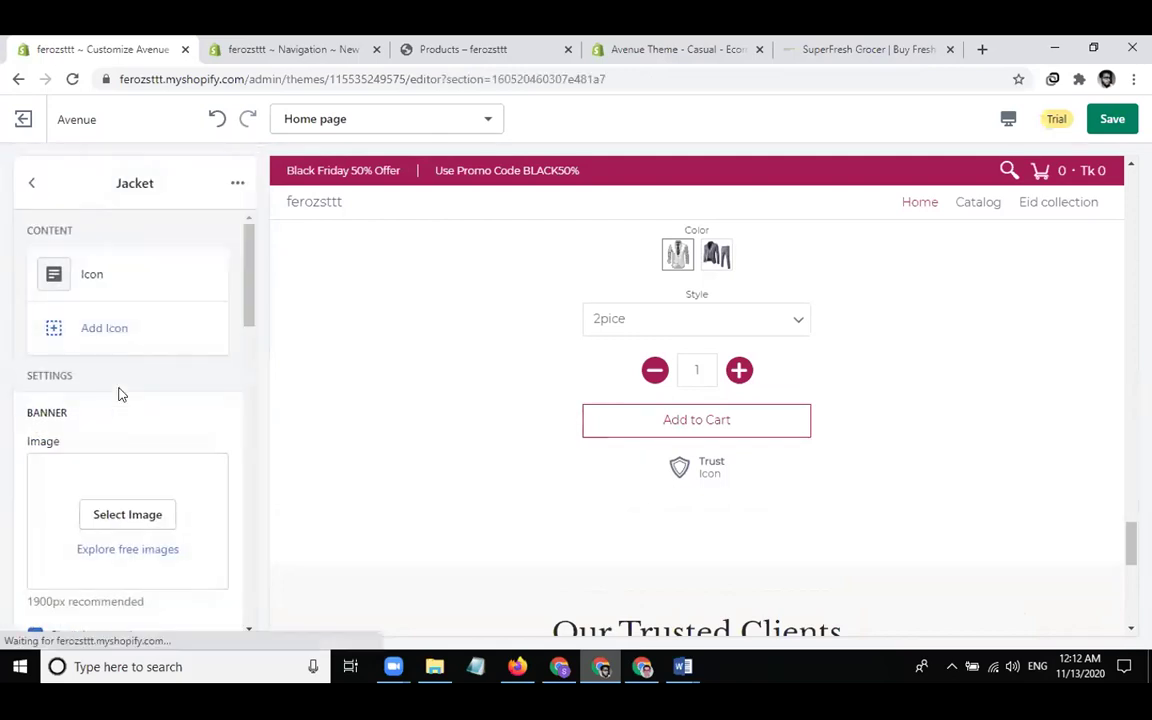
click(131, 270)
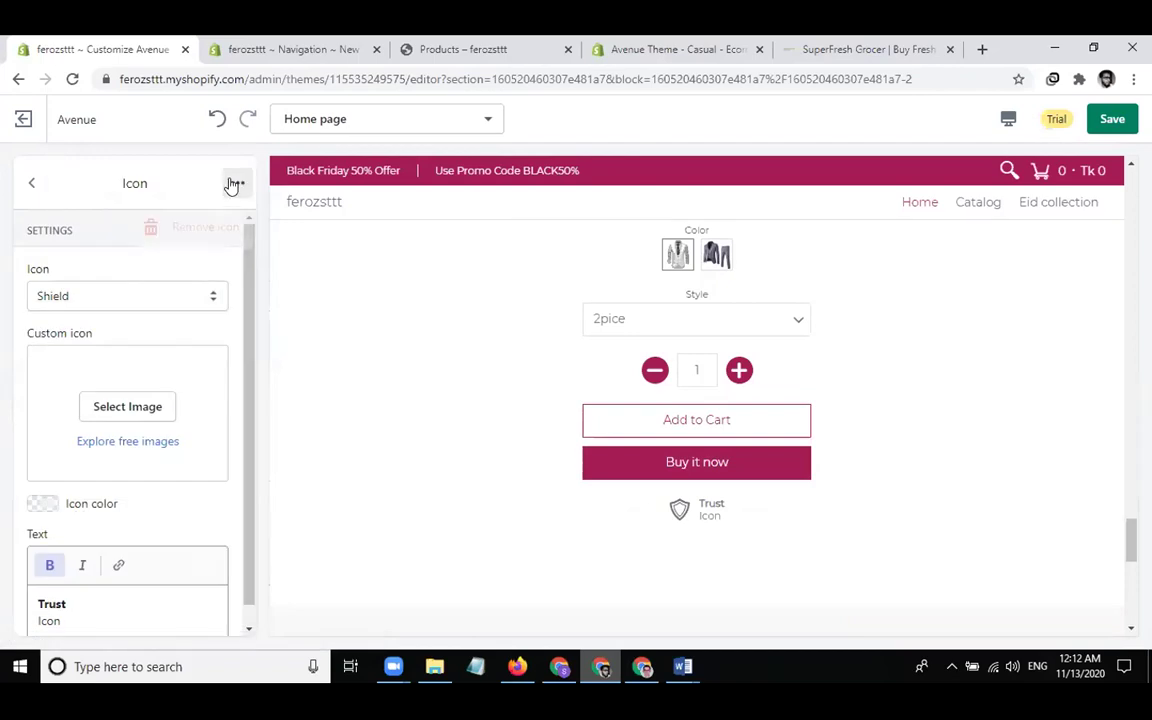
click(188, 231)
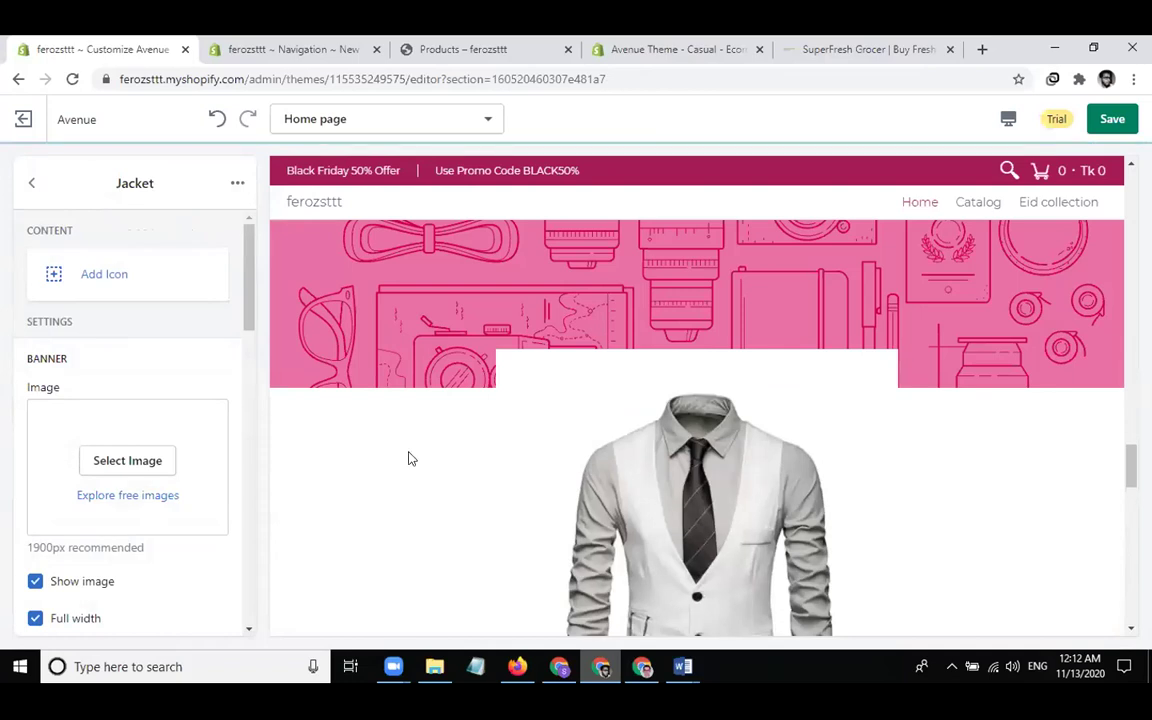
scroll(428, 489, down, 2)
scroll(425, 489, down, 1)
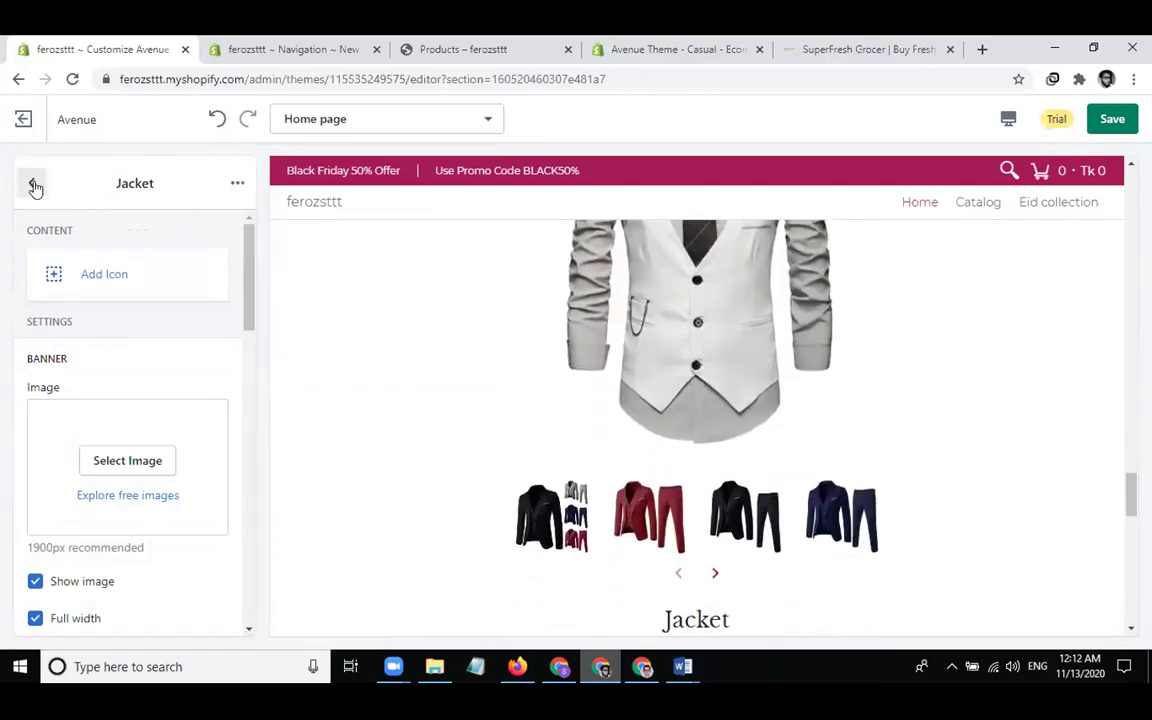
click(32, 184)
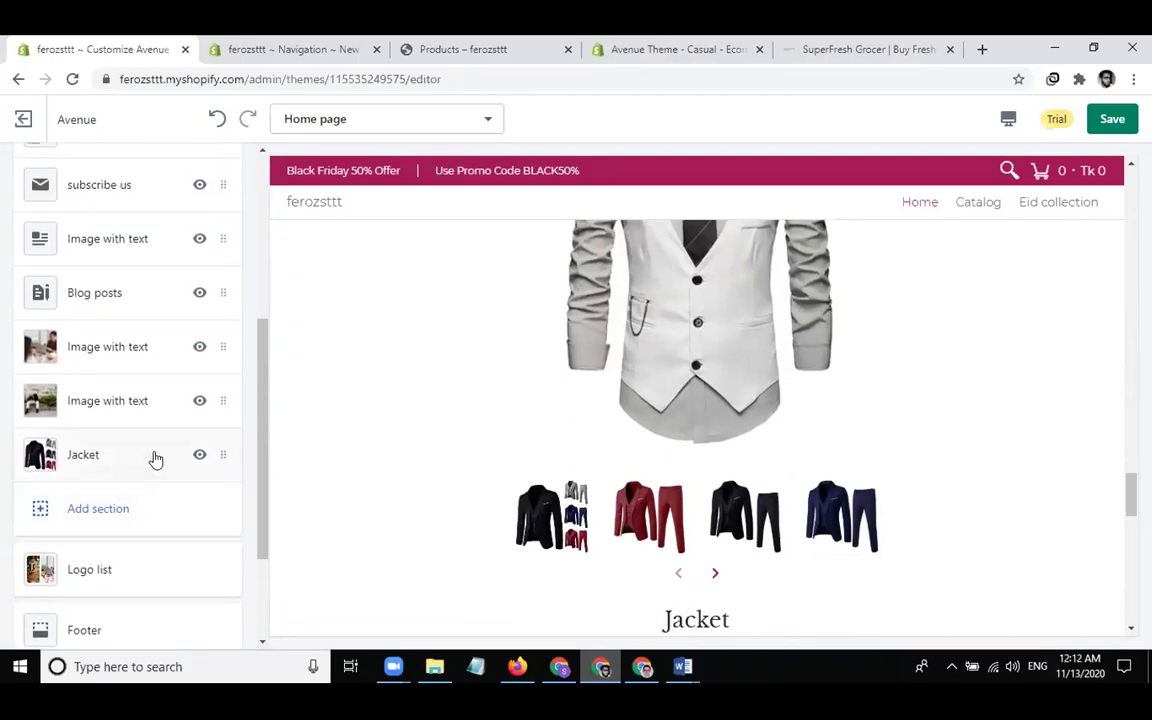
scroll(154, 458, up, 1)
drag(130, 460, 121, 185)
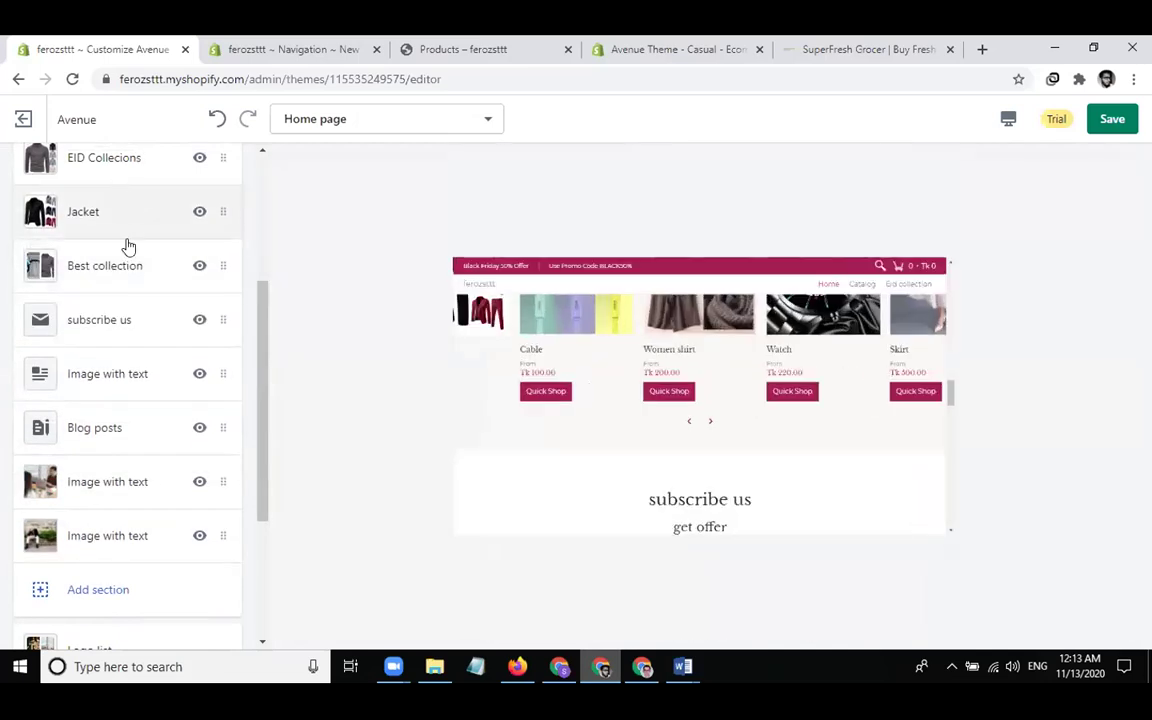
scroll(128, 247, up, 1)
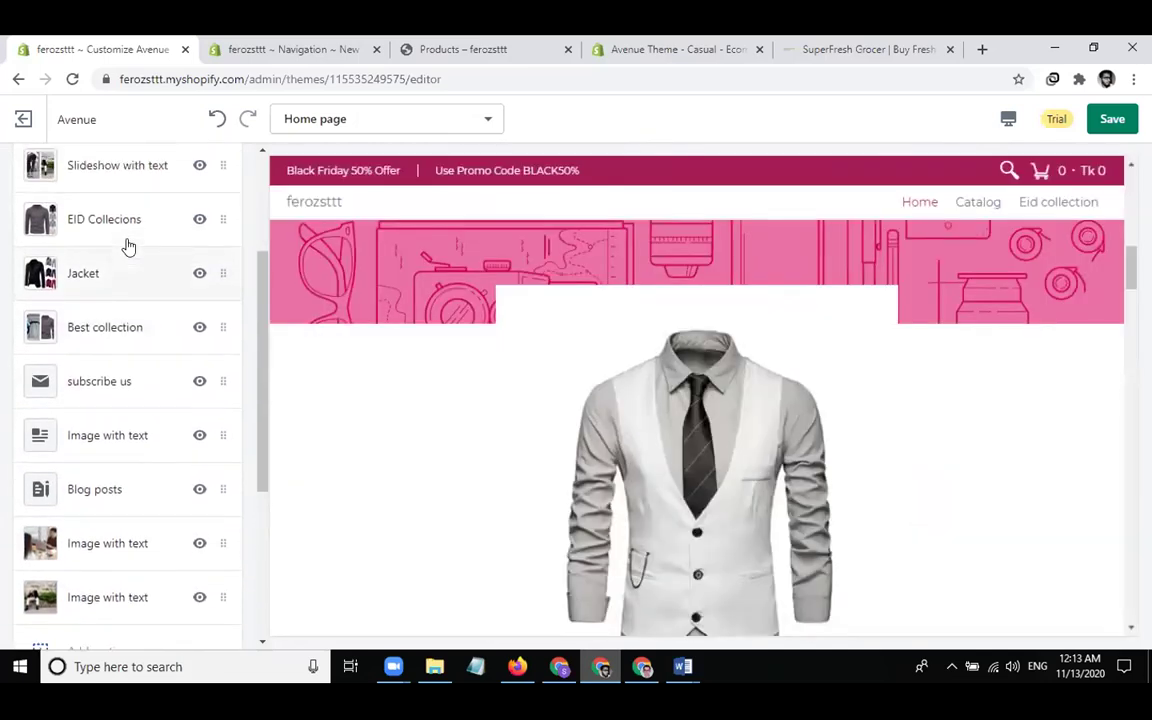
scroll(476, 342, up, 3)
scroll(476, 346, up, 2)
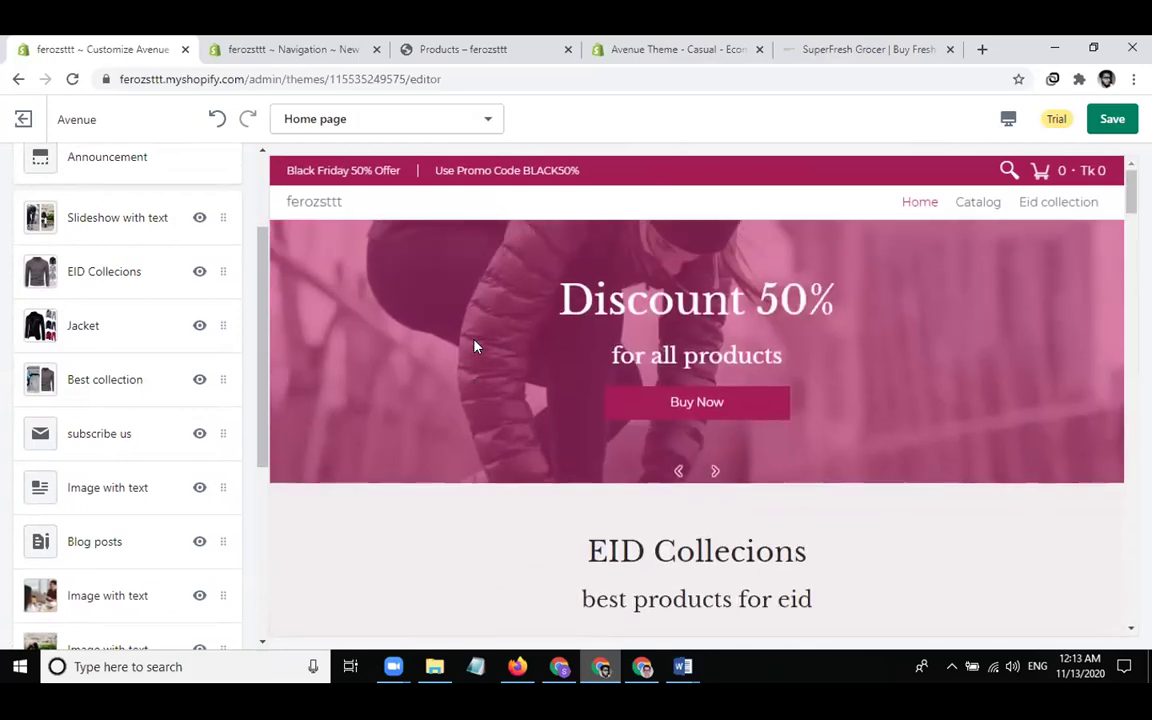
scroll(473, 345, down, 2)
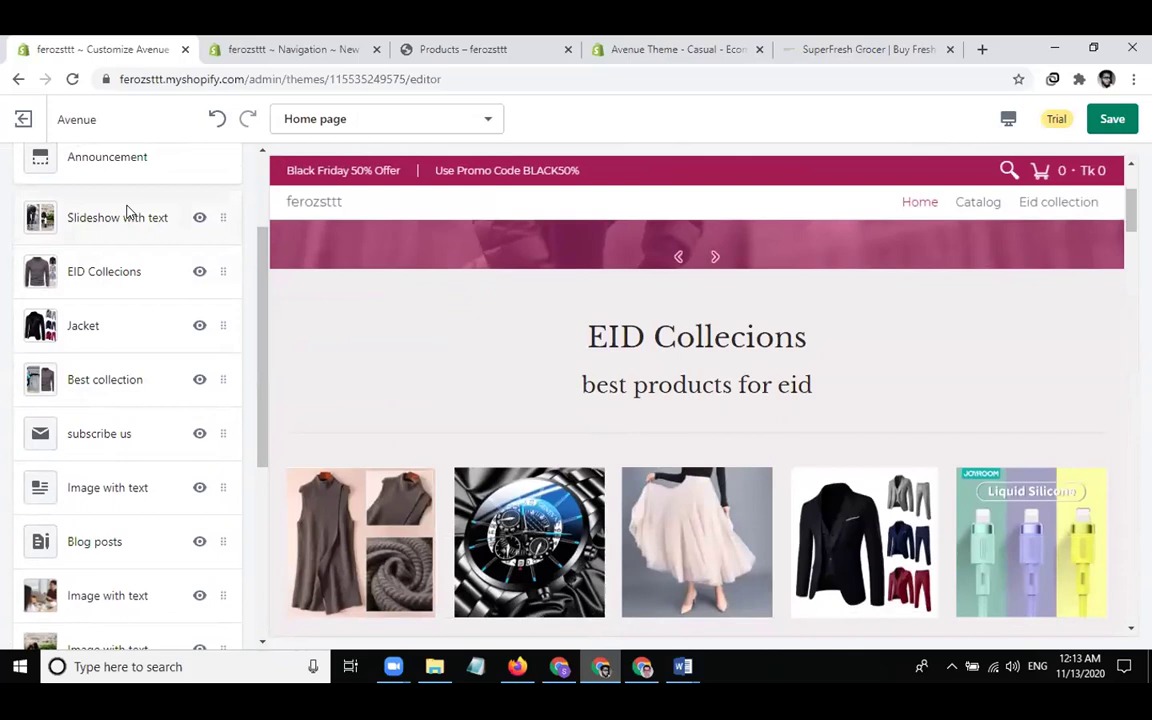
click(128, 213)
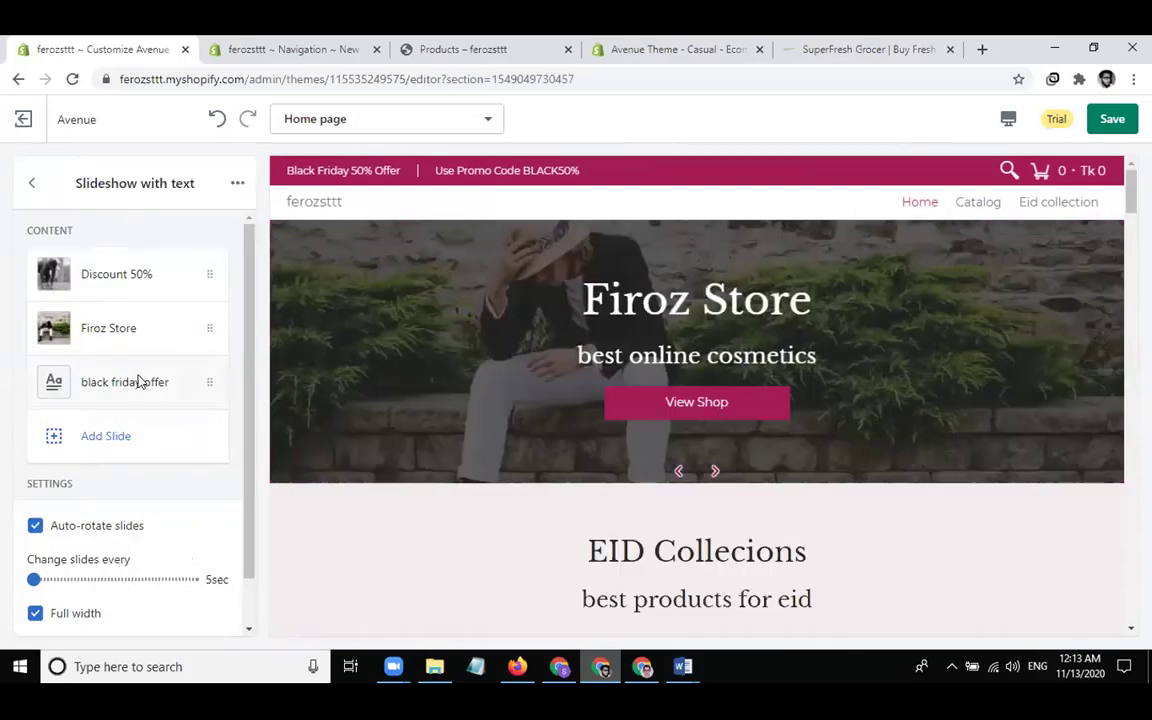
click(138, 382)
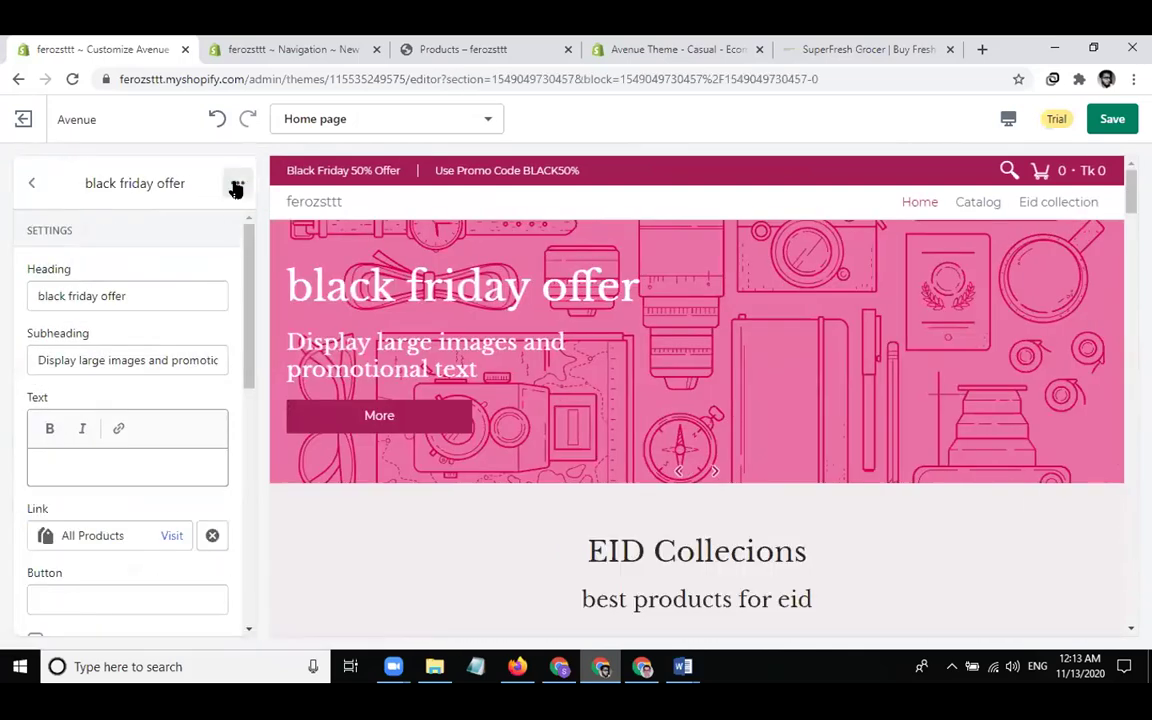
click(236, 188)
click(178, 226)
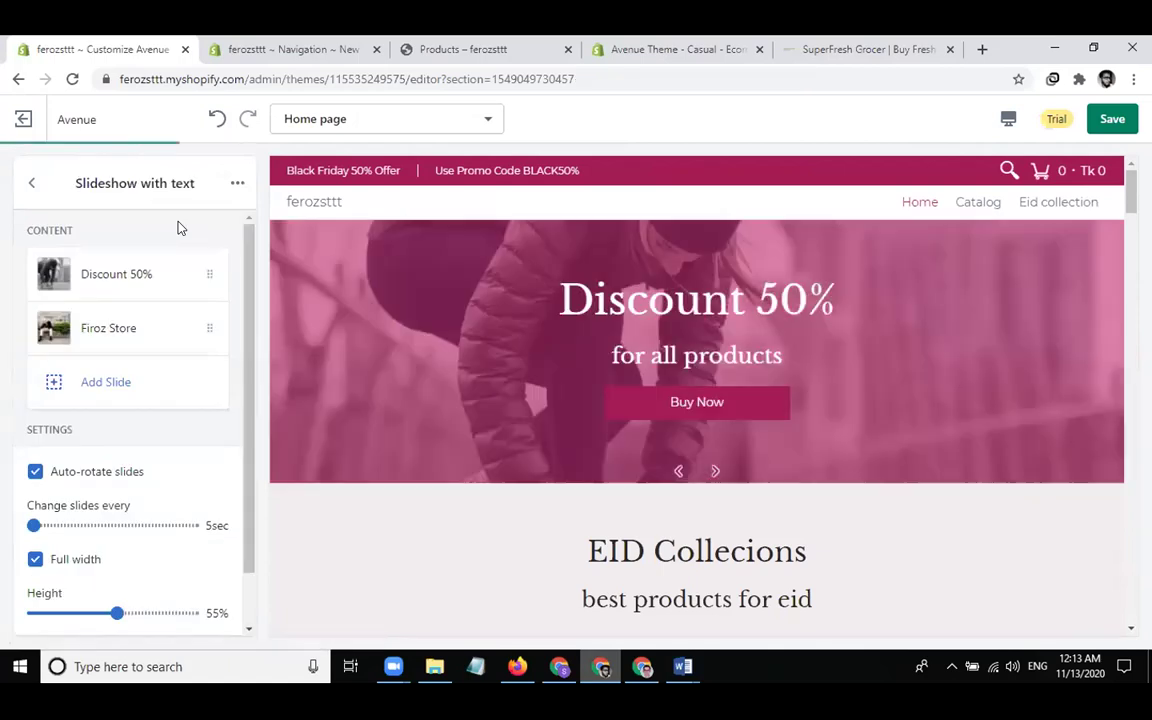
click(31, 184)
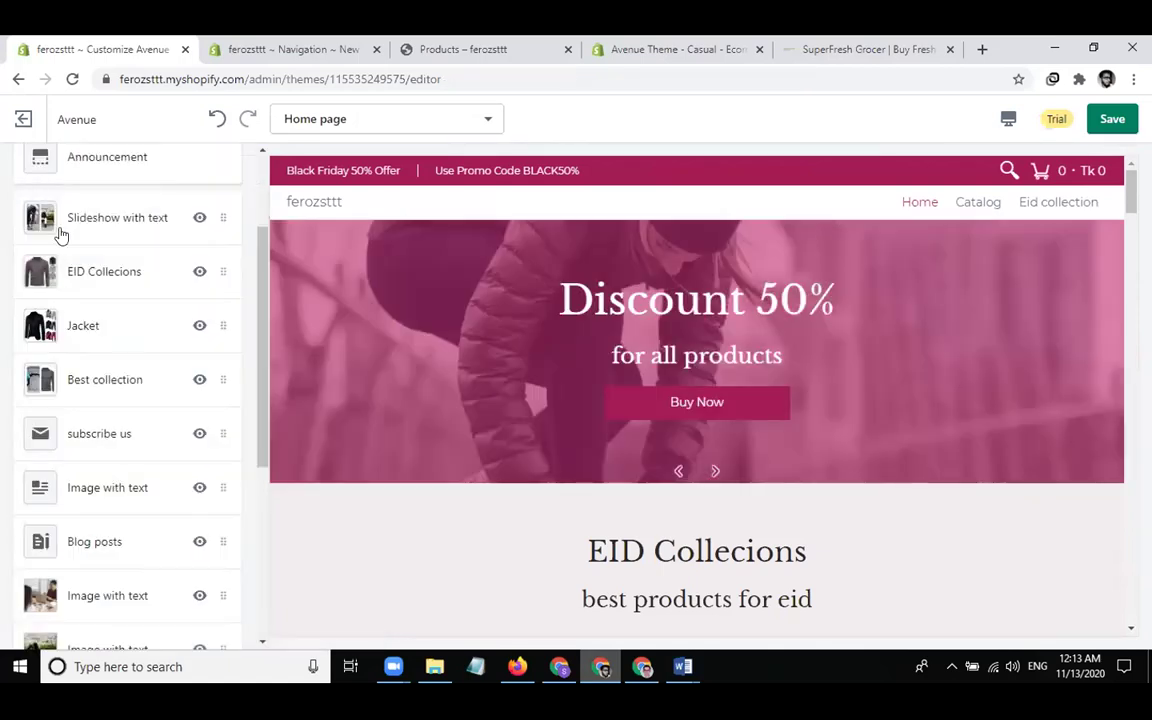
scroll(400, 404, down, 5)
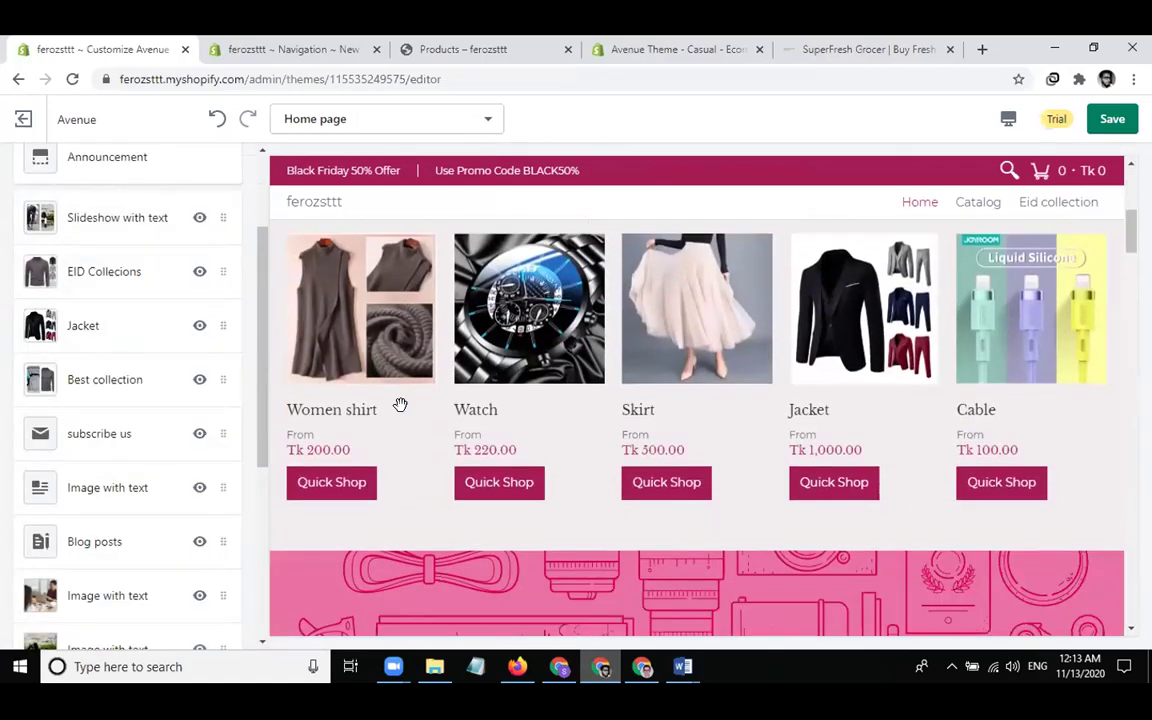
scroll(402, 408, down, 2)
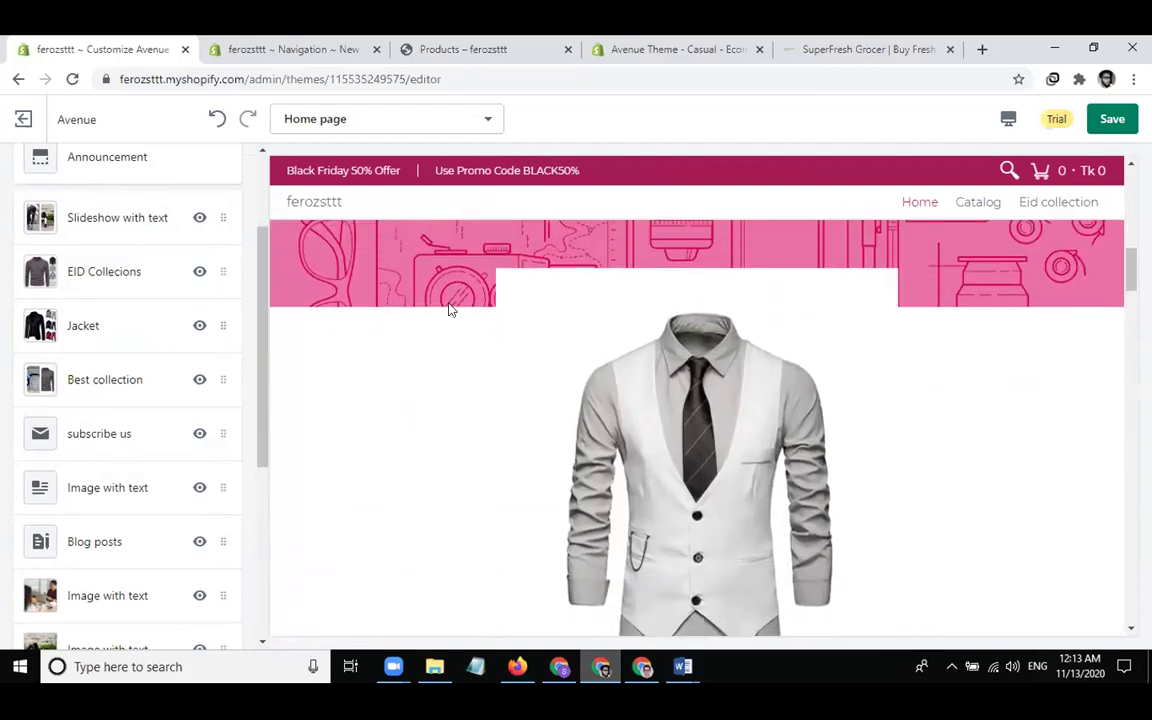
scroll(450, 309, up, 3)
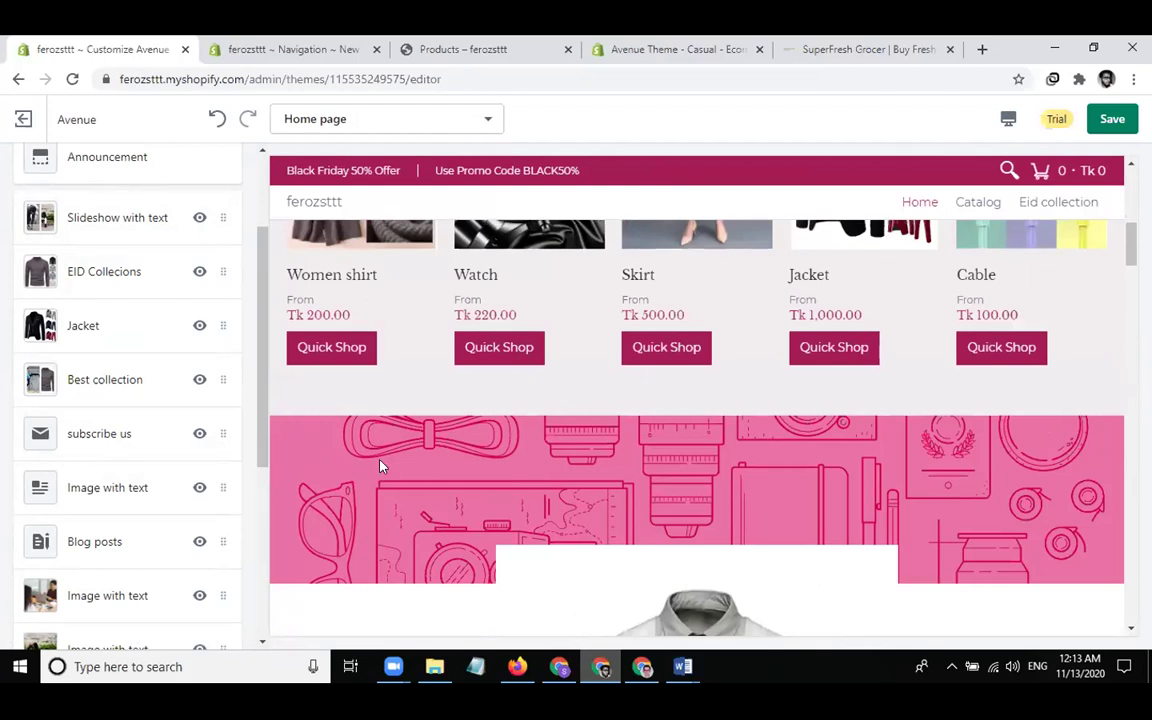
click(110, 322)
Compare several photos and set the sitting-man photo as the Jacket section's banner image
click(145, 458)
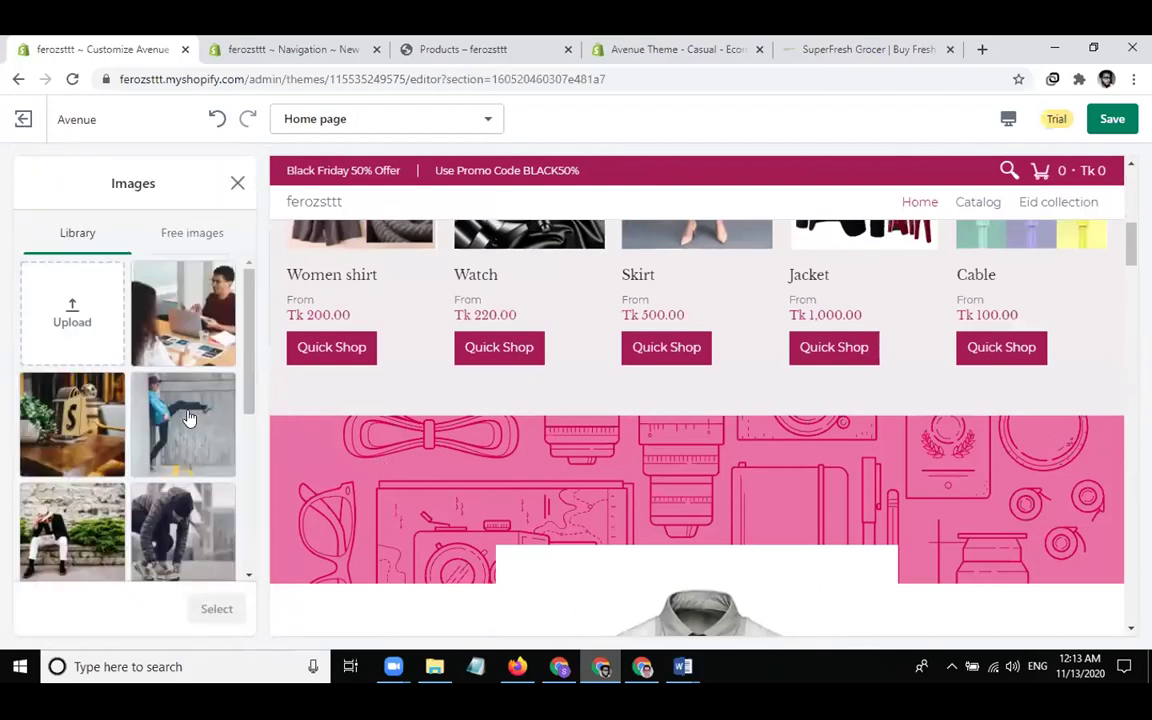
click(119, 449)
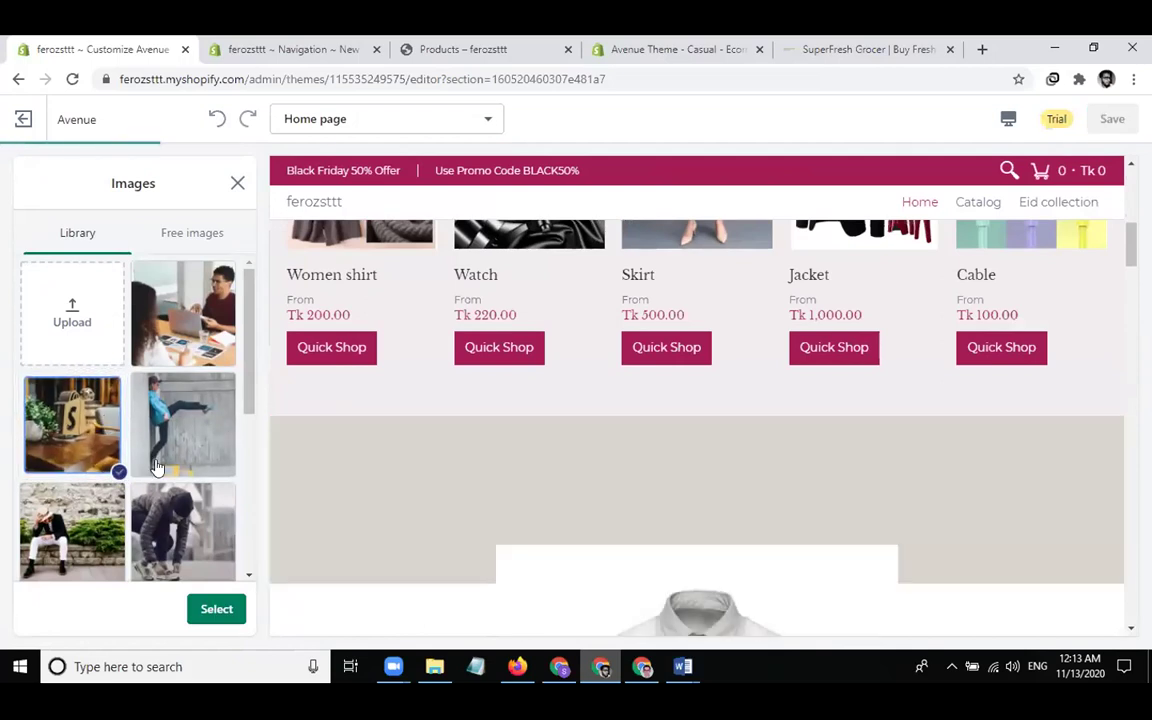
scroll(175, 470, down, 1)
scroll(175, 470, down, 1)
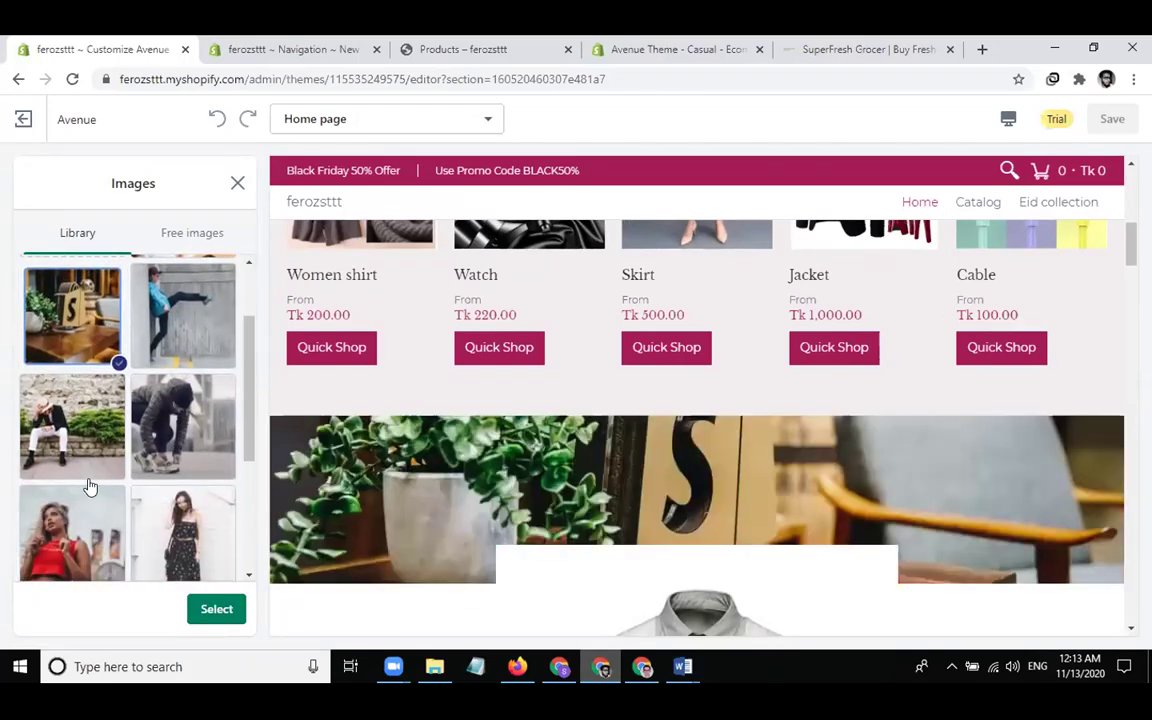
click(77, 414)
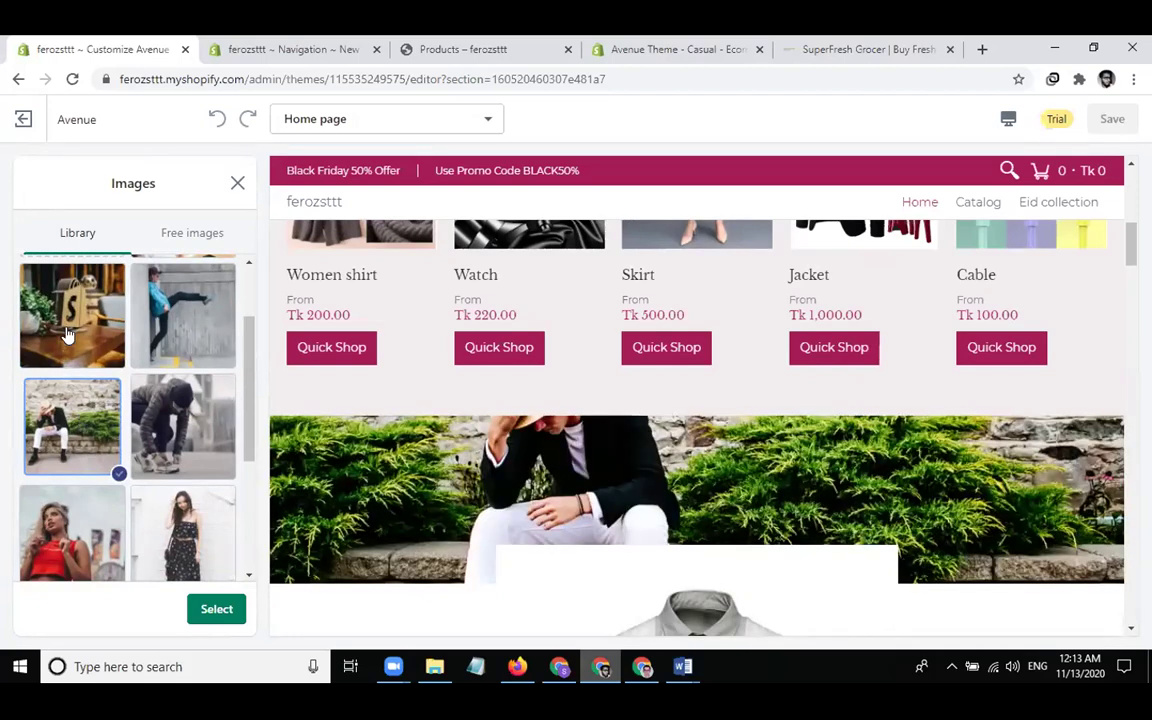
click(62, 290)
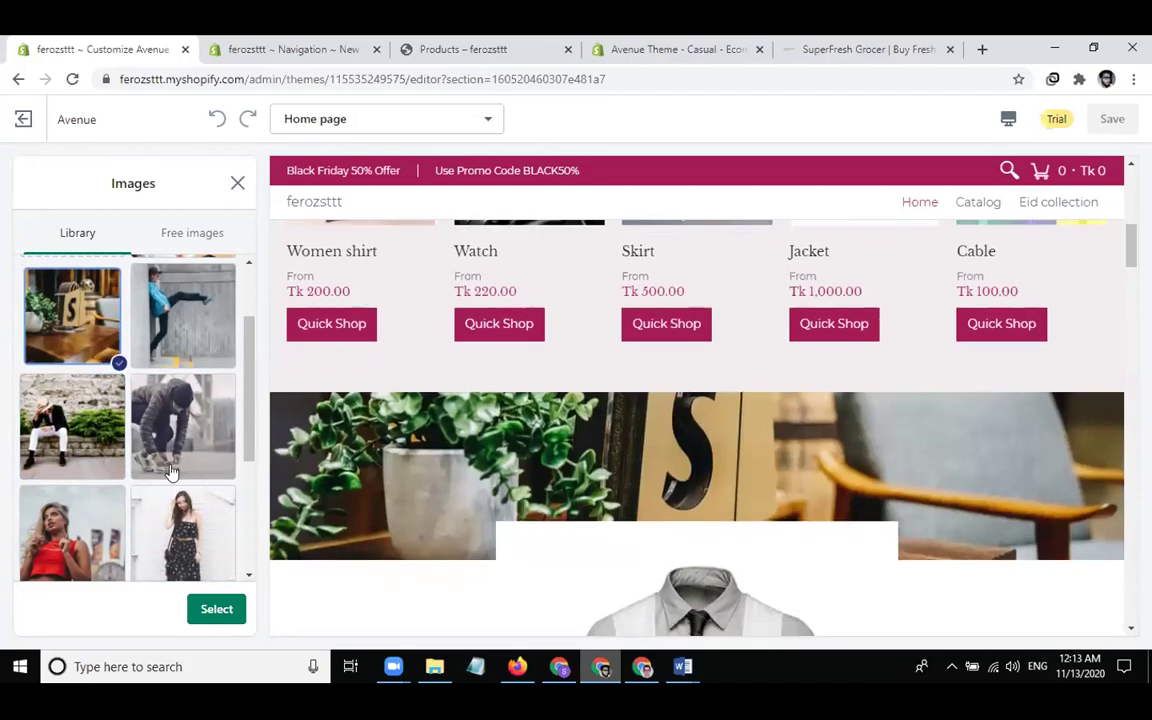
click(90, 535)
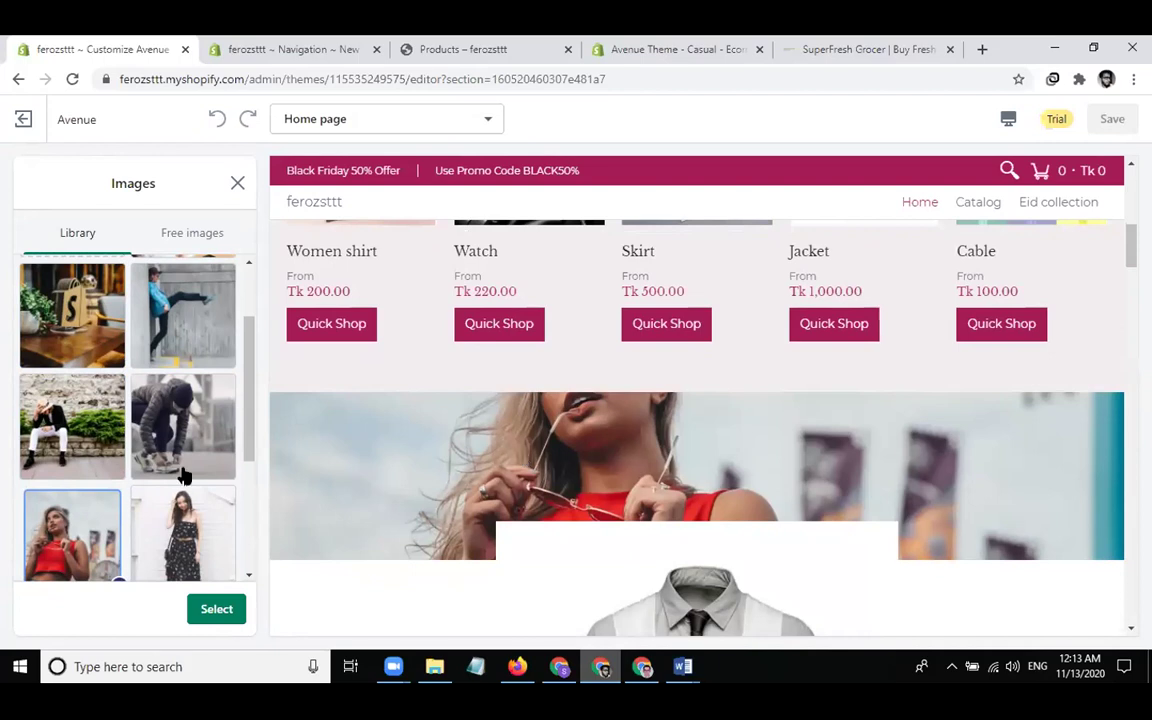
click(66, 436)
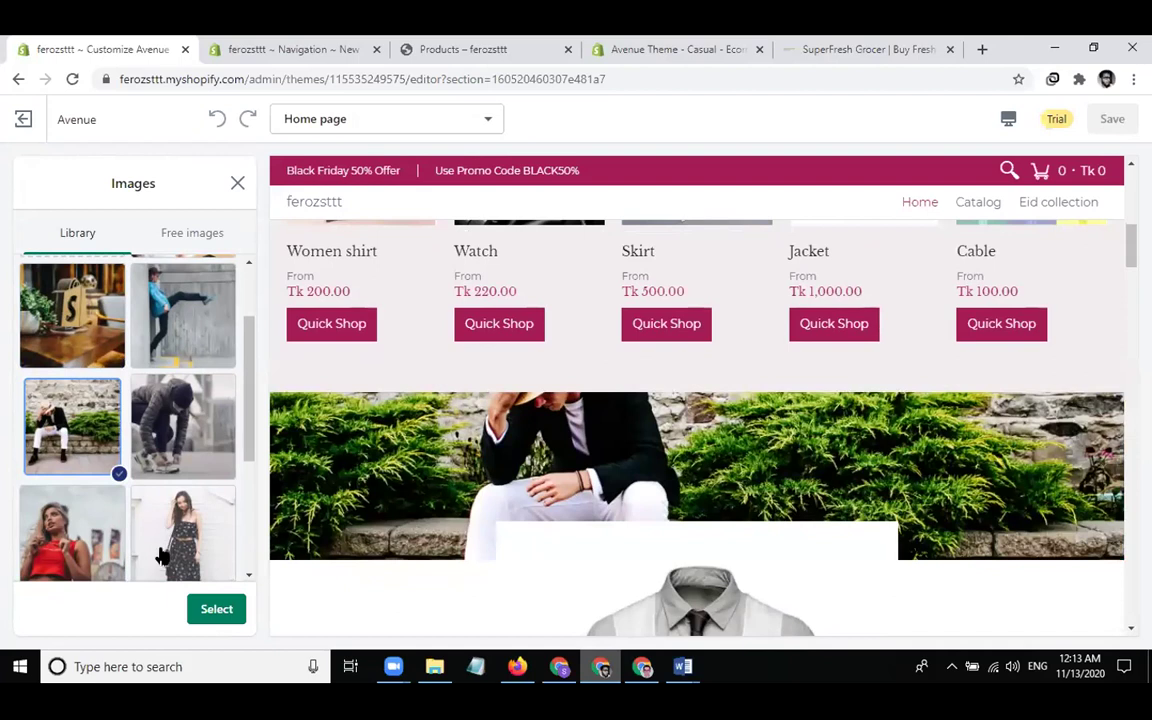
click(208, 611)
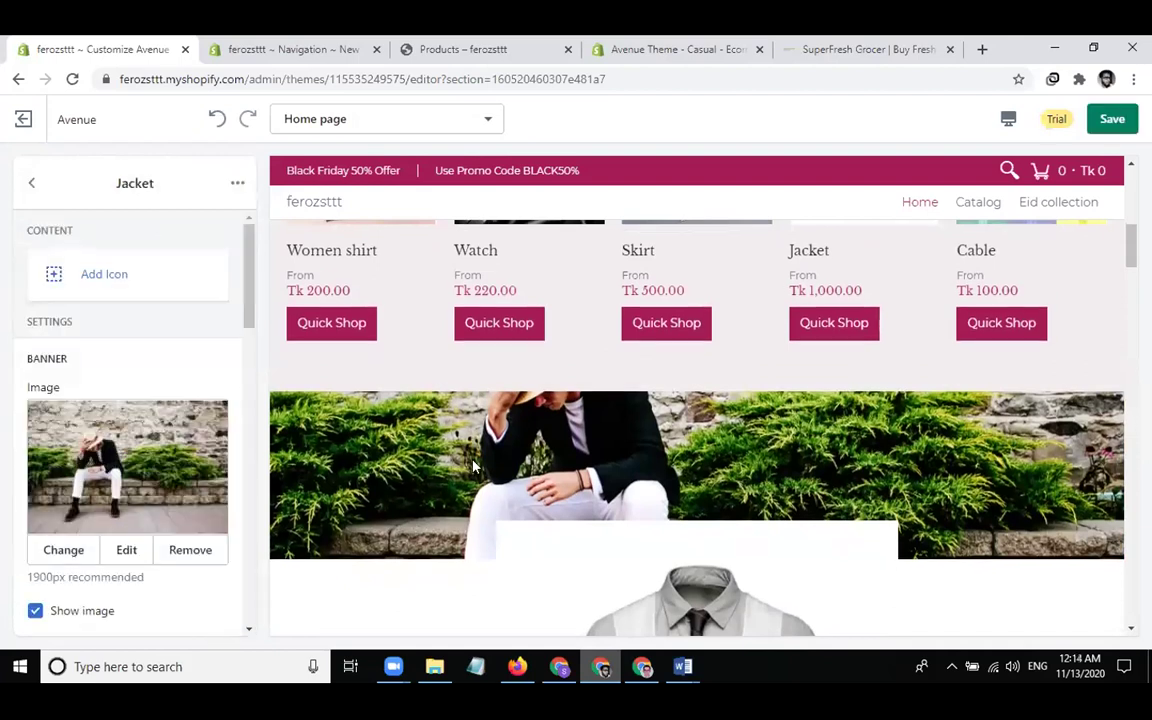
scroll(471, 465, down, 4)
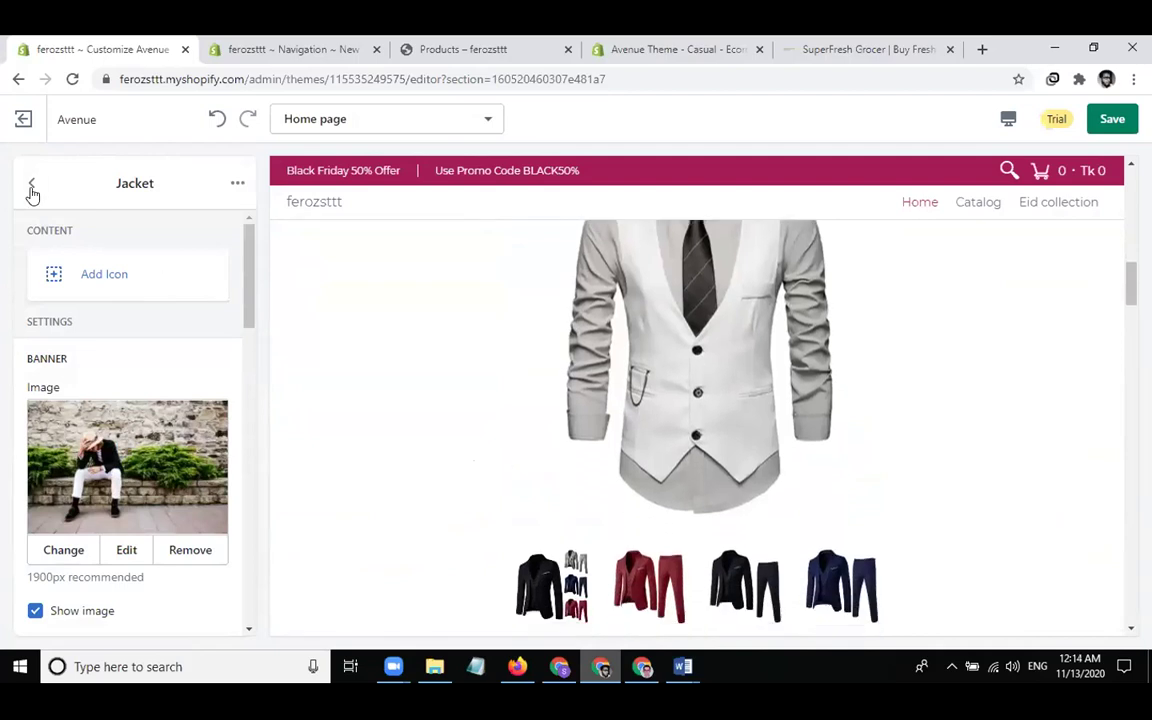
click(31, 183)
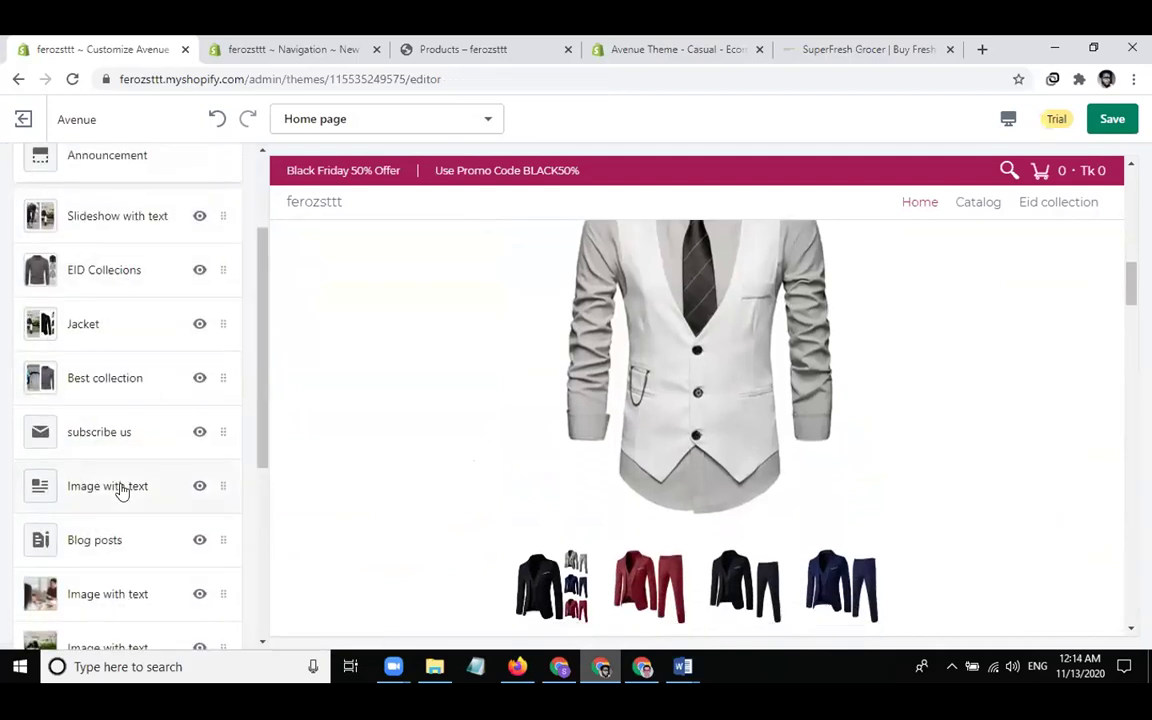
Add a Video section from the Video category to the home page
scroll(120, 489, down, 4)
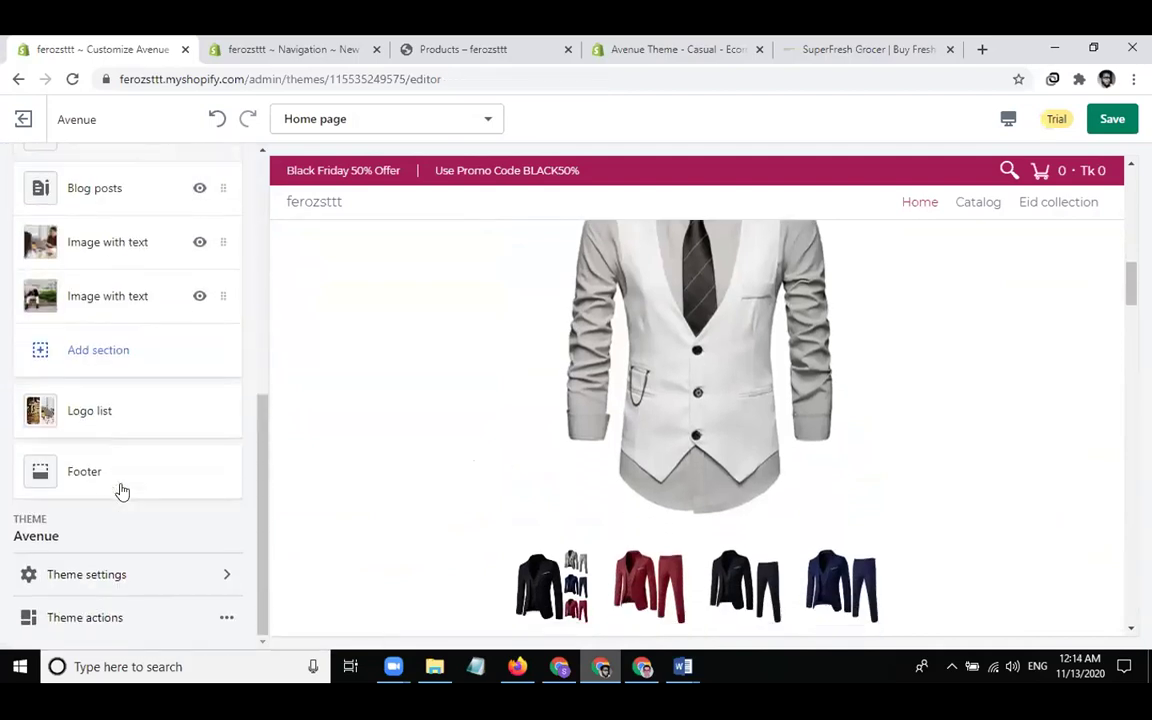
click(109, 369)
scroll(121, 437, down, 5)
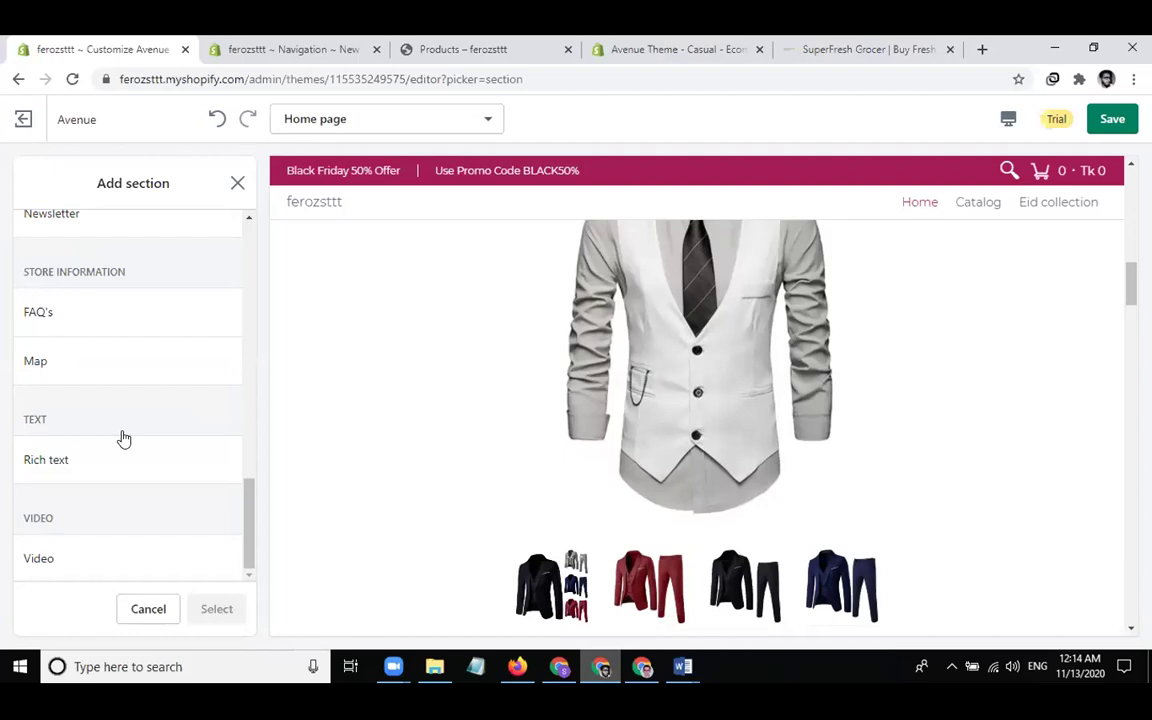
click(88, 552)
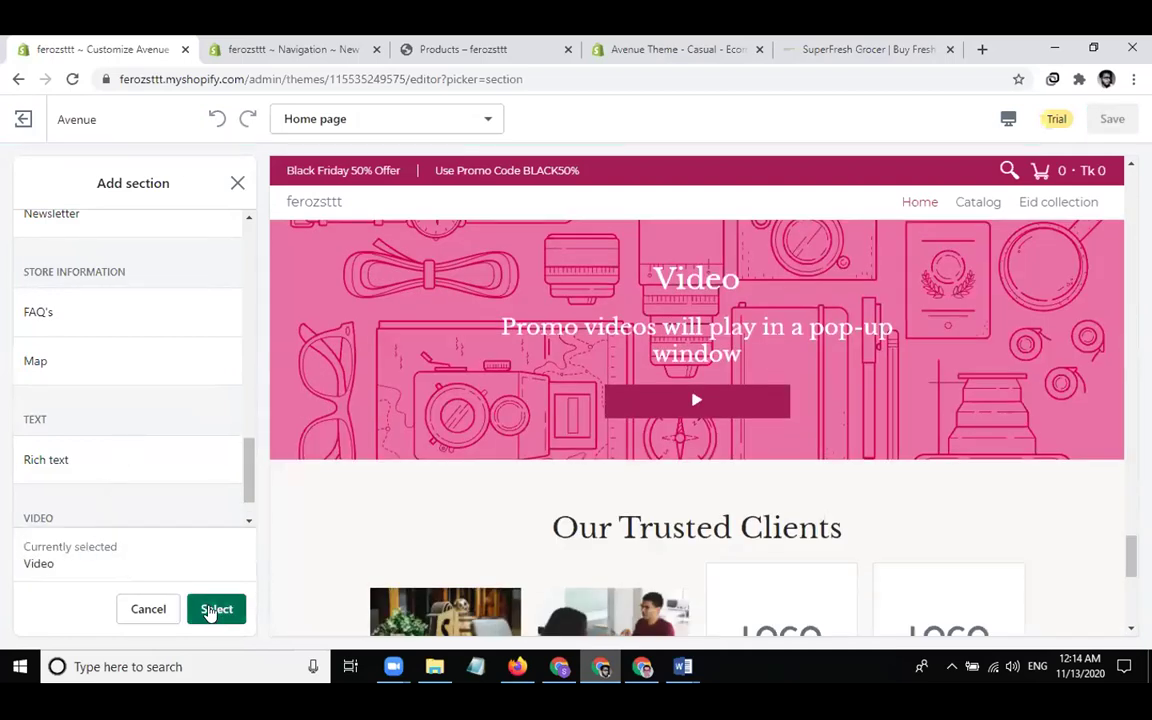
click(214, 610)
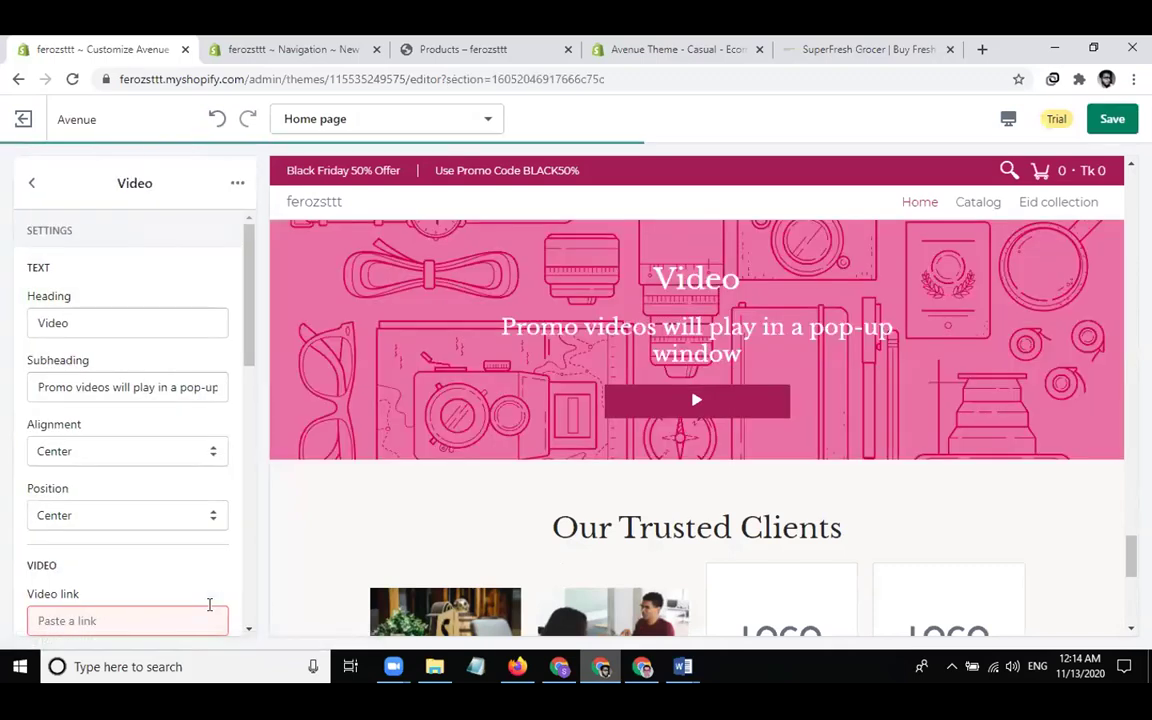
scroll(186, 440, down, 4)
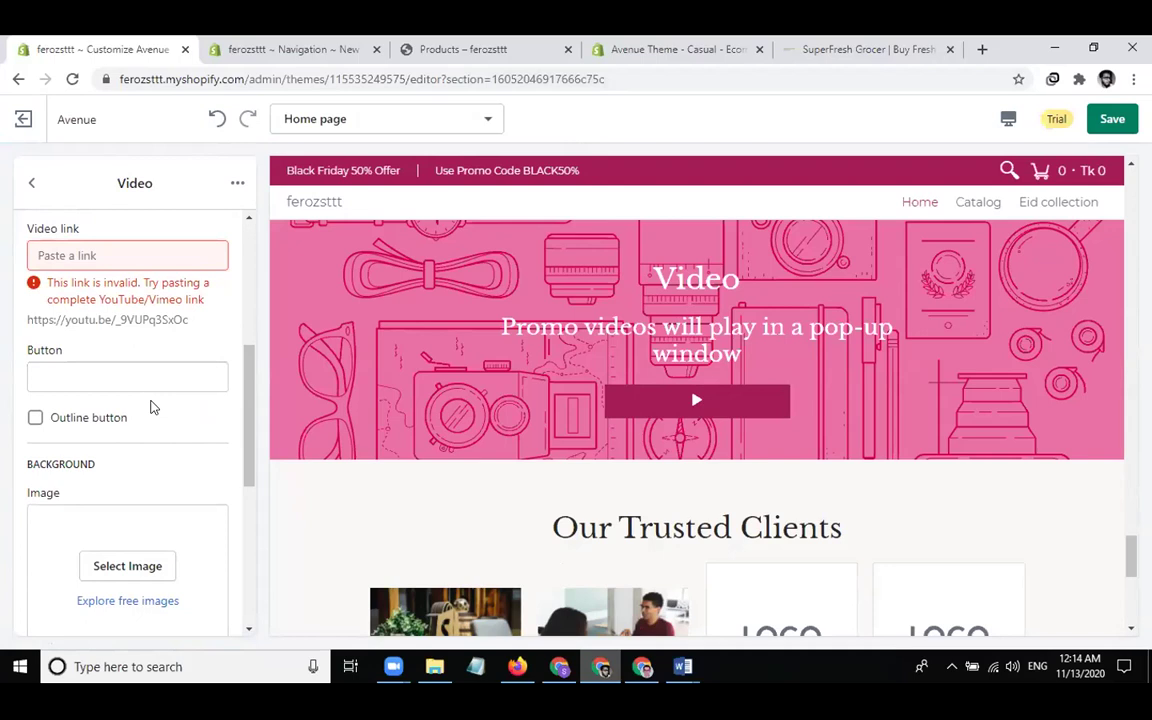
click(829, 50)
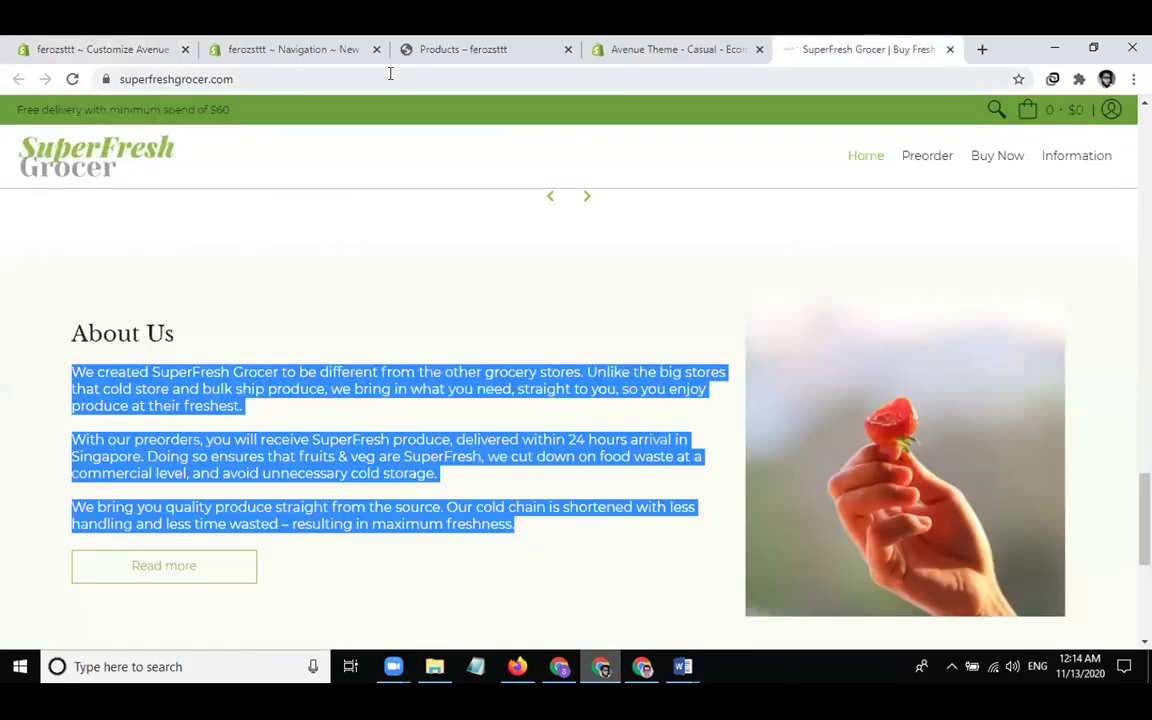
Open youtube.com, open the first recommended video, and copy its web address
click(390, 73)
text(you)
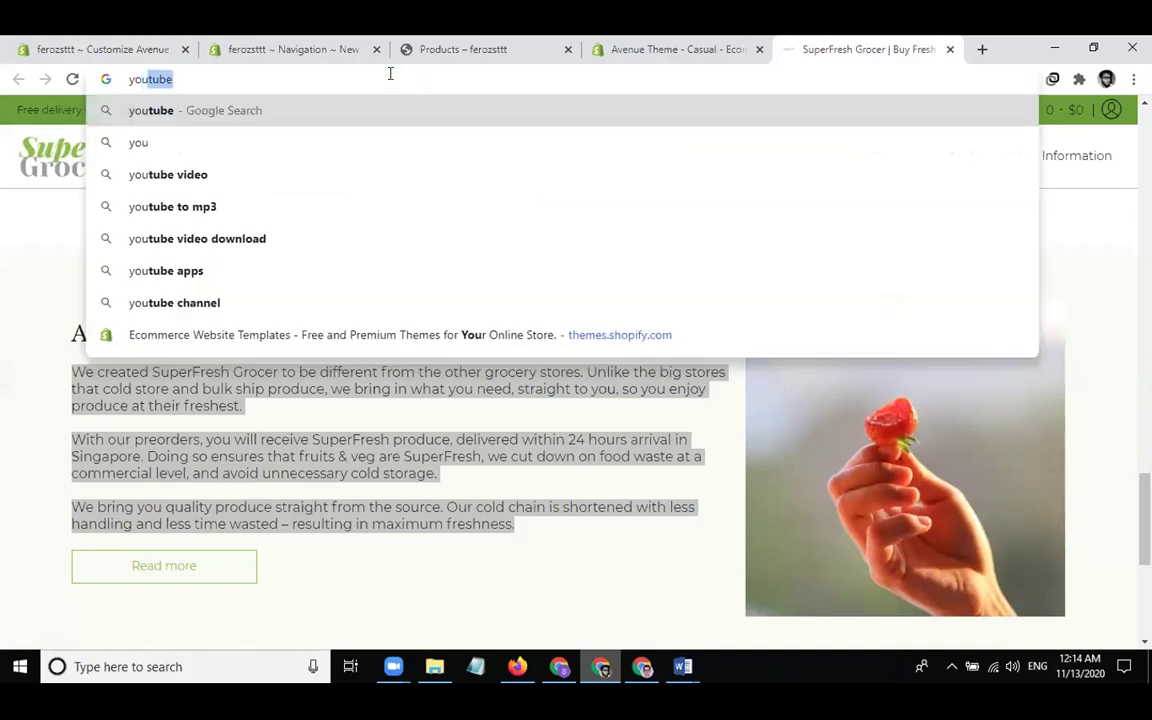
text(tube.com)
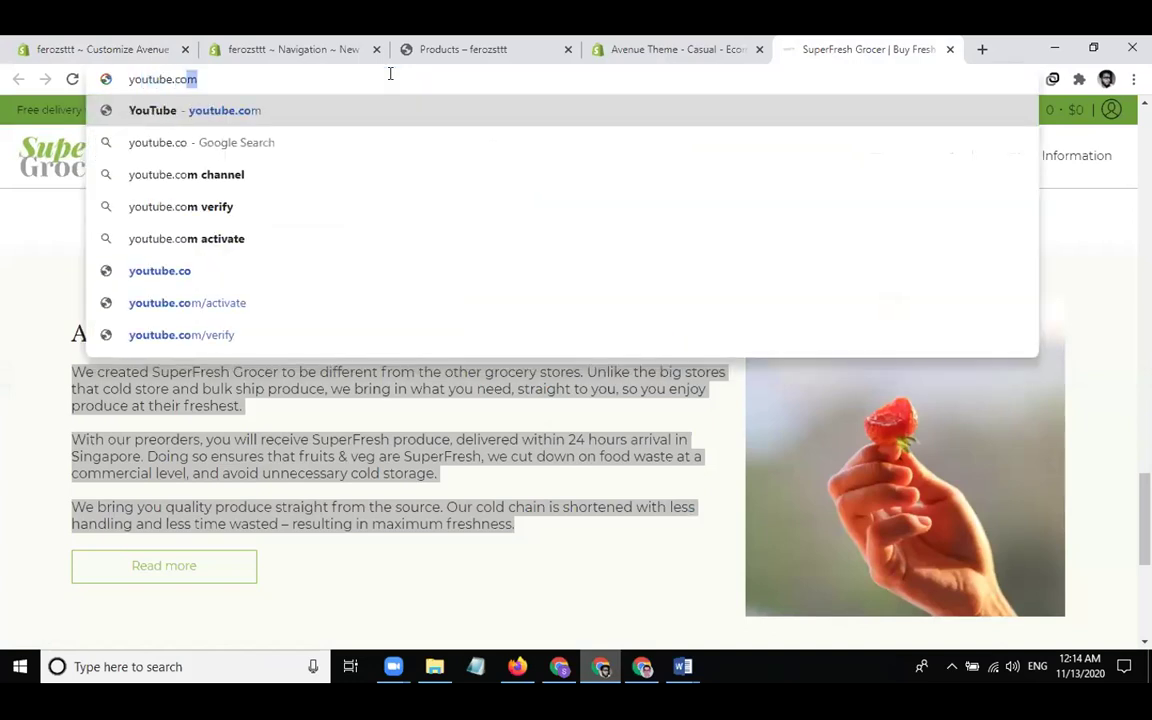
key(Return)
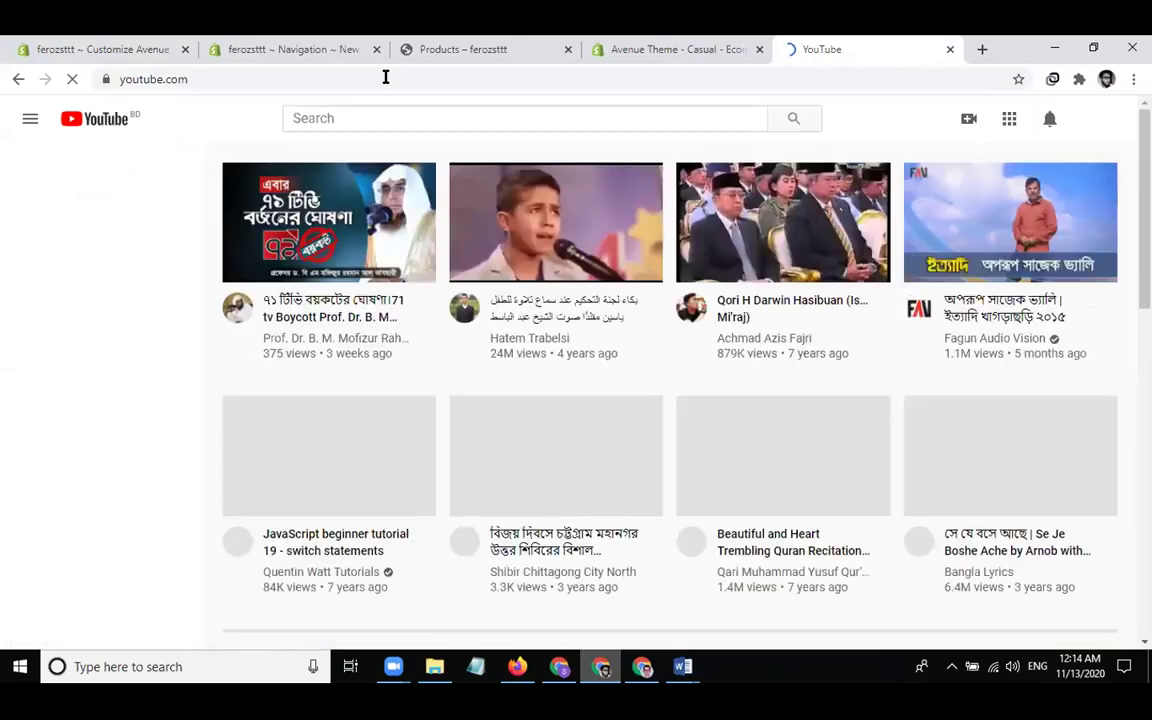
click(309, 243)
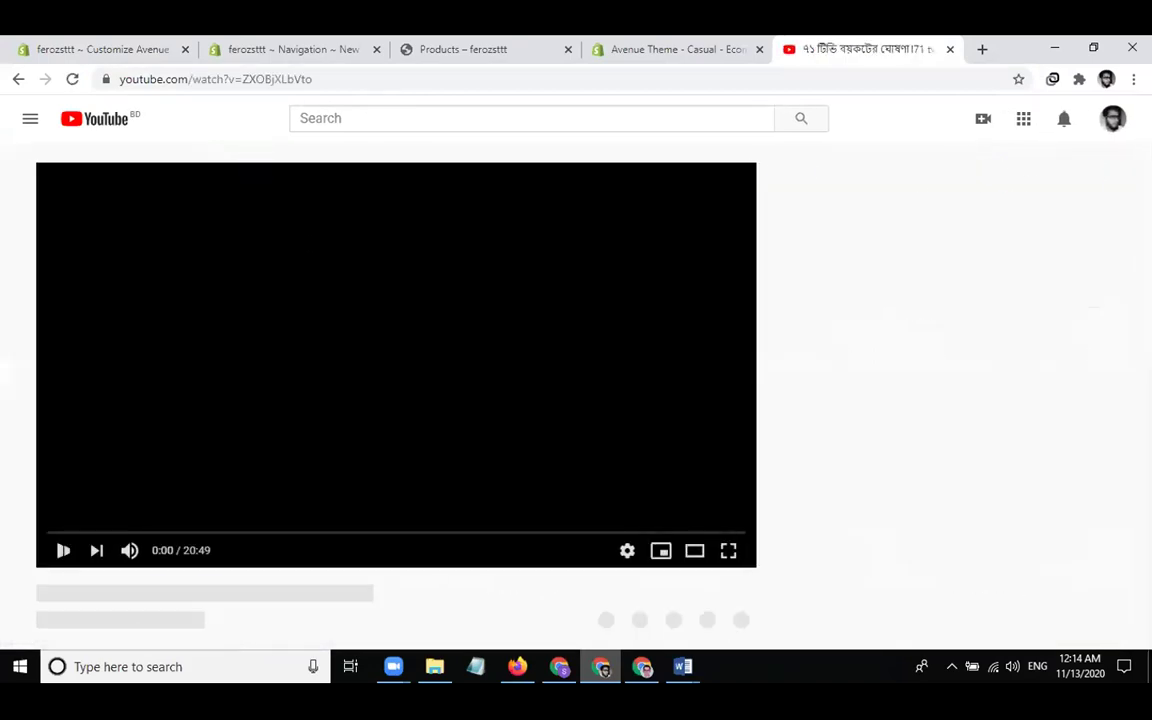
click(309, 84)
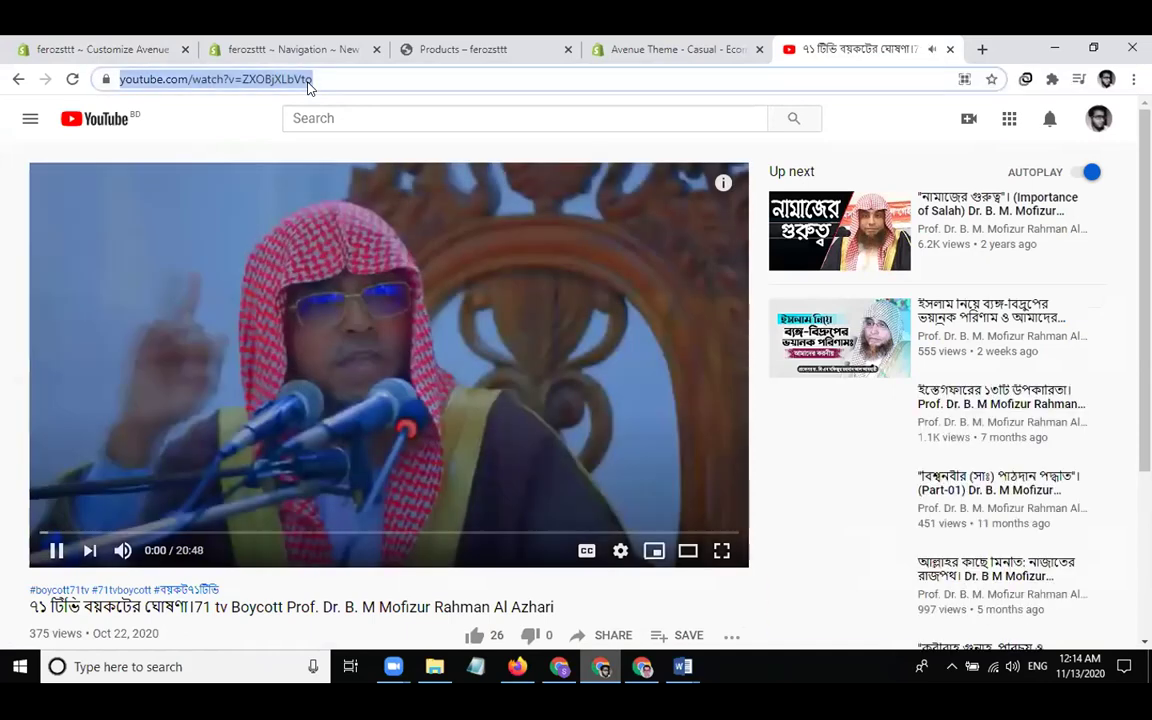
click(230, 172)
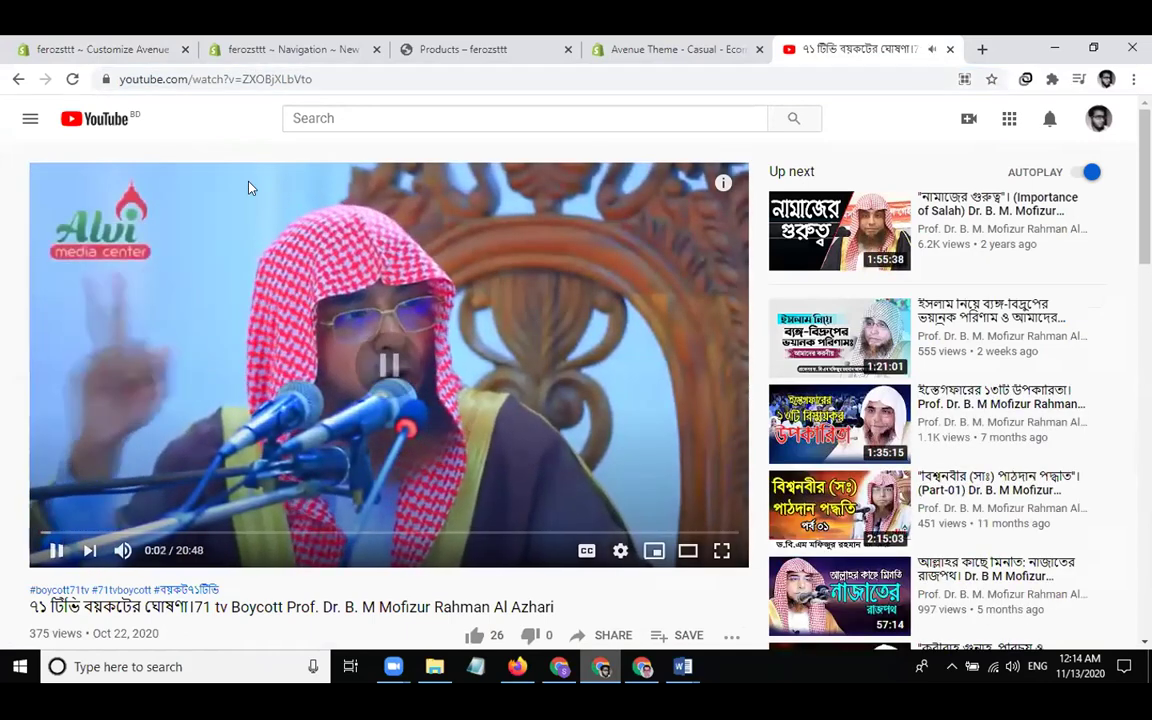
Paste the YouTube address into the Video section's Video link field
click(159, 55)
click(160, 260)
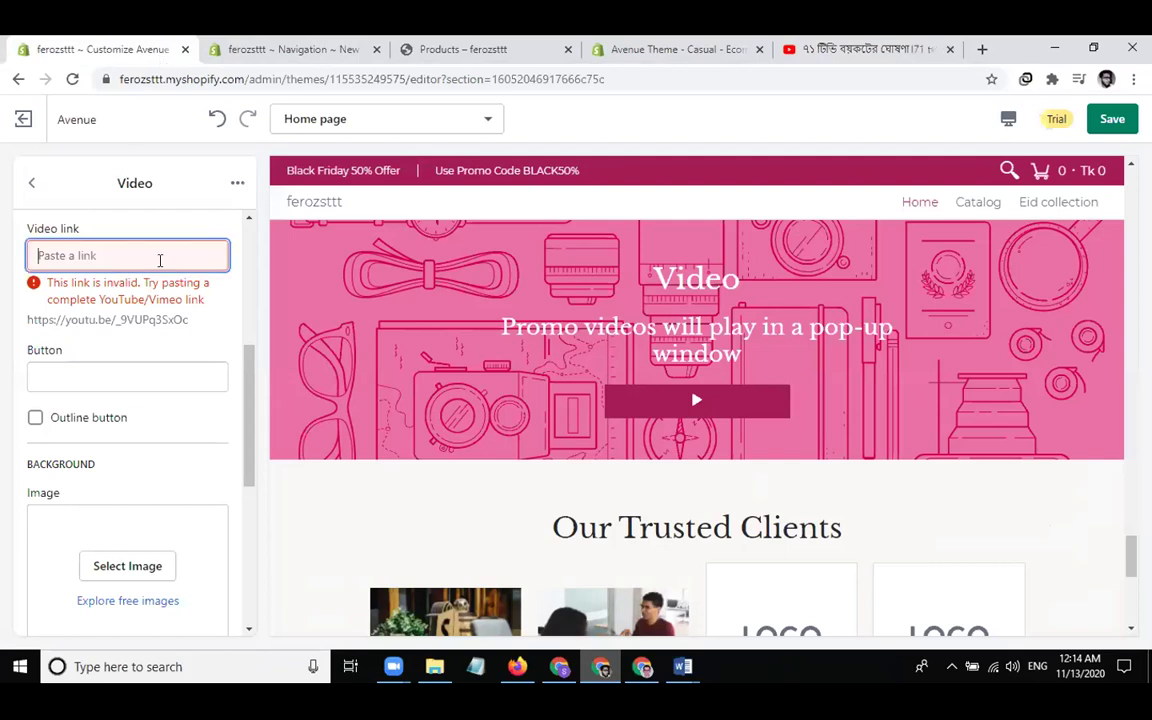
text(https://www.youtube.com/watch?v=ZKOBjXLbVto)
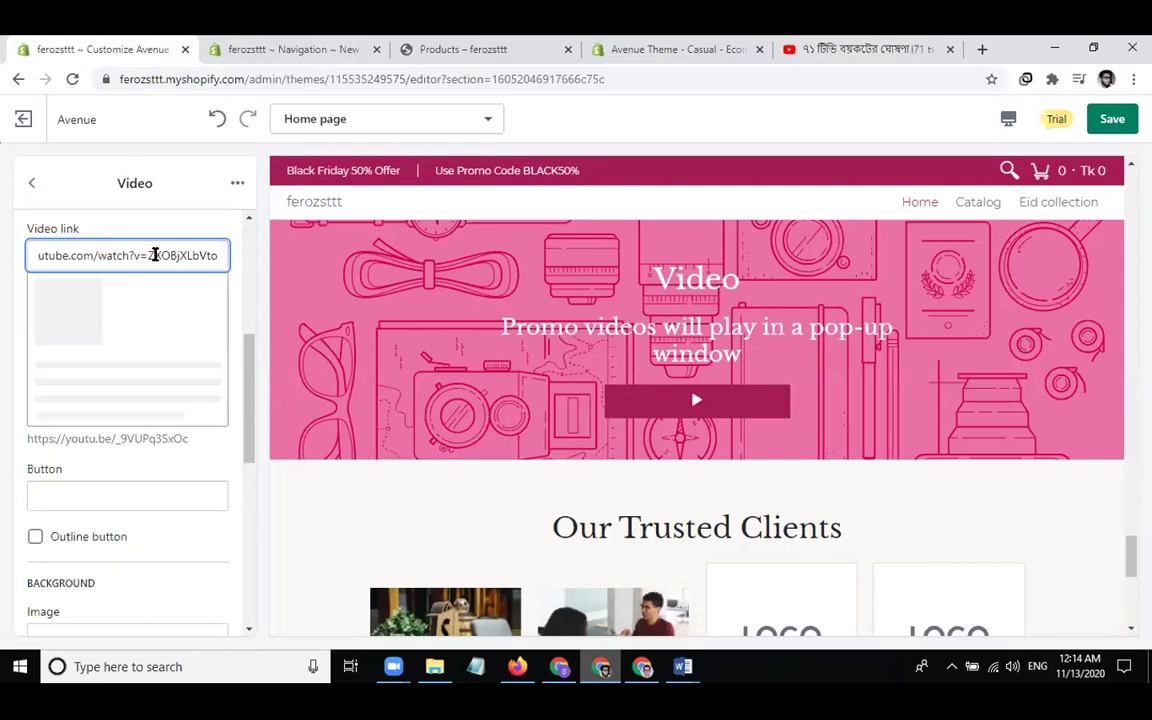
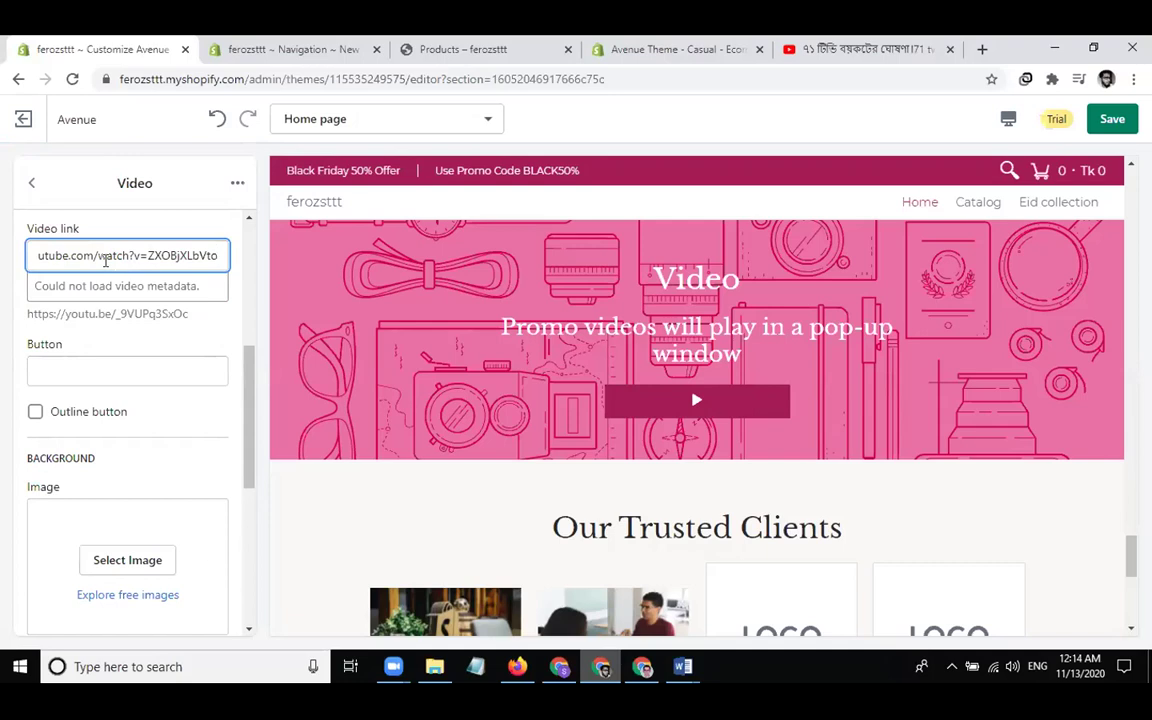
click(838, 56)
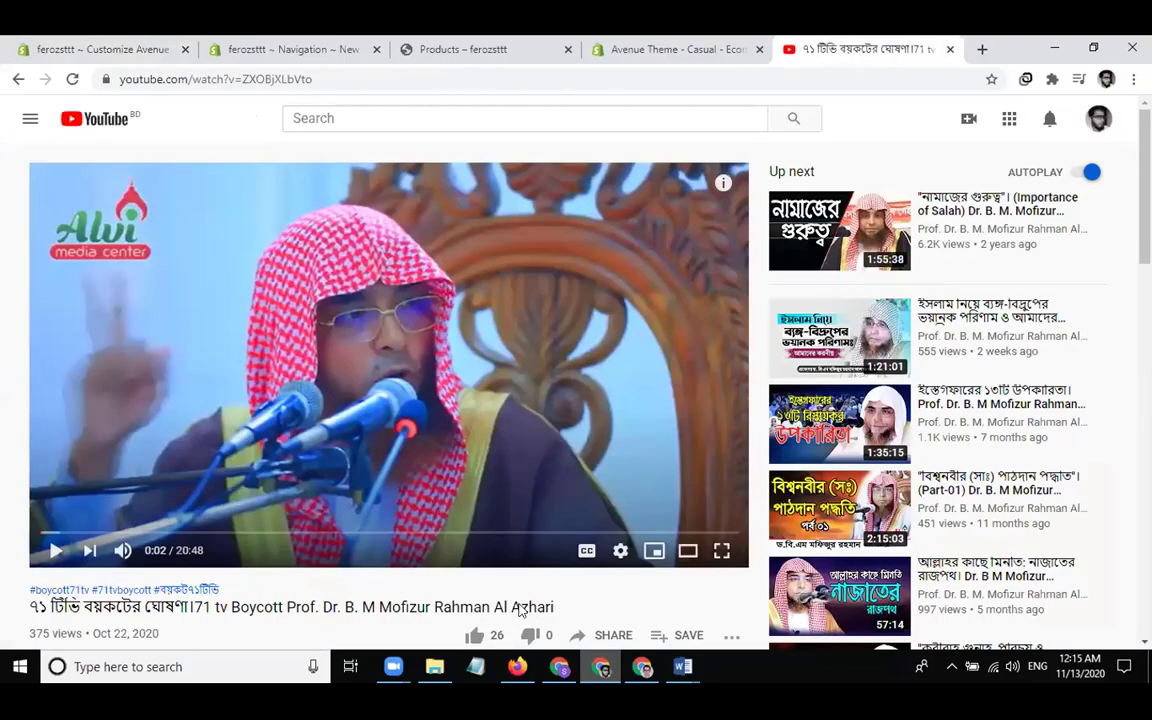
click(605, 635)
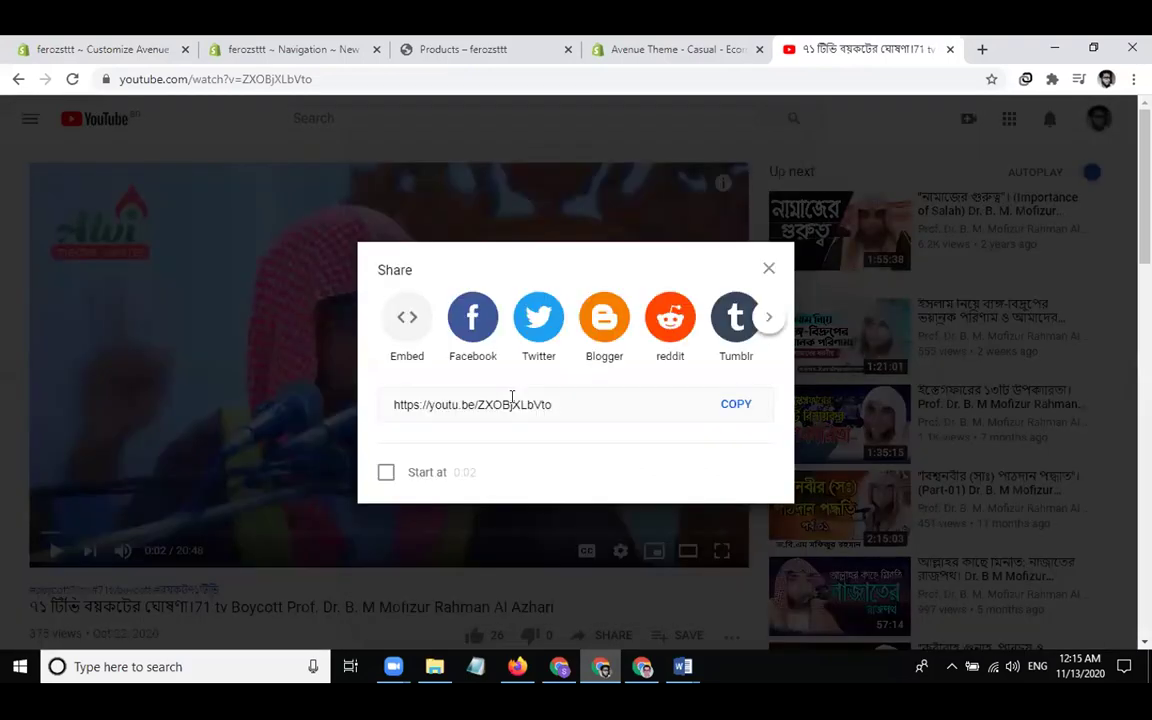
click(735, 406)
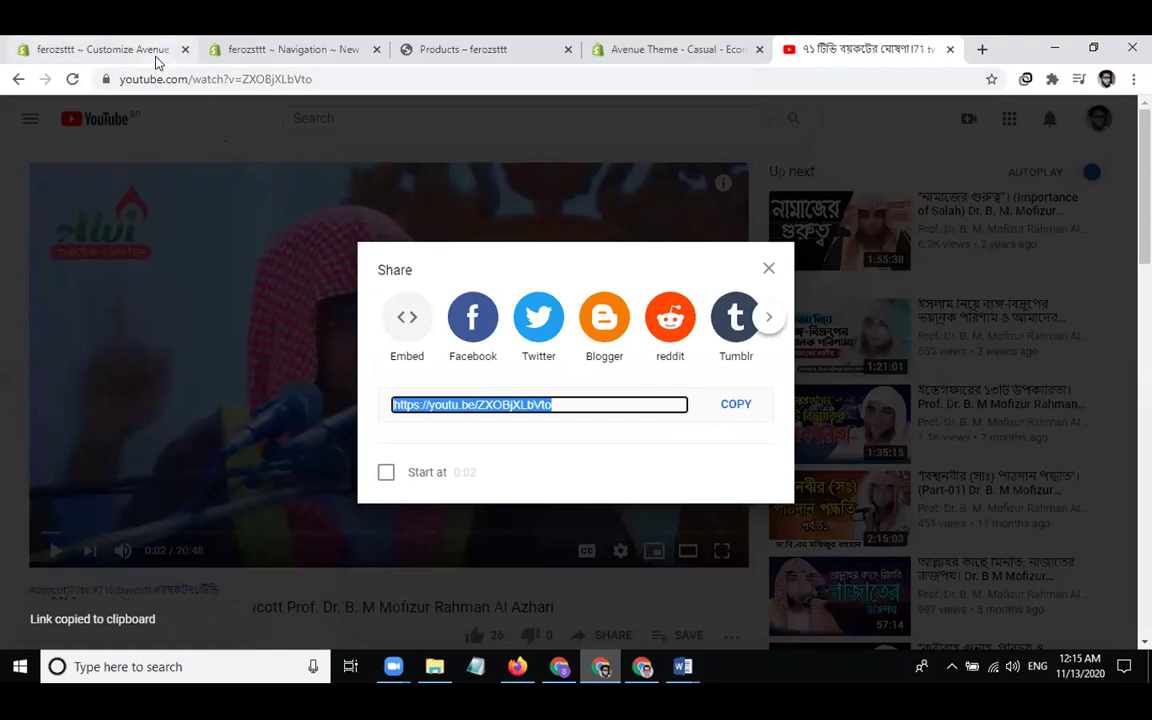
click(150, 50)
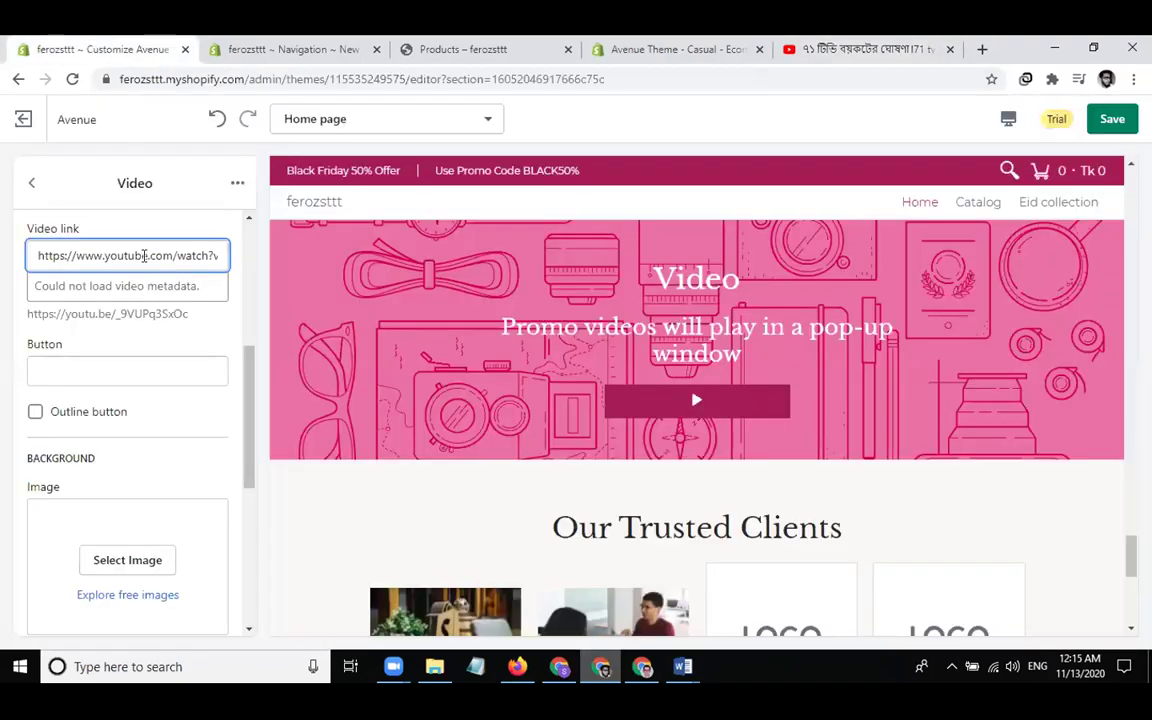
key(ctrl+a)
key(ctrl+v)
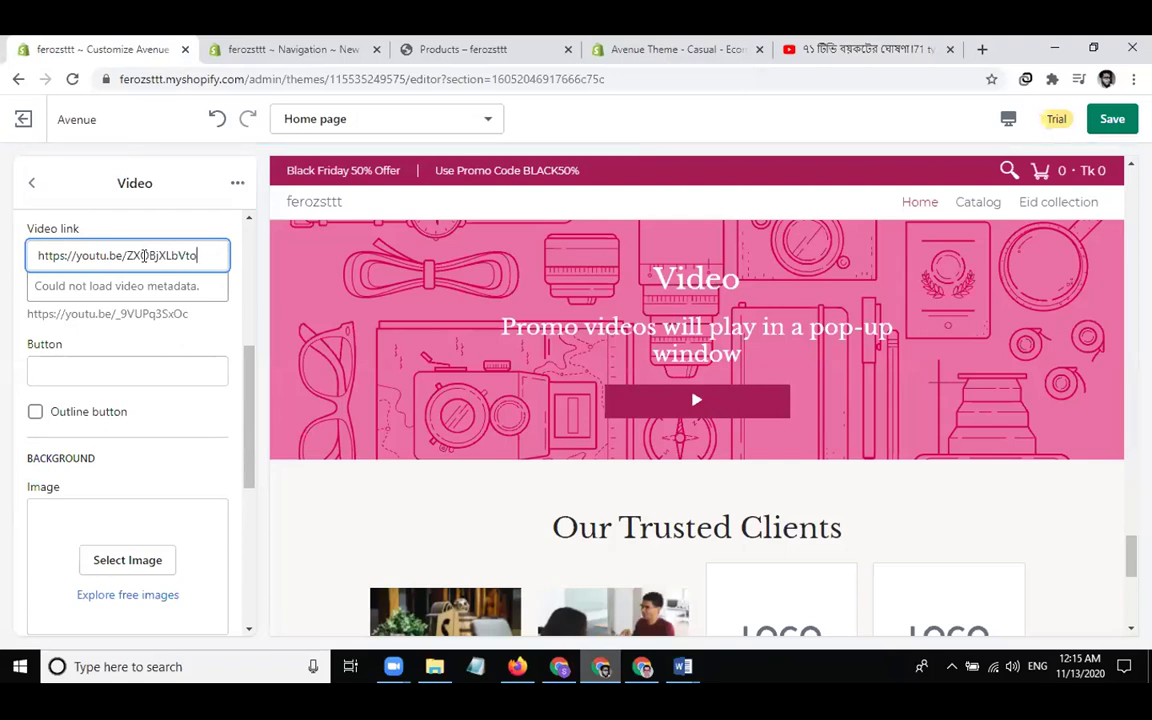
scroll(126, 410, up, 2)
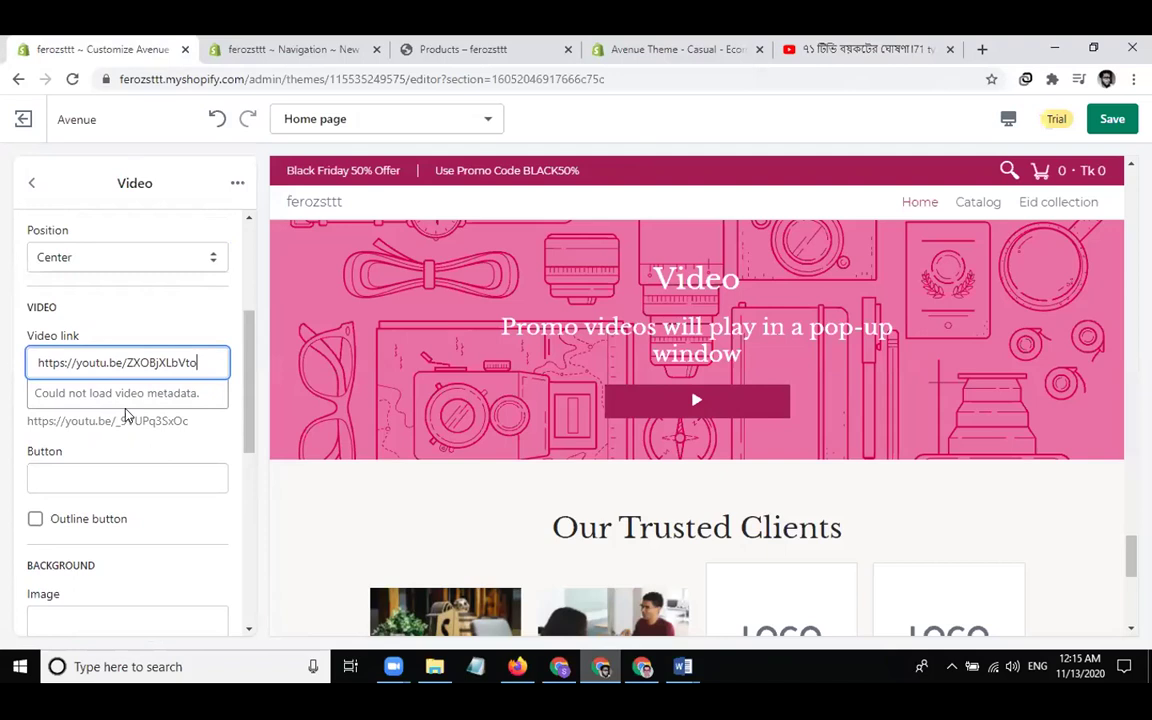
scroll(124, 420, up, 5)
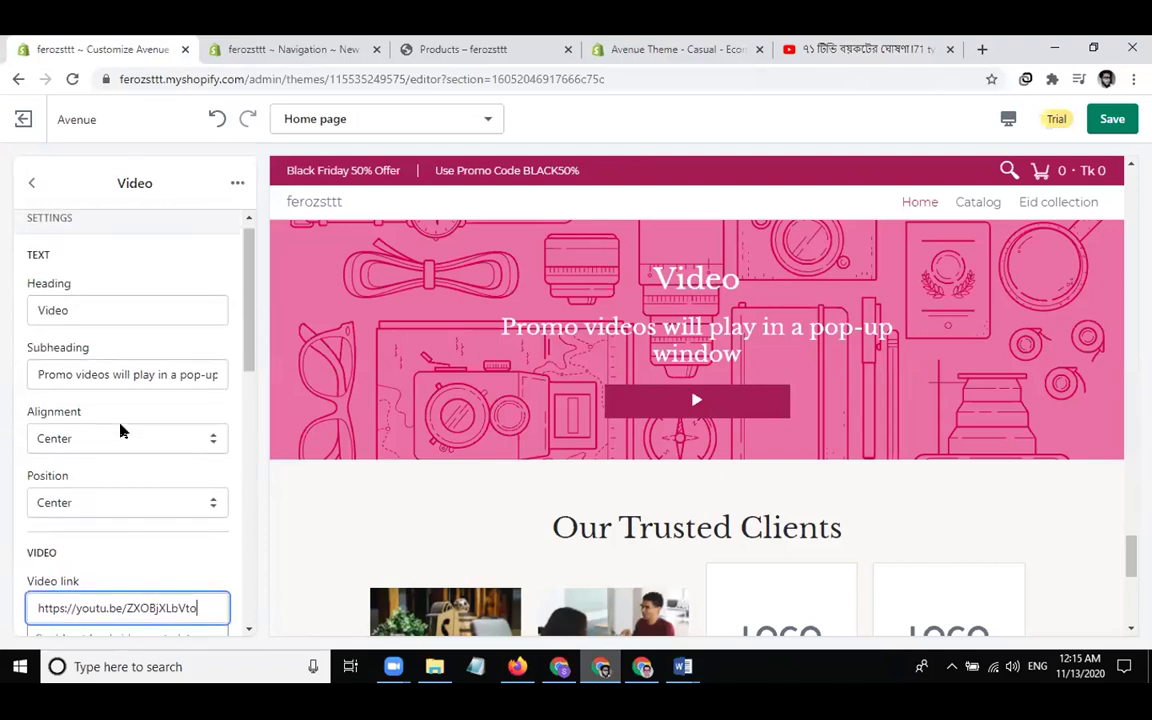
scroll(120, 430, up, 1)
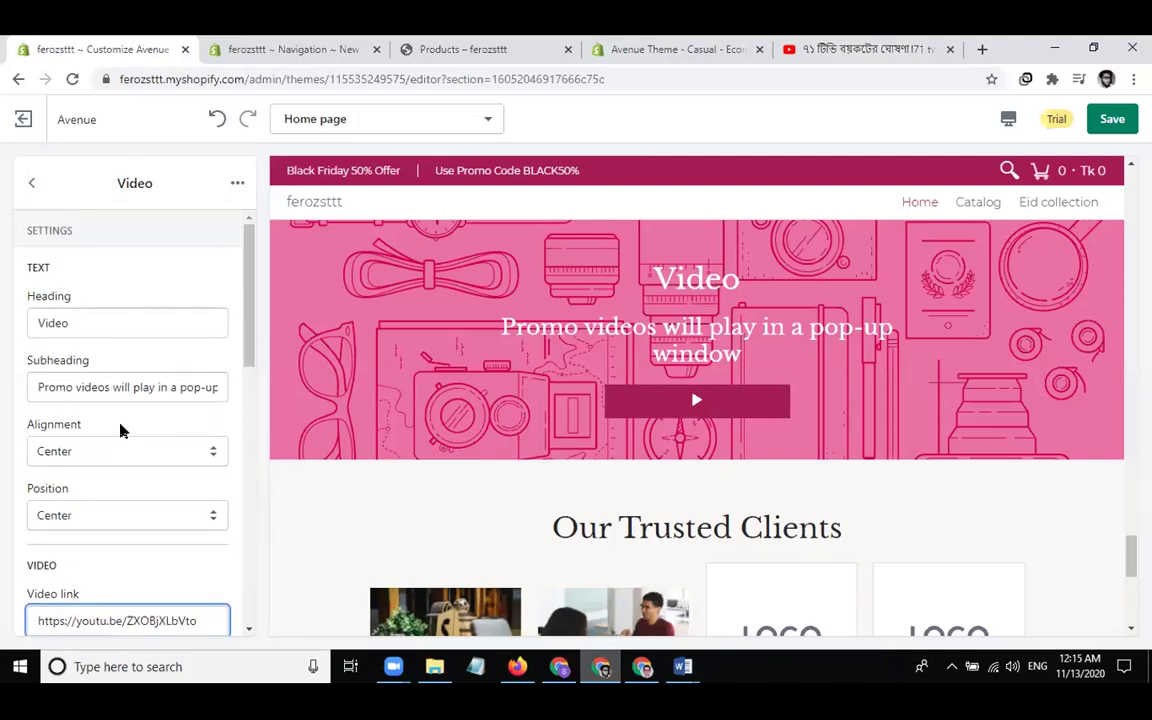
scroll(121, 429, down, 2)
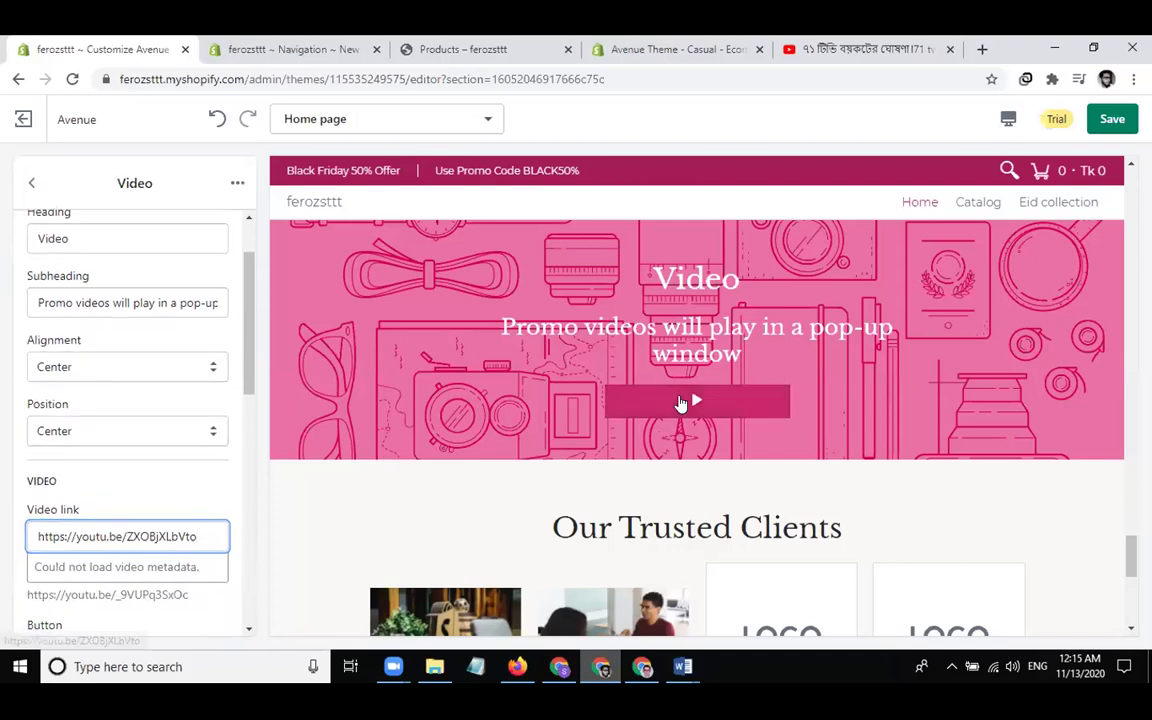
Try playing the banner video twice in the preview; it reports the video unavailable
click(685, 402)
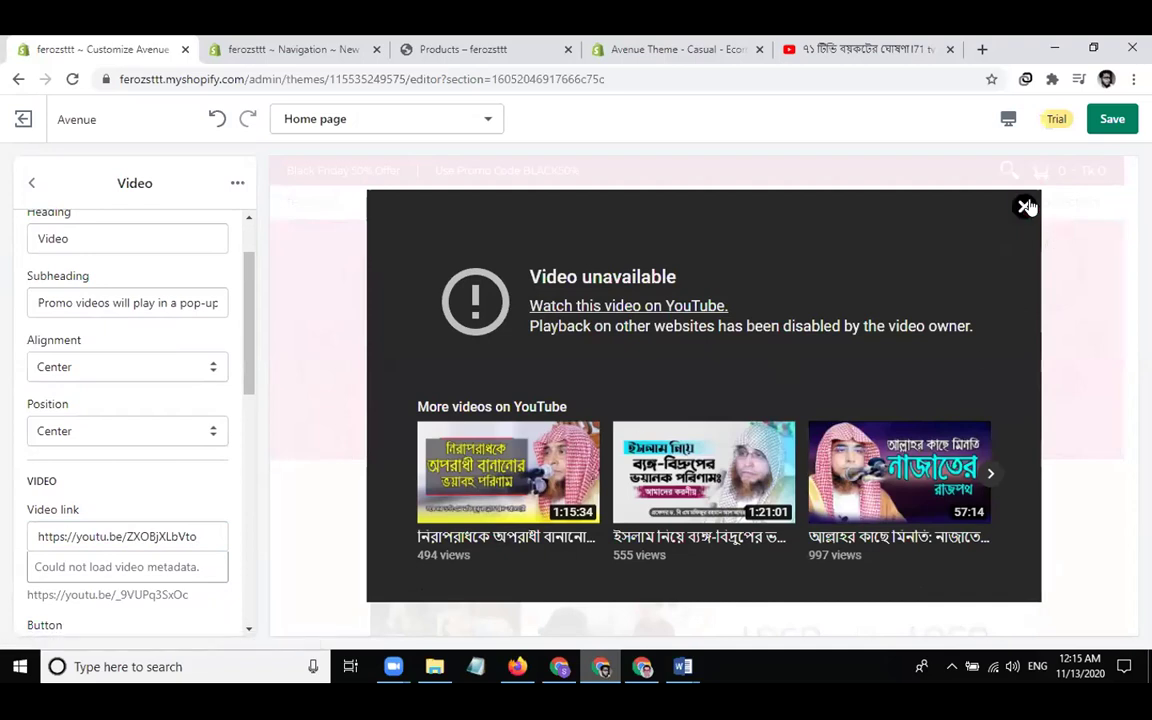
click(1023, 209)
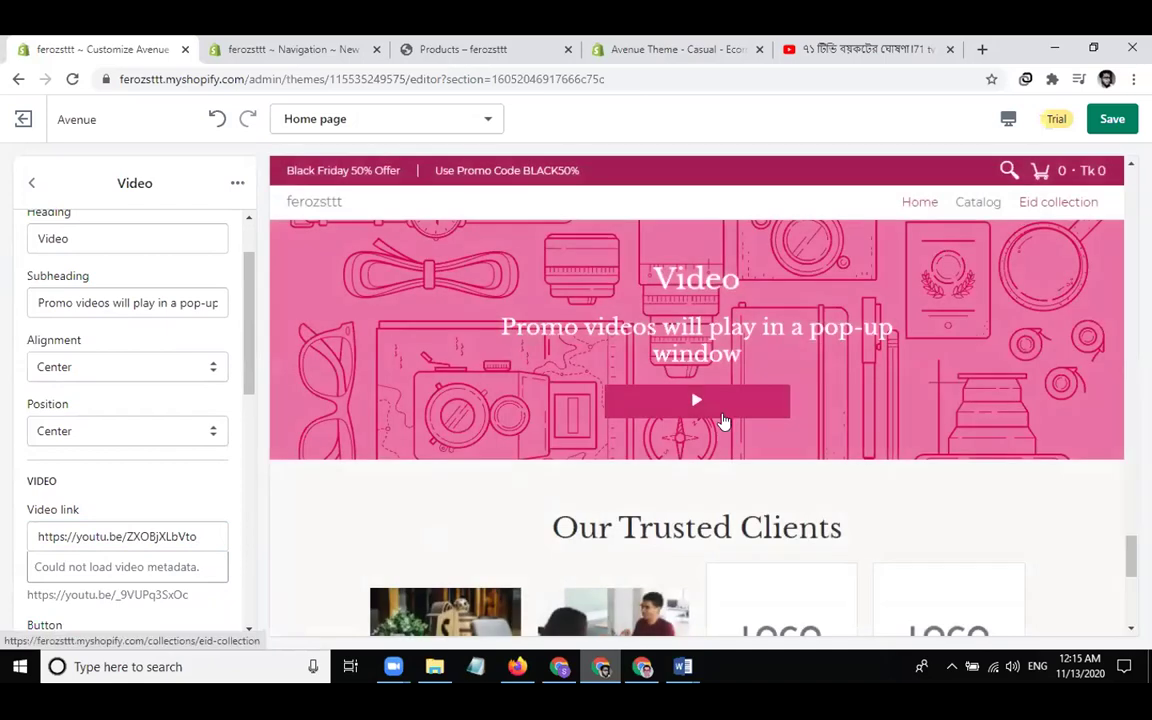
click(693, 405)
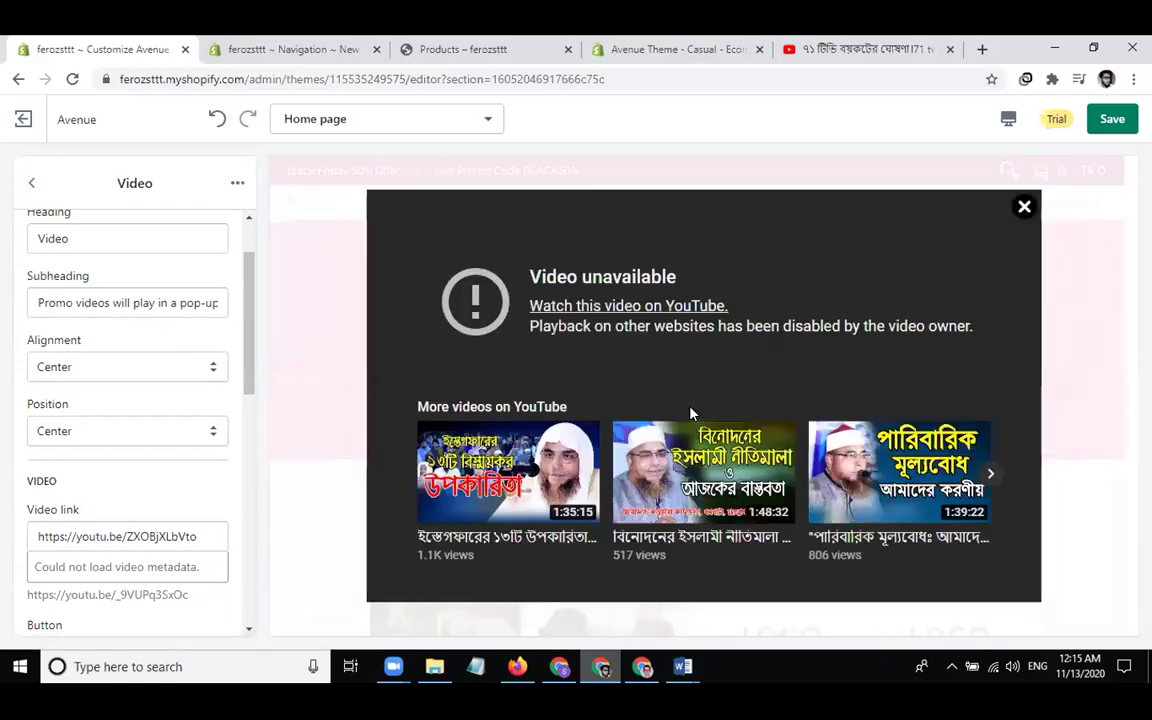
click(1022, 208)
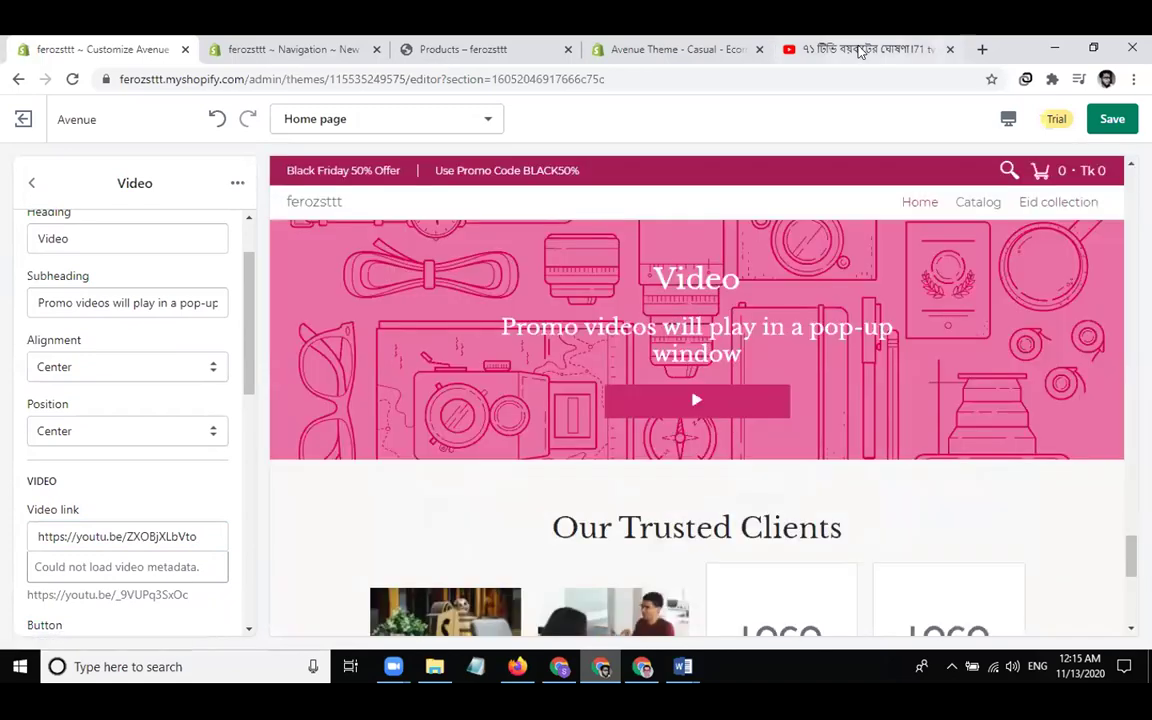
click(860, 50)
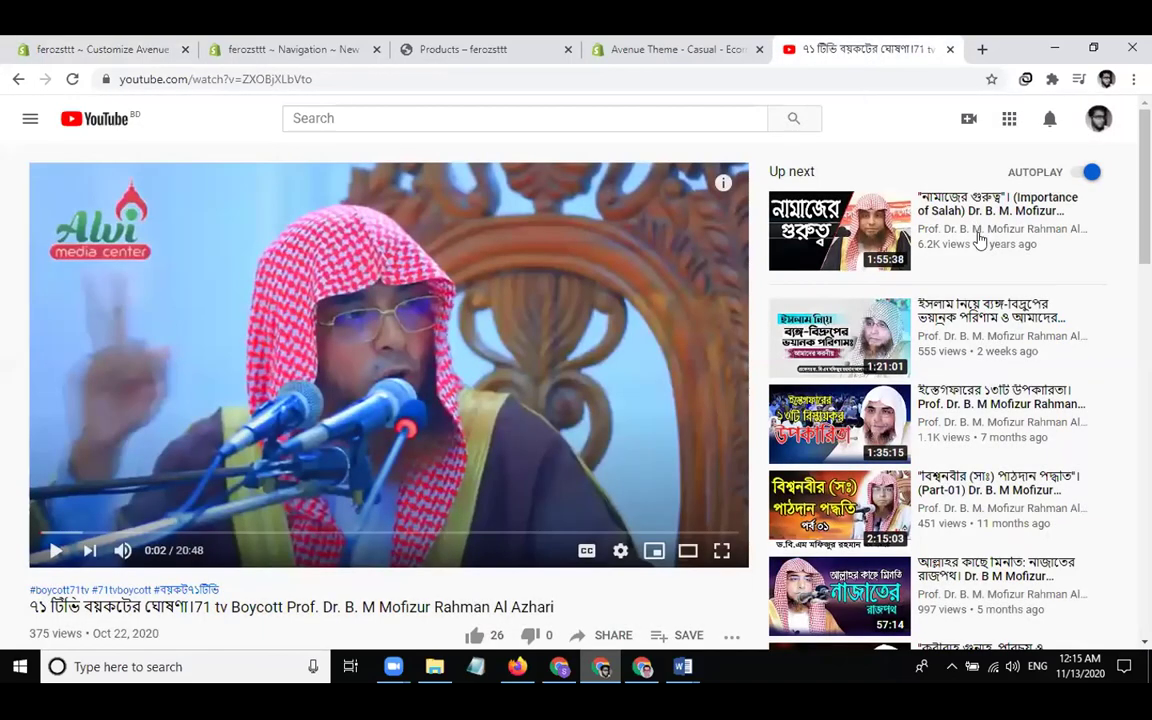
click(995, 440)
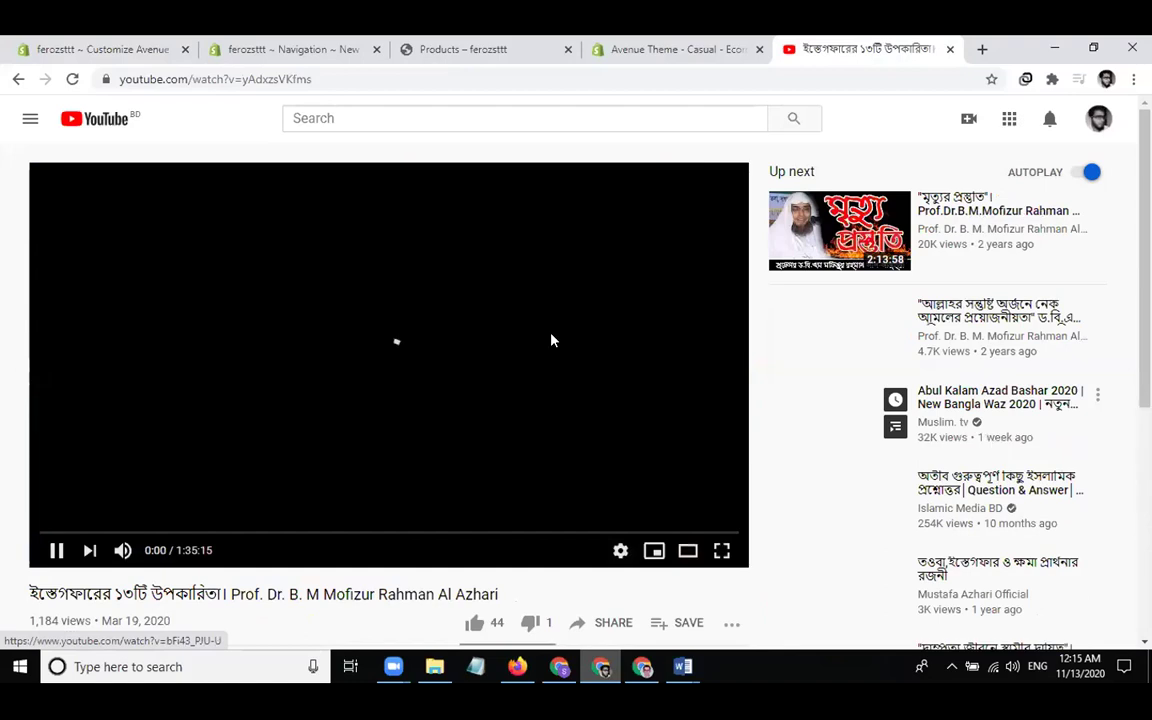
click(606, 630)
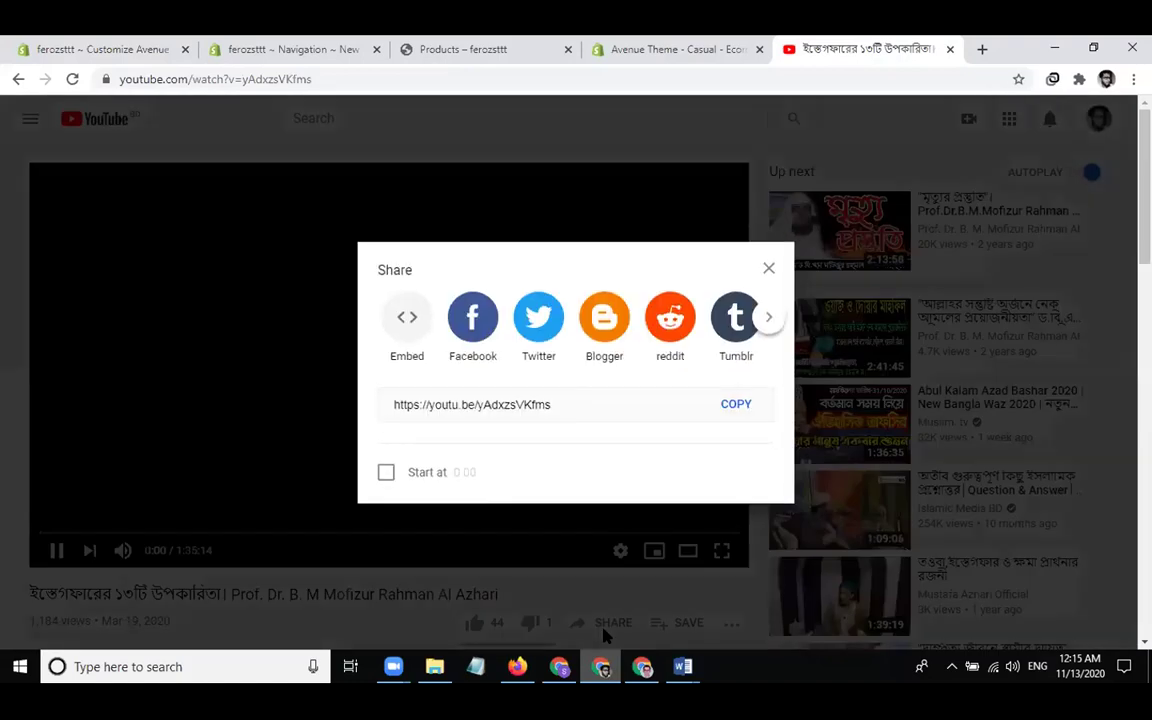
click(731, 404)
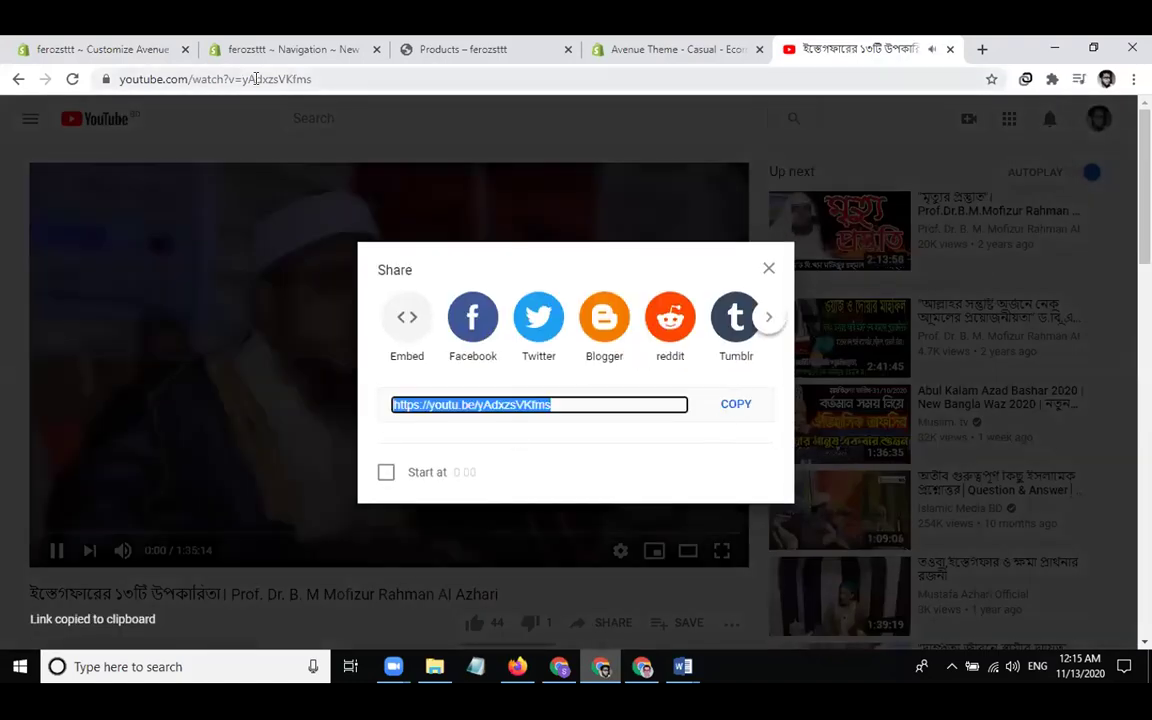
click(123, 50)
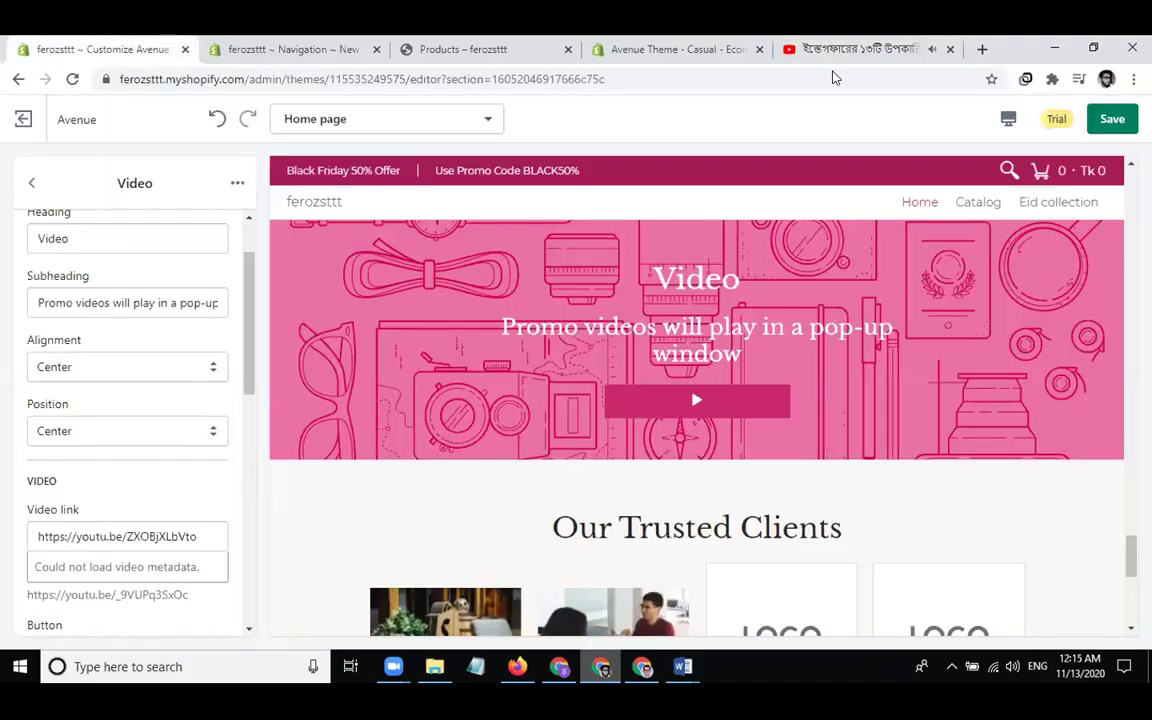
click(950, 48)
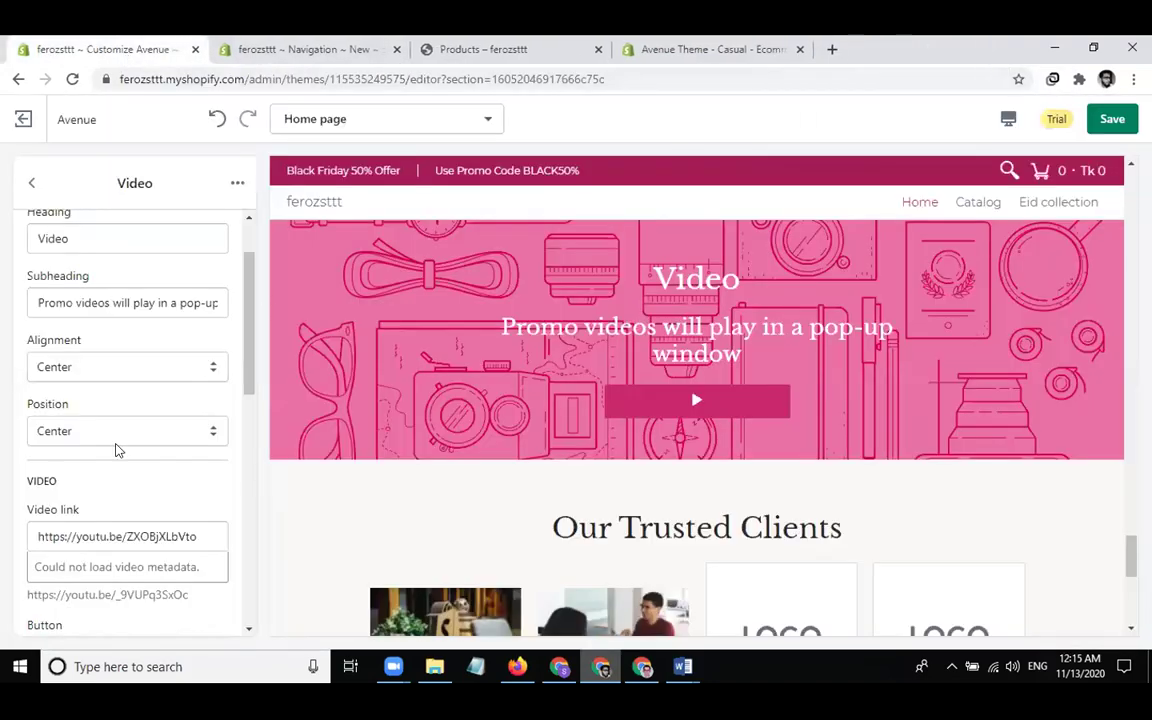
click(134, 536)
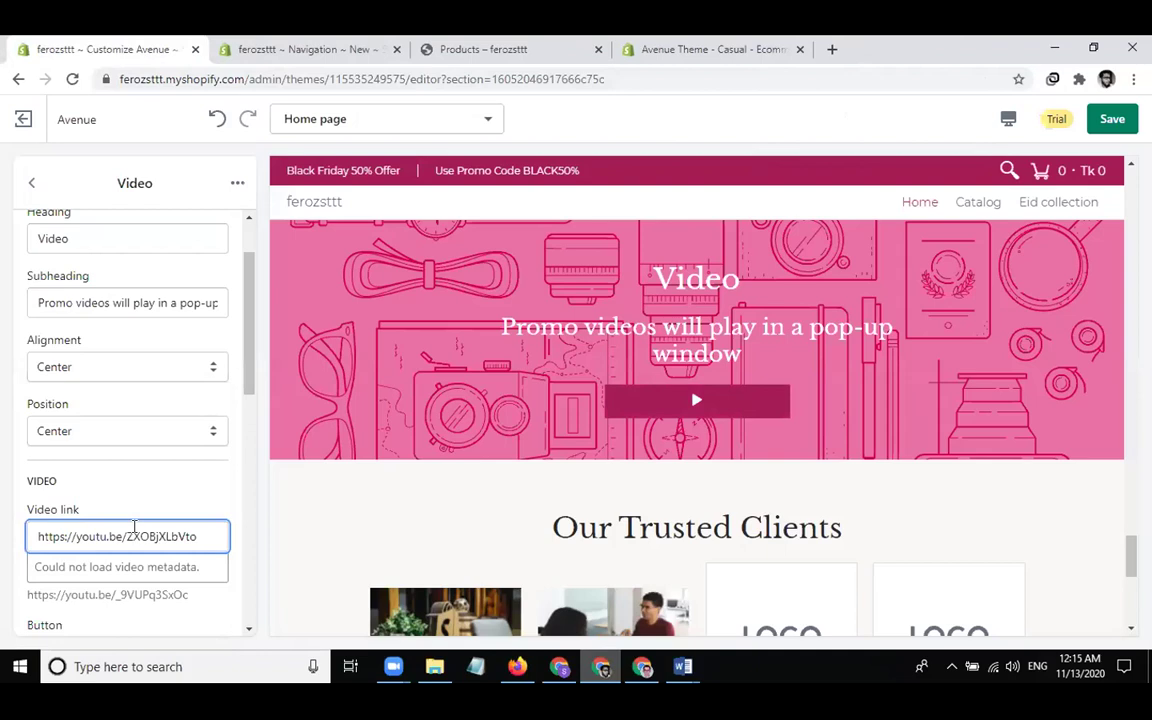
key(ctrl+a)
key(ctrl+v)
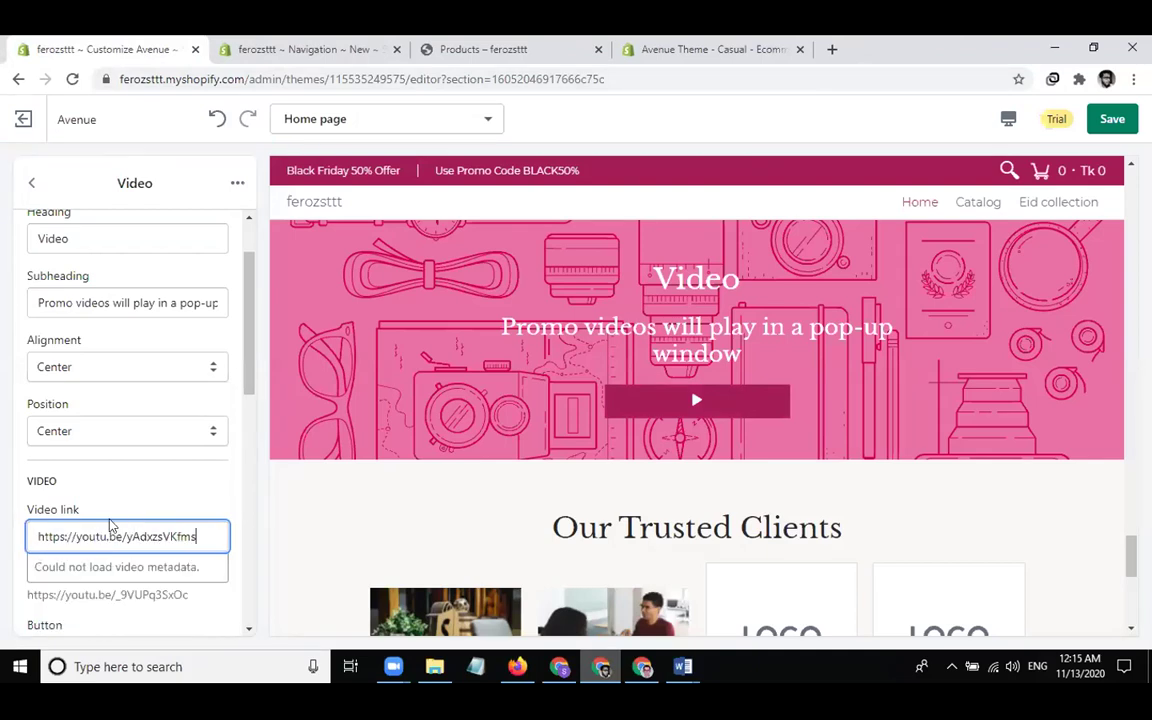
scroll(113, 512, down, 1)
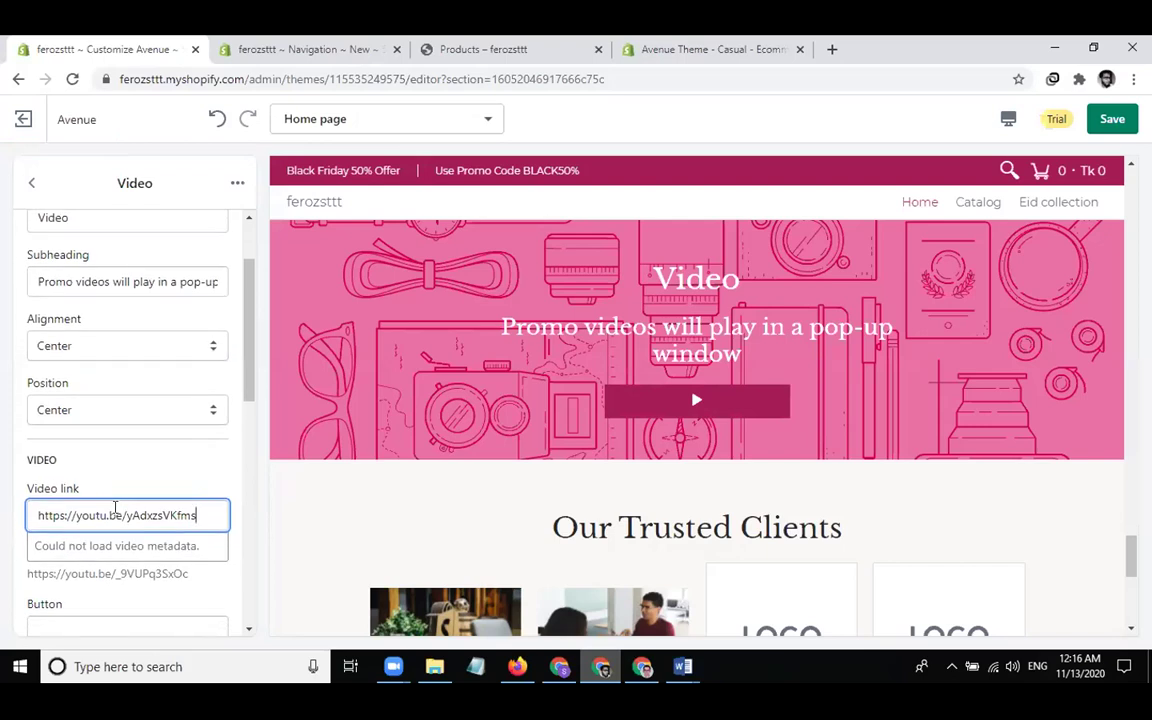
scroll(172, 465, up, 2)
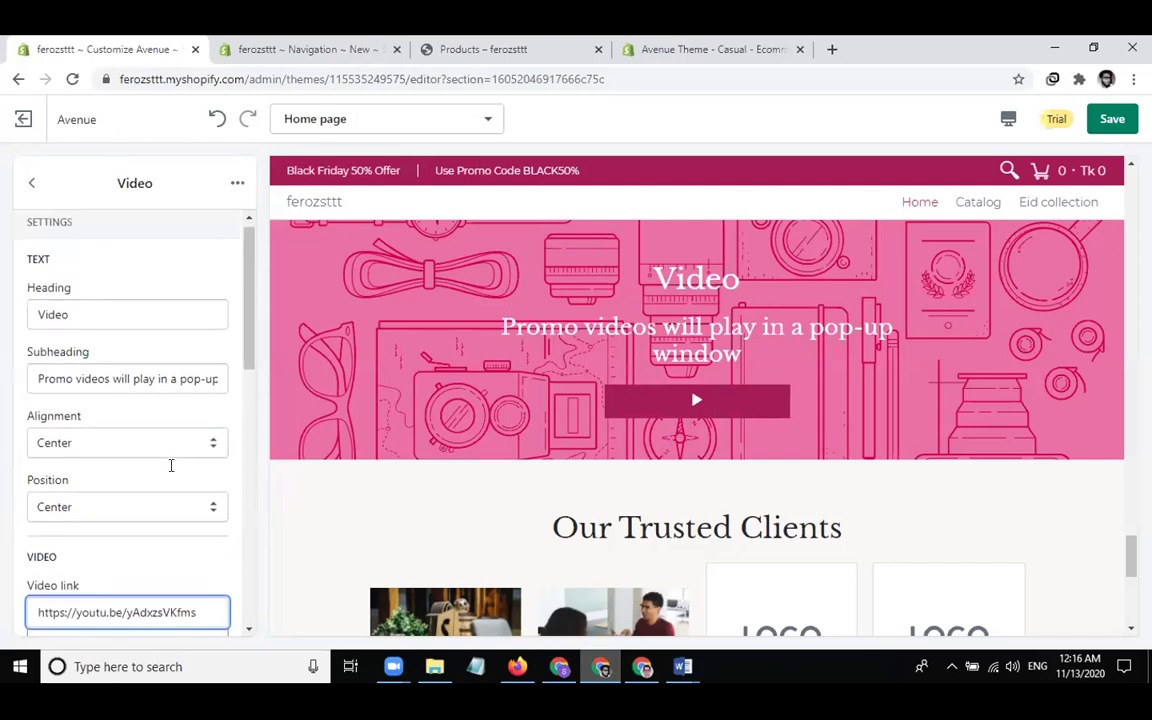
Rename the section heading from Video to Features
click(160, 323)
double_click(160, 325)
text(Fe)
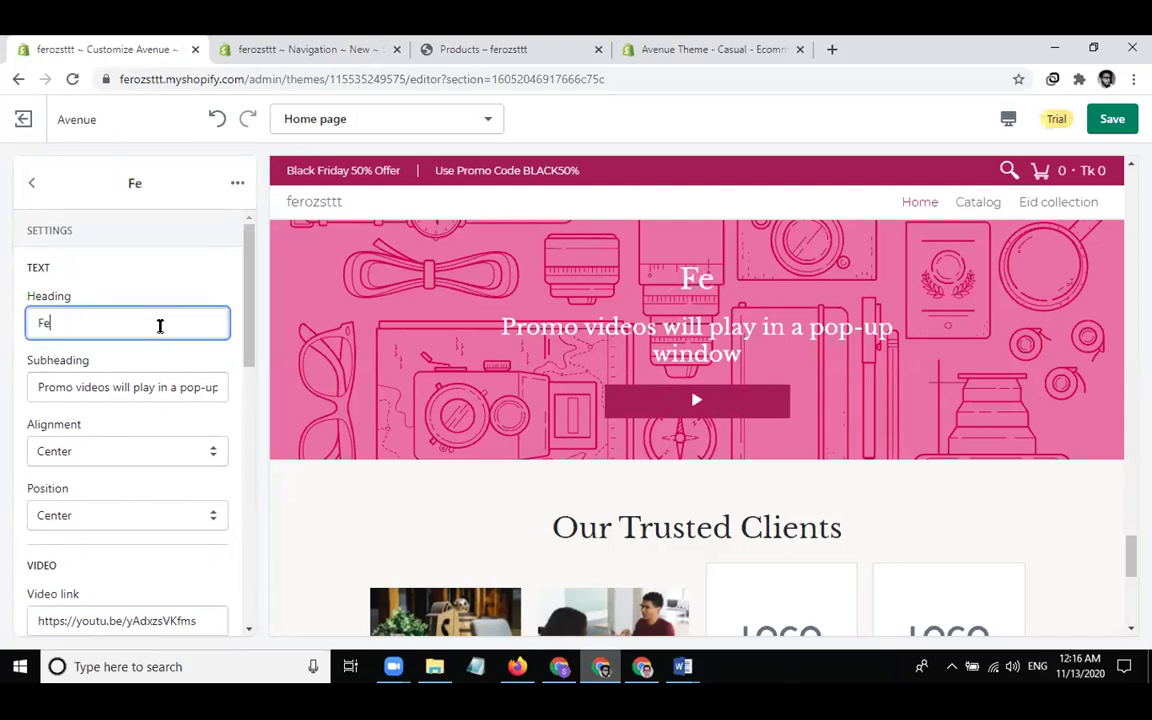
text(atures Of)
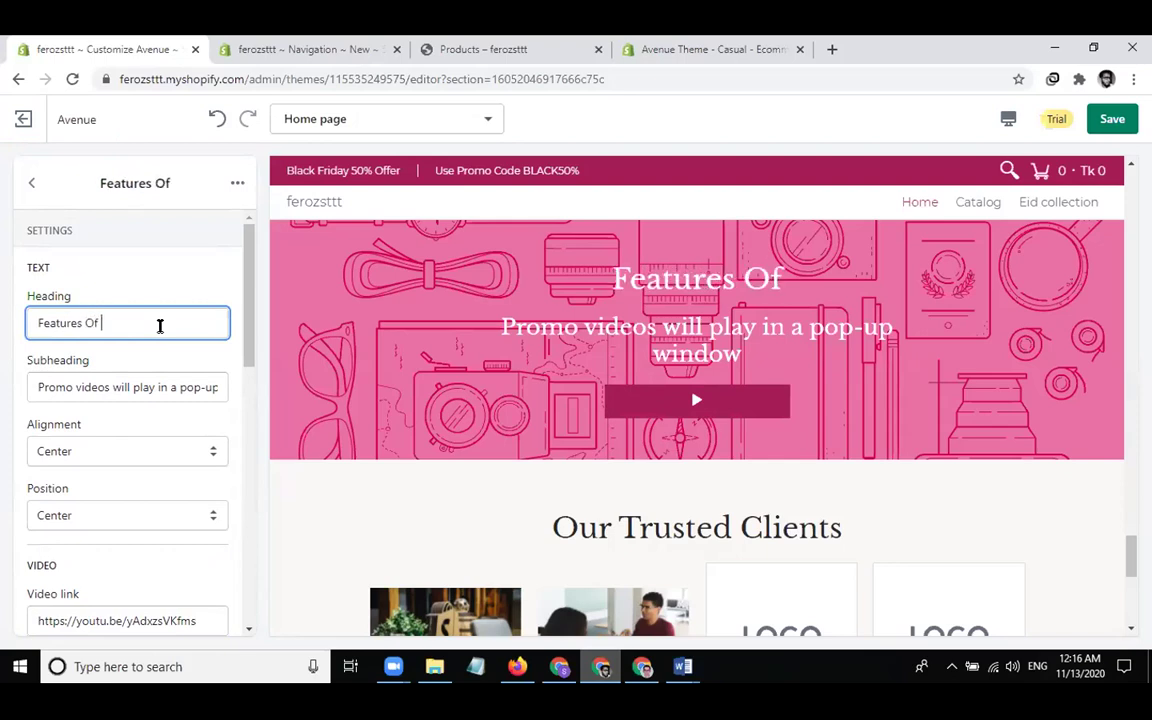
key(BackSpace)
key(BackSpace)
key(BackSpace)
key(BackSpace)
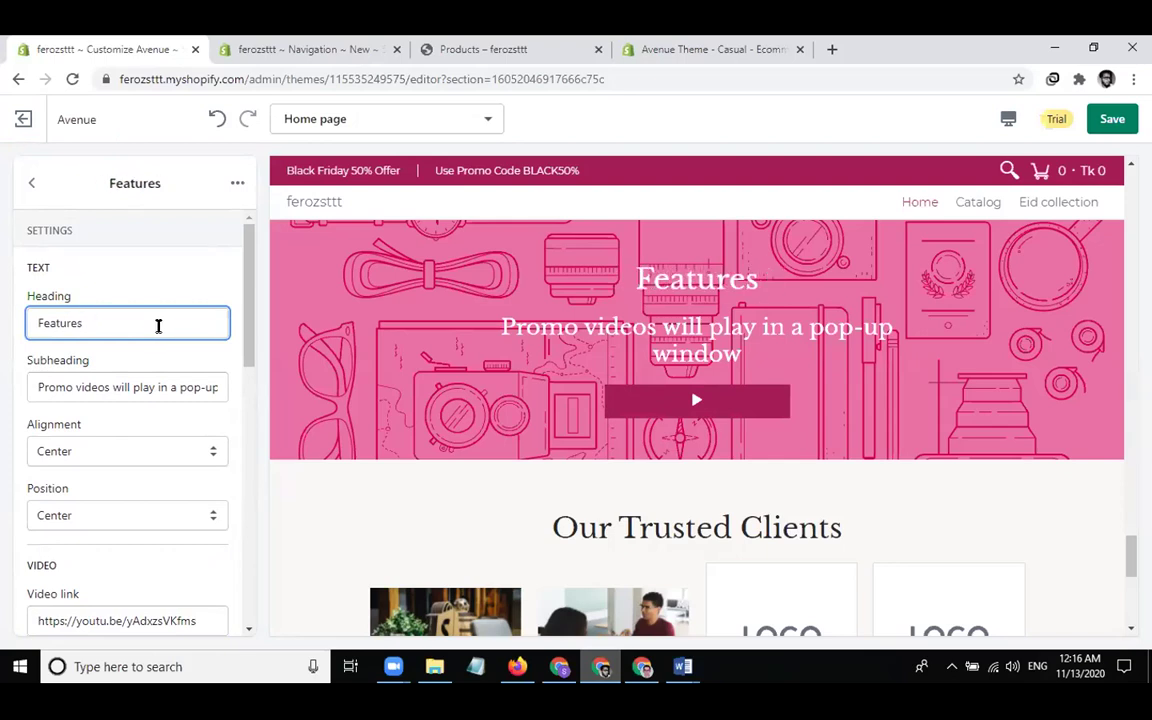
Set the subheading to 'see this video to know'
click(125, 395)
key(ctrl+a)
text(see)
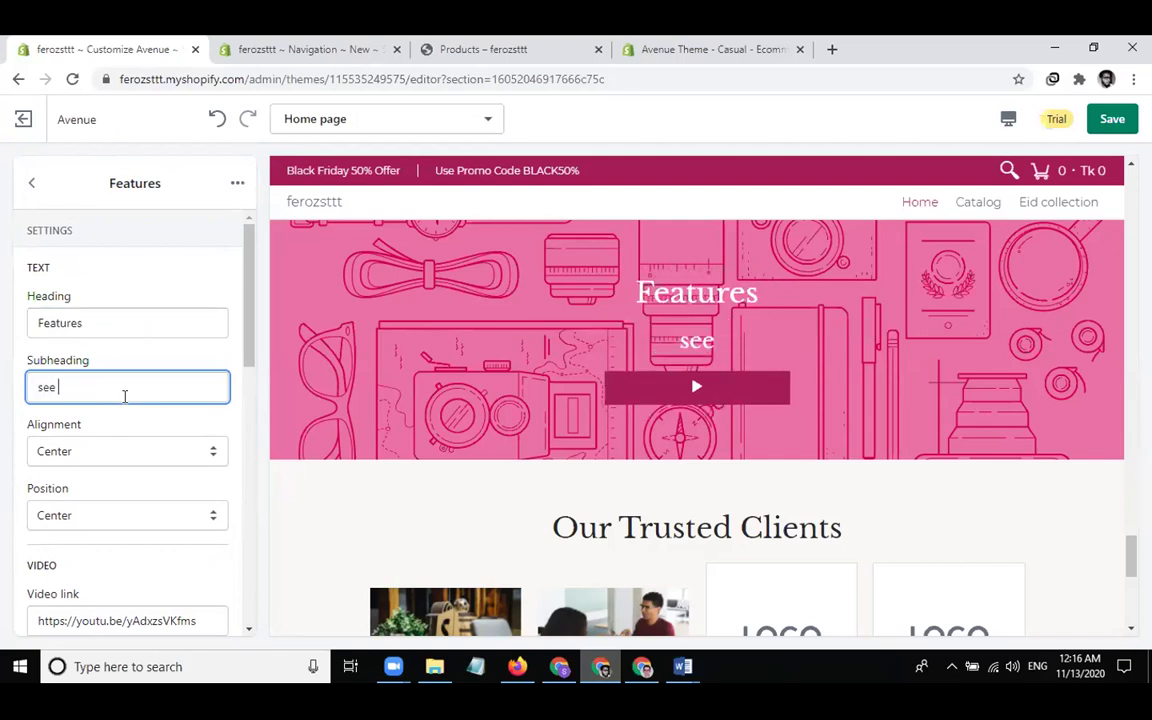
text( this vido)
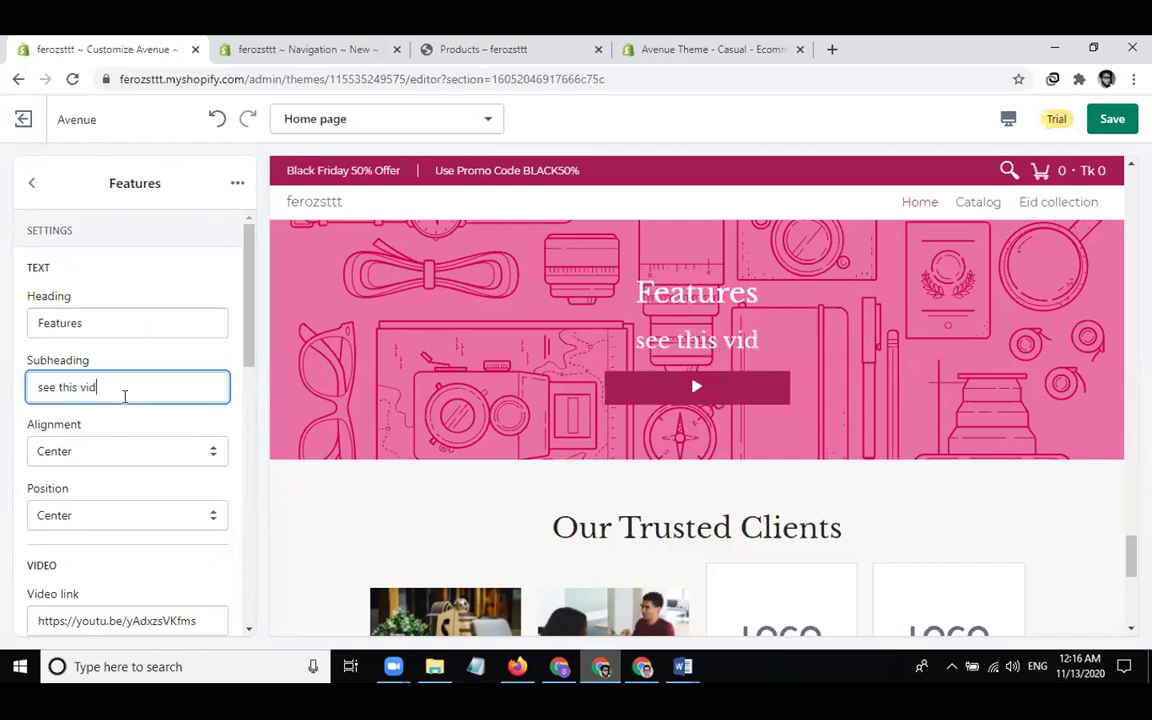
key(BackSpace)
key(BackSpace)
text(eo to know)
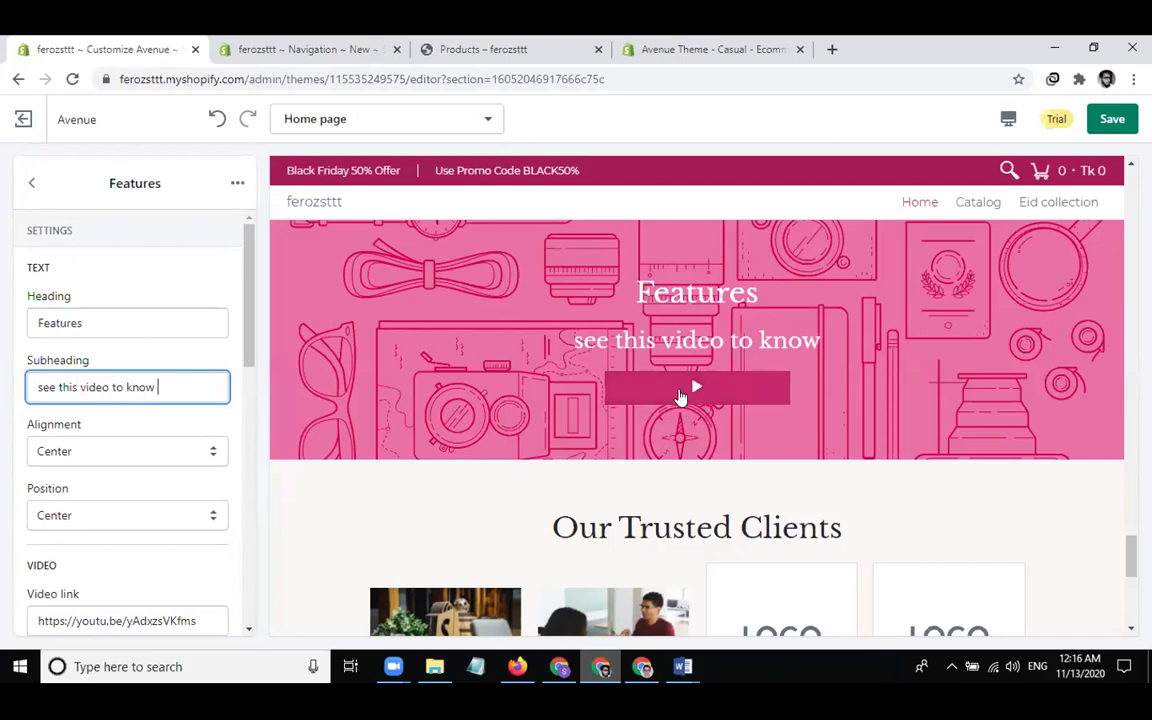
Test the unavailable banner video, then append ' about us !' to the subheading
click(689, 388)
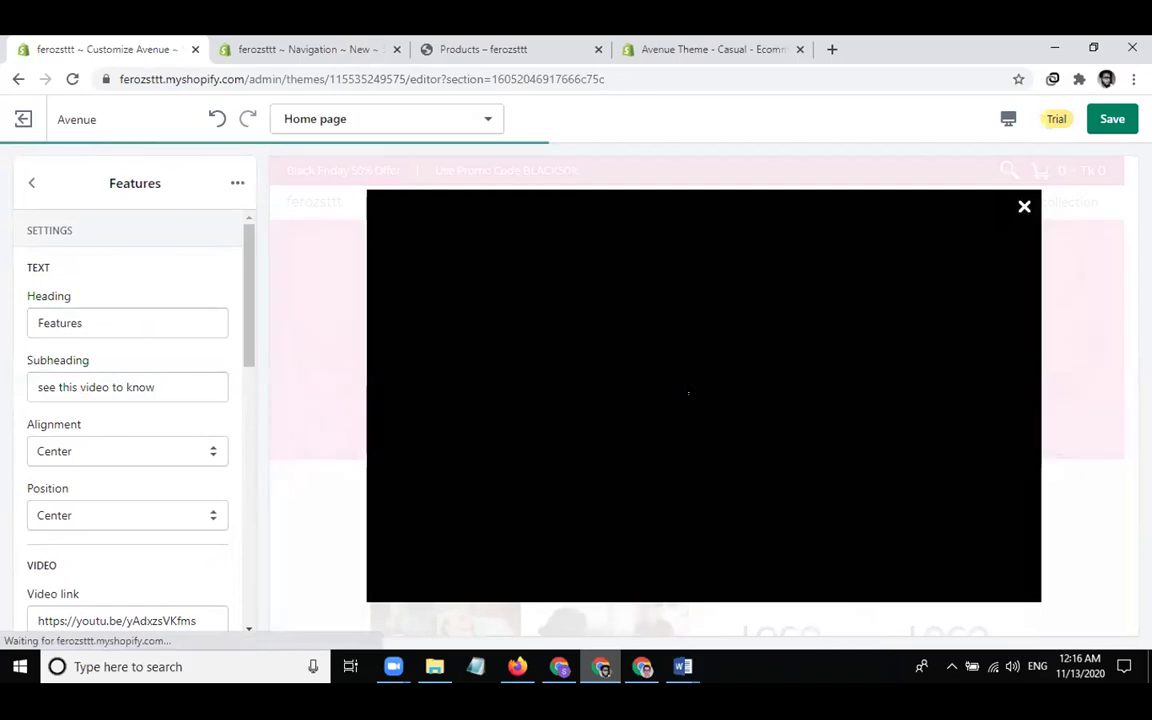
click(1022, 209)
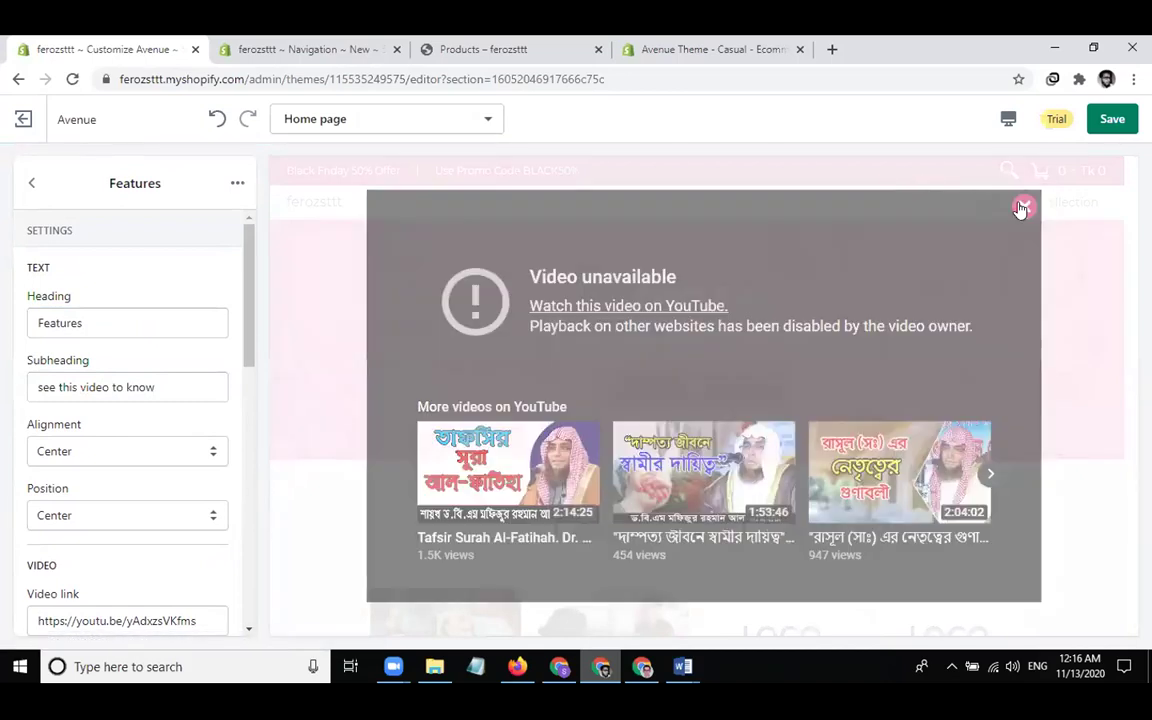
click(200, 376)
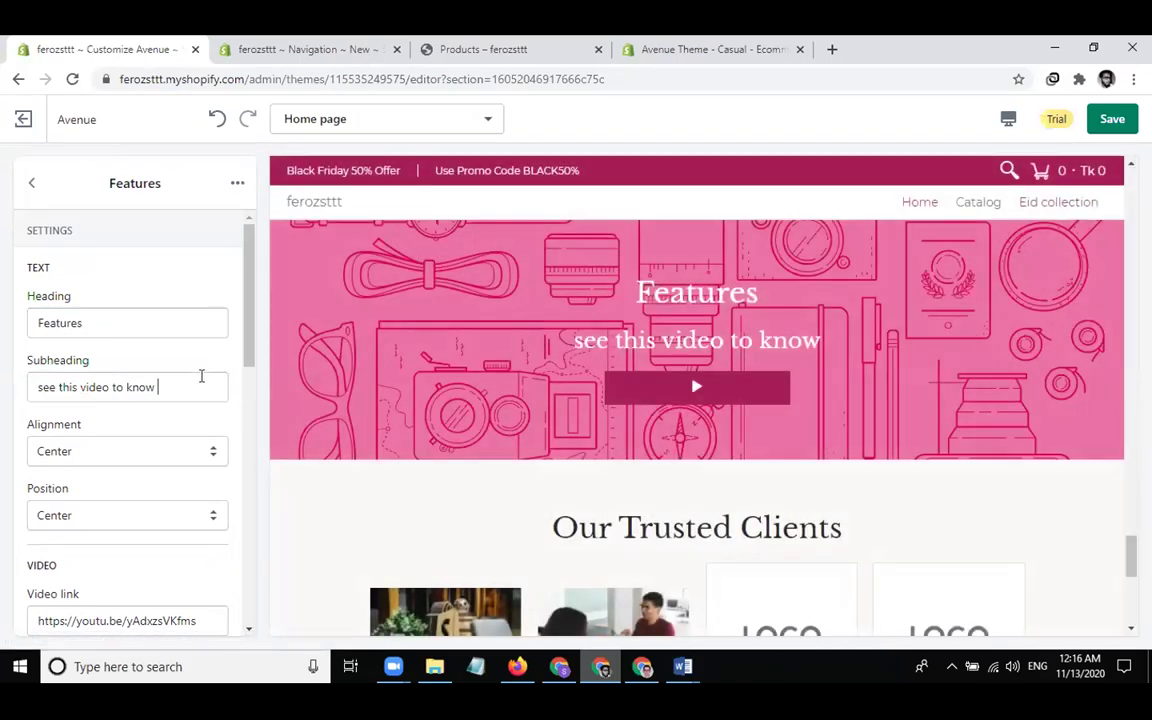
text(about )
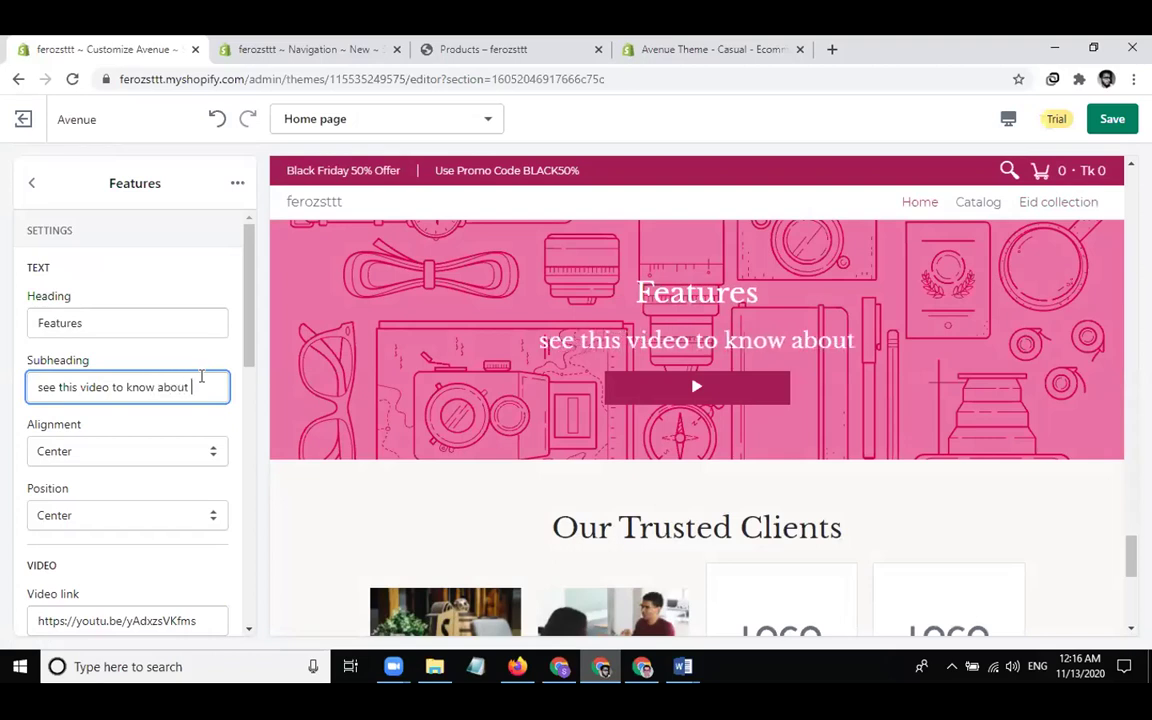
text(us !)
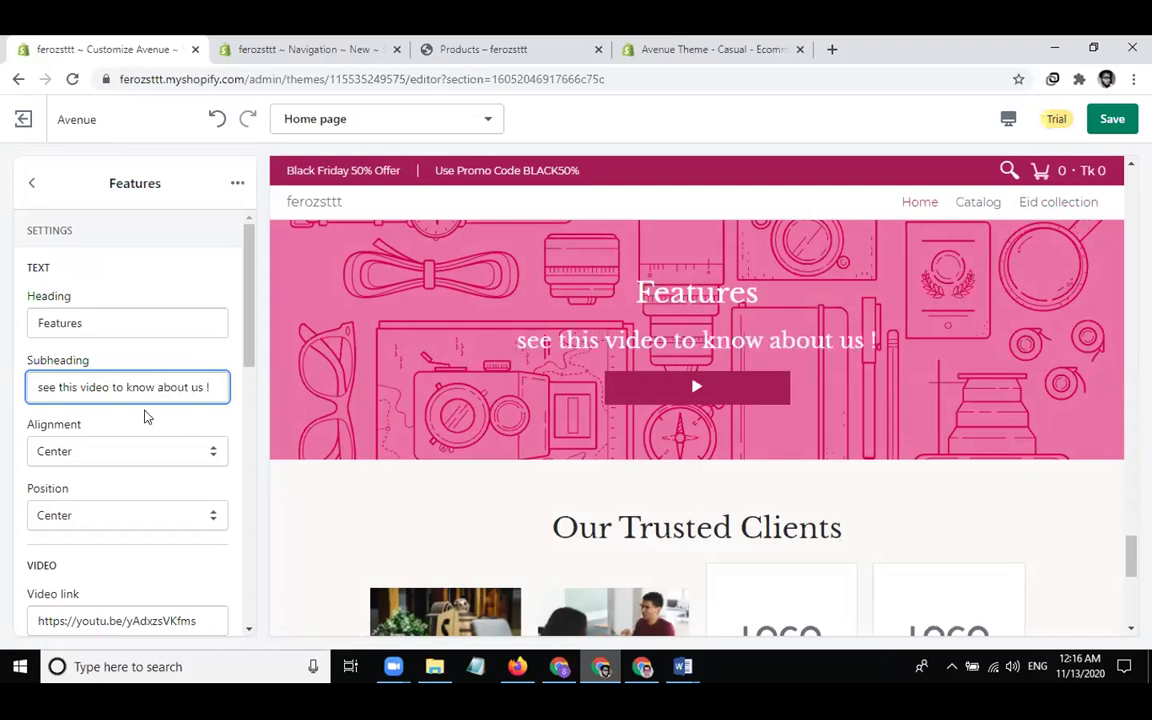
scroll(151, 452, down, 3)
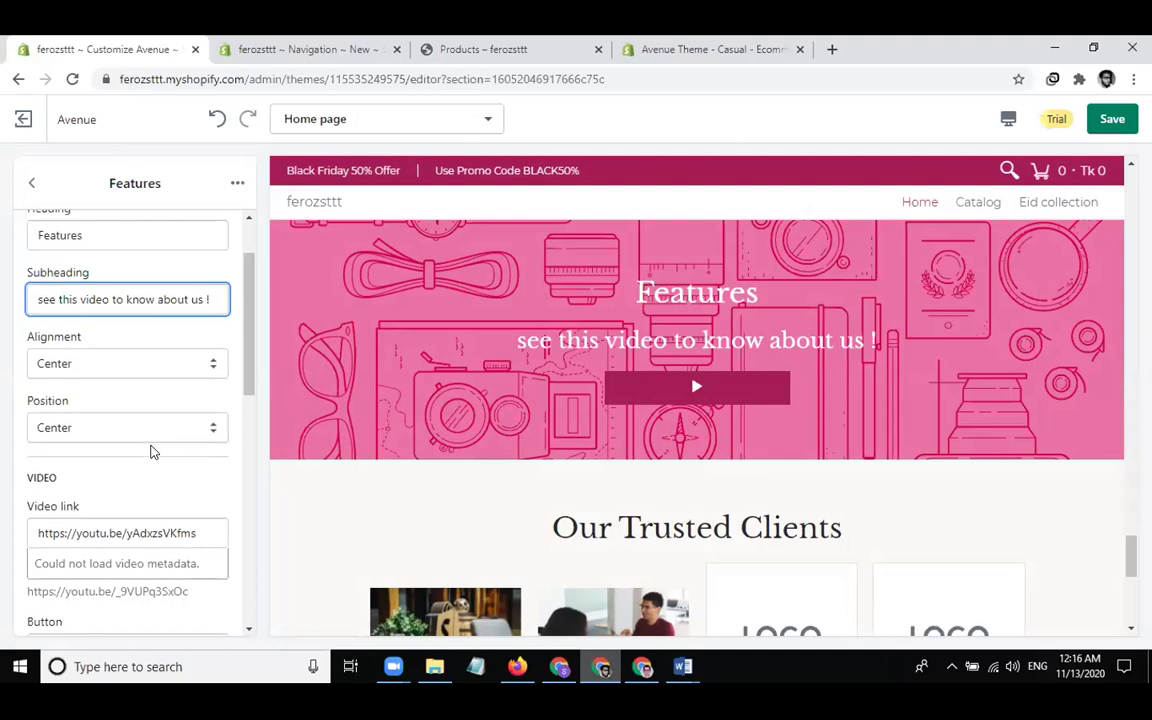
Label the Features banner button 'See Video' and test it in the preview
click(134, 496)
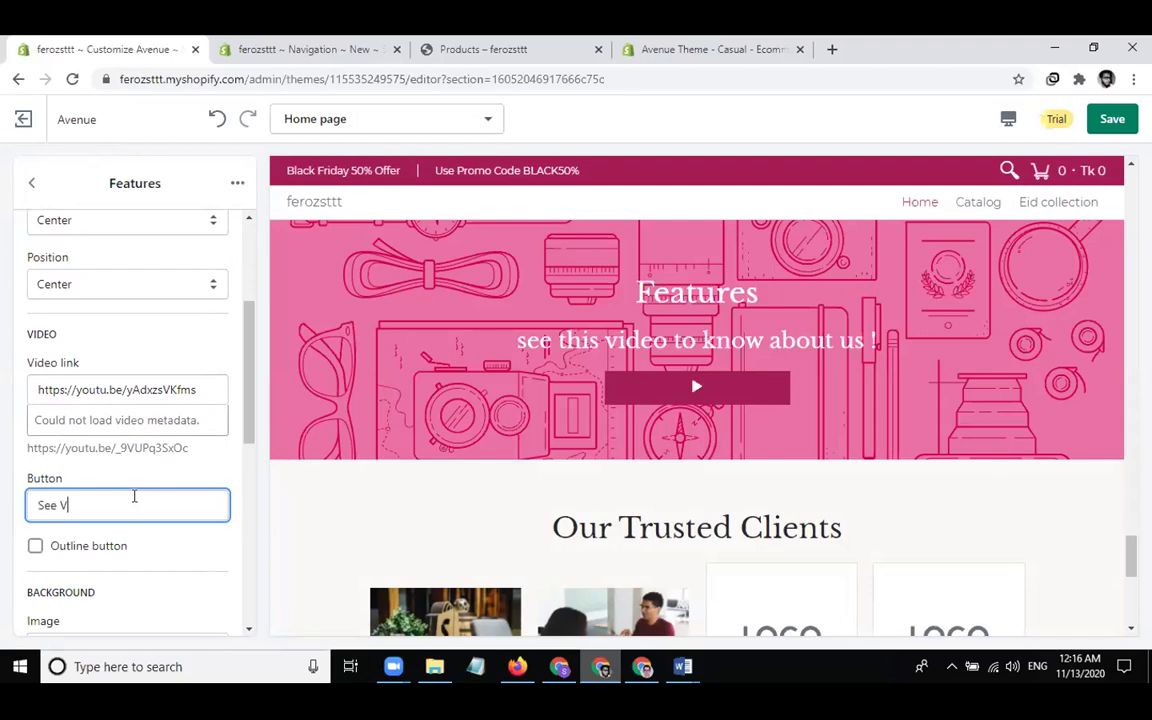
text(See Videro)
key(BackSpace)
key(BackSpace)
text(o)
click(718, 390)
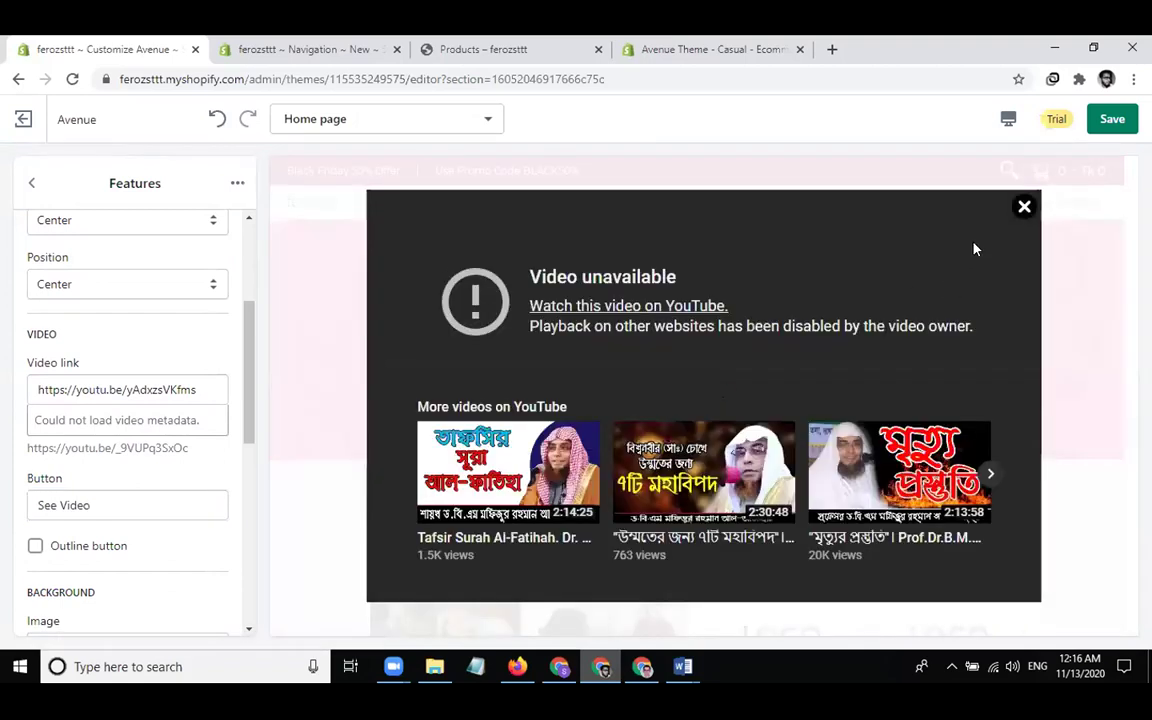
click(1022, 208)
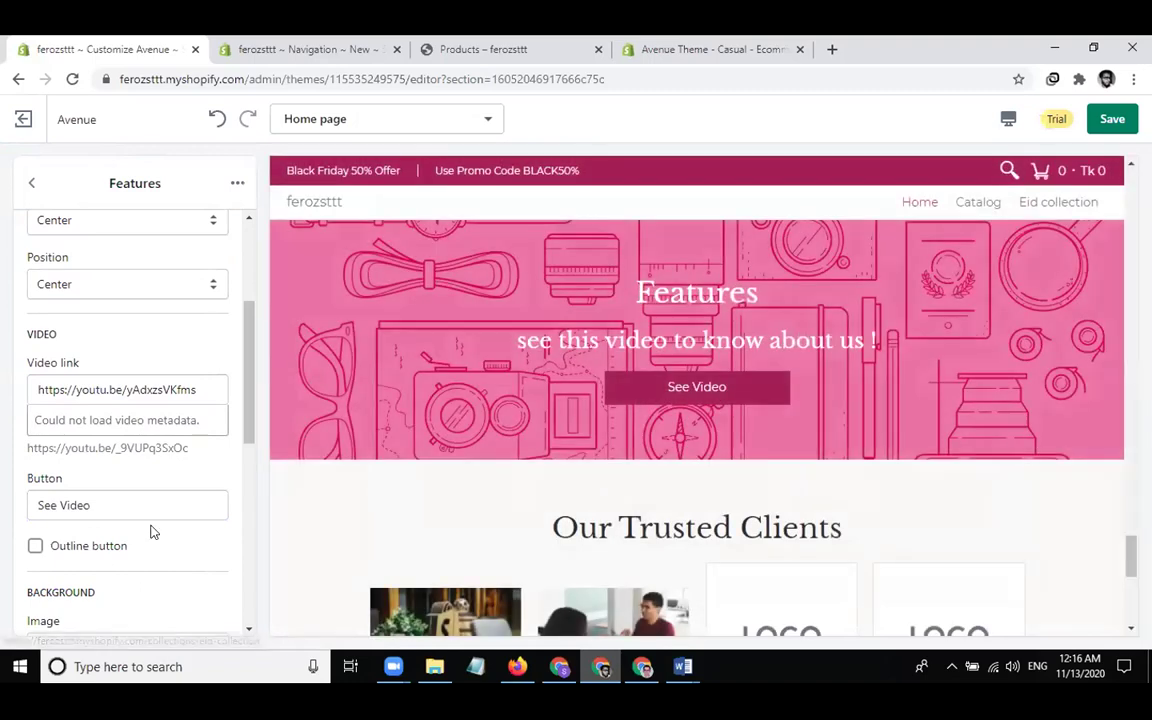
scroll(150, 533, down, 2)
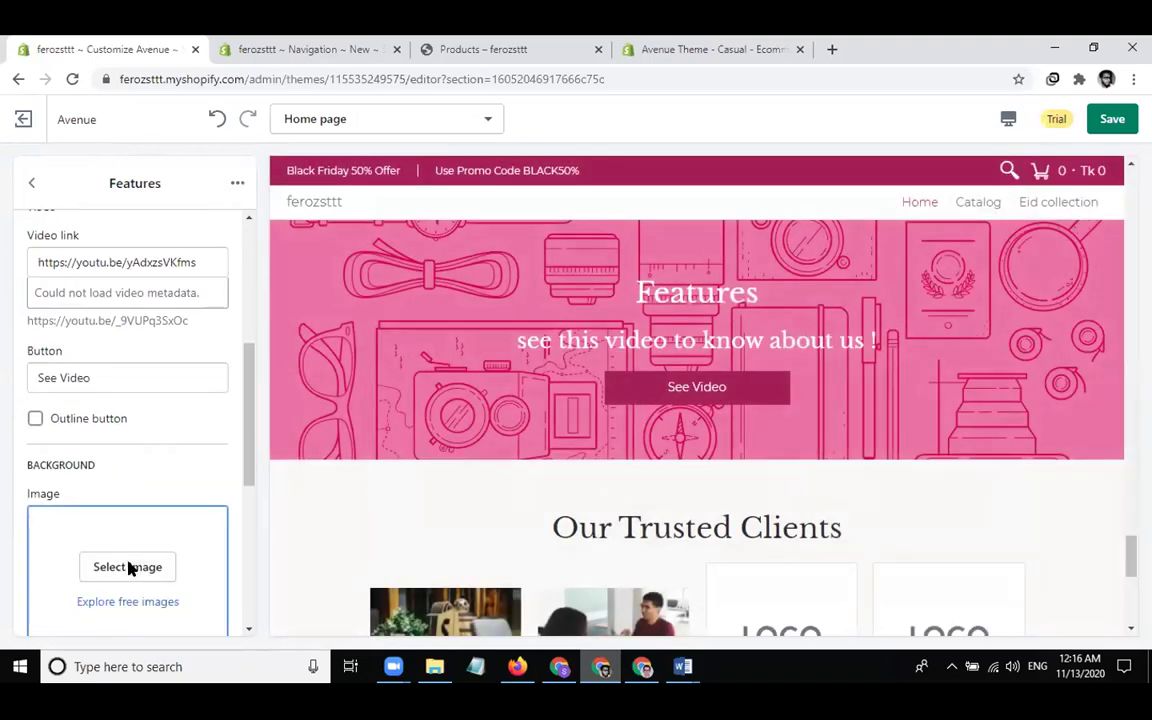
Set the crouching runner photo as the Features background and return to the section list
click(128, 567)
click(183, 544)
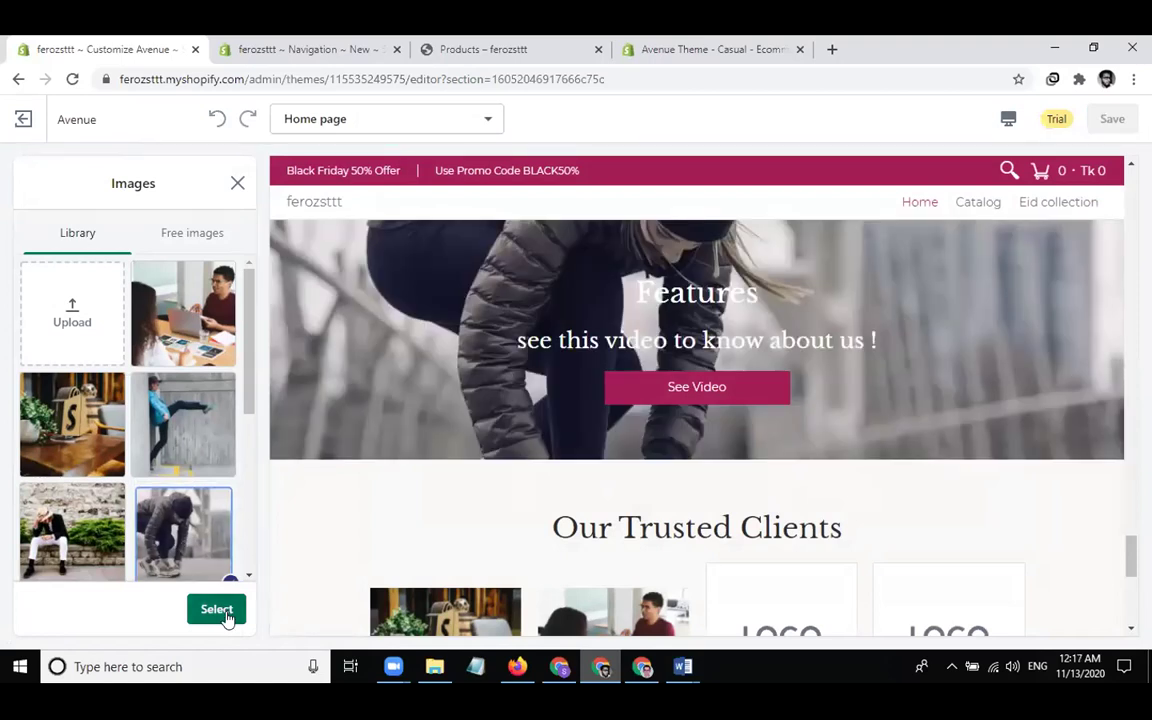
click(216, 609)
scroll(154, 560, down, 3)
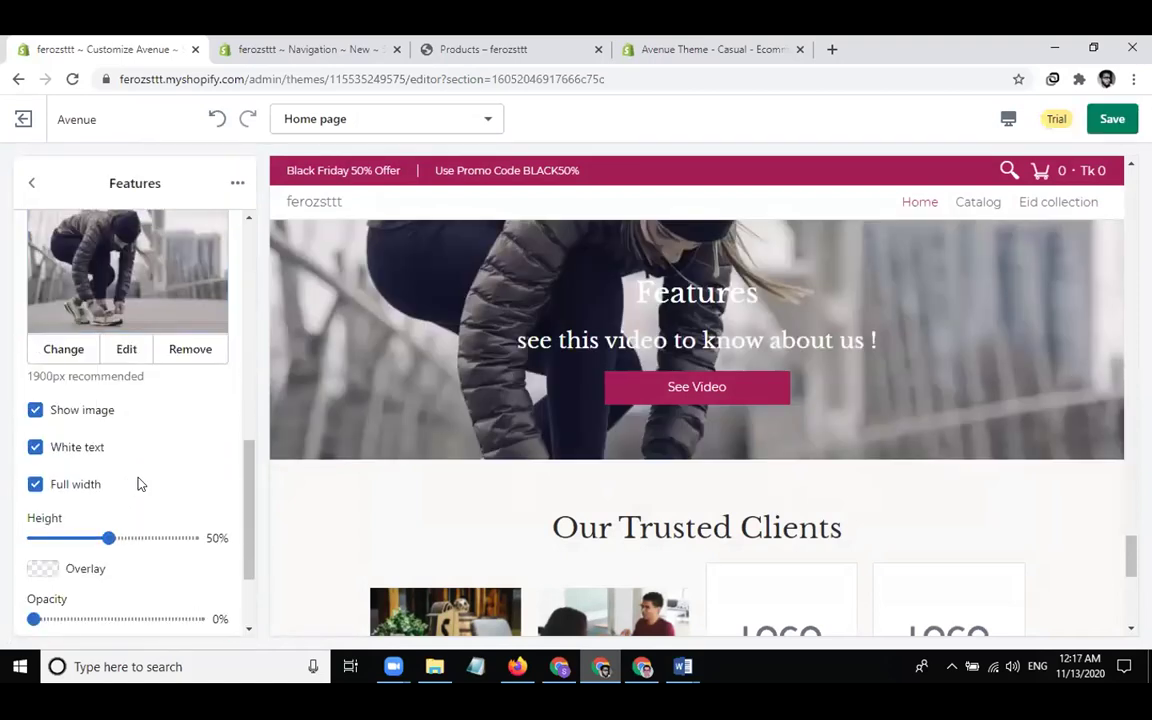
scroll(140, 483, up, 5)
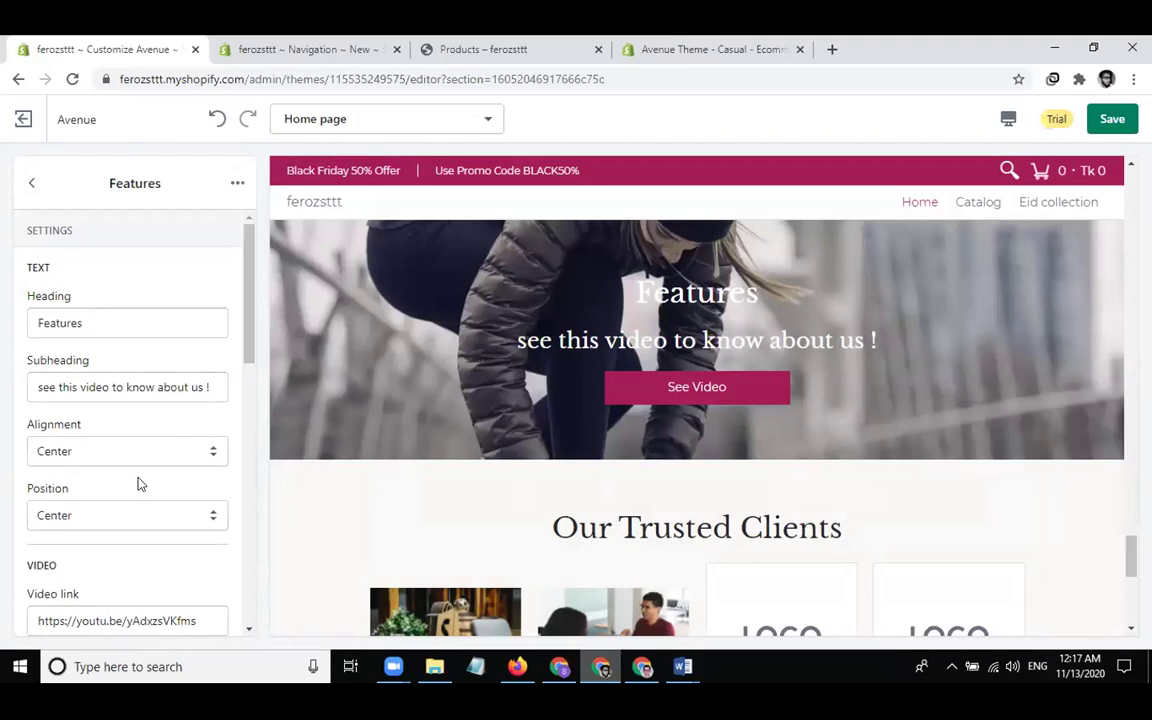
scroll(140, 483, down, 4)
scroll(138, 484, down, 4)
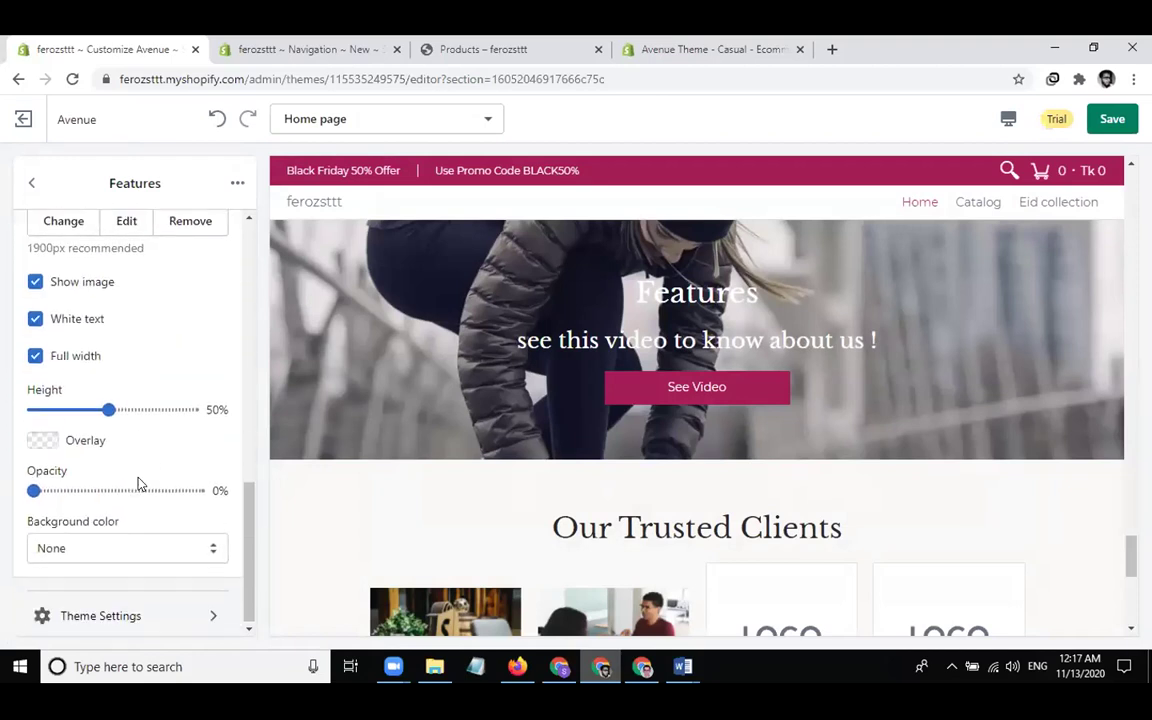
scroll(138, 484, up, 8)
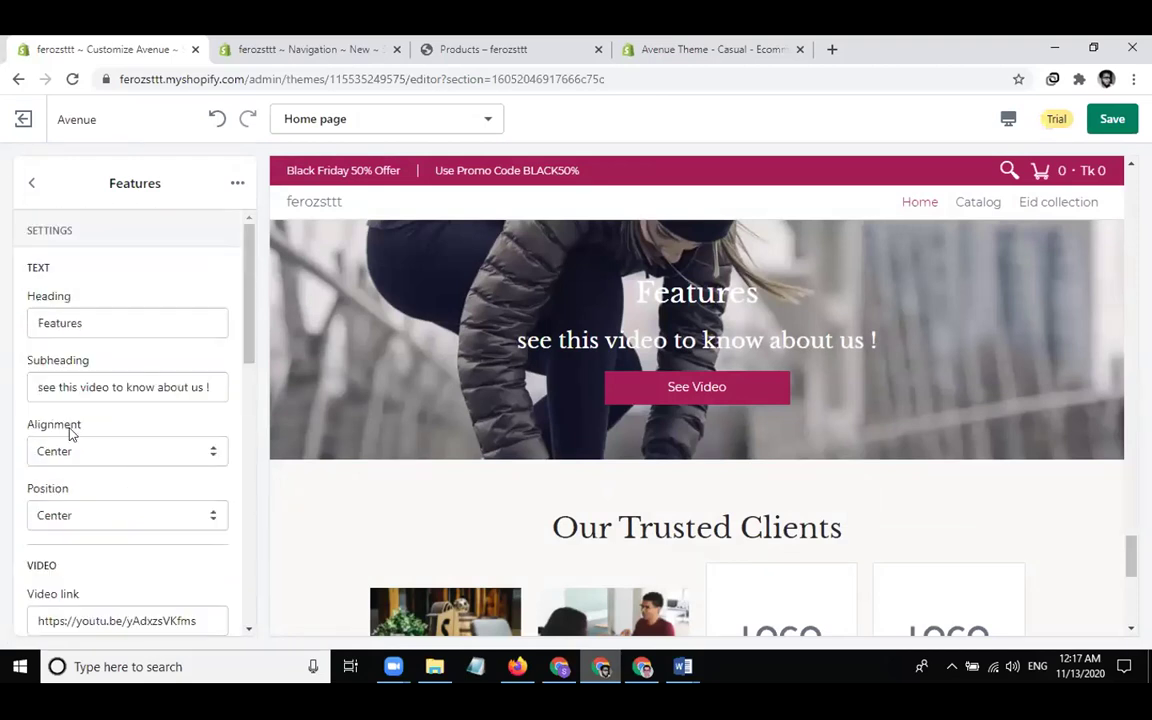
click(31, 183)
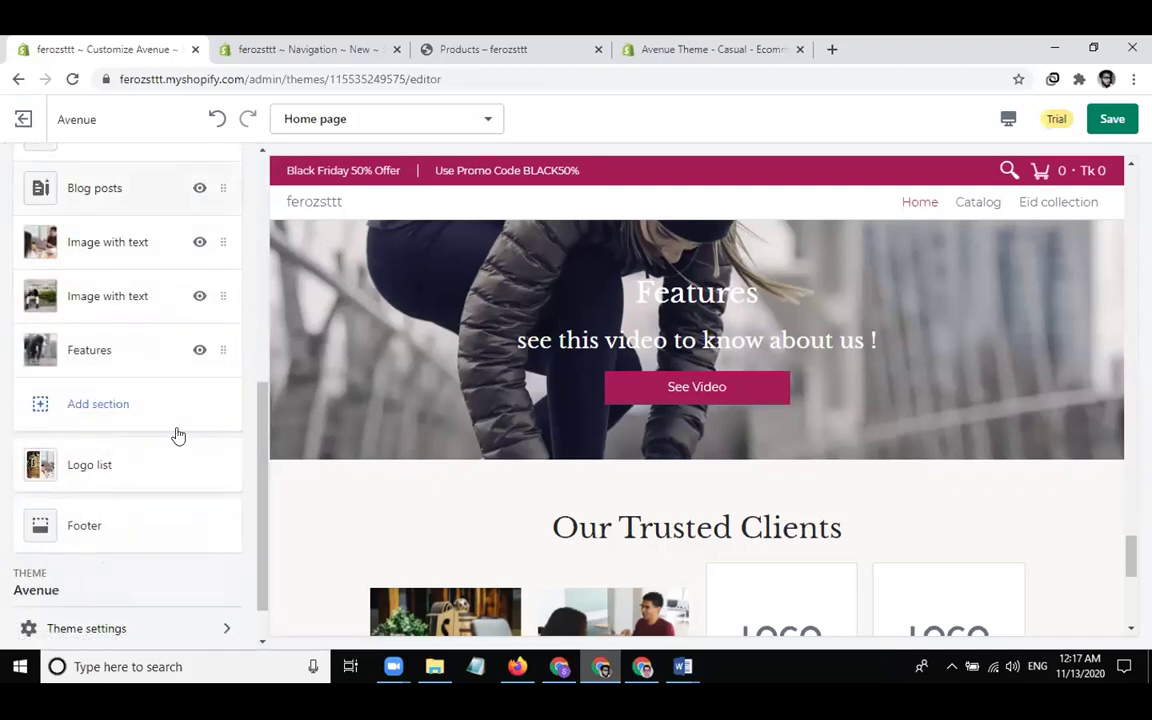
Browse the Add section picker and close it without adding anything
click(116, 406)
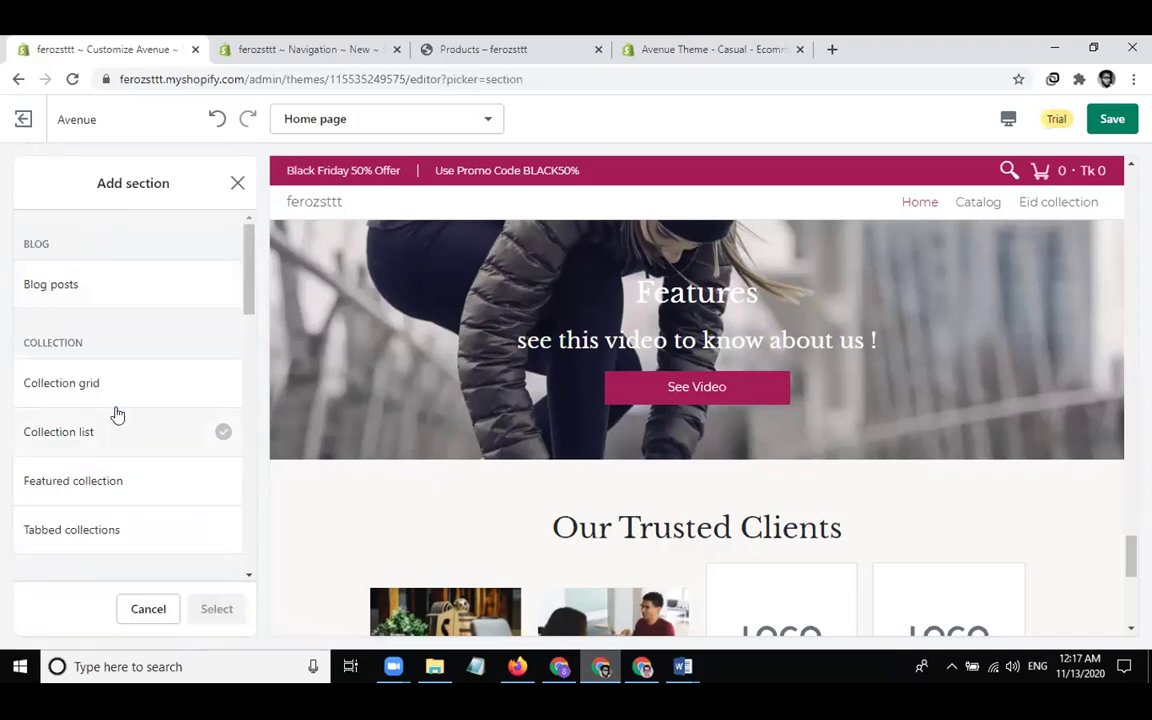
scroll(117, 414, down, 10)
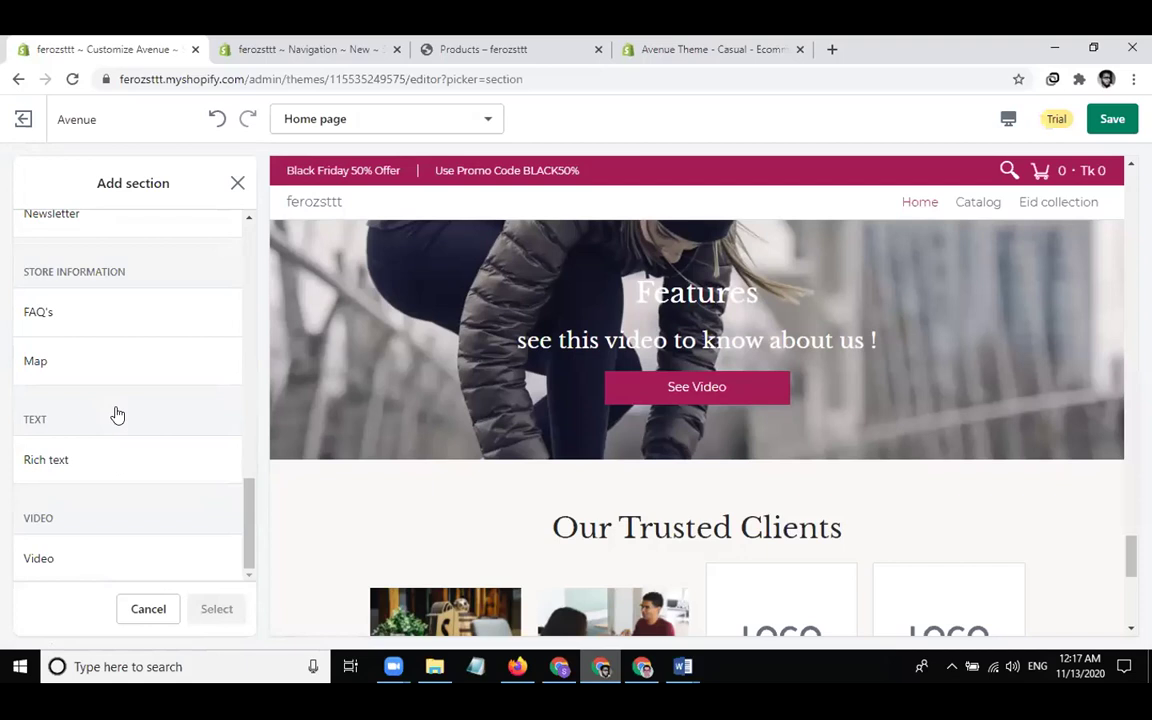
scroll(60, 320, up, 2)
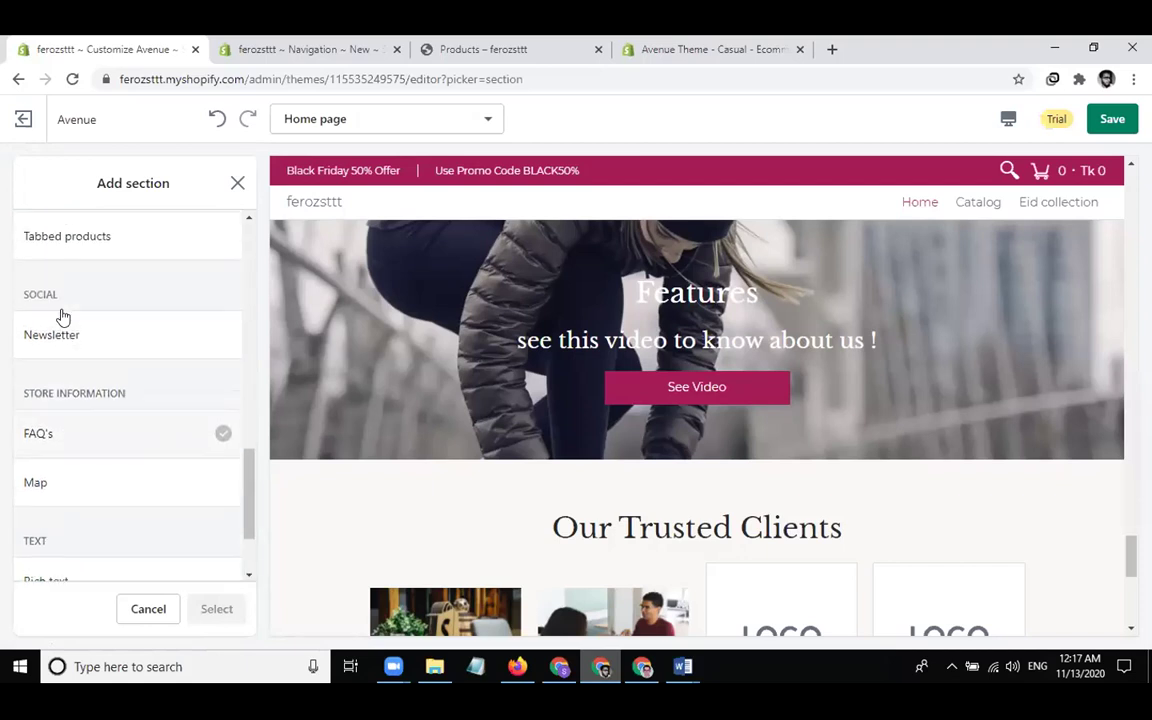
scroll(62, 316, up, 4)
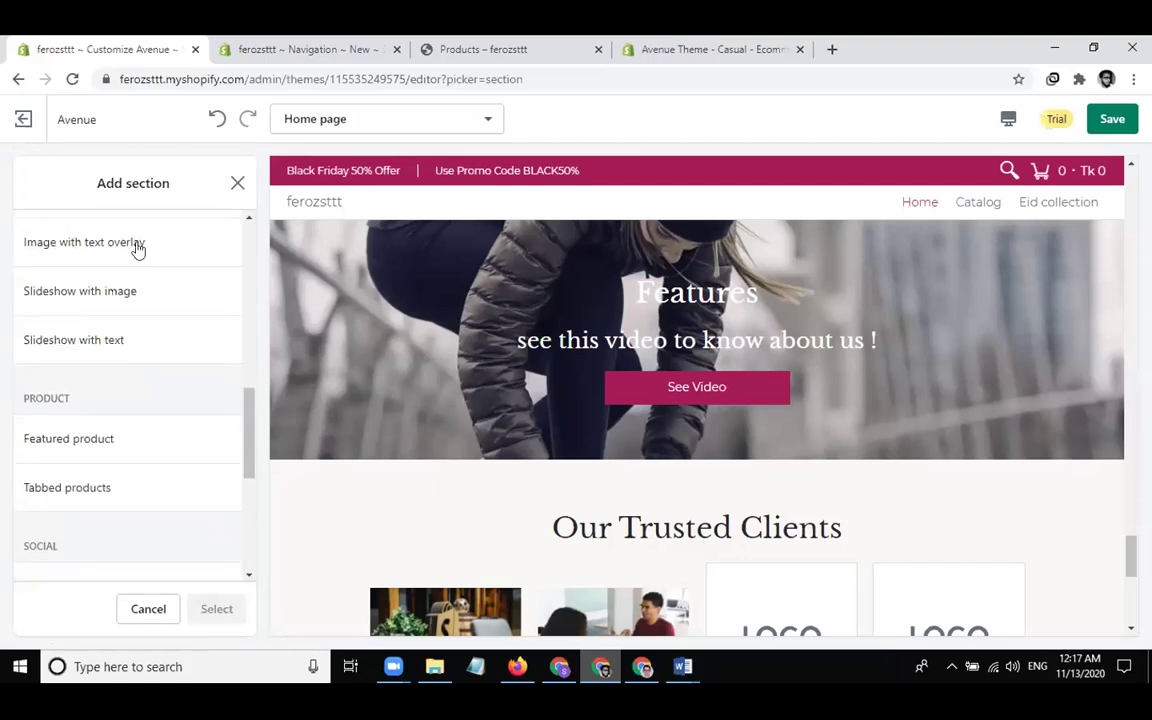
click(235, 183)
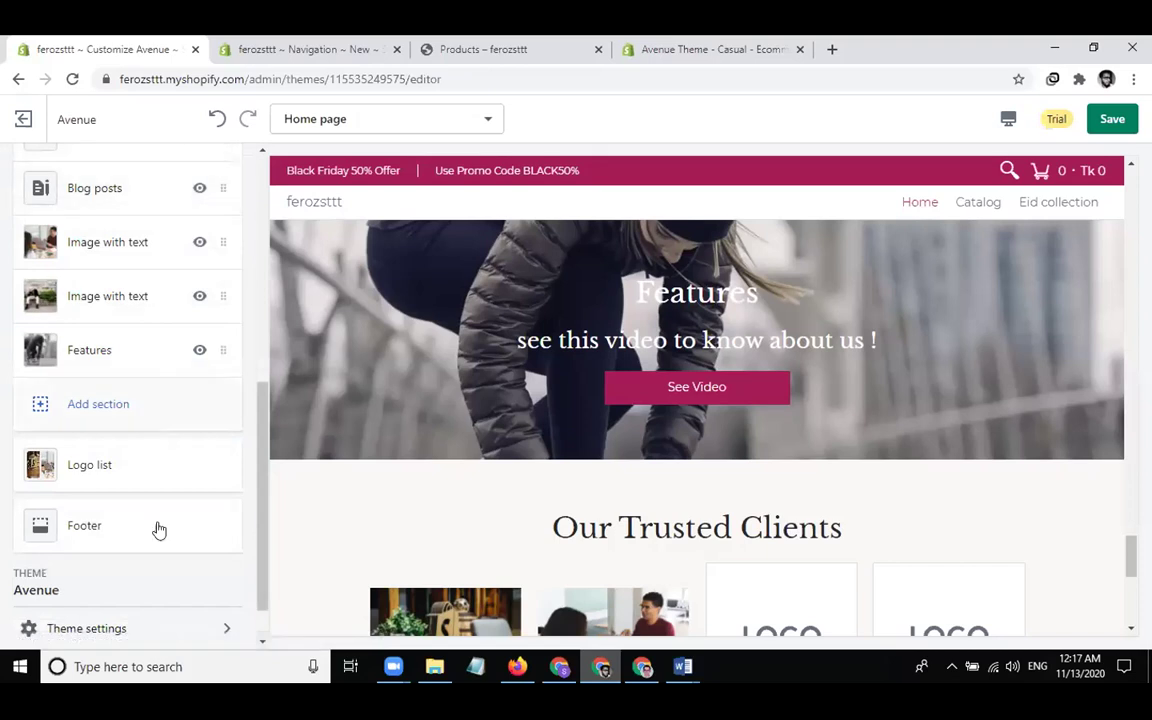
Save the theme changes and glance at the Home page template list
click(1112, 118)
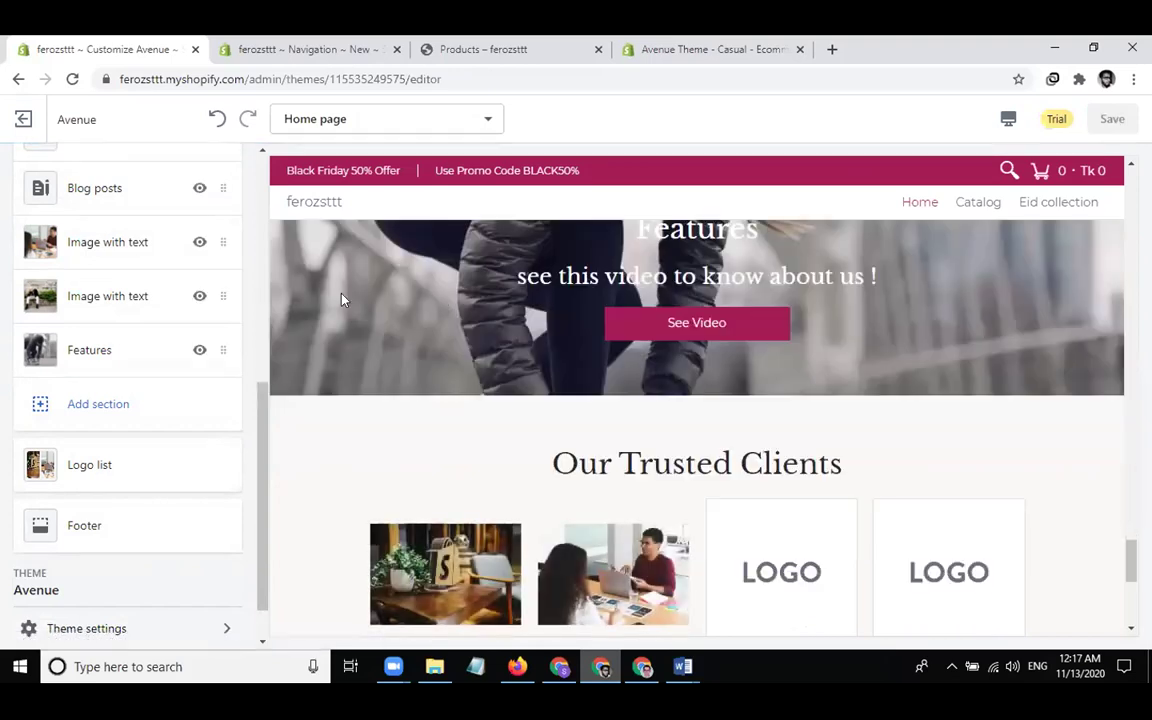
click(392, 119)
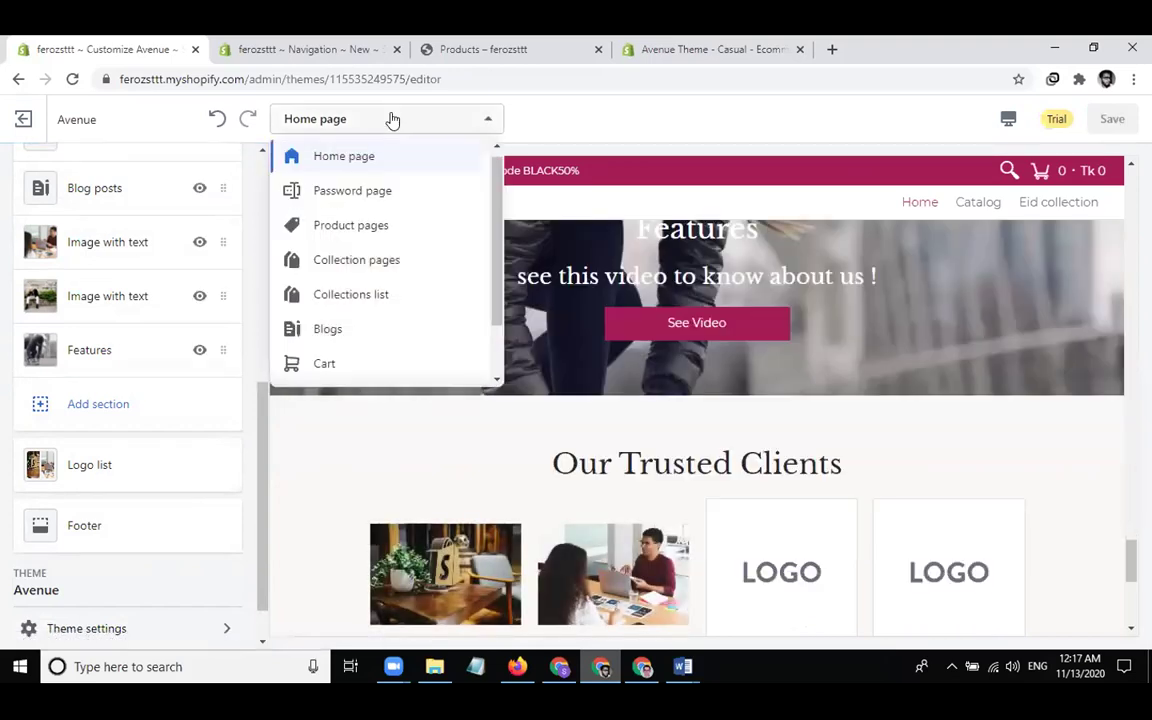
click(617, 133)
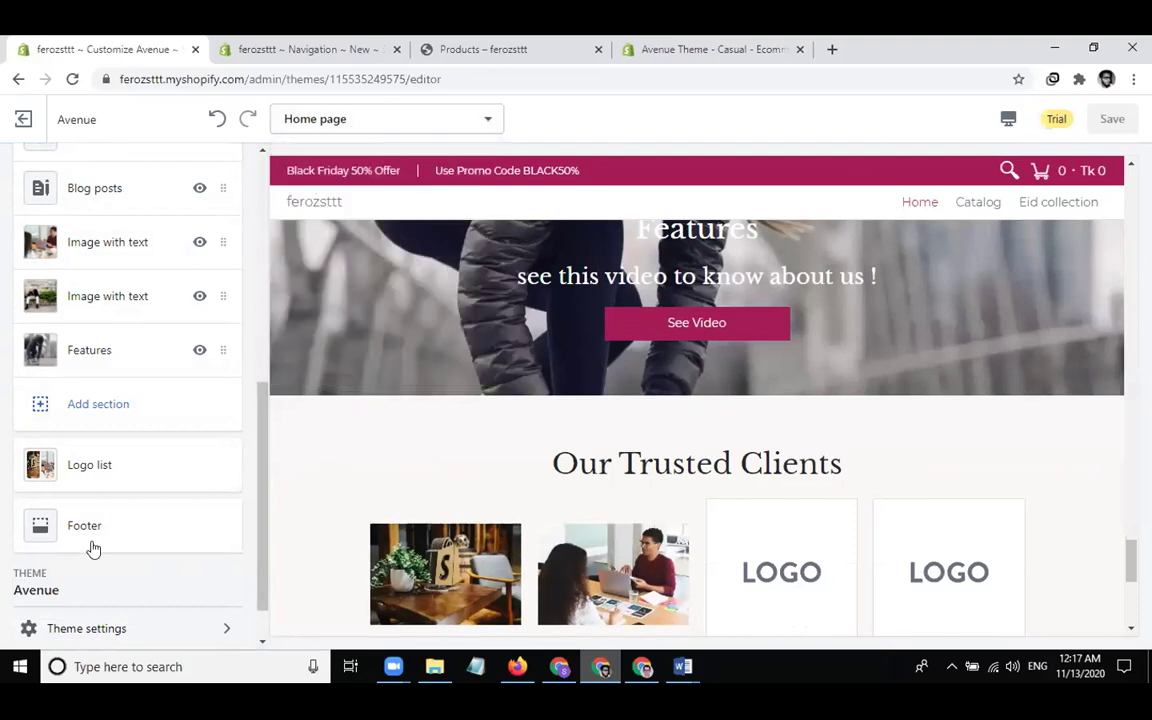
Open the Colors panel in Theme settings
click(86, 630)
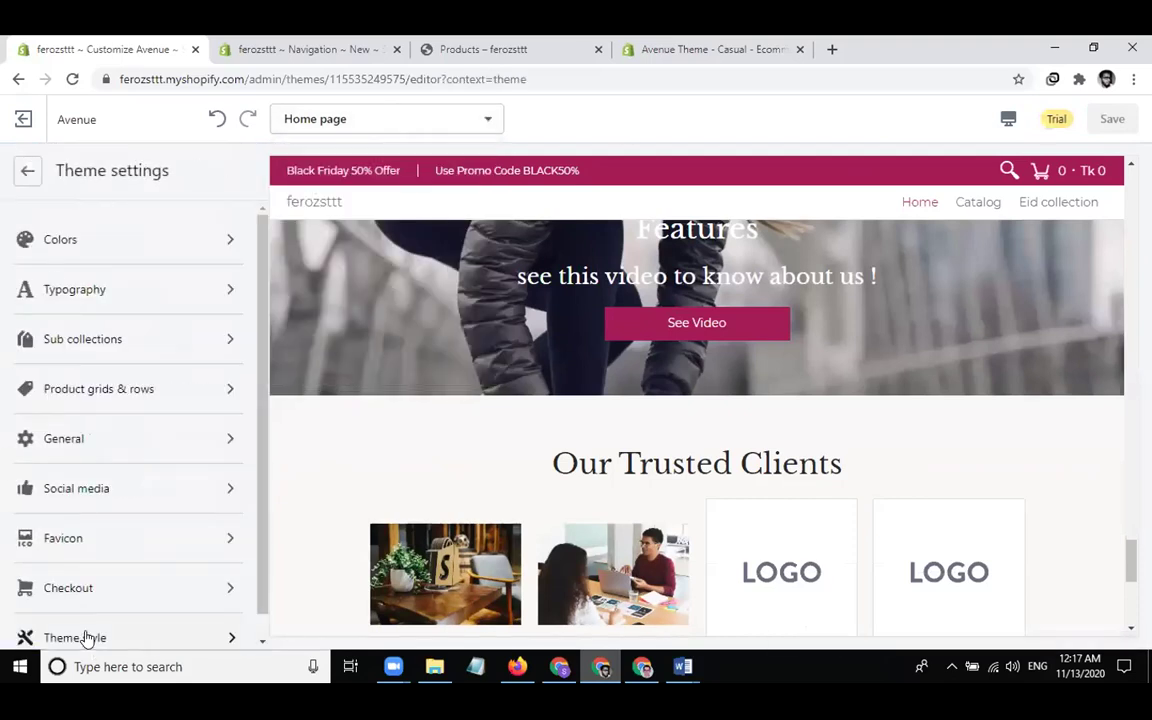
click(24, 240)
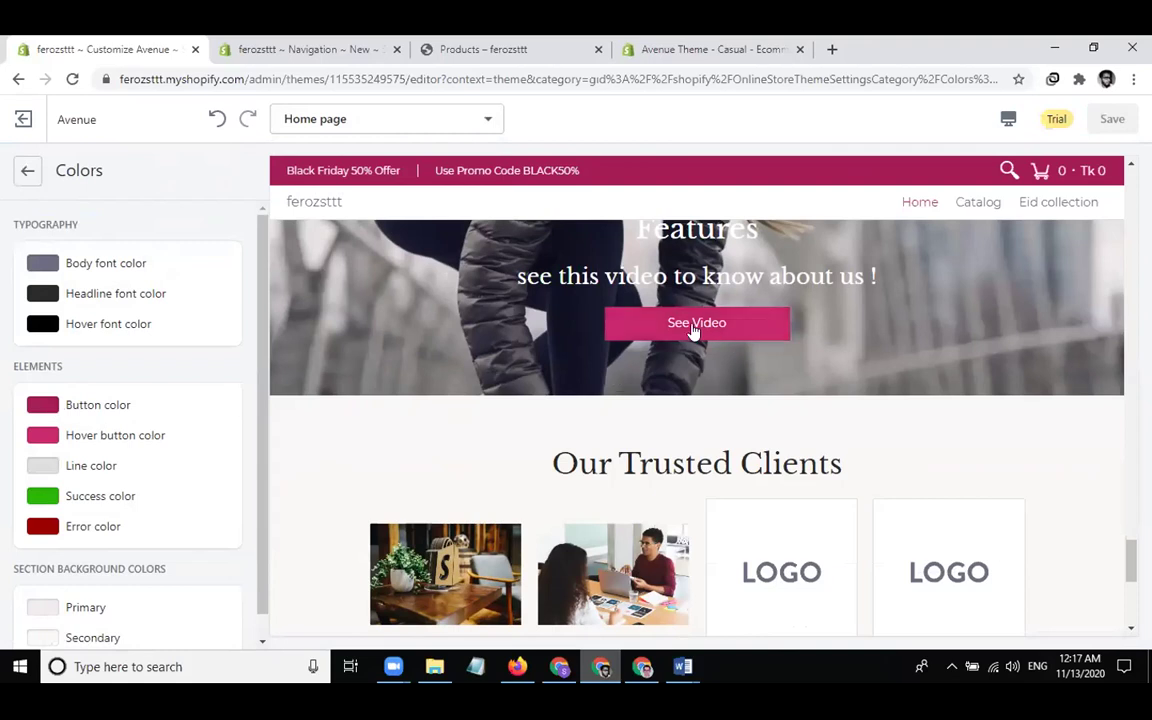
scroll(634, 330, up, 2)
scroll(634, 330, down, 10)
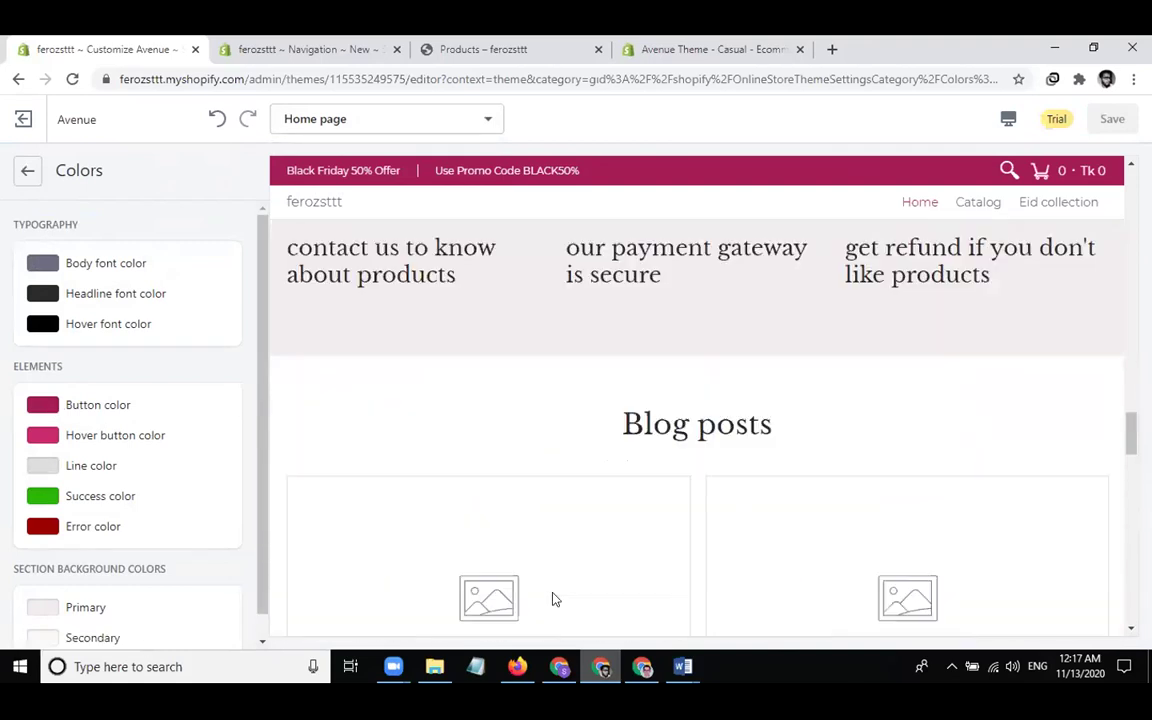
scroll(694, 525, up, 4)
scroll(697, 525, up, 4)
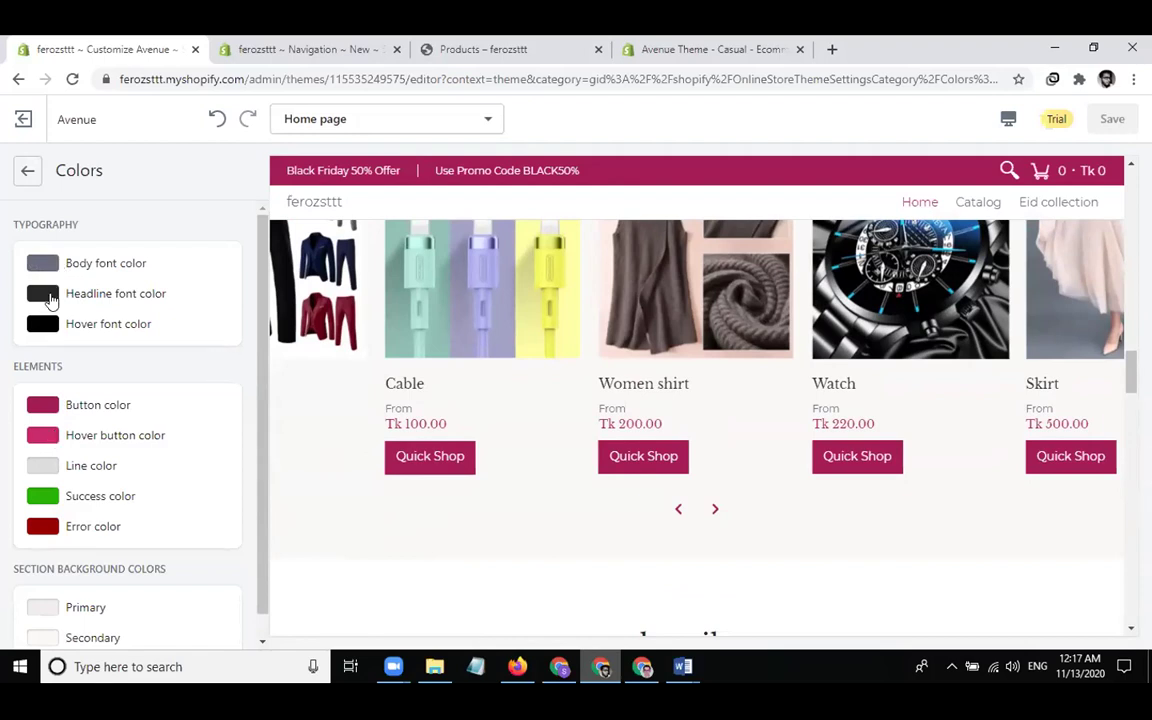
Set the headline font colour to #A41B56 and go back to the theme settings list
click(43, 293)
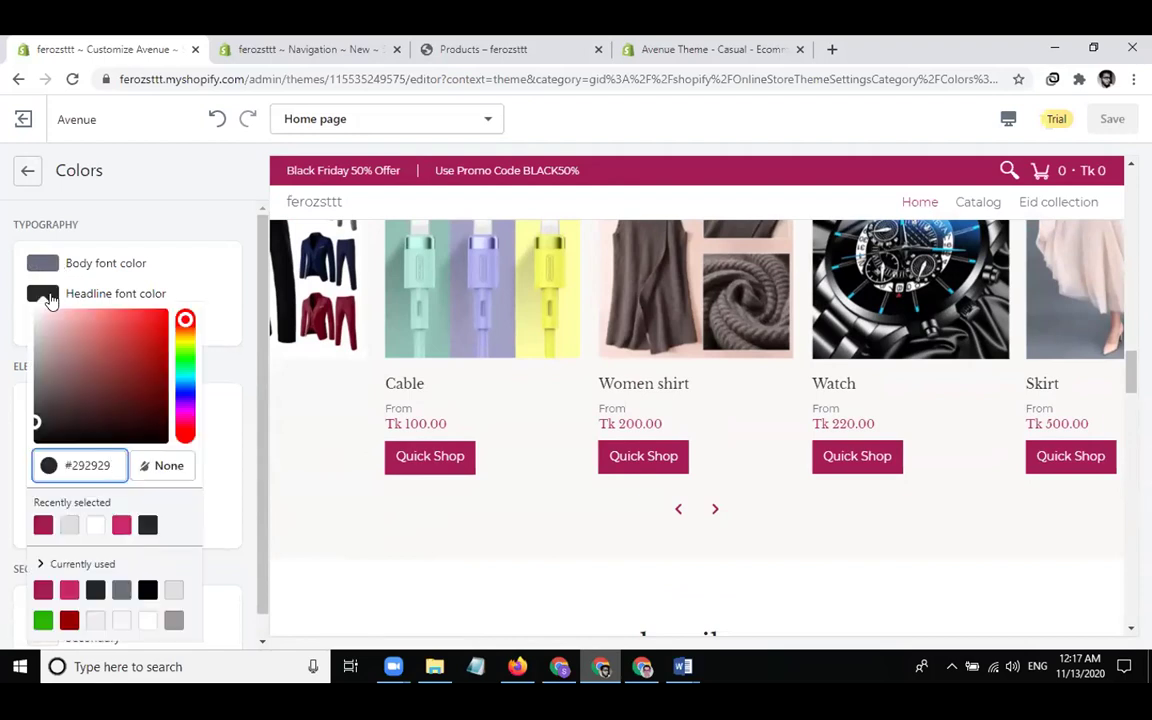
click(43, 590)
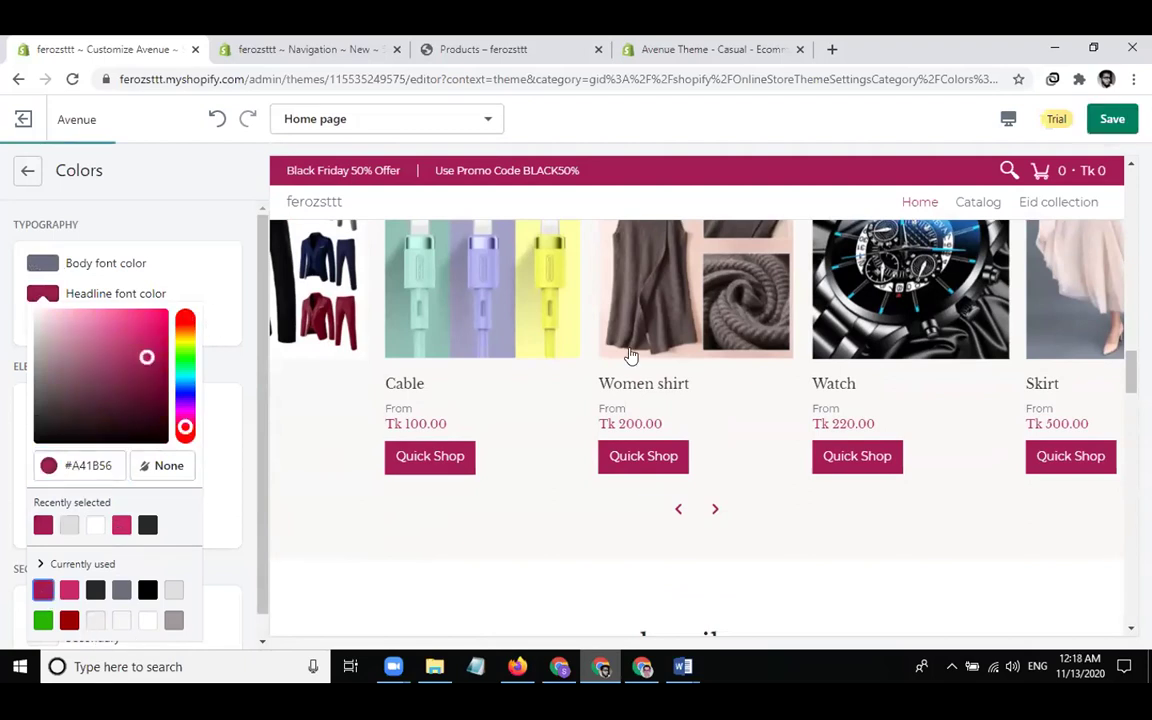
click(630, 357)
scroll(630, 357, up, 4)
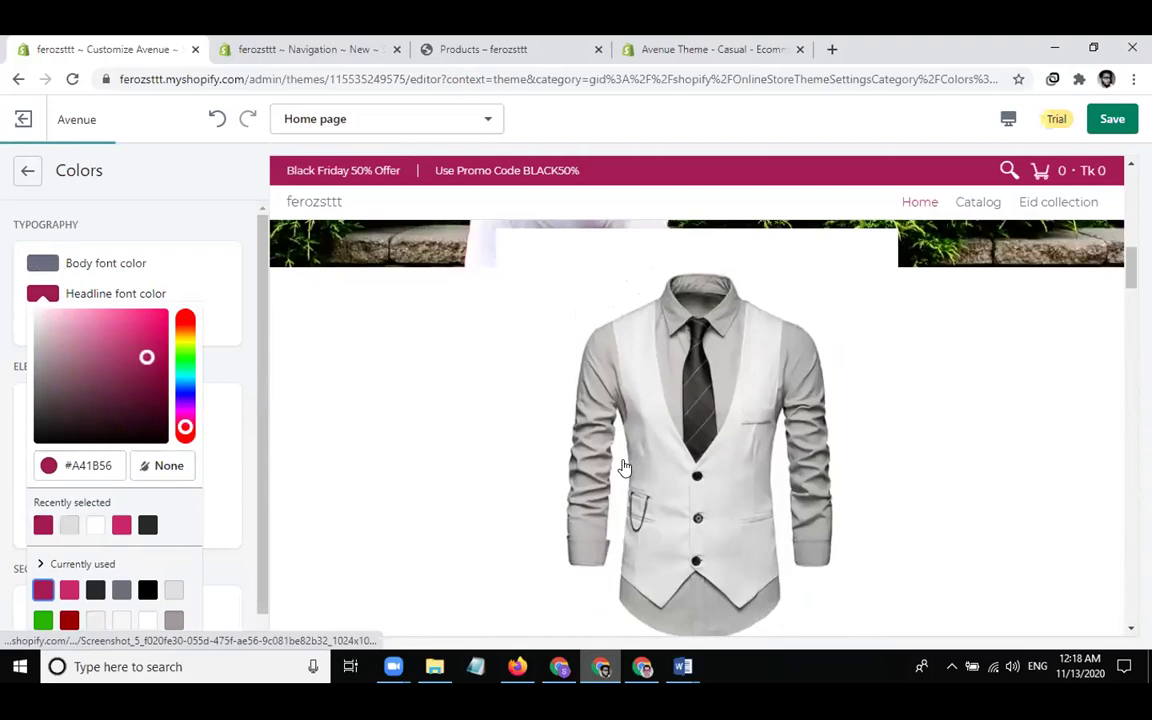
scroll(623, 467, up, 2)
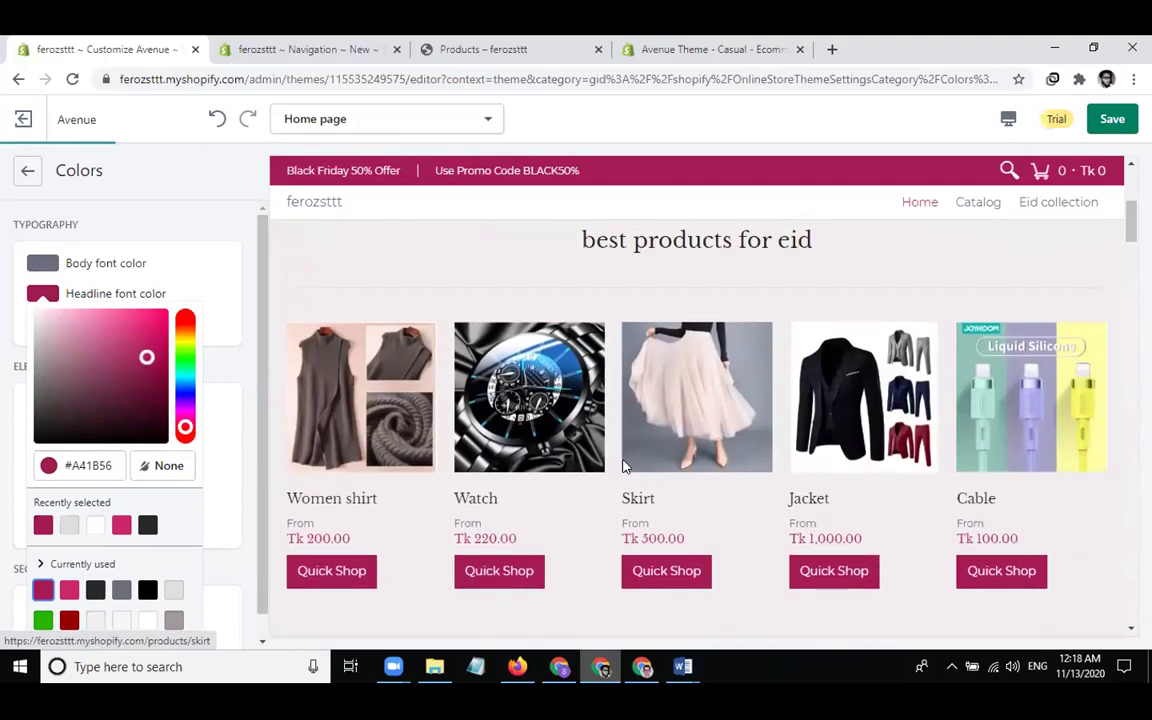
scroll(623, 467, up, 3)
scroll(623, 467, down, 3)
scroll(623, 467, up, 1)
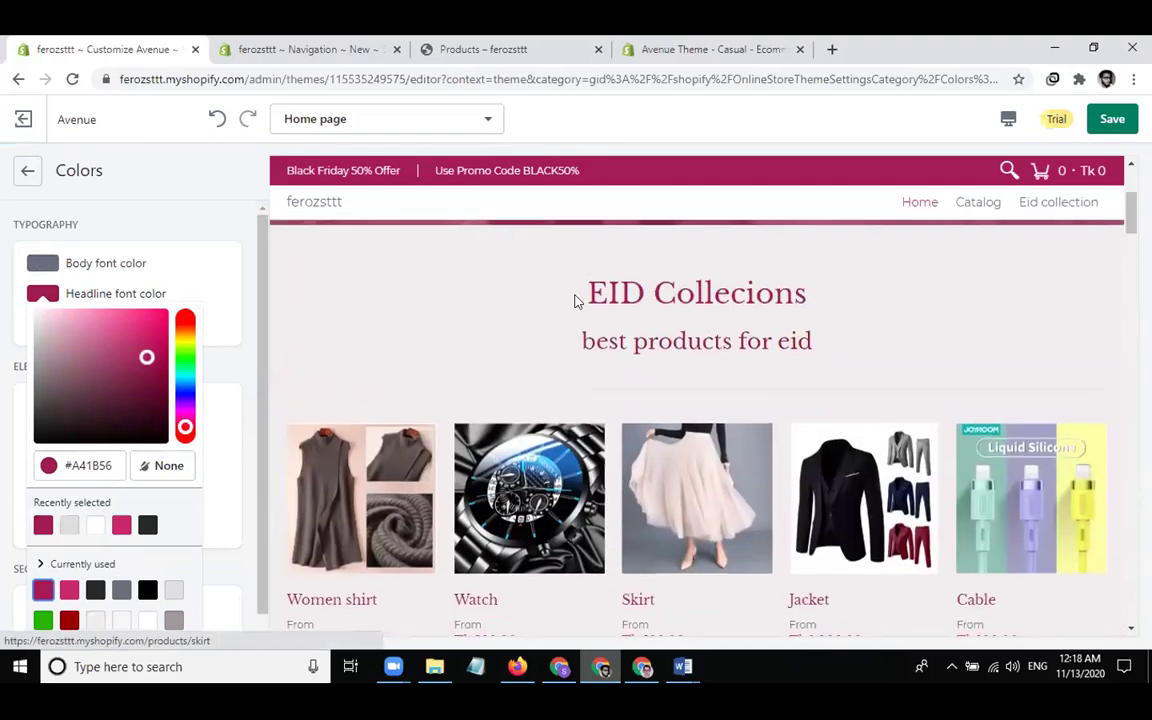
click(177, 198)
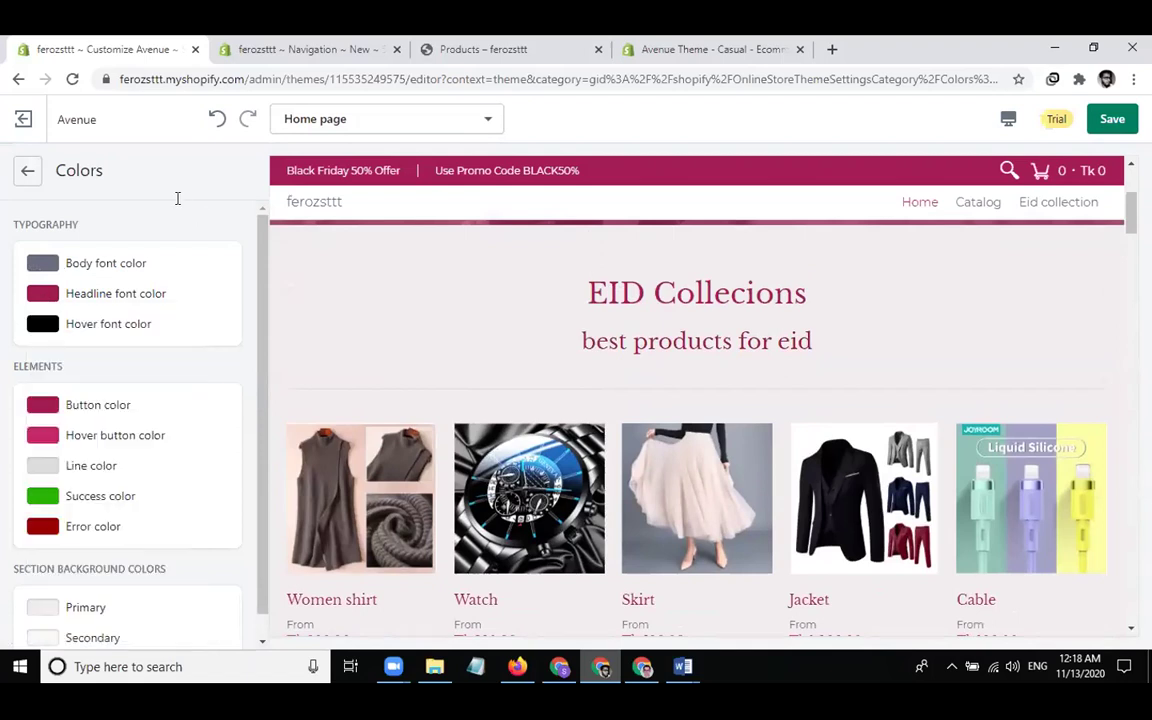
scroll(323, 258, down, 4)
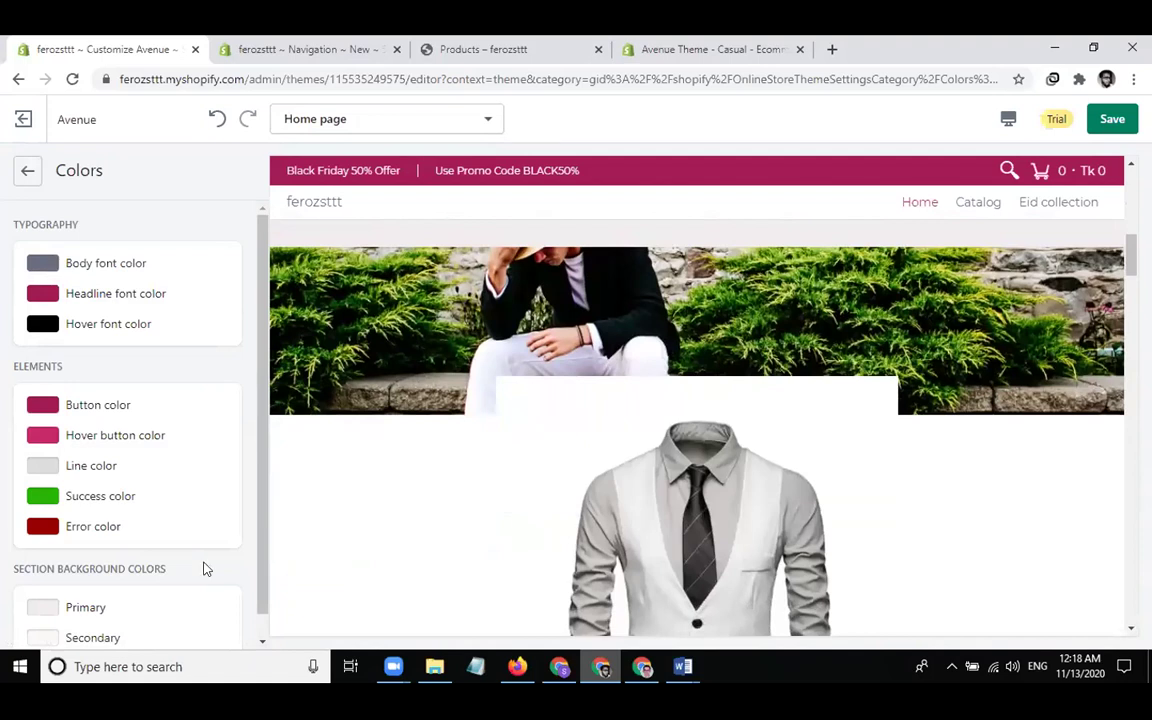
scroll(205, 569, down, 1)
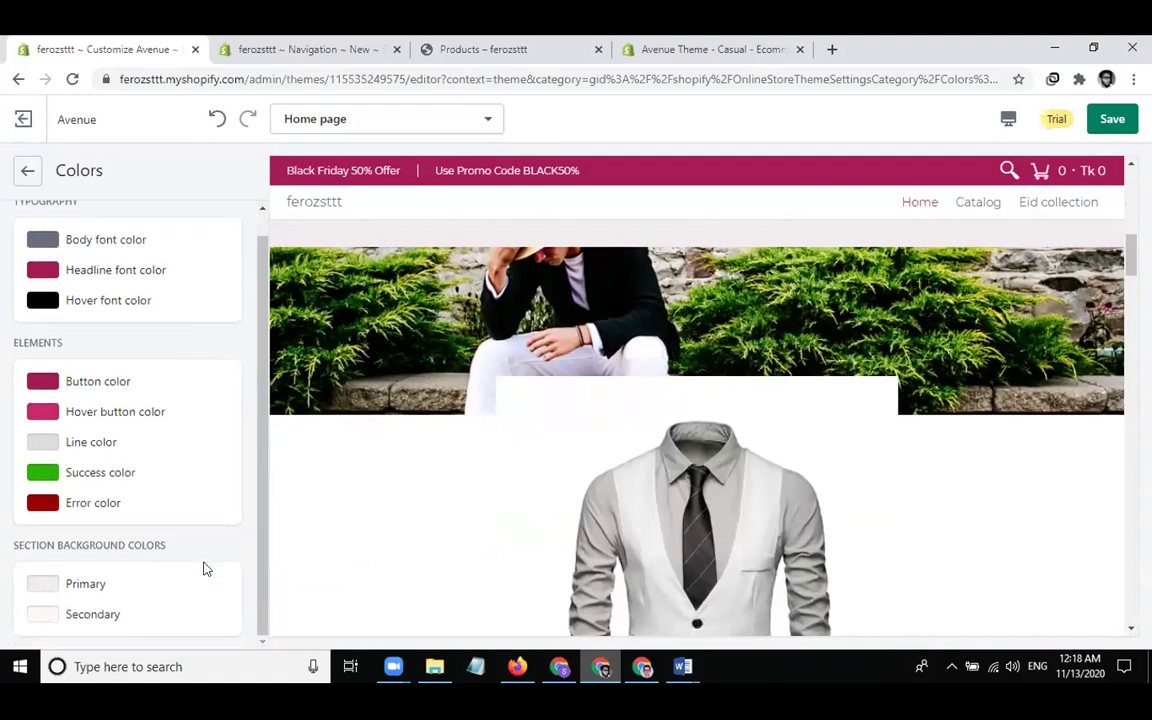
scroll(147, 375, up, 1)
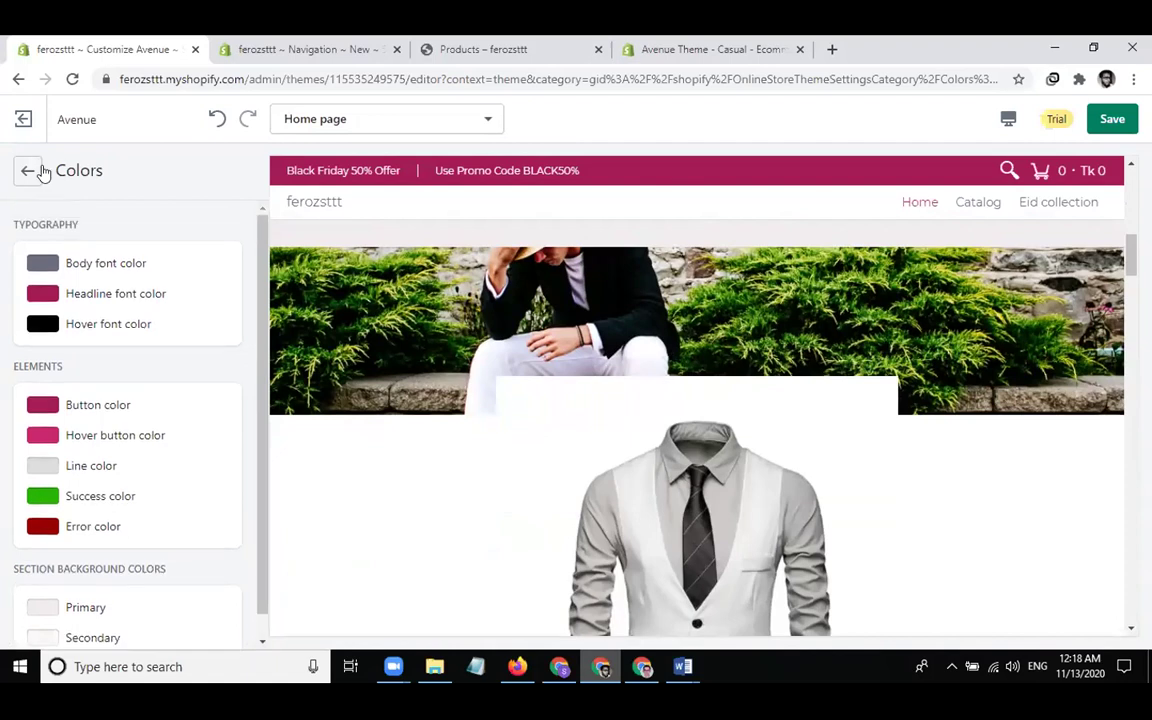
click(28, 170)
In Typography, change the heading font from Libre Baskerville to Akko
click(80, 292)
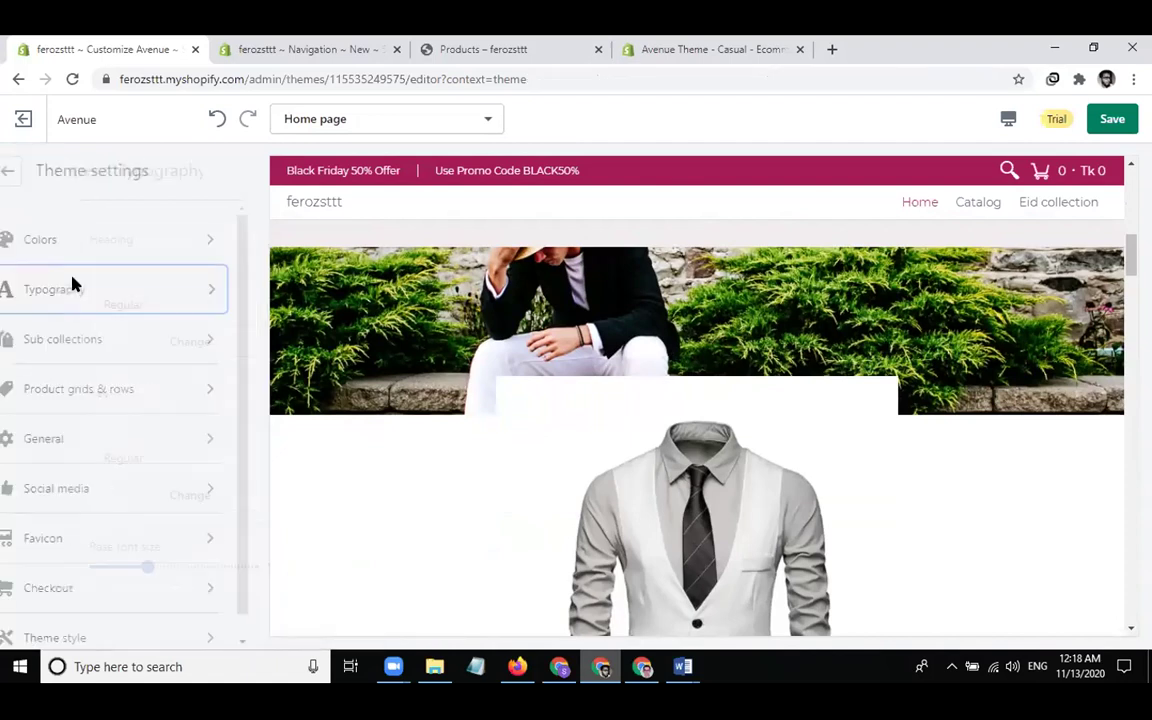
scroll(506, 283, down, 5)
scroll(506, 283, up, 5)
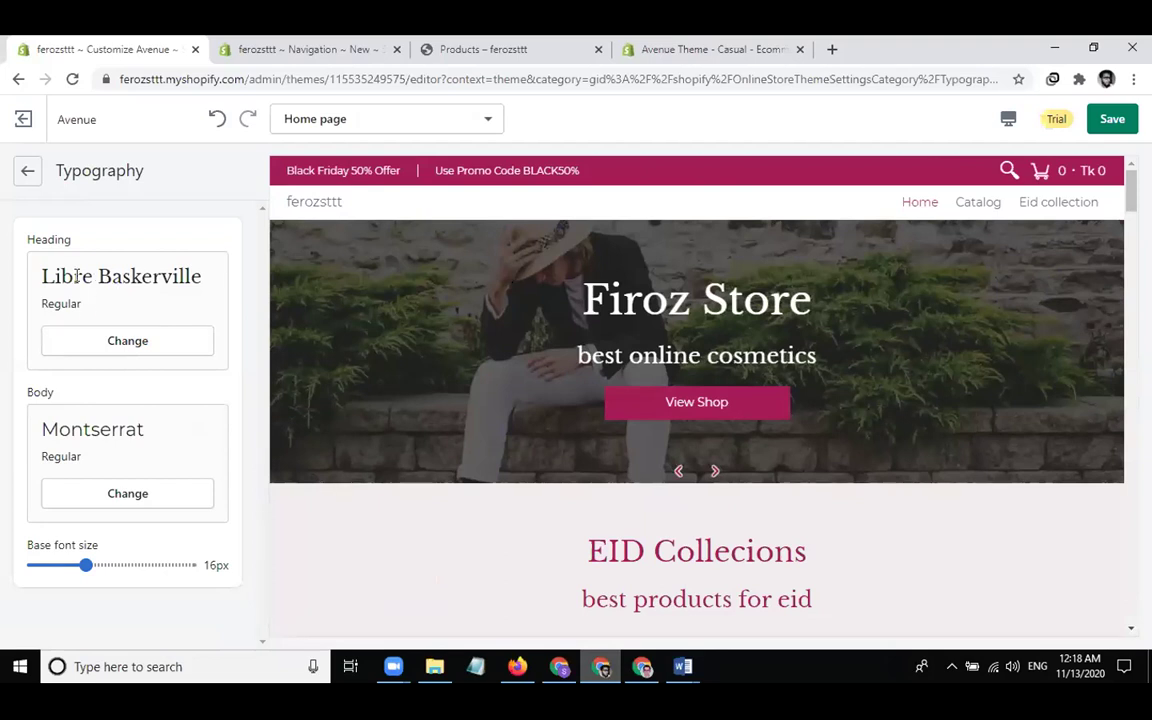
click(137, 339)
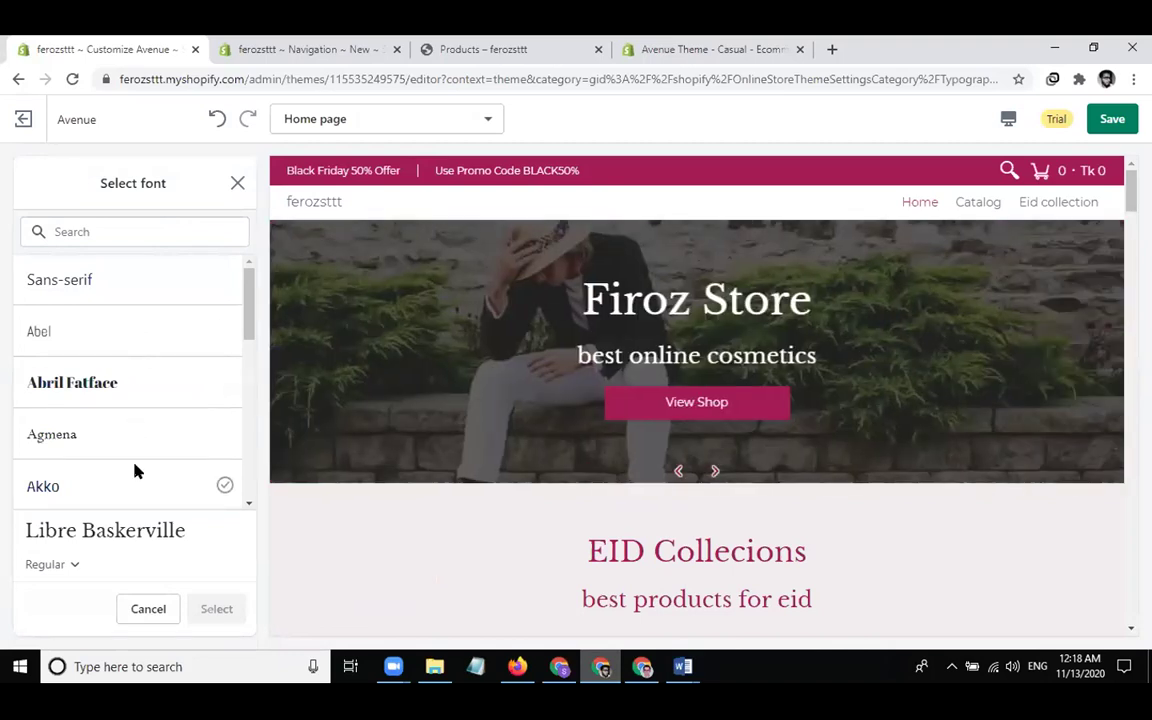
click(187, 497)
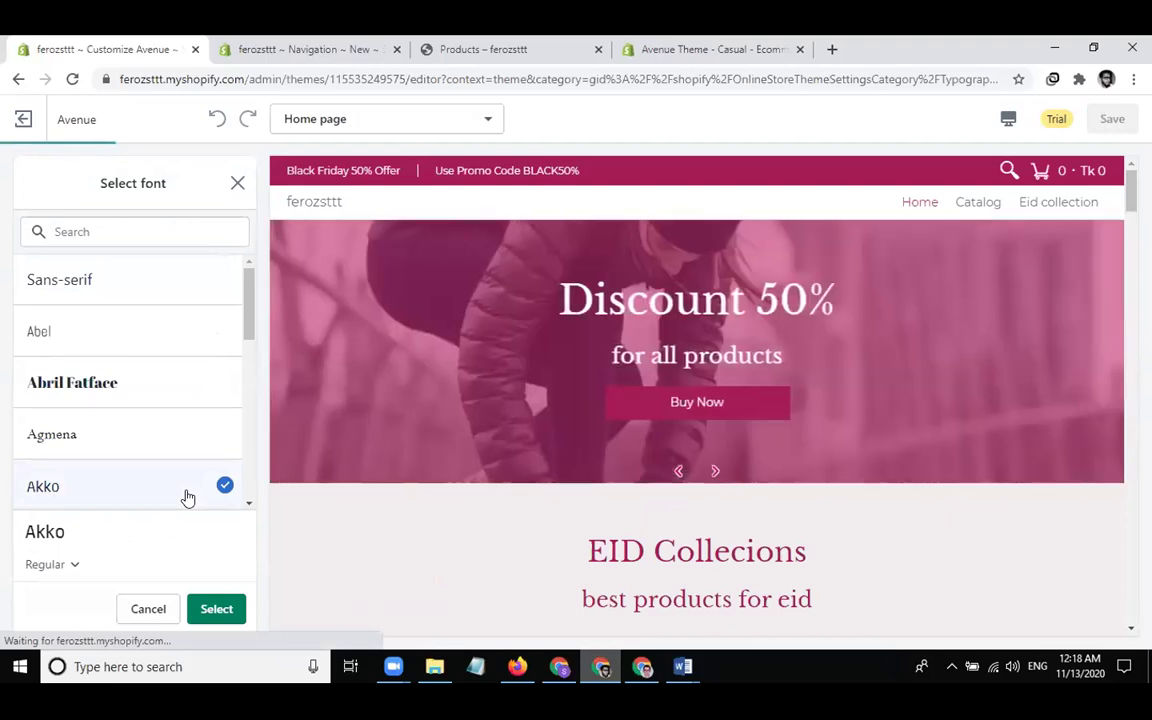
click(216, 608)
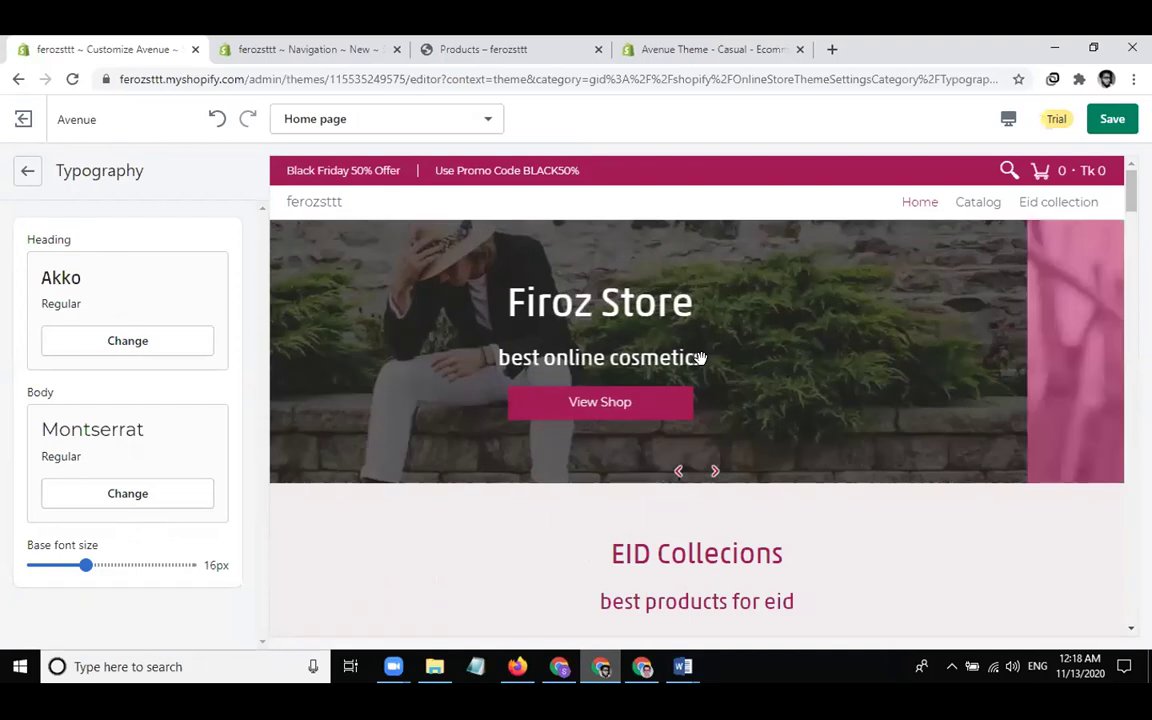
scroll(576, 626, down, 3)
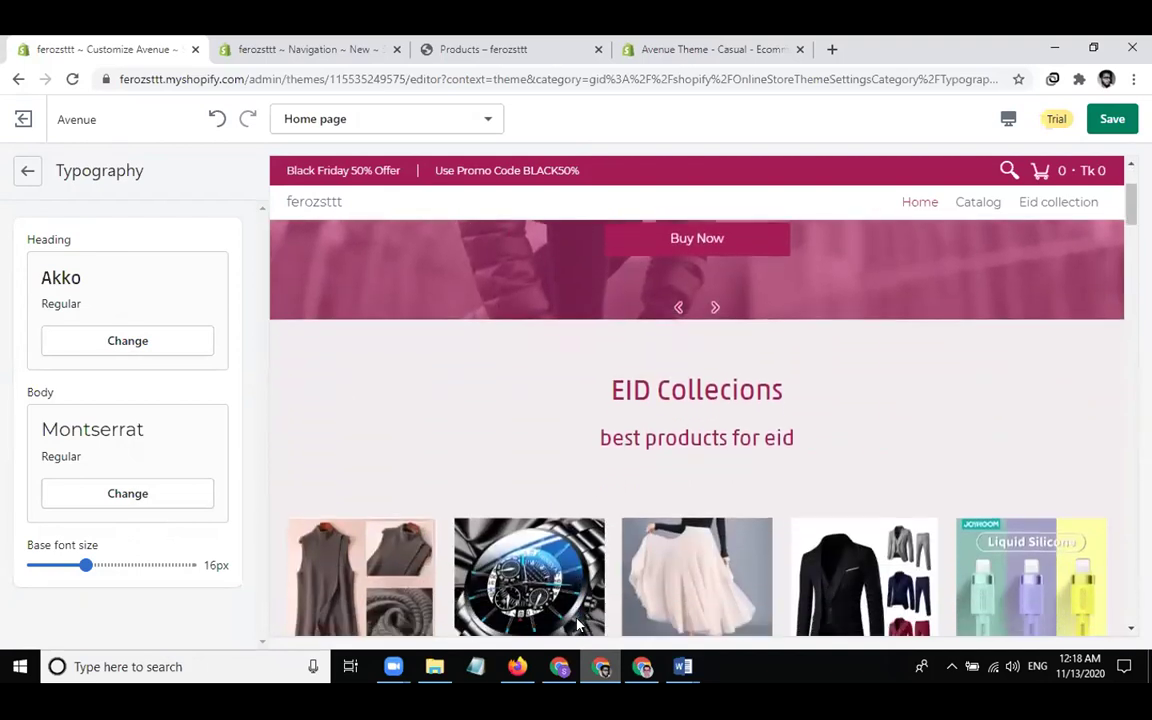
scroll(651, 451, down, 1)
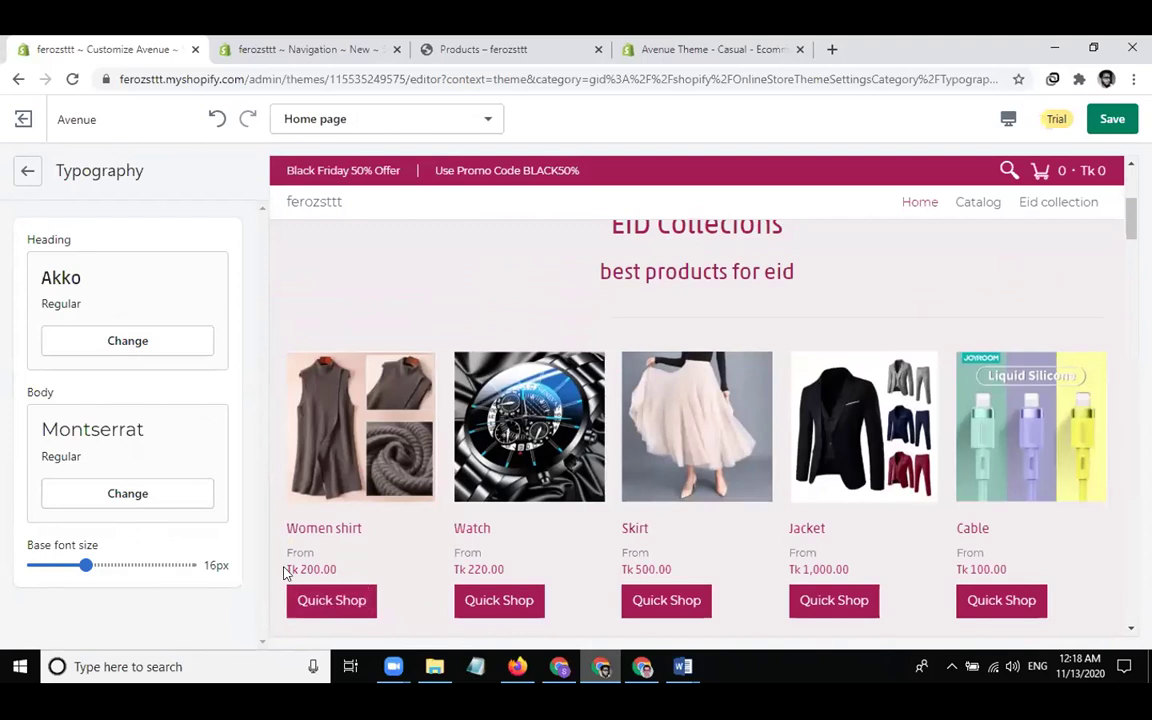
Replace the Montserrat body font with Abel, keeping the 16px base size
click(105, 491)
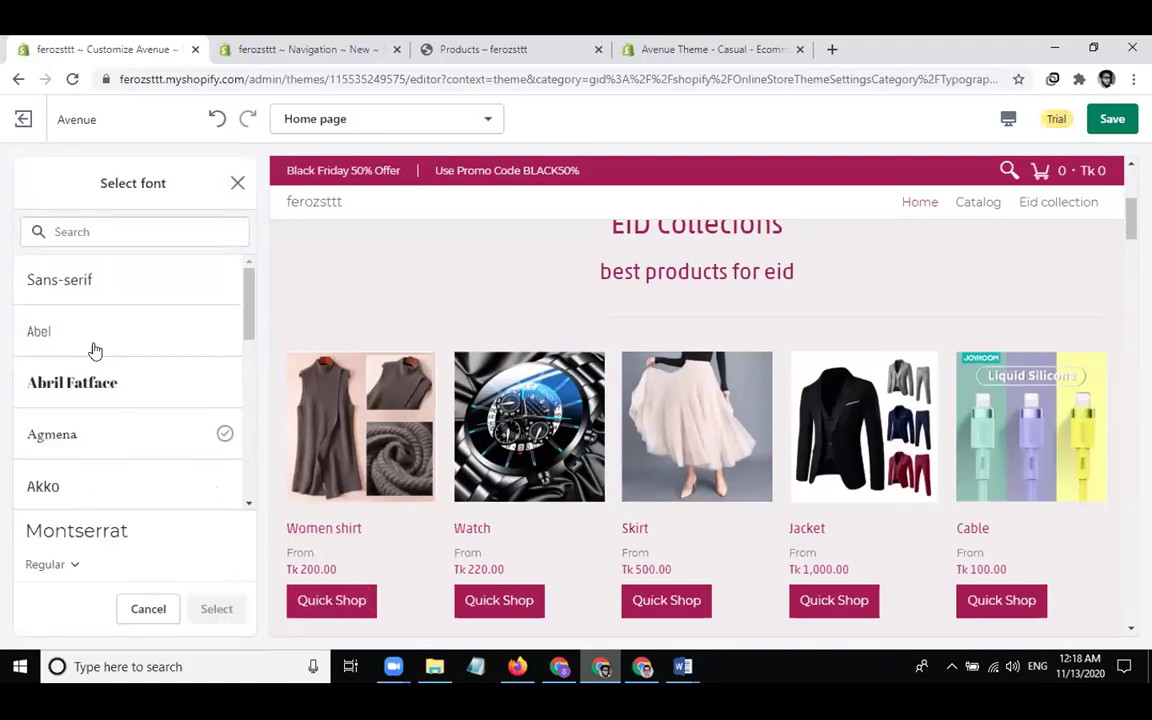
click(93, 346)
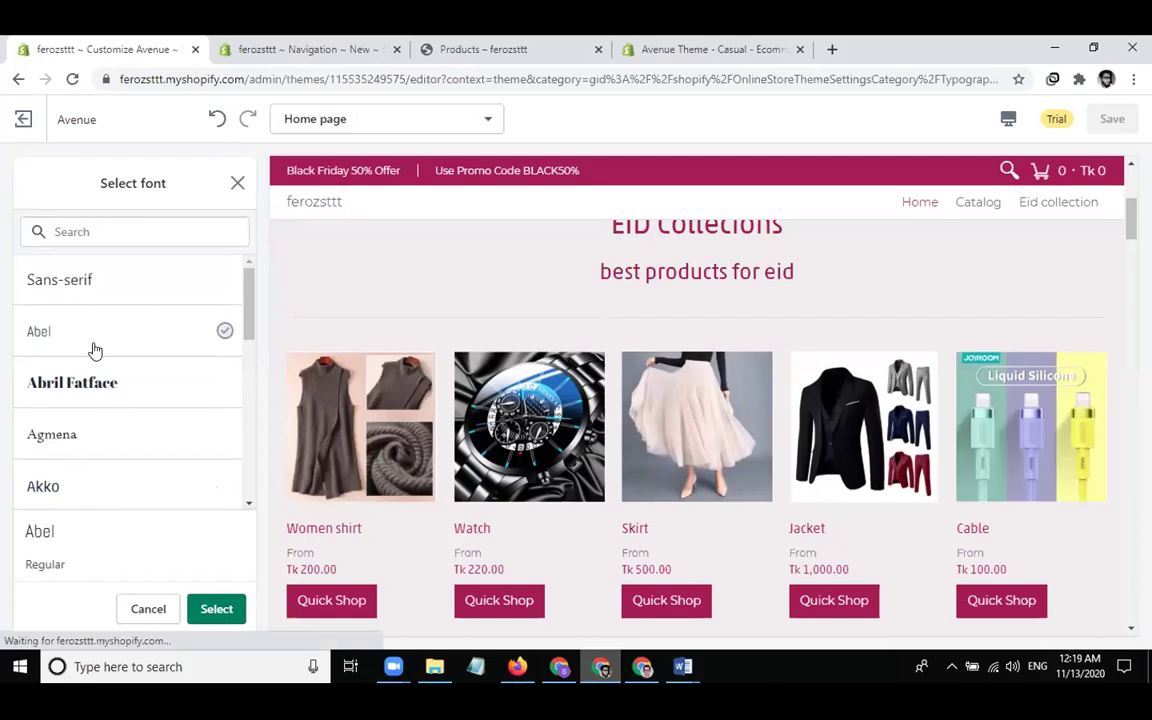
click(212, 609)
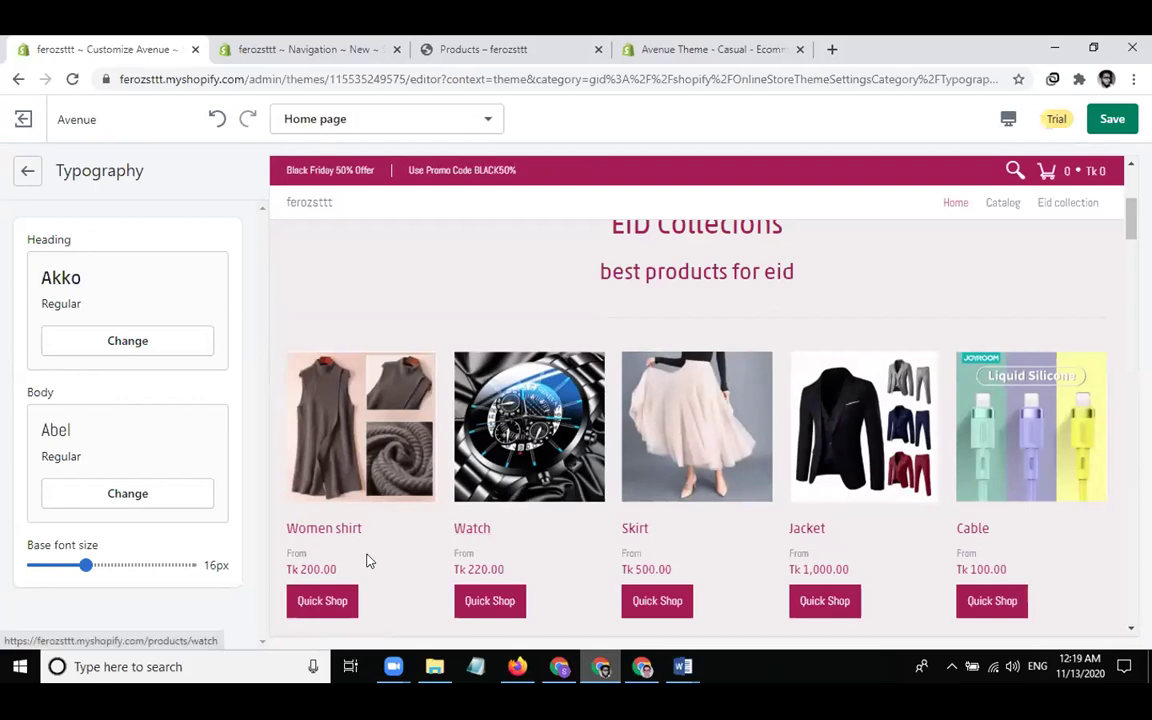
click(83, 563)
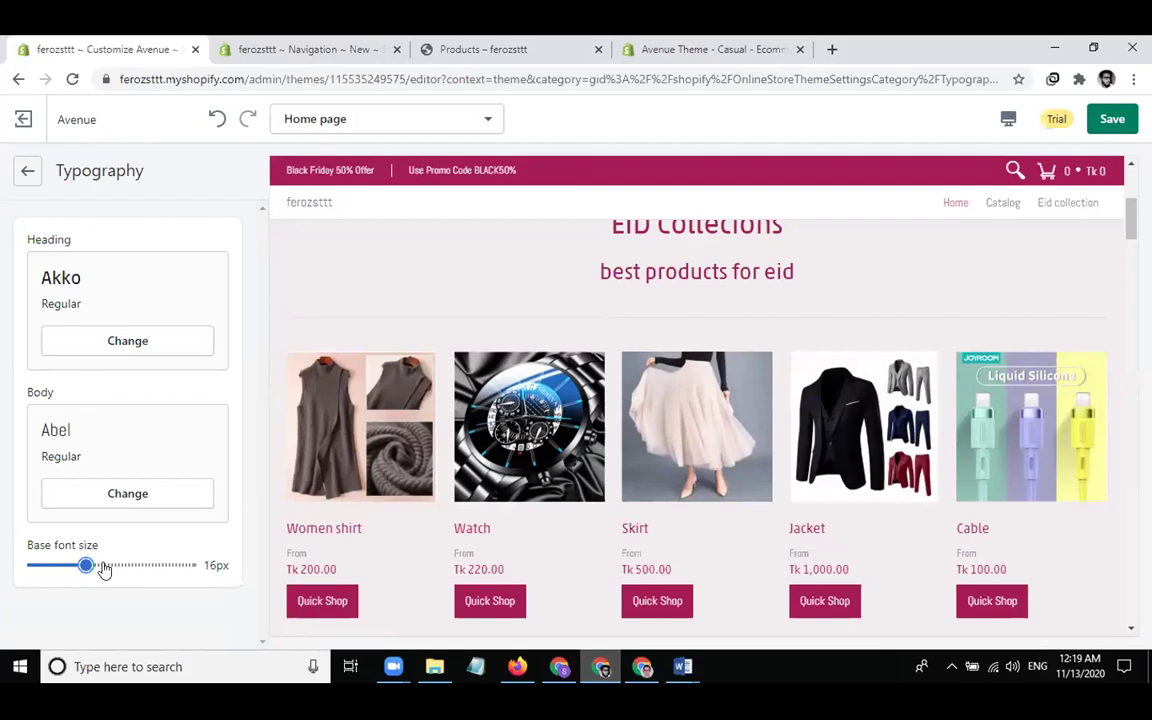
Glance at the Sub collections and General settings, then open Social media's Facebook link field
click(26, 176)
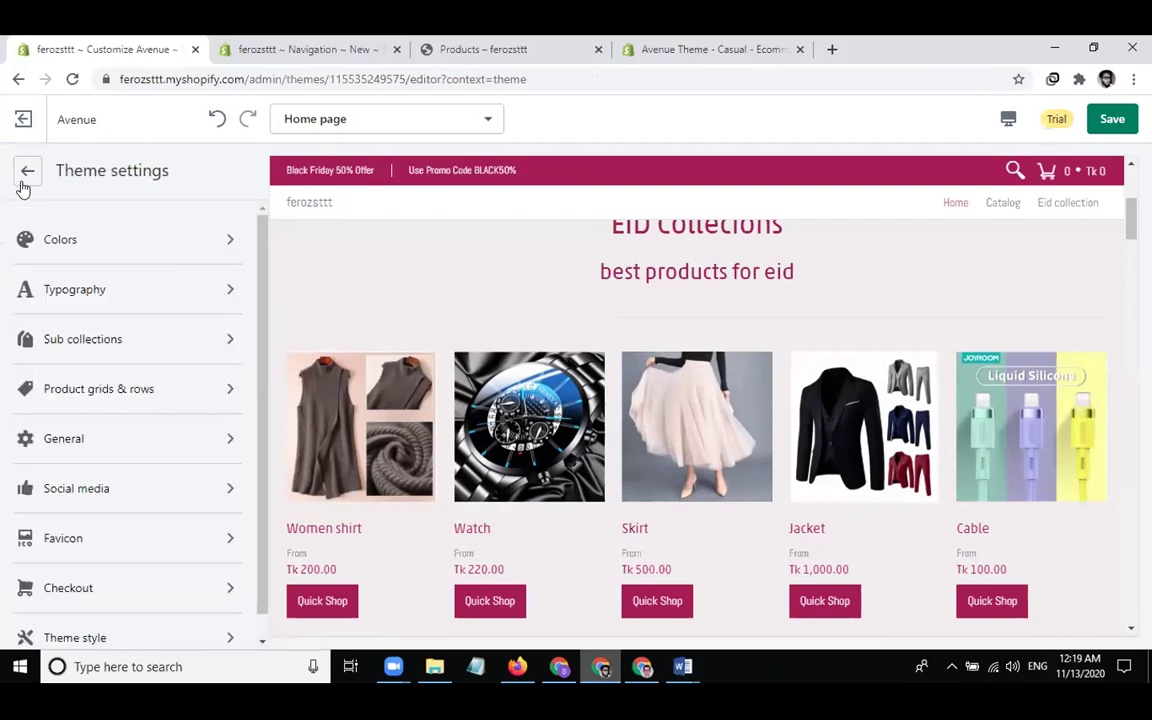
click(79, 341)
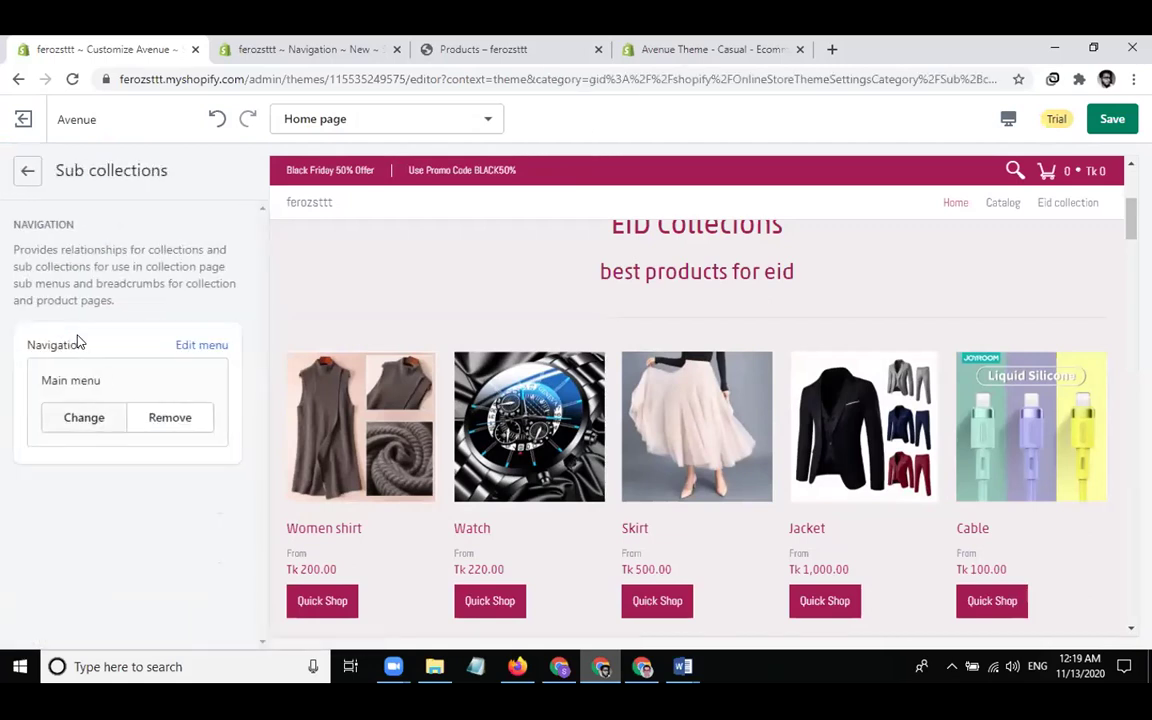
click(27, 171)
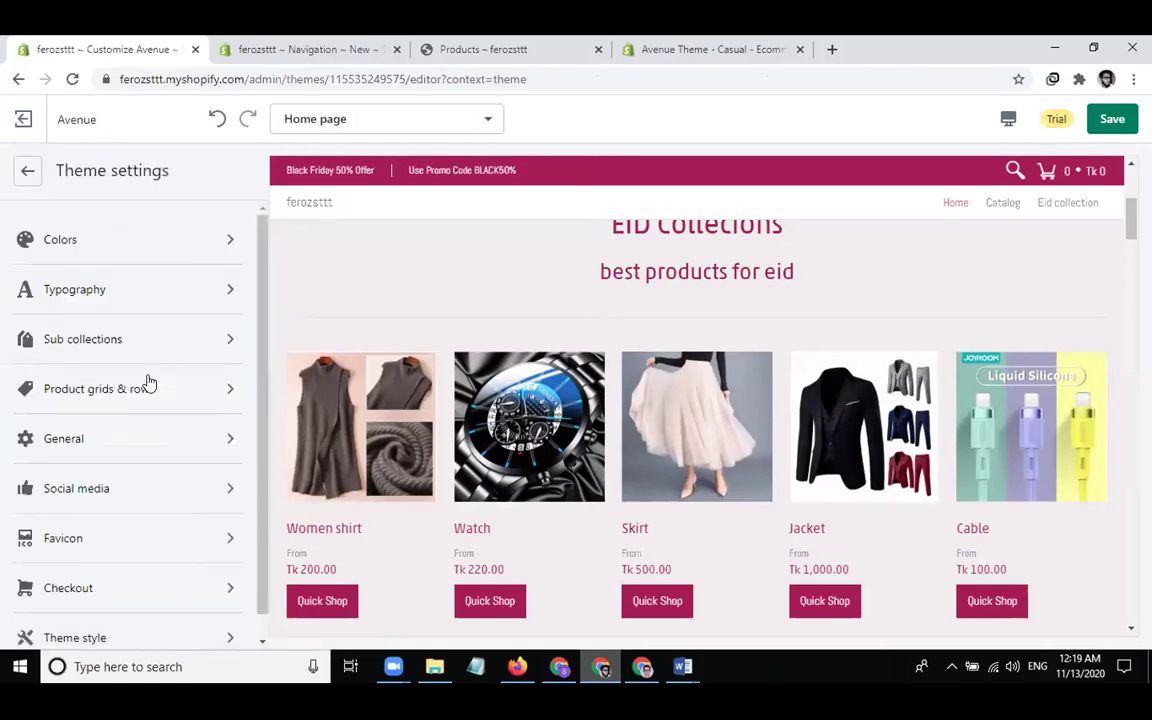
click(105, 438)
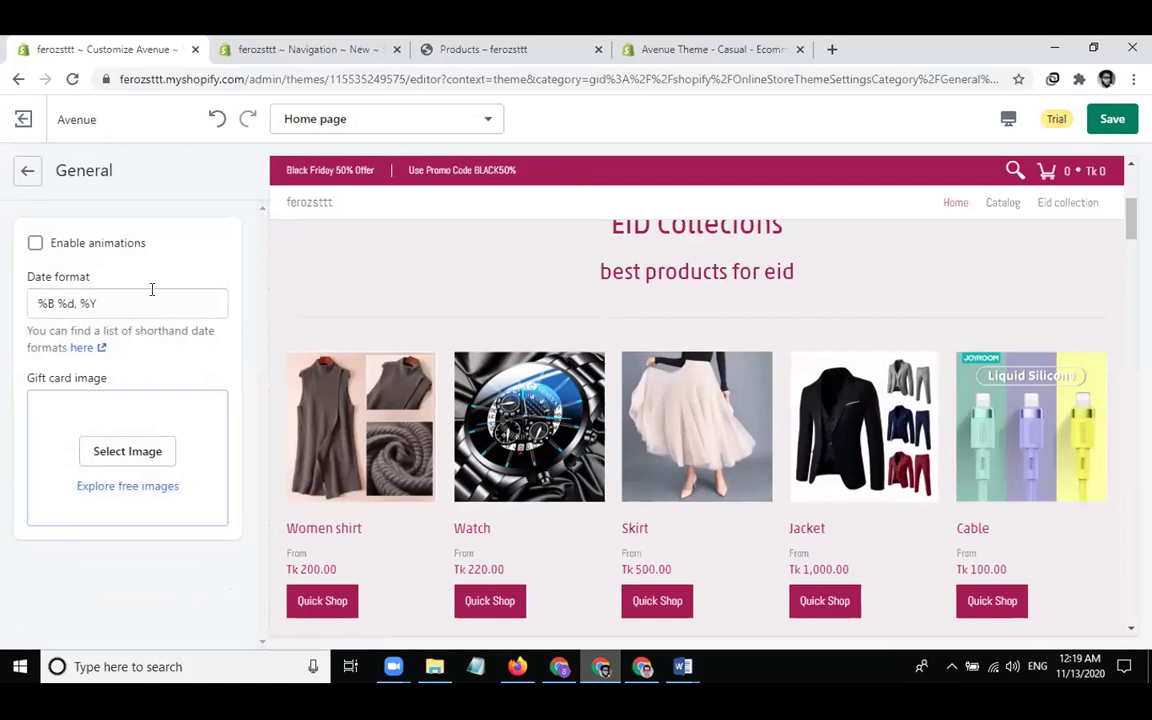
click(28, 173)
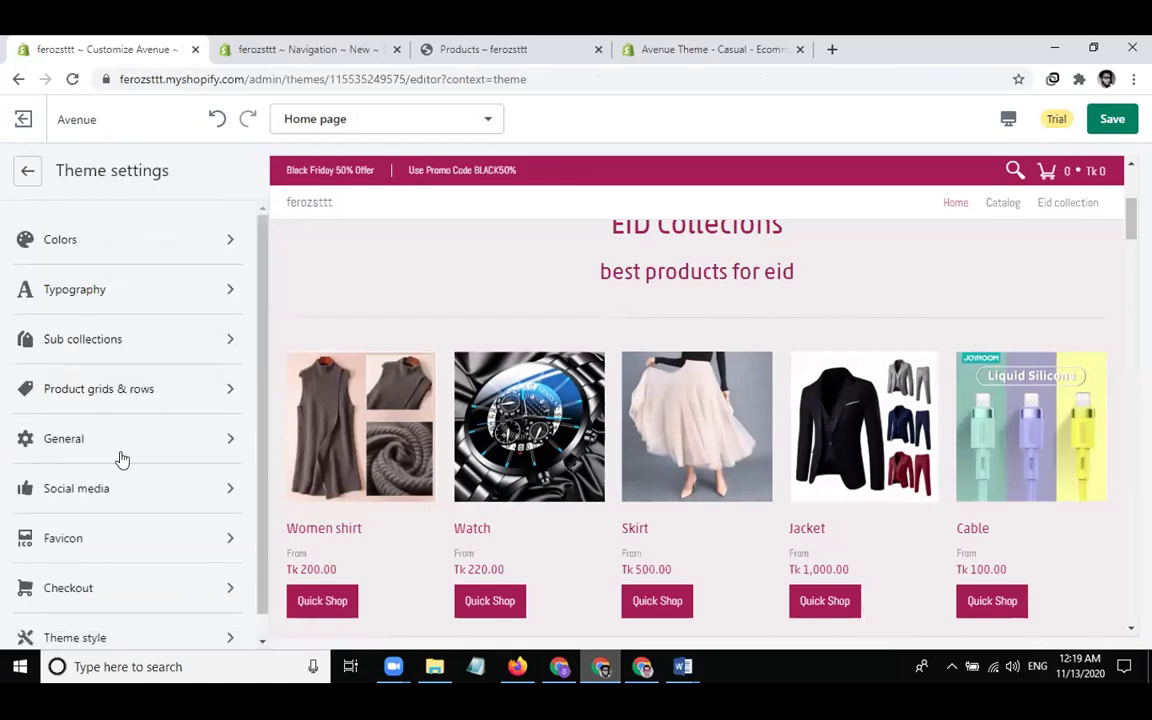
click(145, 497)
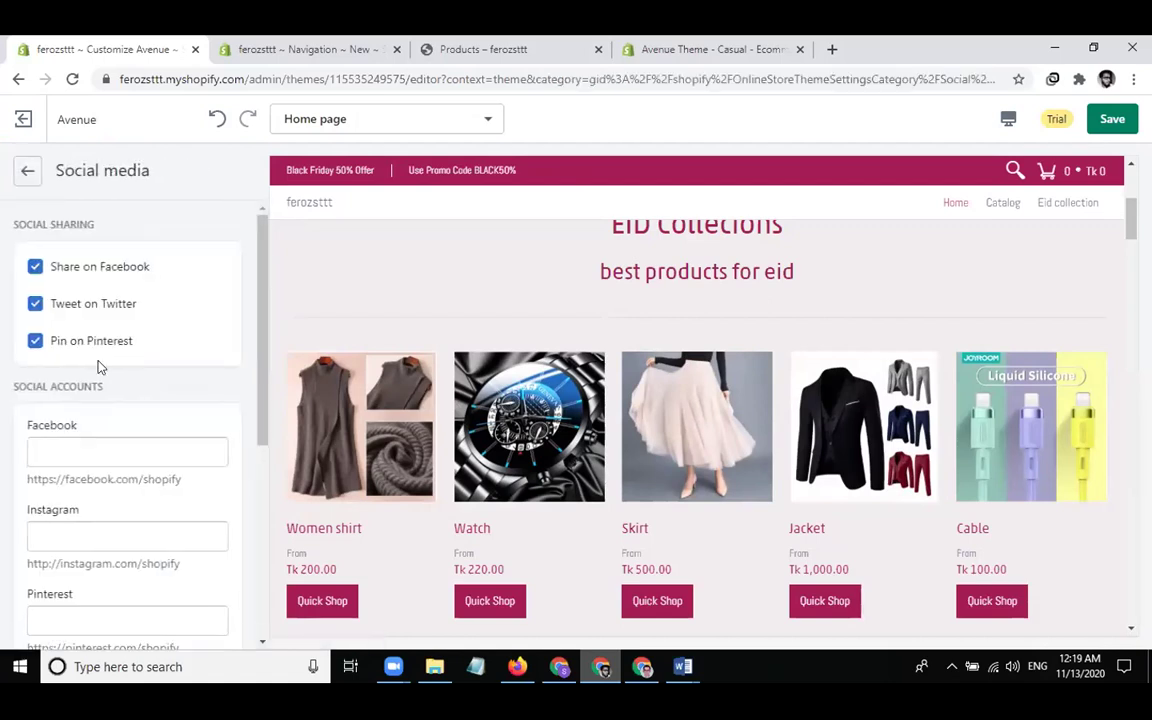
click(110, 452)
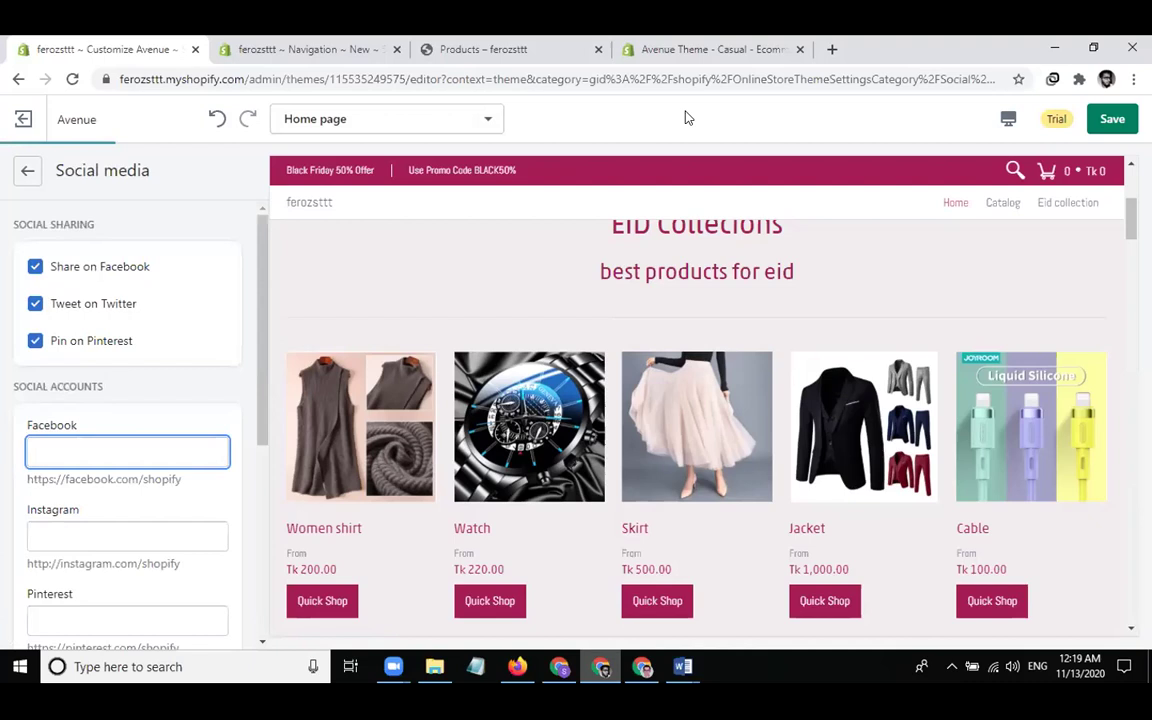
Copy the address facebook.com from a new Chrome tab and return to the theme editor
click(831, 50)
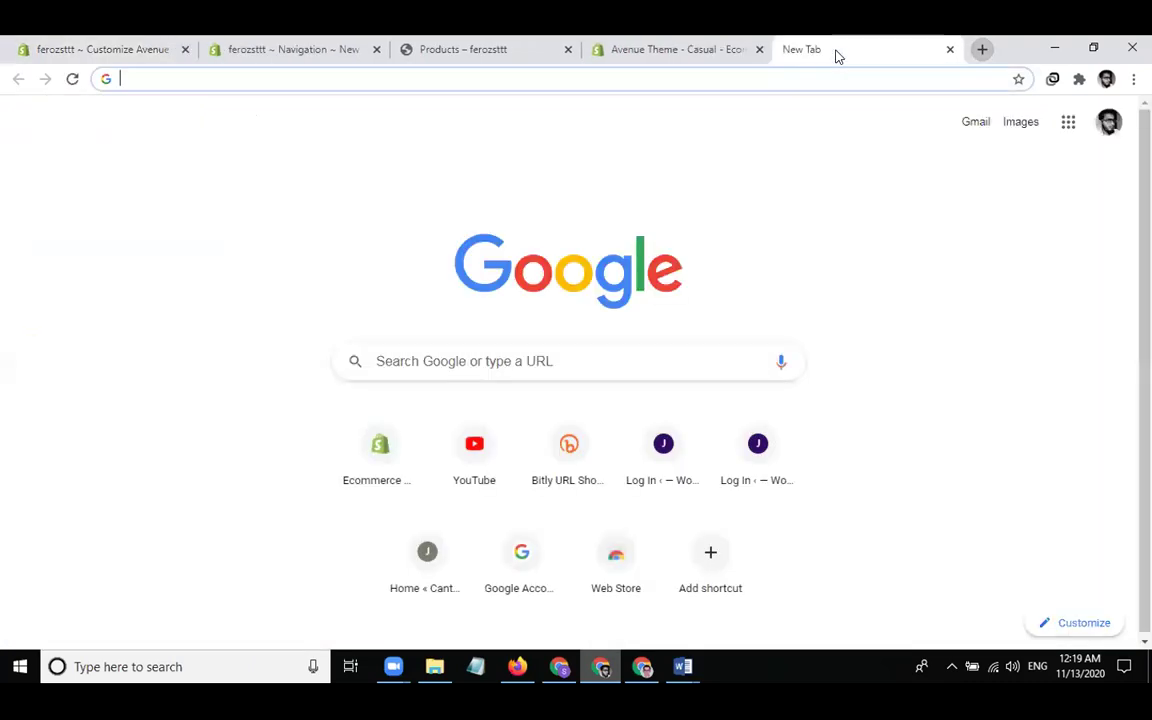
text(facebook)
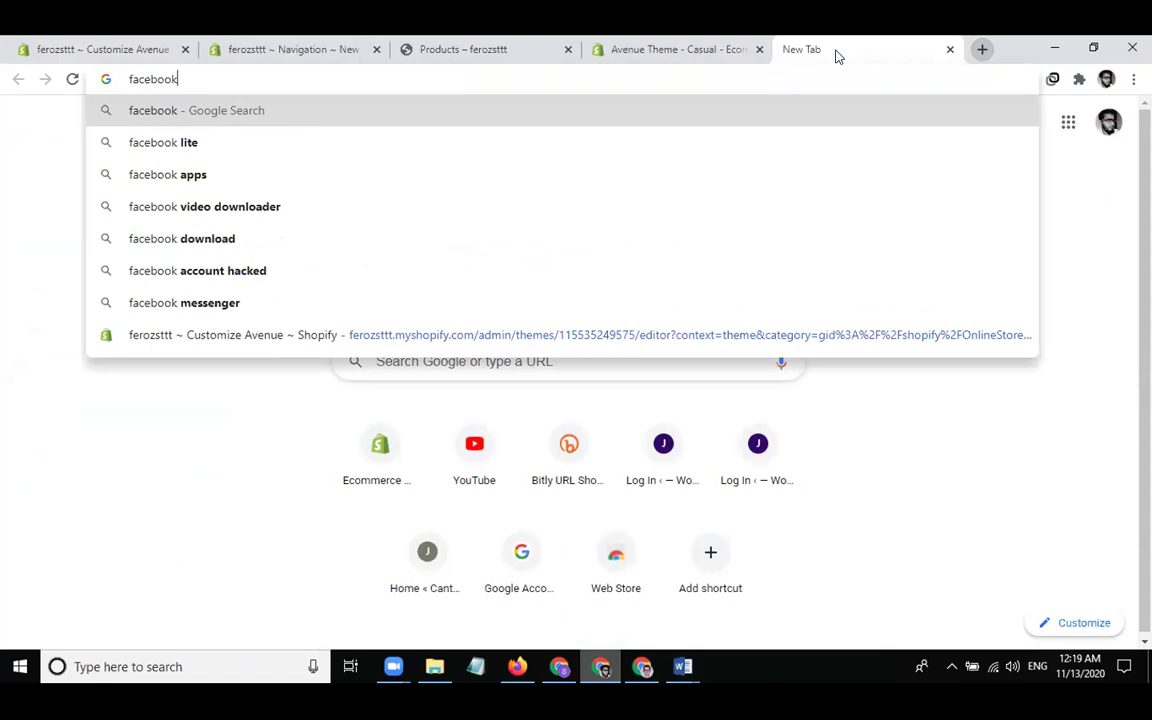
text(.com)
key(ctrl+a)
key(ctrl+c)
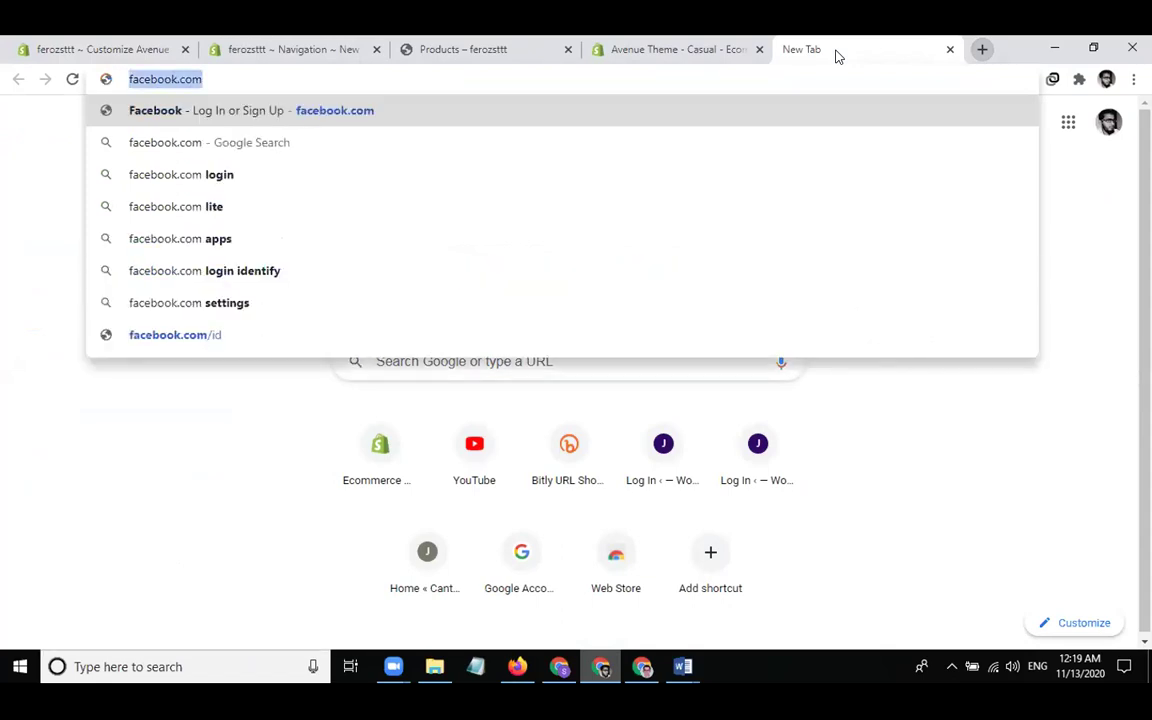
click(81, 48)
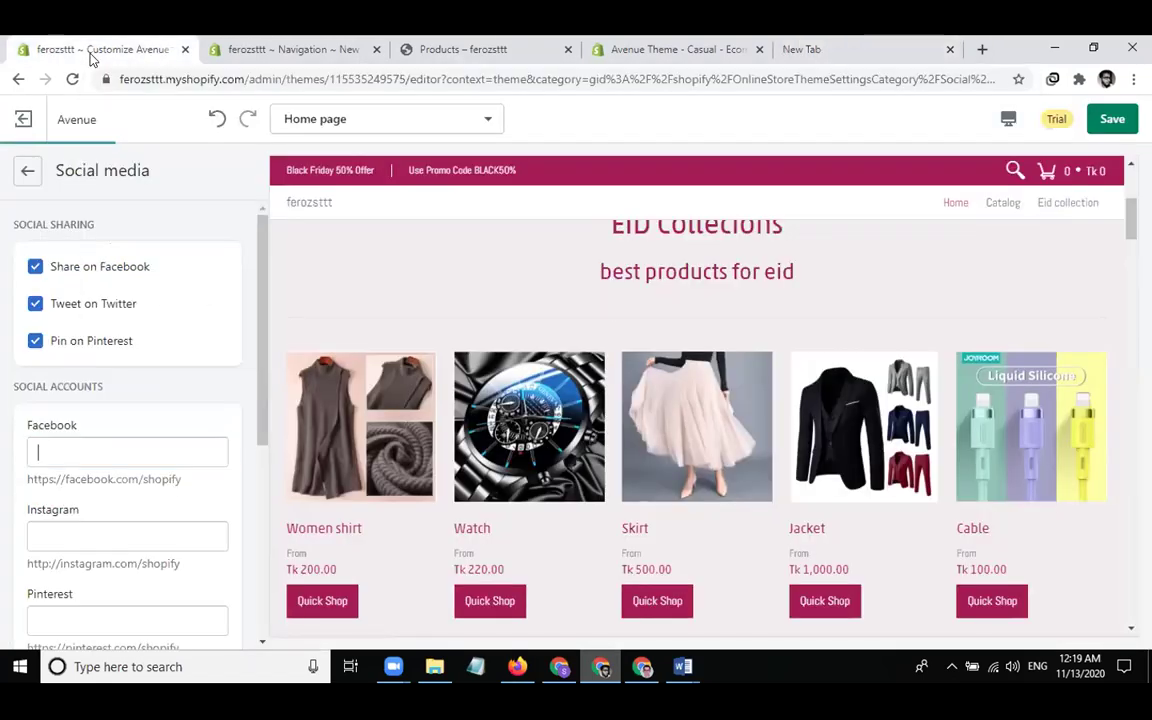
Paste facebook.com into the Facebook, Instagram and Pinterest social link fields
key(ctrl+v)
click(148, 543)
key(ctrl+v)
scroll(96, 508, down, 2)
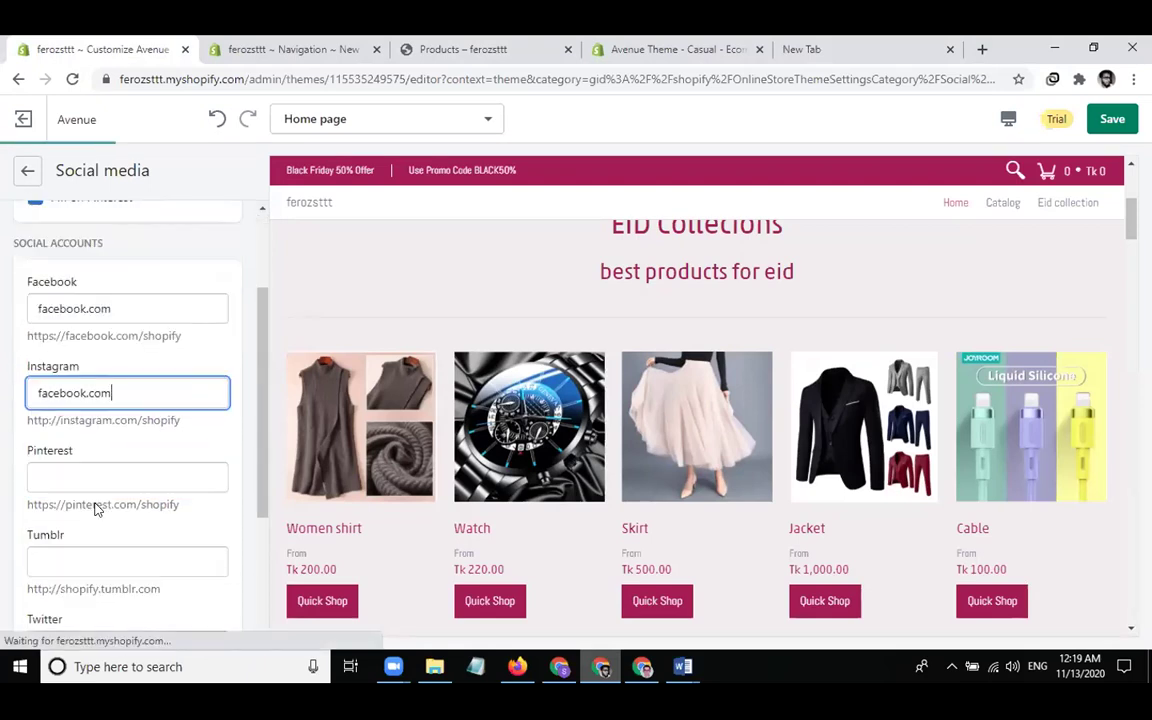
scroll(95, 506, down, 2)
click(100, 316)
key(ctrl+v)
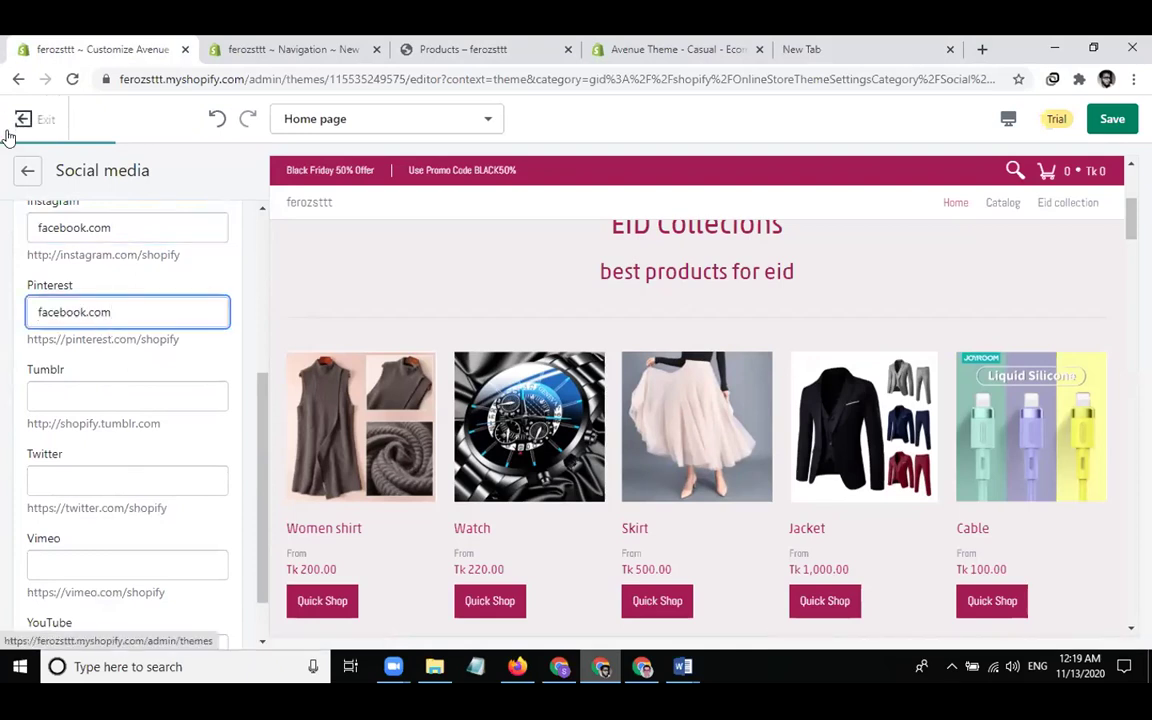
Go back to the Theme settings list and reopen Social media
click(28, 172)
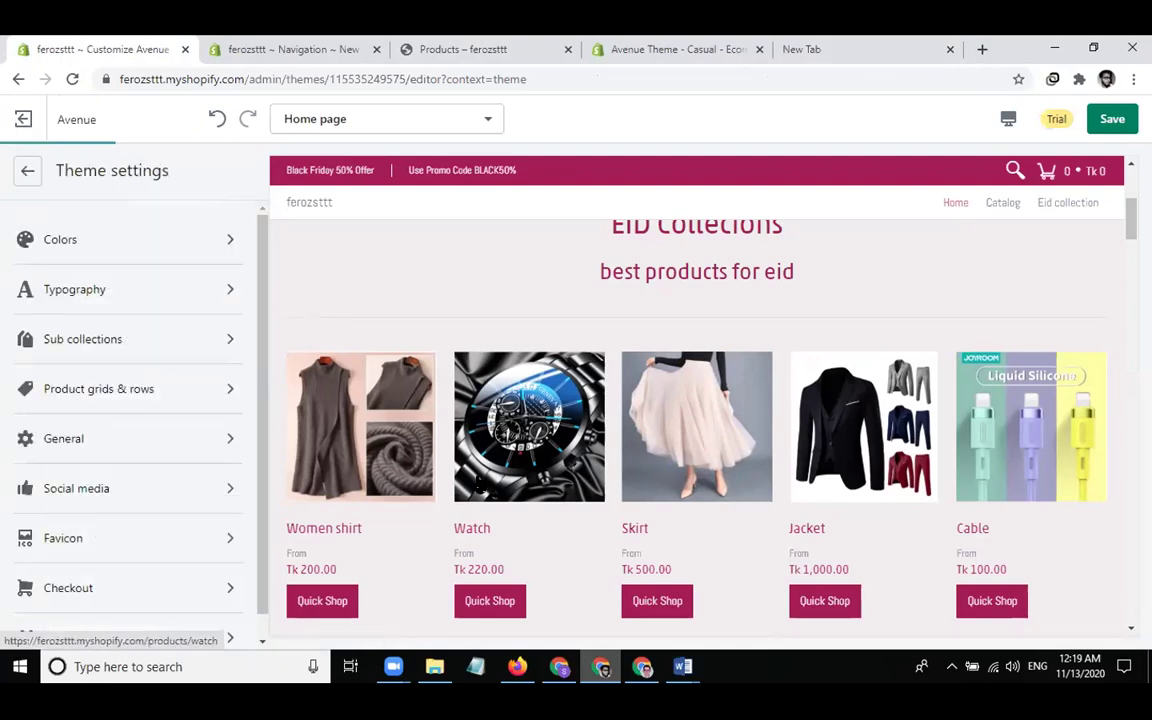
scroll(478, 483, down, 10)
scroll(478, 483, down, 5)
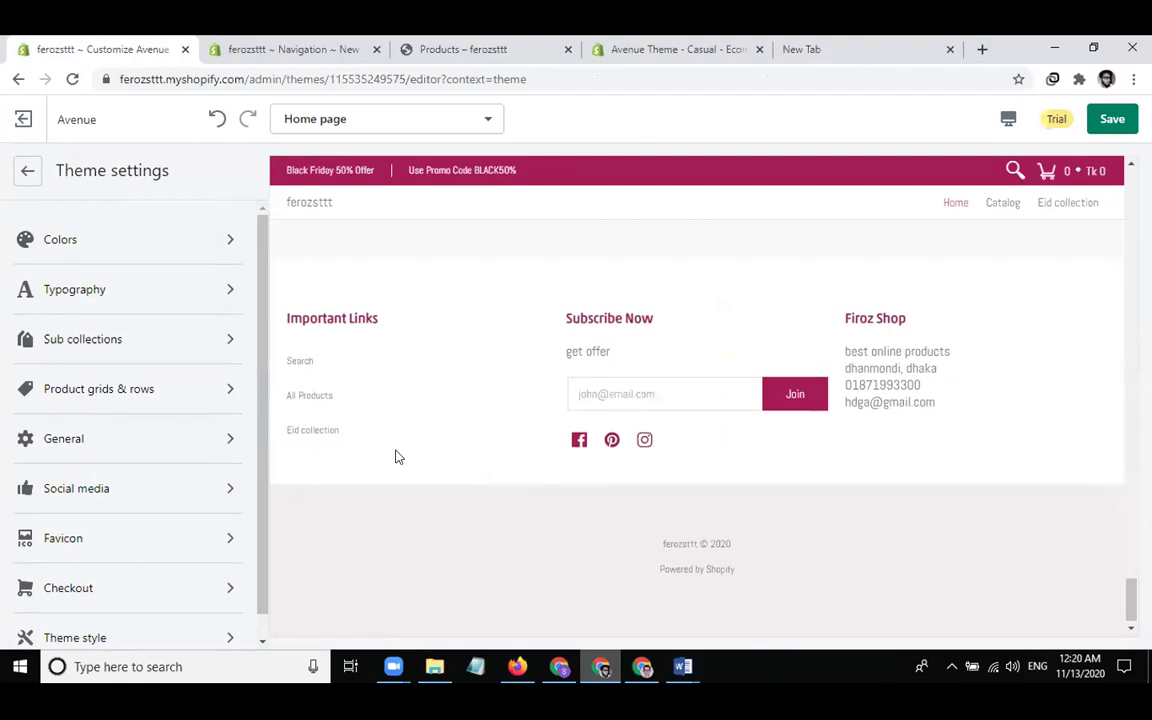
scroll(394, 456, up, 5)
scroll(394, 456, up, 3)
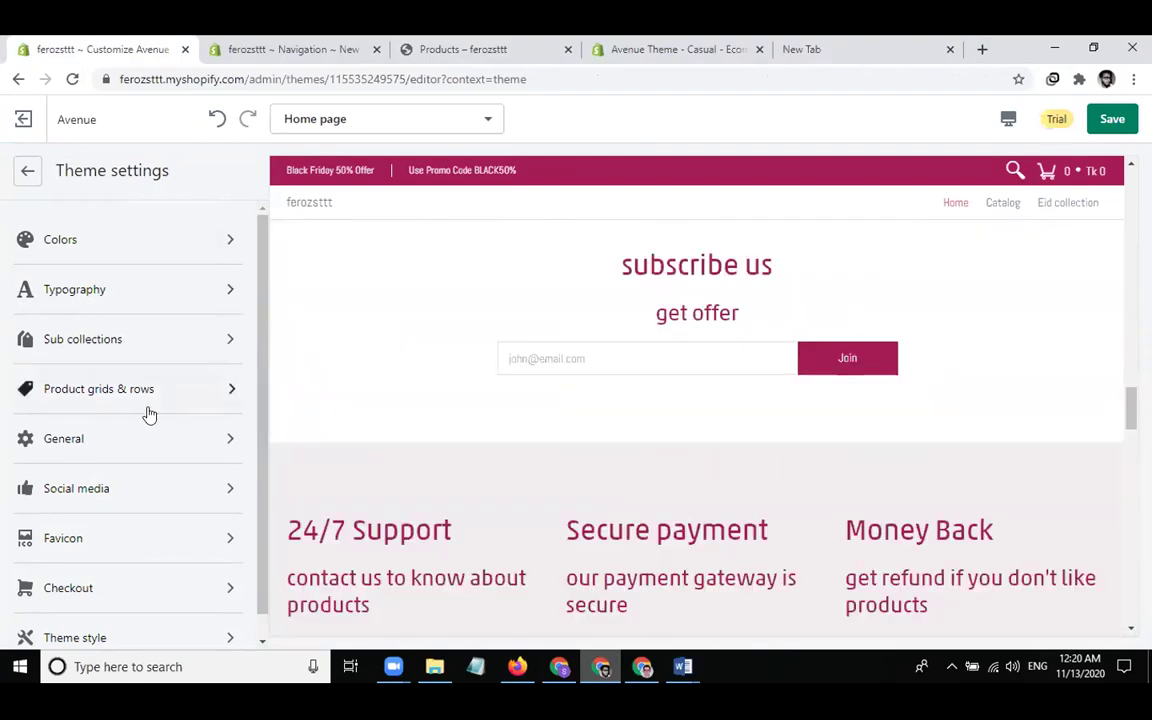
click(128, 492)
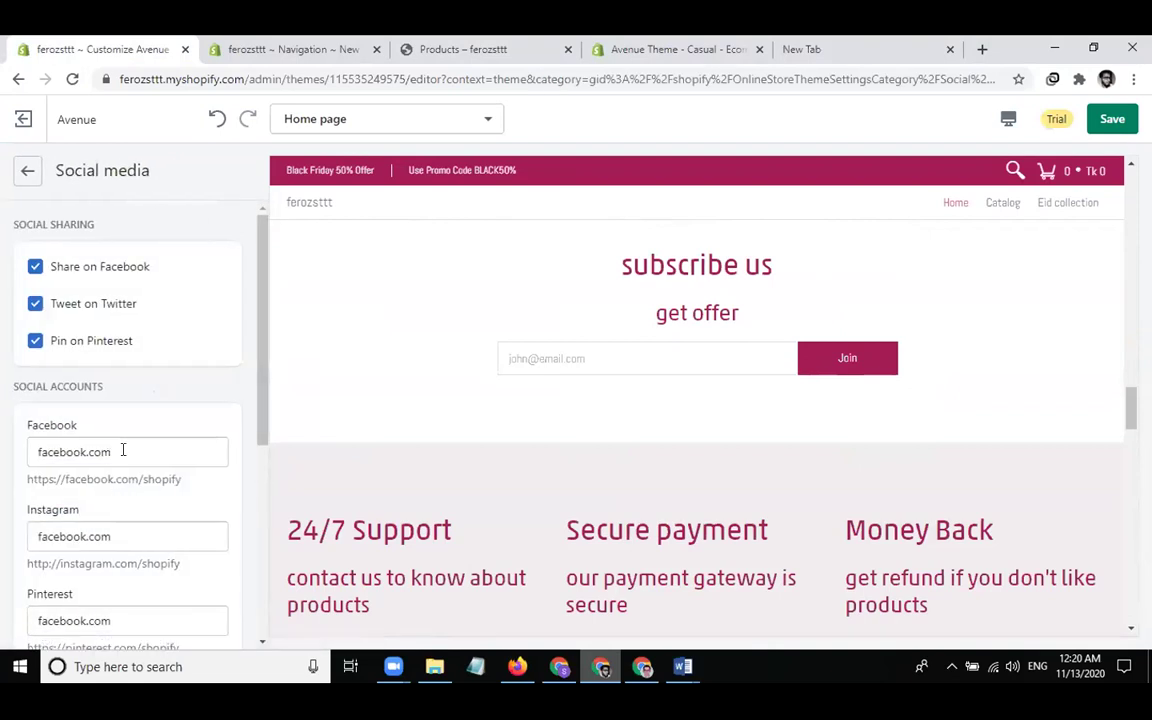
scroll(121, 450, down, 4)
scroll(62, 342, up, 3)
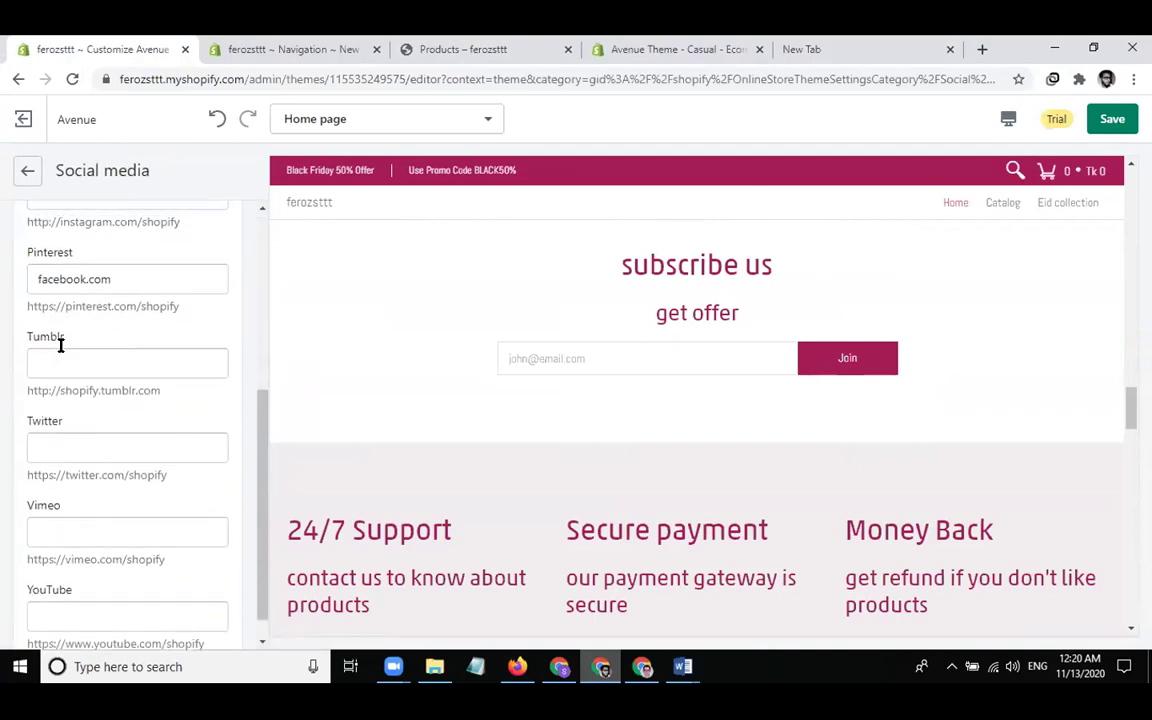
click(37, 260)
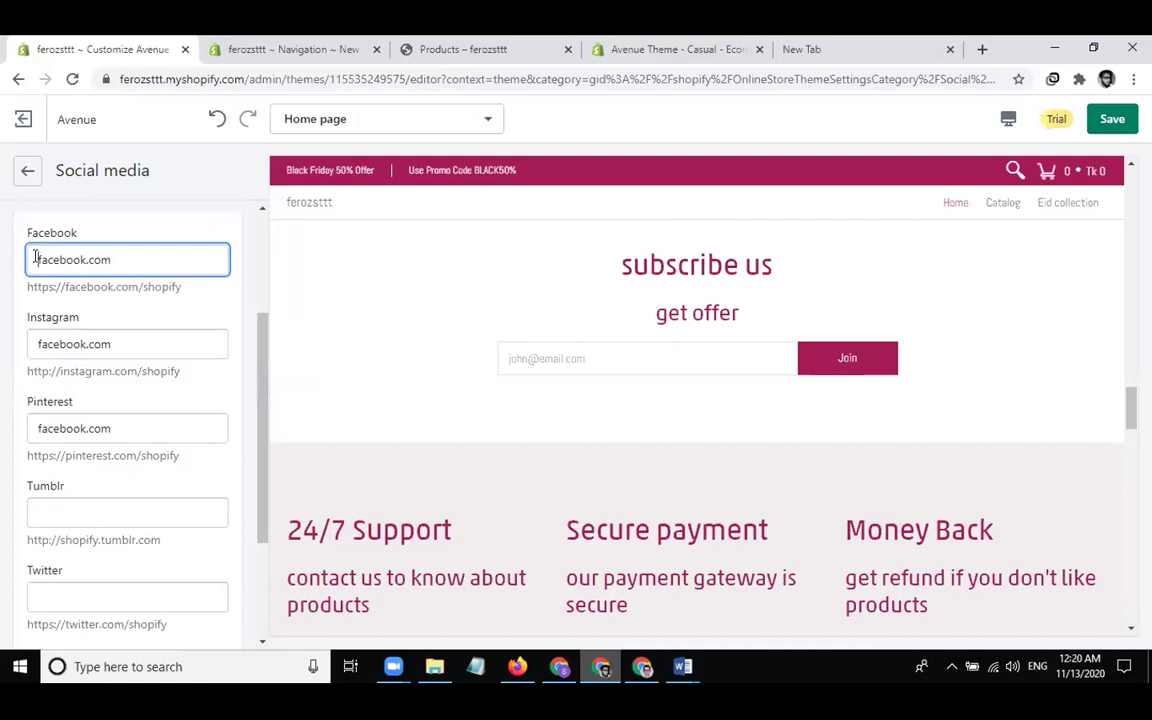
text(https)
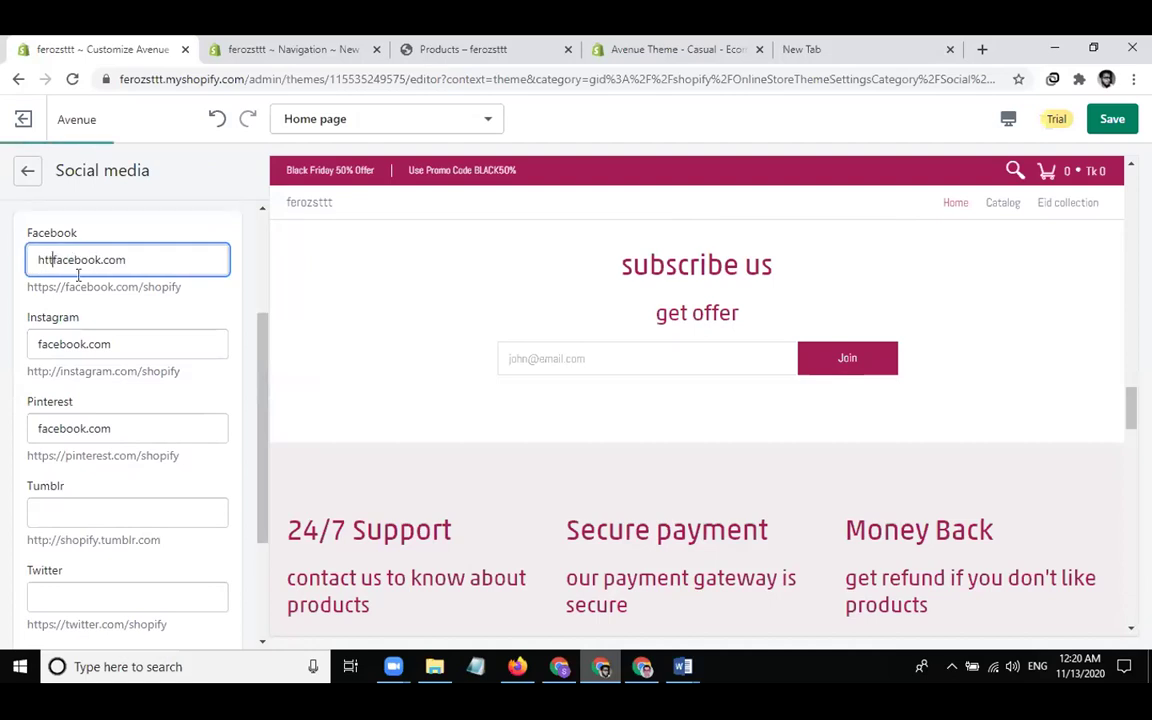
text(://)
click(40, 341)
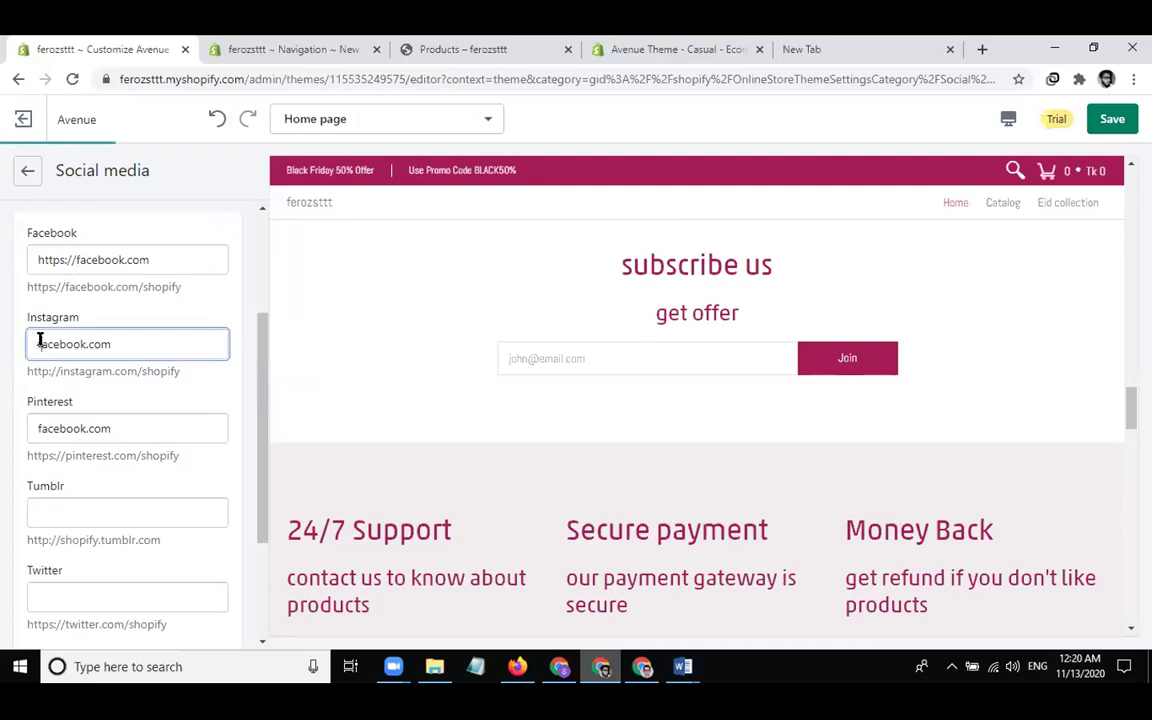
text(https)
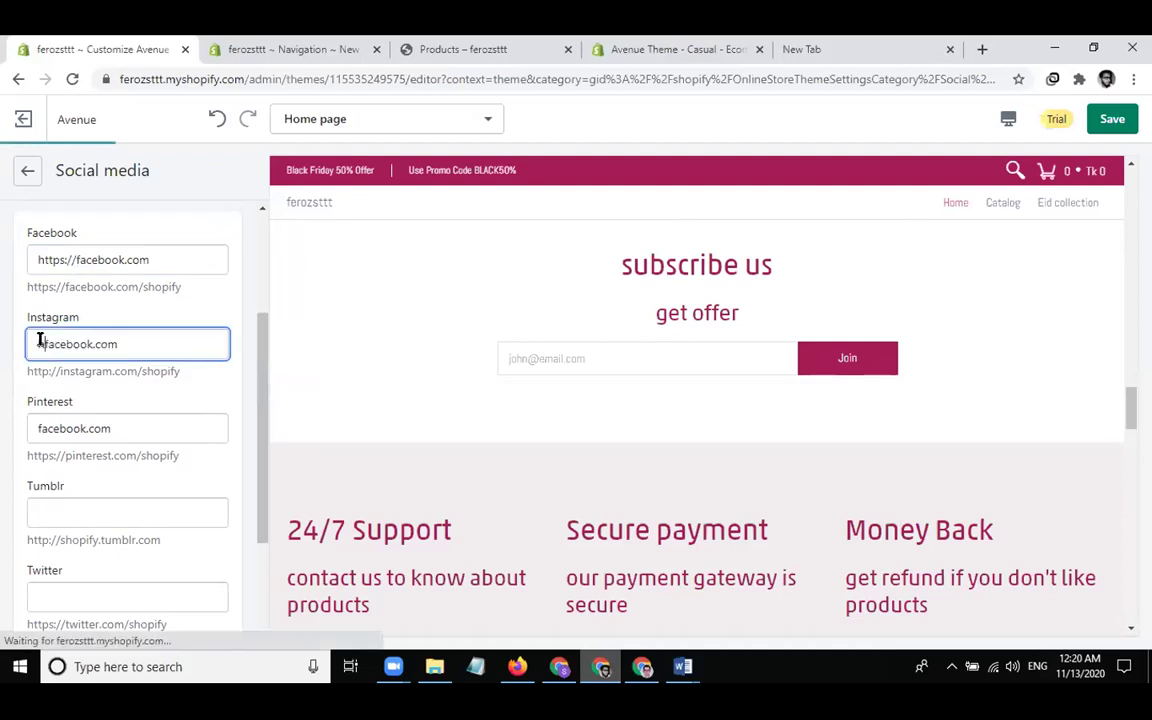
text(://)
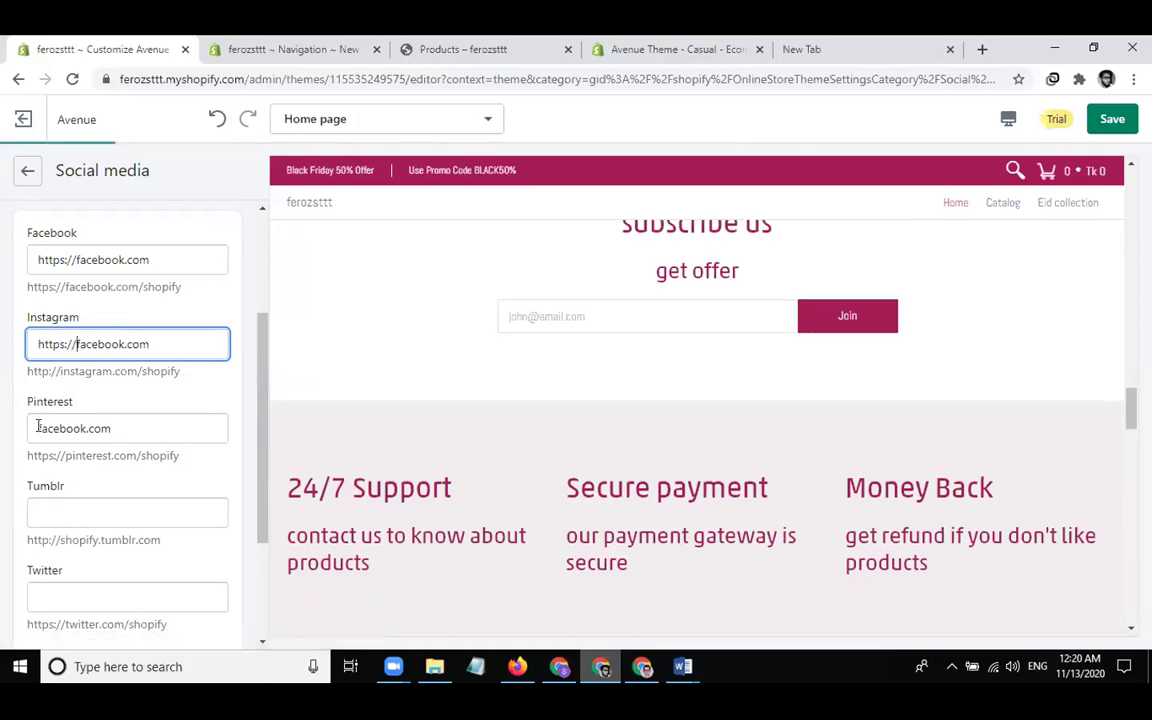
click(38, 427)
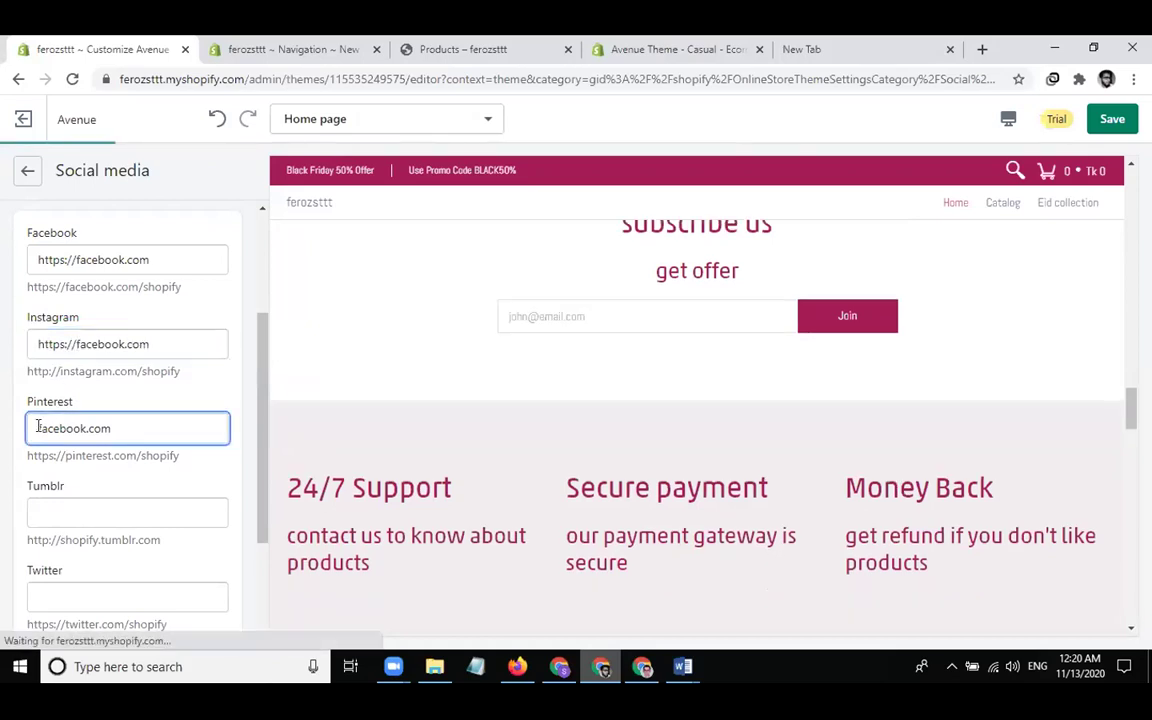
text(https://)
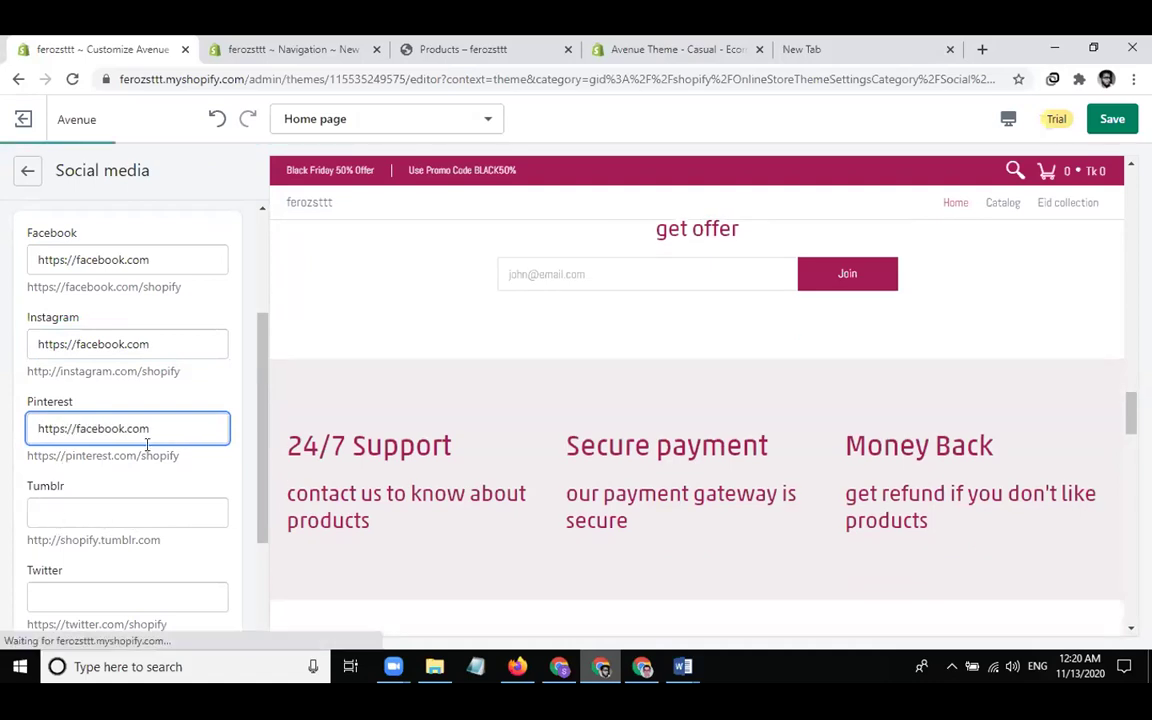
scroll(527, 406, down, 6)
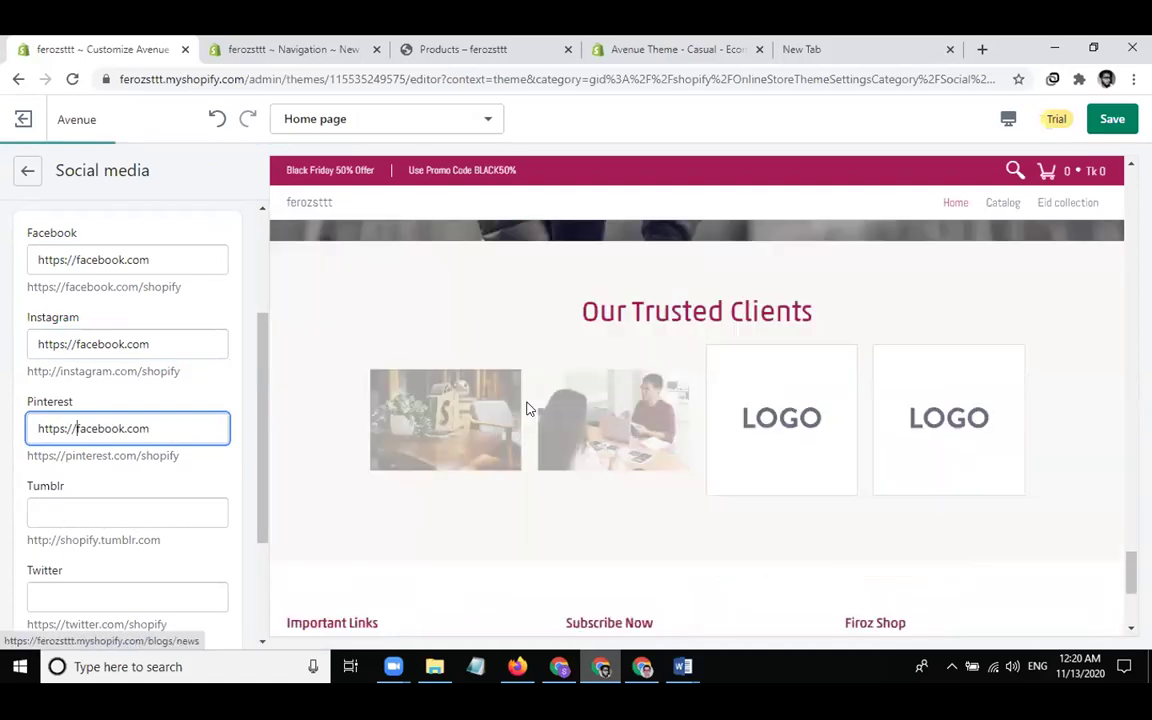
scroll(527, 406, down, 3)
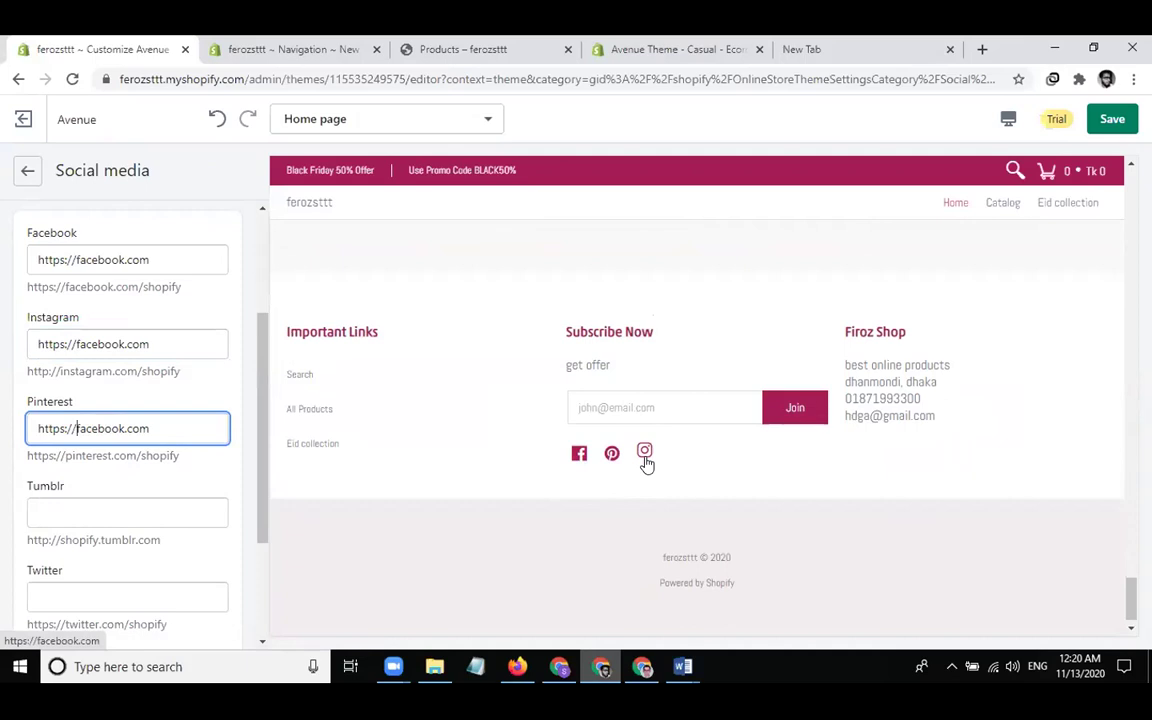
Open the Favicon image settings, then switch to the browser's blank New Tab
click(29, 176)
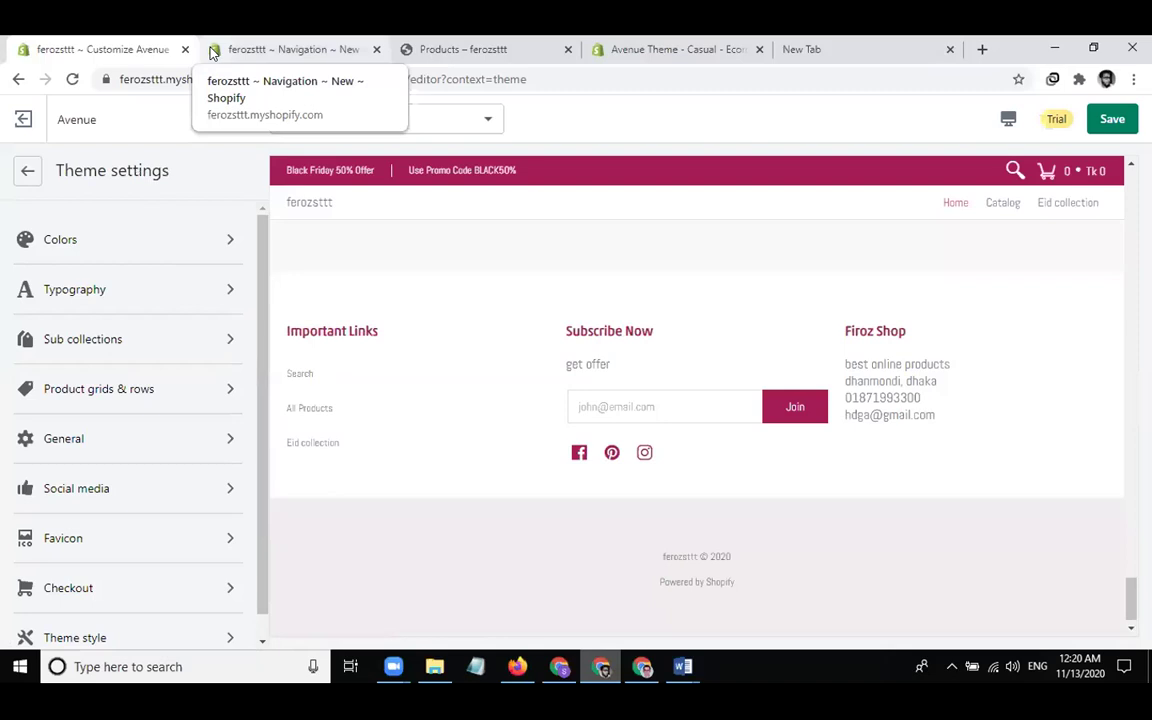
click(117, 538)
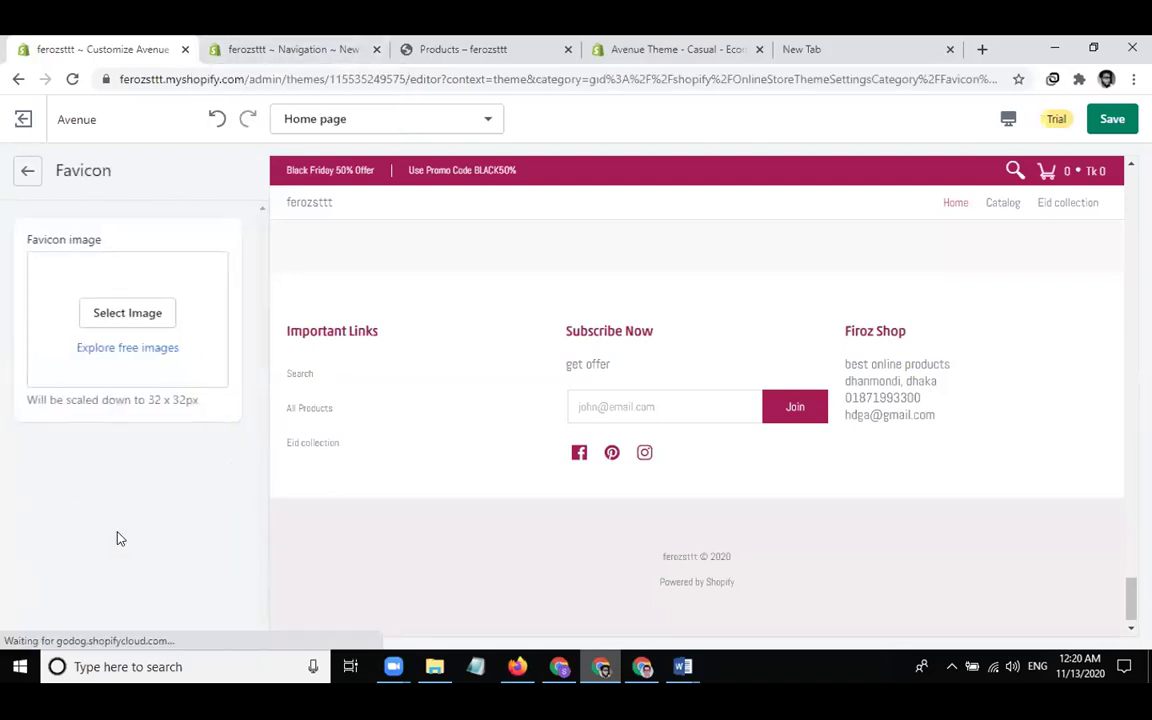
click(810, 50)
Search Google Images for 'icons store'
text(icons)
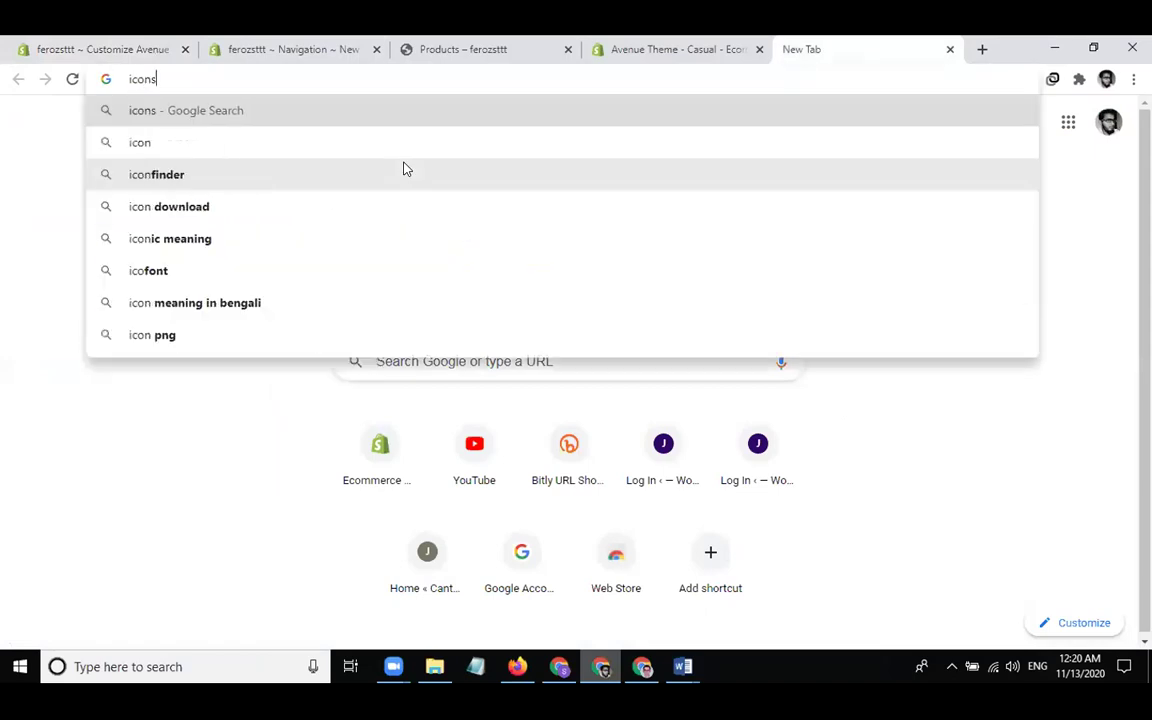
key(Return)
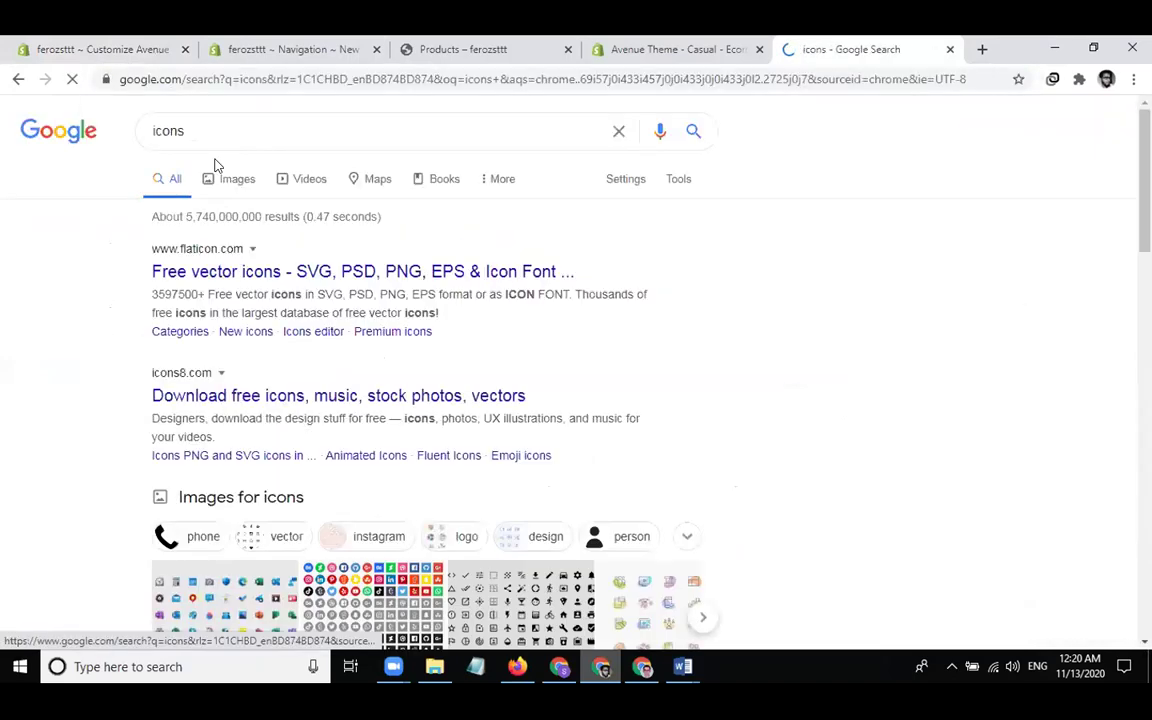
click(284, 131)
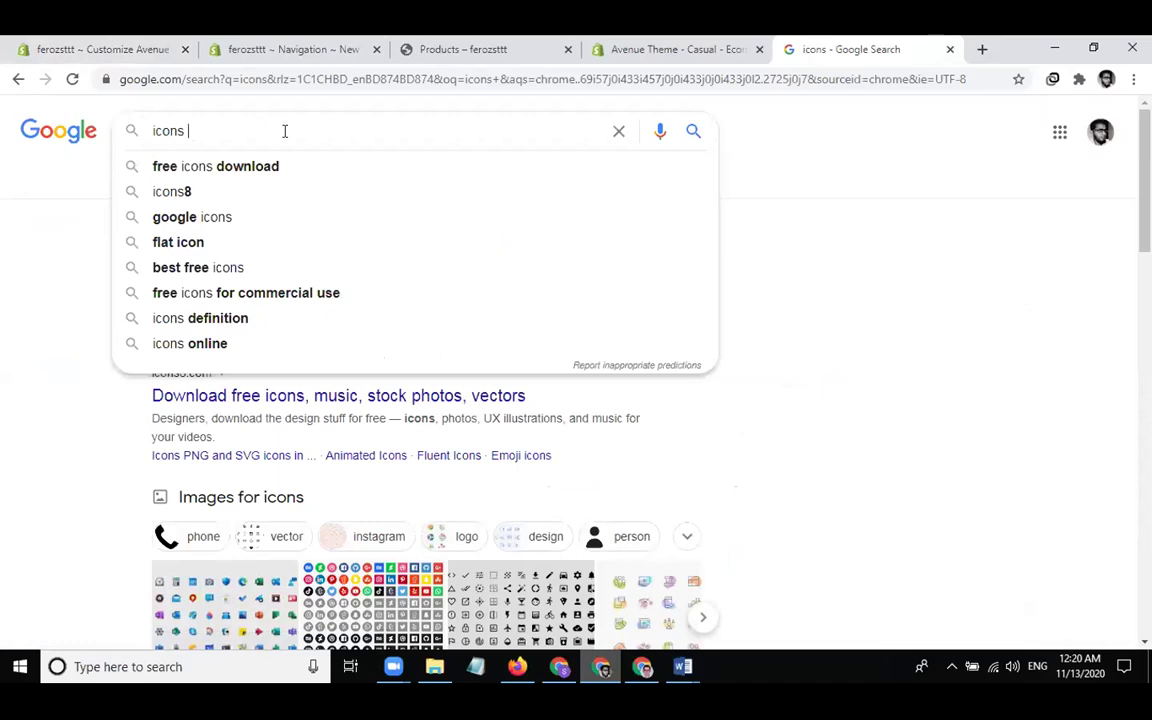
text(store)
key(Return)
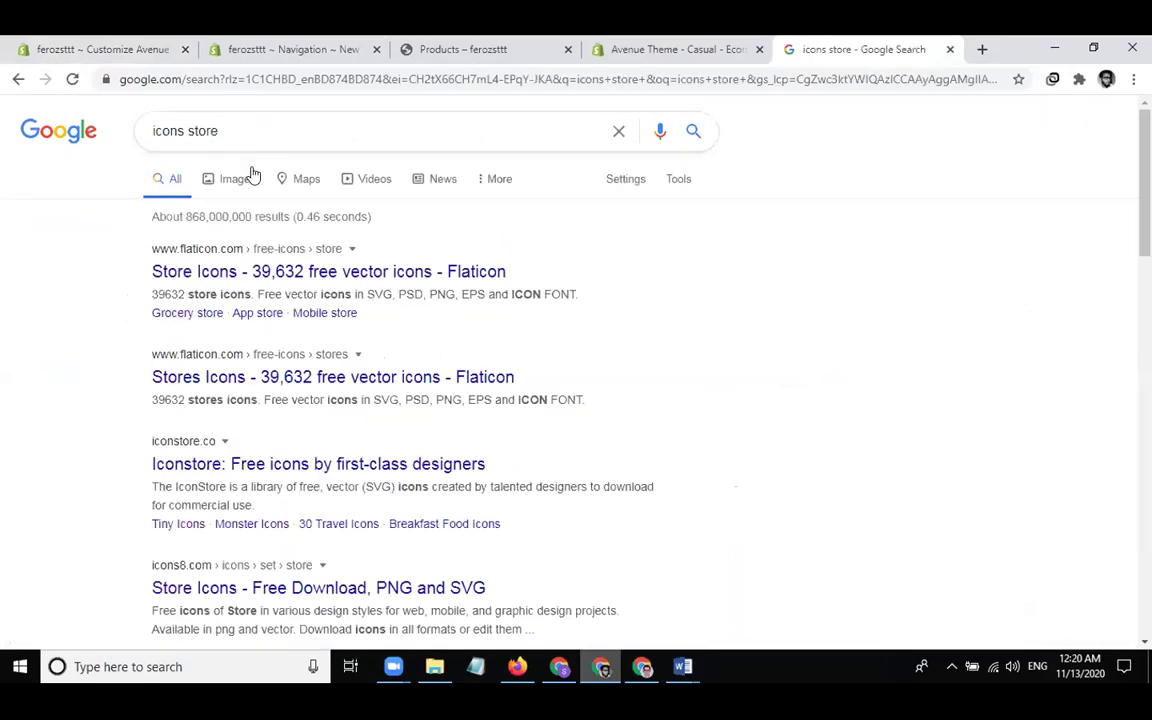
click(229, 178)
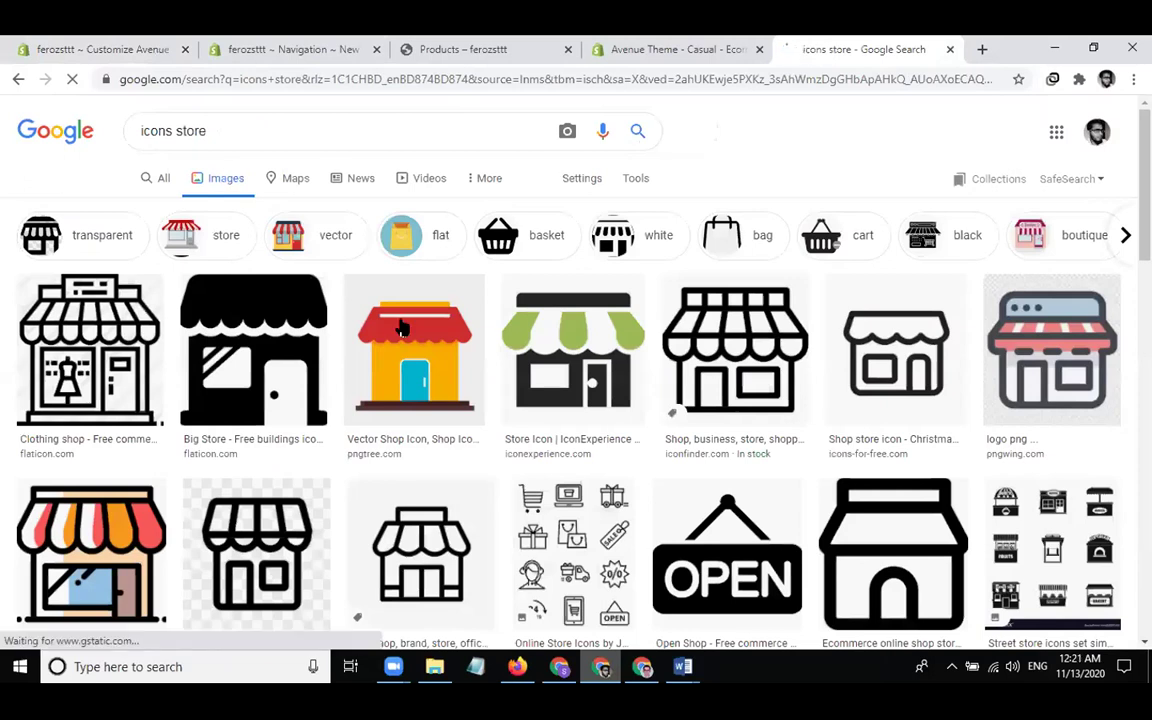
Save the striped-awning shop icon to the Desktop and return to the Shopify tab
click(401, 327)
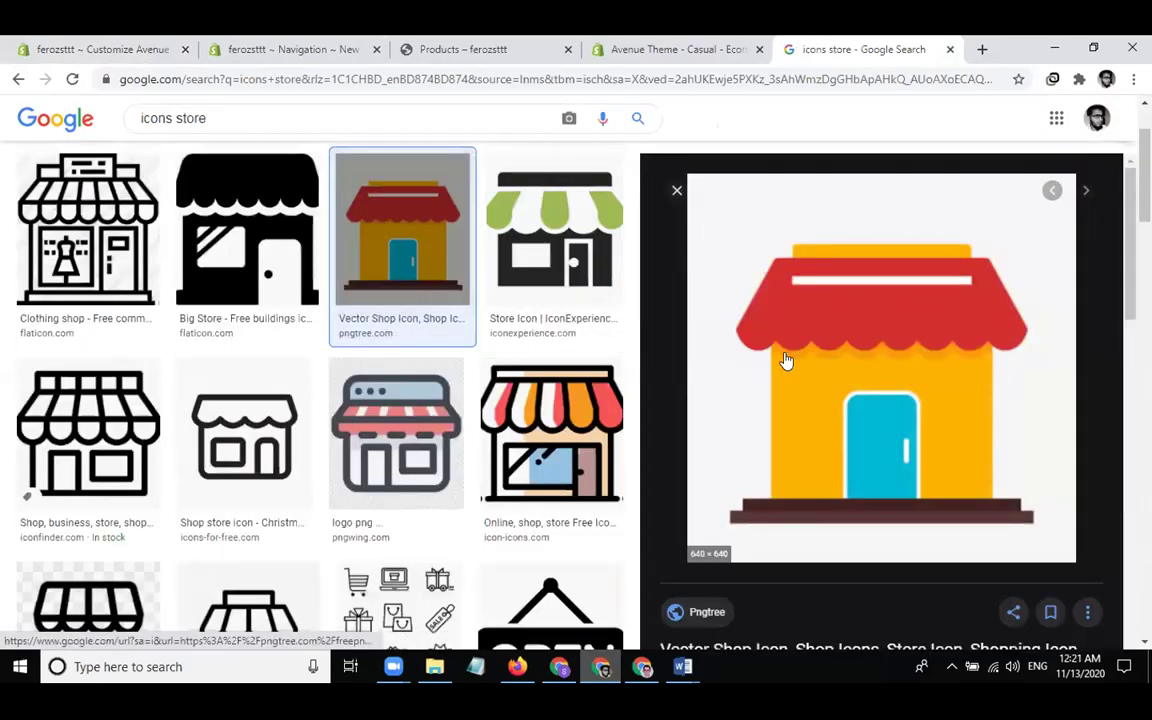
click(537, 443)
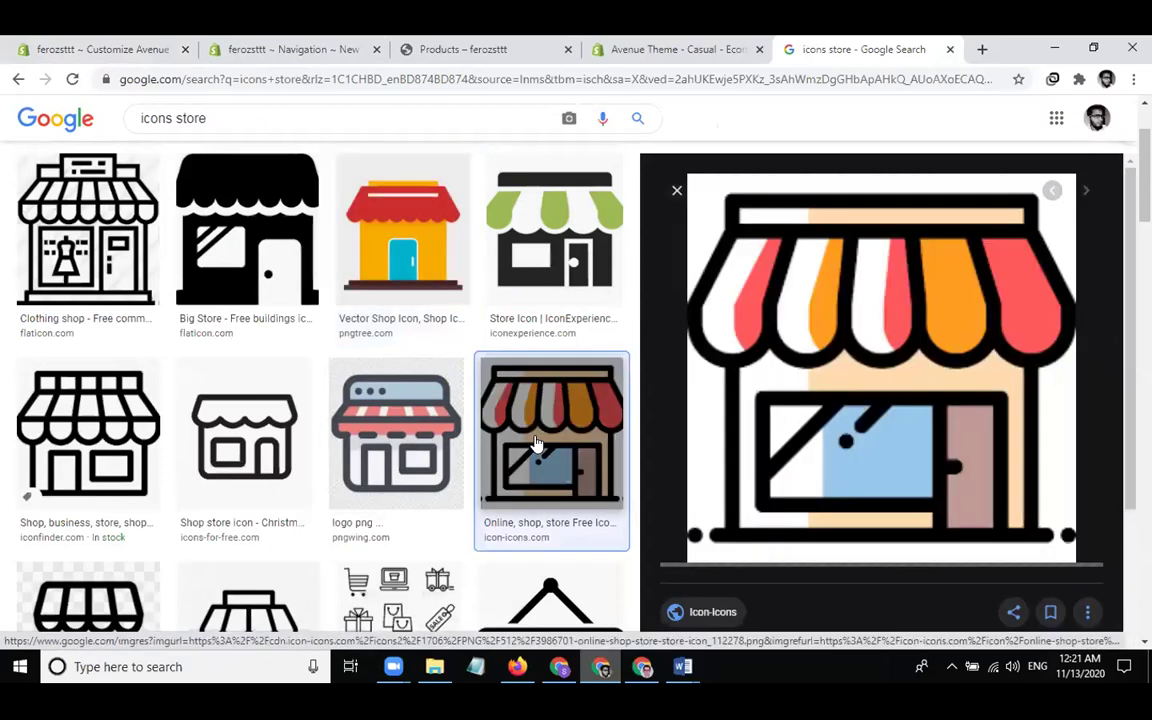
right_click(799, 409)
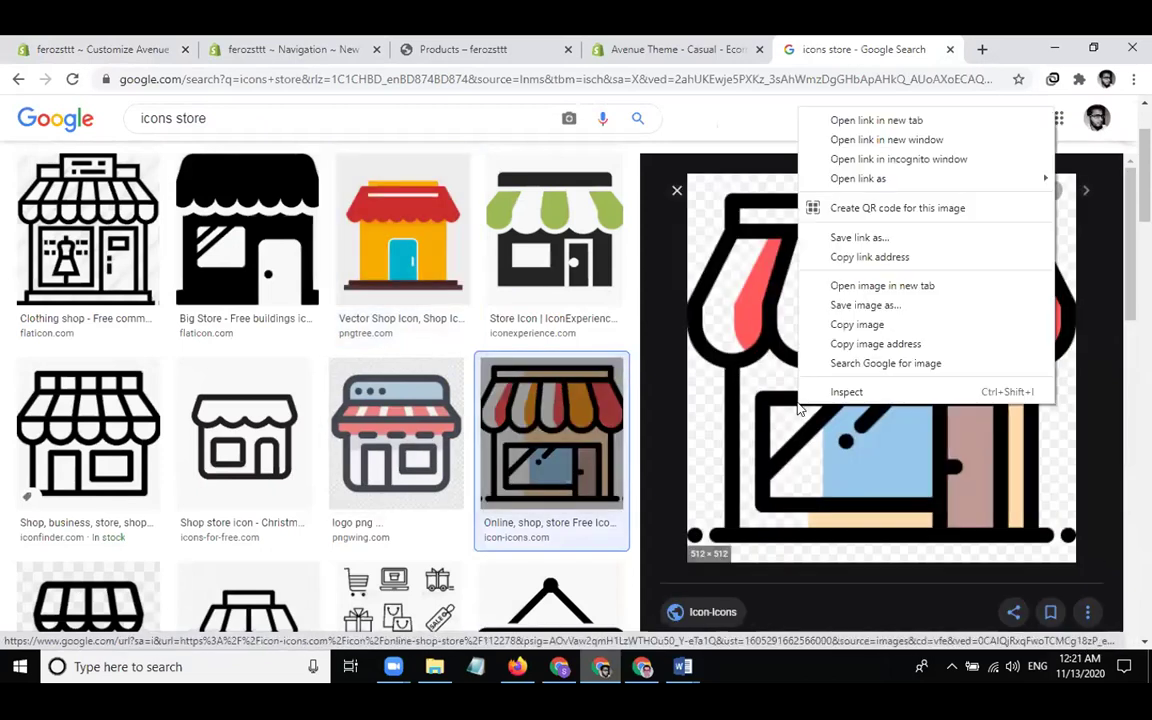
click(862, 305)
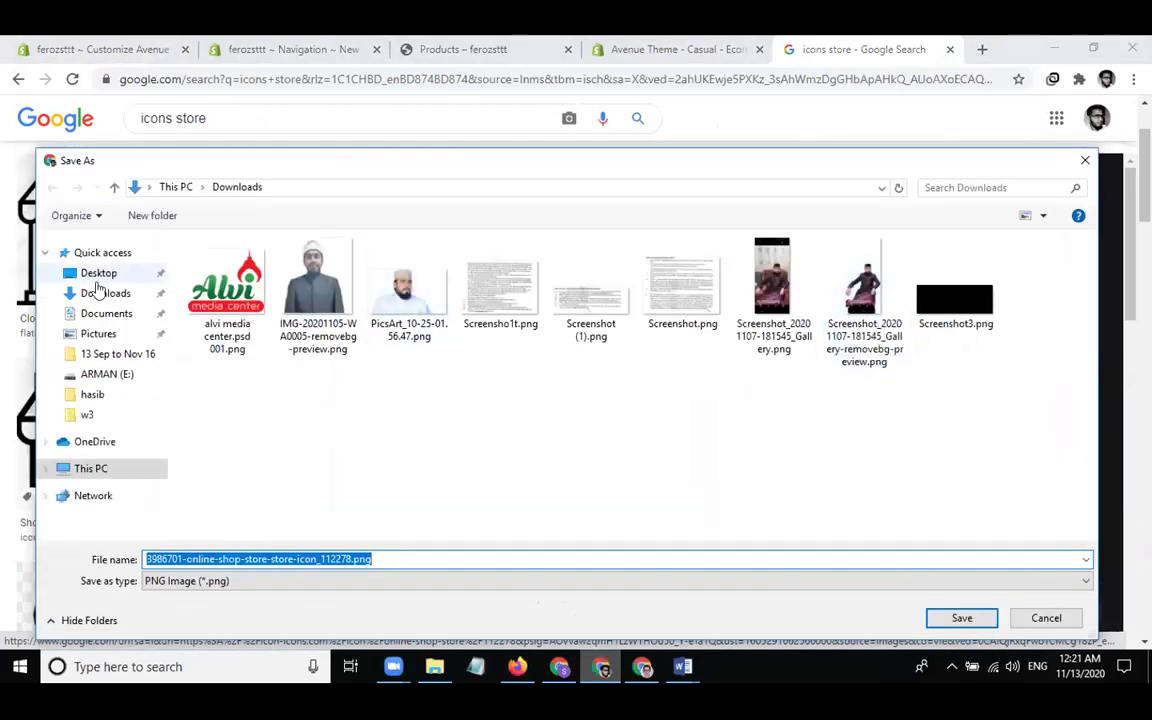
click(89, 278)
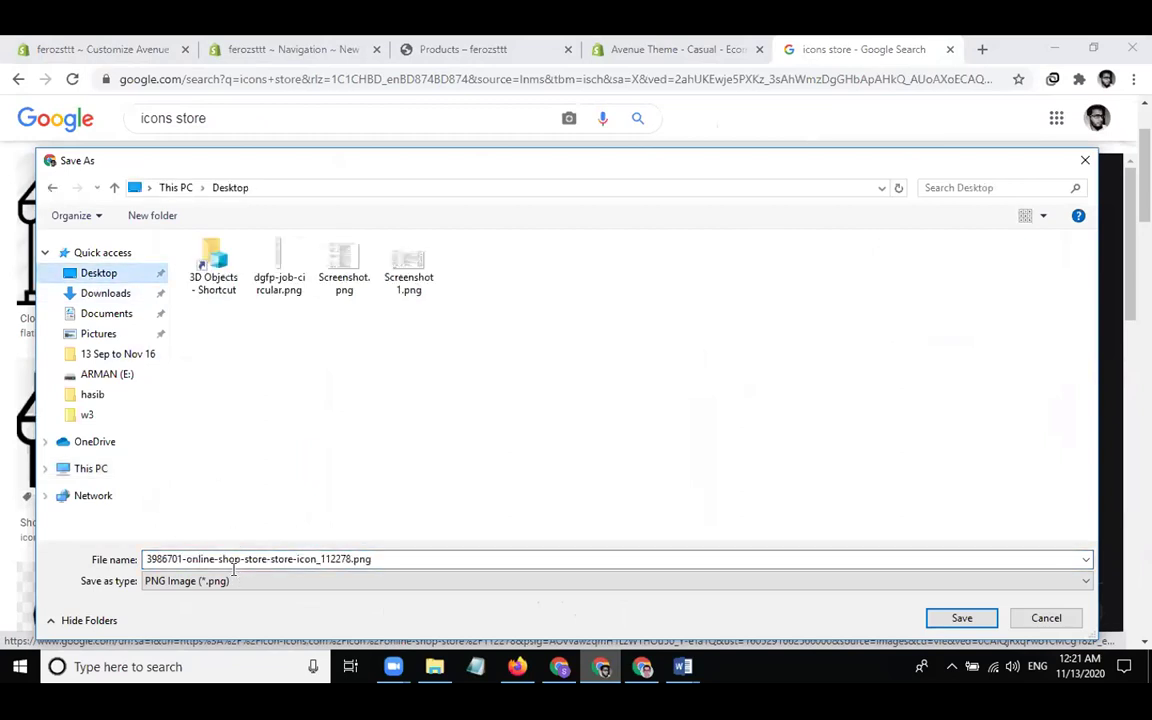
click(950, 617)
click(150, 50)
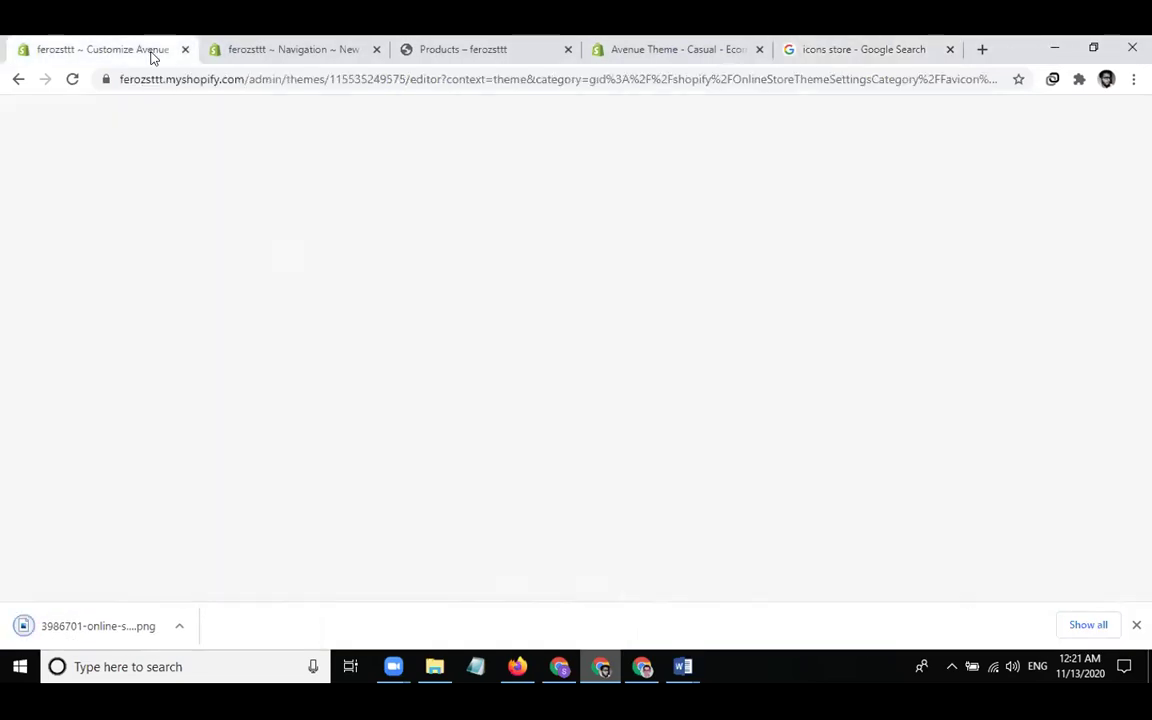
Upload the downloaded store icon as the favicon and save the theme
drag(103, 625, 111, 352)
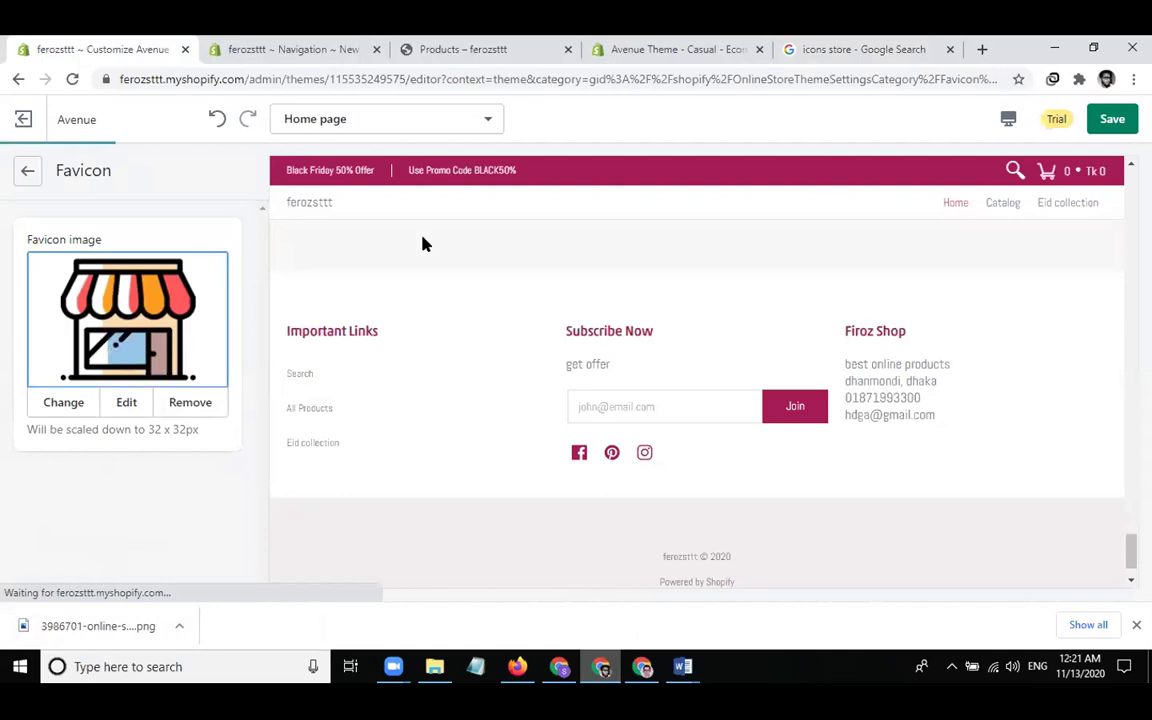
click(1112, 119)
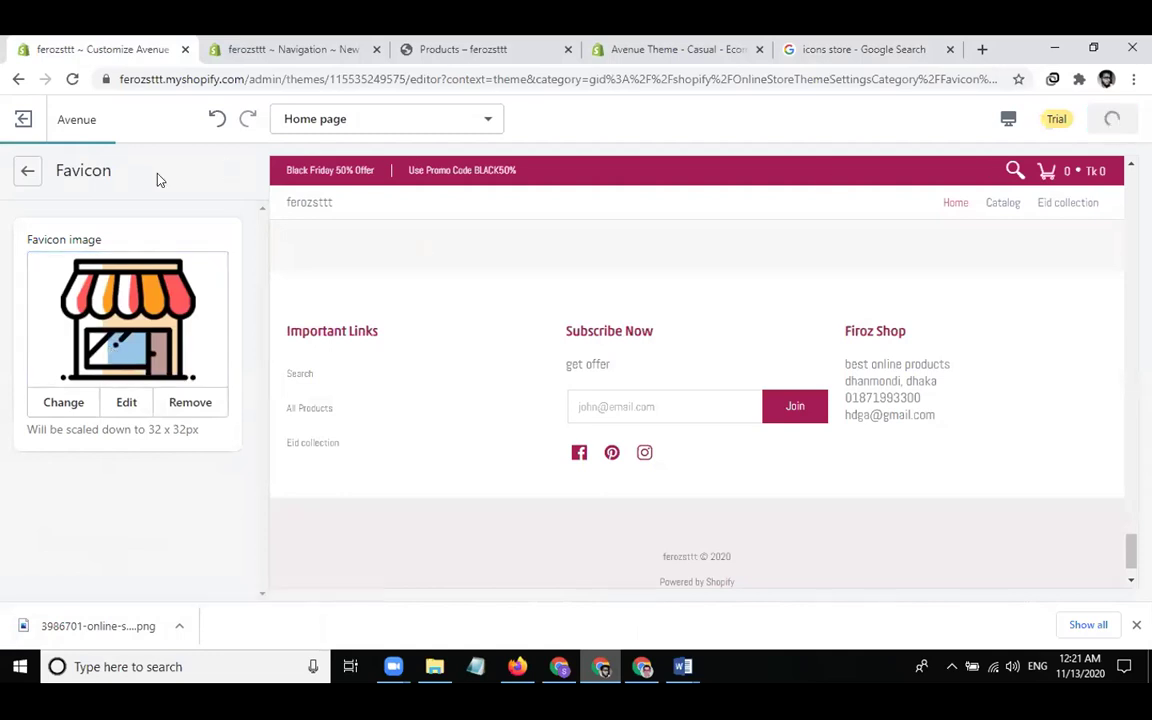
click(28, 170)
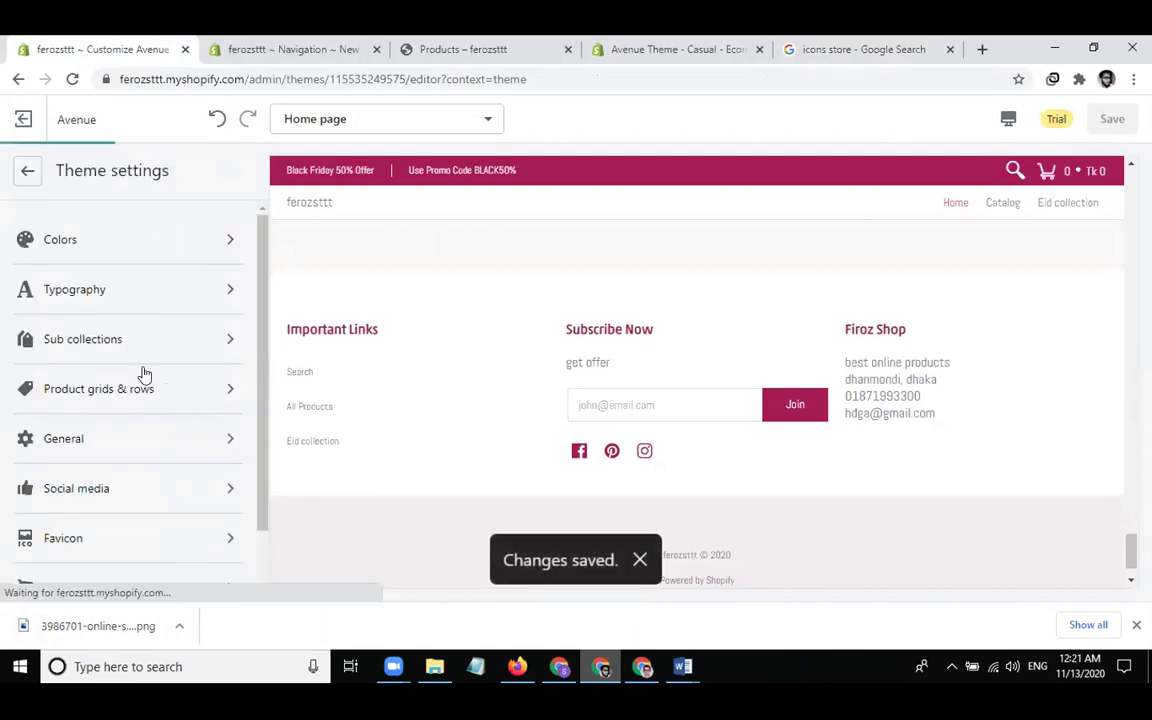
View and cancel the theme style options, then return to the Home page sections list
scroll(143, 374, down, 2)
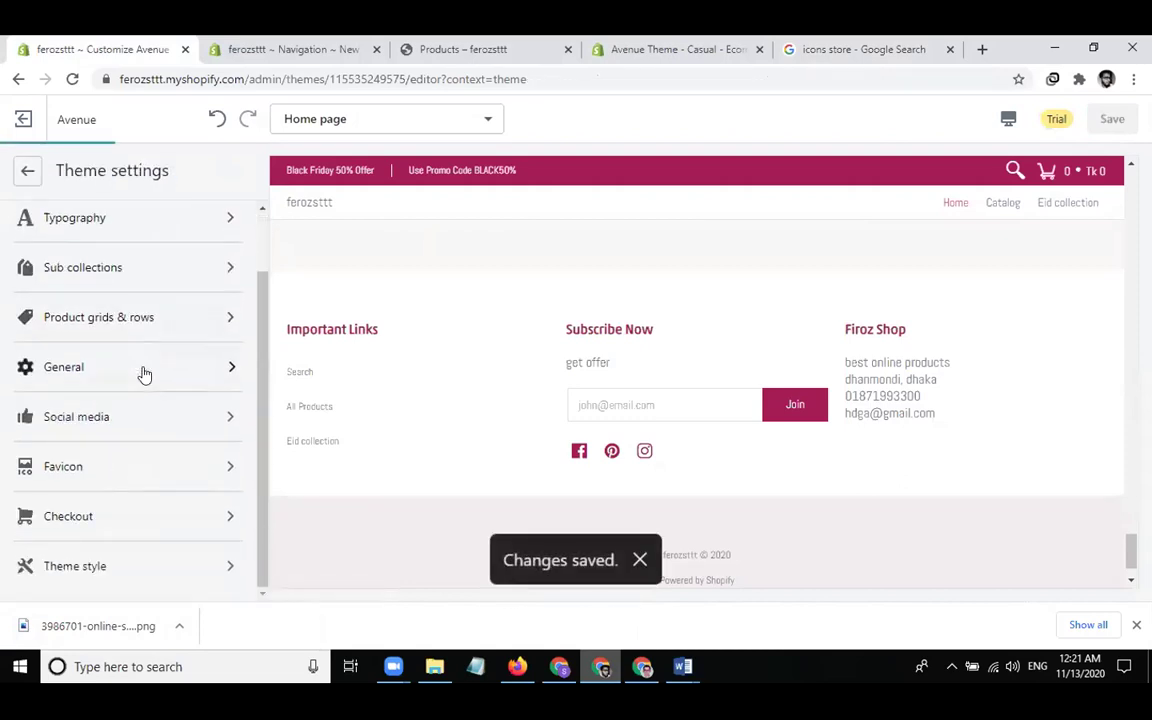
click(85, 578)
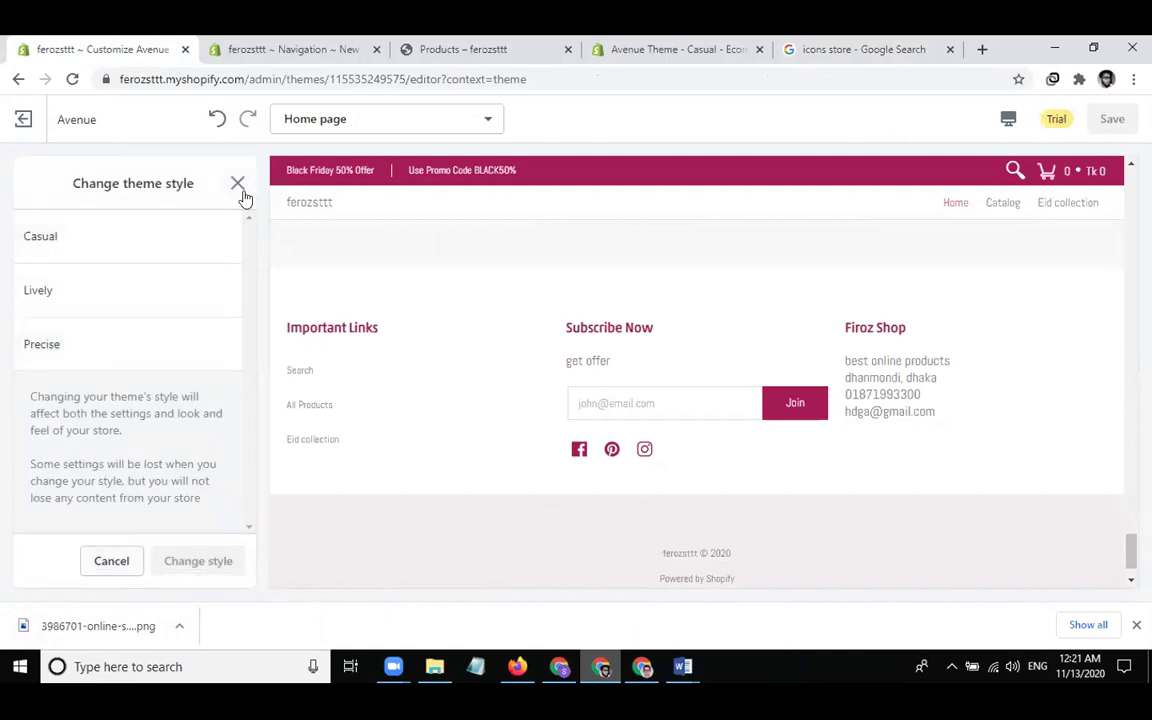
click(116, 552)
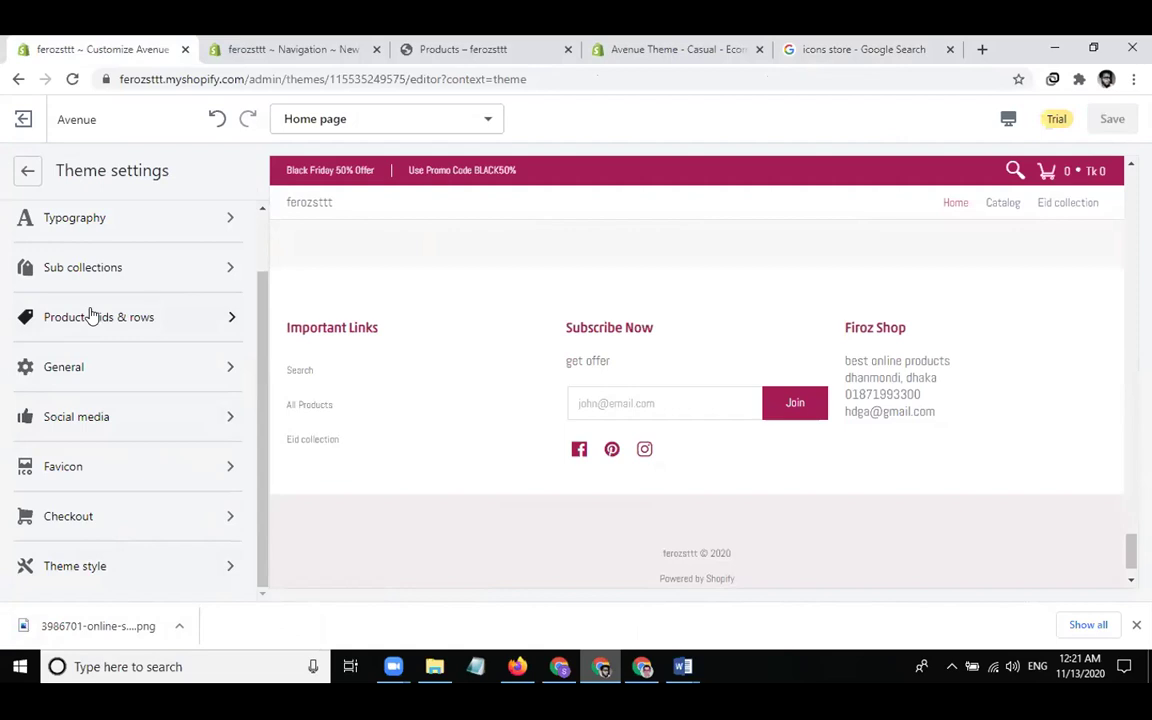
scroll(90, 316, up, 2)
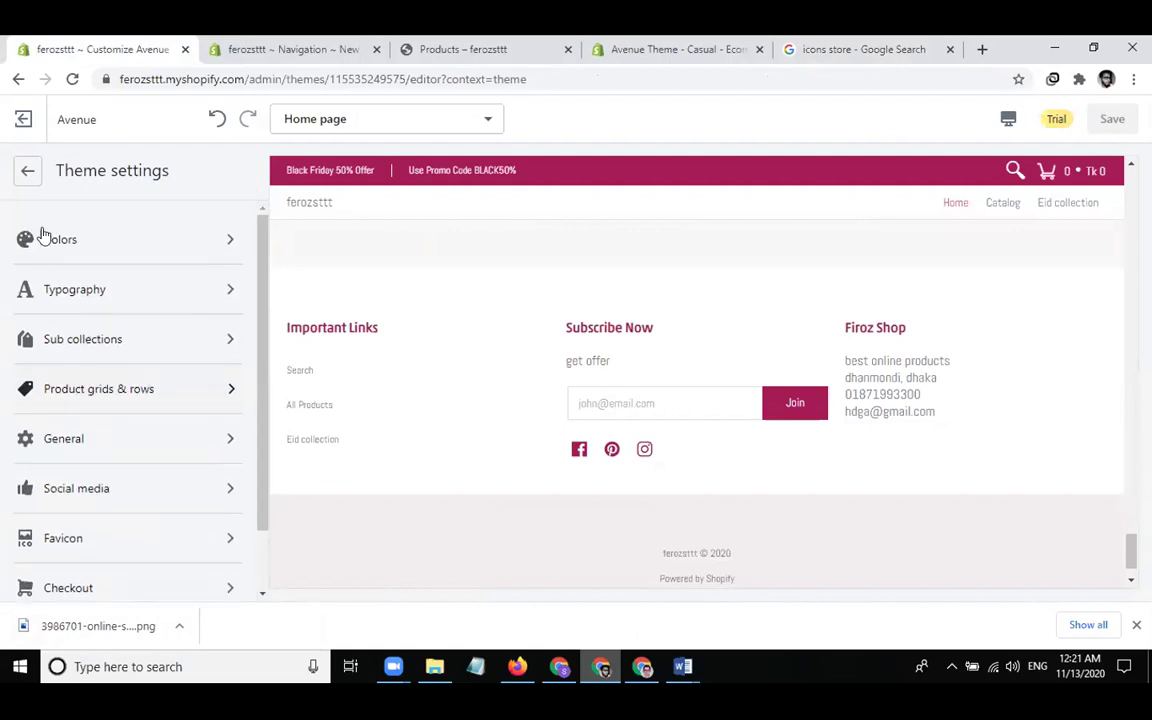
click(27, 172)
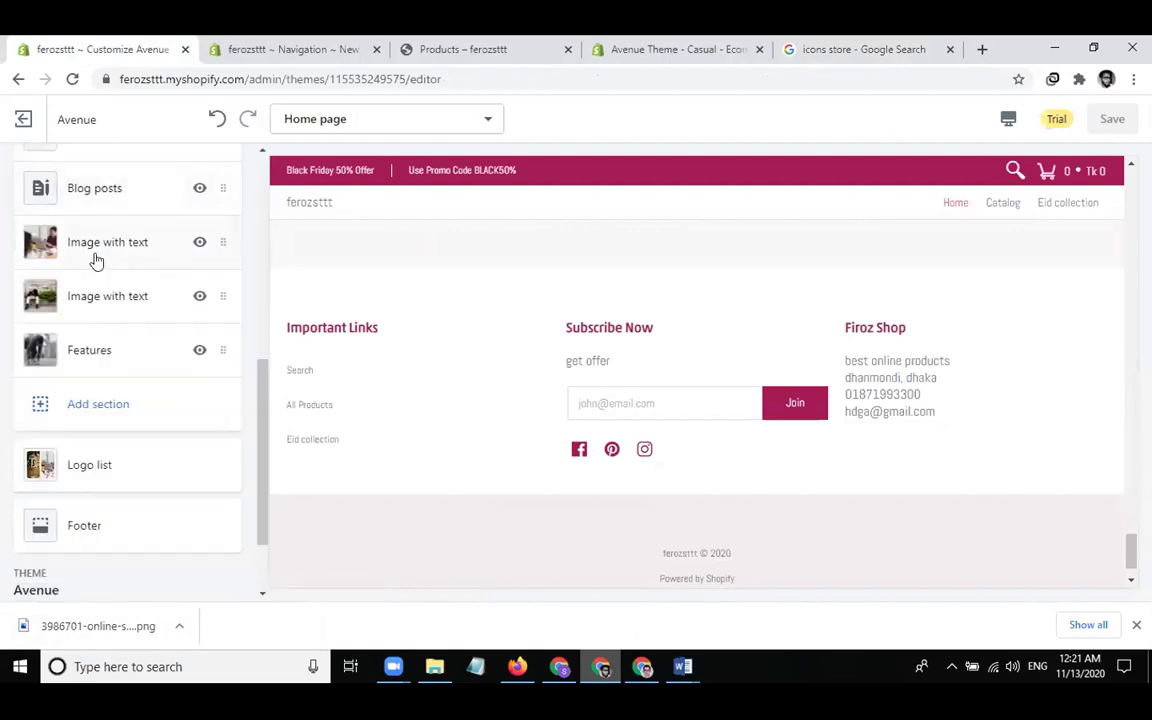
scroll(187, 405, up, 10)
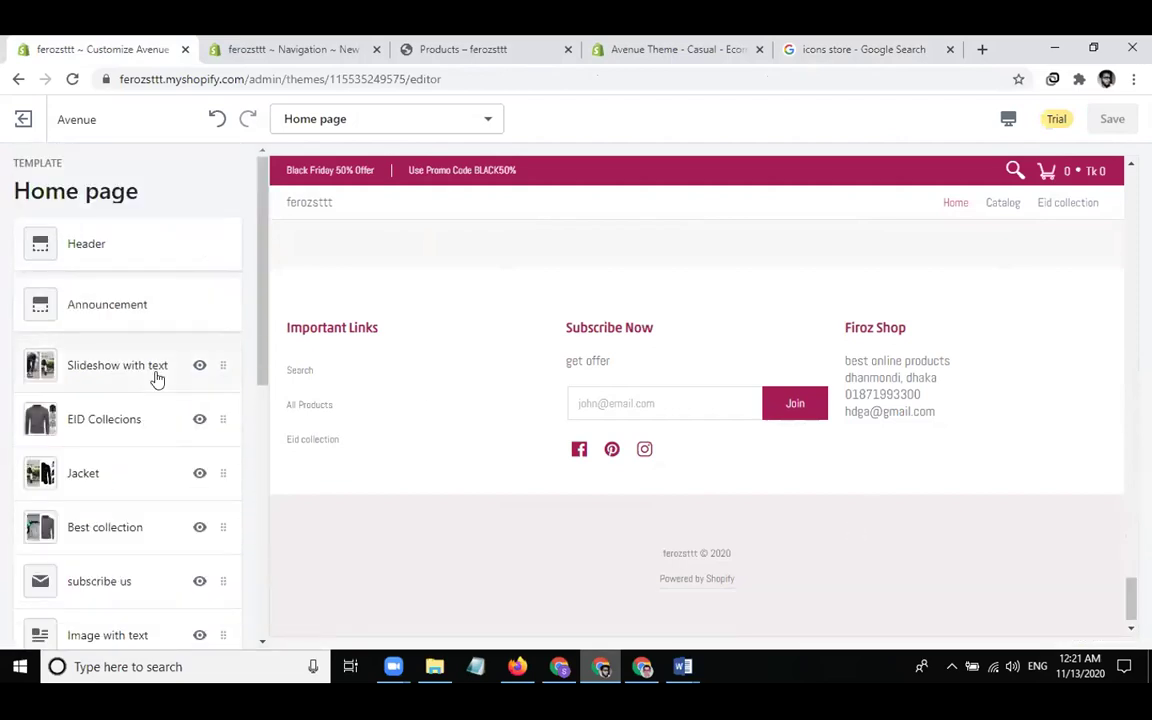
click(877, 49)
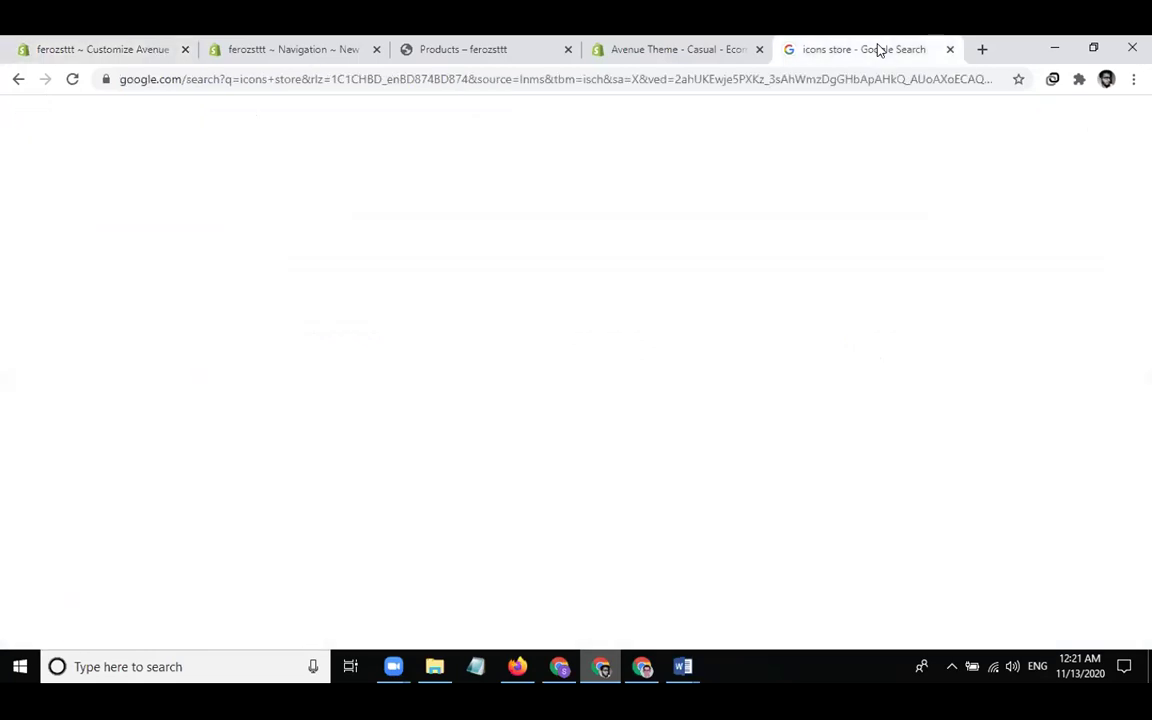
Search YouTube for 'codemandbd prestige' and open the Prestige theme home page customize video
click(230, 78)
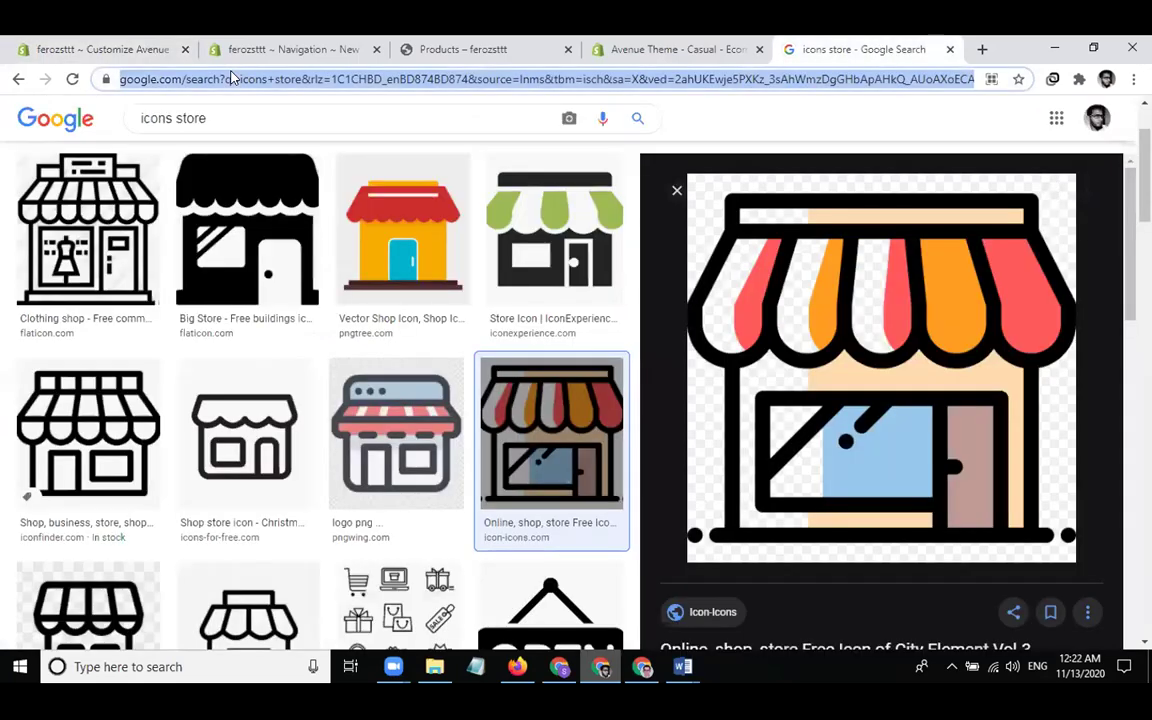
text(y)
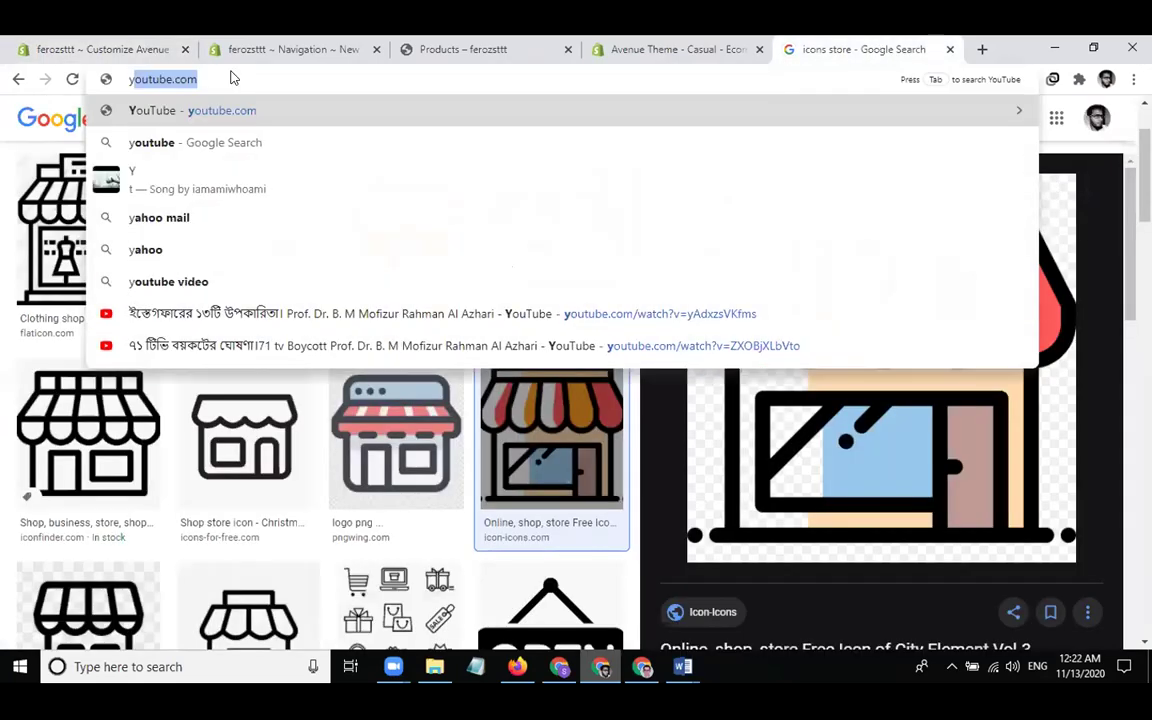
key(Right)
key(Tab)
text(code)
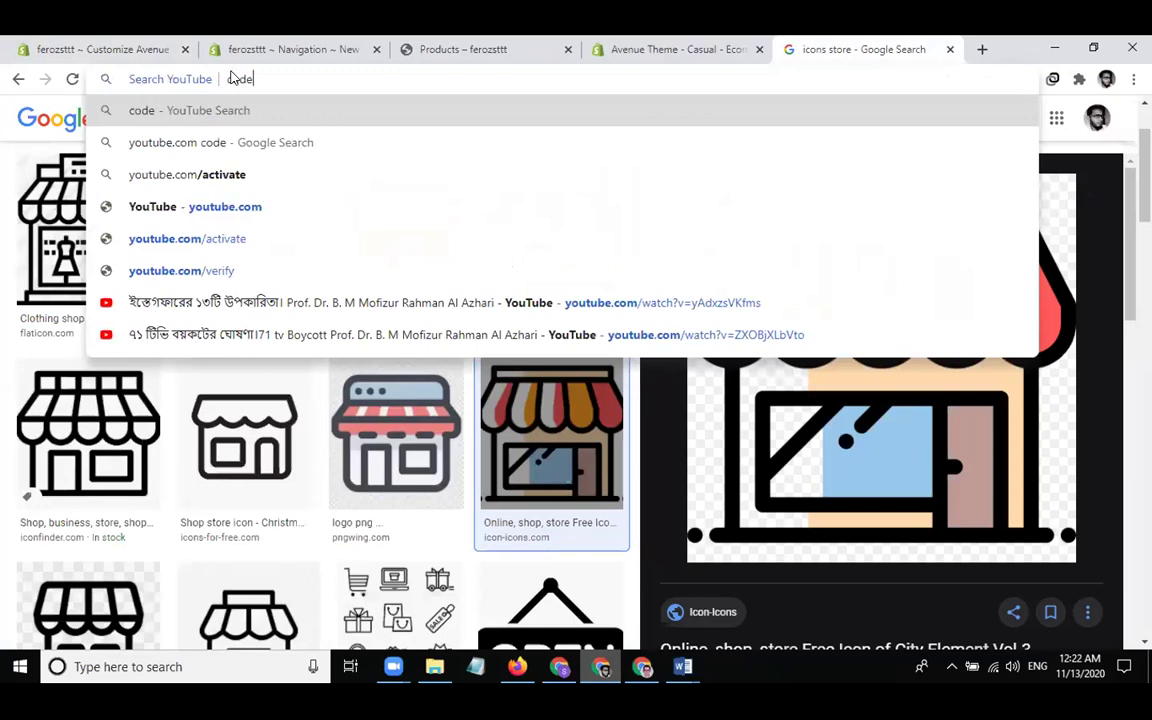
text(mandbd prestige)
key(Return)
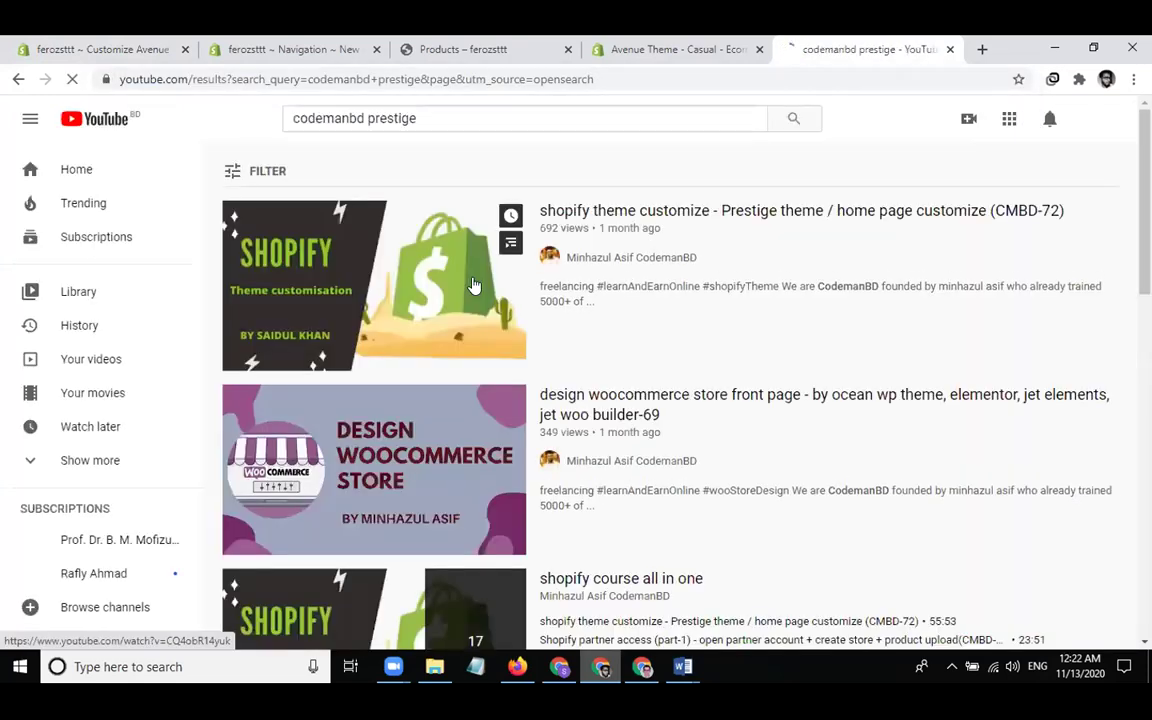
mouse_move(474, 286)
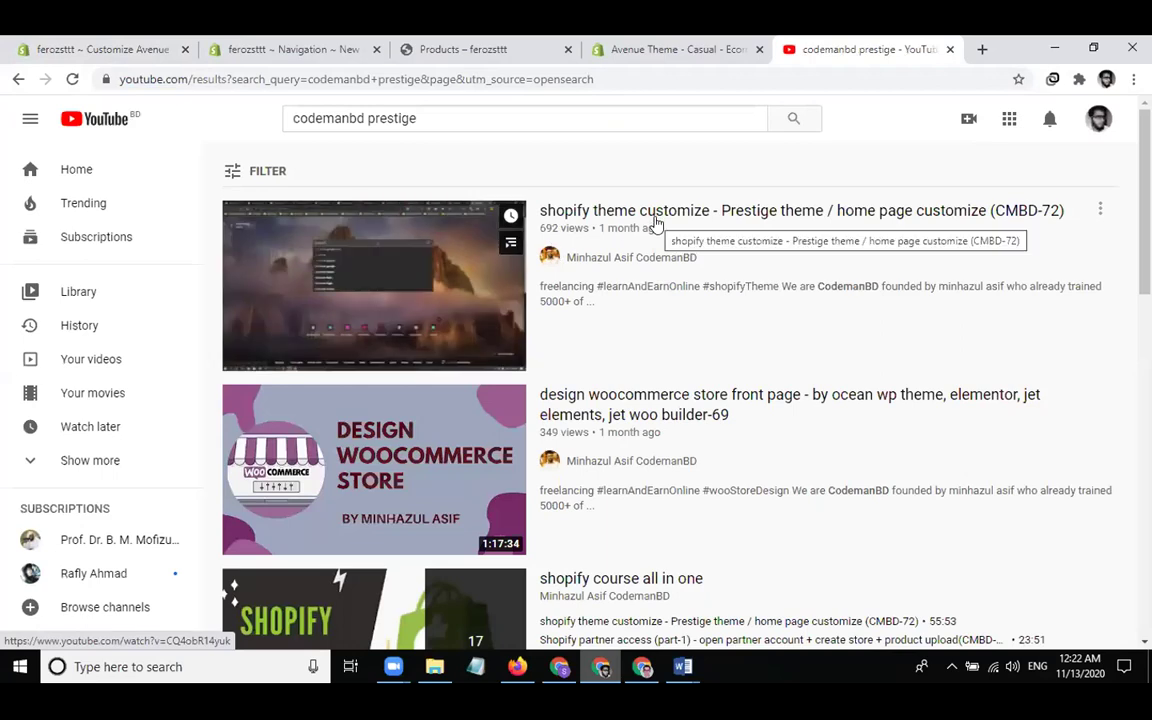
click(671, 212)
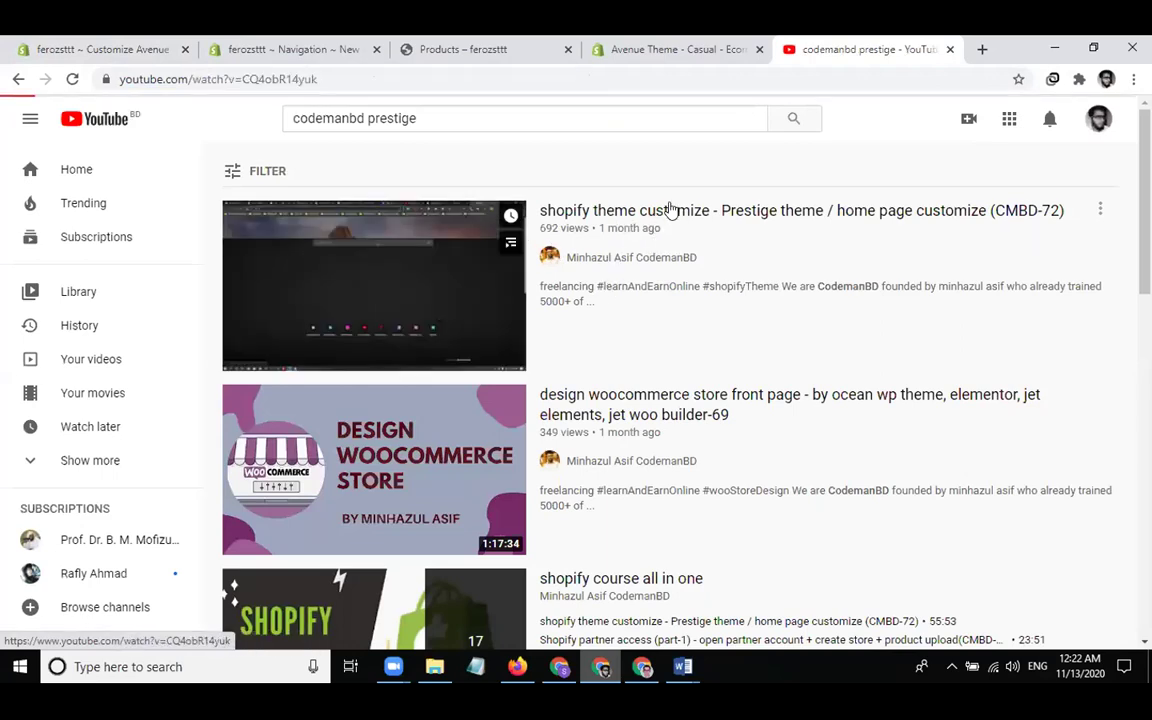
Copy the video's link and return to the store's navigation admin page
click(326, 80)
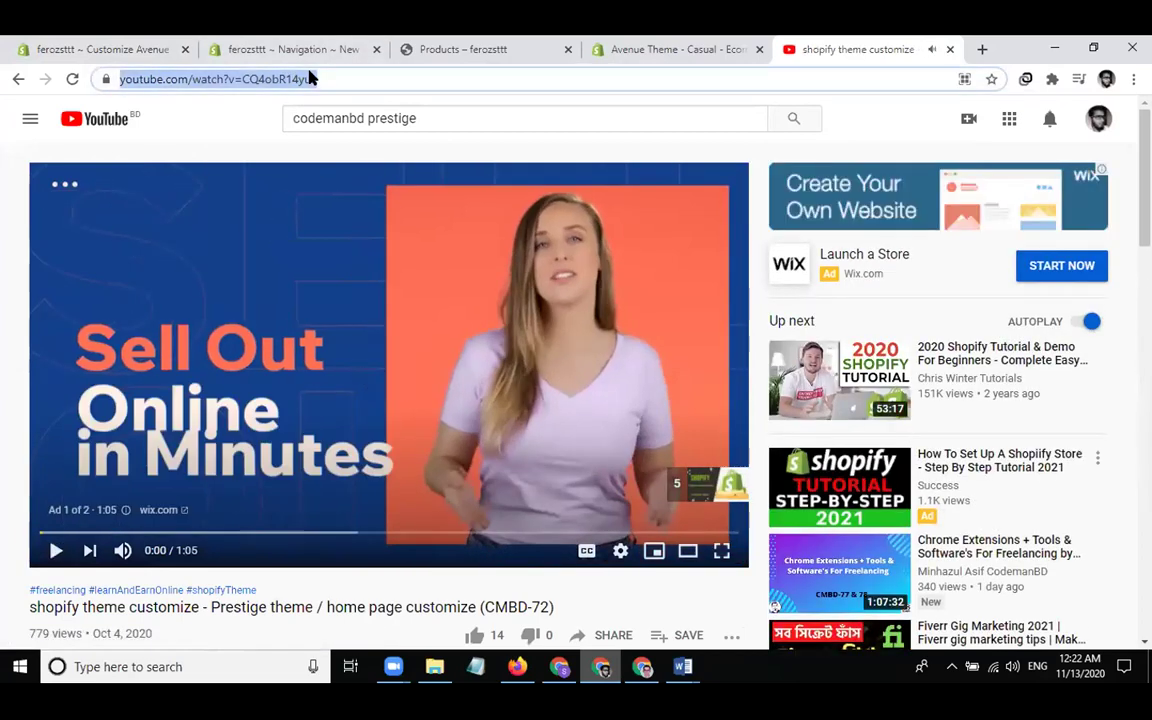
right_click(310, 78)
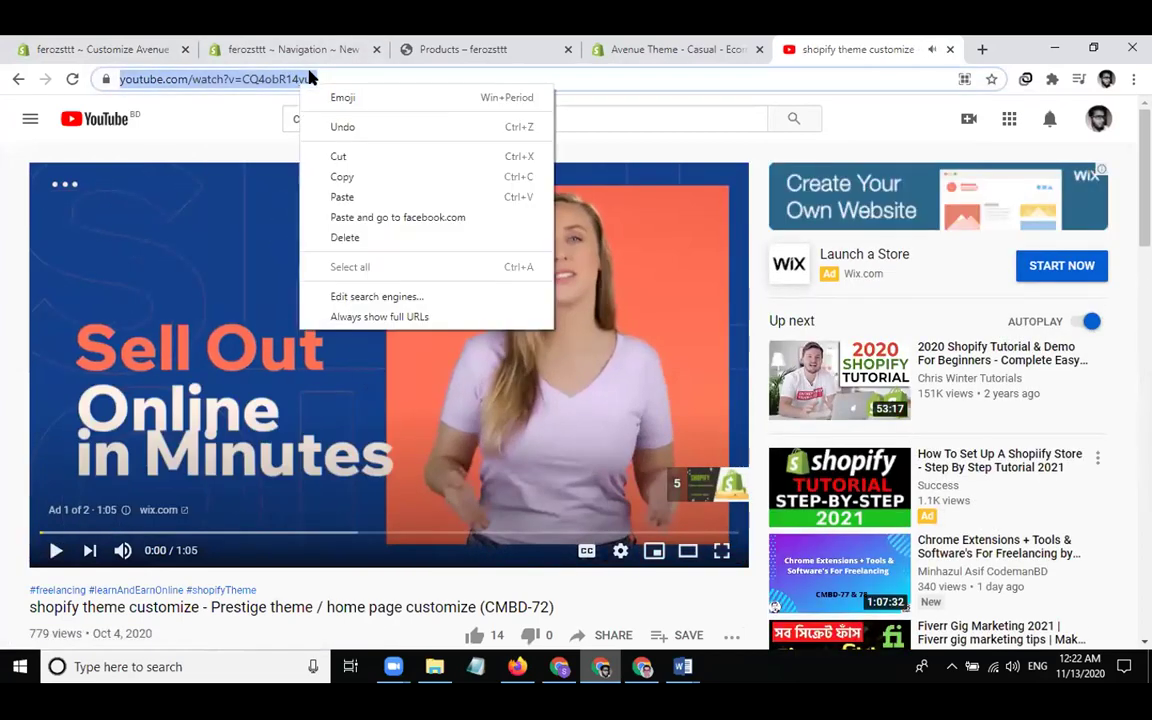
click(343, 177)
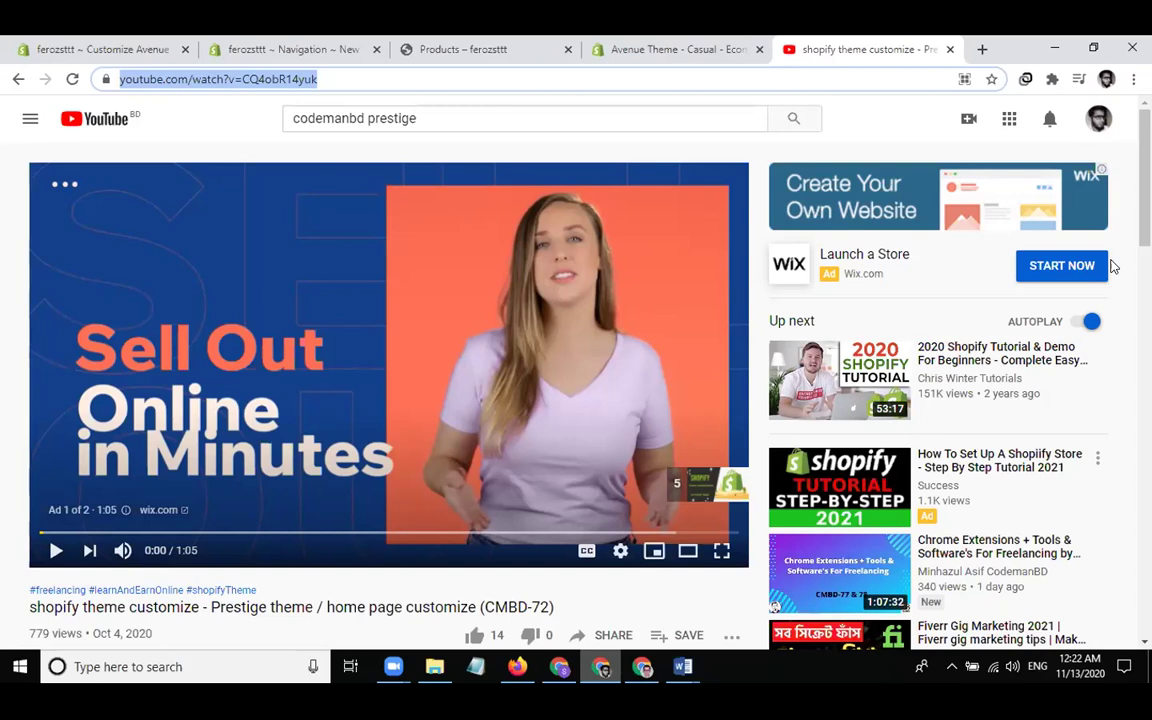
click(122, 50)
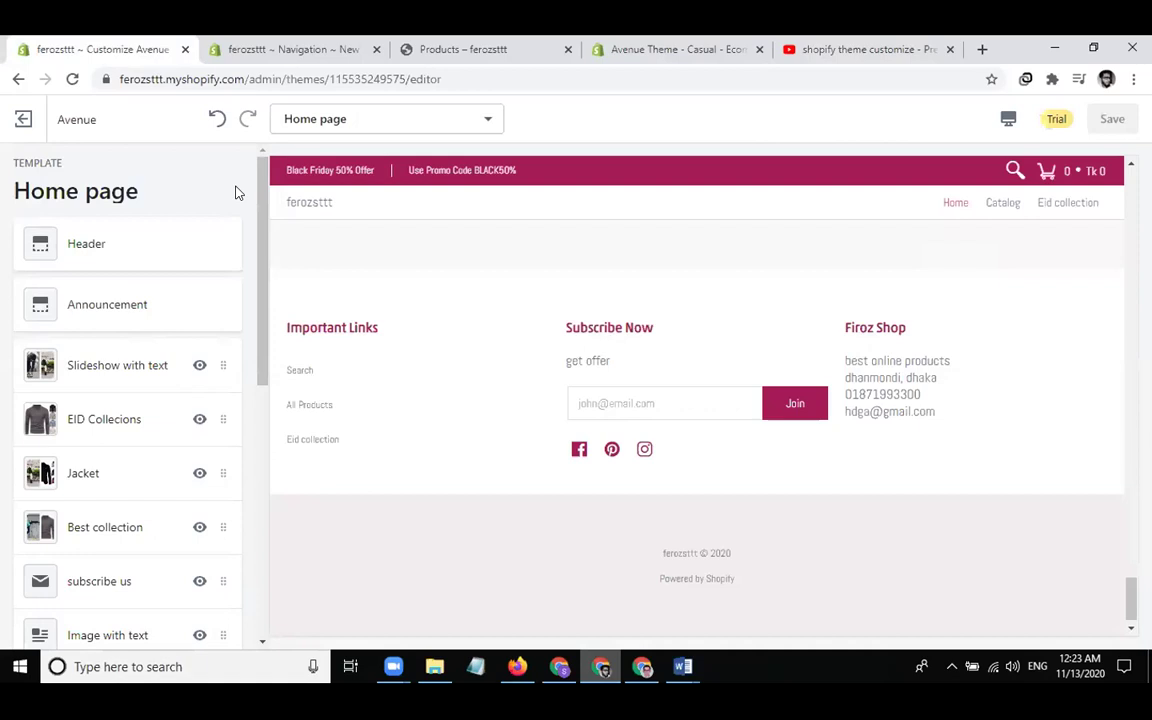
click(265, 52)
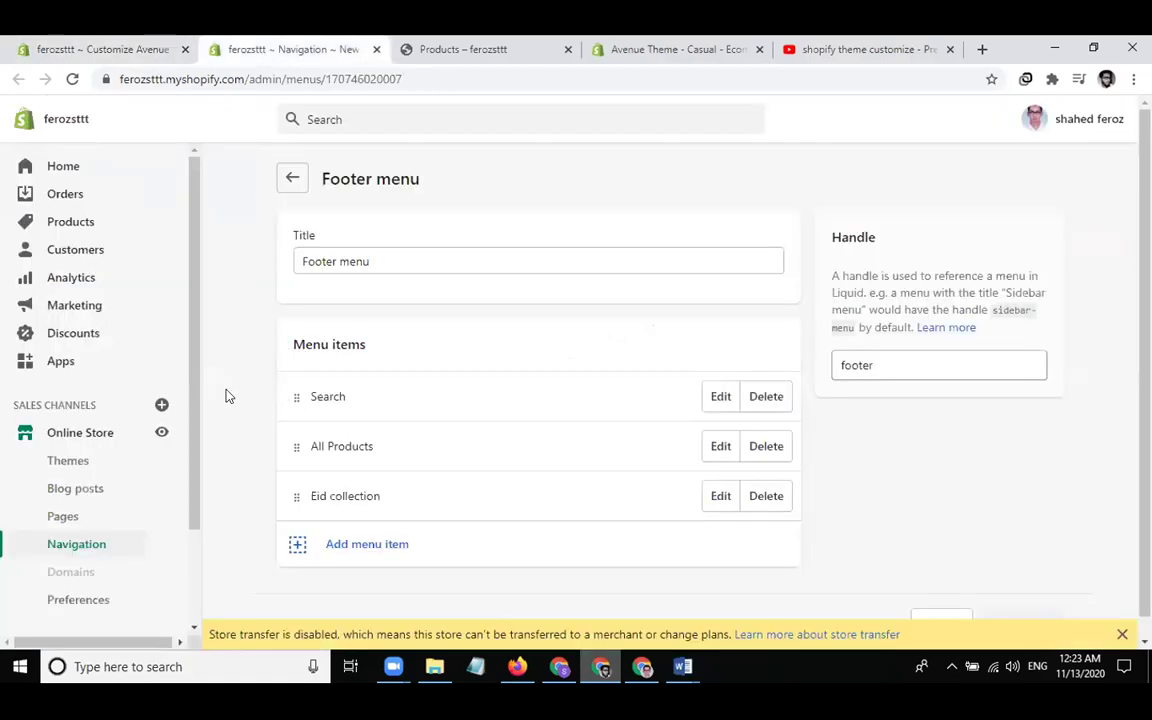
Open Themes and look over the Debut and Avenue Actions menus in the theme library
click(60, 460)
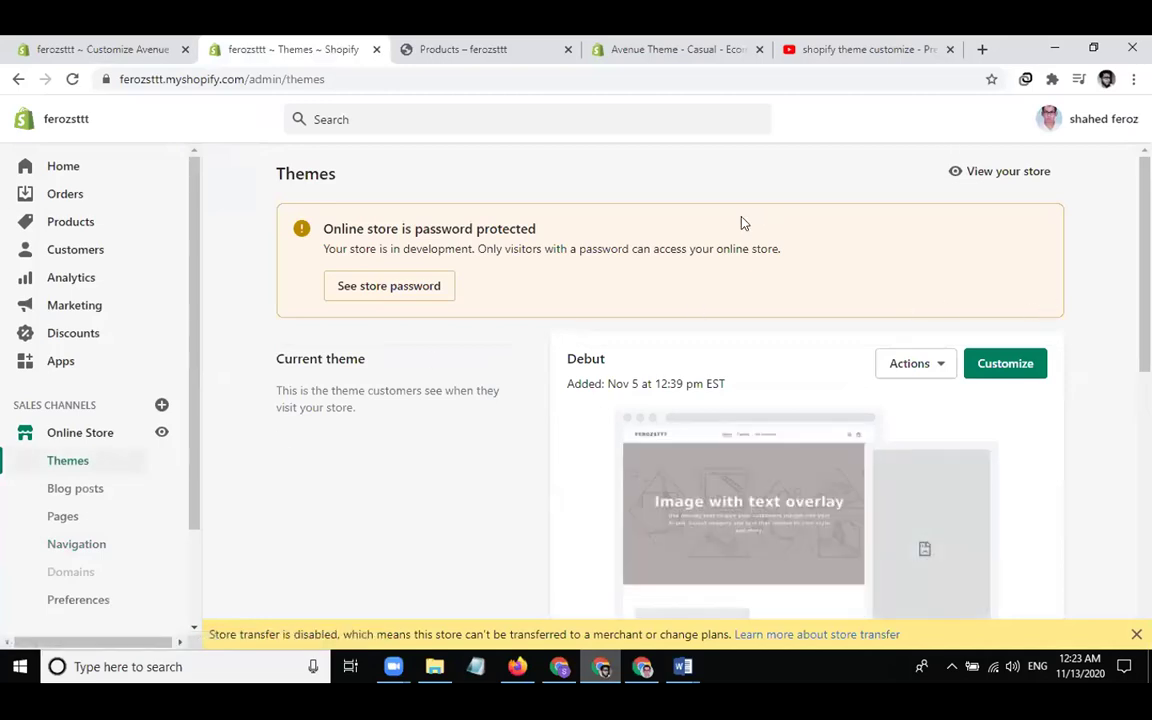
scroll(411, 491, down, 1)
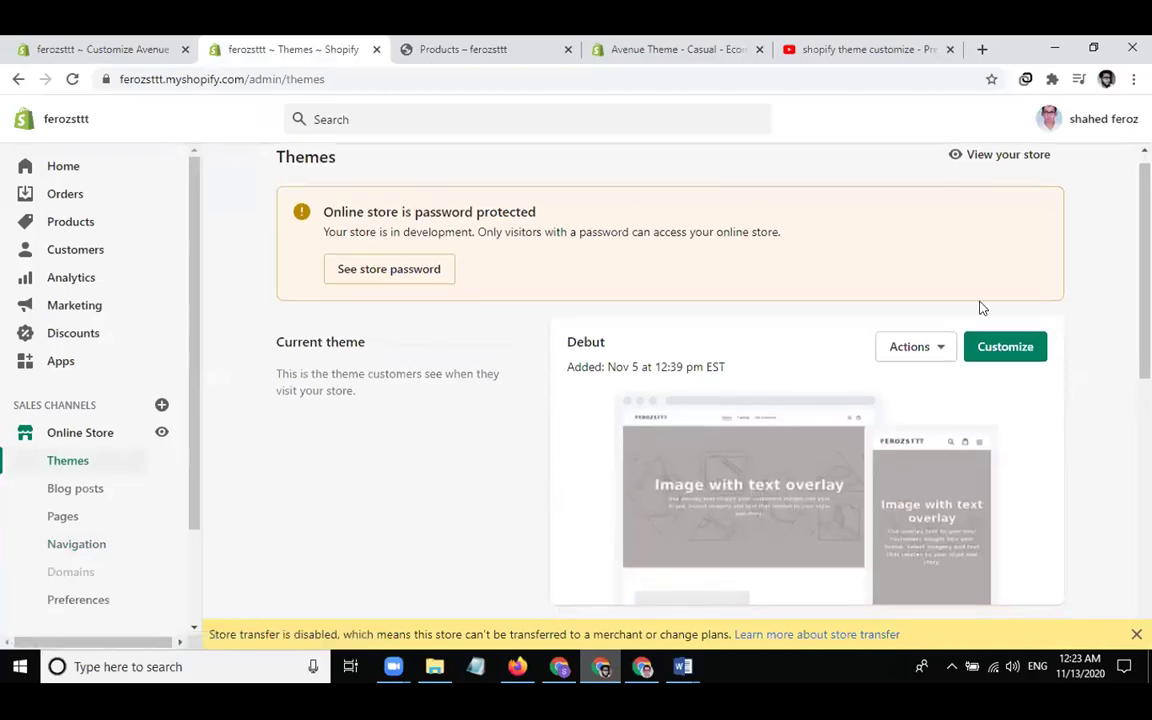
click(935, 345)
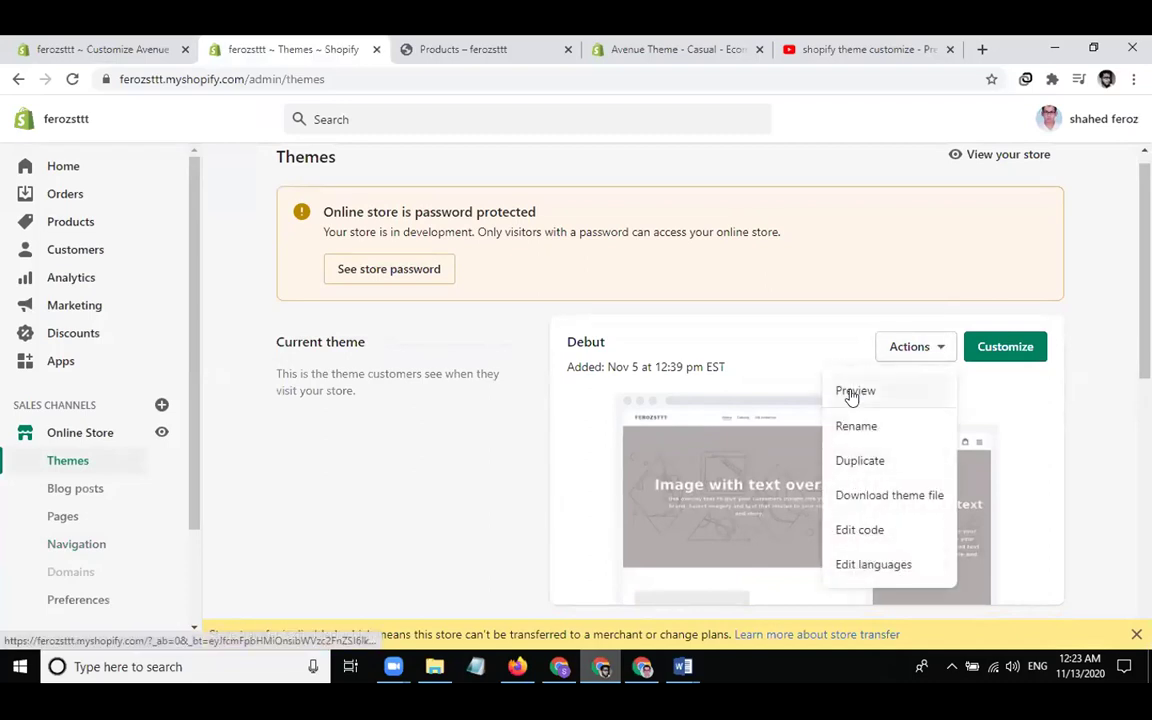
click(1060, 408)
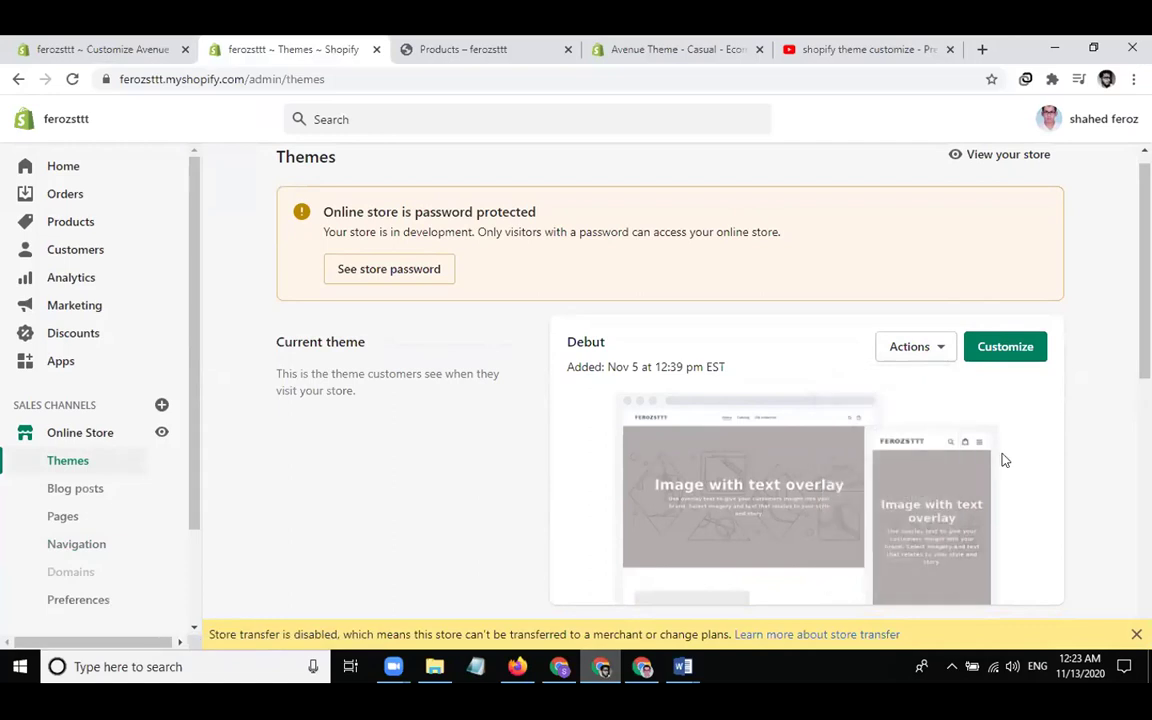
scroll(1003, 462, down, 1)
scroll(1005, 460, down, 2)
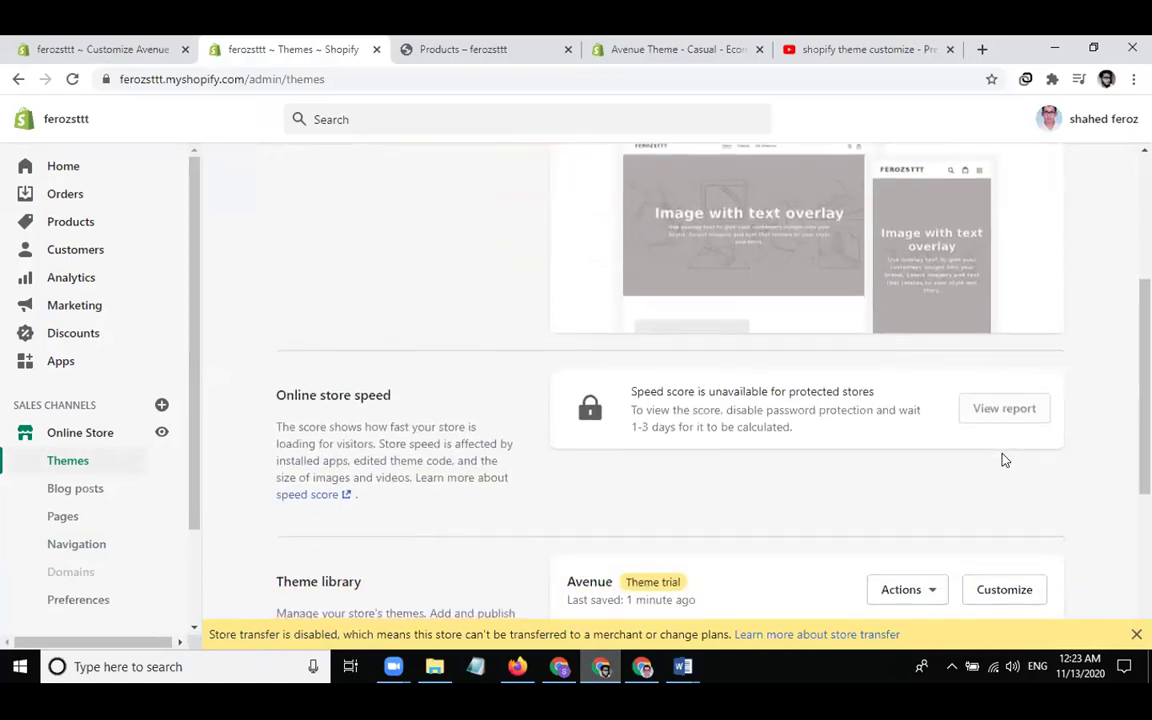
scroll(1005, 460, down, 1)
scroll(1005, 460, down, 3)
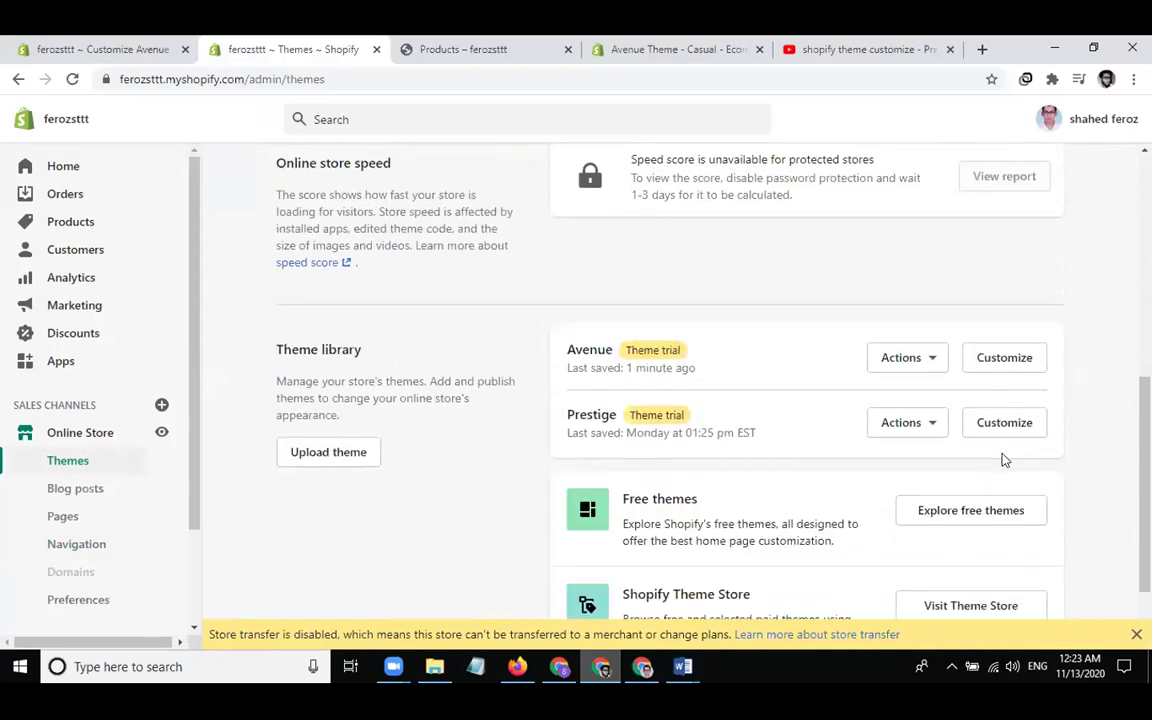
click(901, 359)
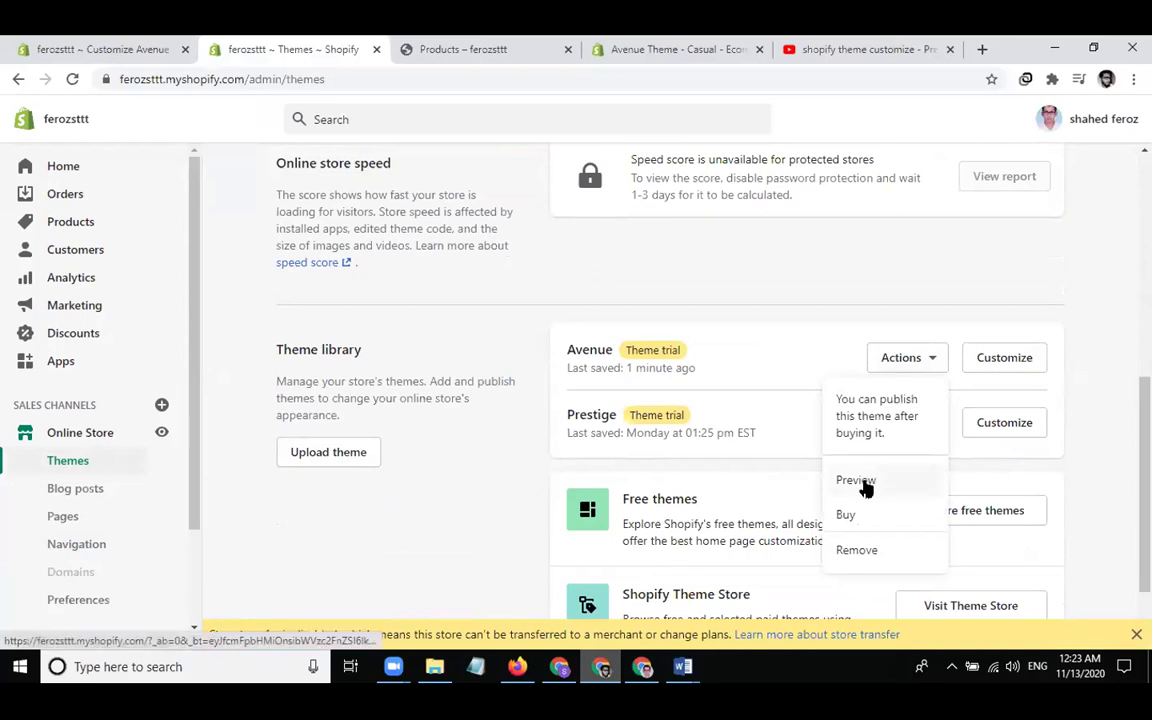
click(390, 528)
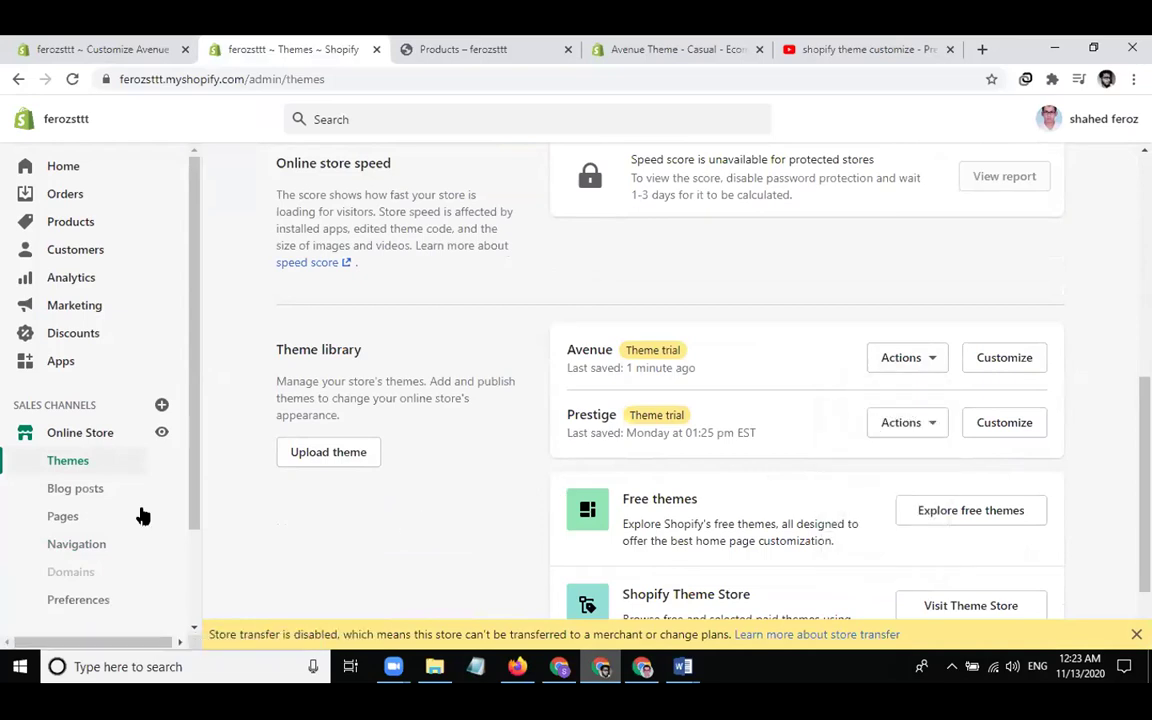
click(78, 599)
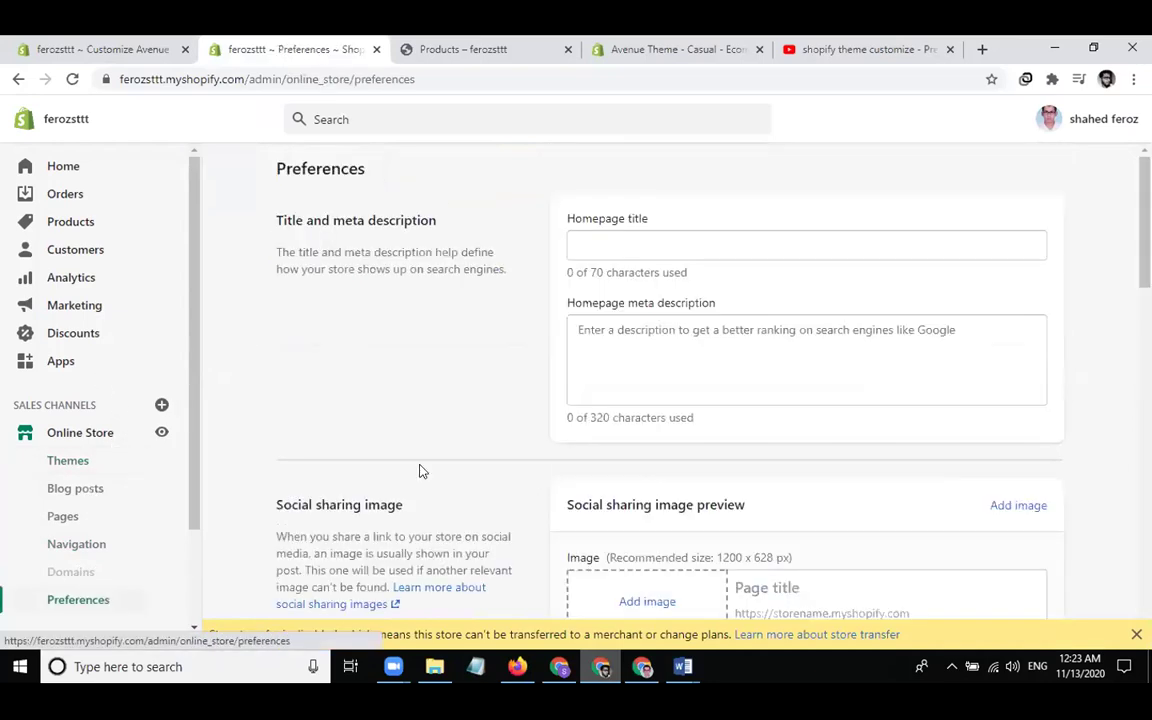
scroll(421, 470, down, 3)
scroll(421, 470, down, 3)
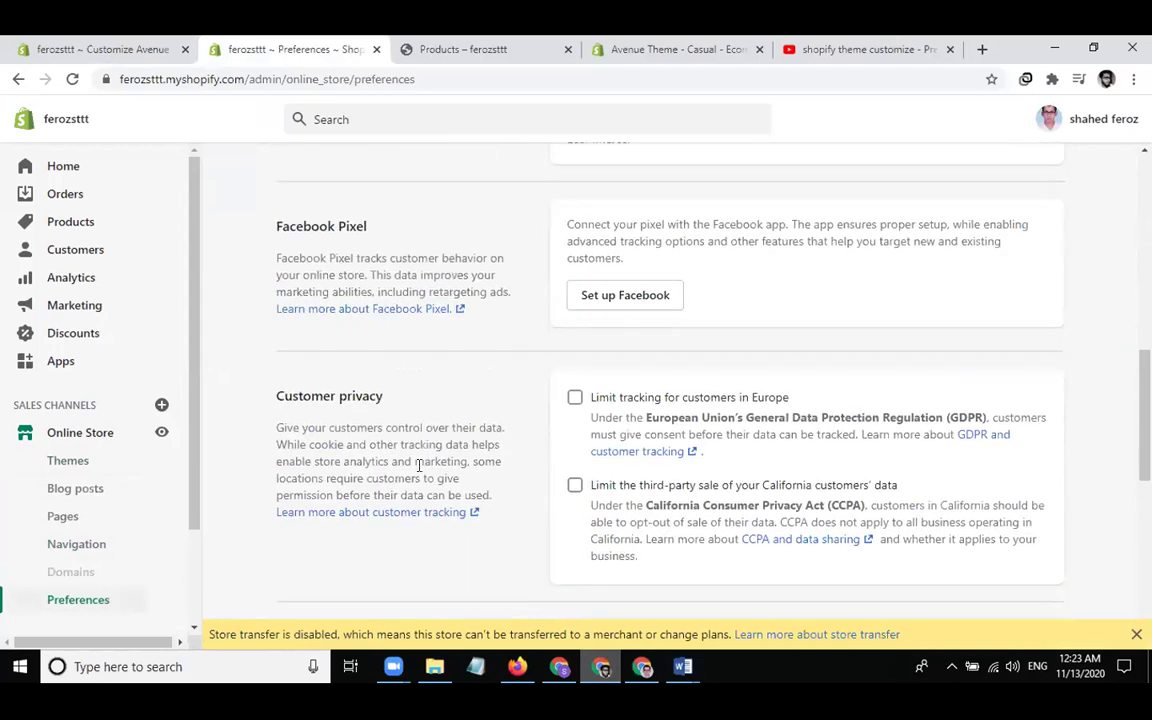
scroll(420, 468, down, 3)
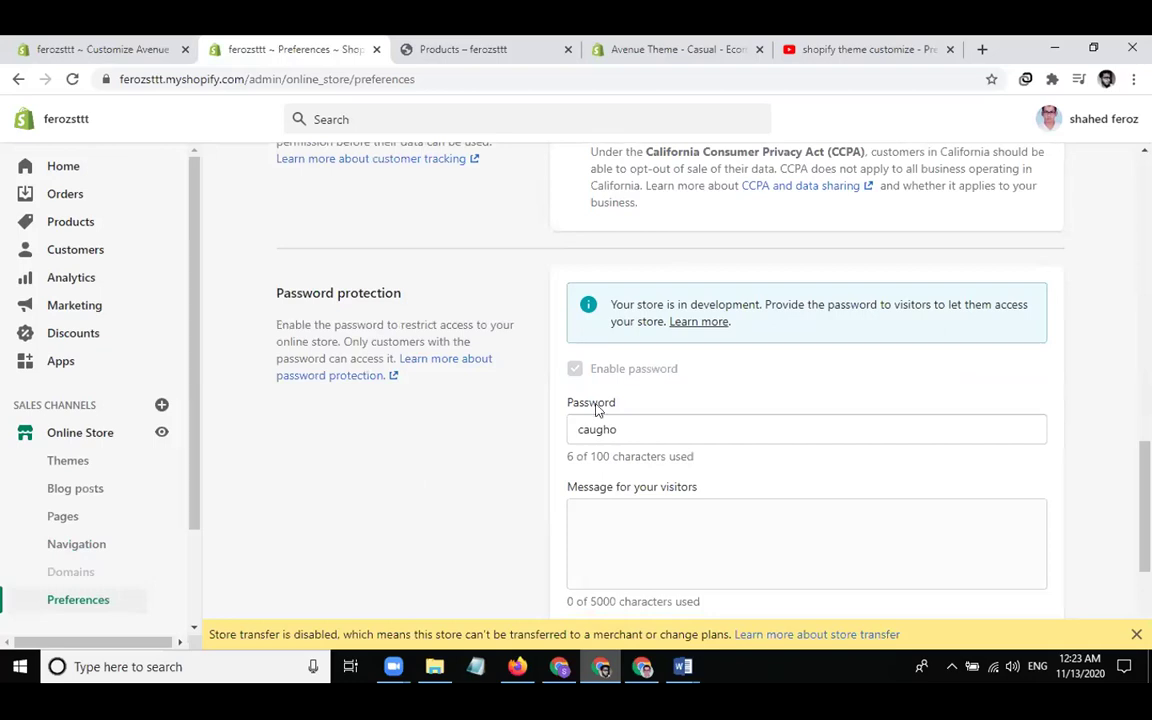
double_click(715, 305)
click(812, 304)
click(645, 432)
click(575, 372)
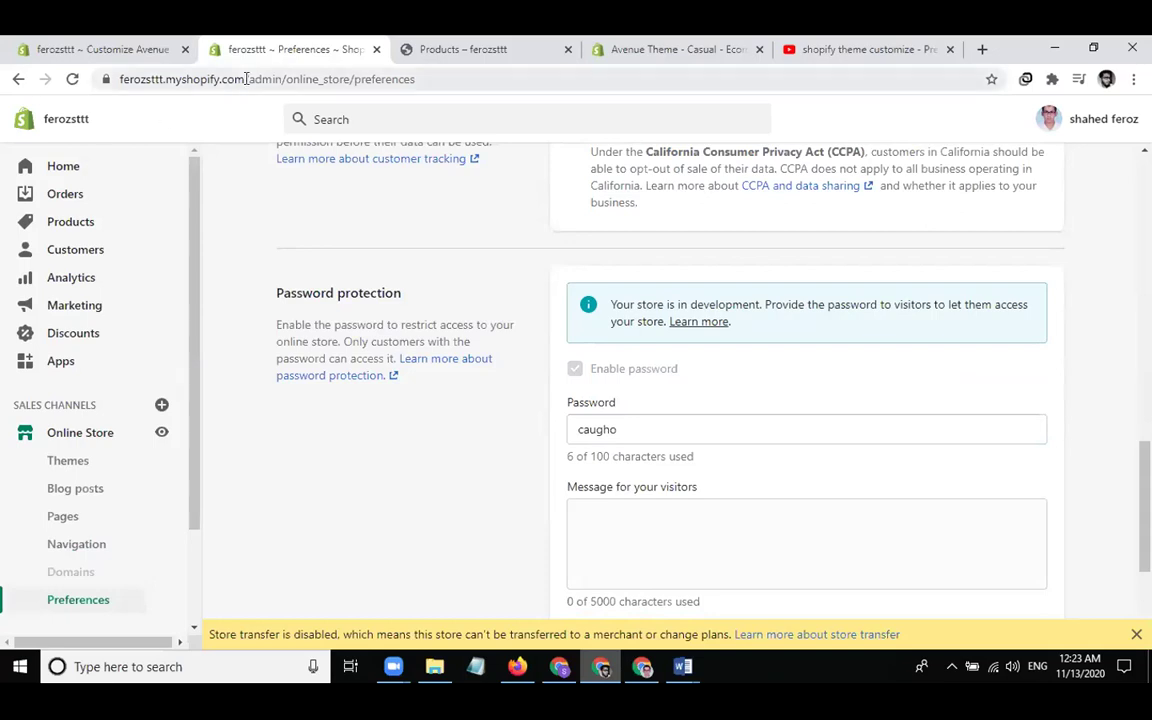
scroll(347, 254, up, 3)
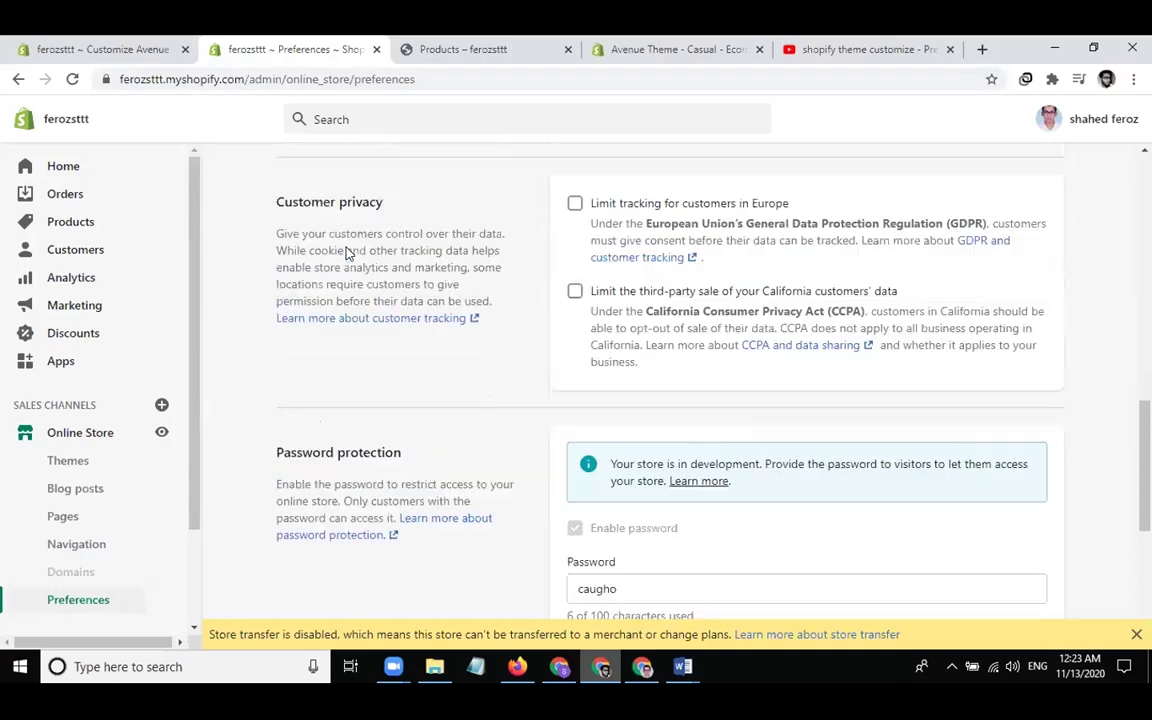
scroll(347, 254, up, 5)
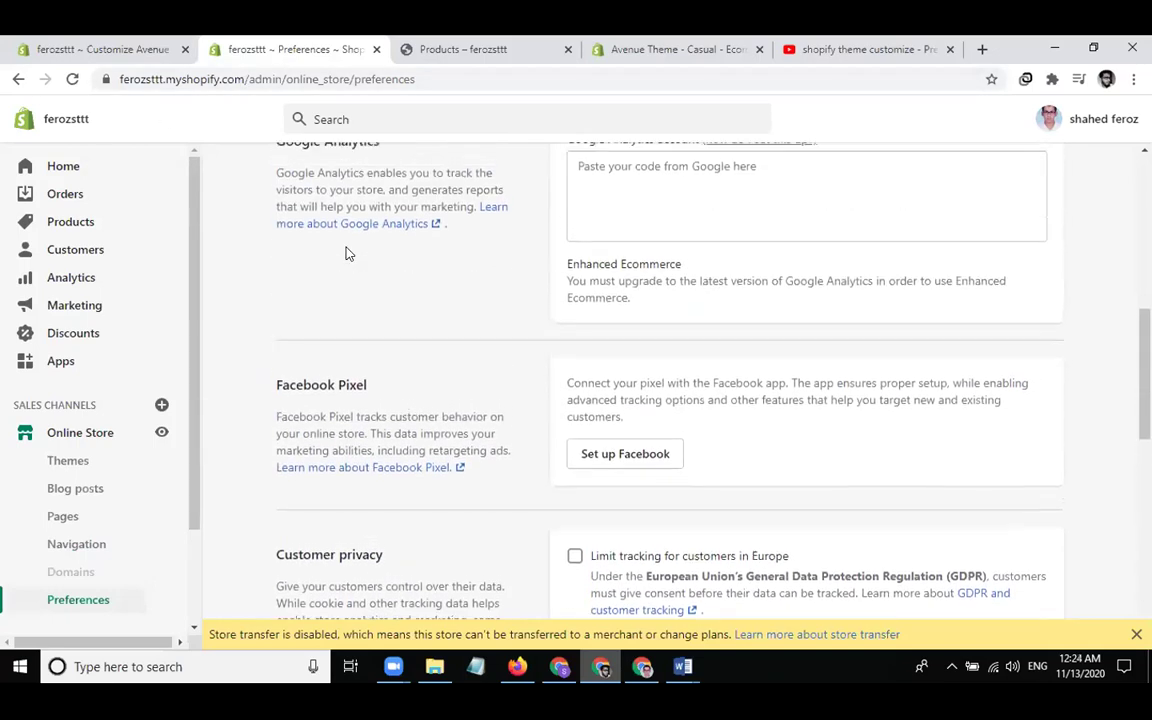
scroll(347, 254, up, 1)
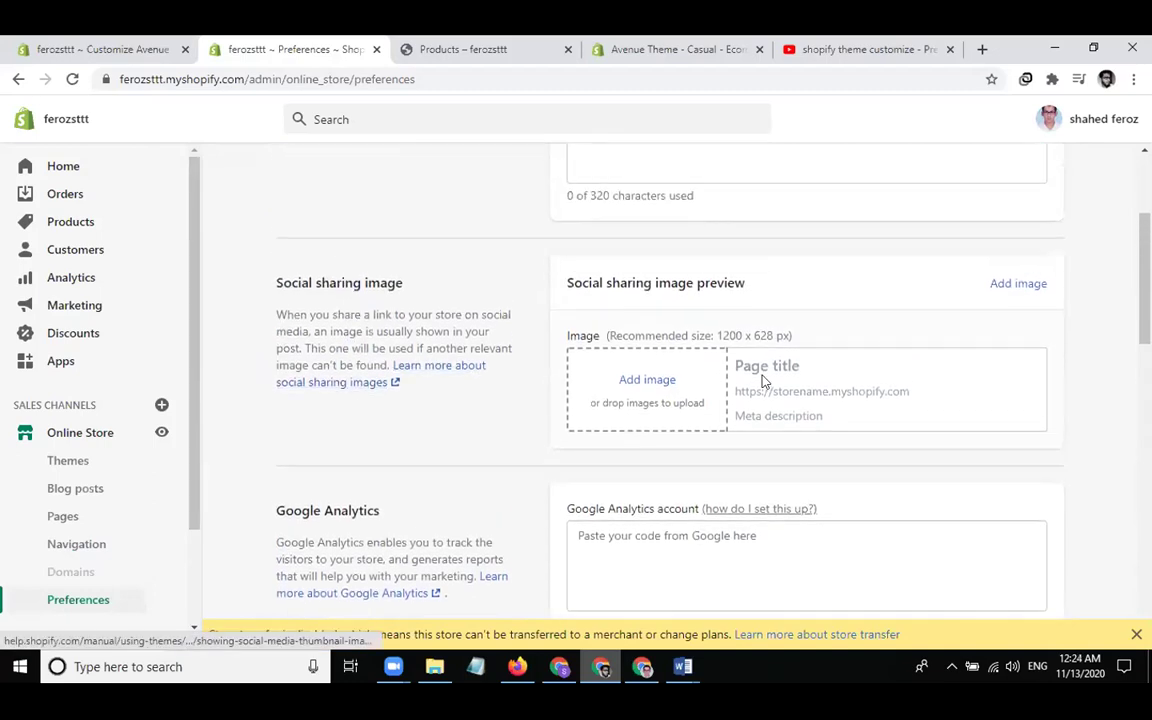
scroll(761, 380, up, 3)
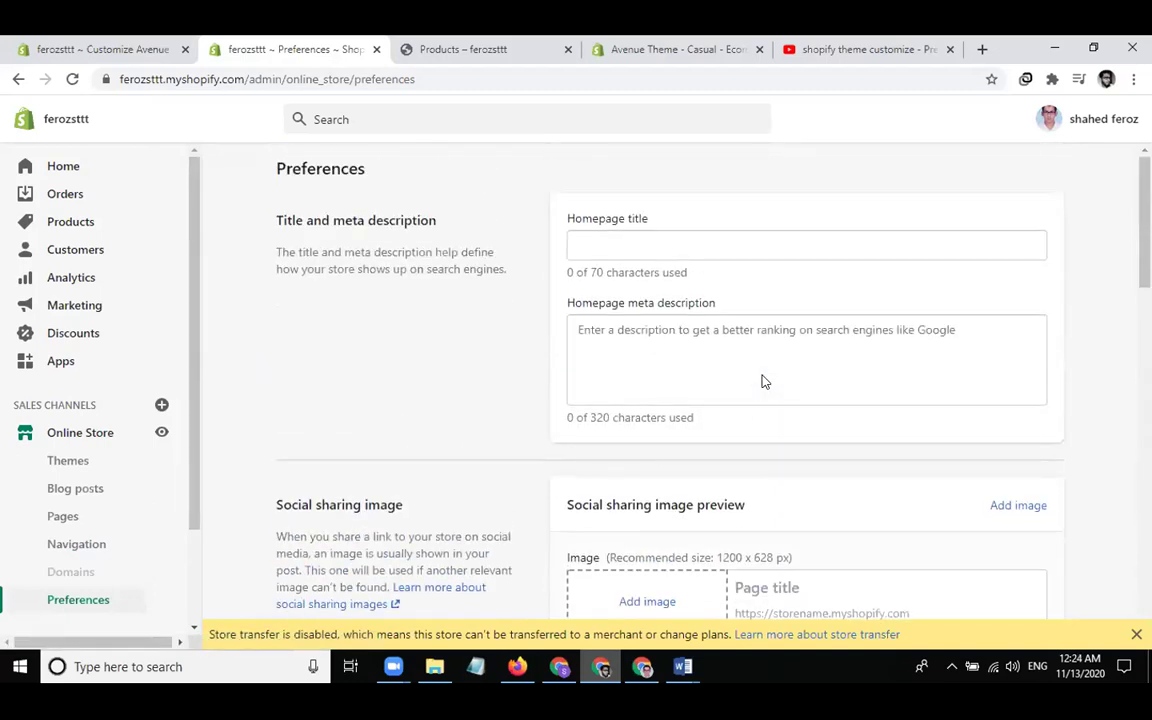
scroll(437, 481, down, 4)
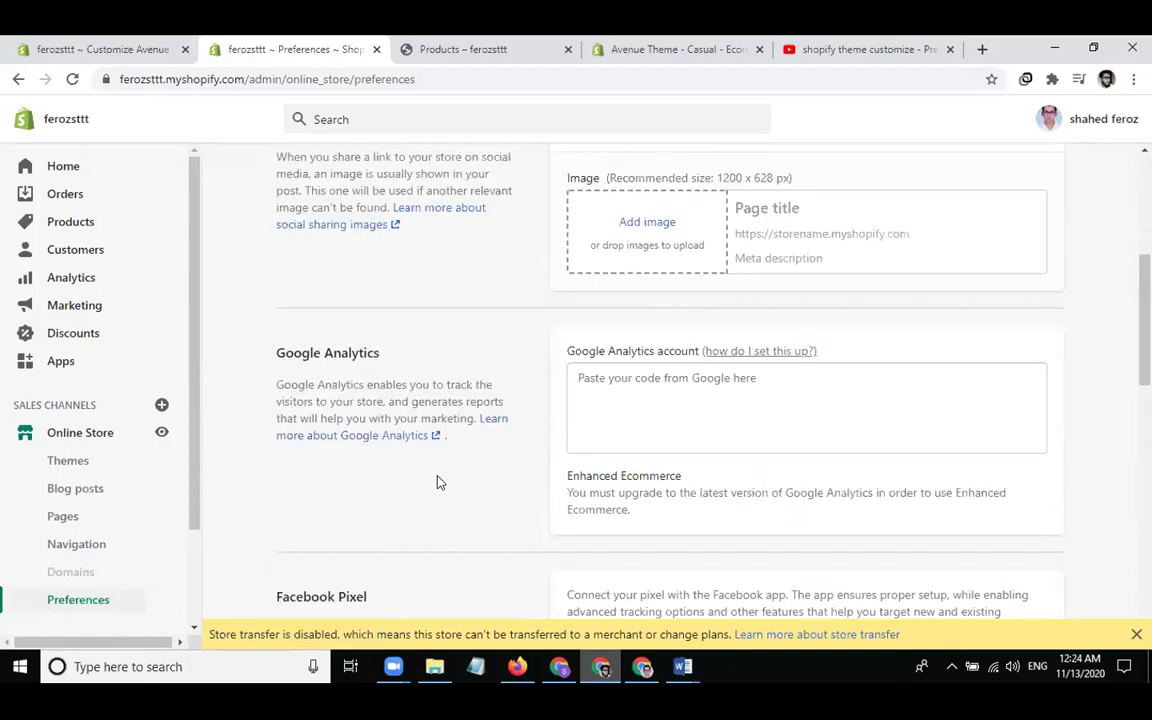
scroll(437, 481, down, 2)
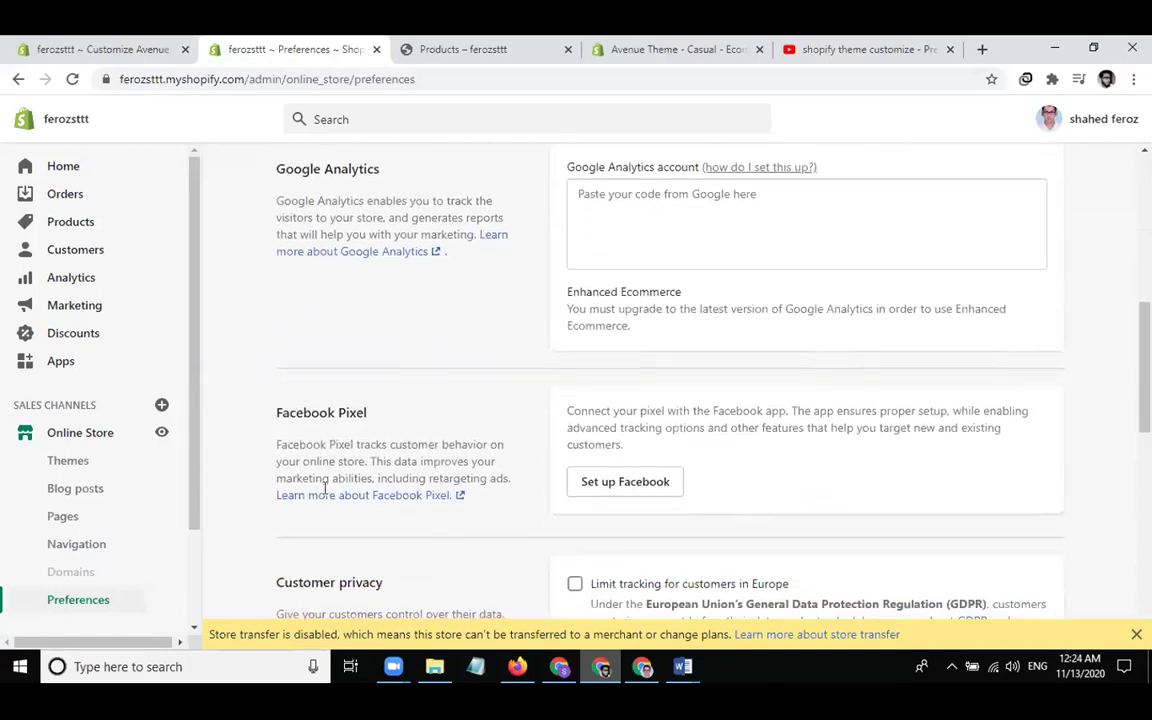
scroll(571, 450, down, 5)
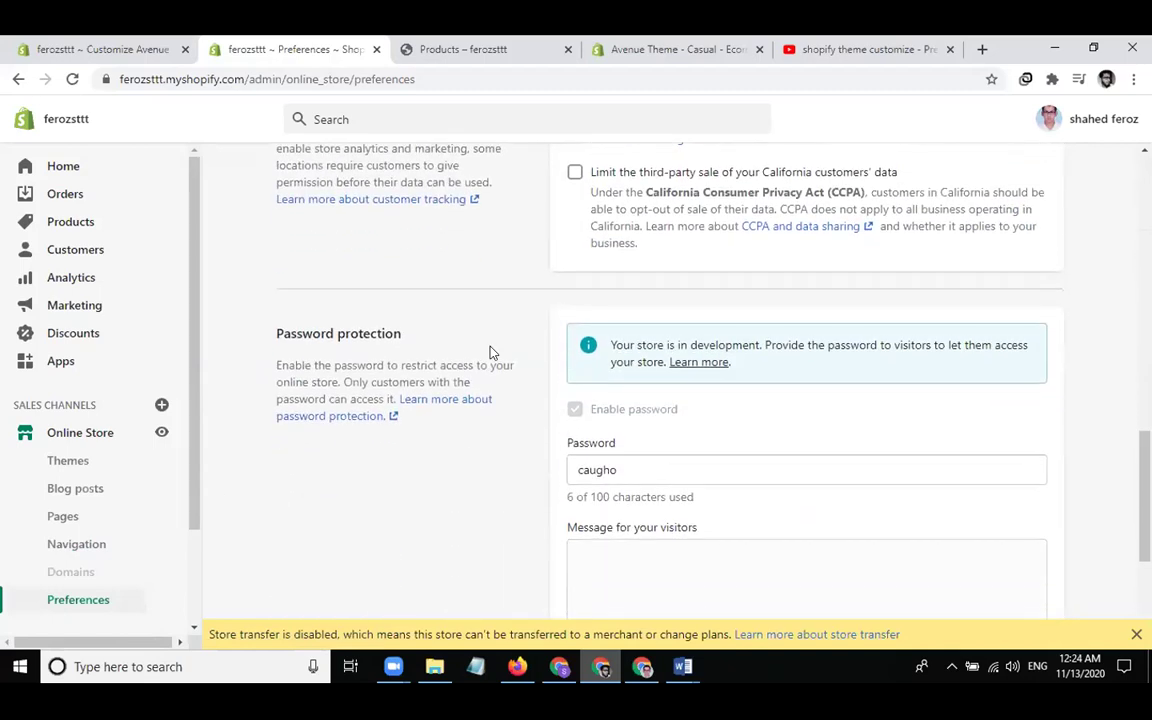
scroll(368, 545, down, 3)
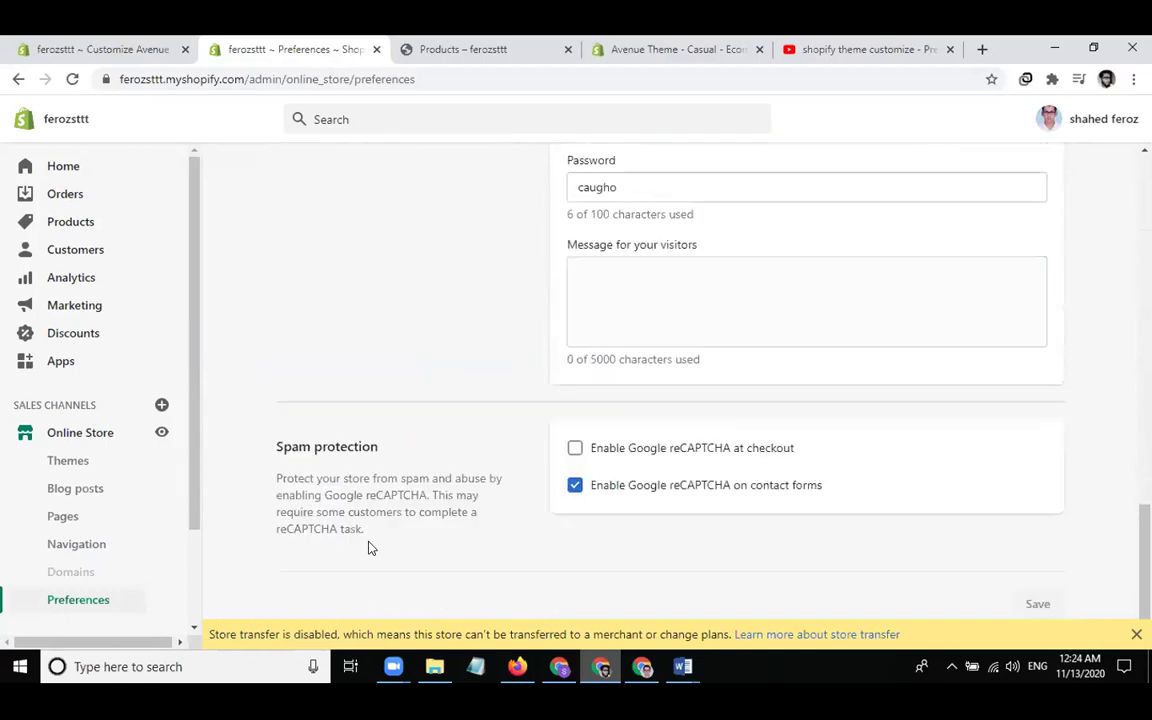
scroll(330, 424, up, 6)
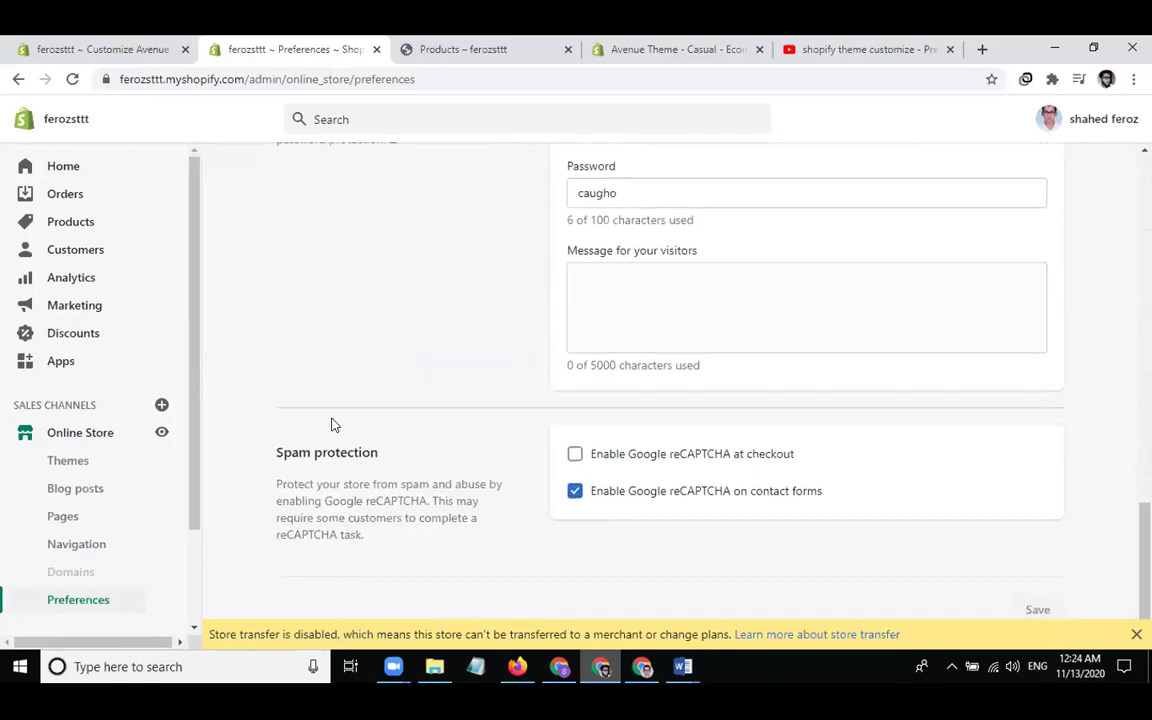
scroll(335, 424, up, 10)
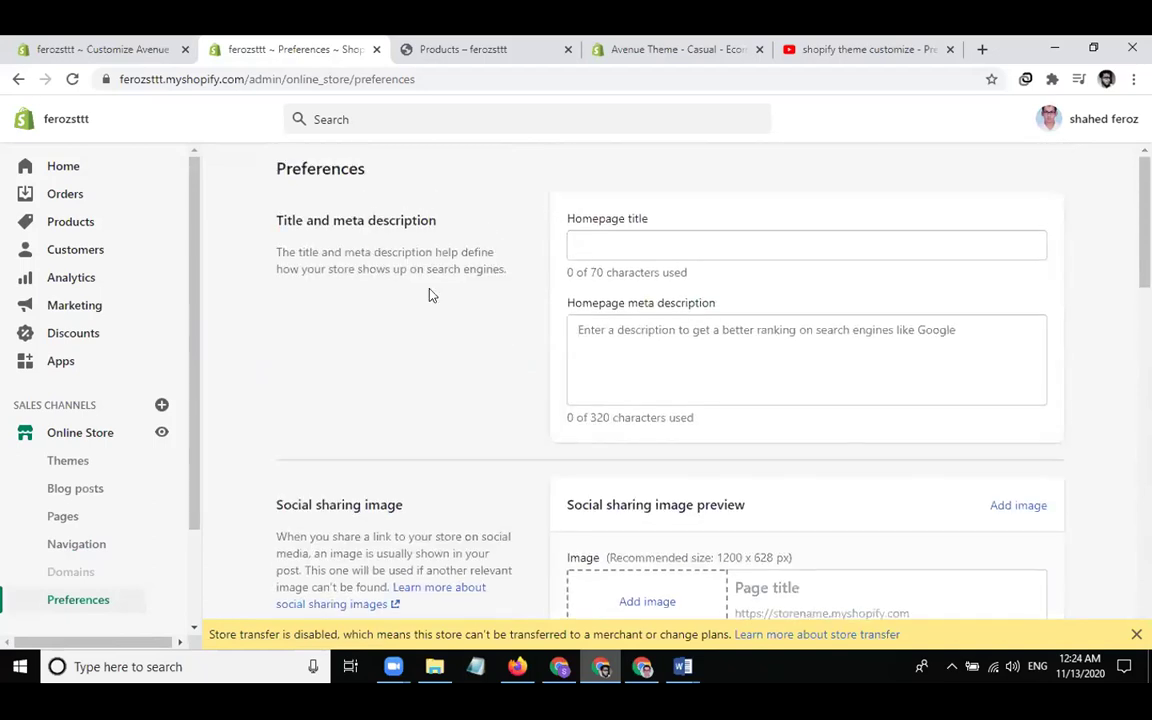
scroll(435, 404, down, 10)
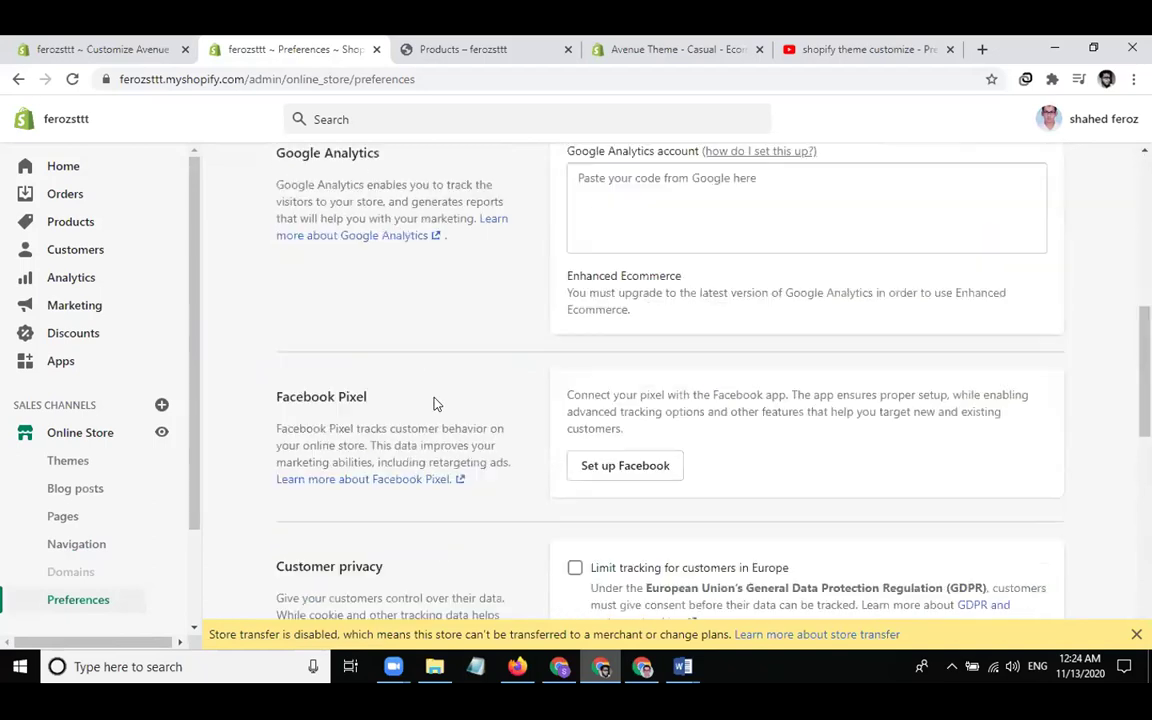
scroll(435, 404, down, 5)
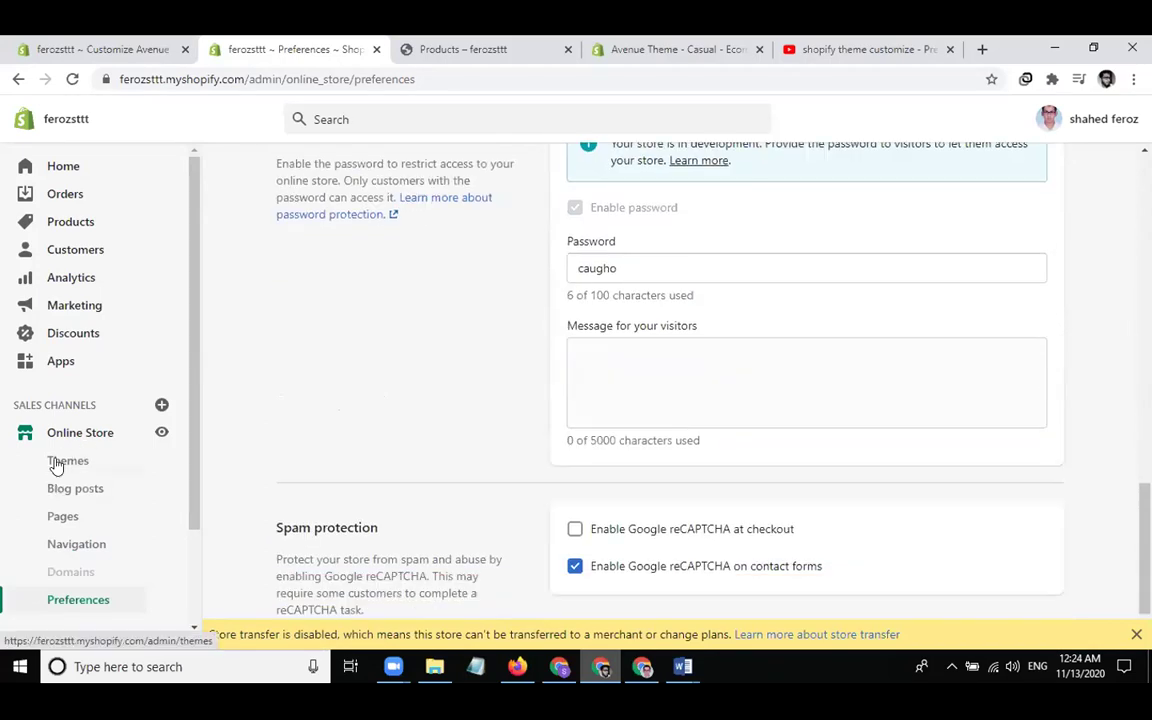
Preview the Avenue theme in a new tab from its Actions menu on Themes
click(57, 461)
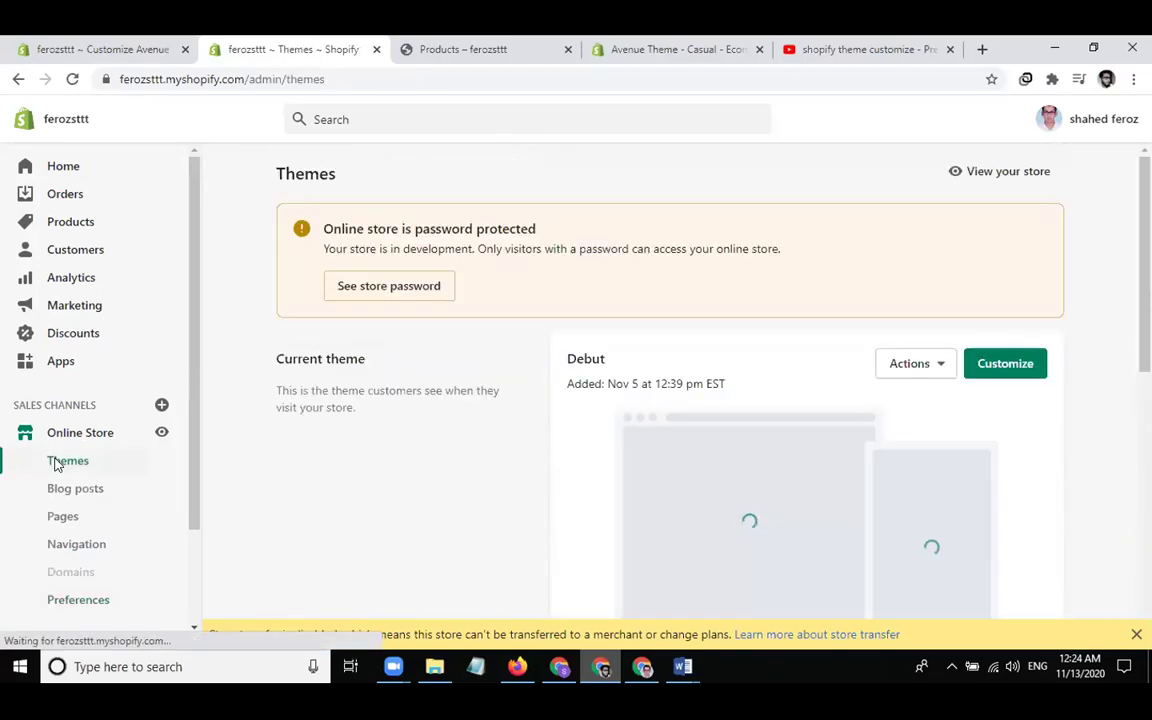
scroll(1080, 288, down, 5)
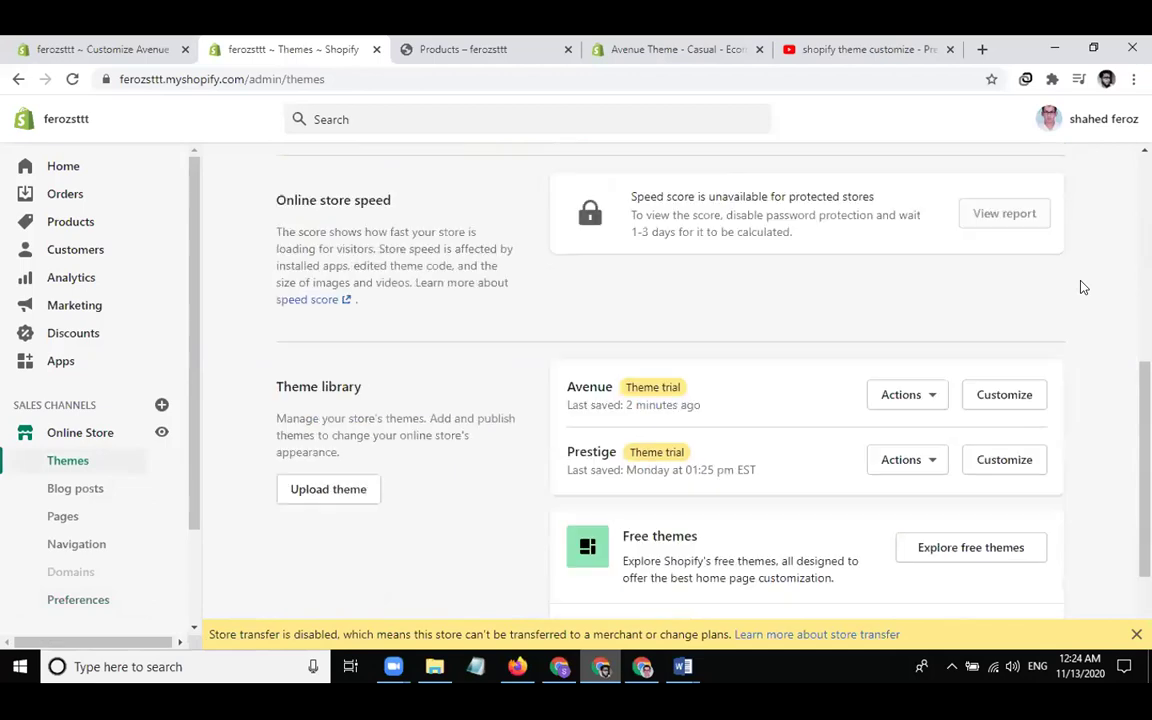
scroll(1080, 285, down, 1)
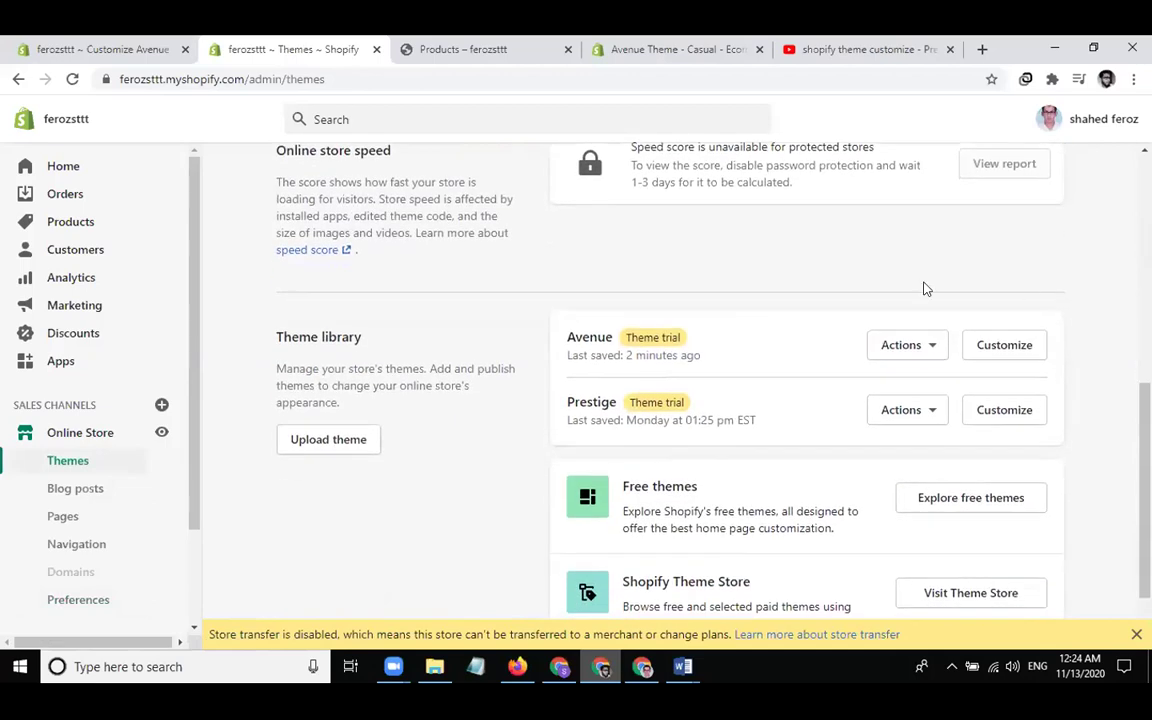
click(917, 354)
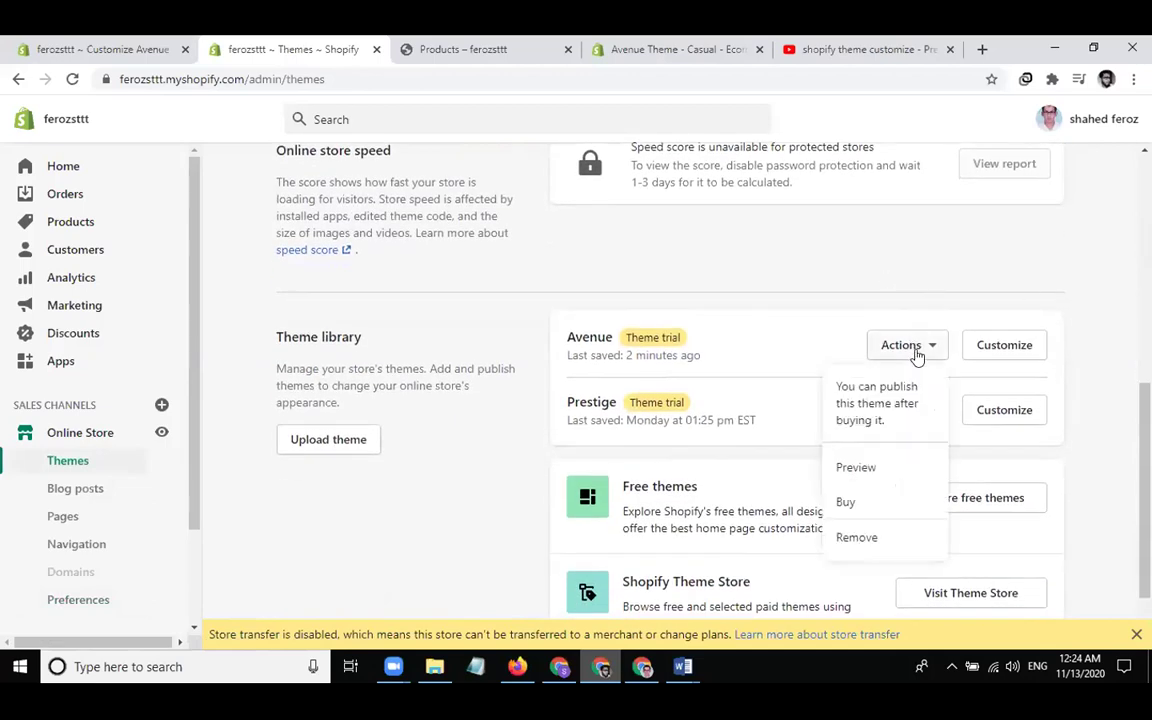
click(870, 468)
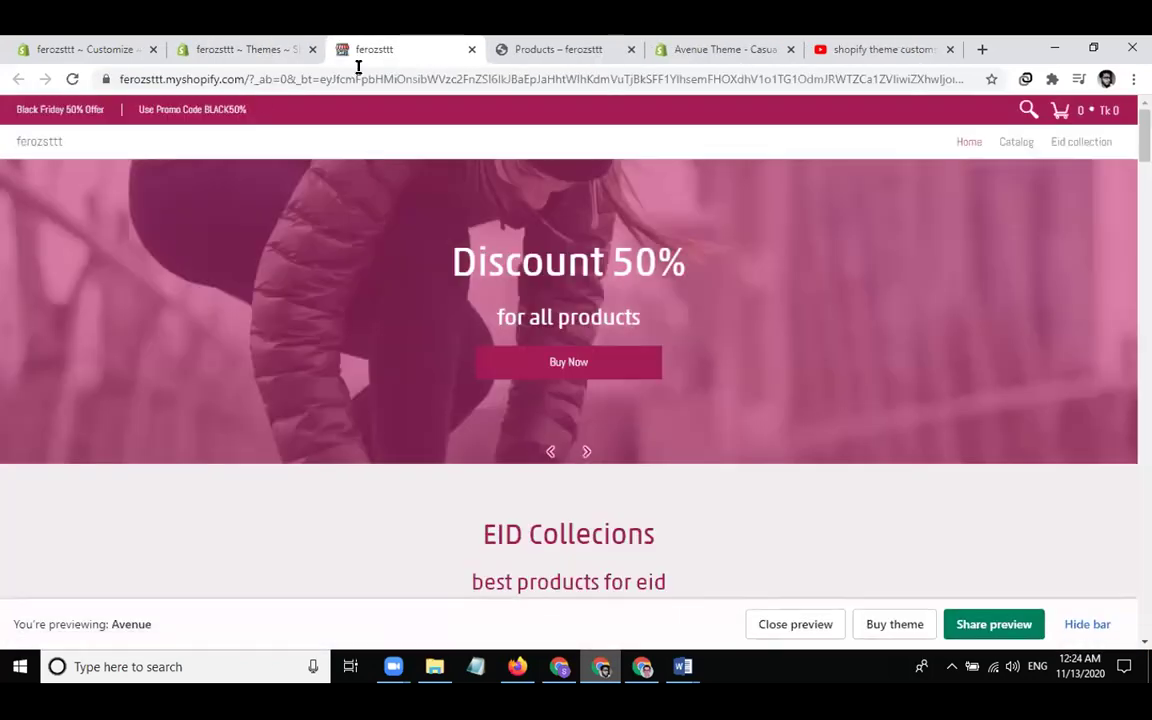
Copy the Avenue preview page's address
click(361, 77)
right_click(361, 77)
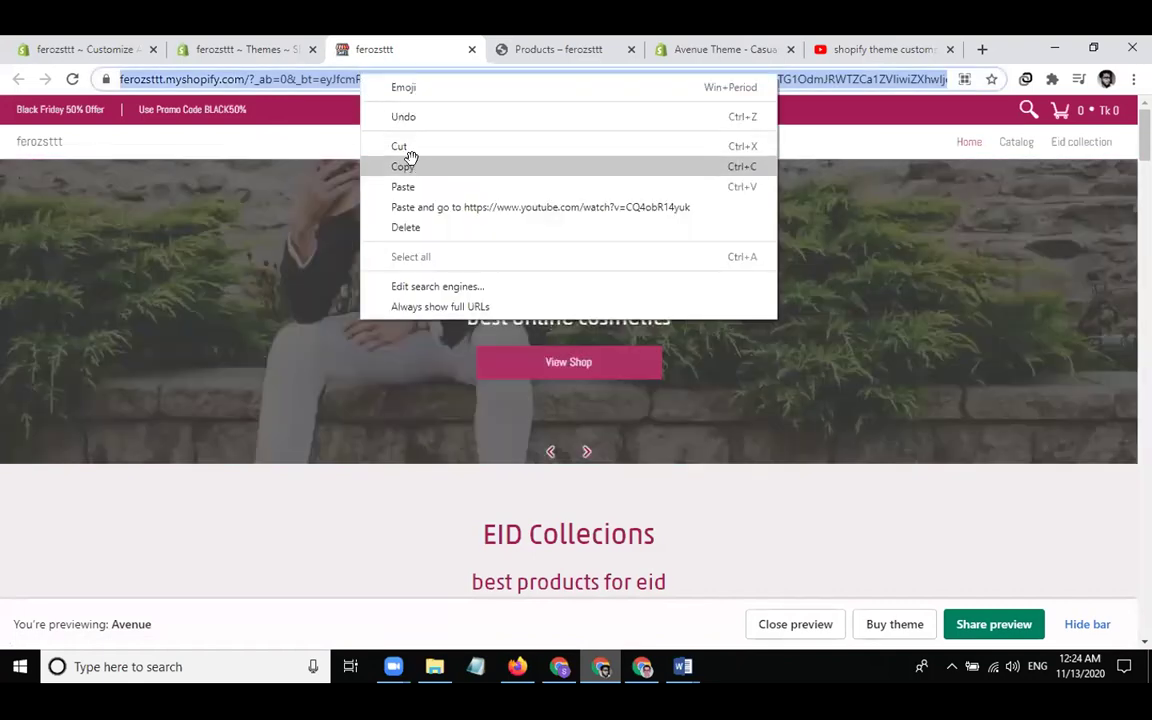
click(410, 166)
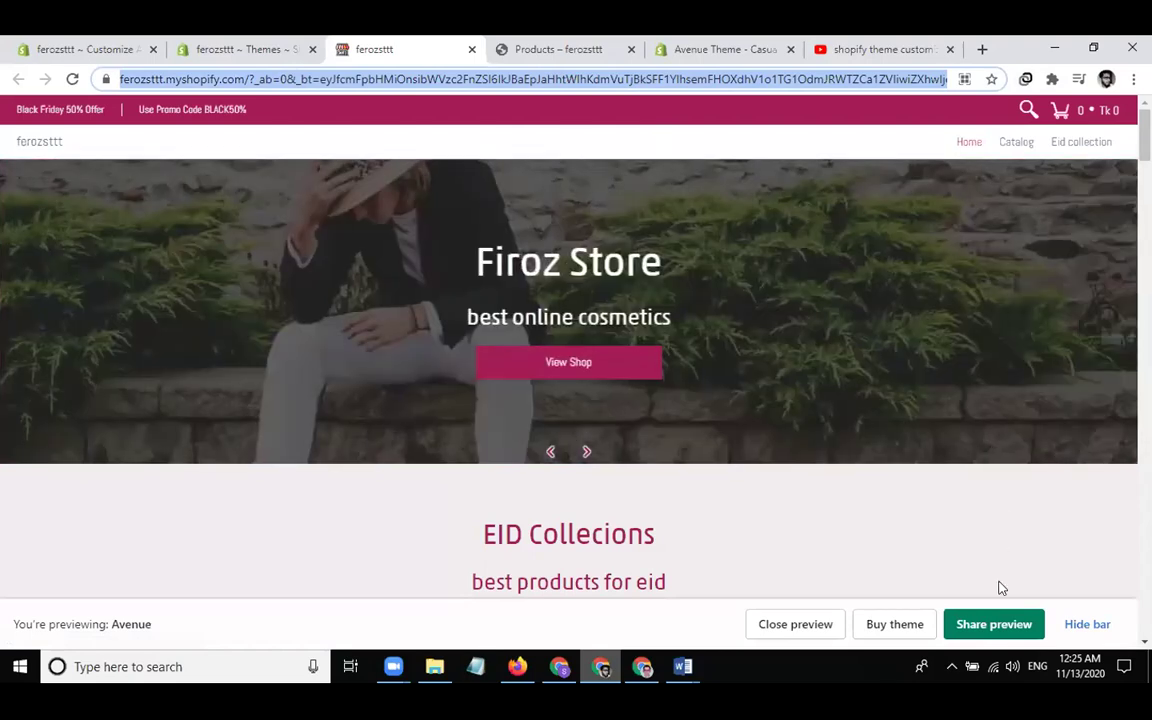
Copy the 14-day Avenue share preview link from the Share preview dialog
click(1000, 625)
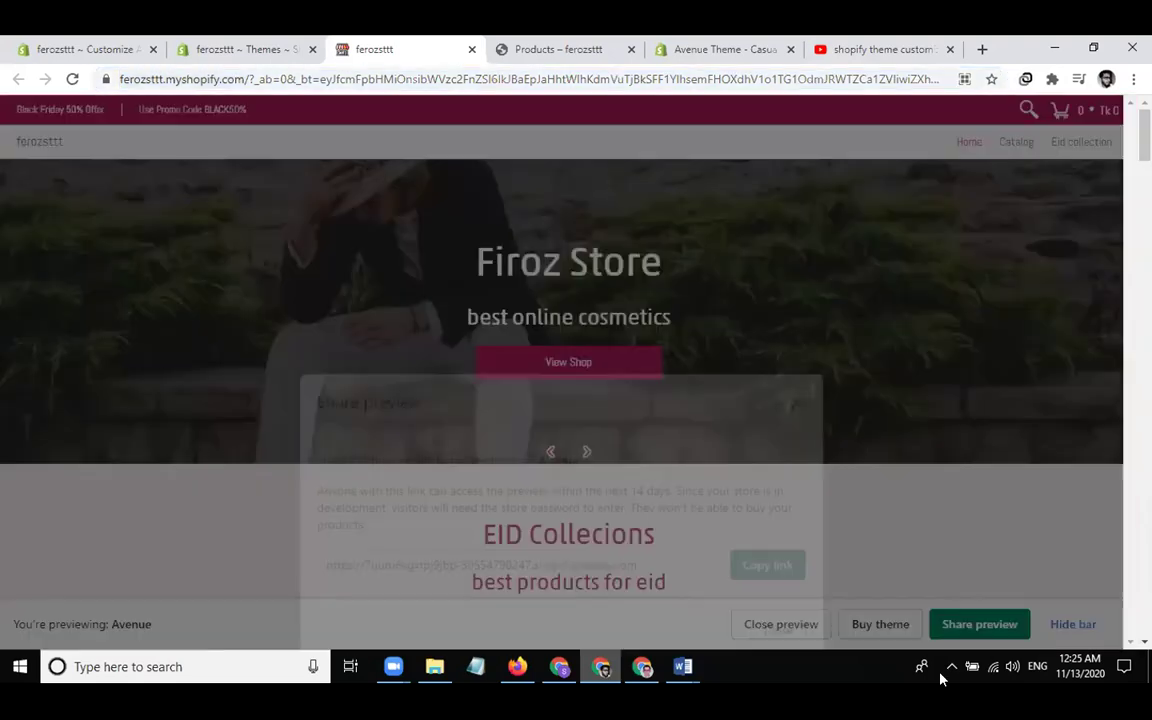
click(527, 418)
click(767, 419)
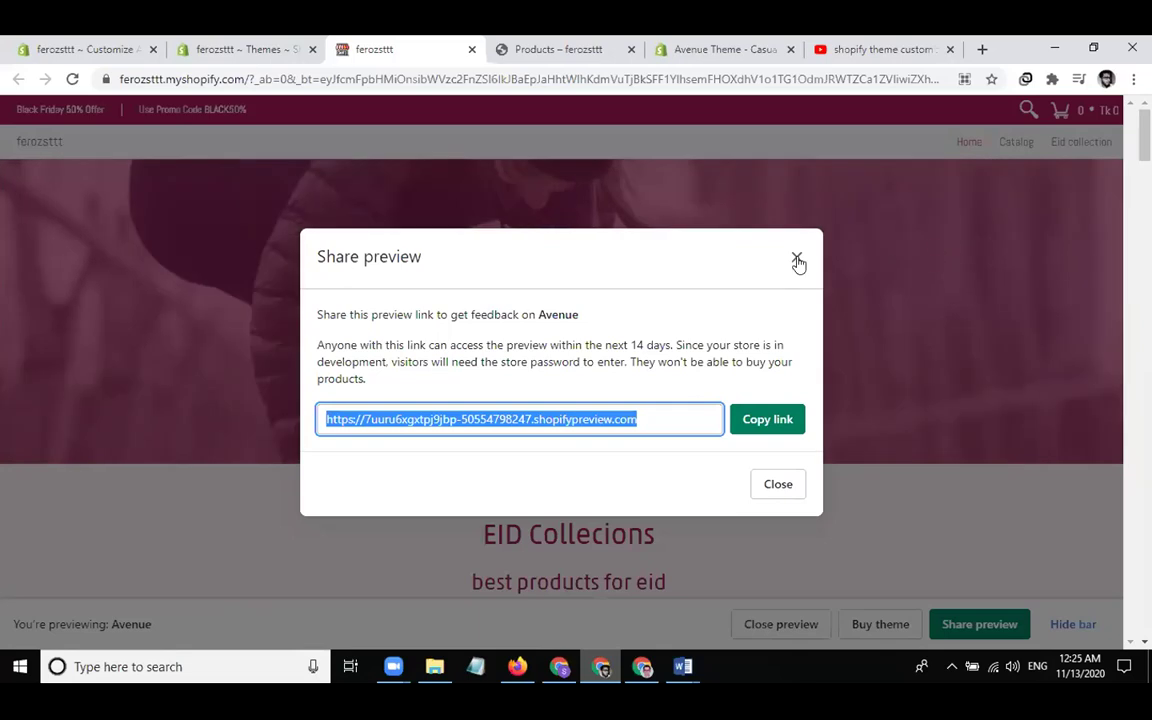
Select the store password under Password protection in Preferences, then go back to the Avenue Home page editor
click(68, 48)
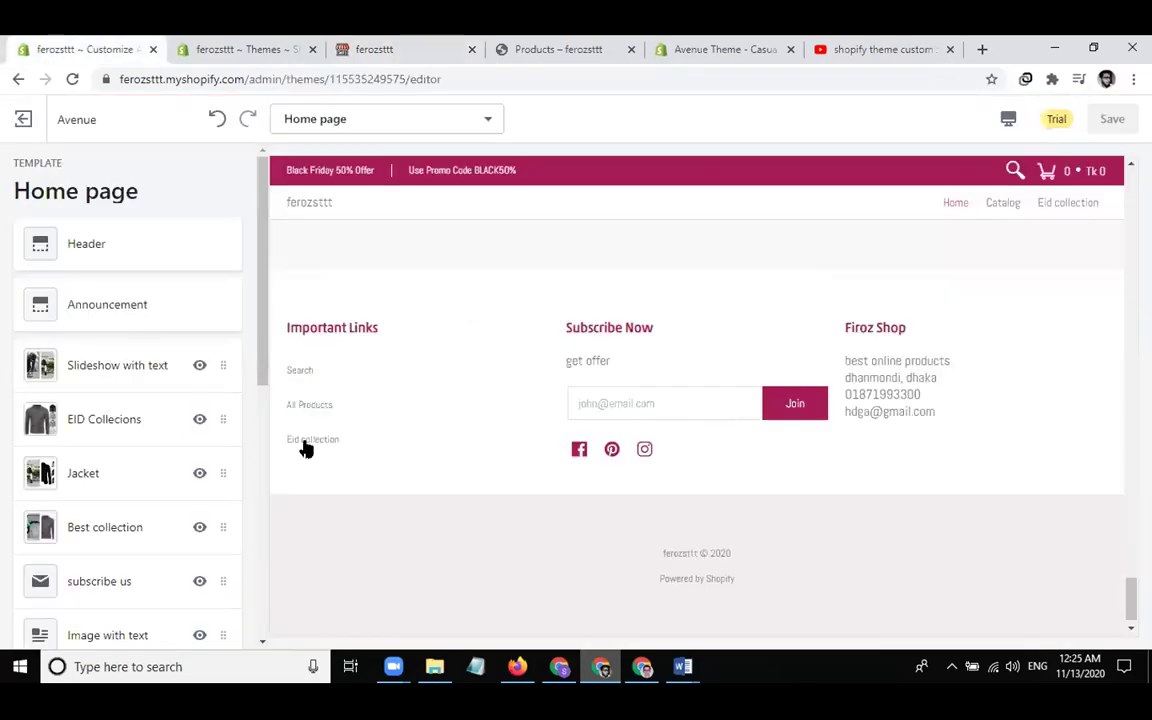
click(239, 48)
scroll(616, 505, down, 2)
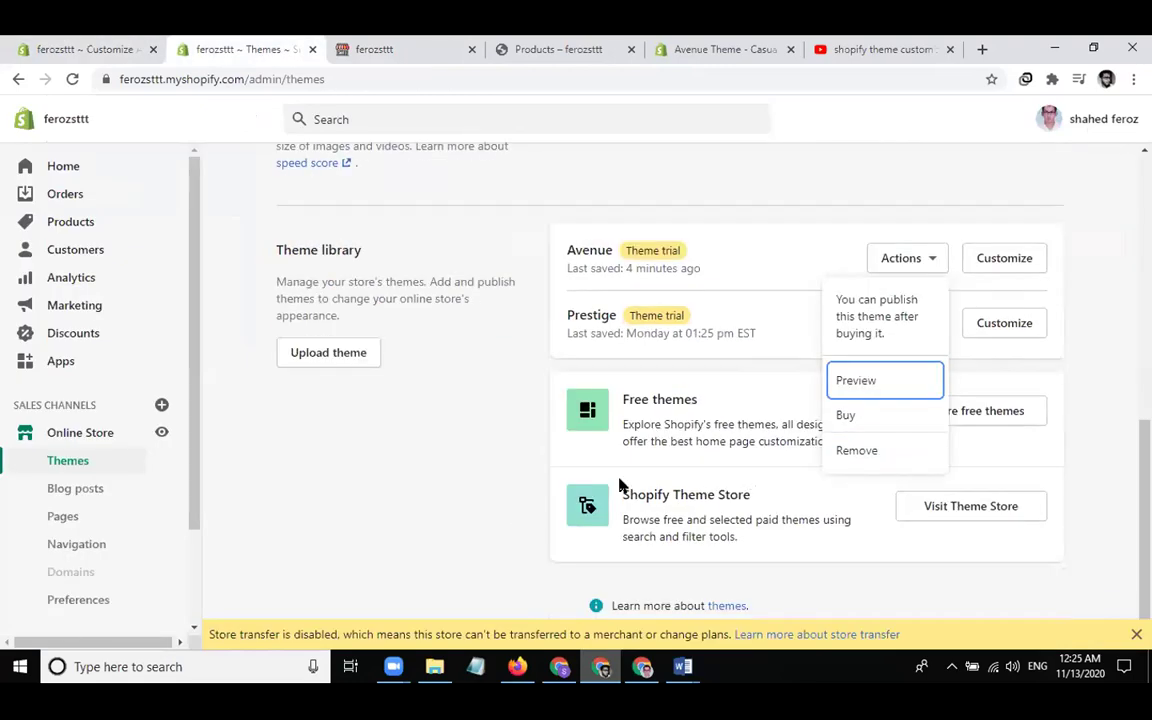
click(70, 600)
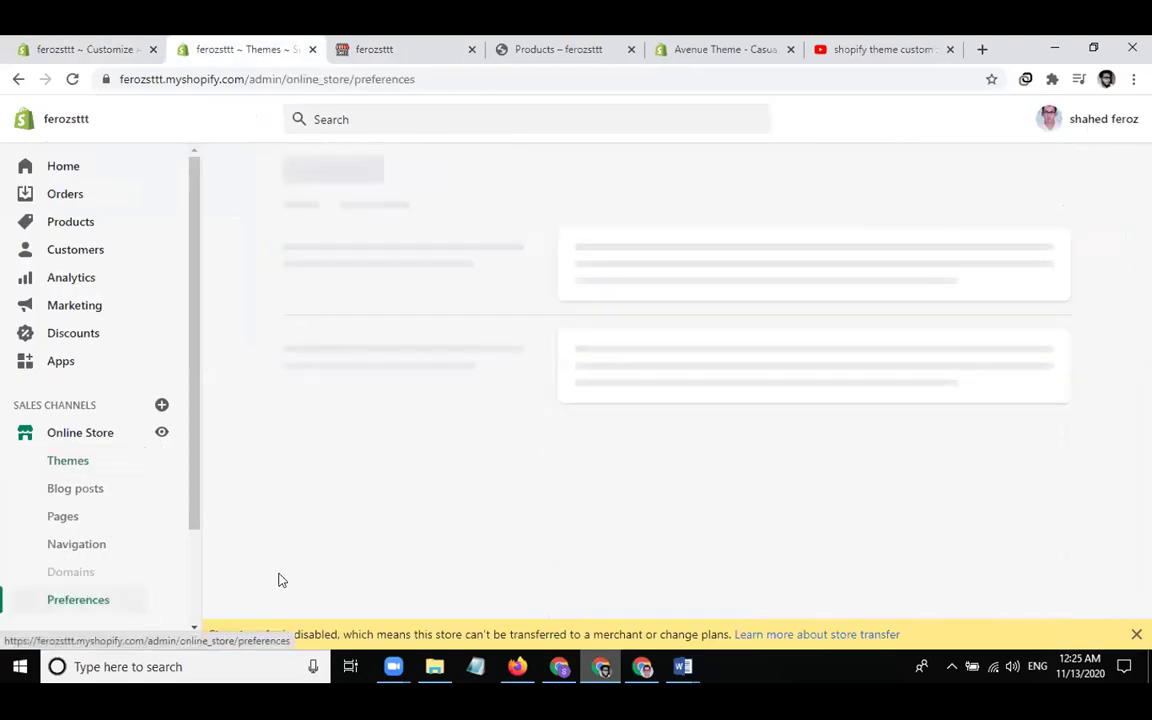
scroll(580, 457, down, 15)
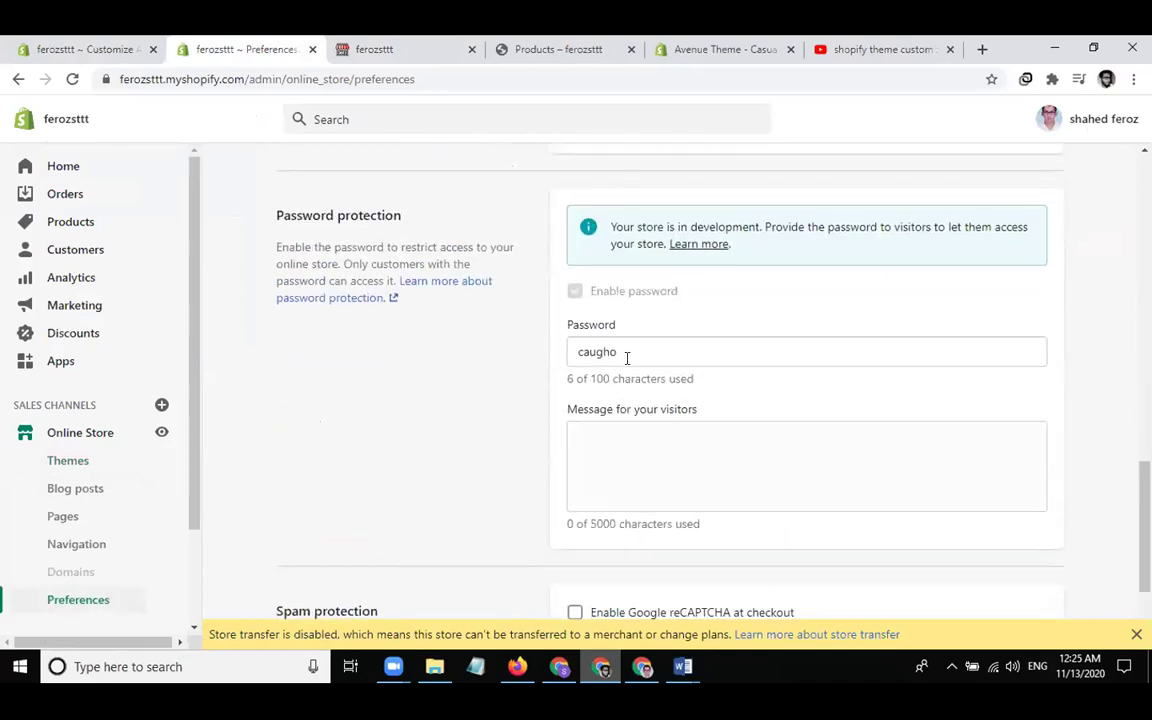
drag(627, 357, 539, 358)
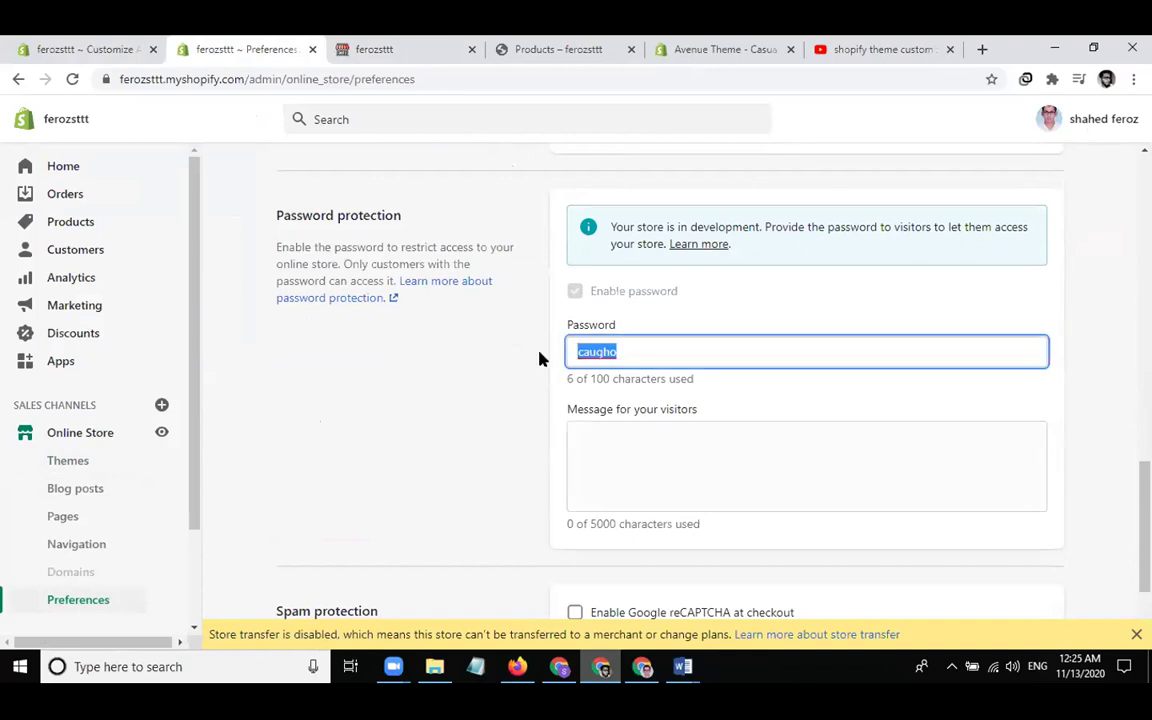
scroll(421, 506, down, 2)
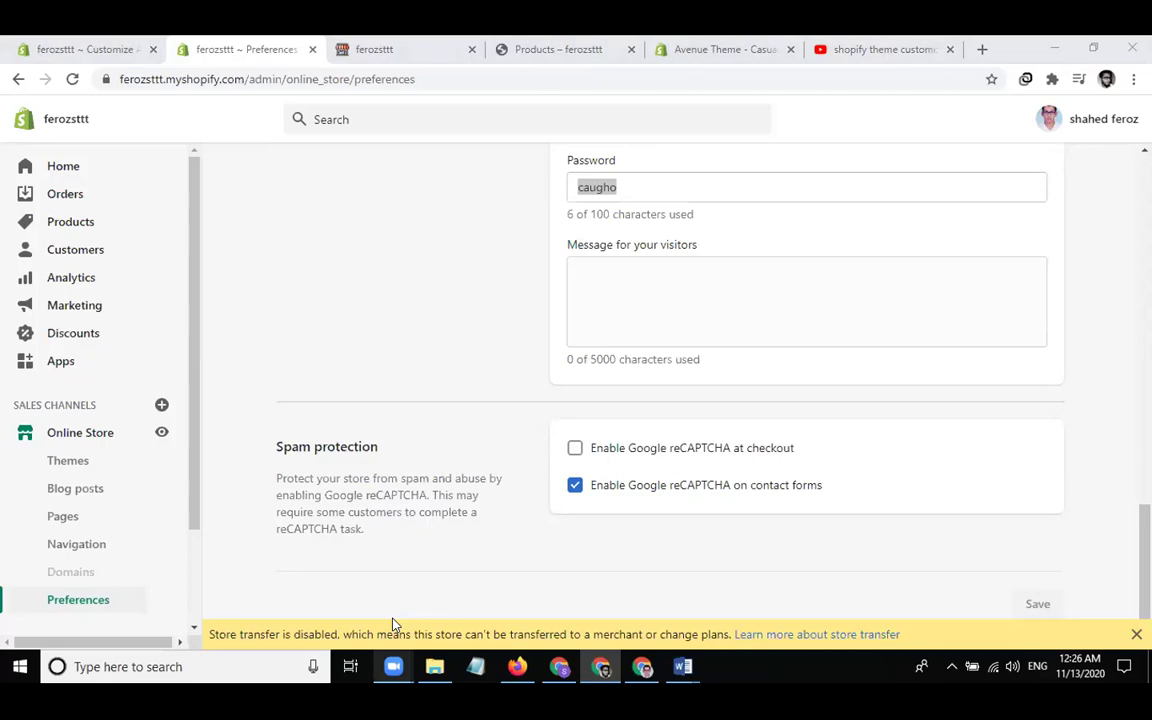
click(70, 46)
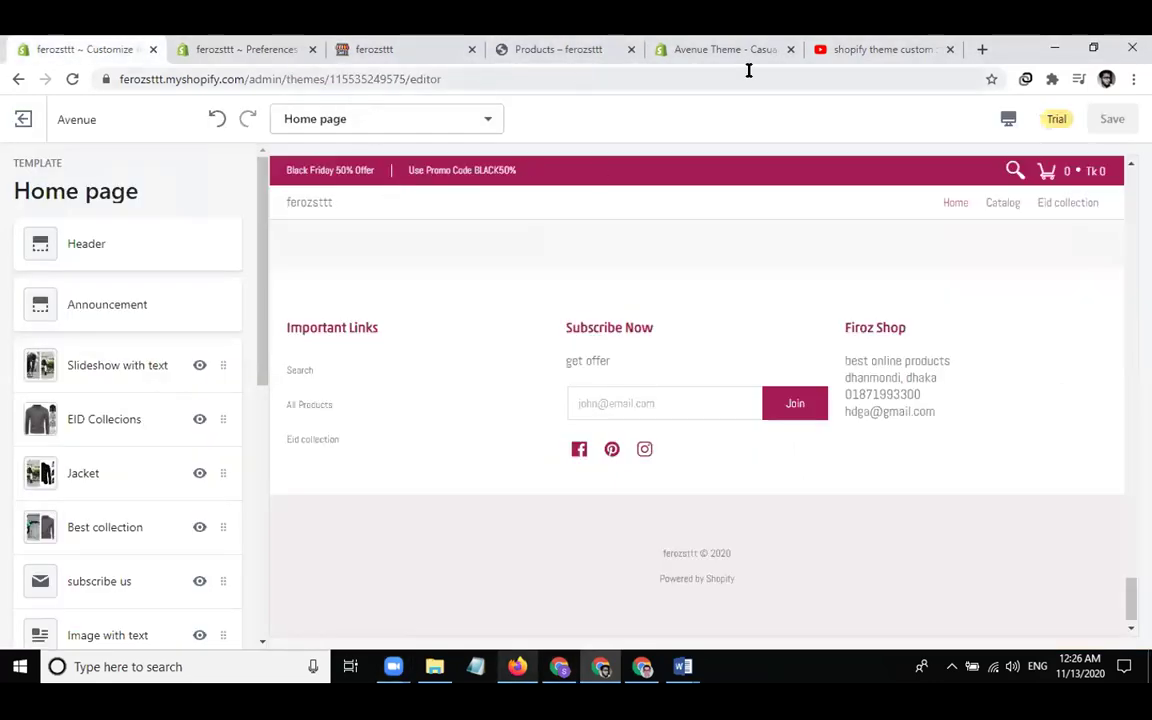
Copy the Avenue share preview link once more from the preview tab's Share preview dialog
click(720, 48)
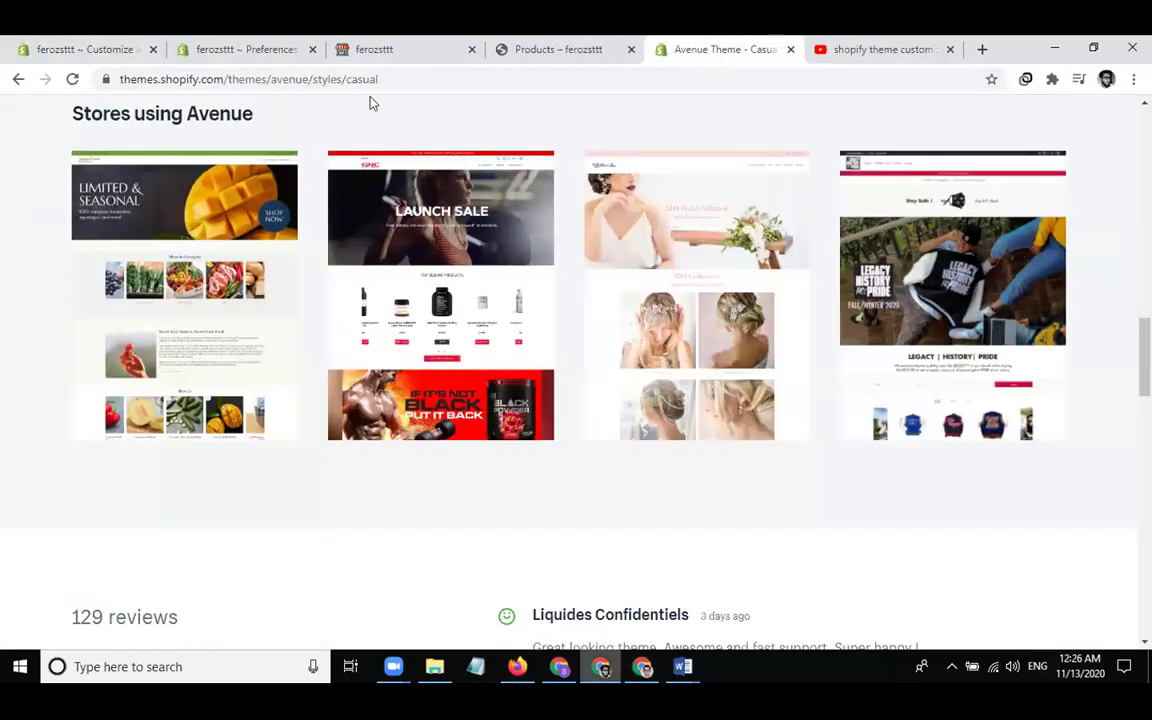
click(385, 48)
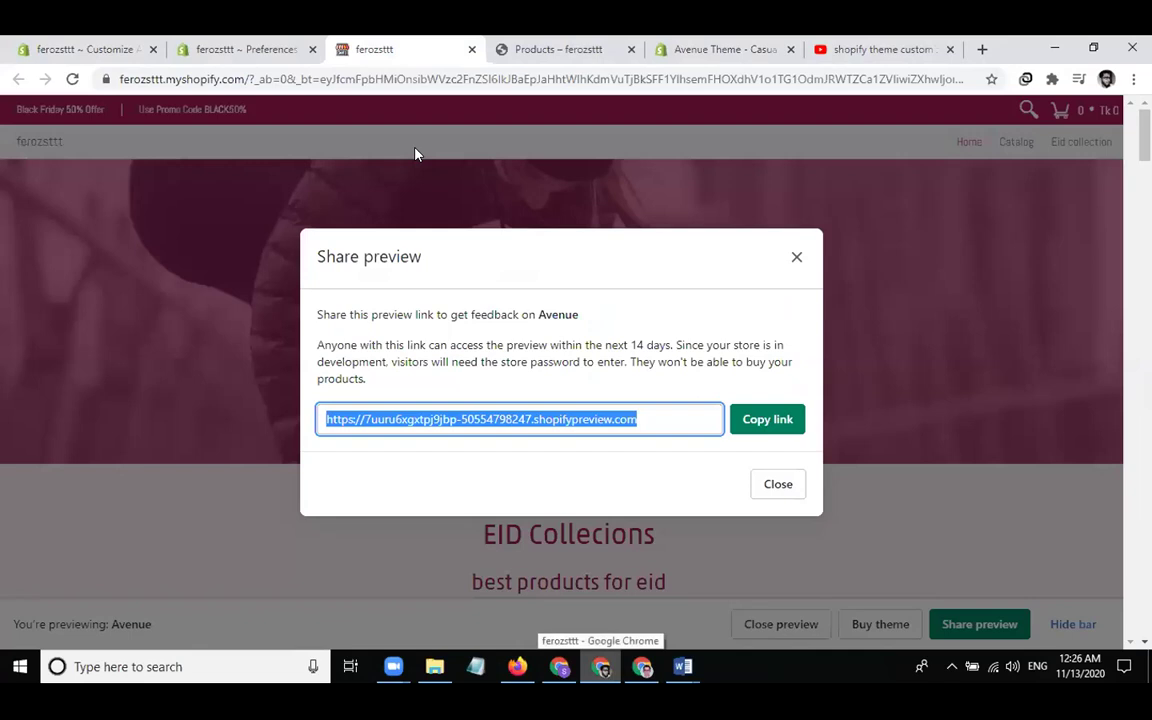
click(752, 422)
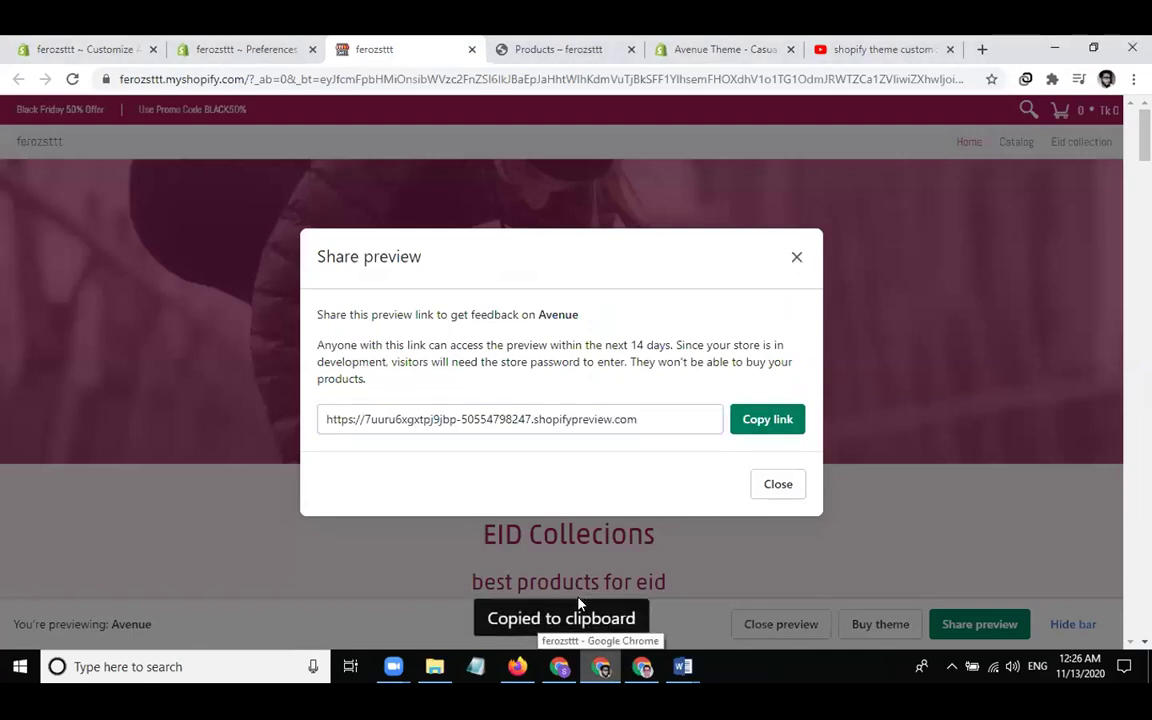